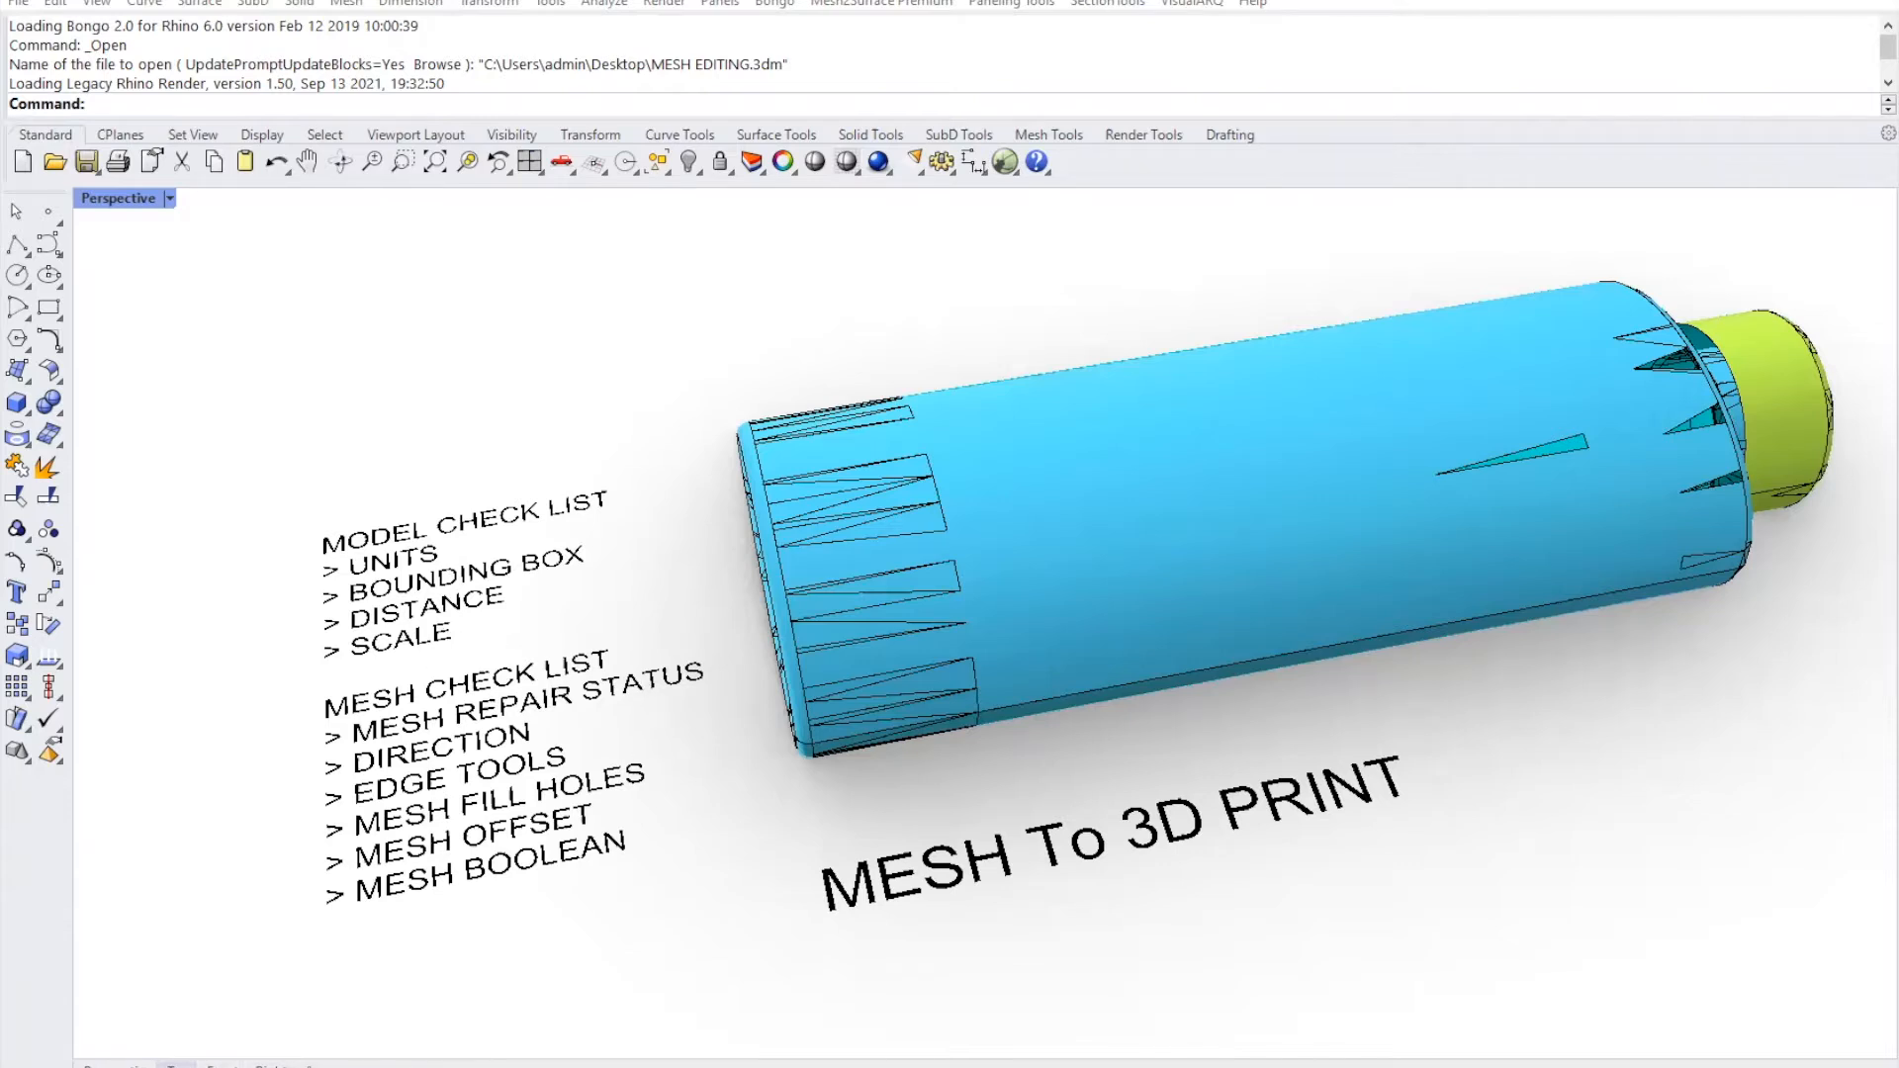
- Examine the model and mesh check lists next to the bottle mesh in the Top view
{"action": "left_click", "coordinate": [175, 1065]}
{"action": "scroll", "coordinate": [989, 673], "scroll_direction": "up", "scroll_amount": 3}
{"action": "right_click_drag", "start_coordinate": [924, 601], "coordinate": [906, 554]}
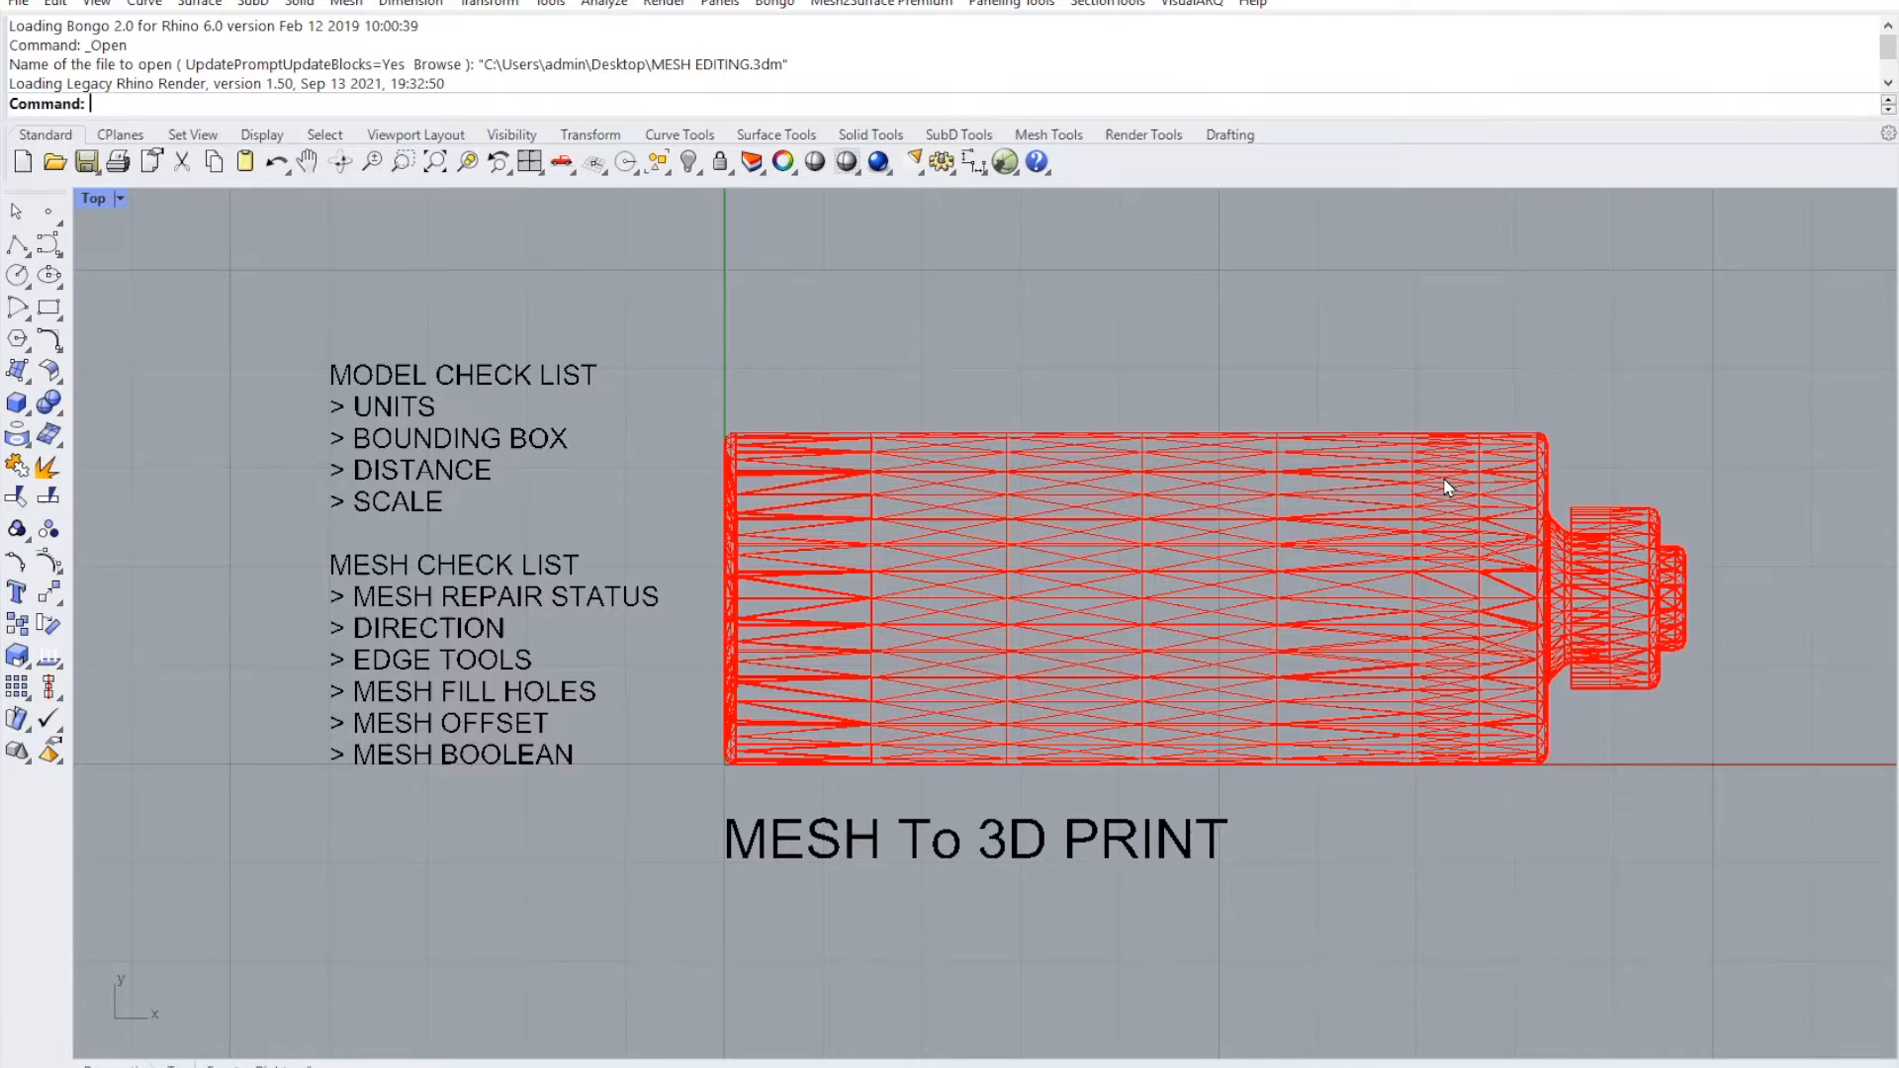
{"action": "scroll", "coordinate": [300, 459], "scroll_direction": "up", "scroll_amount": 2}
{"action": "right_click_drag", "start_coordinate": [762, 455], "coordinate": [567, 414]}
{"action": "right_click_drag", "start_coordinate": [393, 391], "coordinate": [436, 403]}
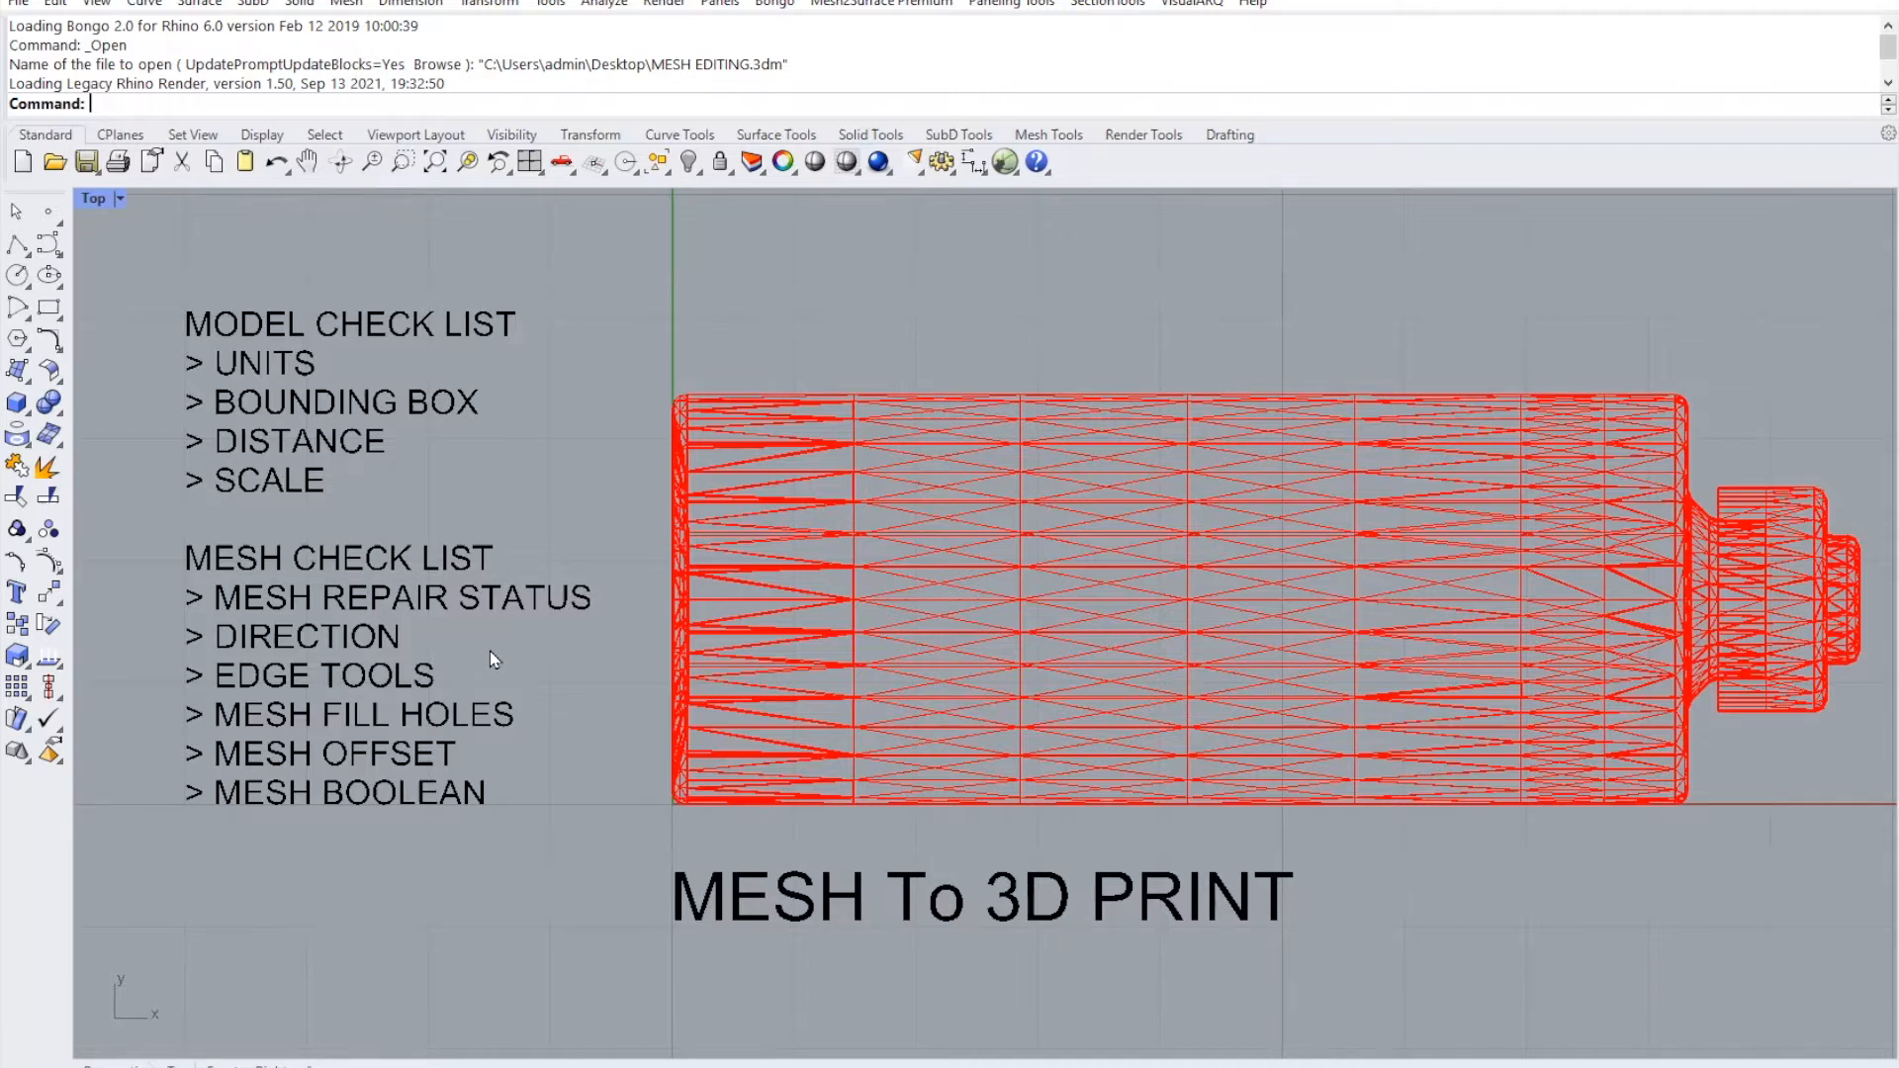
{"action": "right_click_drag", "start_coordinate": [551, 657], "coordinate": [703, 627]}
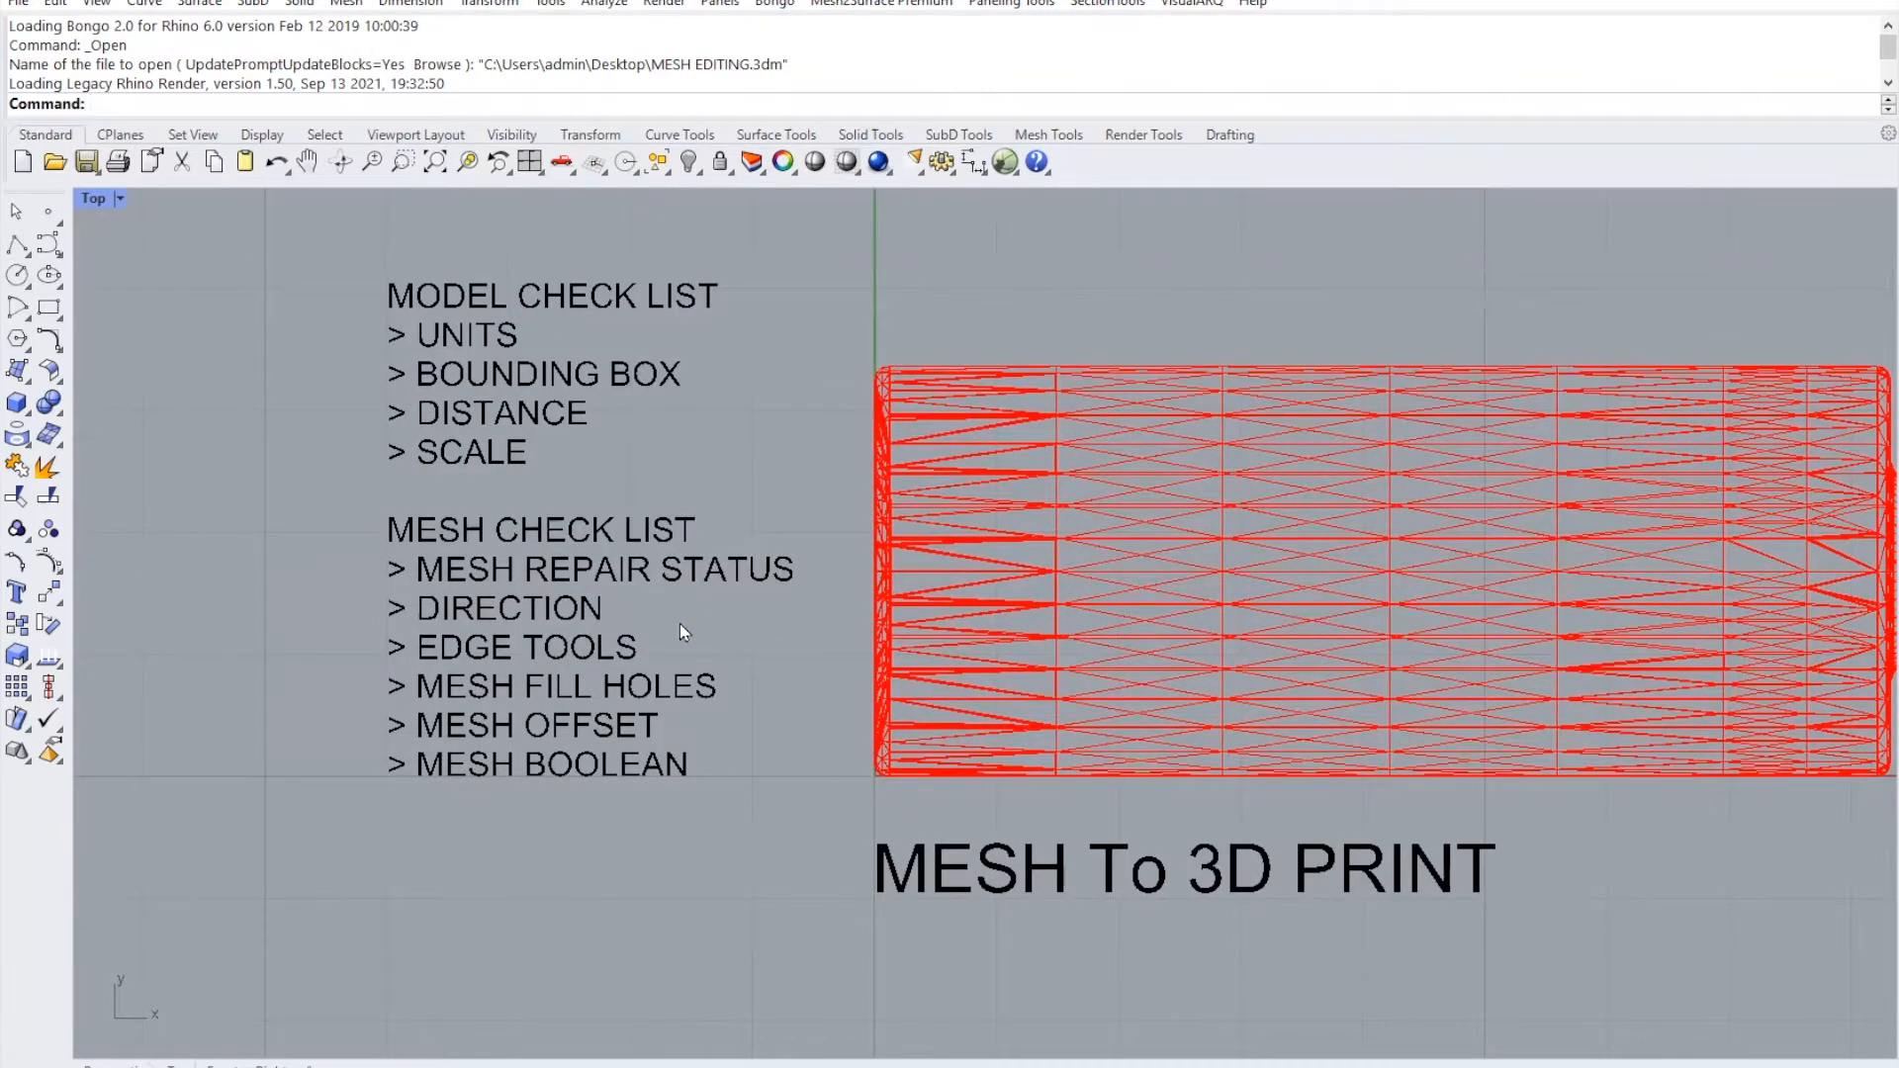
{"action": "right_click_drag", "start_coordinate": [1259, 530], "coordinate": [1077, 567]}
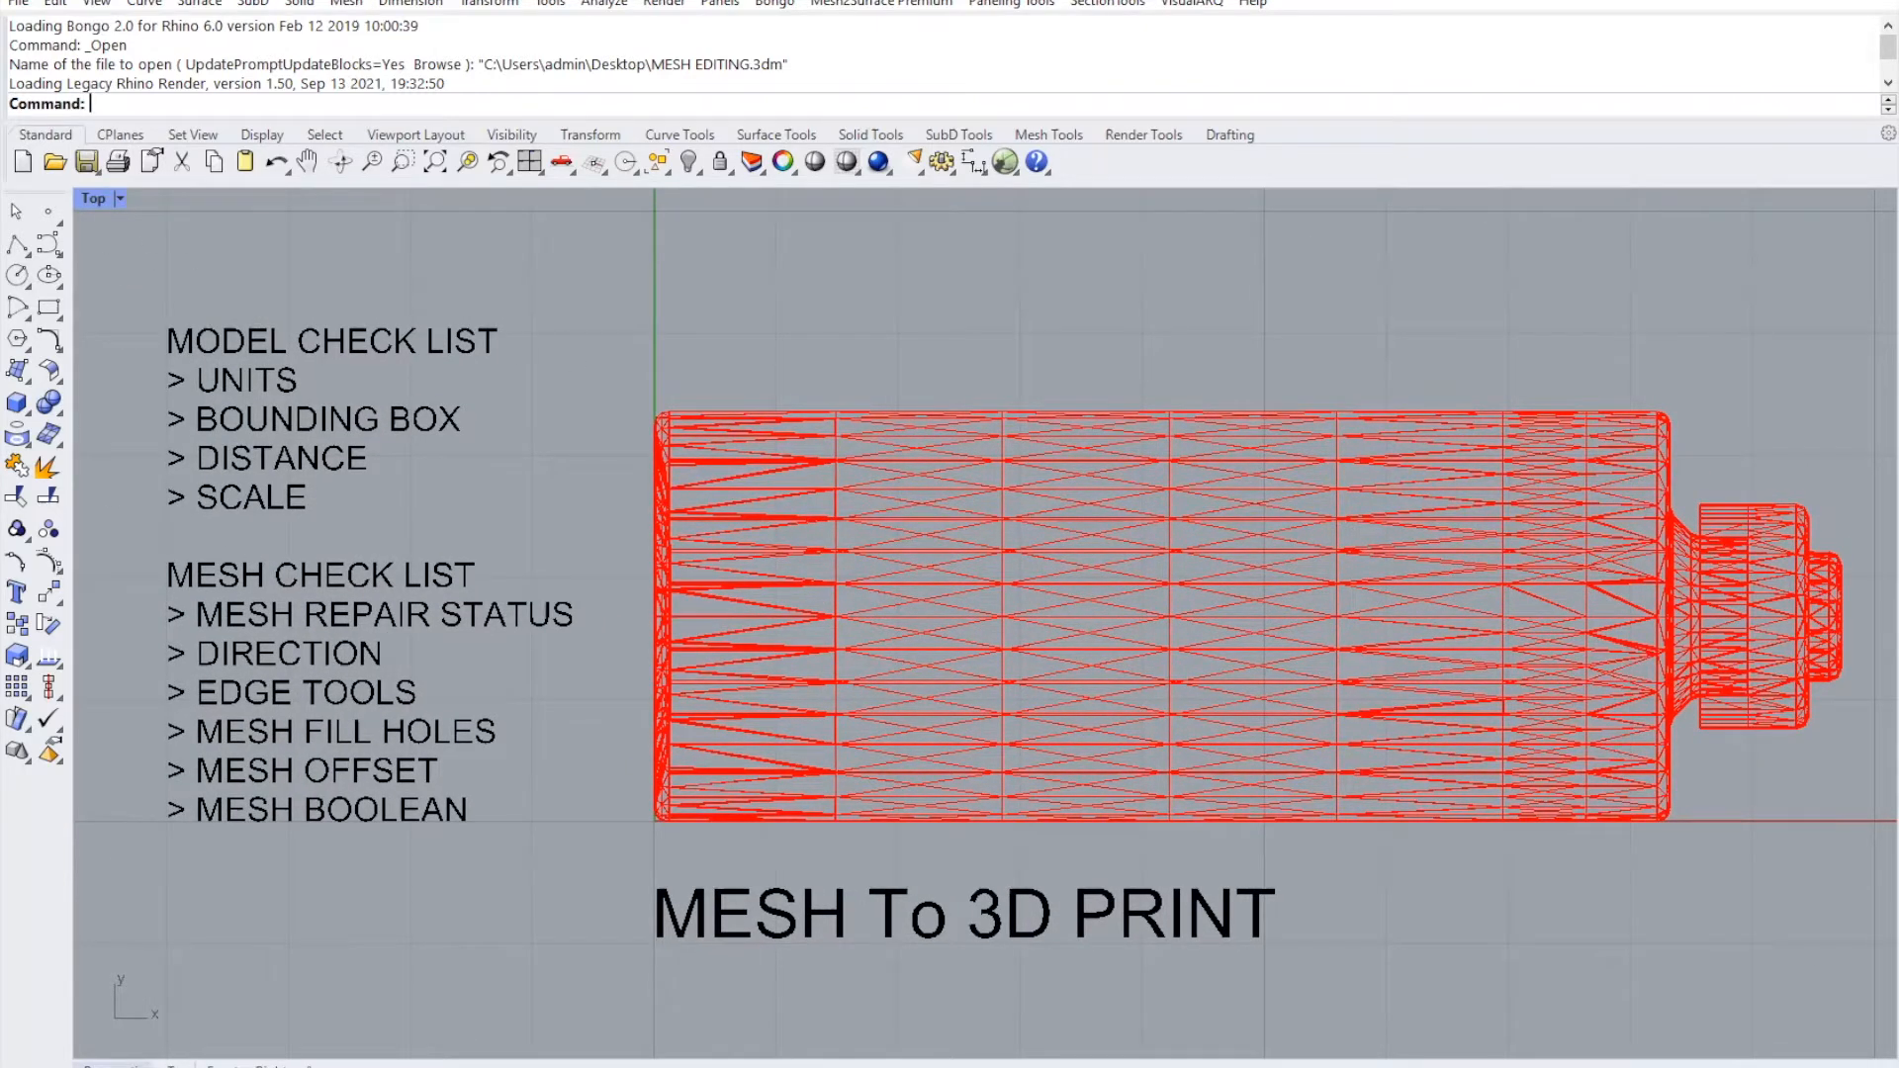
- Show the Perspective view in Shaded display mode and look over the bottle mesh
{"action": "left_click", "coordinate": [114, 1065]}
{"action": "left_click", "coordinate": [171, 199]}
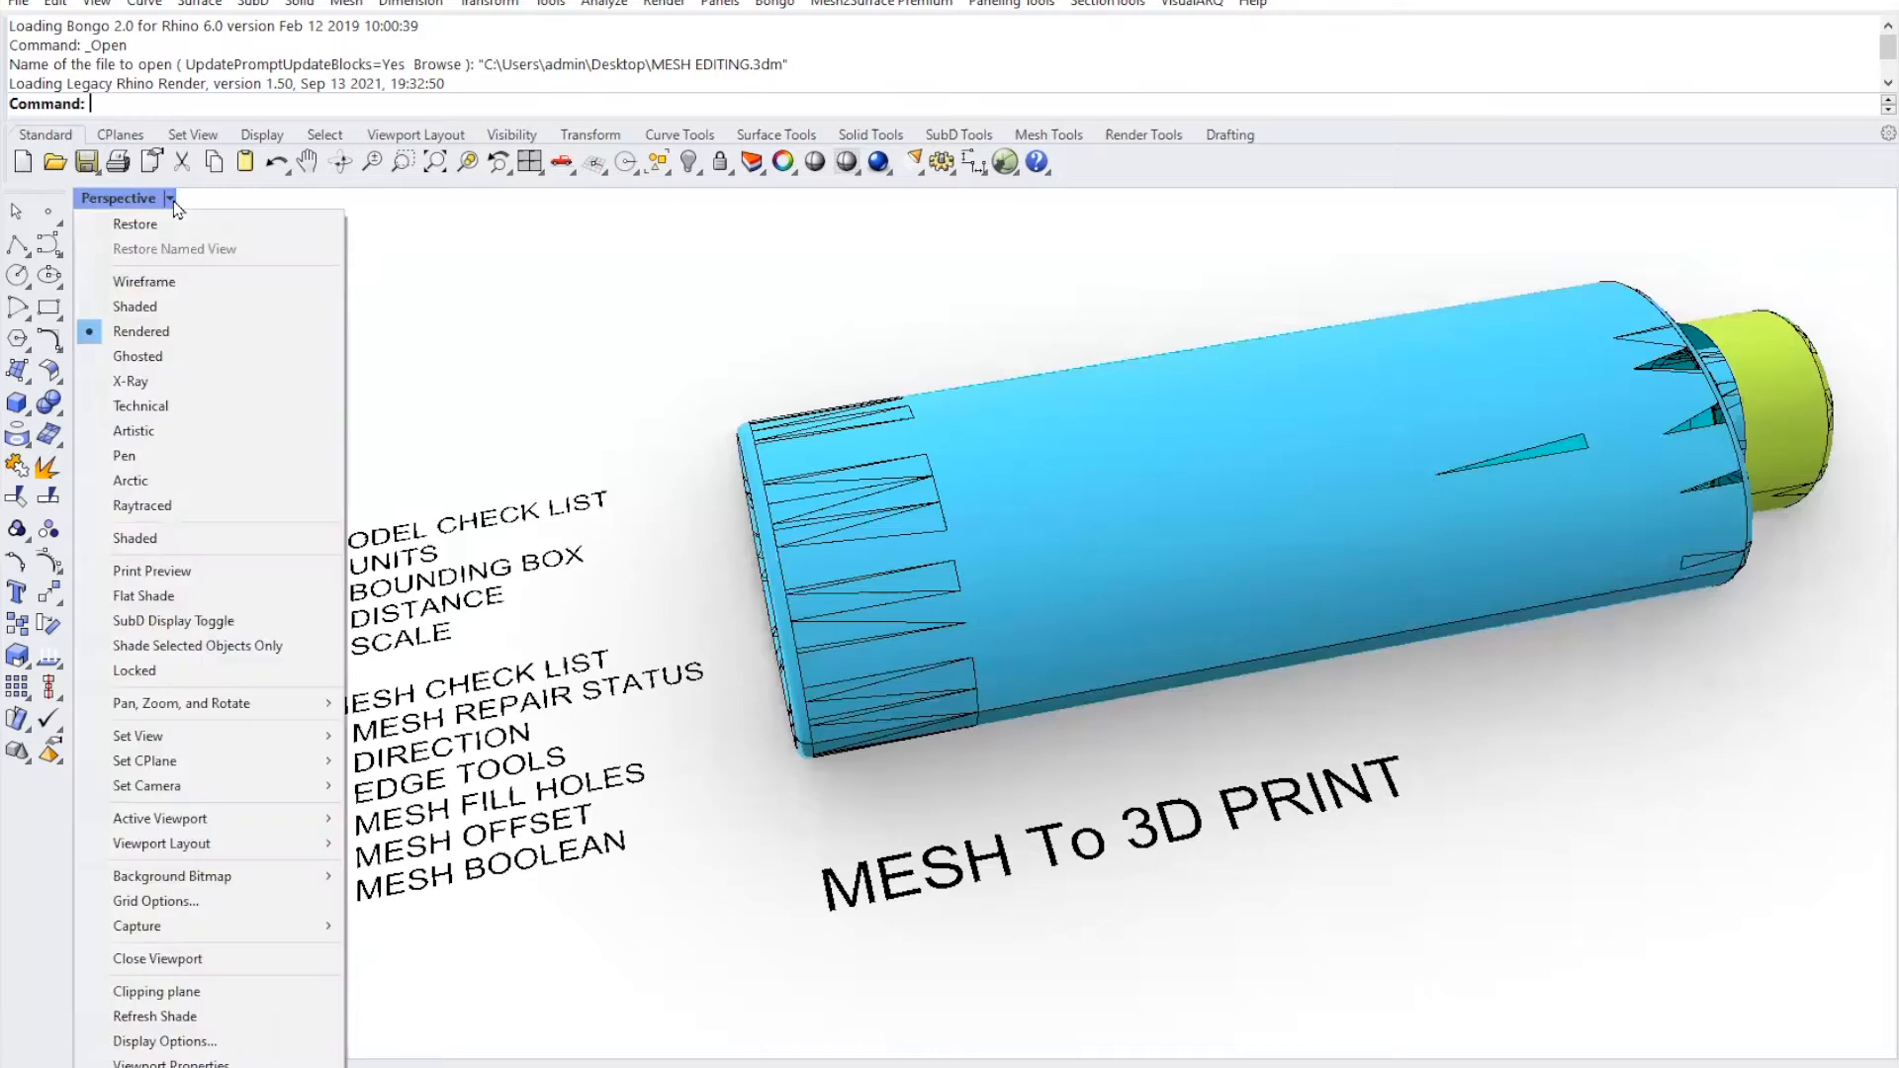
{"action": "left_click", "coordinate": [178, 306]}
{"action": "mouse_move", "coordinate": [1152, 714]}
{"action": "right_mouse_down"}
{"action": "mouse_move", "coordinate": [1186, 711]}
{"action": "mouse_move", "coordinate": [1165, 711]}
{"action": "right_mouse_up"}
{"action": "right_click_drag", "start_coordinate": [995, 827], "coordinate": [954, 861]}
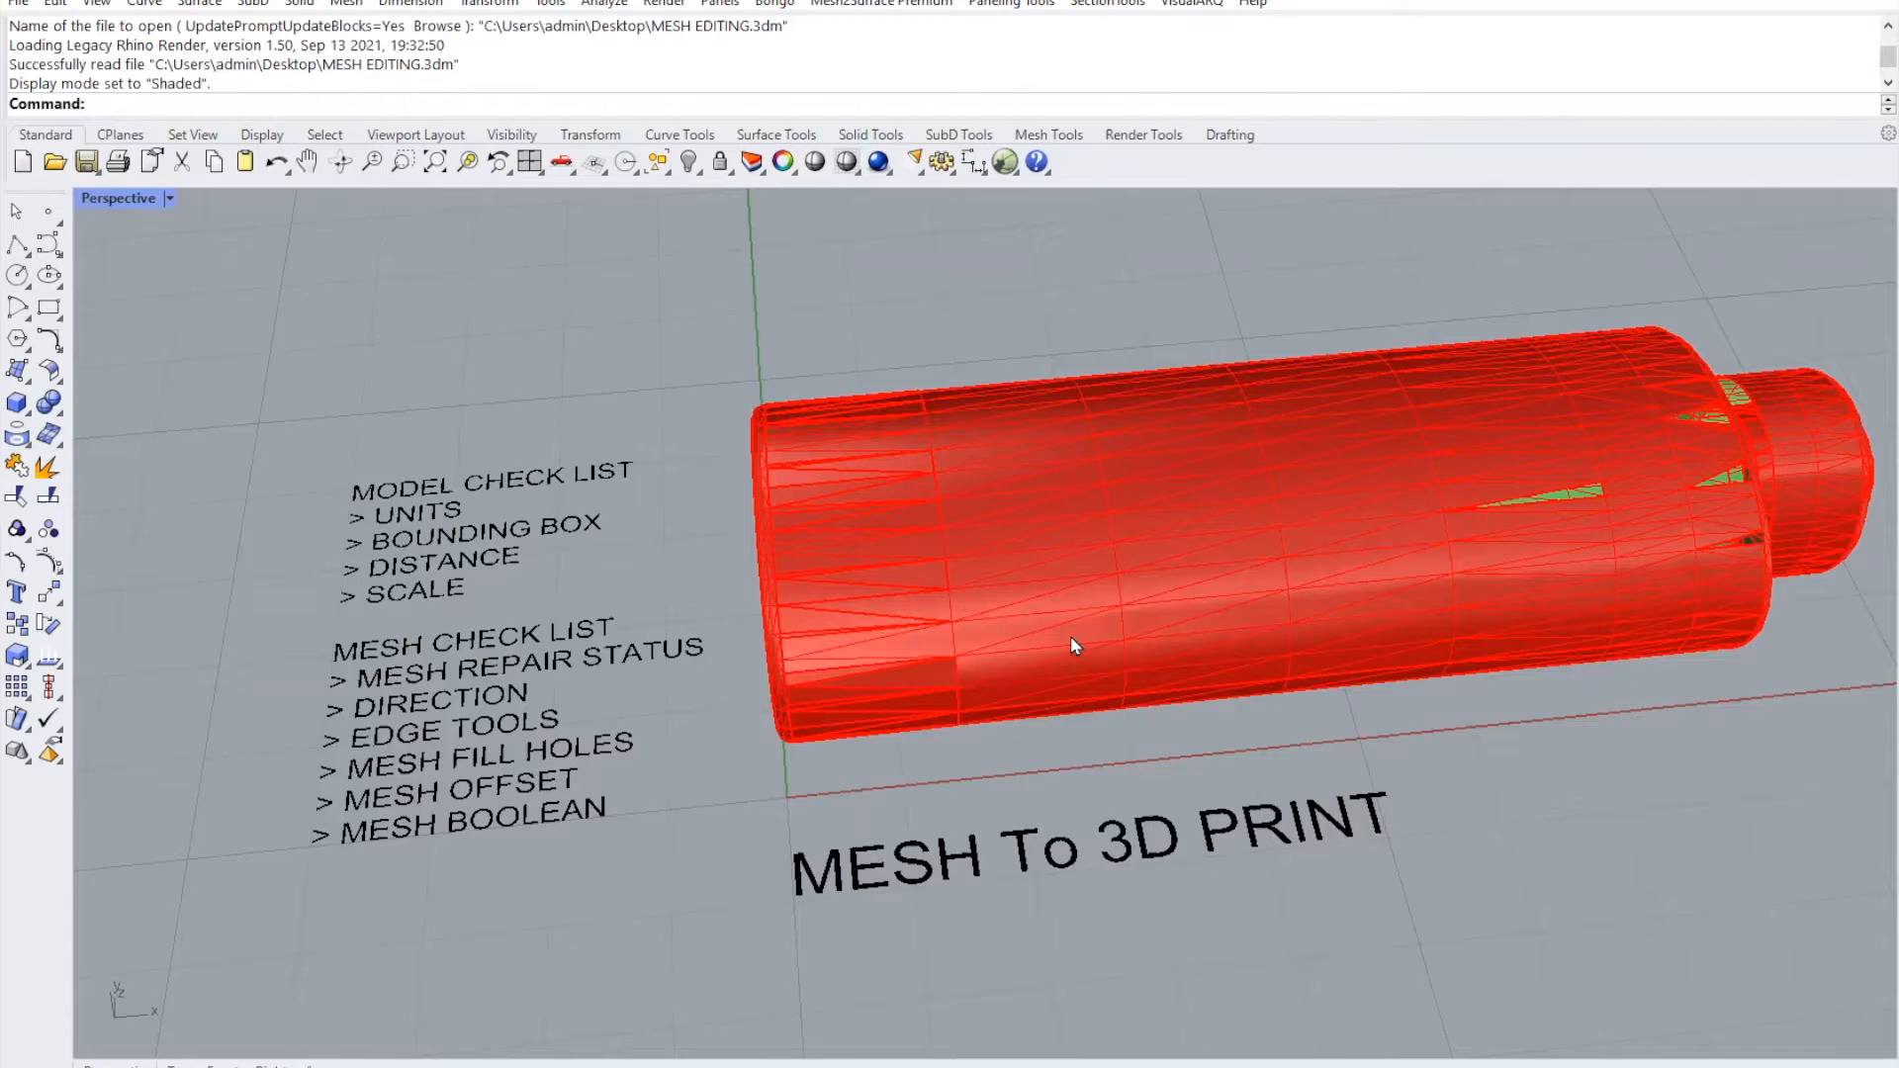
{"action": "right_click_drag", "start_coordinate": [1234, 610], "coordinate": [1197, 544]}
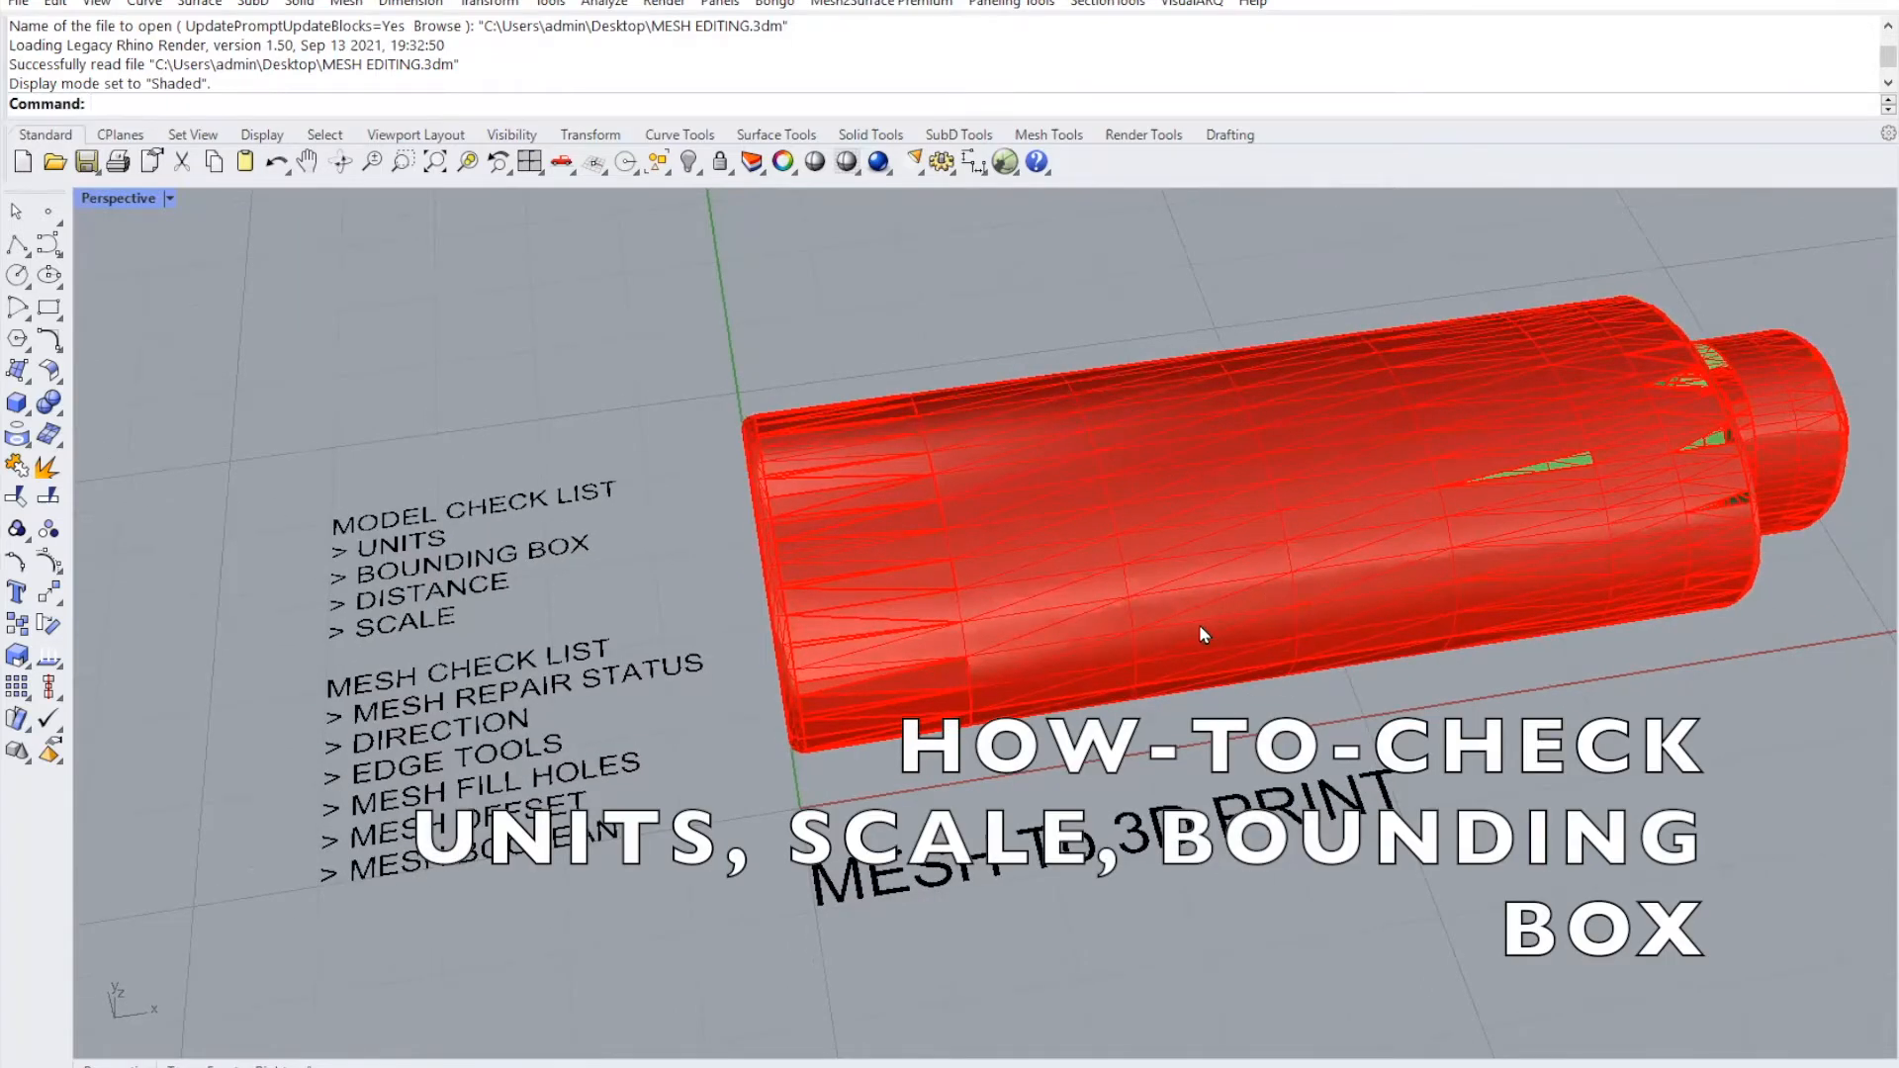
{"action": "right_click_drag", "start_coordinate": [1203, 633], "coordinate": [1191, 627]}
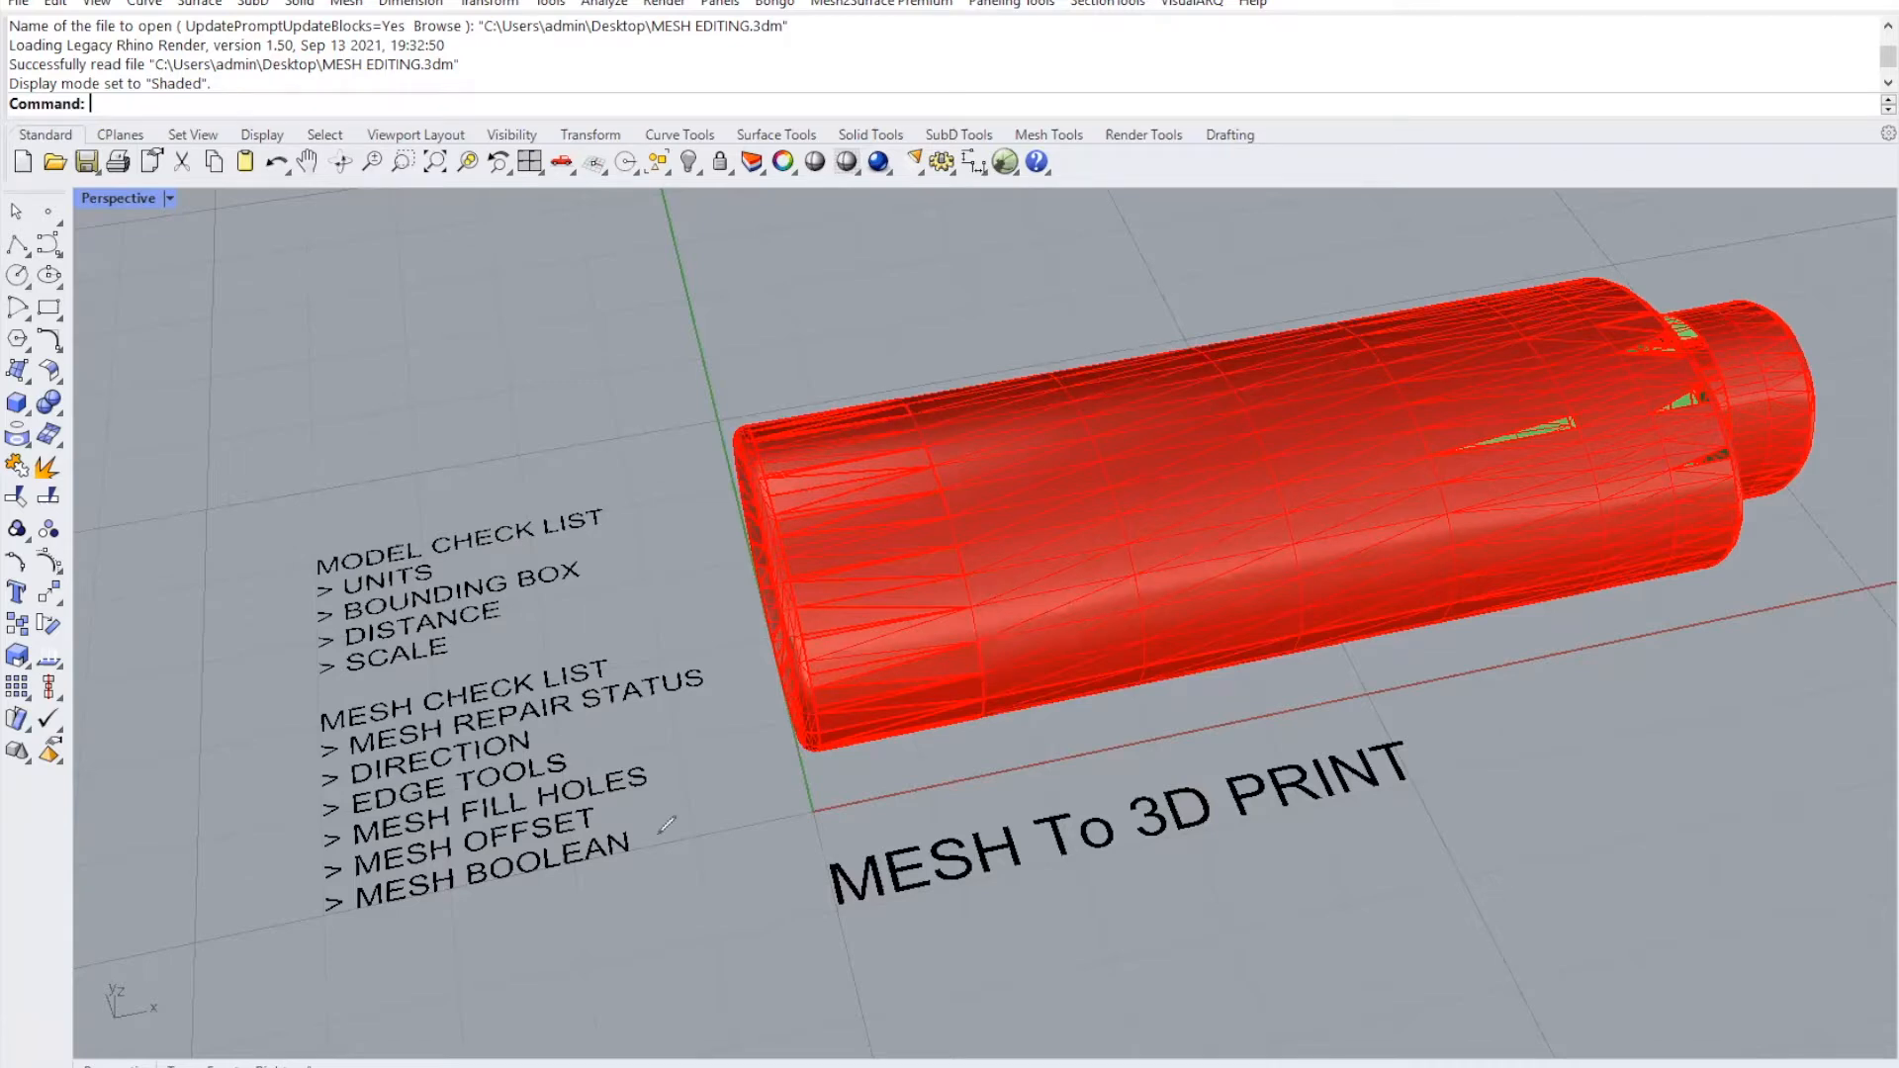
{"action": "mouse_move", "coordinate": [661, 830]}
{"action": "left_mouse_down"}
{"action": "mouse_move", "coordinate": [430, 1060]}
{"action": "mouse_move", "coordinate": [515, 1030]}
{"action": "left_mouse_up"}
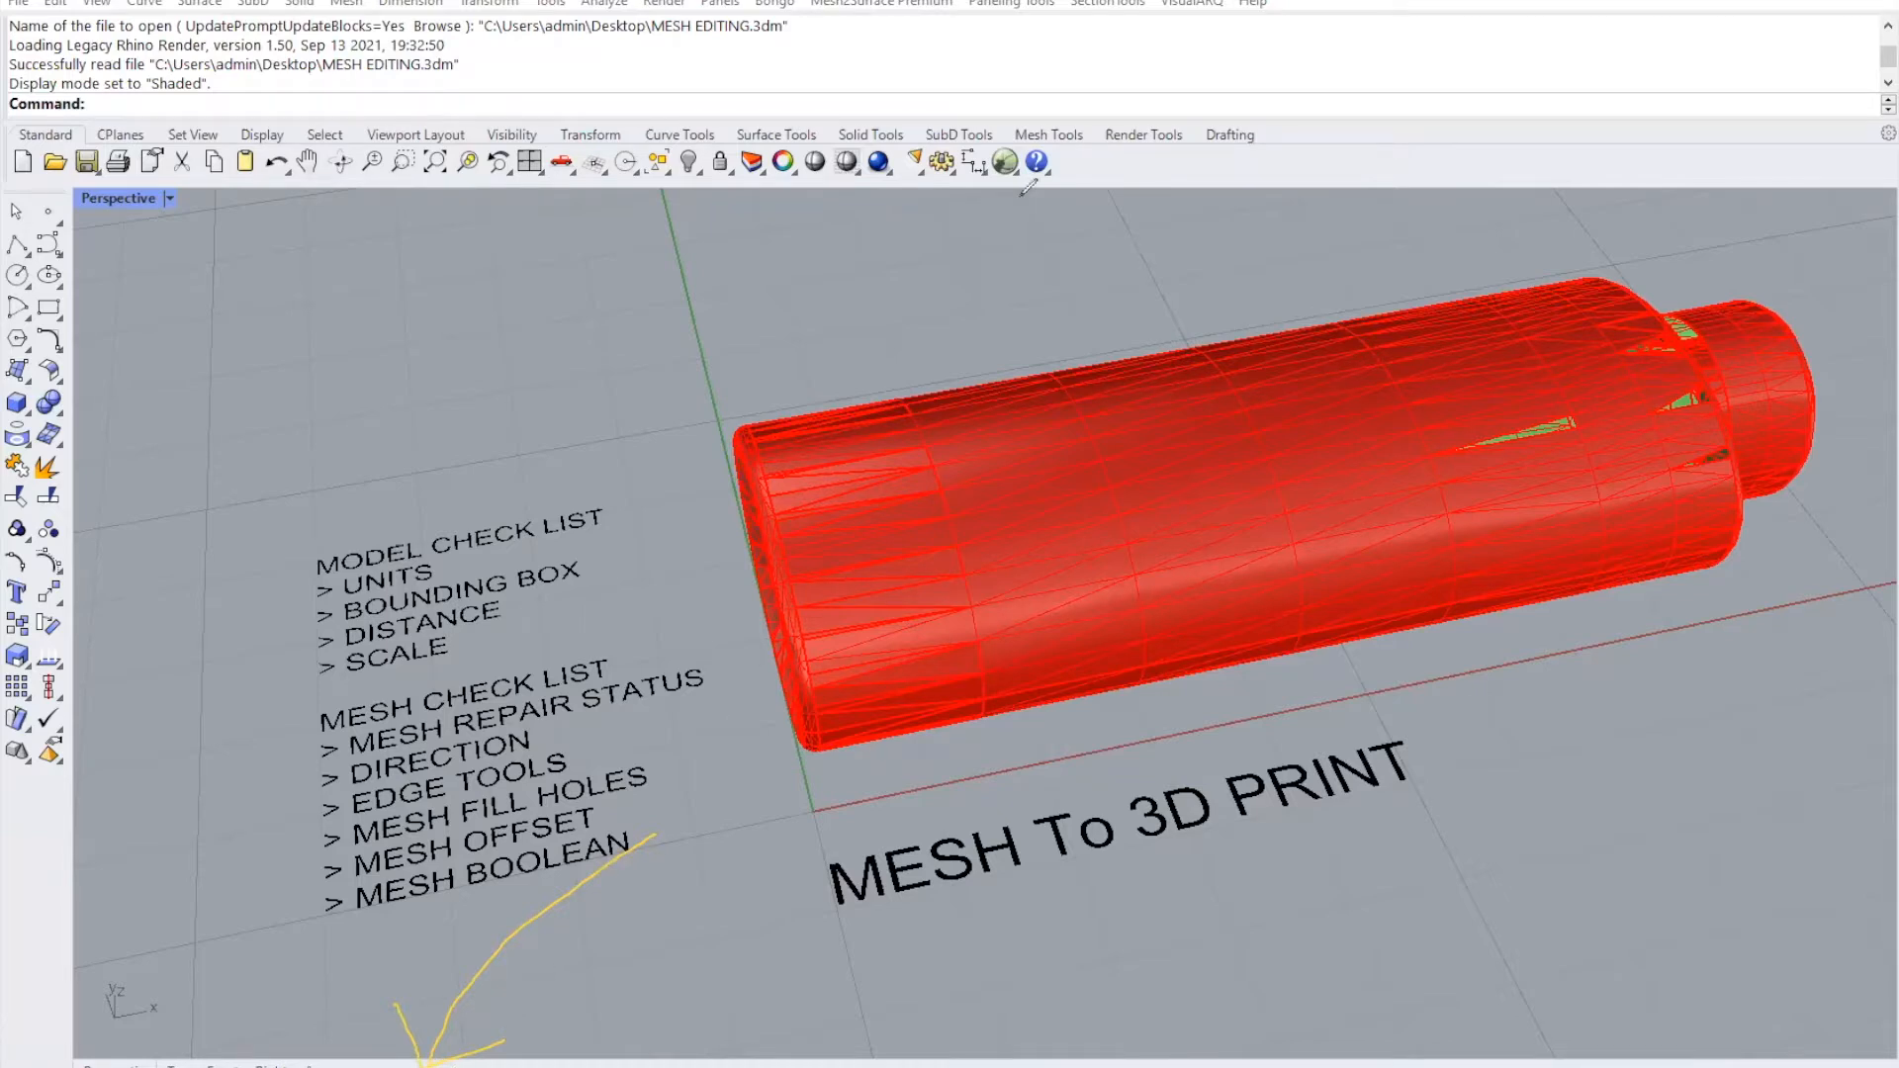
{"action": "key", "text": "e"}
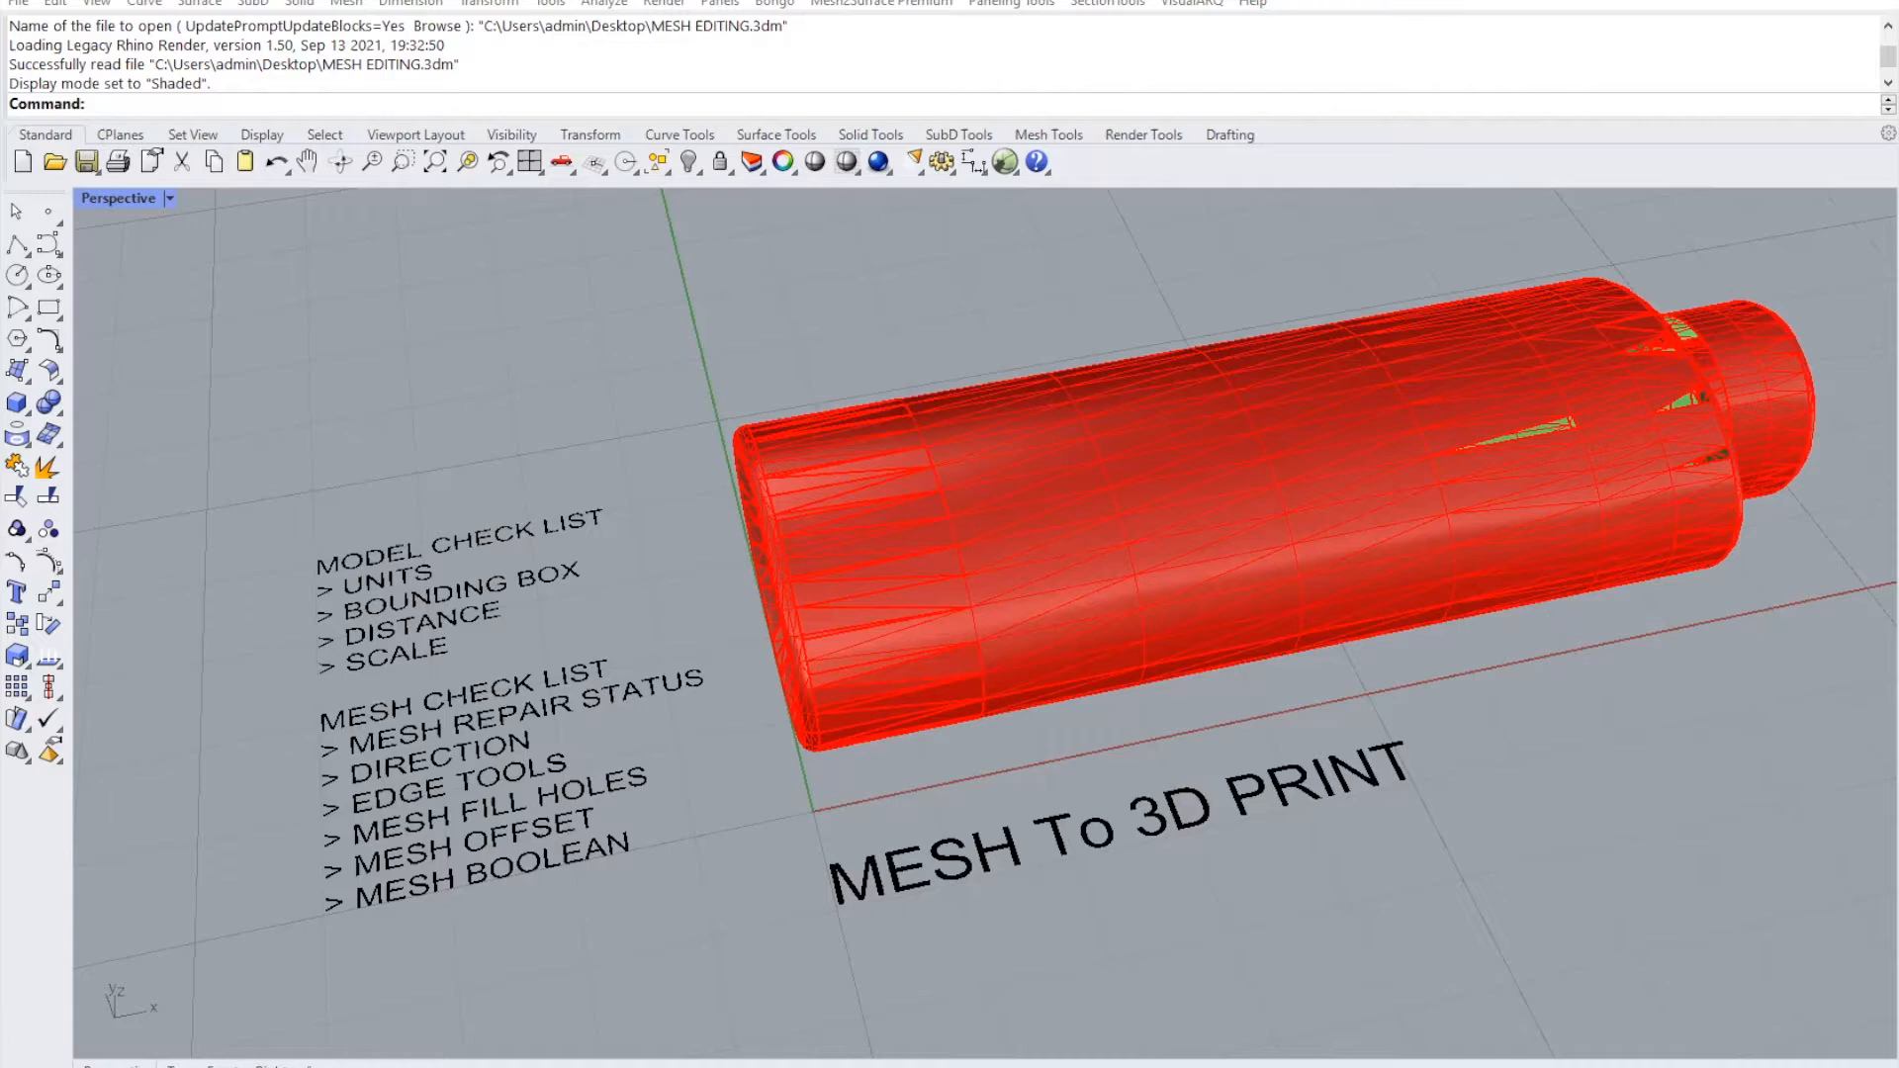
- Change the document's model units to Millimeters and accept scaling the model by 25.4
{"action": "left_click", "coordinate": [407, 1067]}
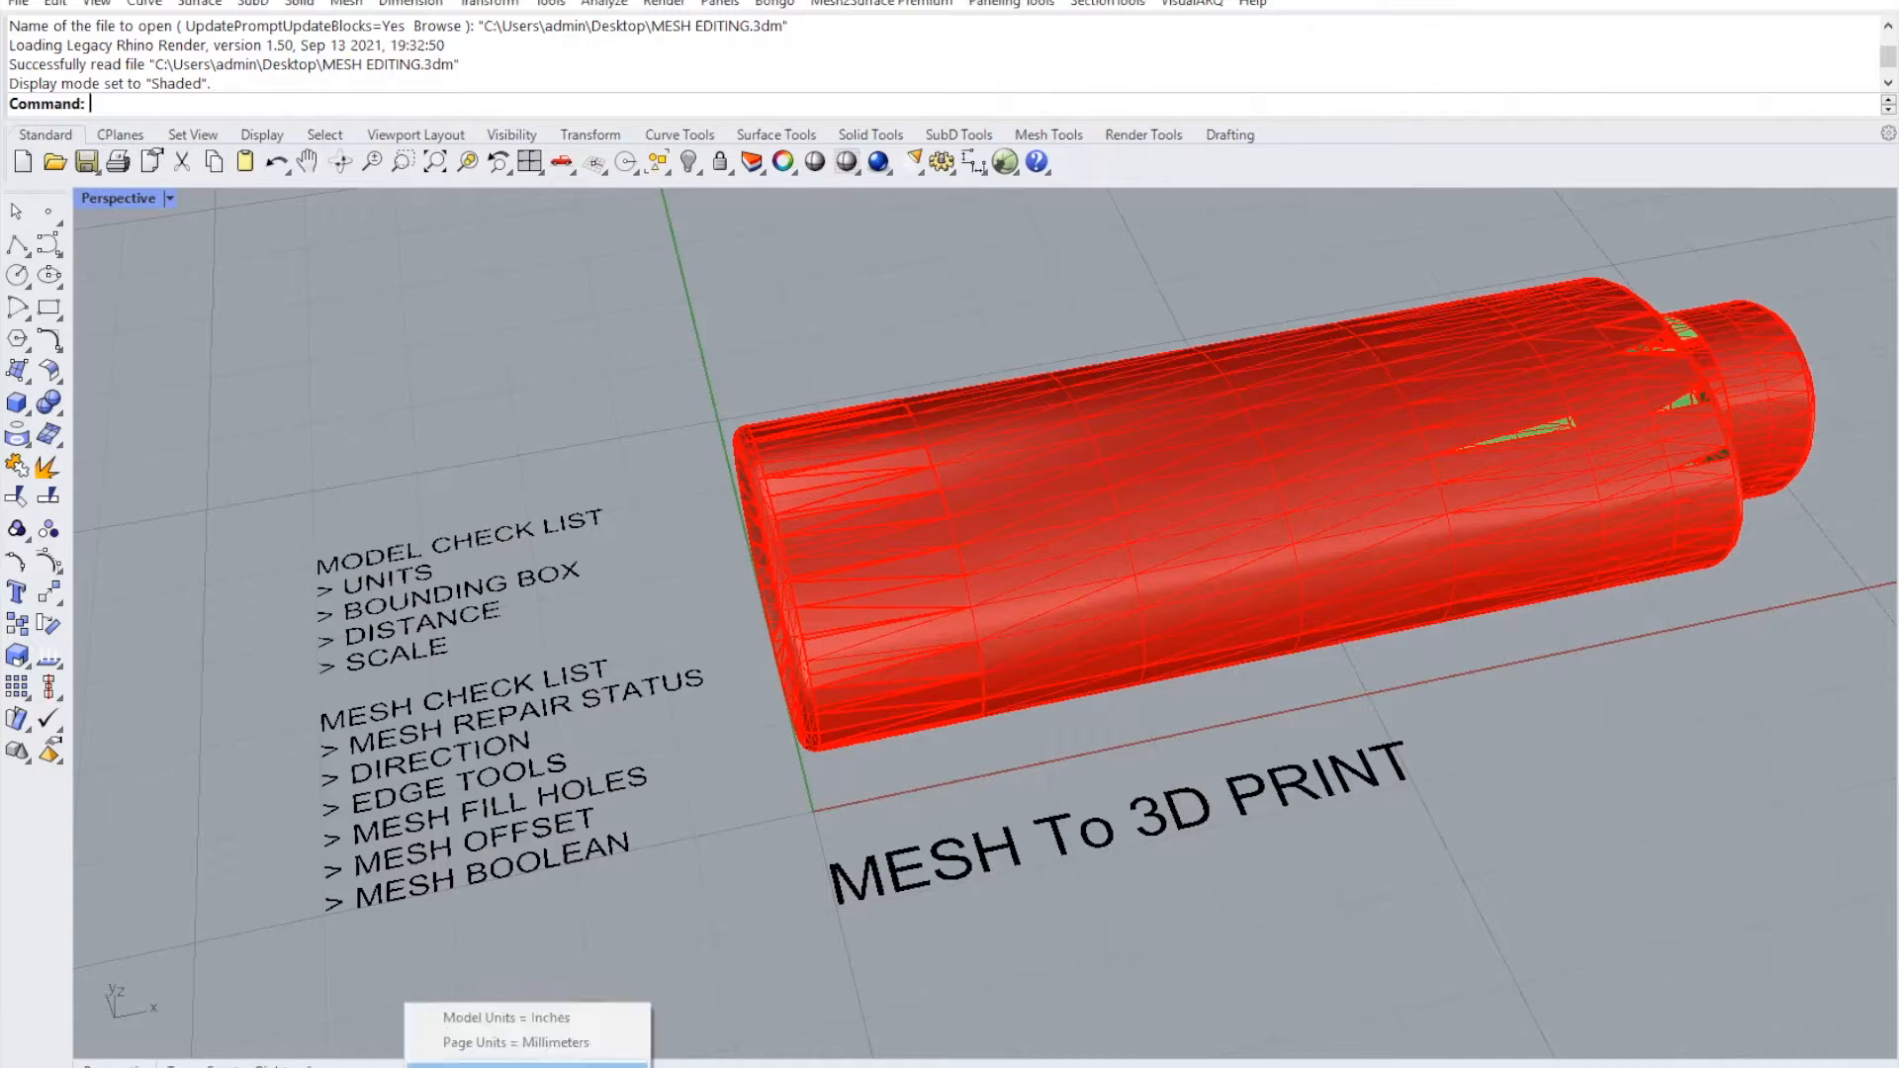
{"action": "left_click", "coordinate": [527, 1066]}
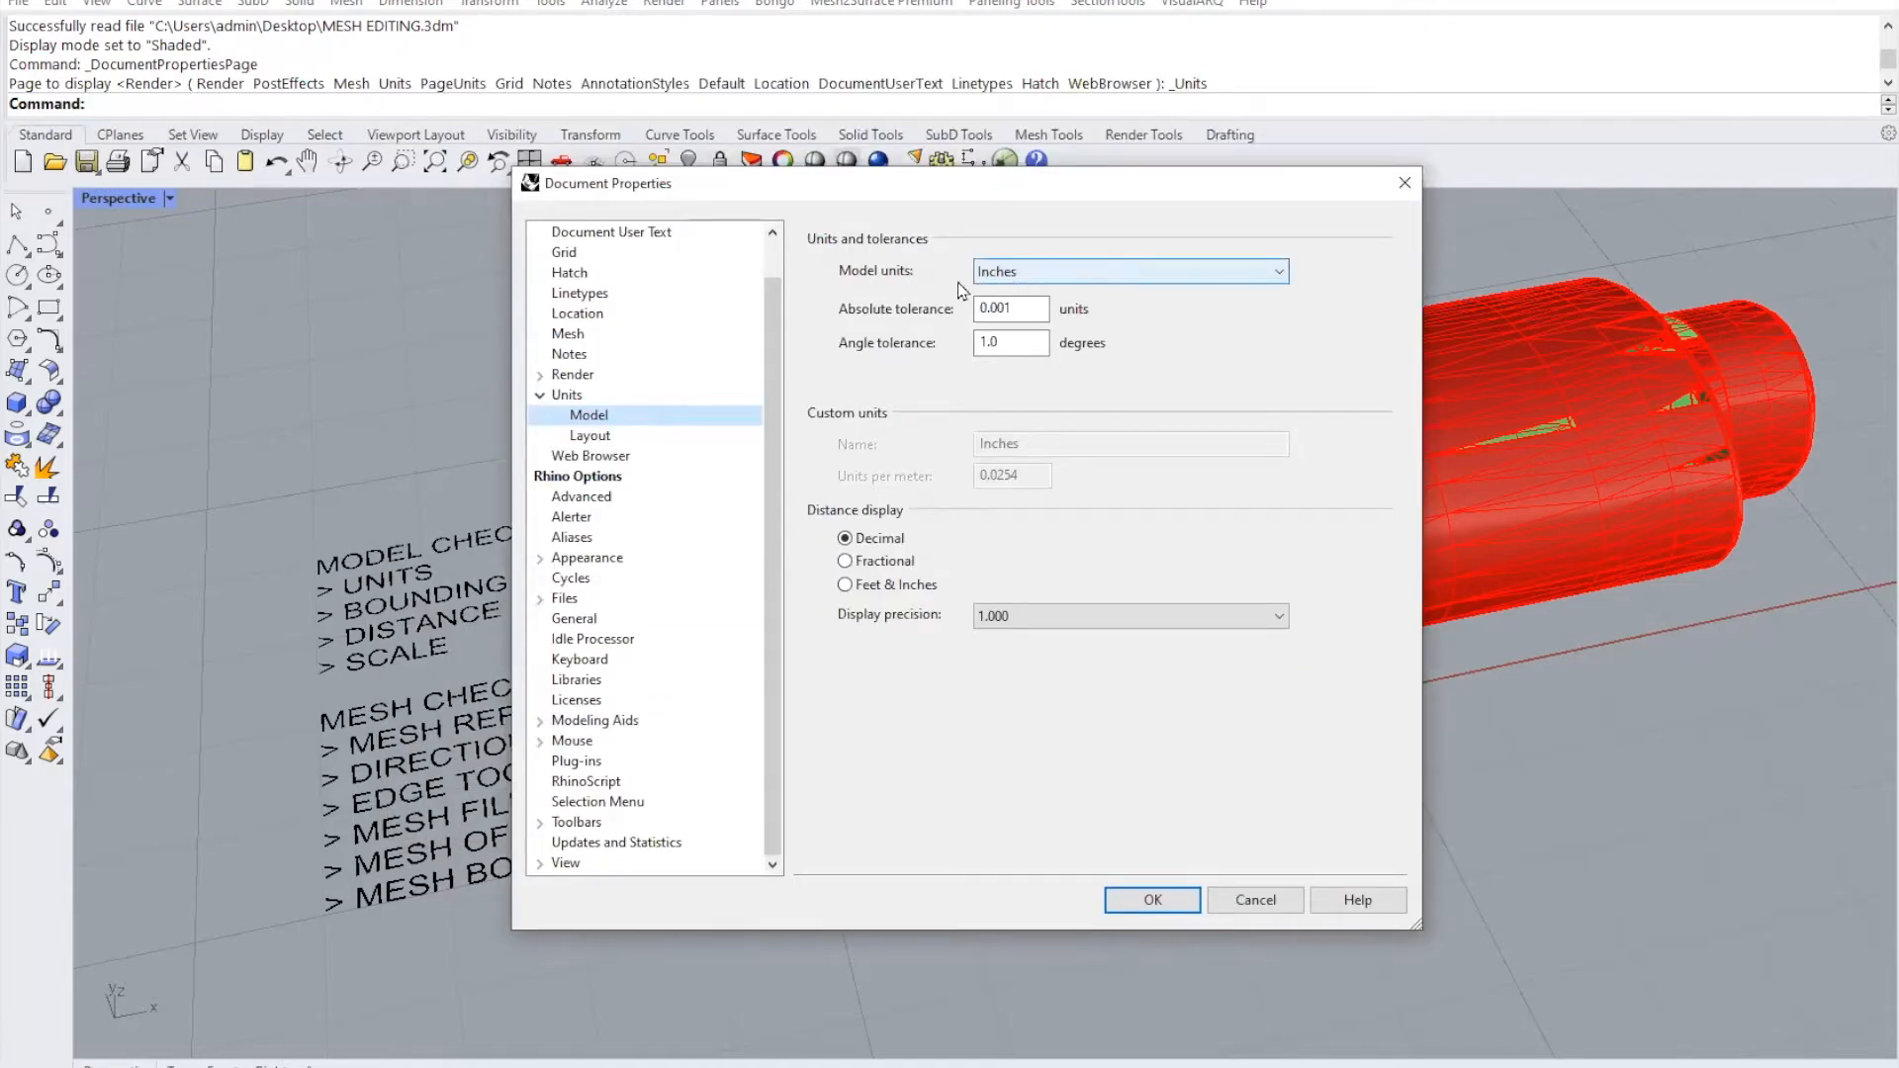
{"action": "left_click", "coordinate": [1065, 276]}
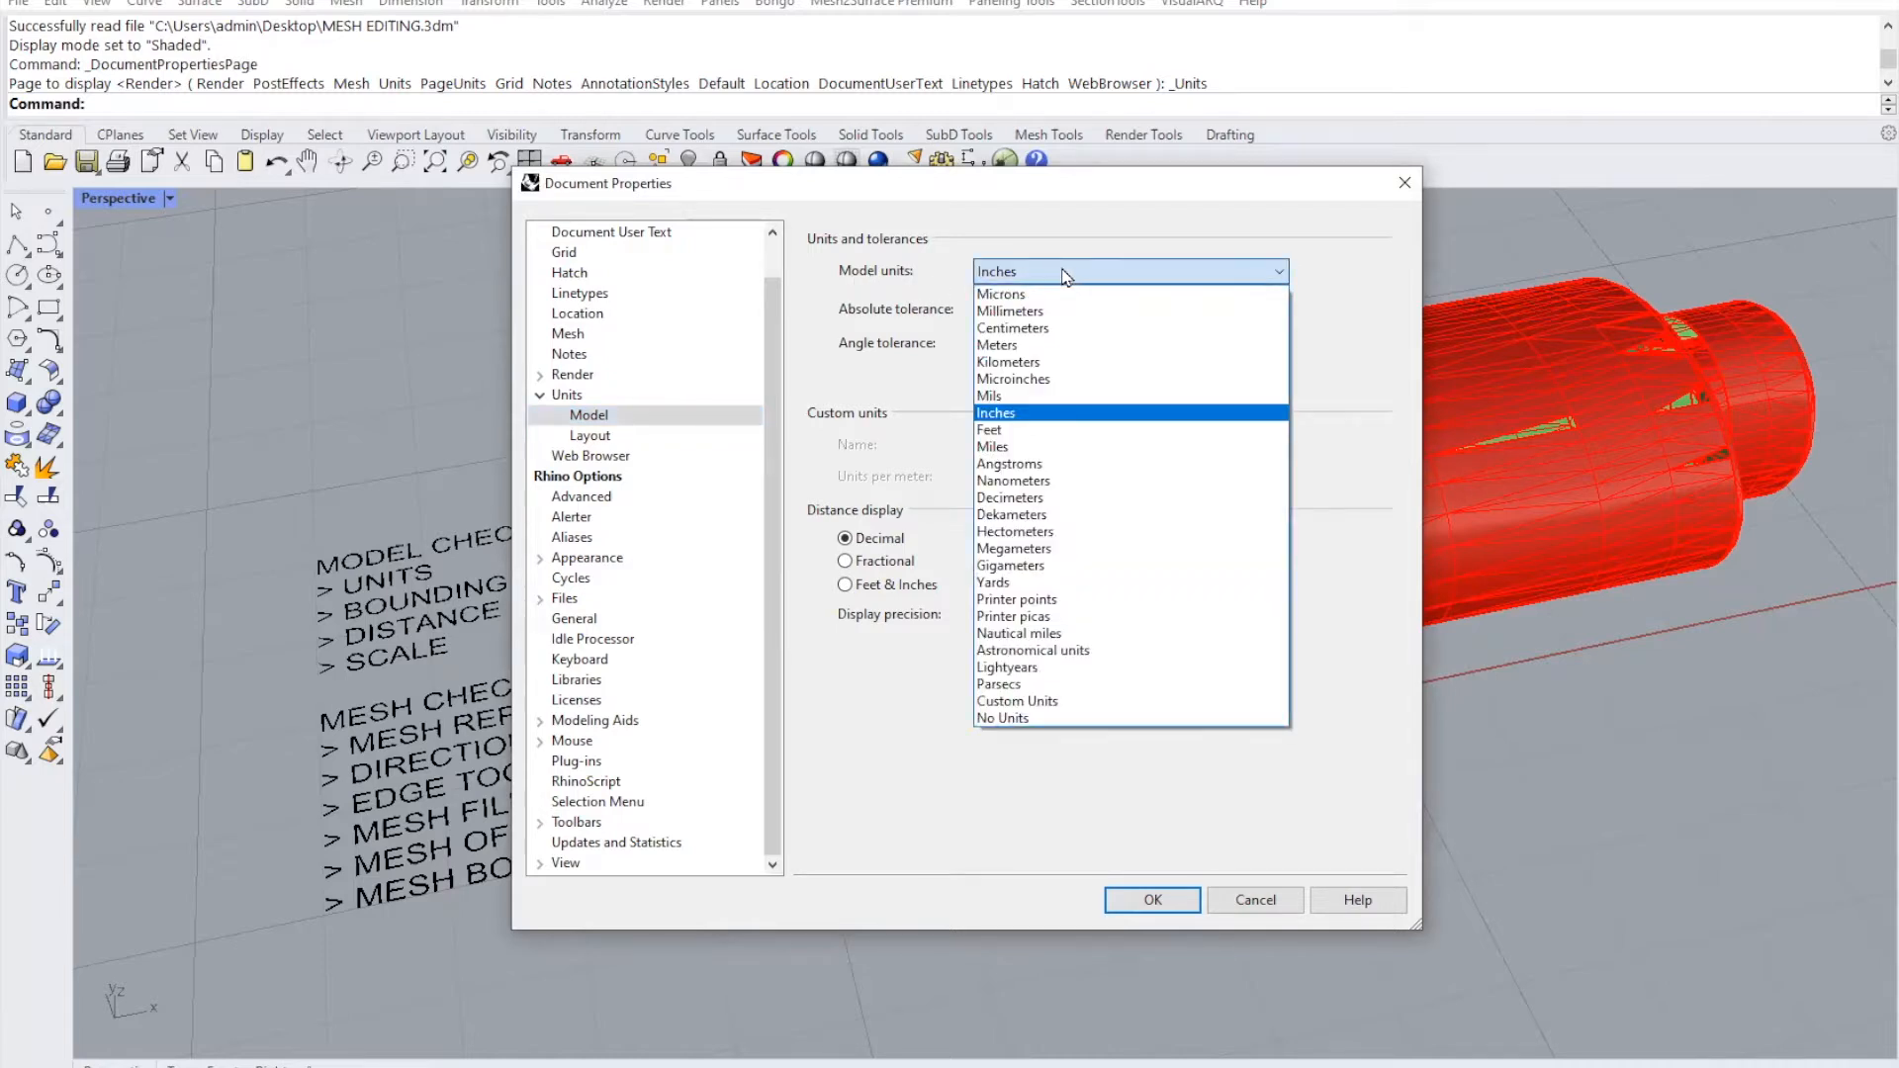
{"action": "left_click", "coordinate": [1054, 314]}
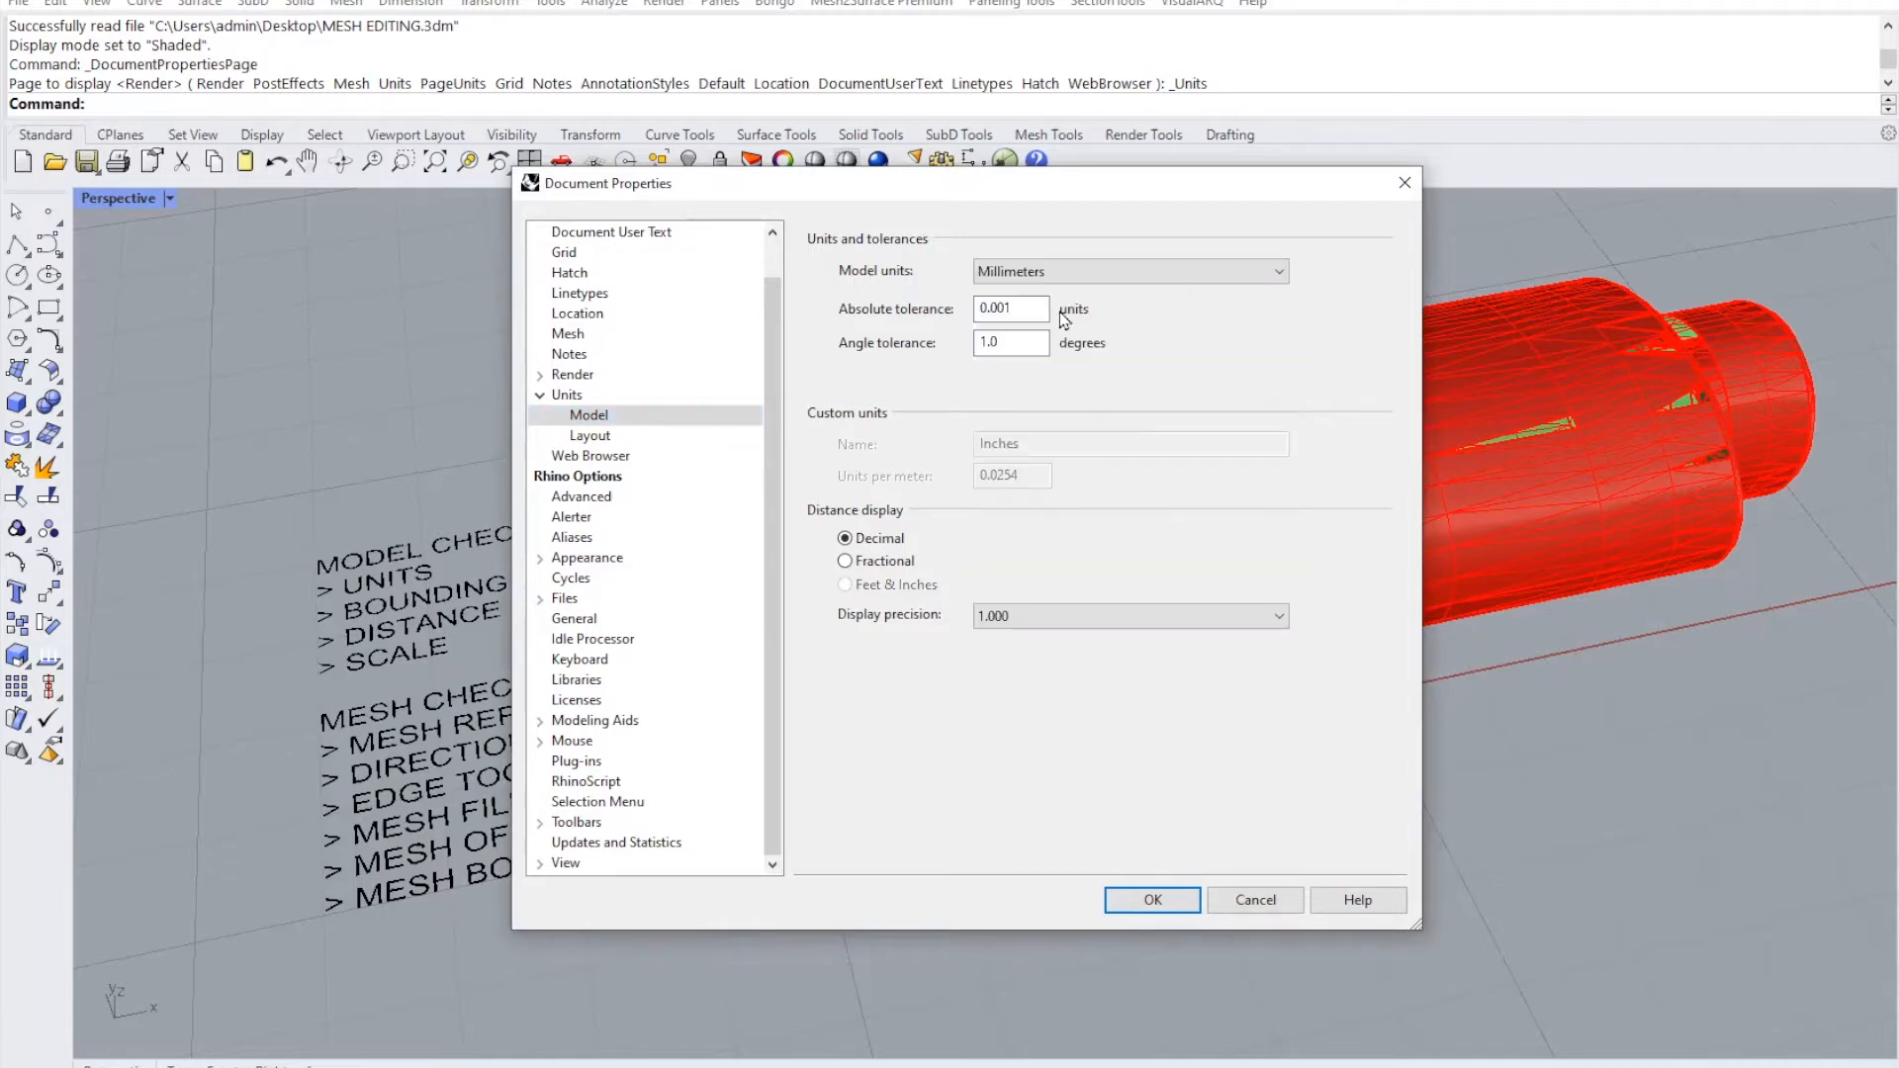
{"action": "left_click", "coordinate": [1154, 900]}
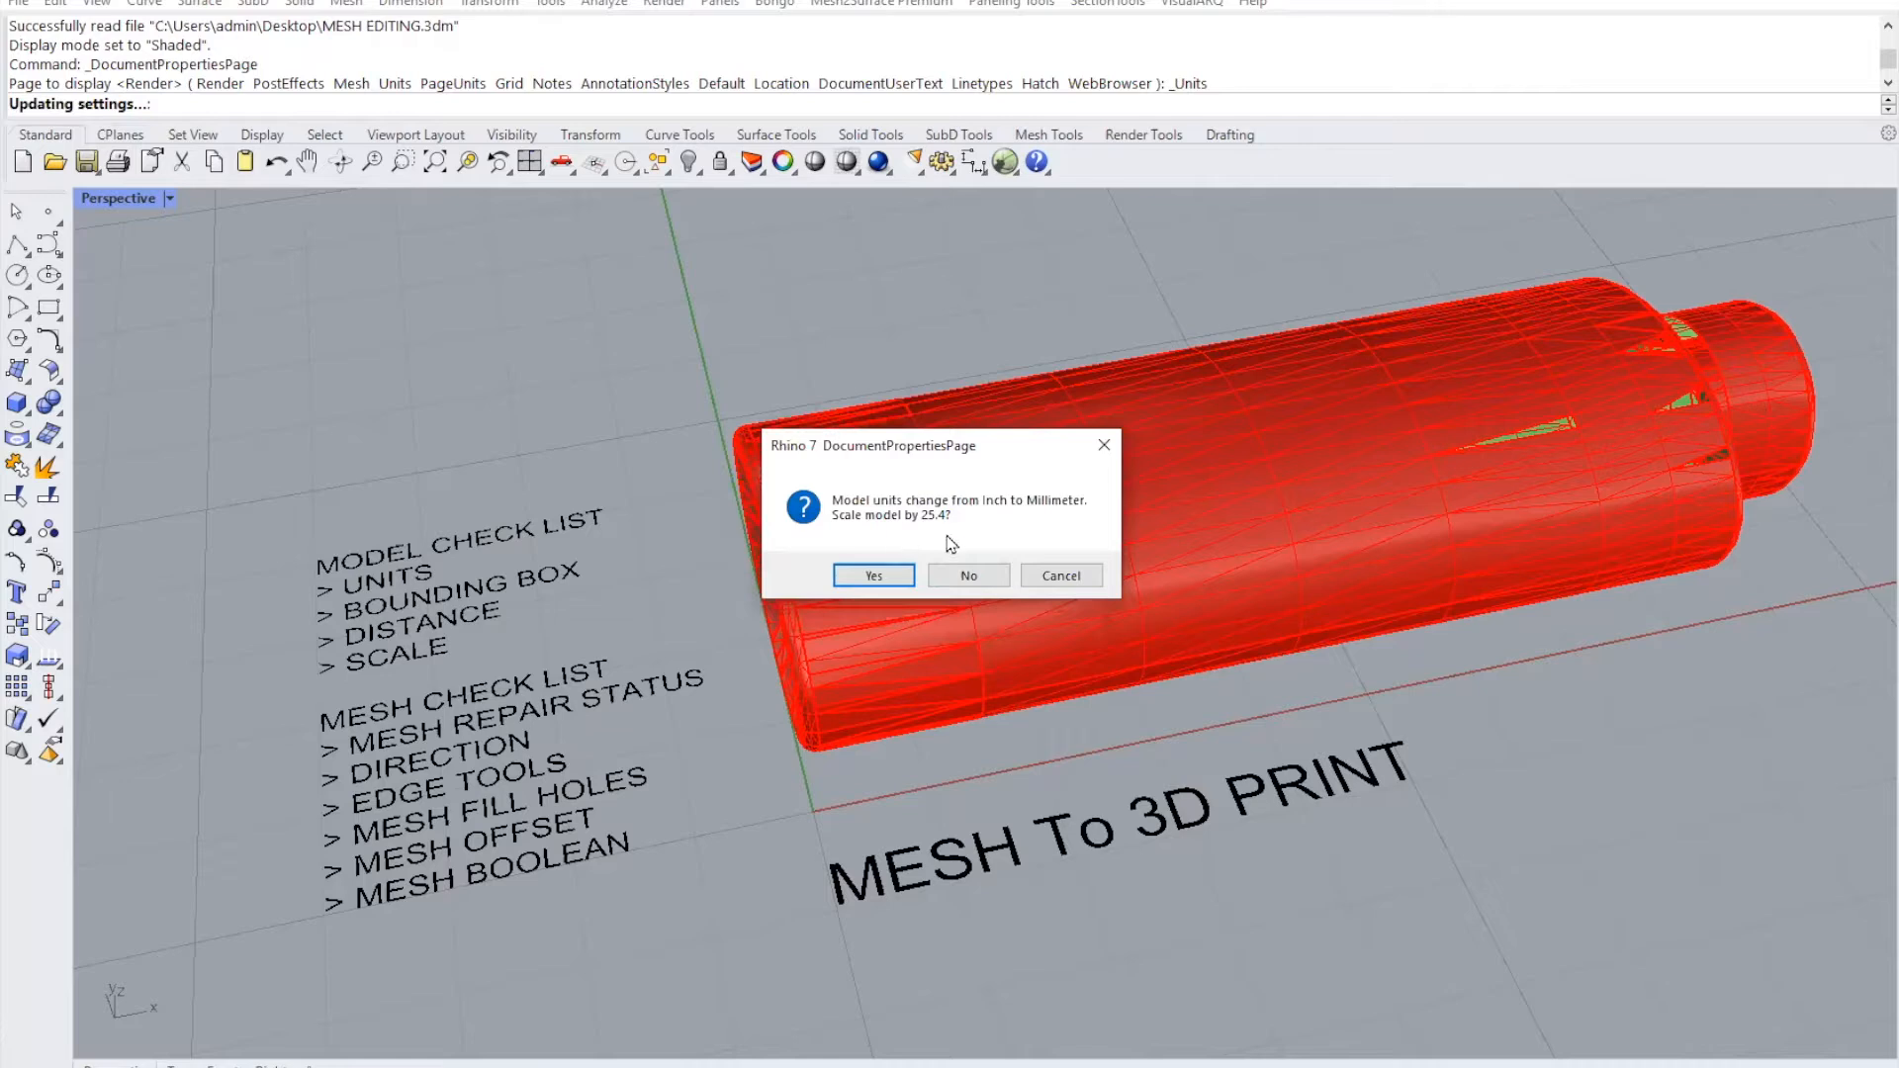
{"action": "left_click", "coordinate": [874, 578]}
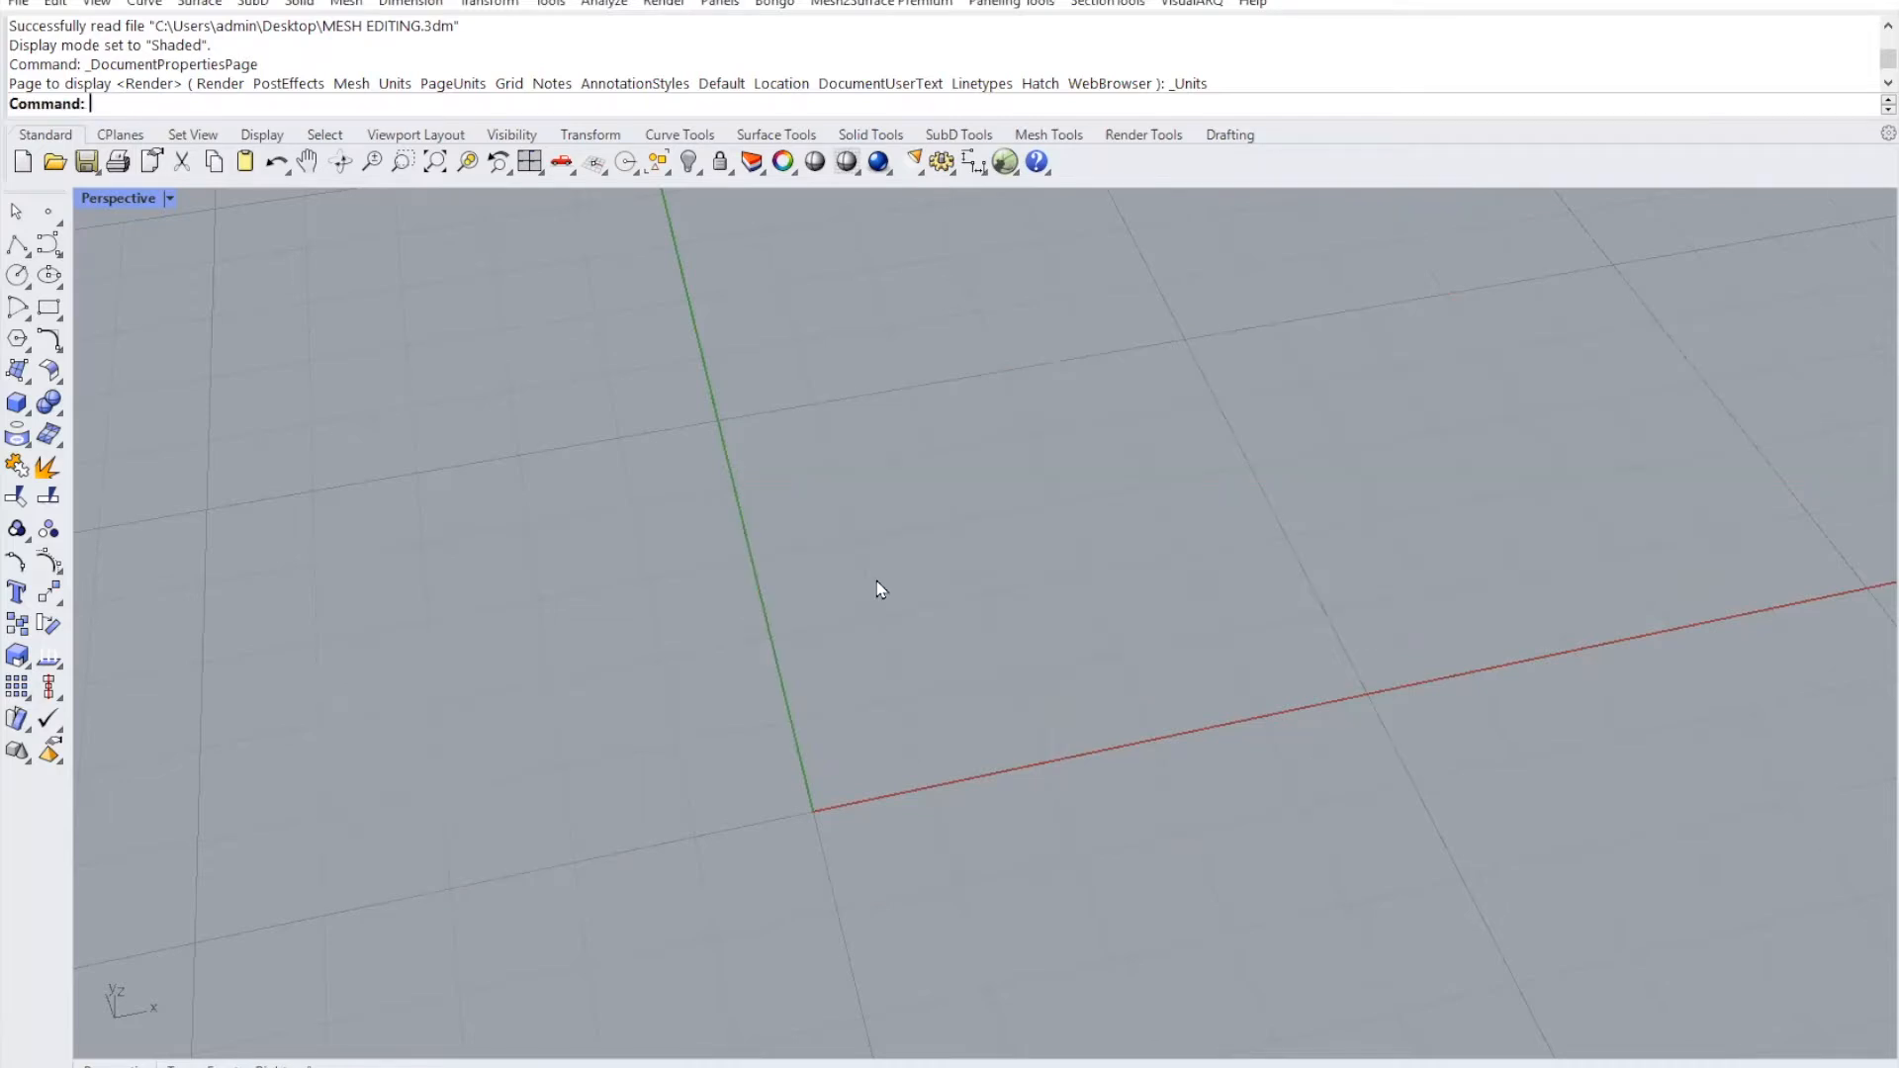
{"action": "left_click", "coordinate": [436, 170]}
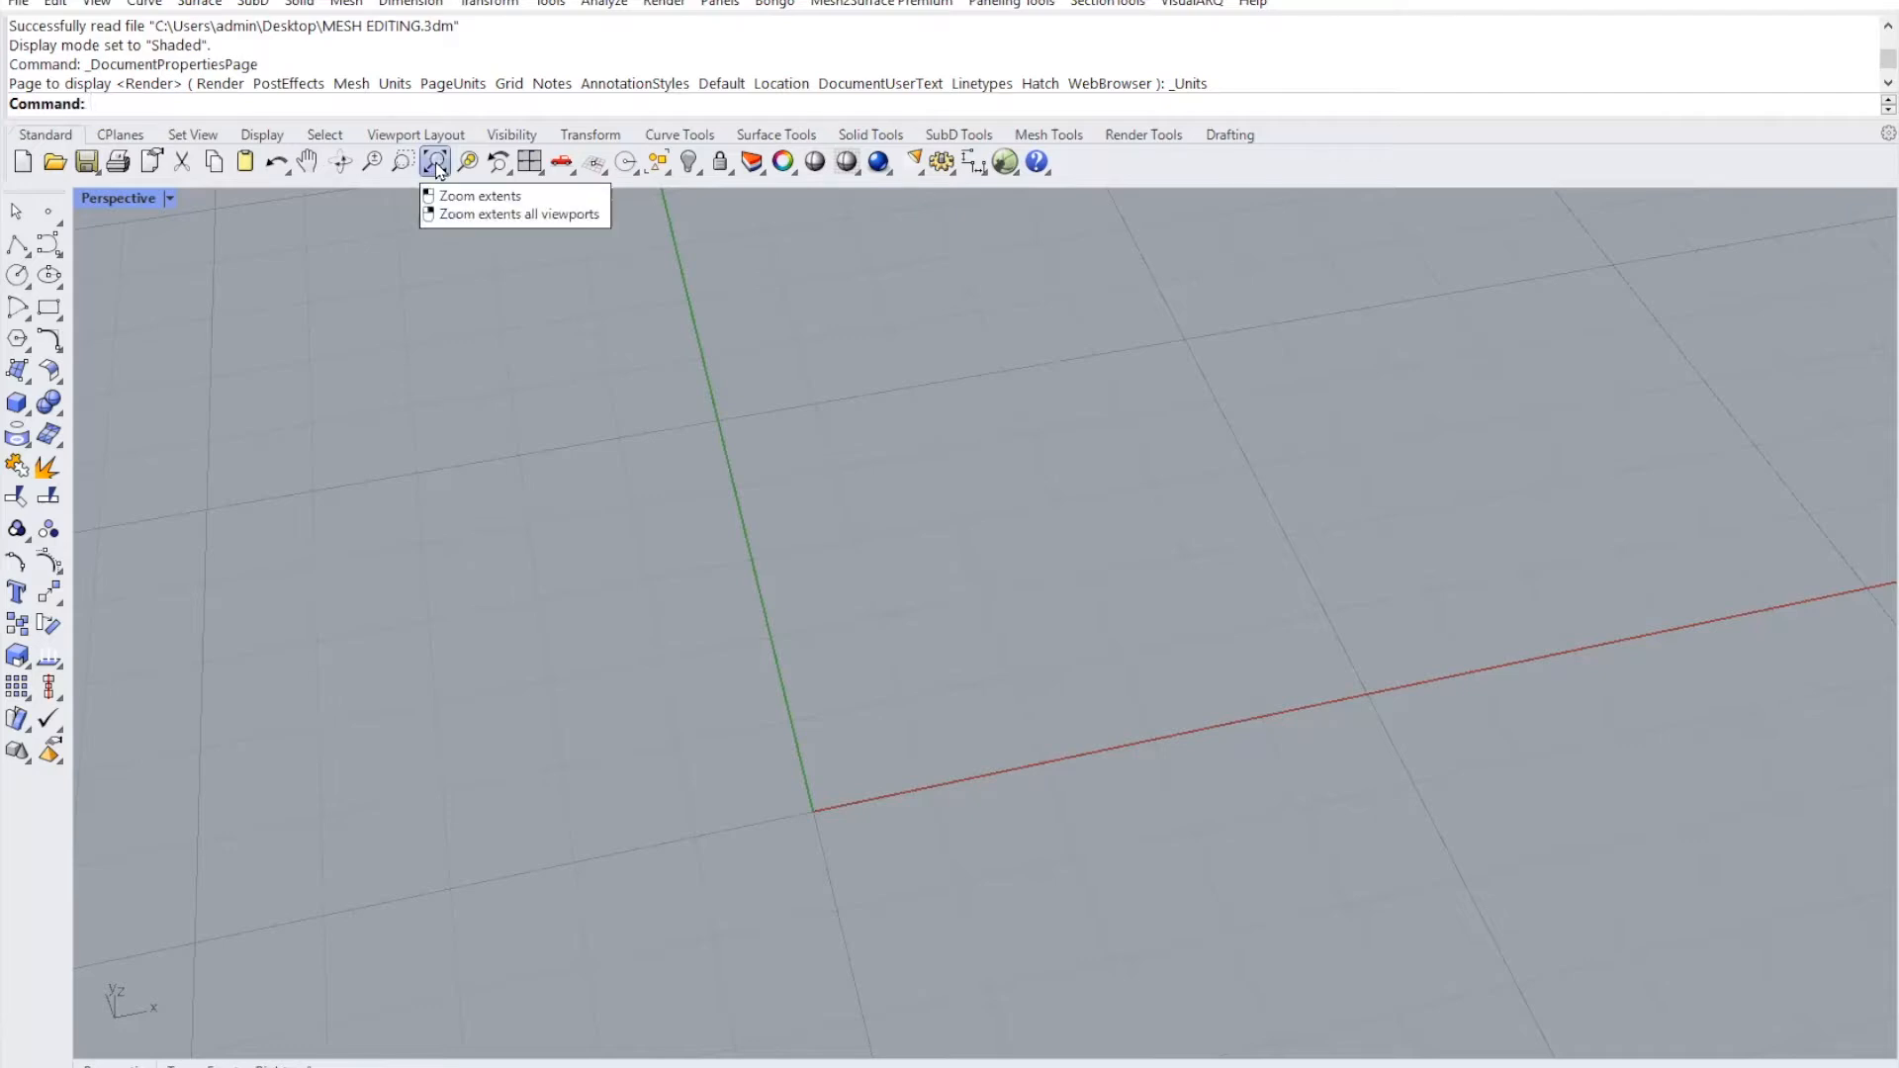
{"action": "right_click_drag", "start_coordinate": [1115, 749], "coordinate": [1068, 751]}
{"action": "right_click_drag", "start_coordinate": [1298, 689], "coordinate": [1254, 671]}
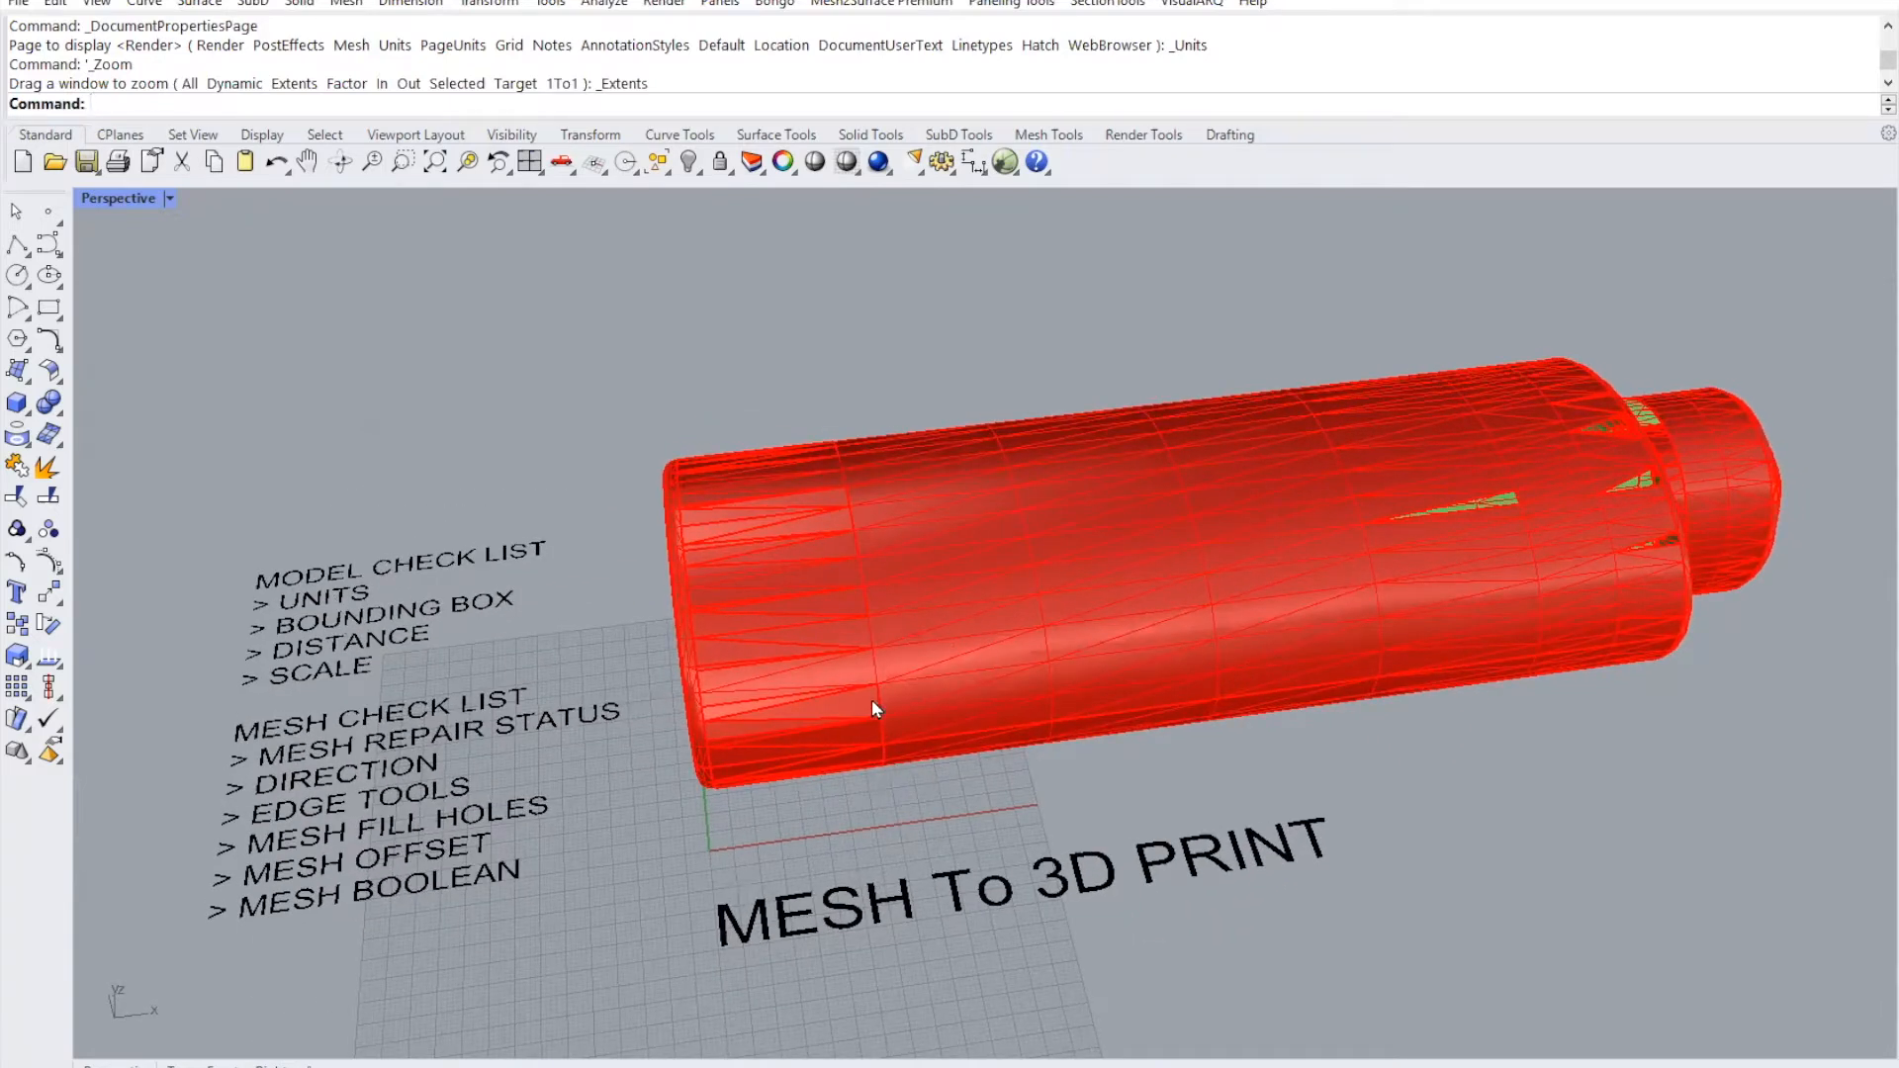
{"action": "right_click_drag", "start_coordinate": [995, 617], "coordinate": [1046, 619]}
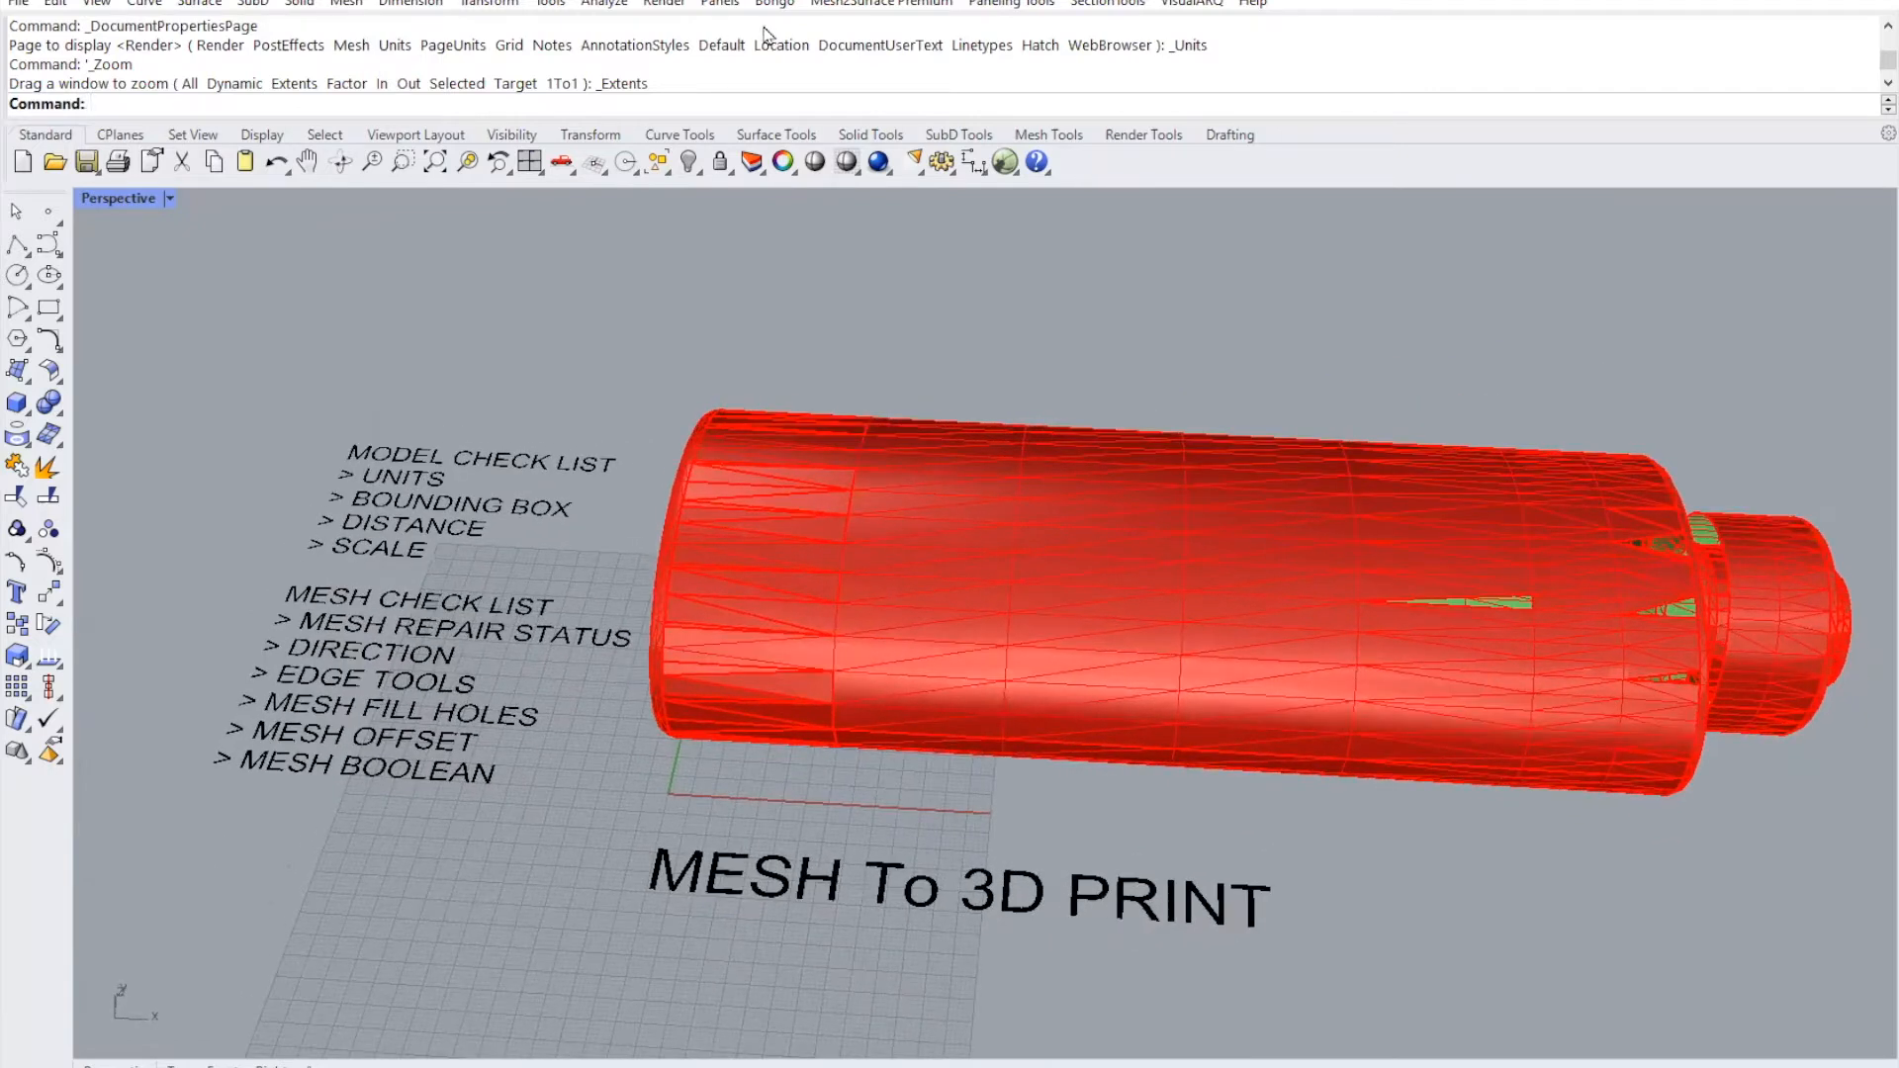
- Create world-aligned bounding boxes around the bottle body and the cap, non-cumulative, with curves as output
{"action": "left_click", "coordinate": [619, 6]}
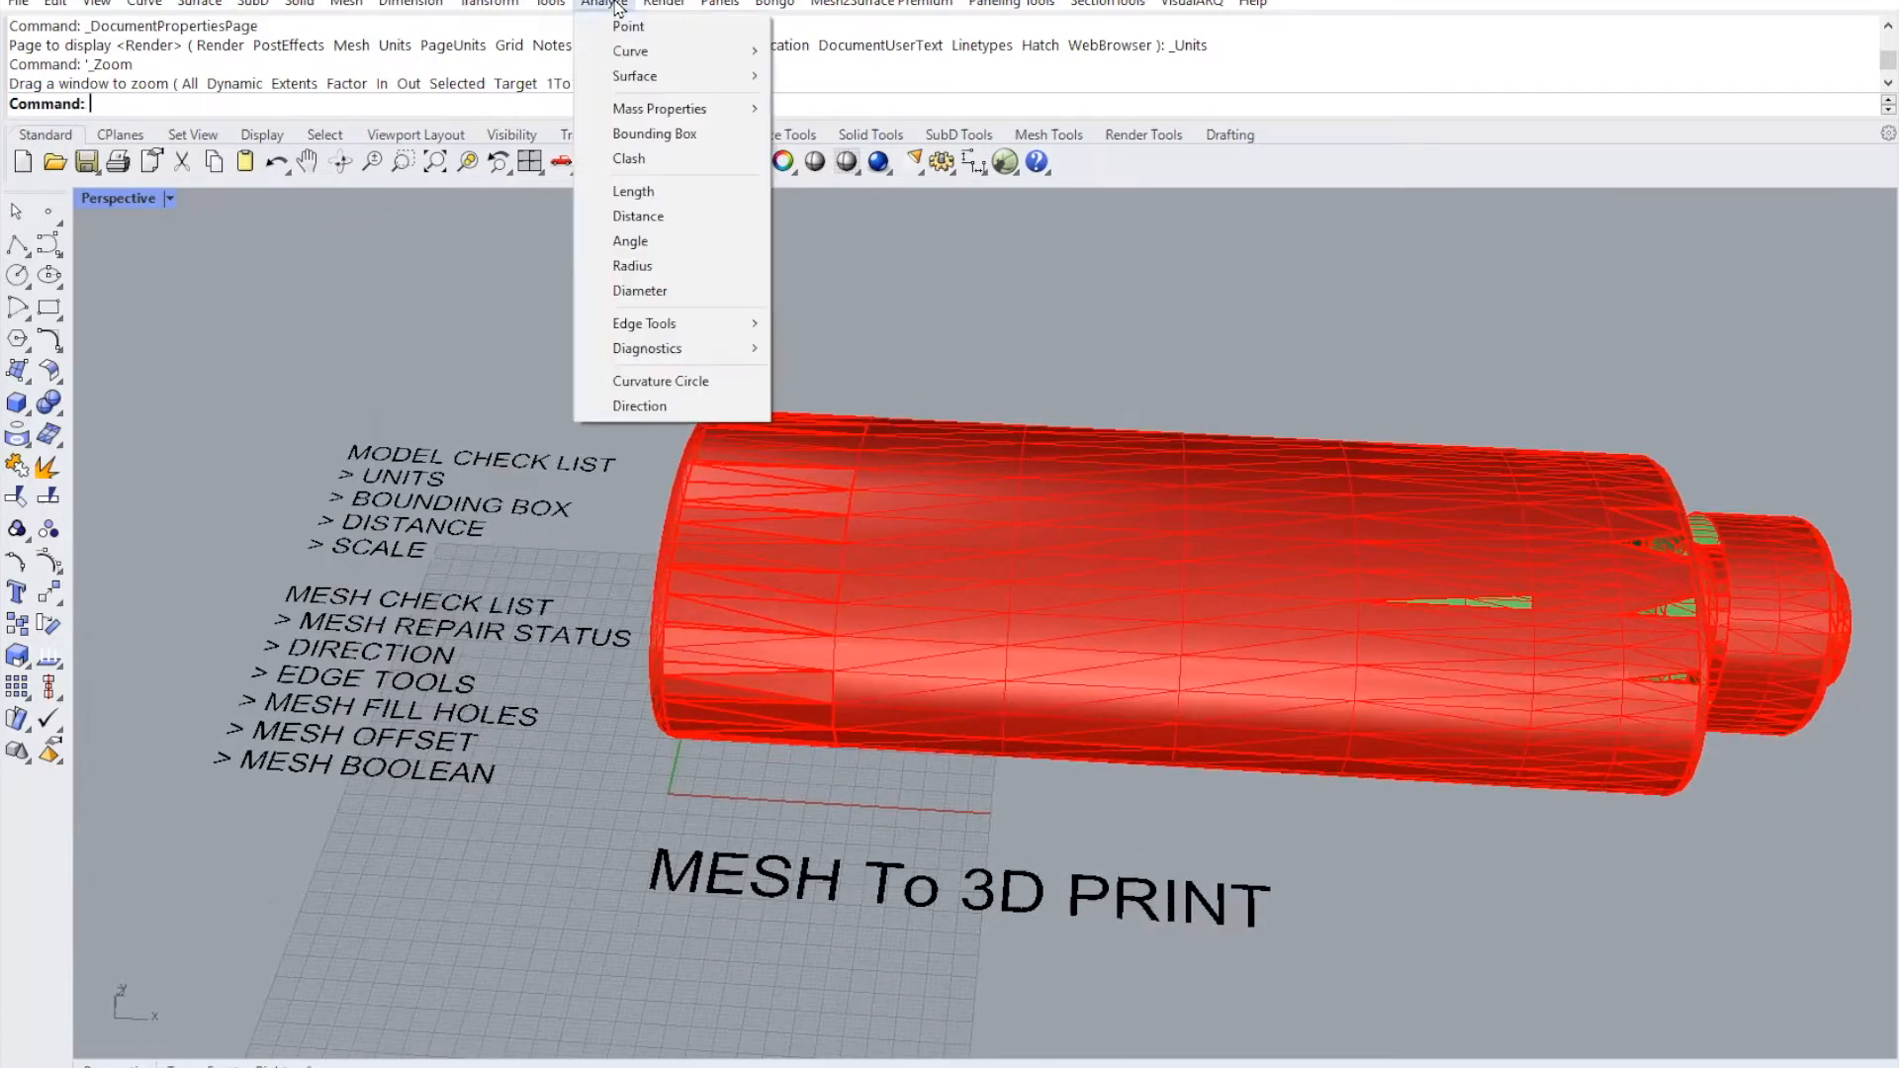
{"action": "left_click", "coordinate": [687, 138]}
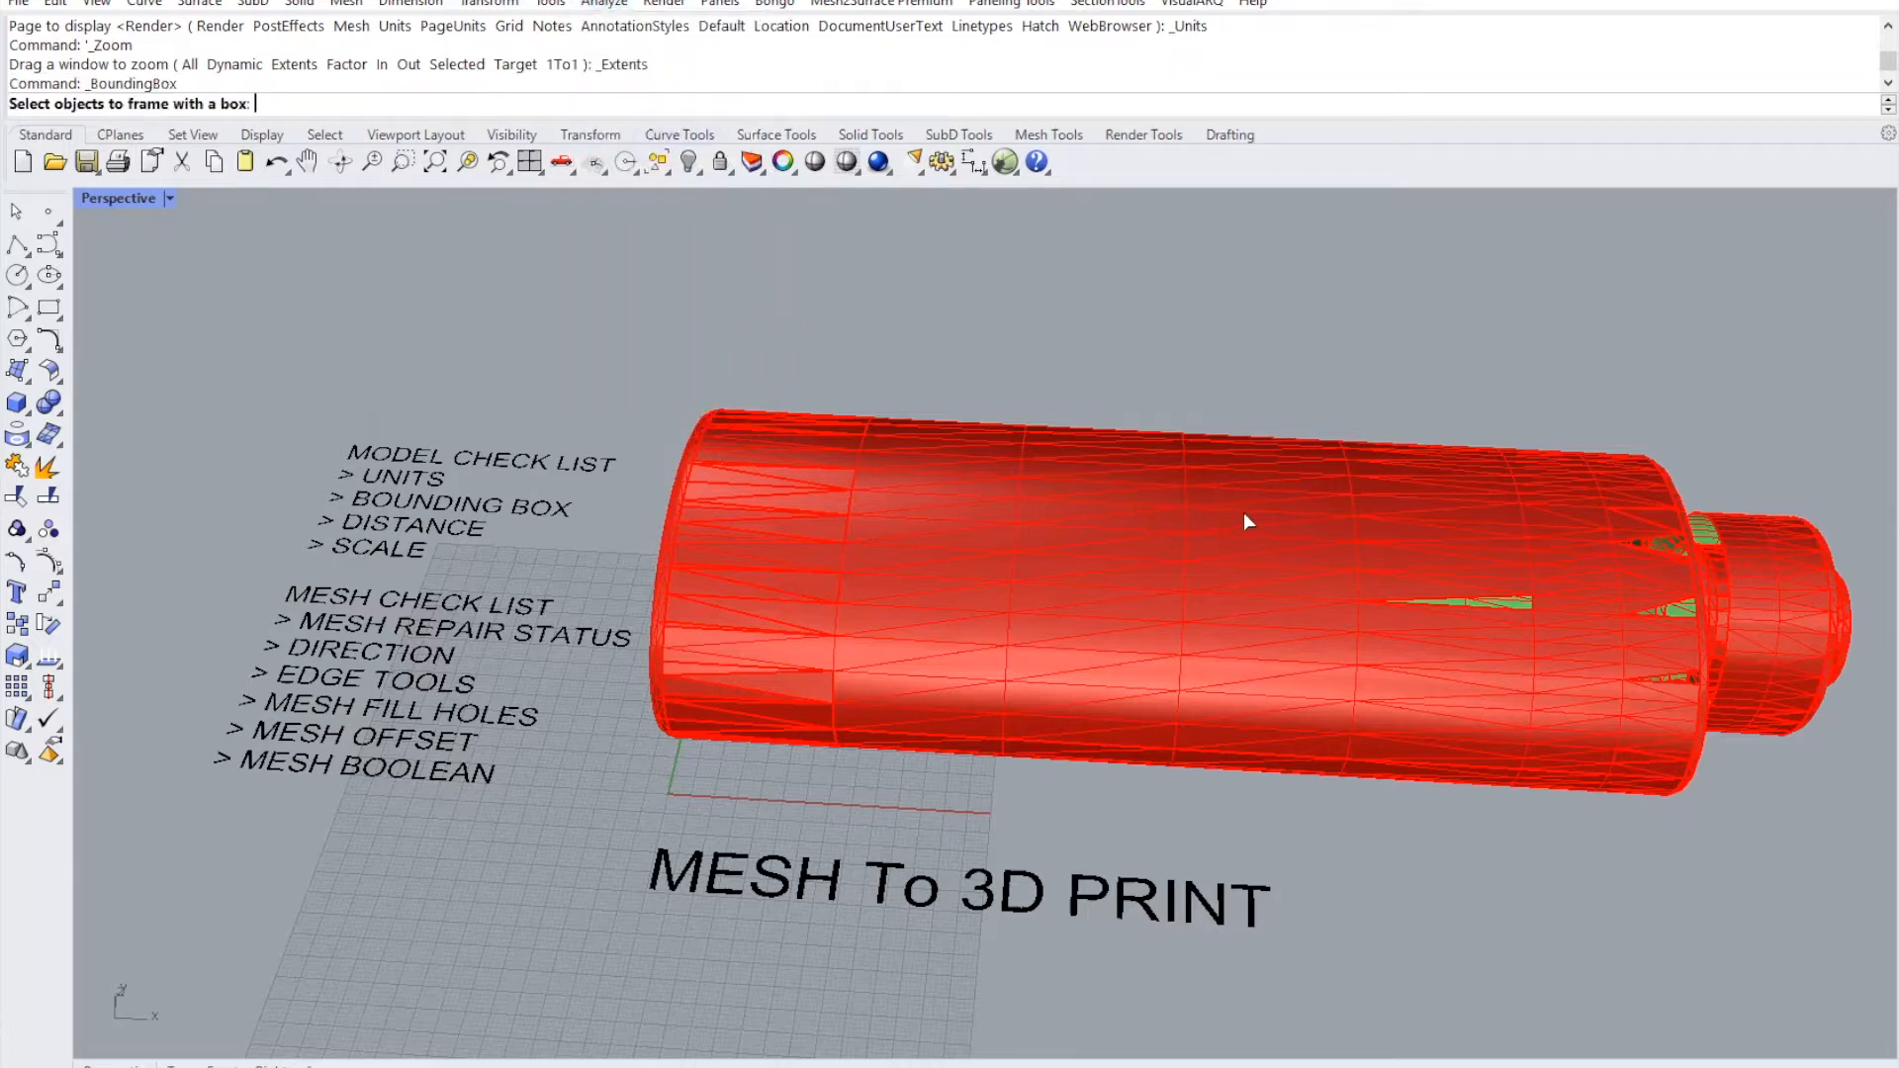
{"action": "left_click_drag", "start_coordinate": [1865, 356], "coordinate": [1048, 695]}
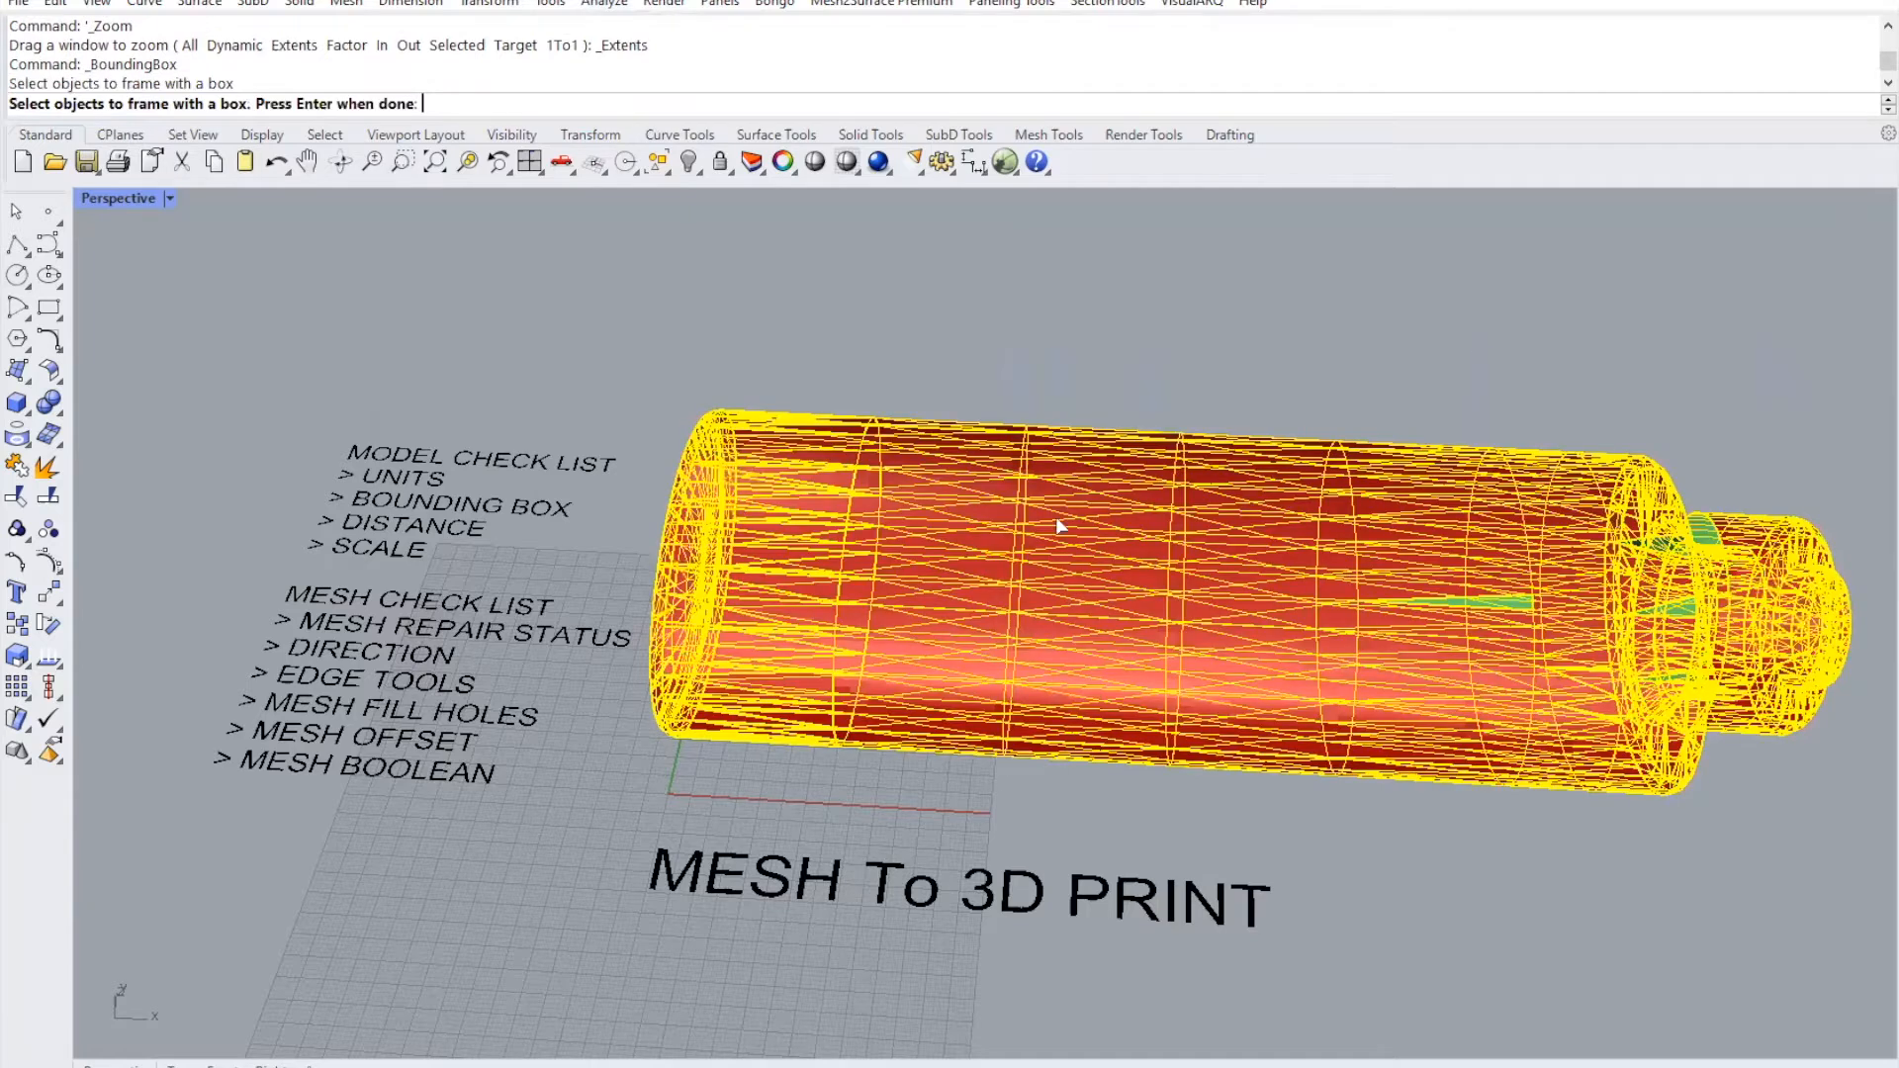
{"action": "key", "text": "Return"}
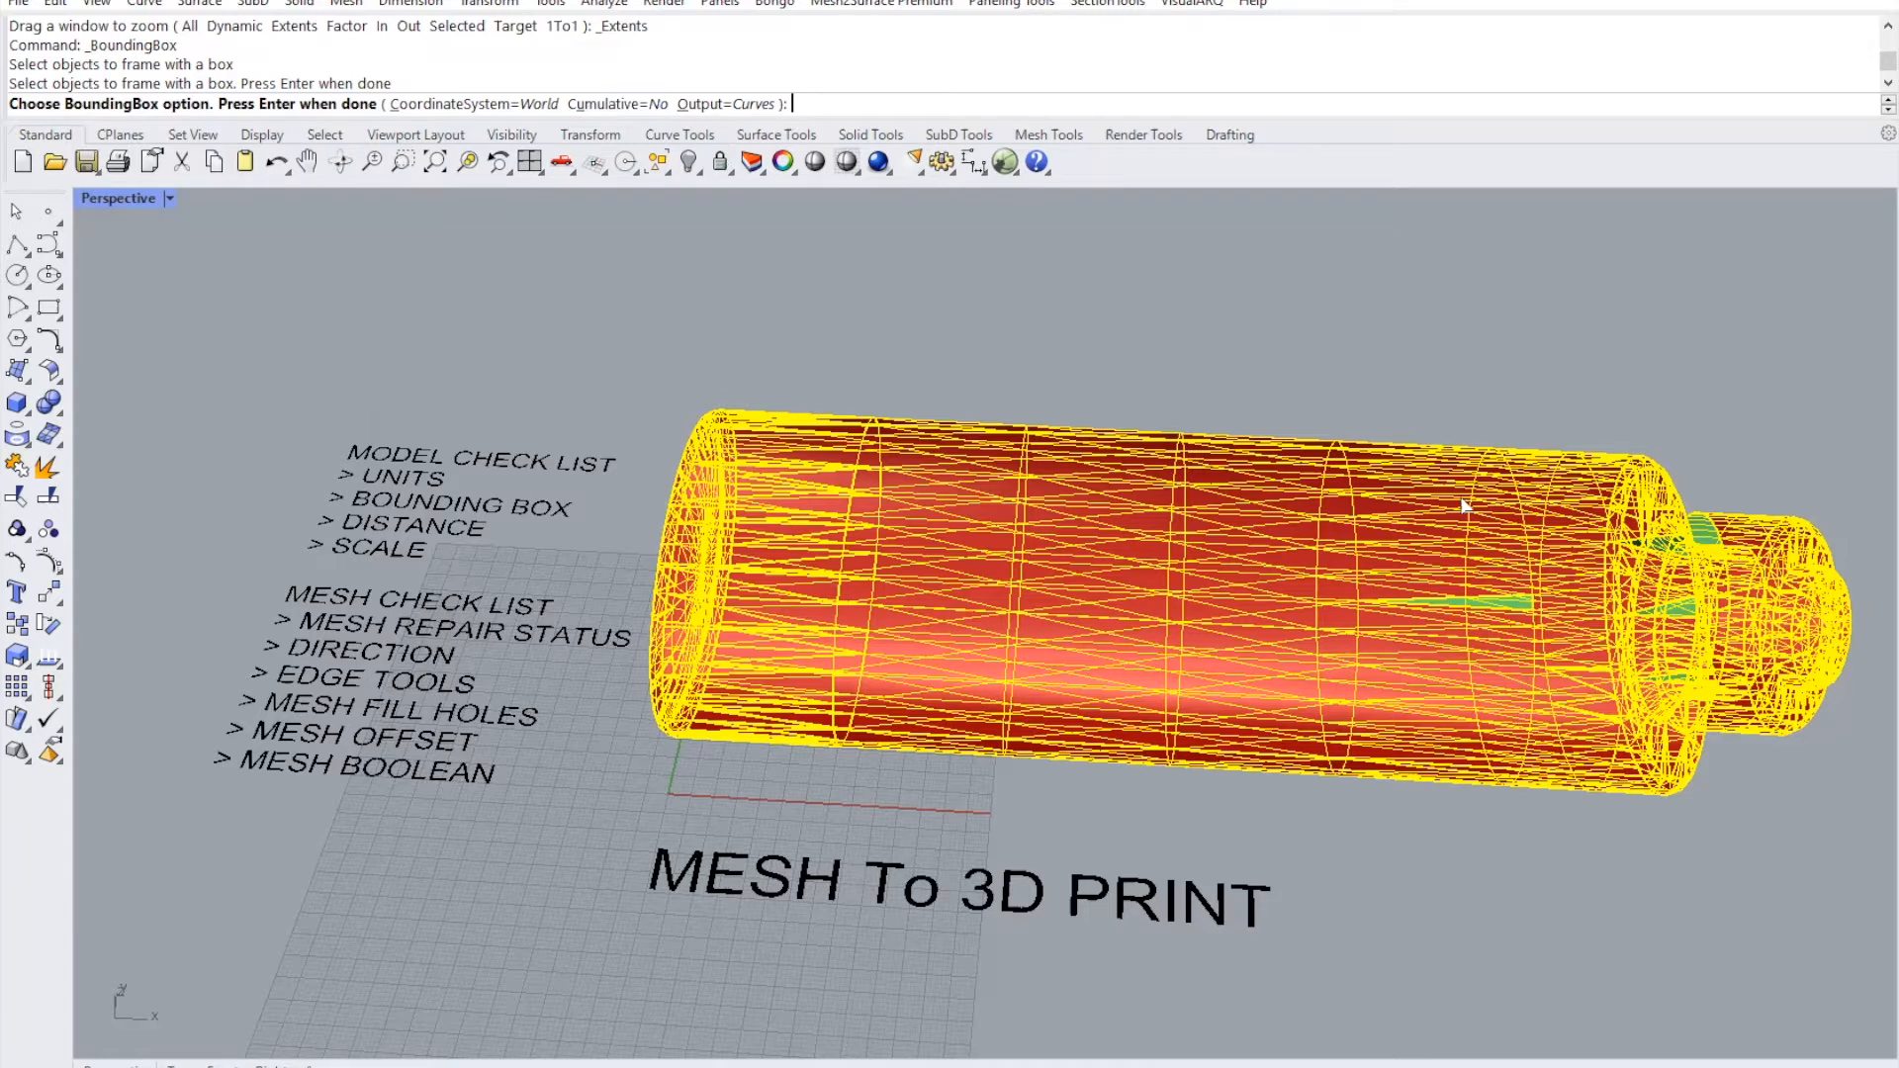
{"action": "left_click", "coordinate": [631, 104]}
{"action": "left_click", "coordinate": [631, 104]}
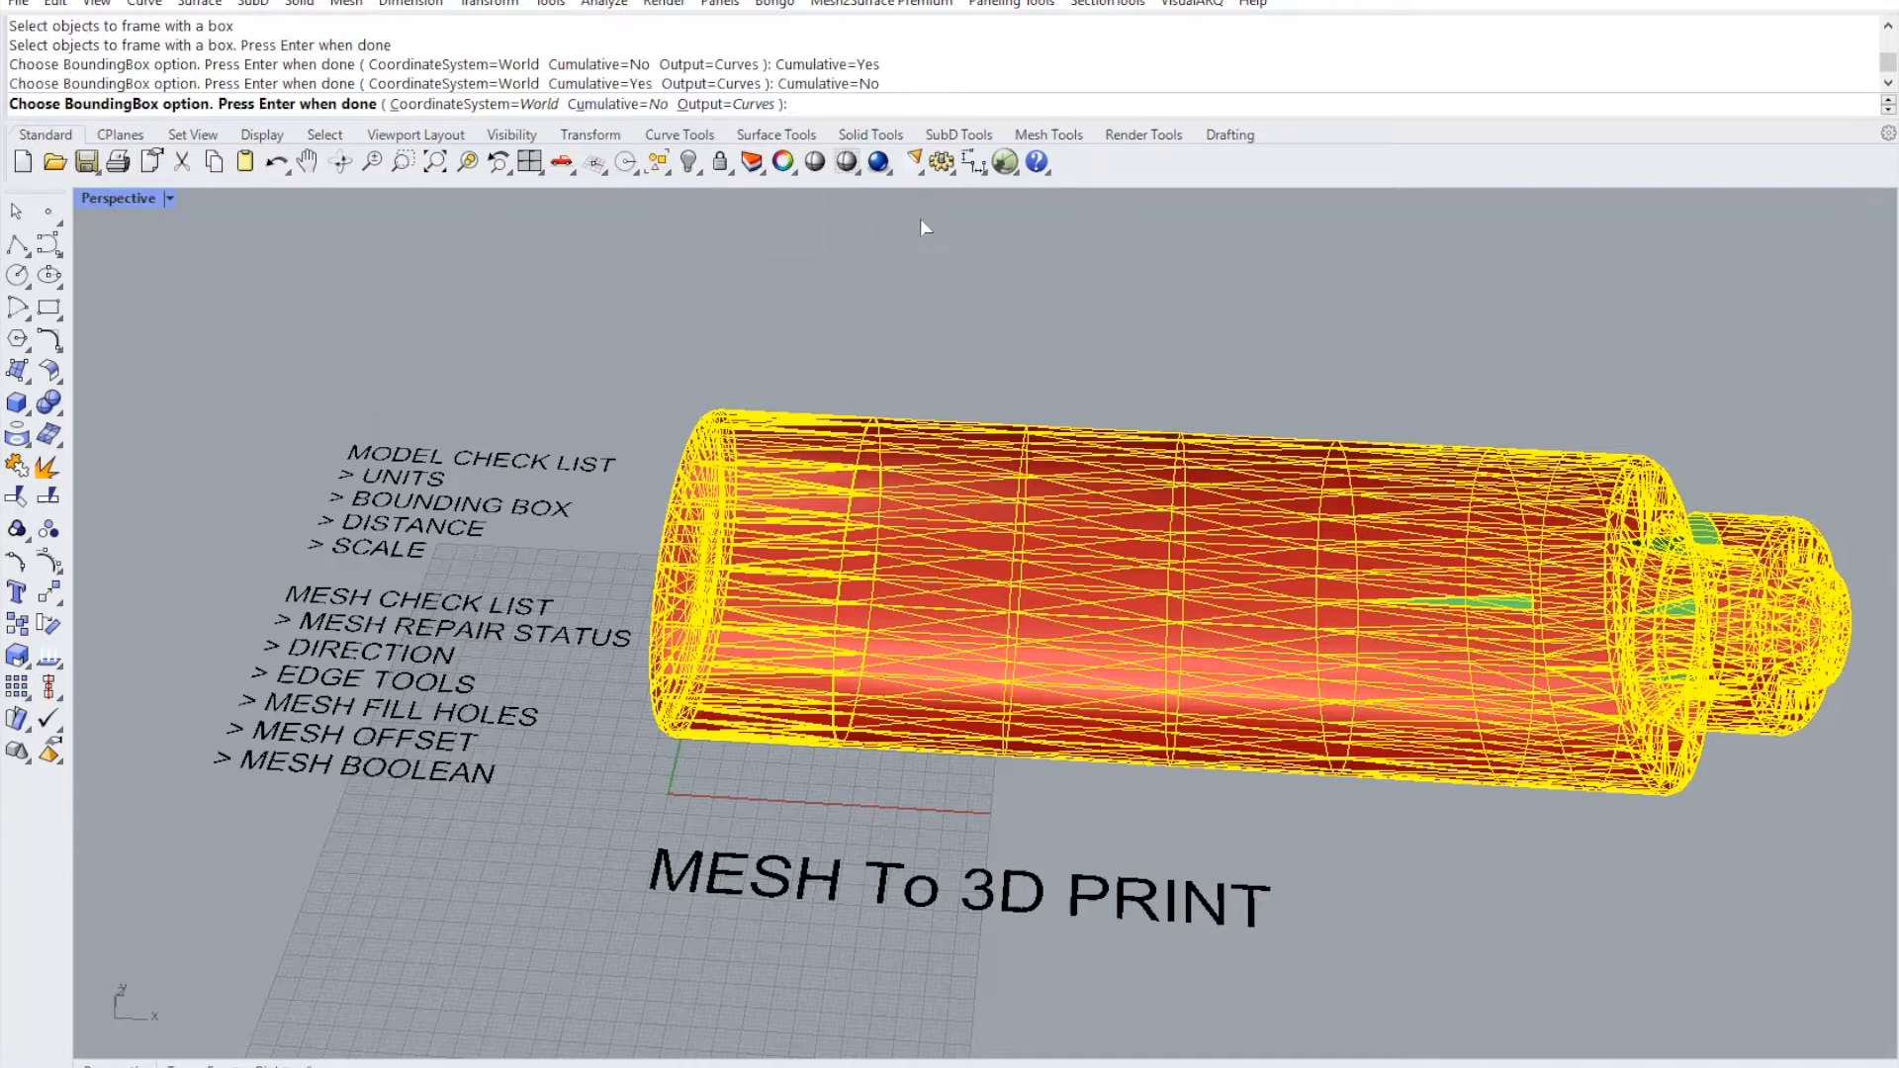
{"action": "key", "text": "Return"}
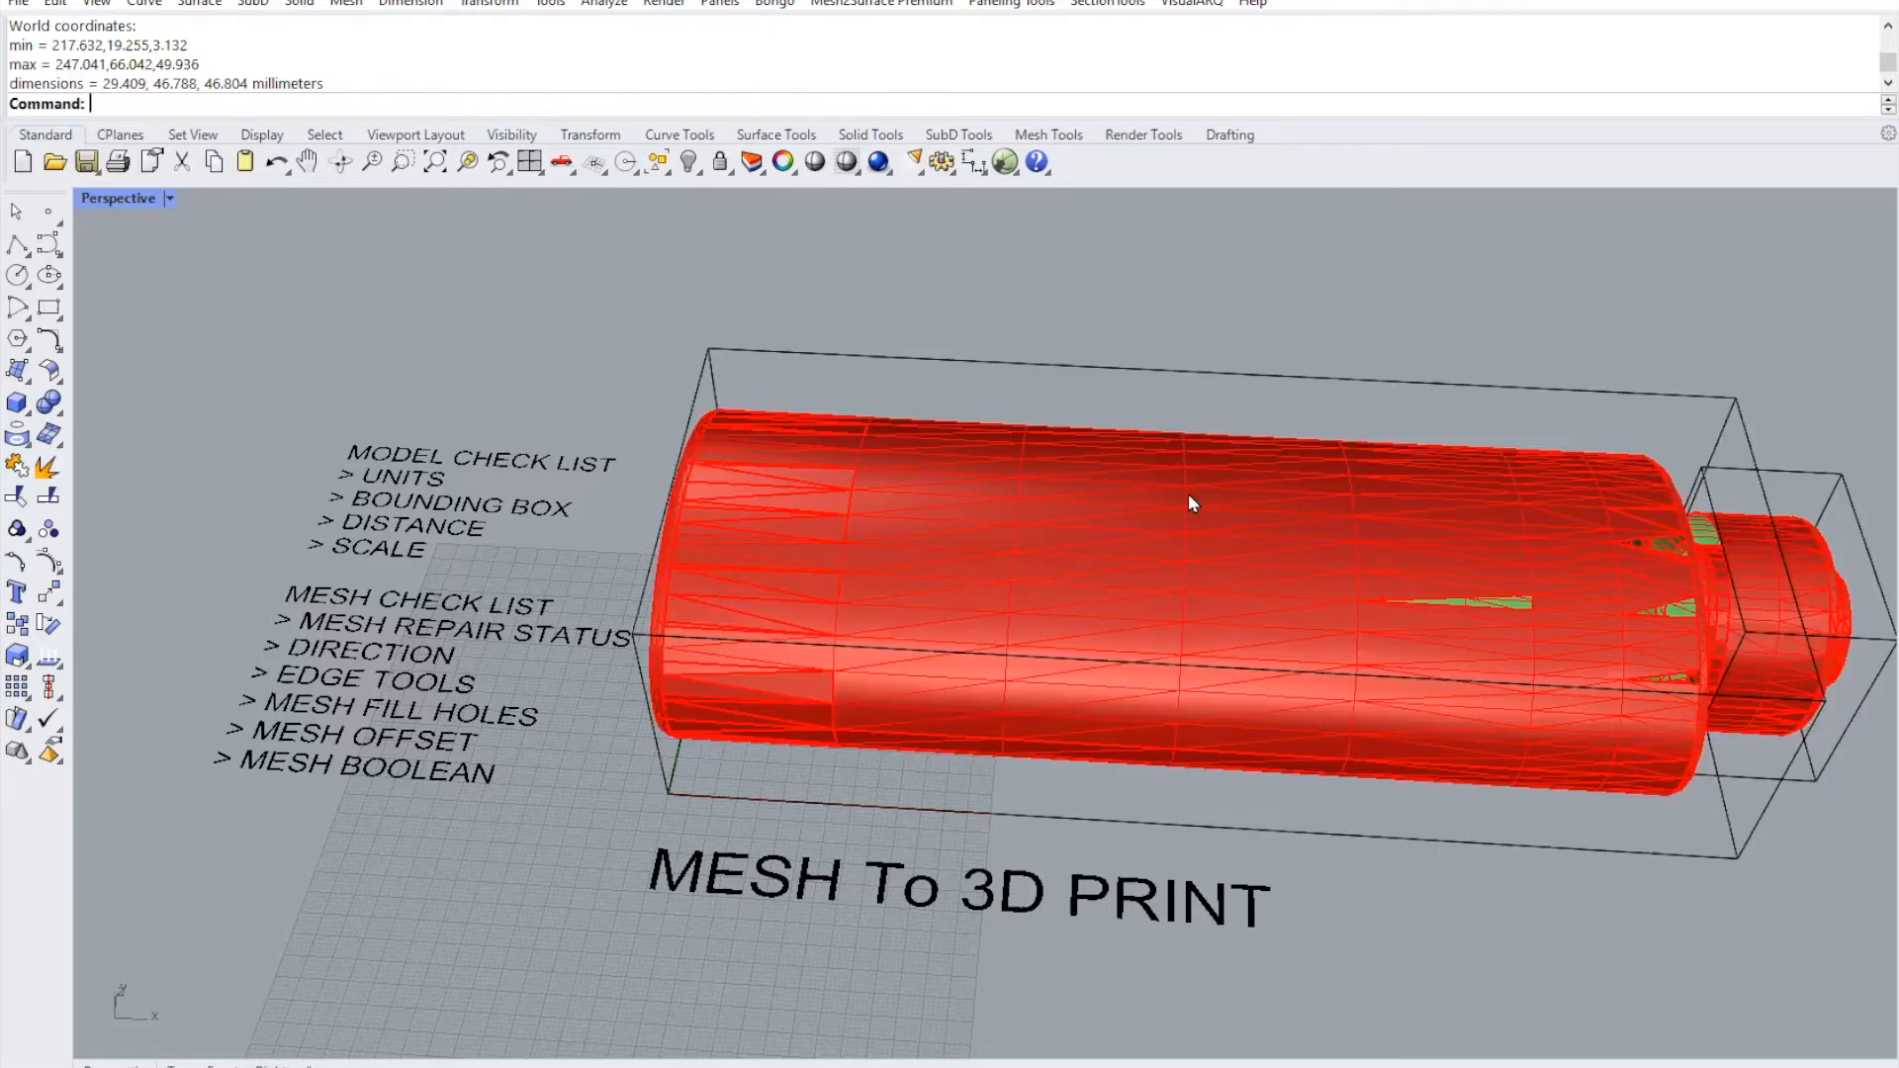
- Inspect the bounding box curves around the bottle body and around the cap one after the other
{"action": "left_click", "coordinate": [306, 161]}
{"action": "left_click_drag", "start_coordinate": [1137, 510], "coordinate": [992, 477]}
{"action": "right_click_drag", "start_coordinate": [1494, 602], "coordinate": [1446, 583]}
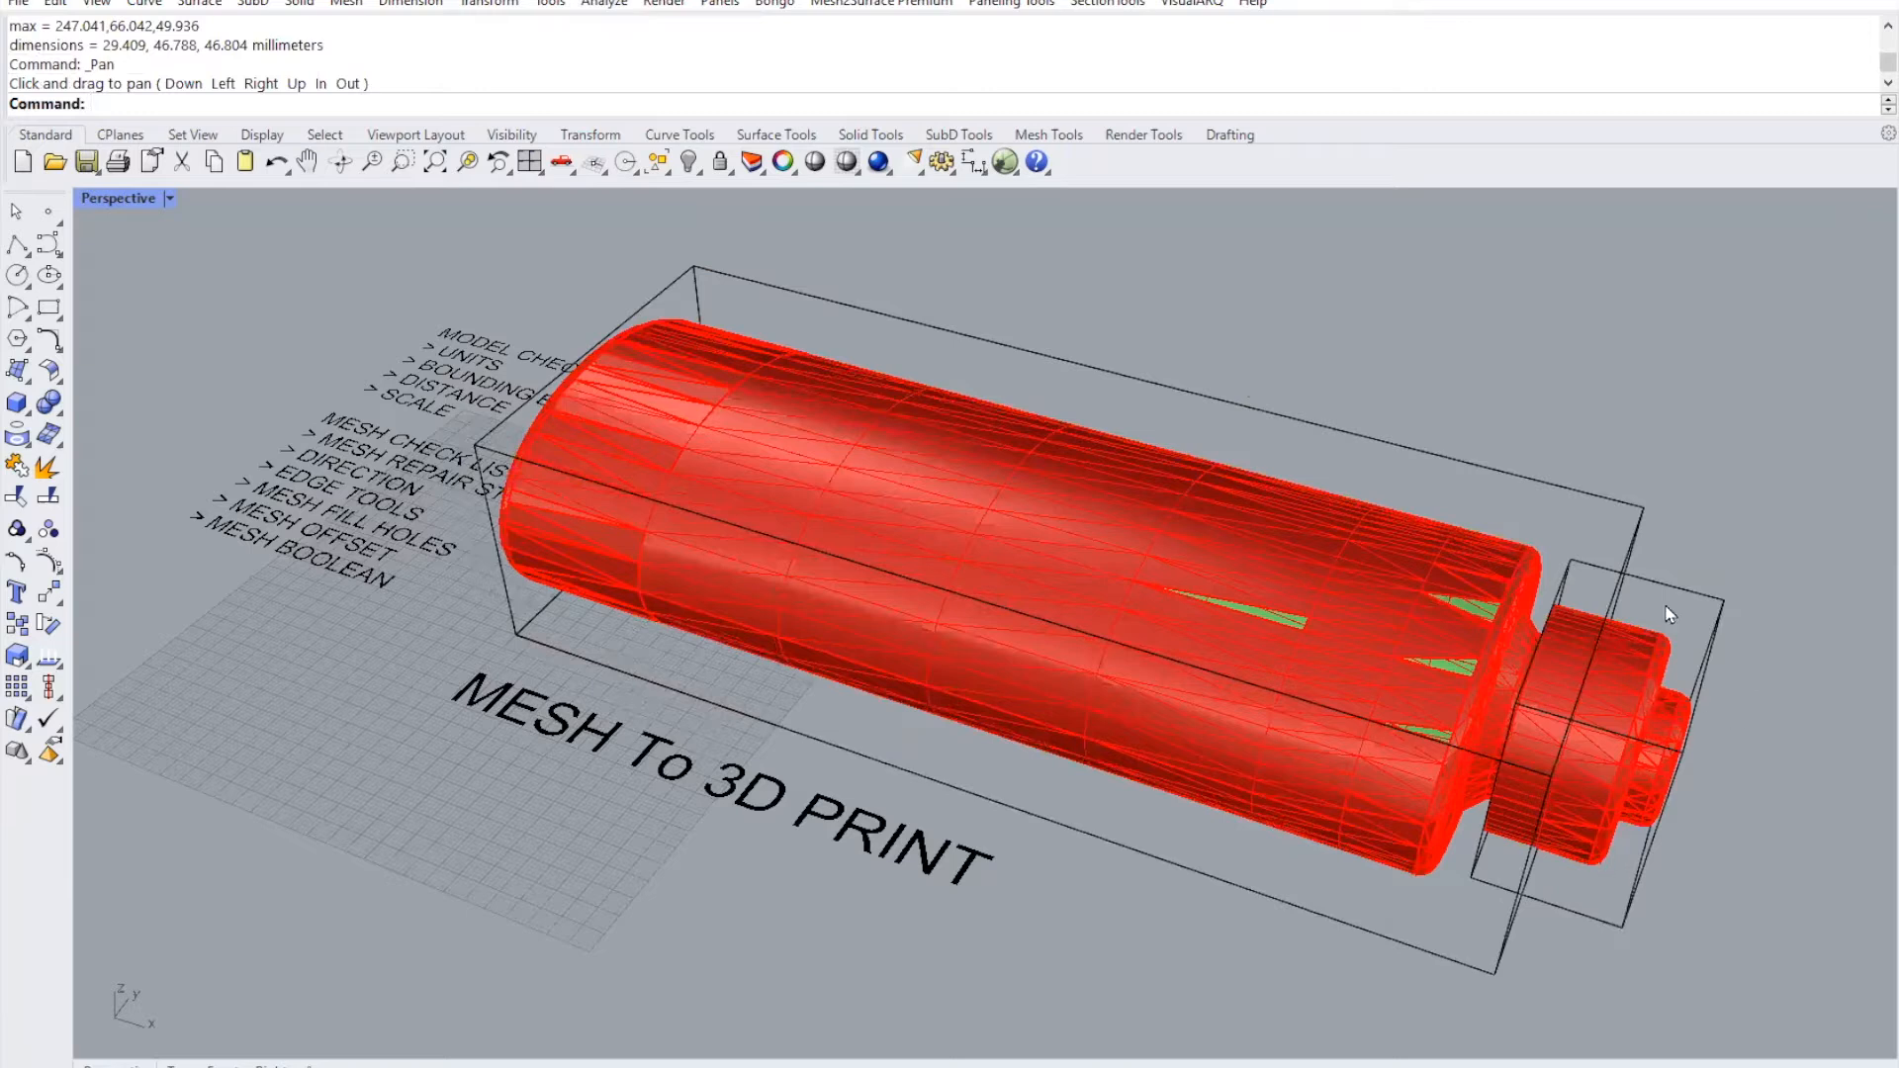
{"action": "left_click", "coordinate": [1669, 584]}
{"action": "left_click", "coordinate": [1622, 510]}
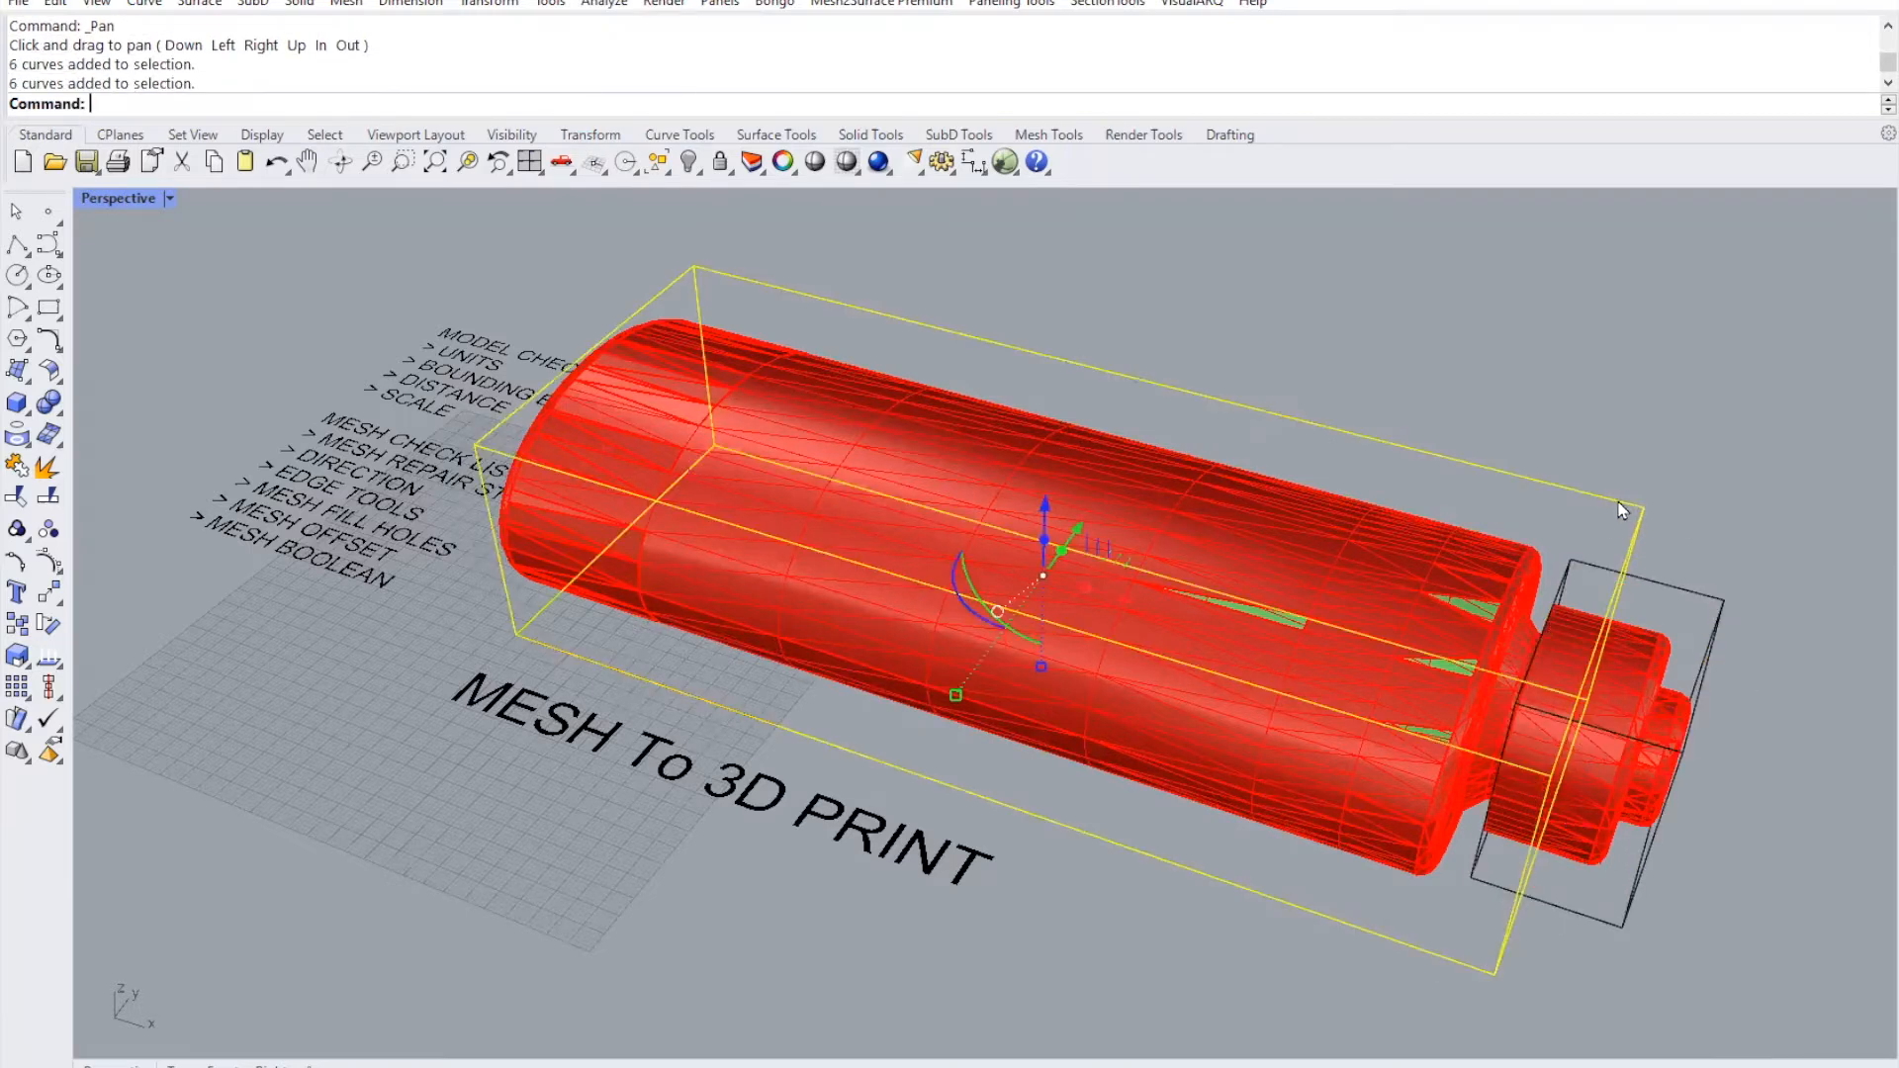
{"action": "left_click", "coordinate": [1699, 605]}
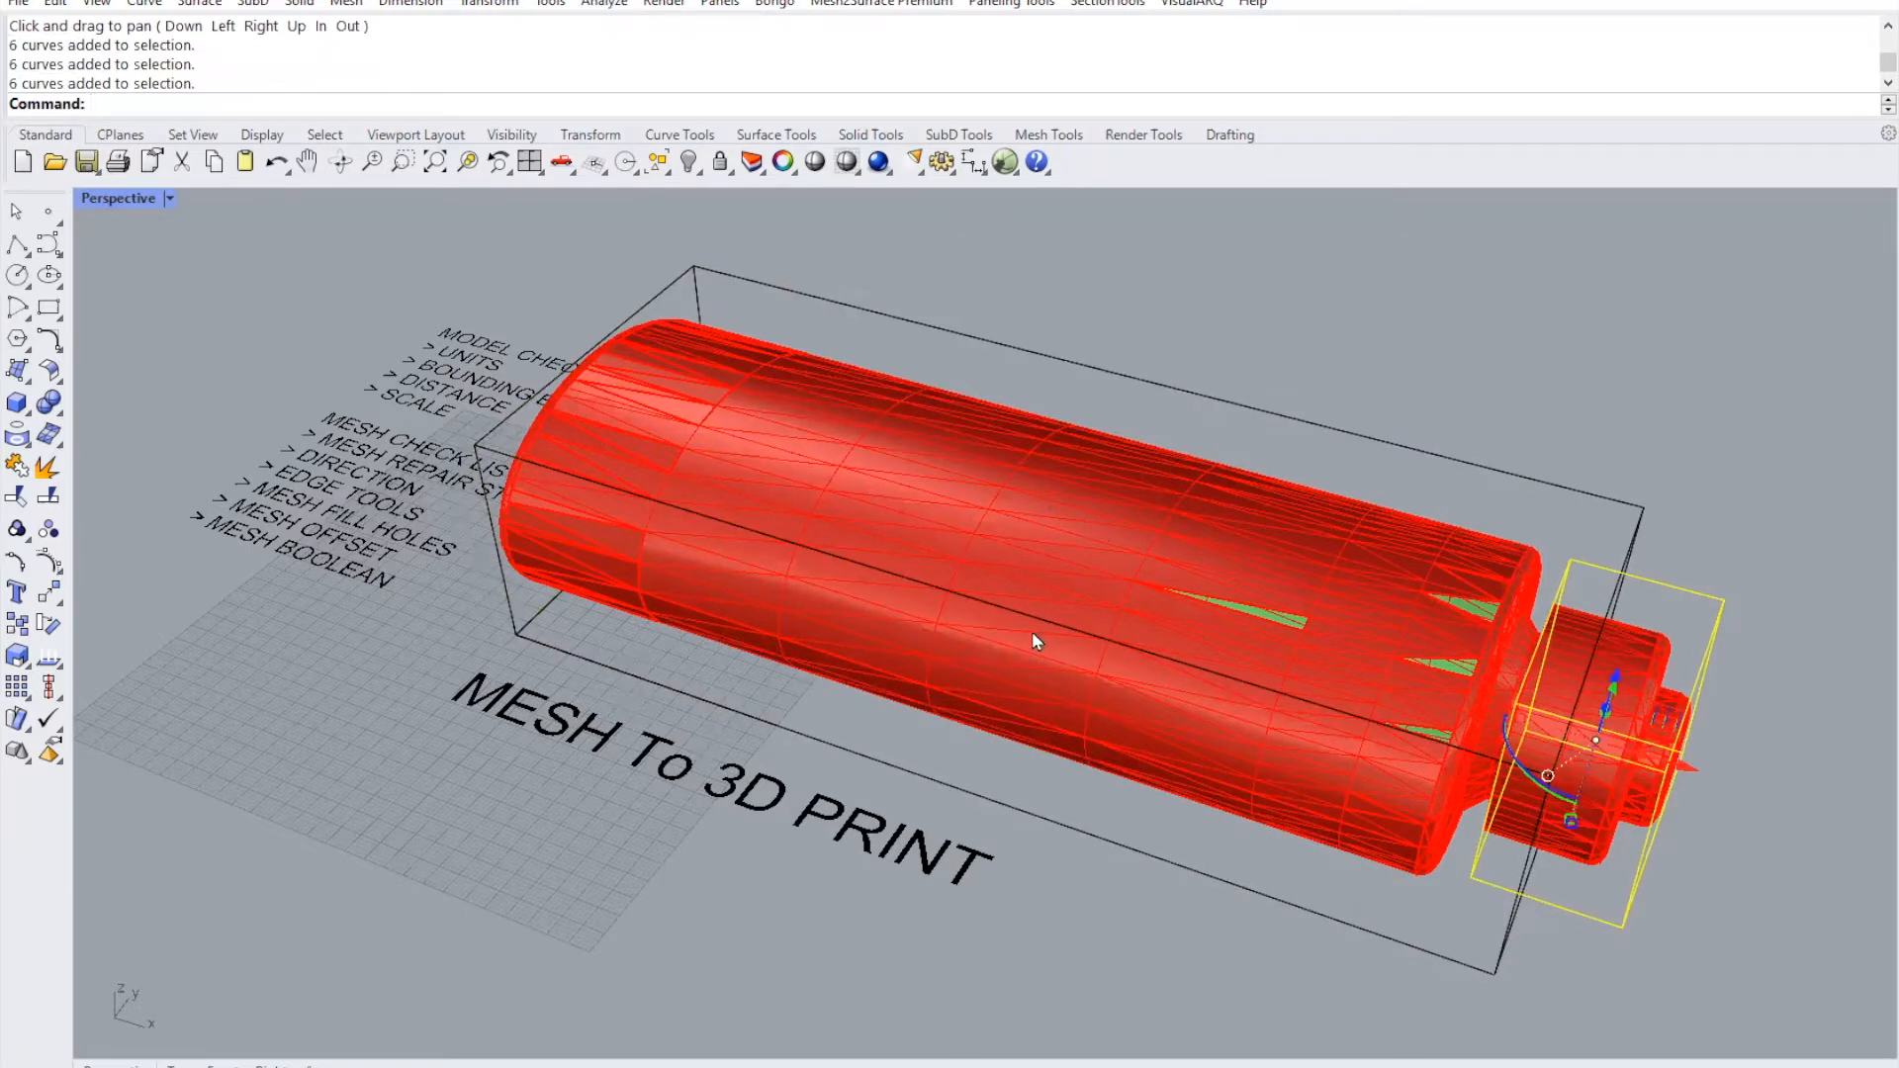
{"action": "right_click_drag", "start_coordinate": [1144, 679], "coordinate": [1108, 712]}
{"action": "left_click", "coordinate": [1072, 887]}
- Delete the bounding box curves around both the bottle body and the cap
{"action": "right_click_drag", "start_coordinate": [1355, 727], "coordinate": [1482, 618]}
{"action": "left_click_drag", "start_coordinate": [1680, 394], "coordinate": [1565, 490]}
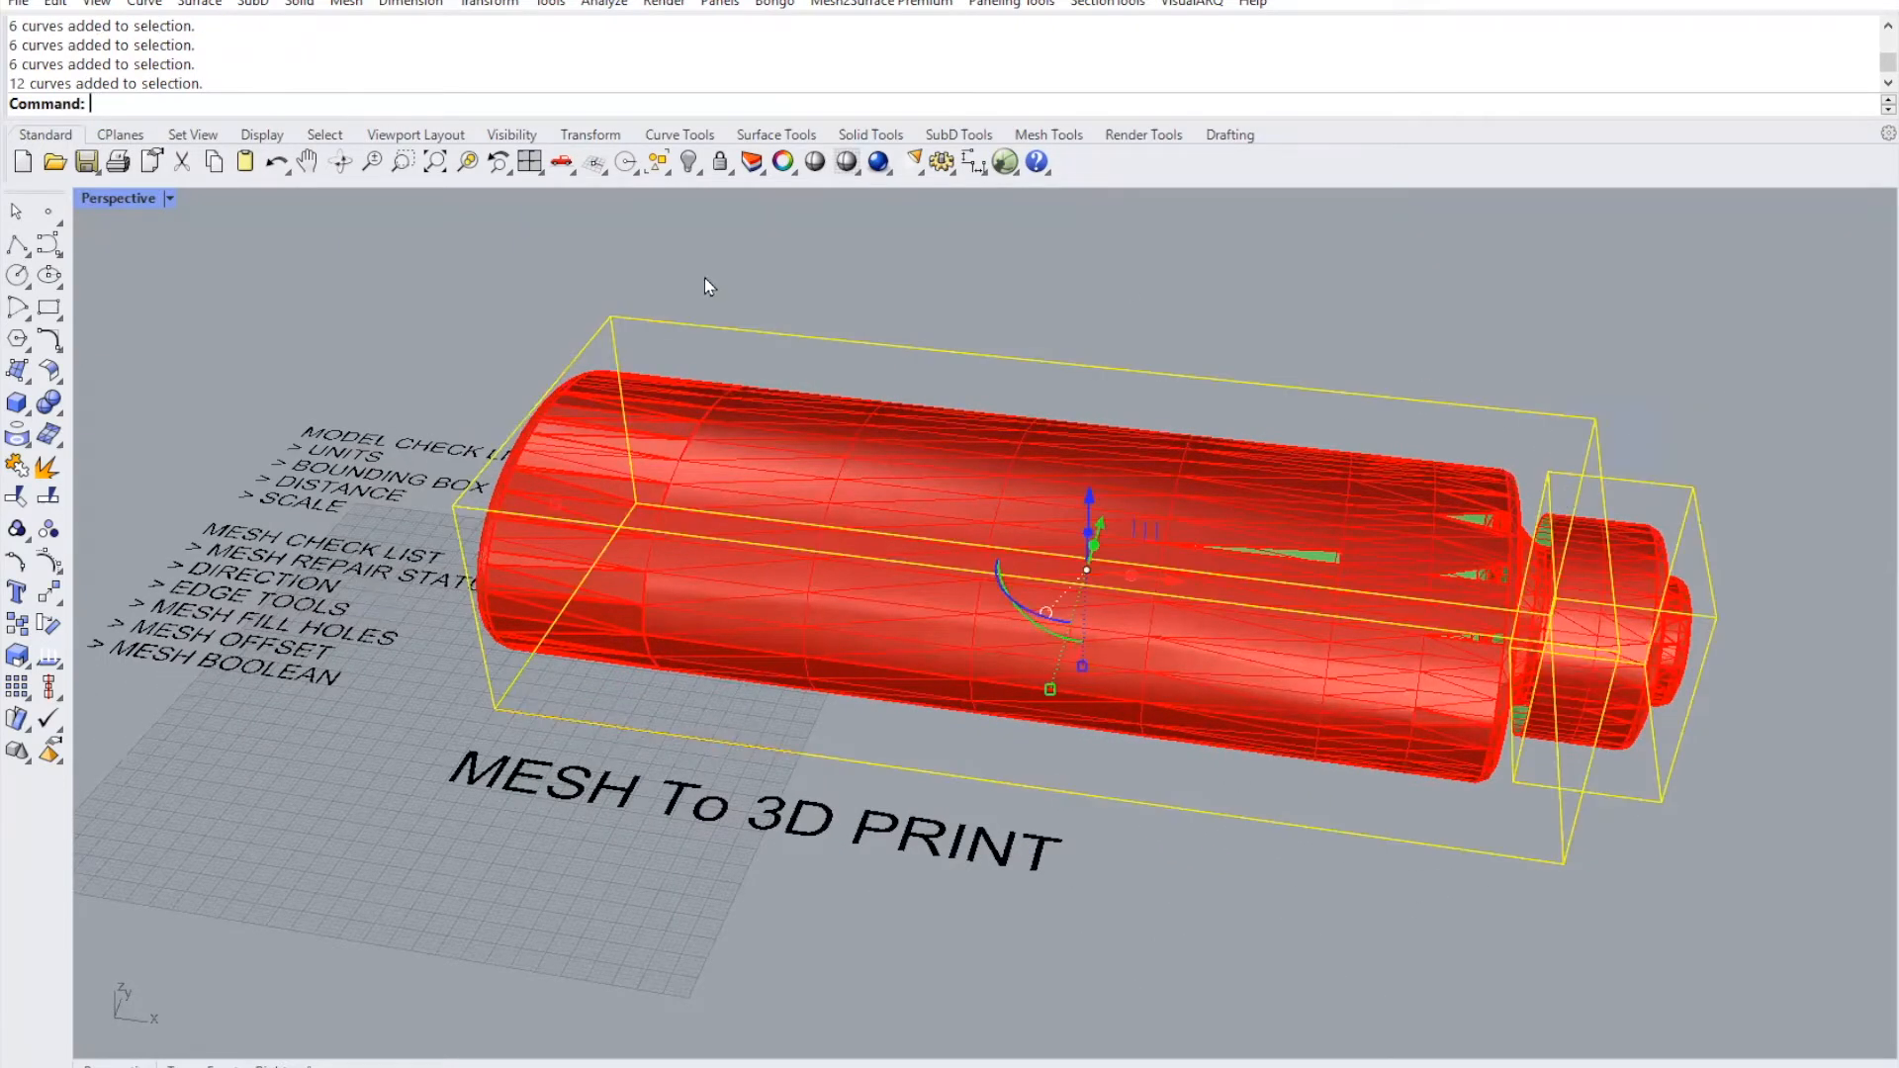
{"action": "right_click_drag", "start_coordinate": [940, 254], "coordinate": [907, 305]}
{"action": "right_click_drag", "start_coordinate": [1080, 467], "coordinate": [1137, 437]}
{"action": "key", "text": "Delete"}
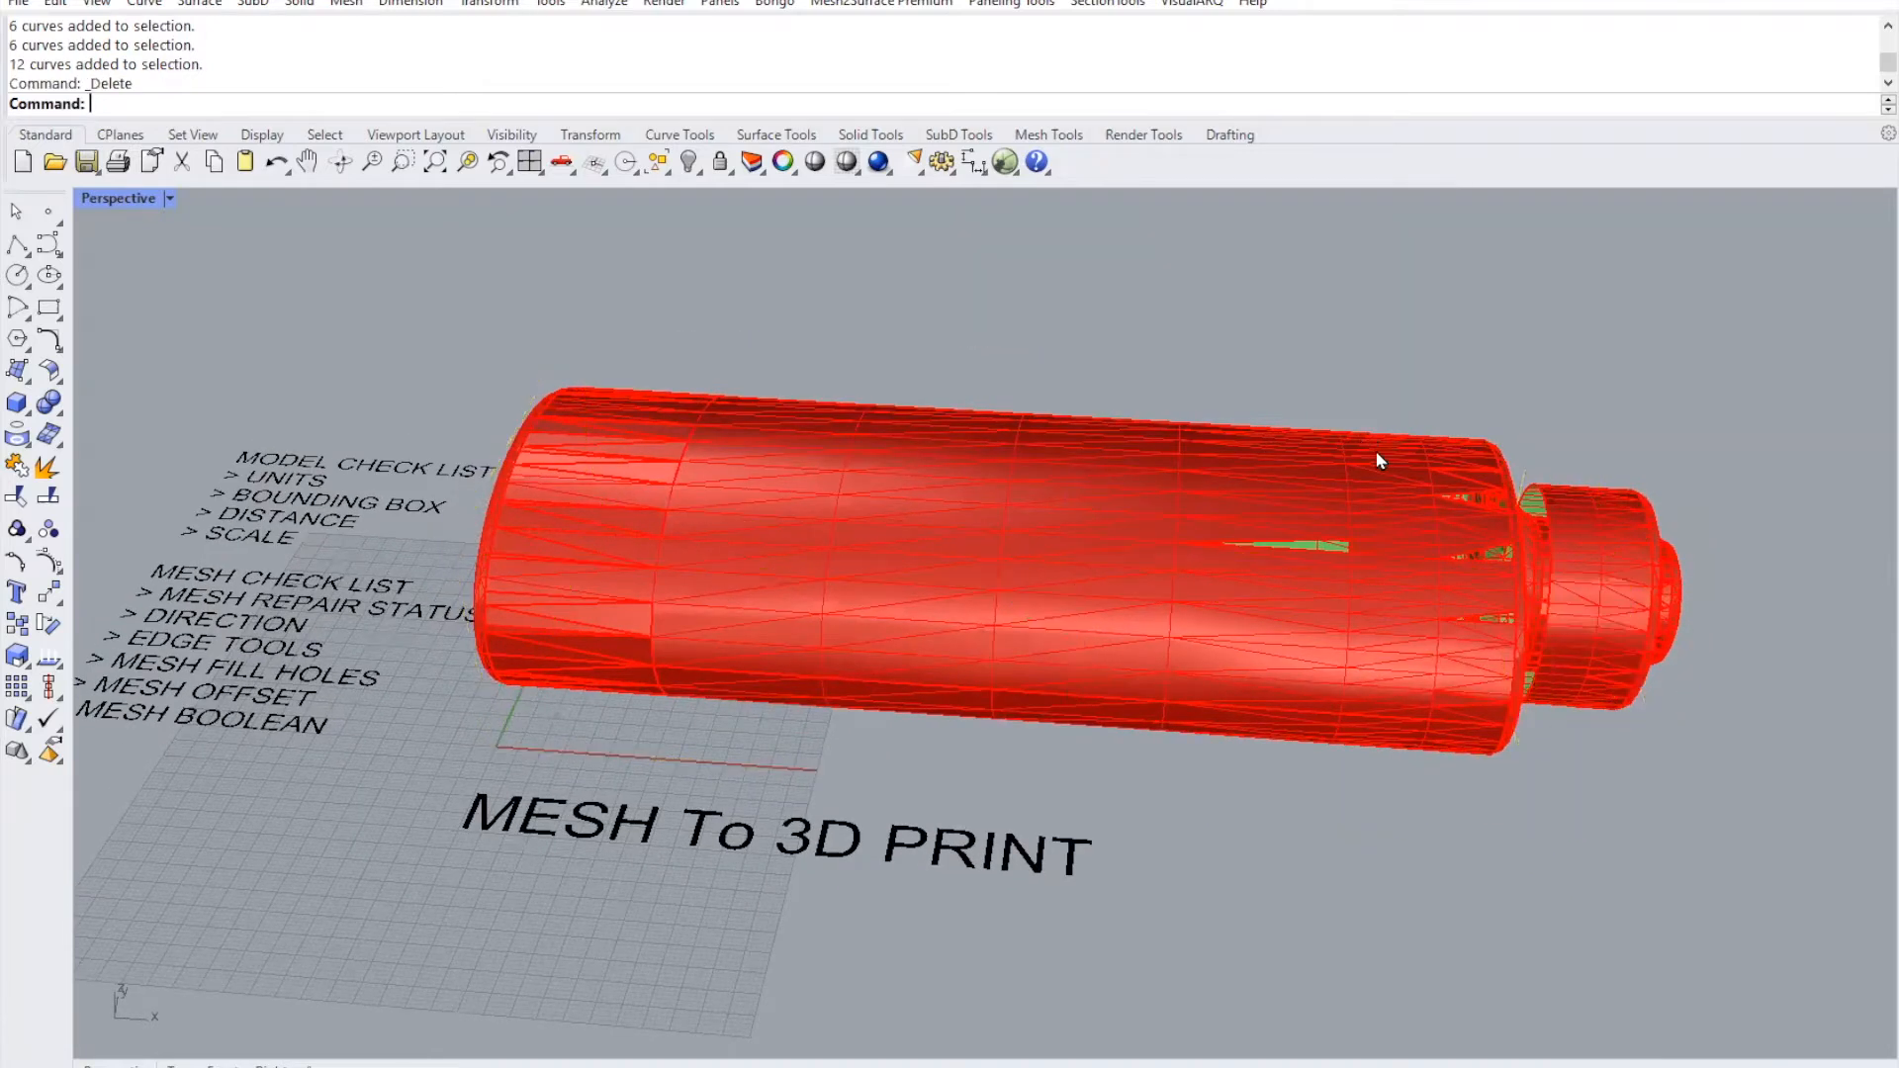
- Create non-cumulative, world-aligned bounding boxes around the bottle body and cap again, switching the output to Solids and back to Curves
{"action": "left_click", "coordinate": [604, 5]}
{"action": "left_click", "coordinate": [682, 132]}
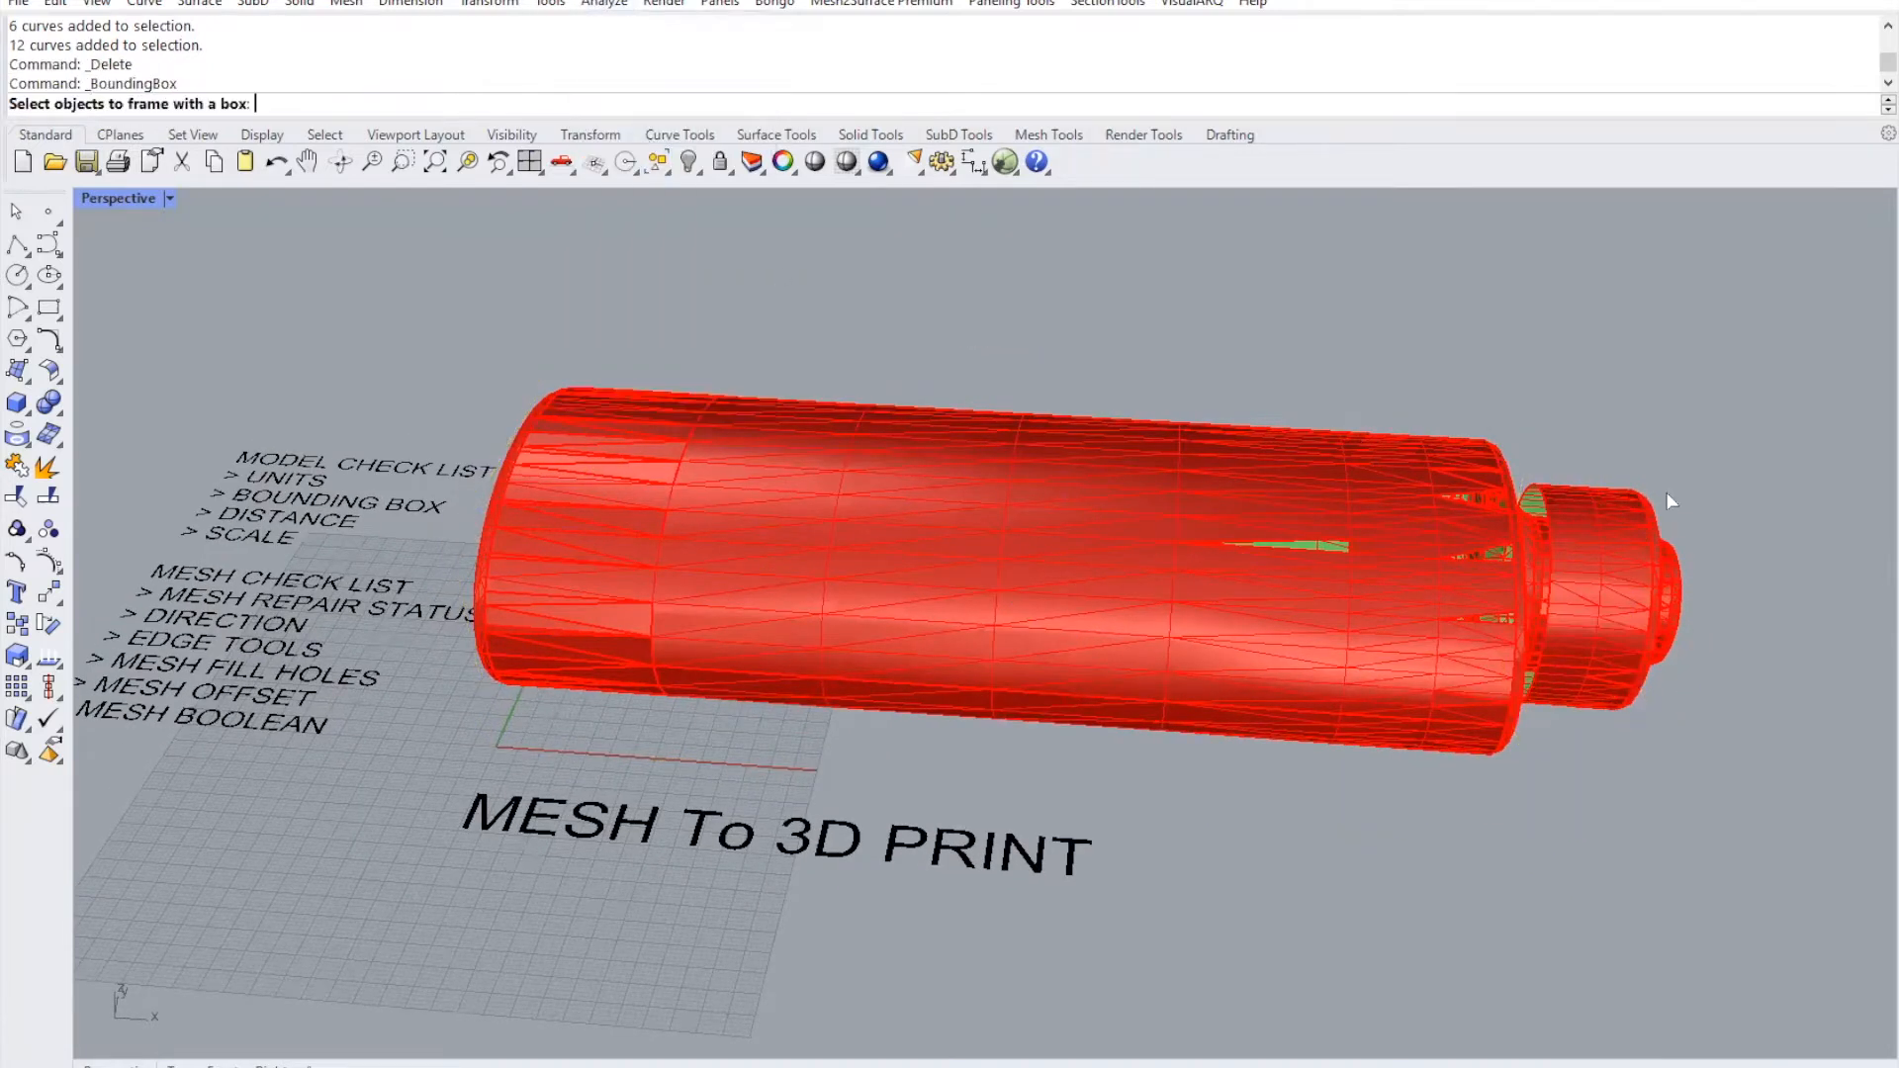
{"action": "left_click_drag", "start_coordinate": [1624, 404], "coordinate": [1291, 682]}
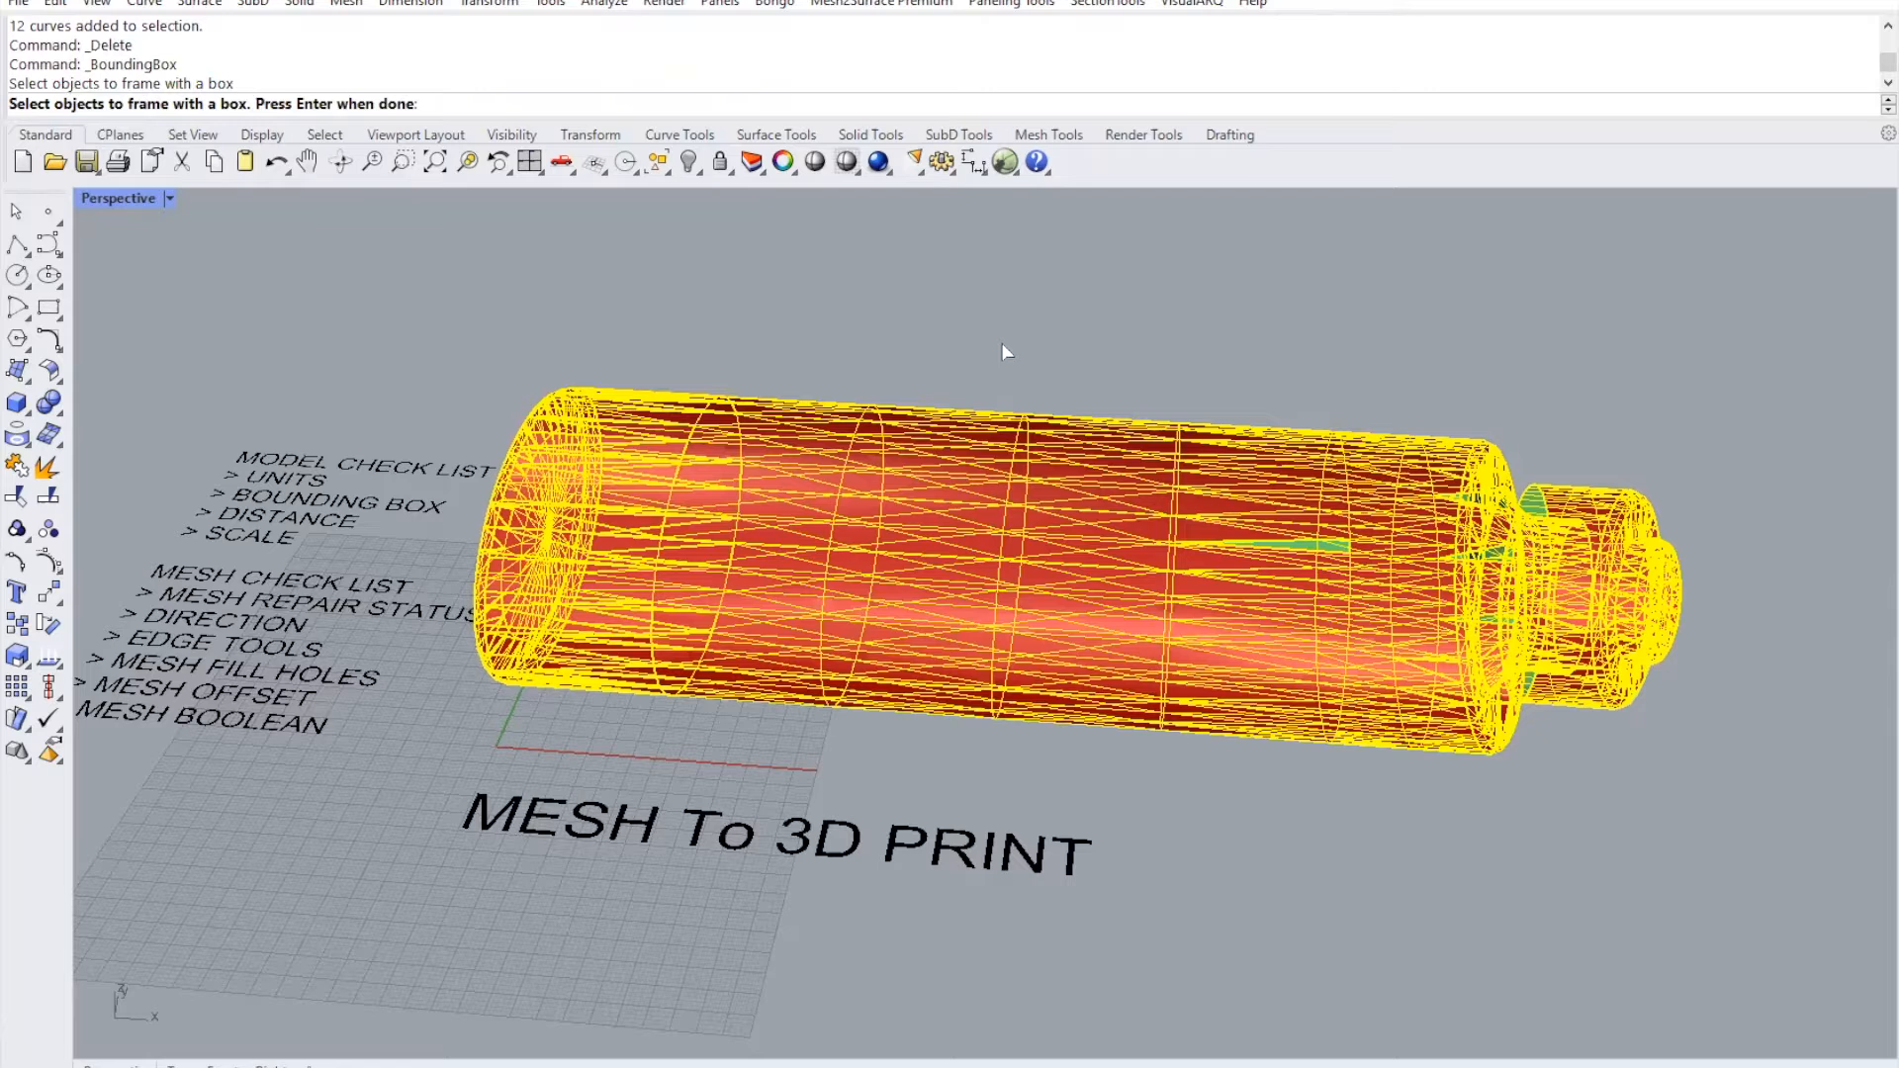
{"action": "key", "text": "Return"}
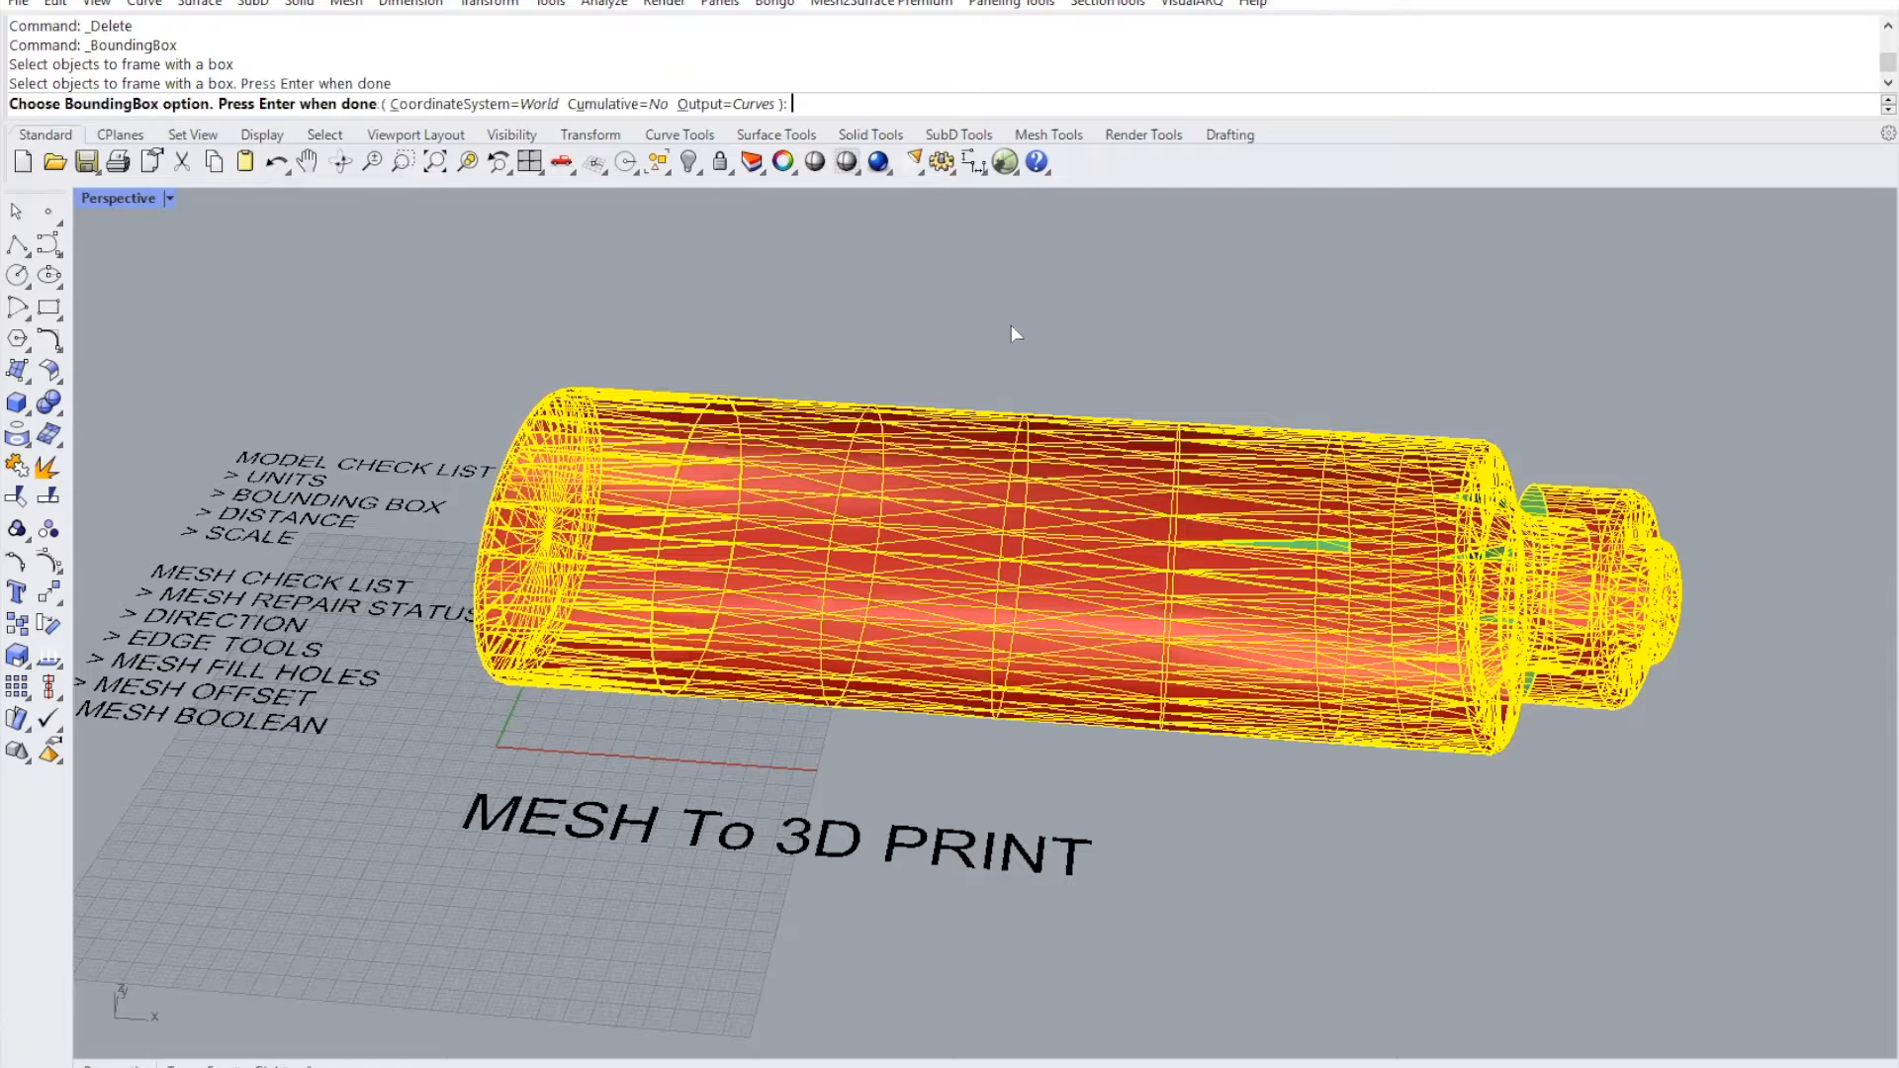
{"action": "left_click", "coordinate": [743, 105]}
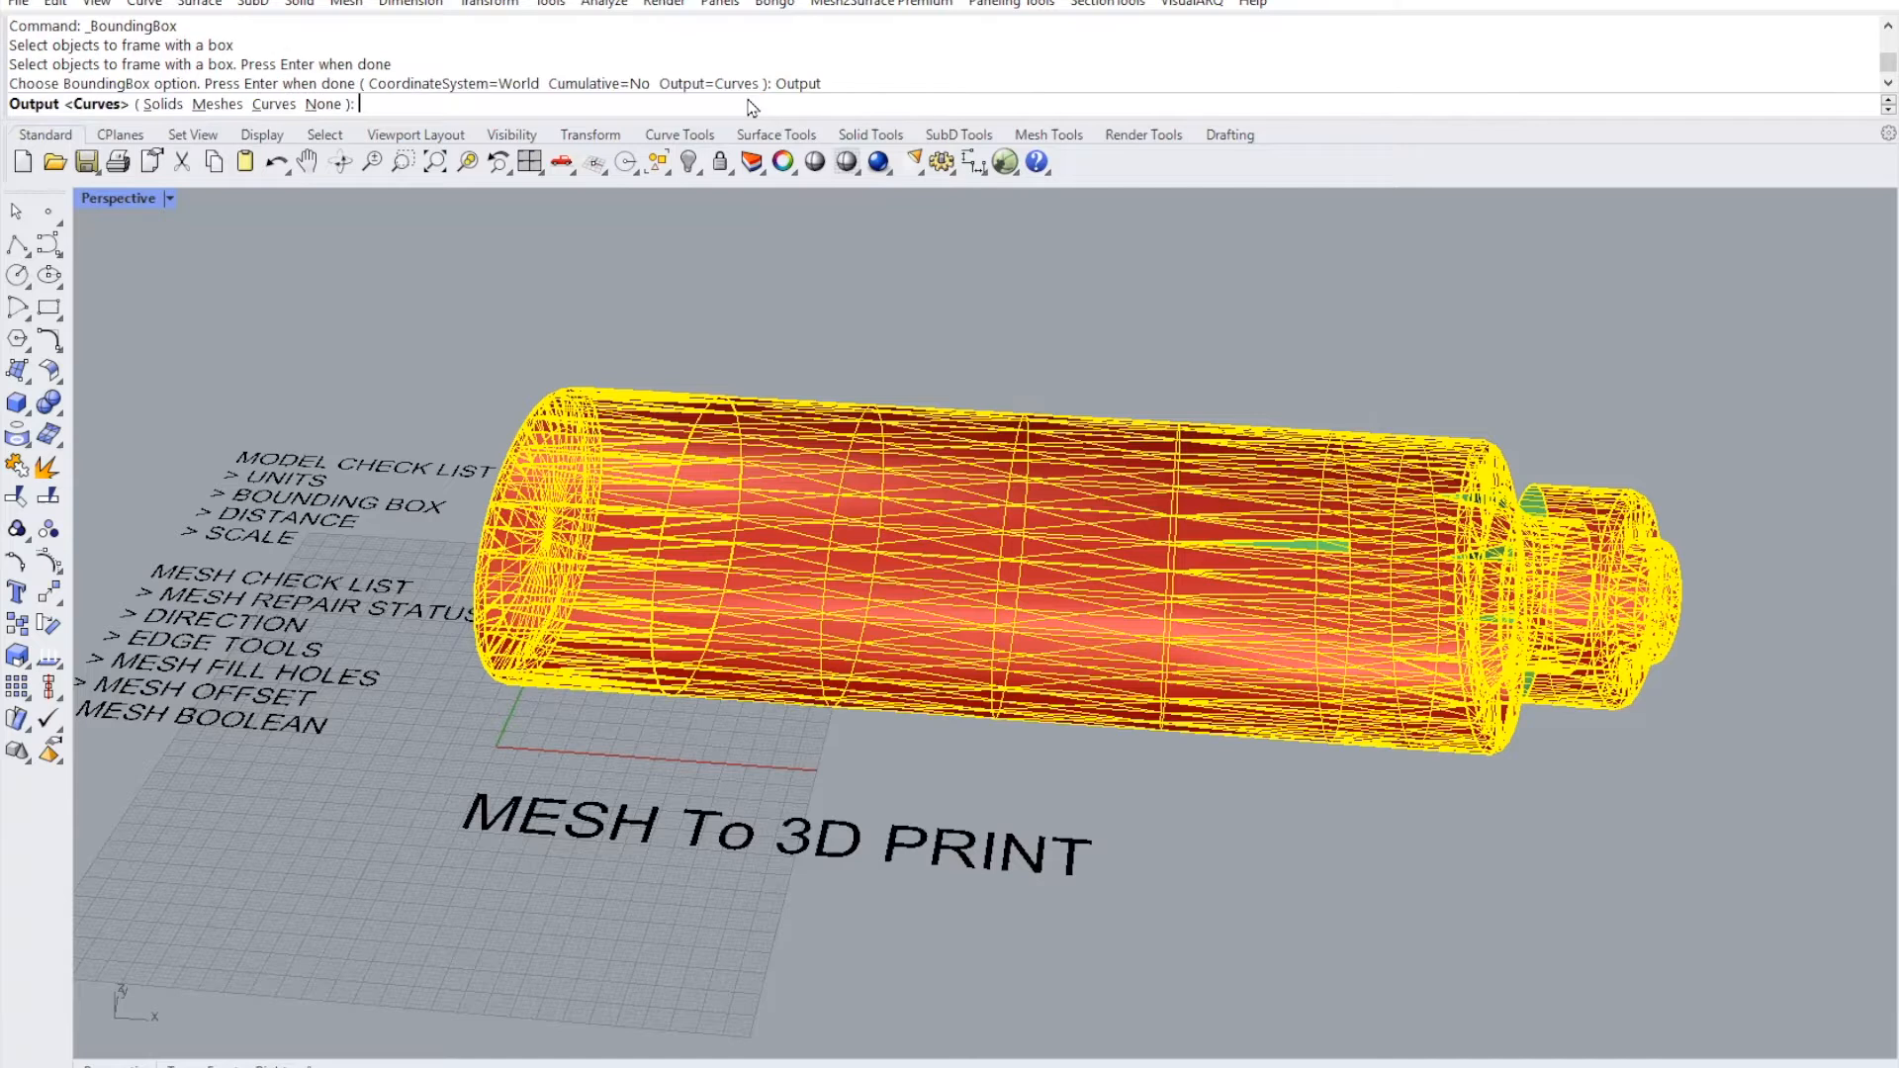
{"action": "left_click", "coordinate": [168, 105]}
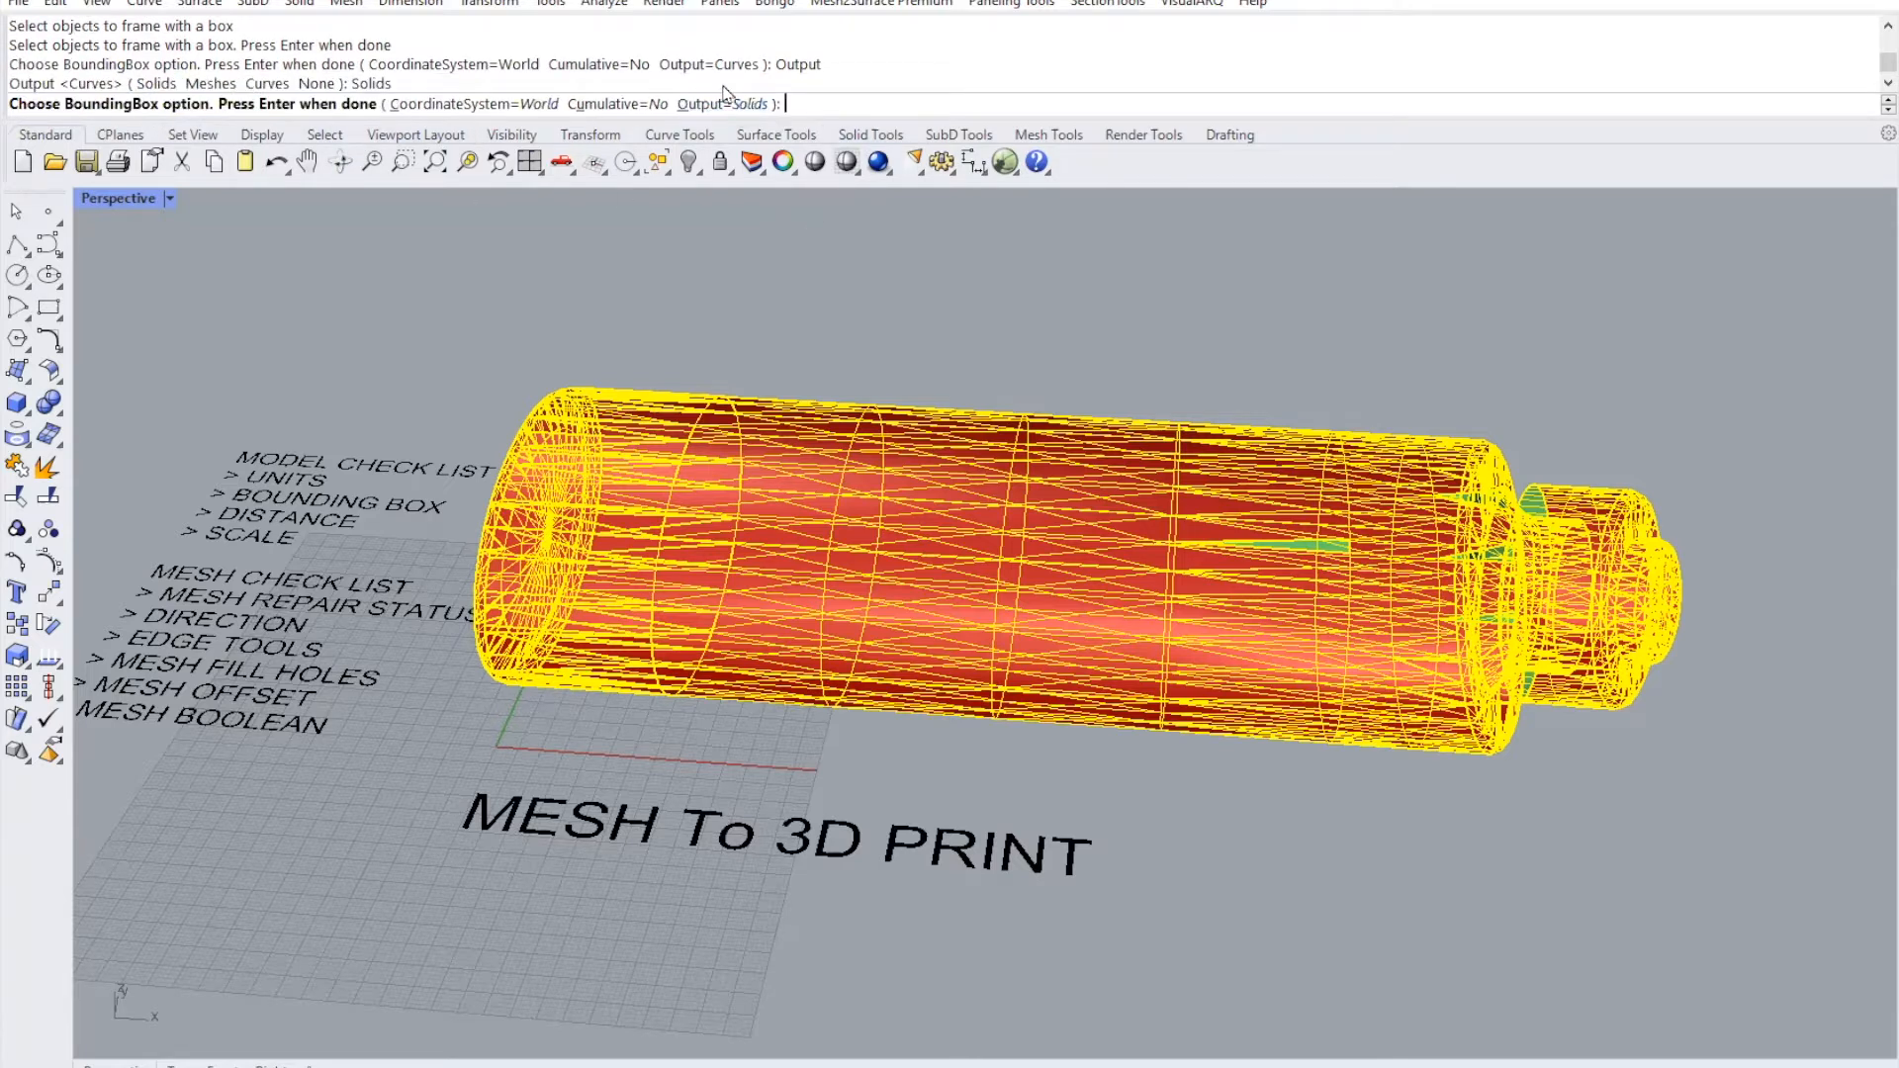
{"action": "left_click", "coordinate": [764, 106]}
{"action": "left_click", "coordinate": [269, 105]}
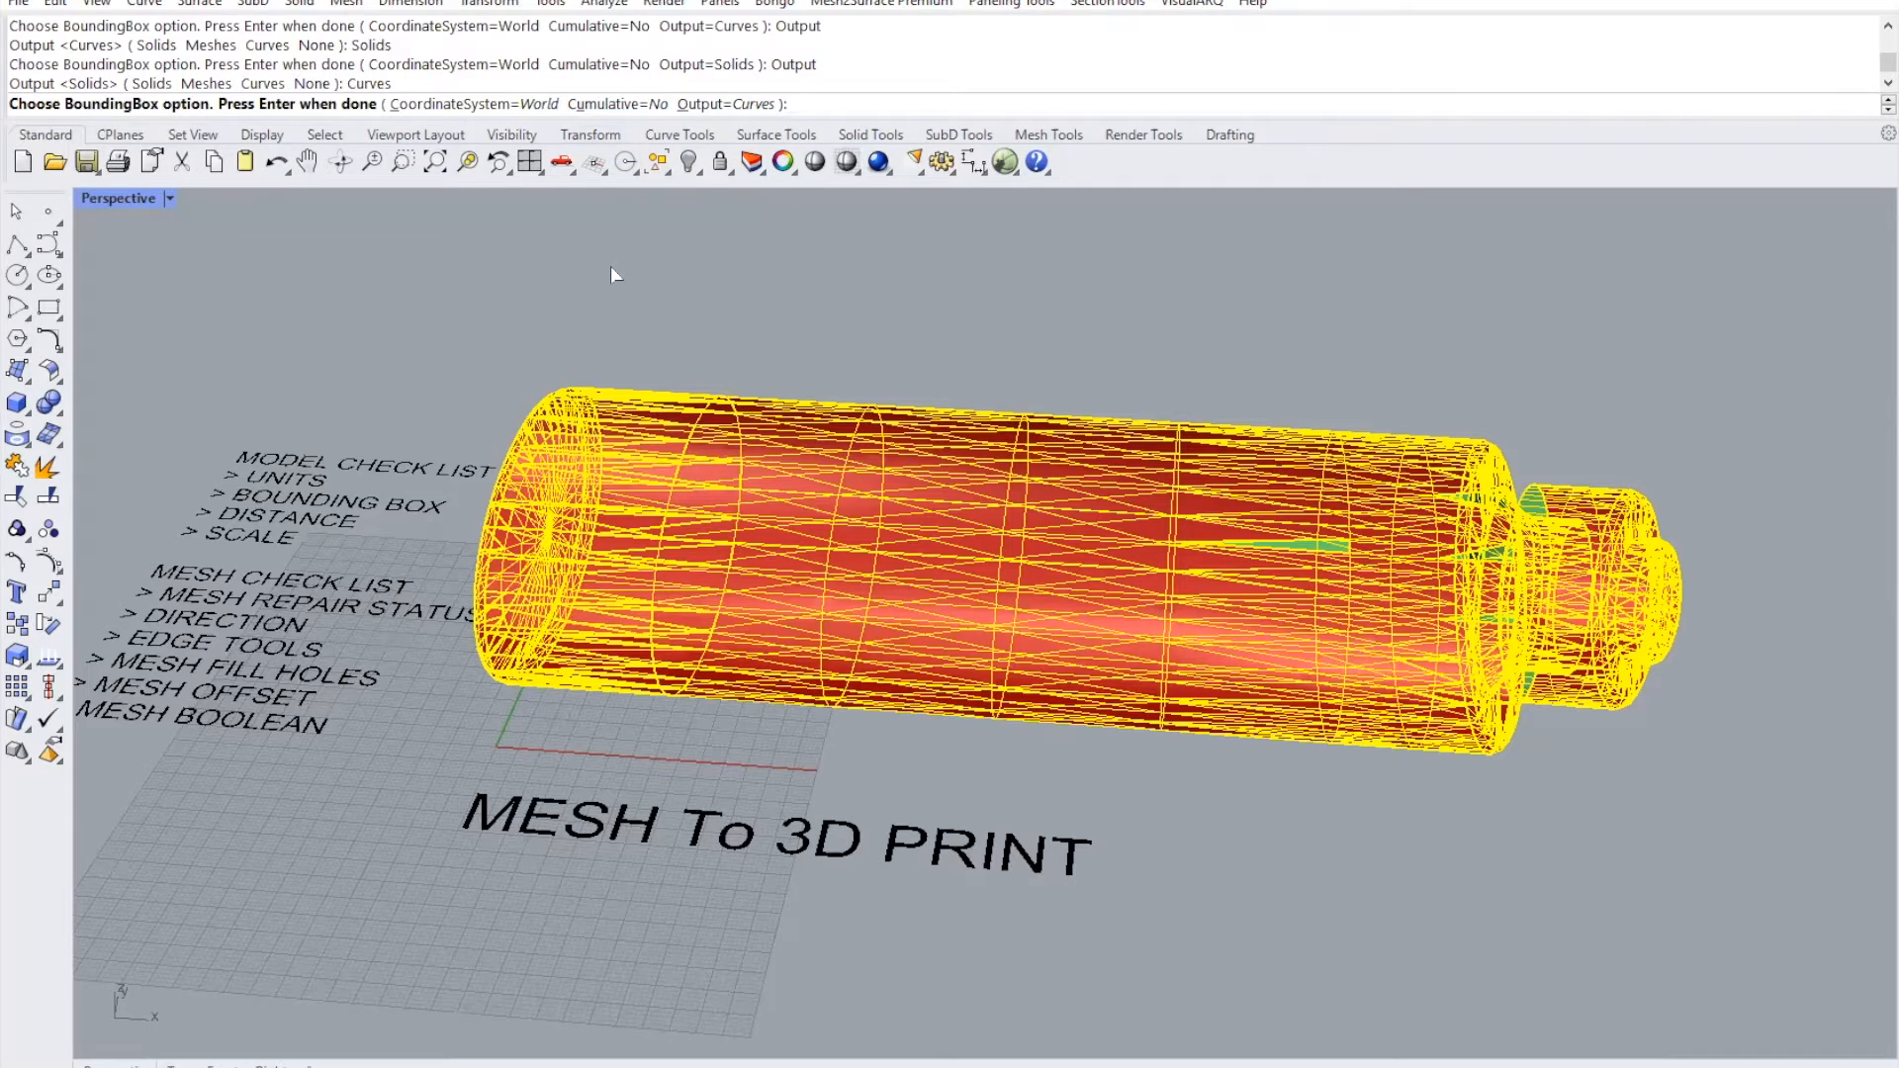
{"action": "key", "text": "Return"}
{"action": "right_click_drag", "start_coordinate": [1205, 322], "coordinate": [1233, 390]}
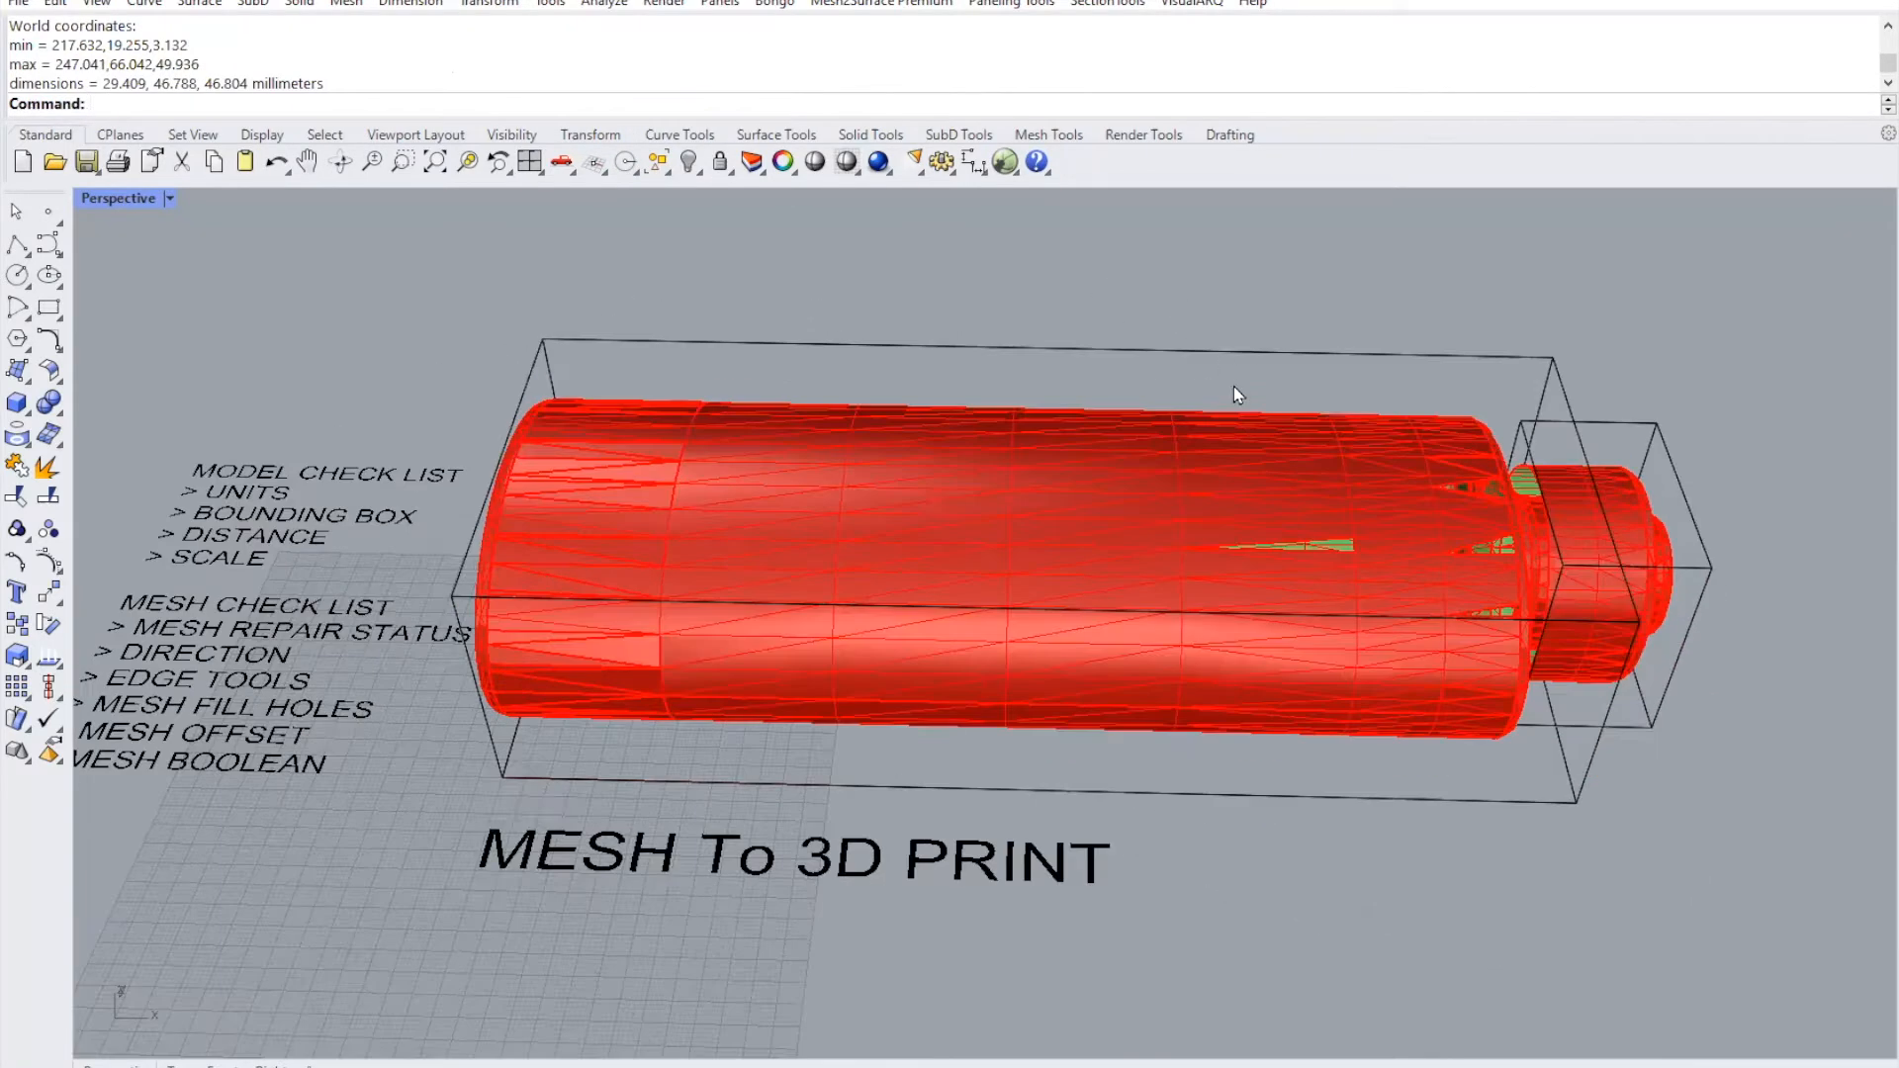
{"action": "right_click_drag", "start_coordinate": [1306, 470], "coordinate": [1389, 589]}
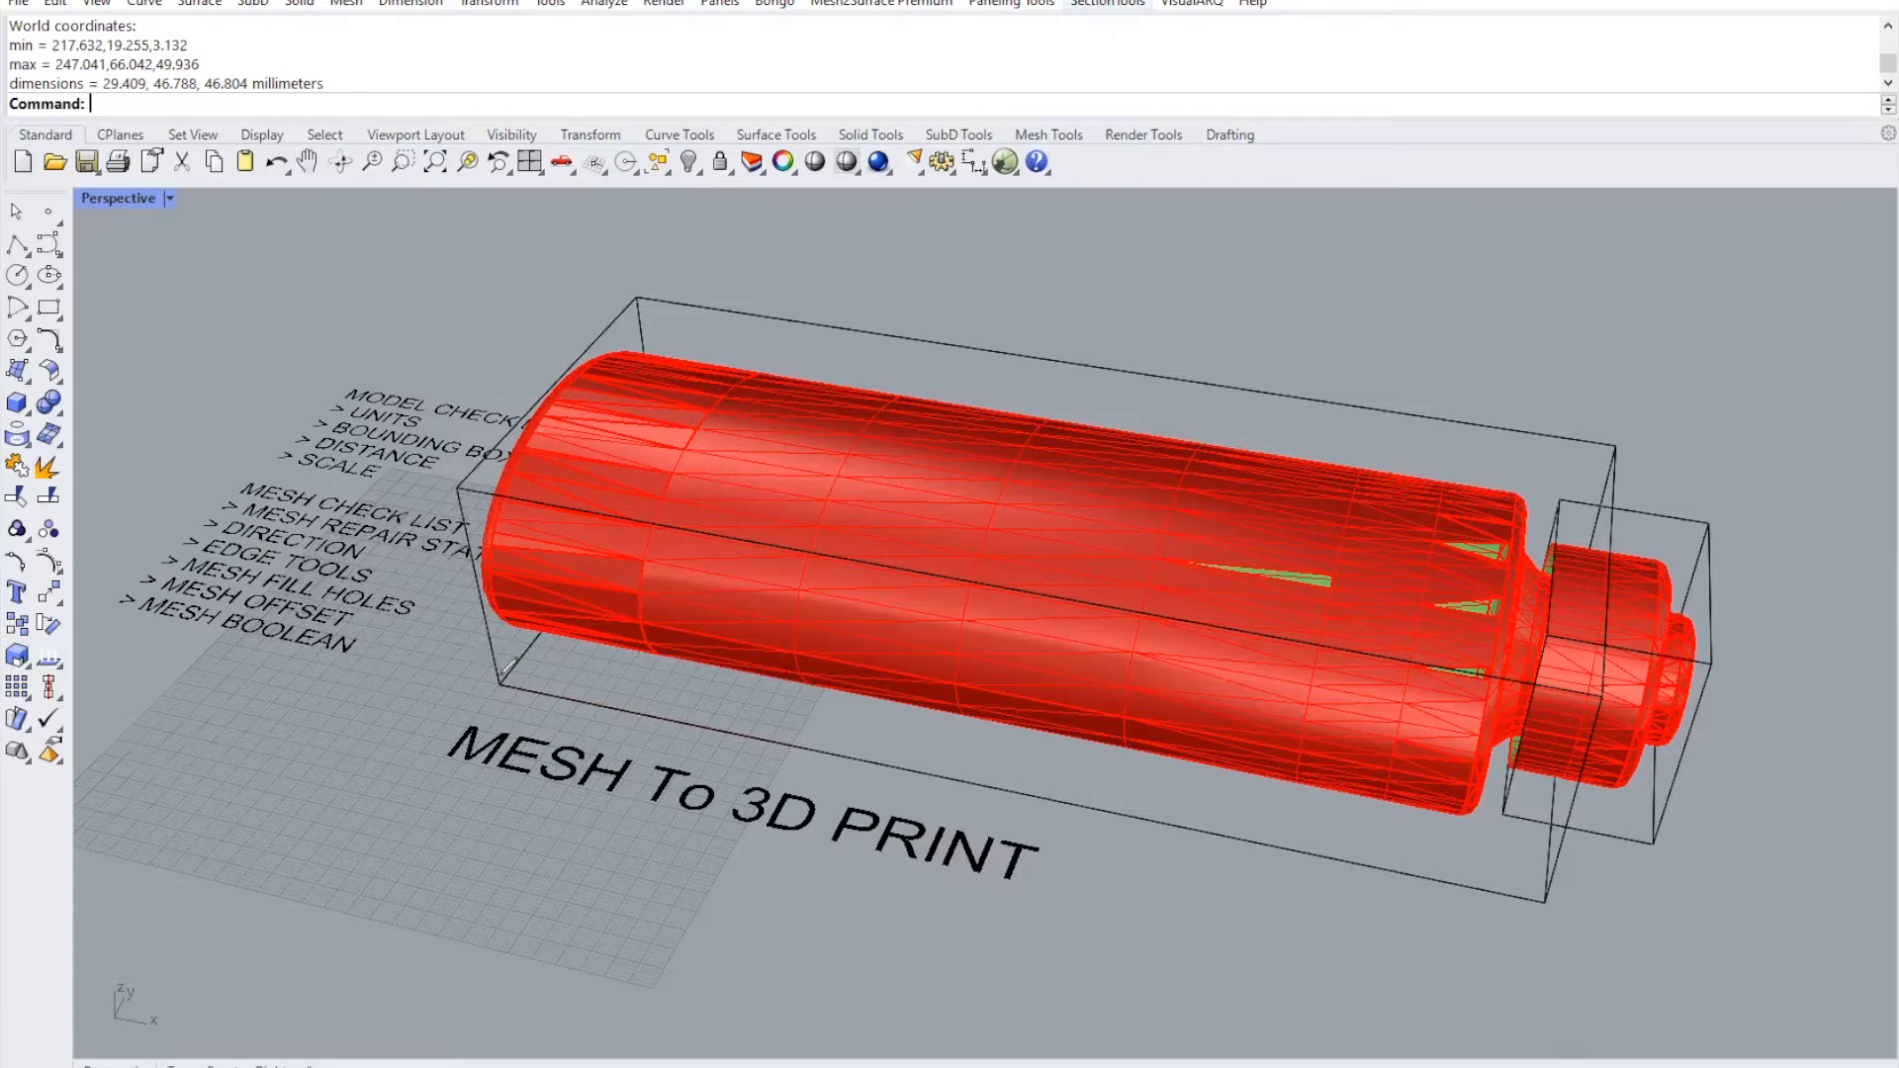
{"action": "mouse_move", "coordinate": [498, 678]}
{"action": "left_mouse_down"}
{"action": "mouse_move", "coordinate": [1561, 906]}
{"action": "mouse_move", "coordinate": [1545, 898]}
{"action": "left_mouse_up"}
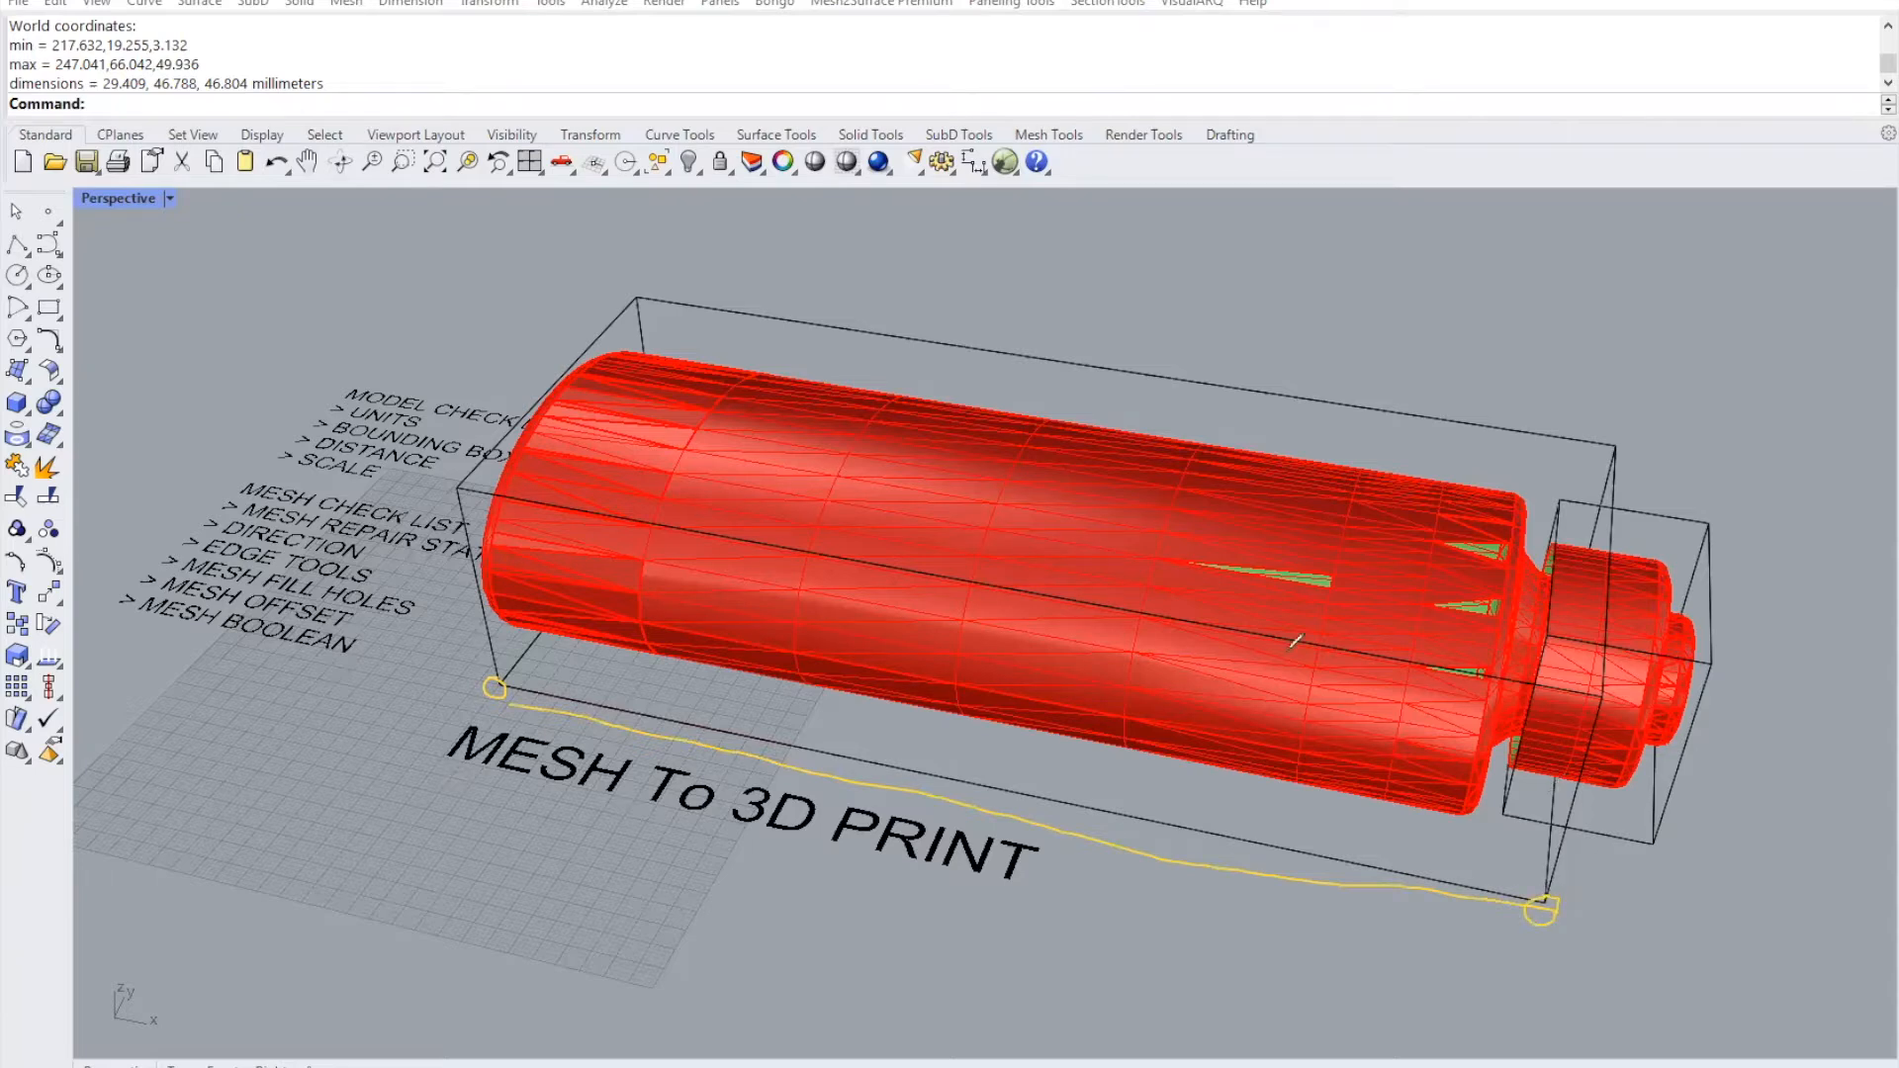
{"action": "mouse_move", "coordinate": [437, 480]}
{"action": "left_mouse_down"}
{"action": "mouse_move", "coordinate": [591, 309]}
{"action": "mouse_move", "coordinate": [648, 295]}
{"action": "left_mouse_up"}
{"action": "left_click_drag", "start_coordinate": [438, 481], "coordinate": [526, 505]}
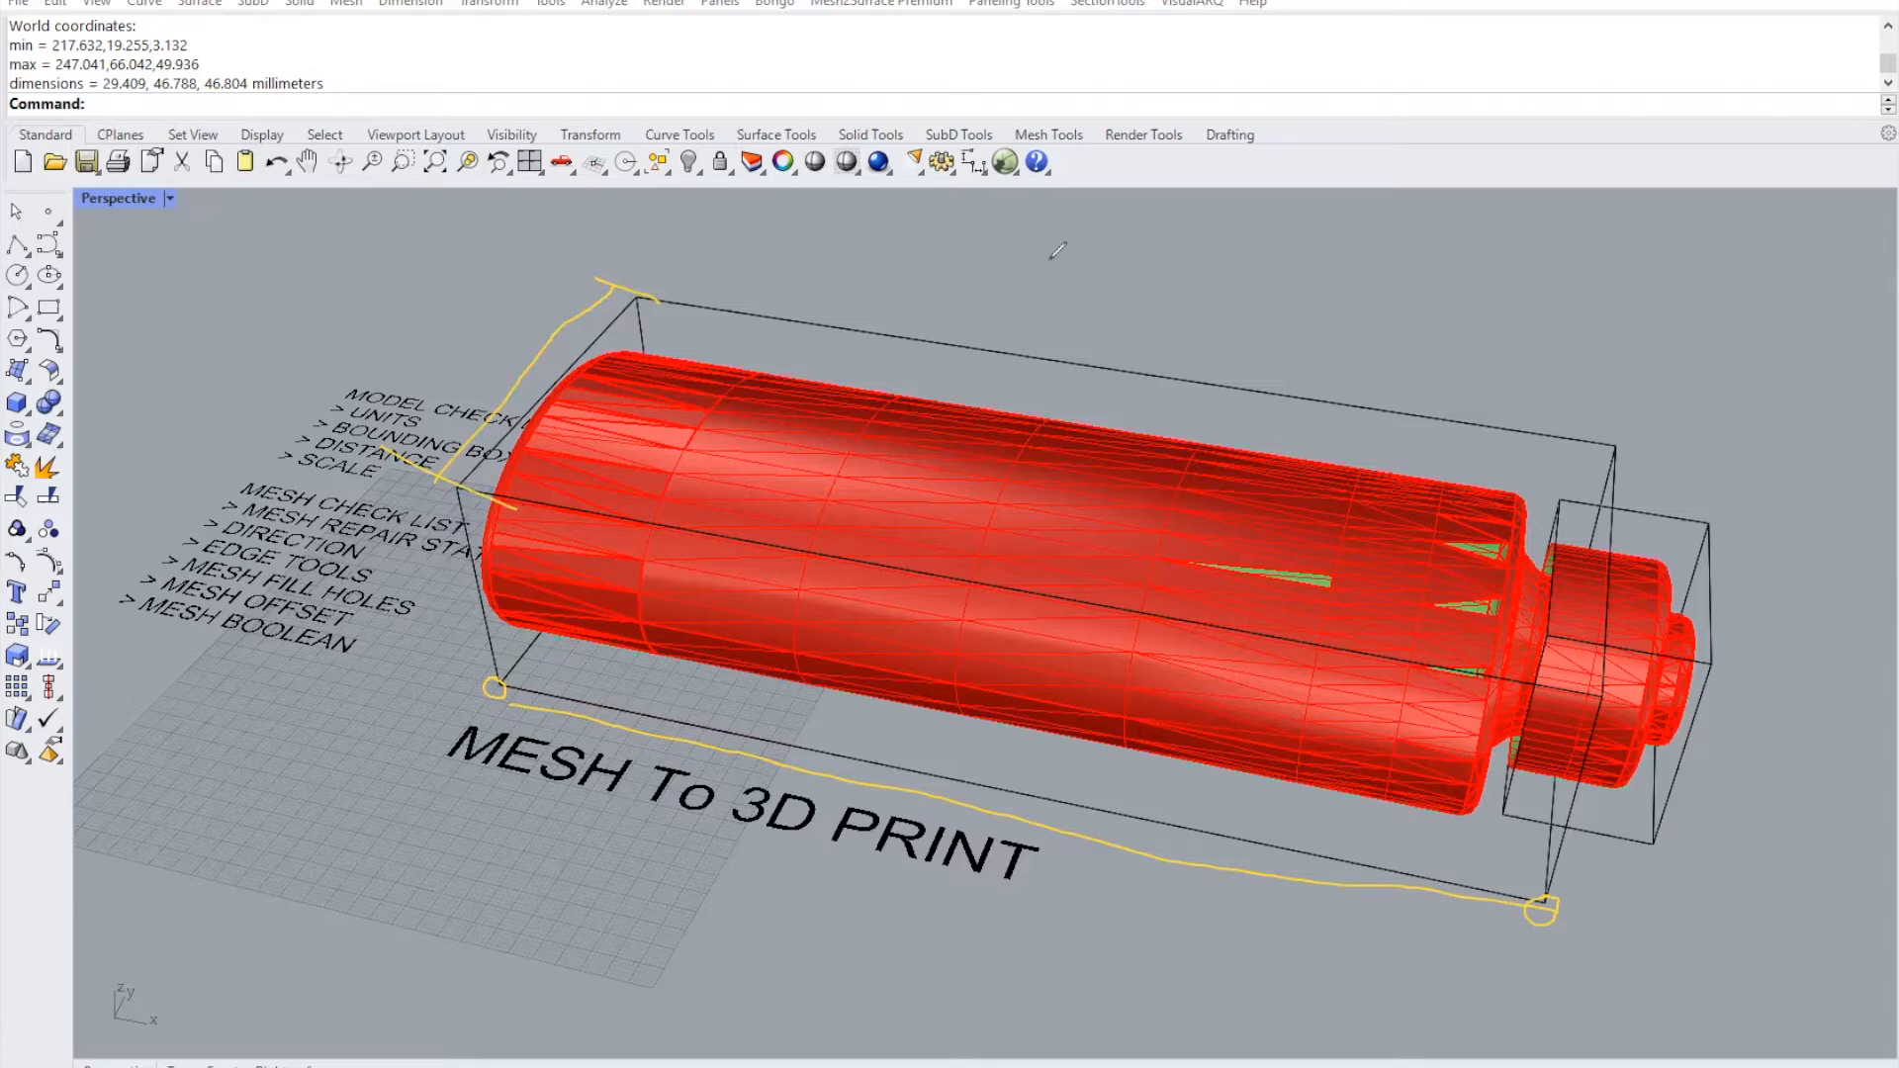
{"action": "key", "text": "e"}
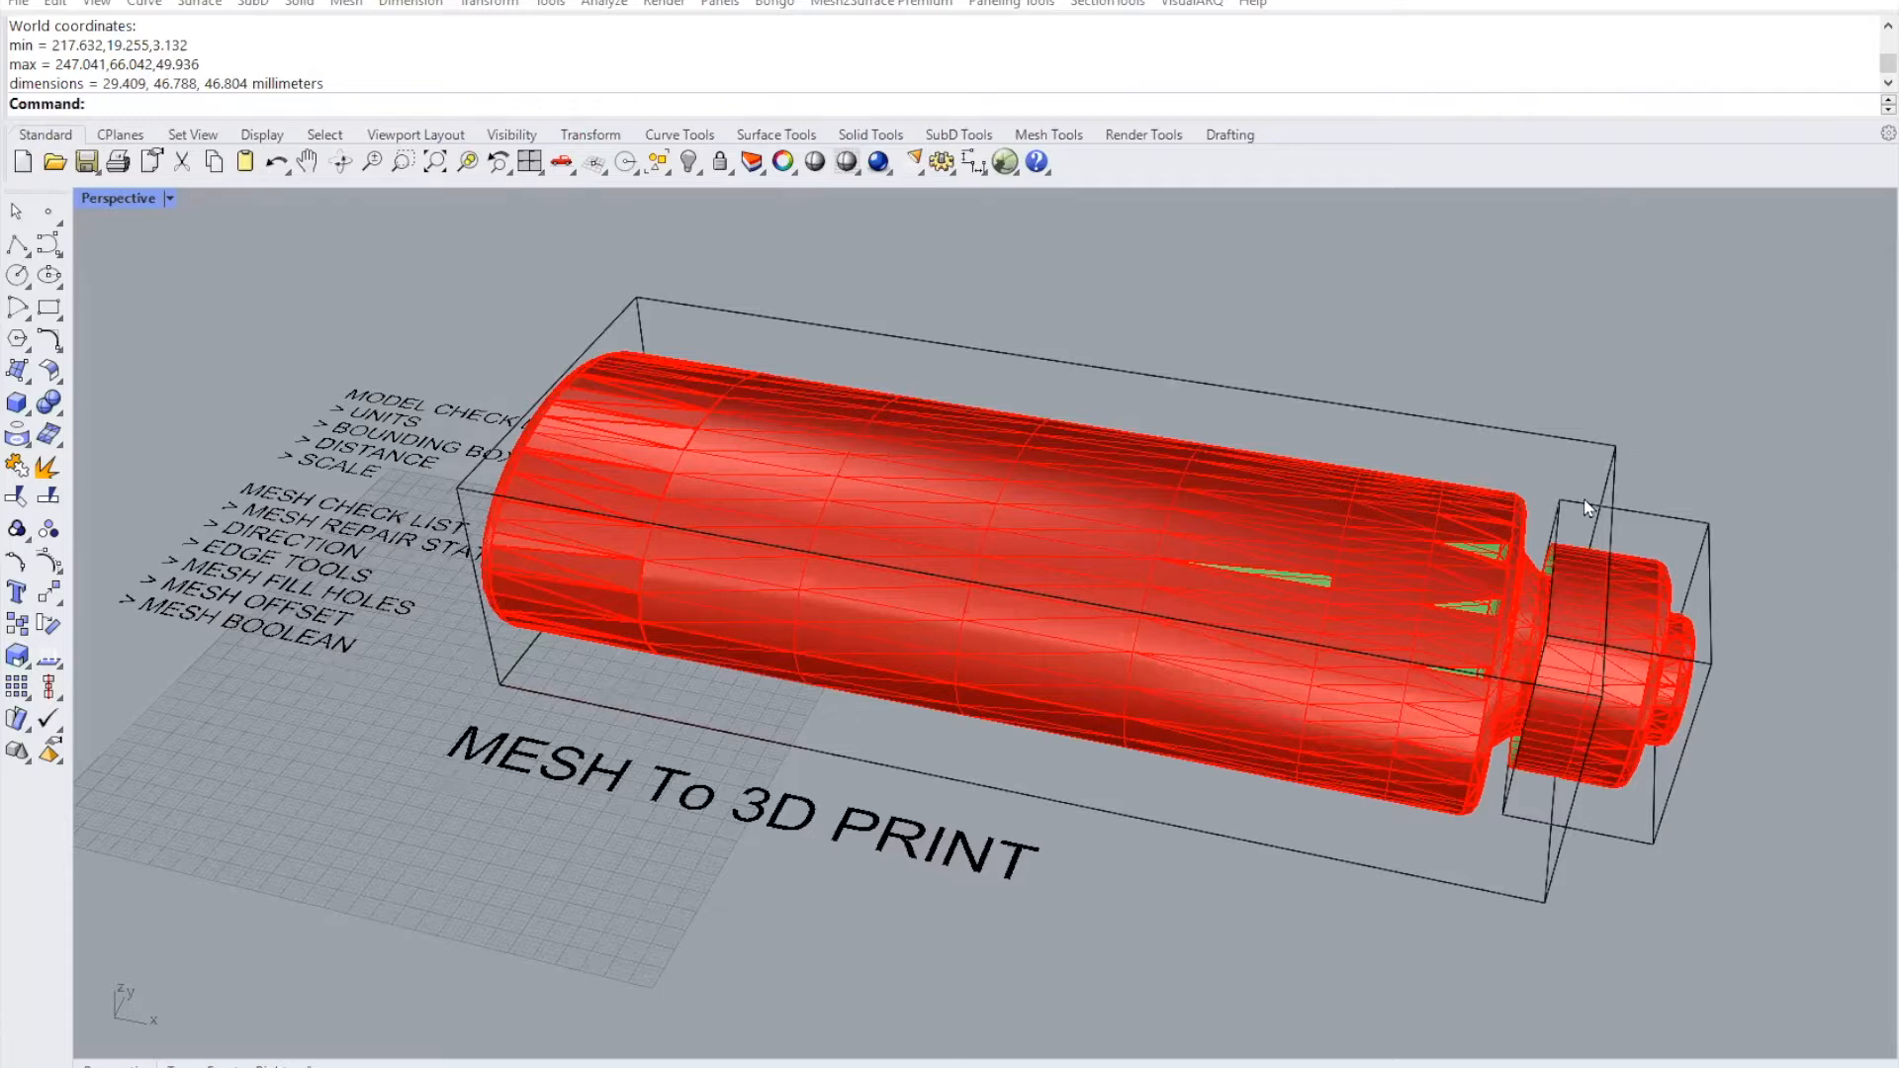
{"action": "left_click_drag", "start_coordinate": [1658, 399], "coordinate": [1470, 573]}
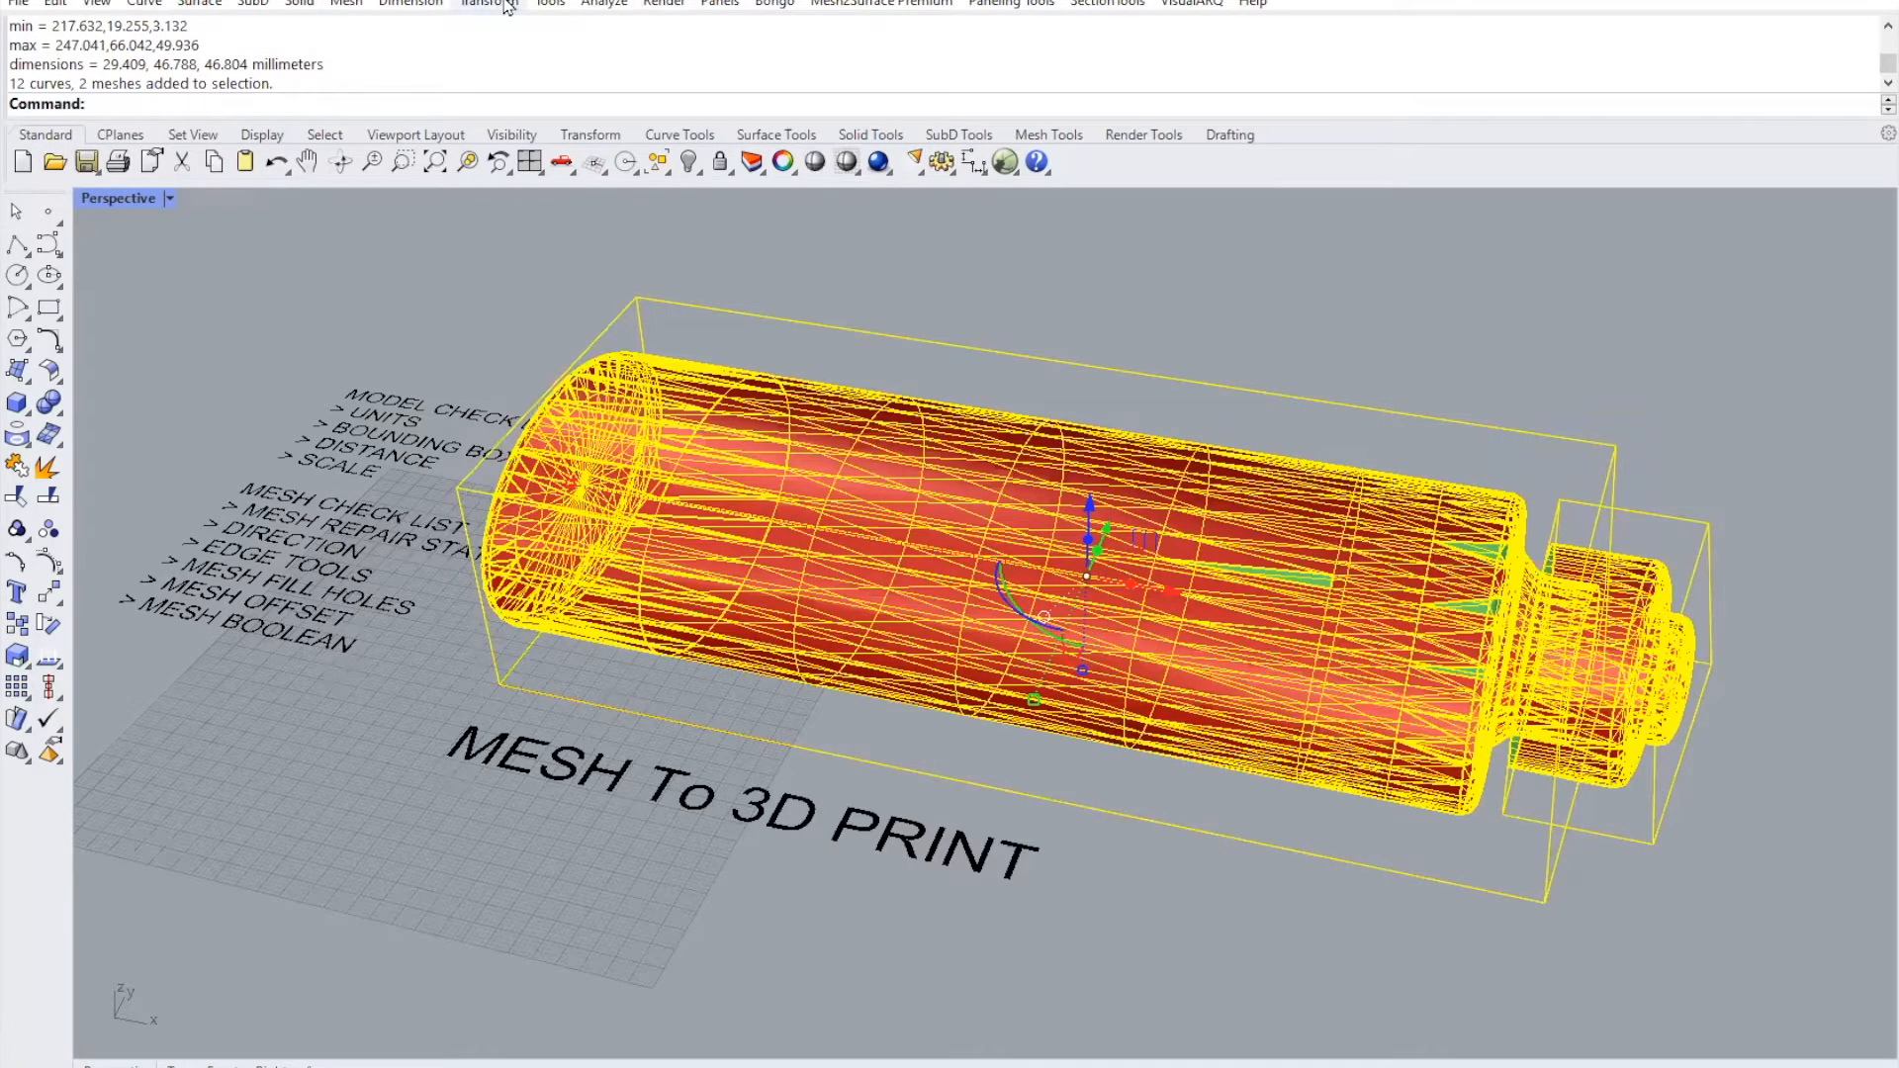
{"action": "type", "text": "m"}
{"action": "key", "text": "Return"}
{"action": "left_click", "coordinate": [499, 682]}
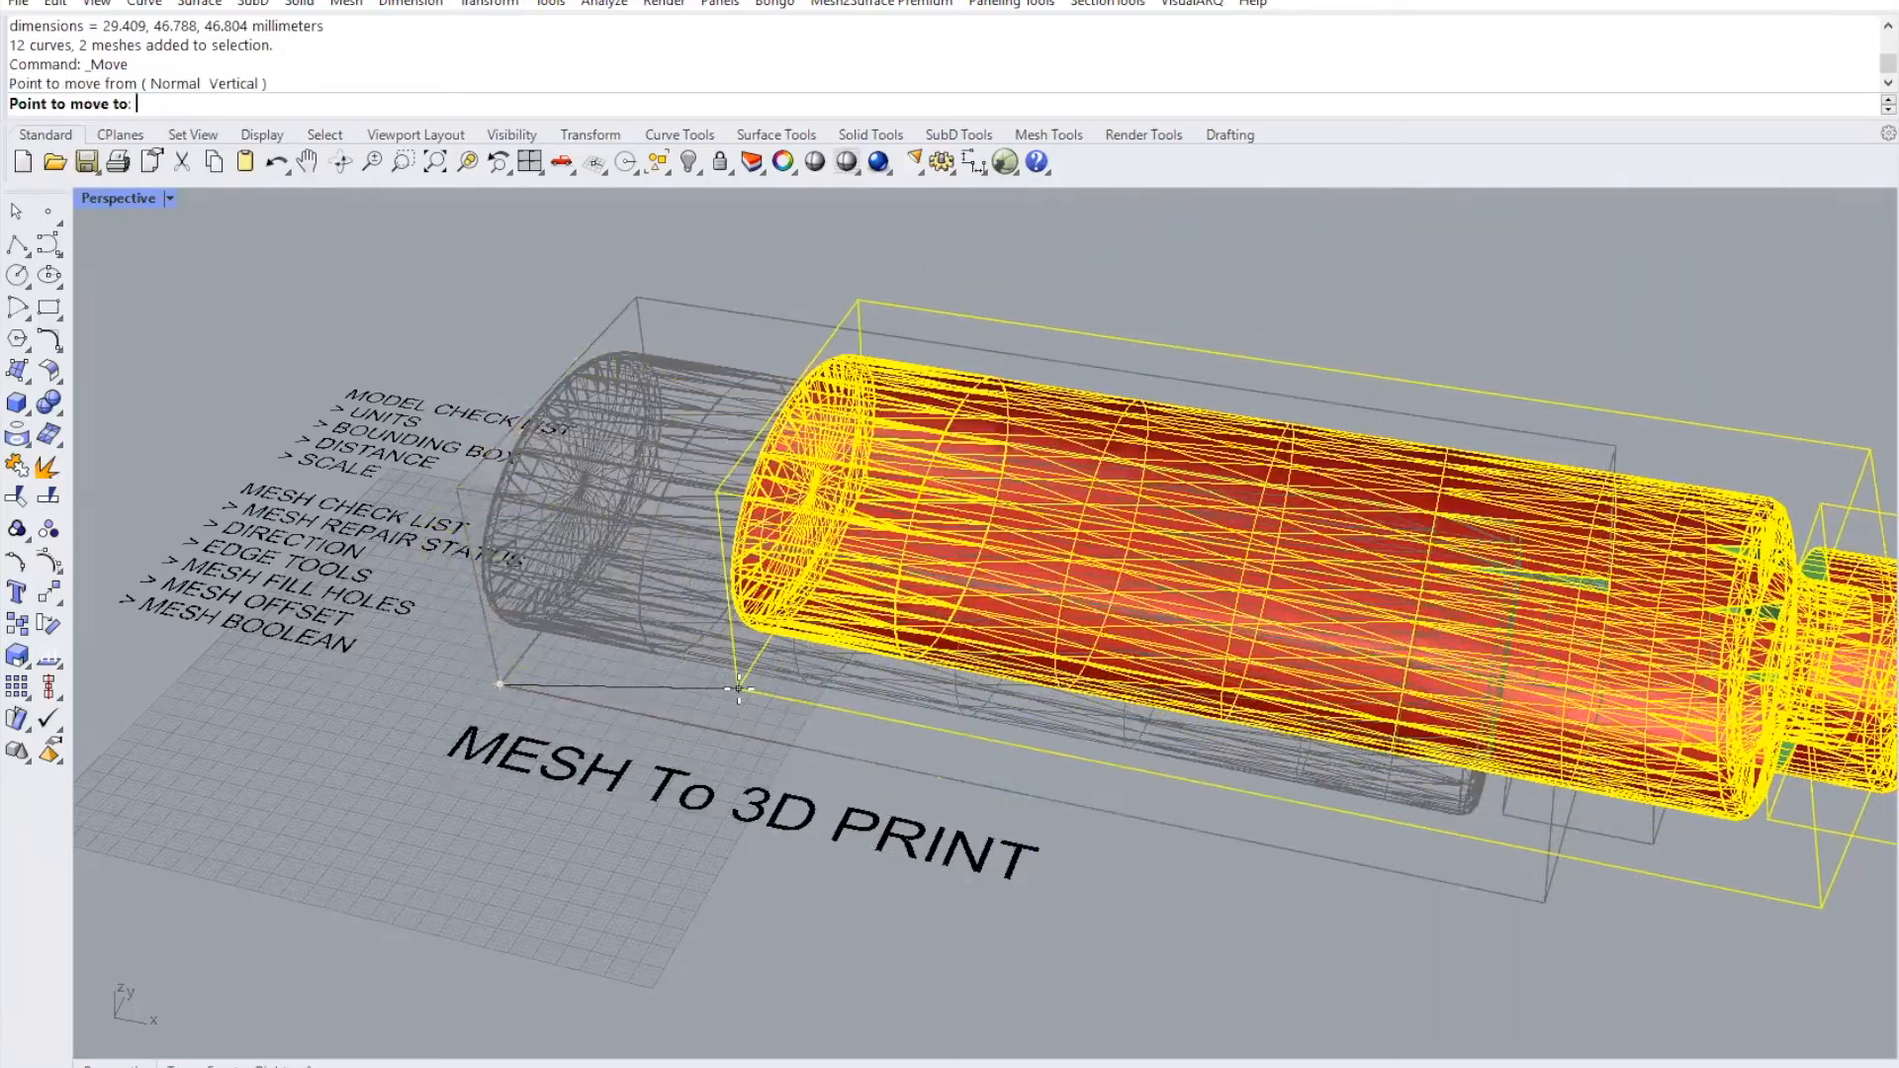
{"action": "key", "text": "Escape"}
{"action": "key", "text": "Escape"}
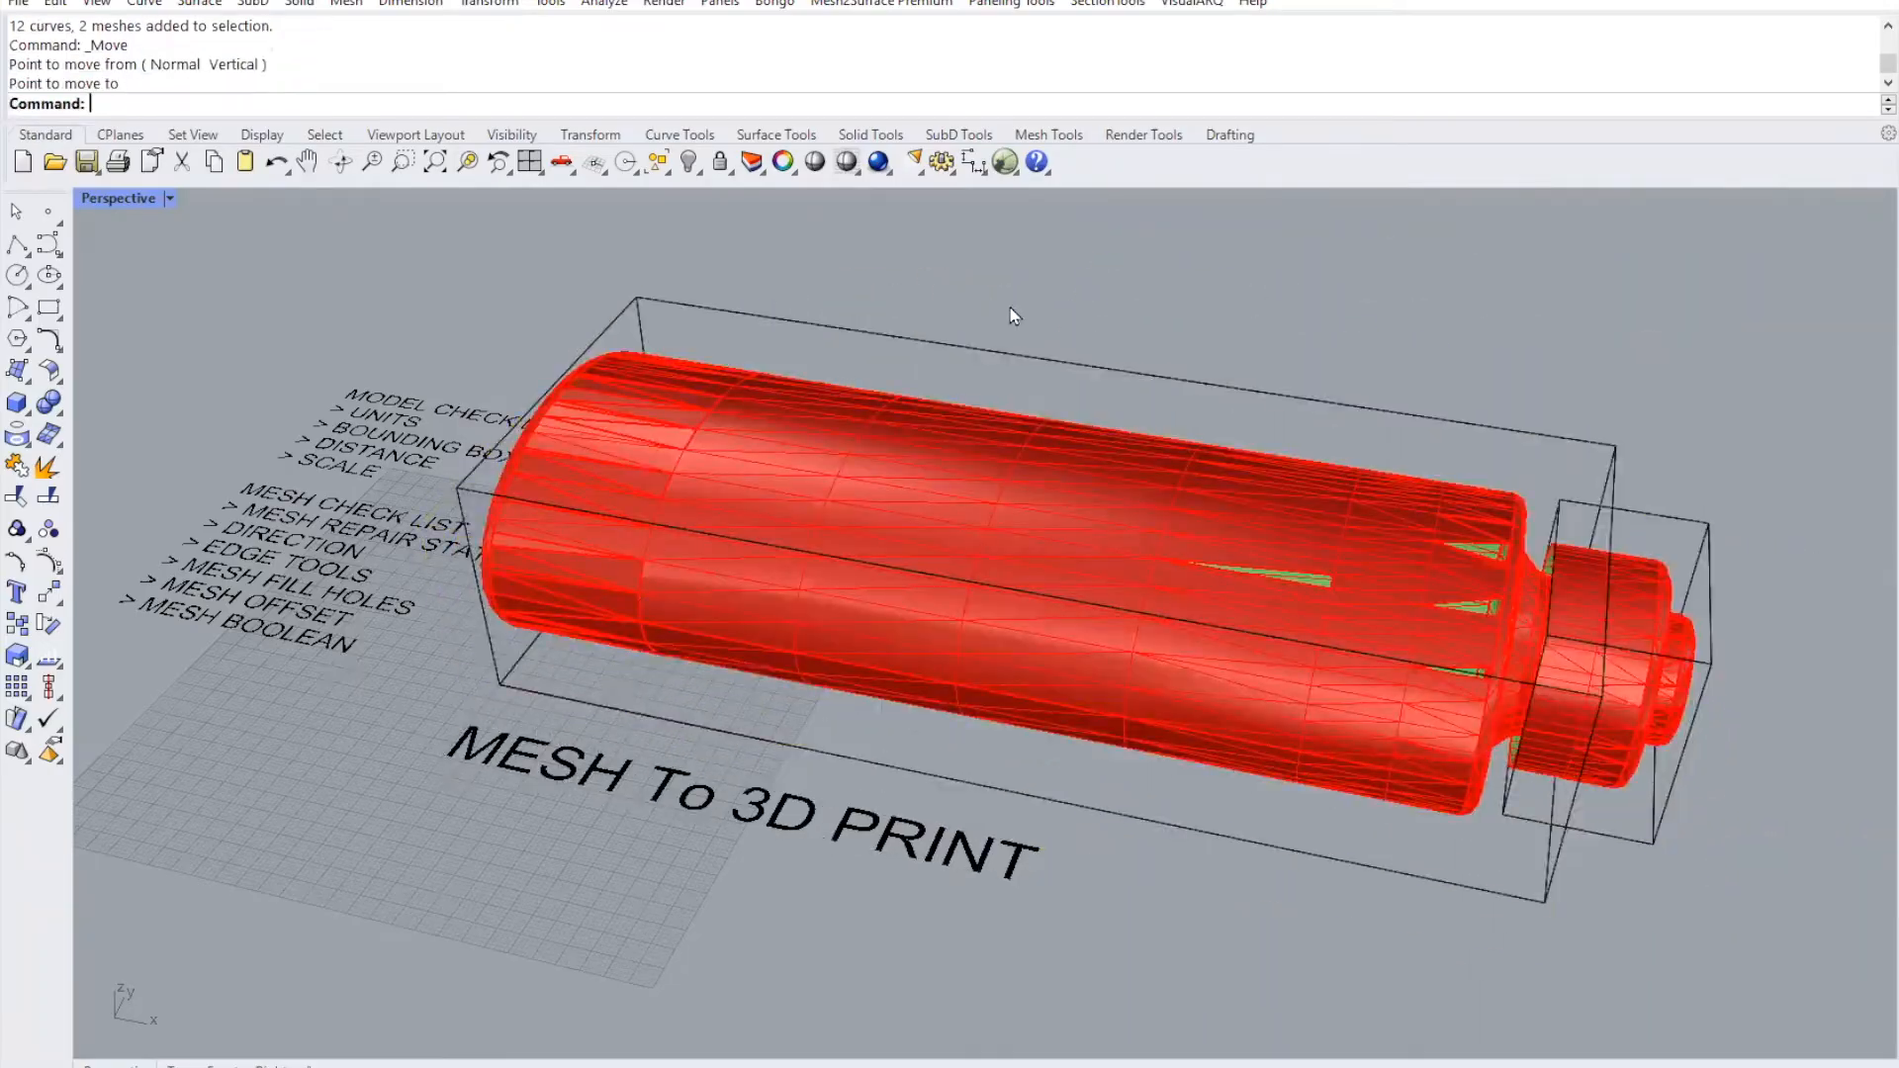
- Measure the long lower edge of the bottle body's bounding box between its two end corners, using the End object snap
{"action": "right_click_drag", "start_coordinate": [1028, 494], "coordinate": [1204, 495]}
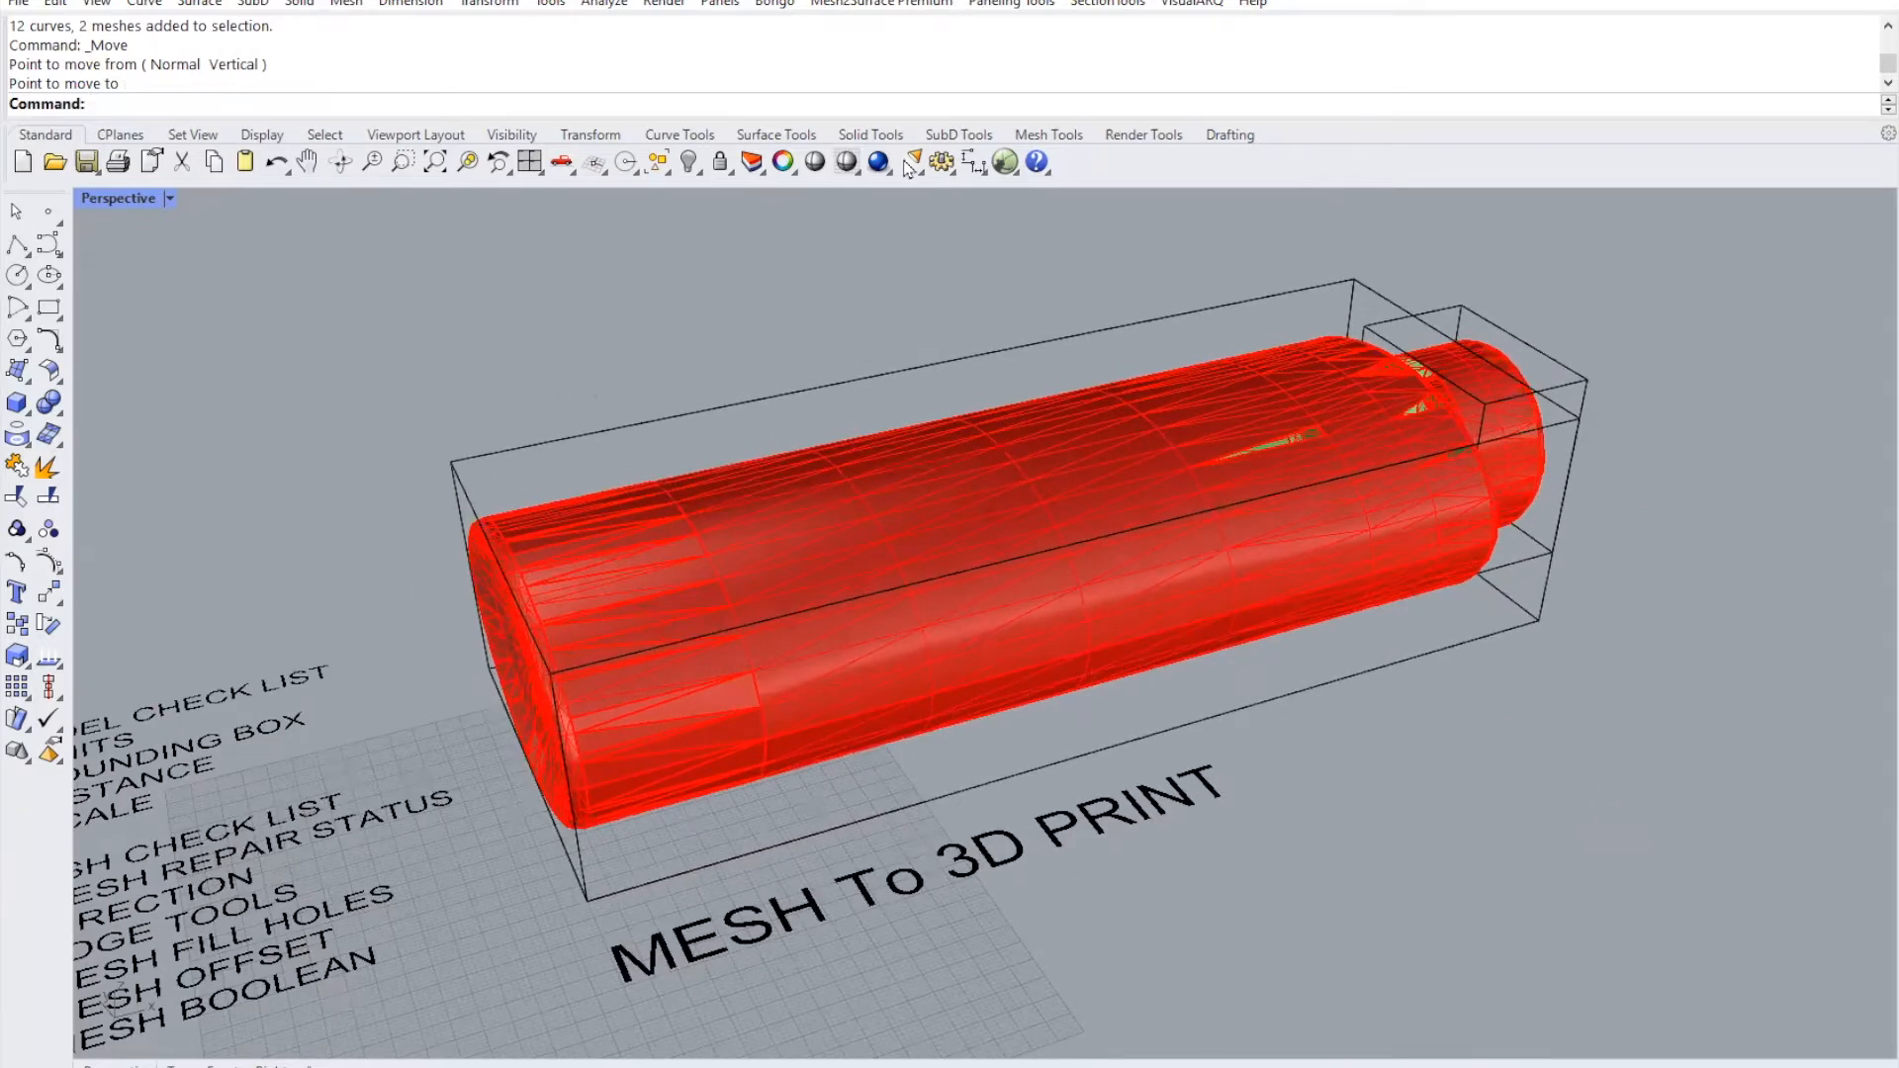
{"action": "left_click", "coordinate": [535, 4]}
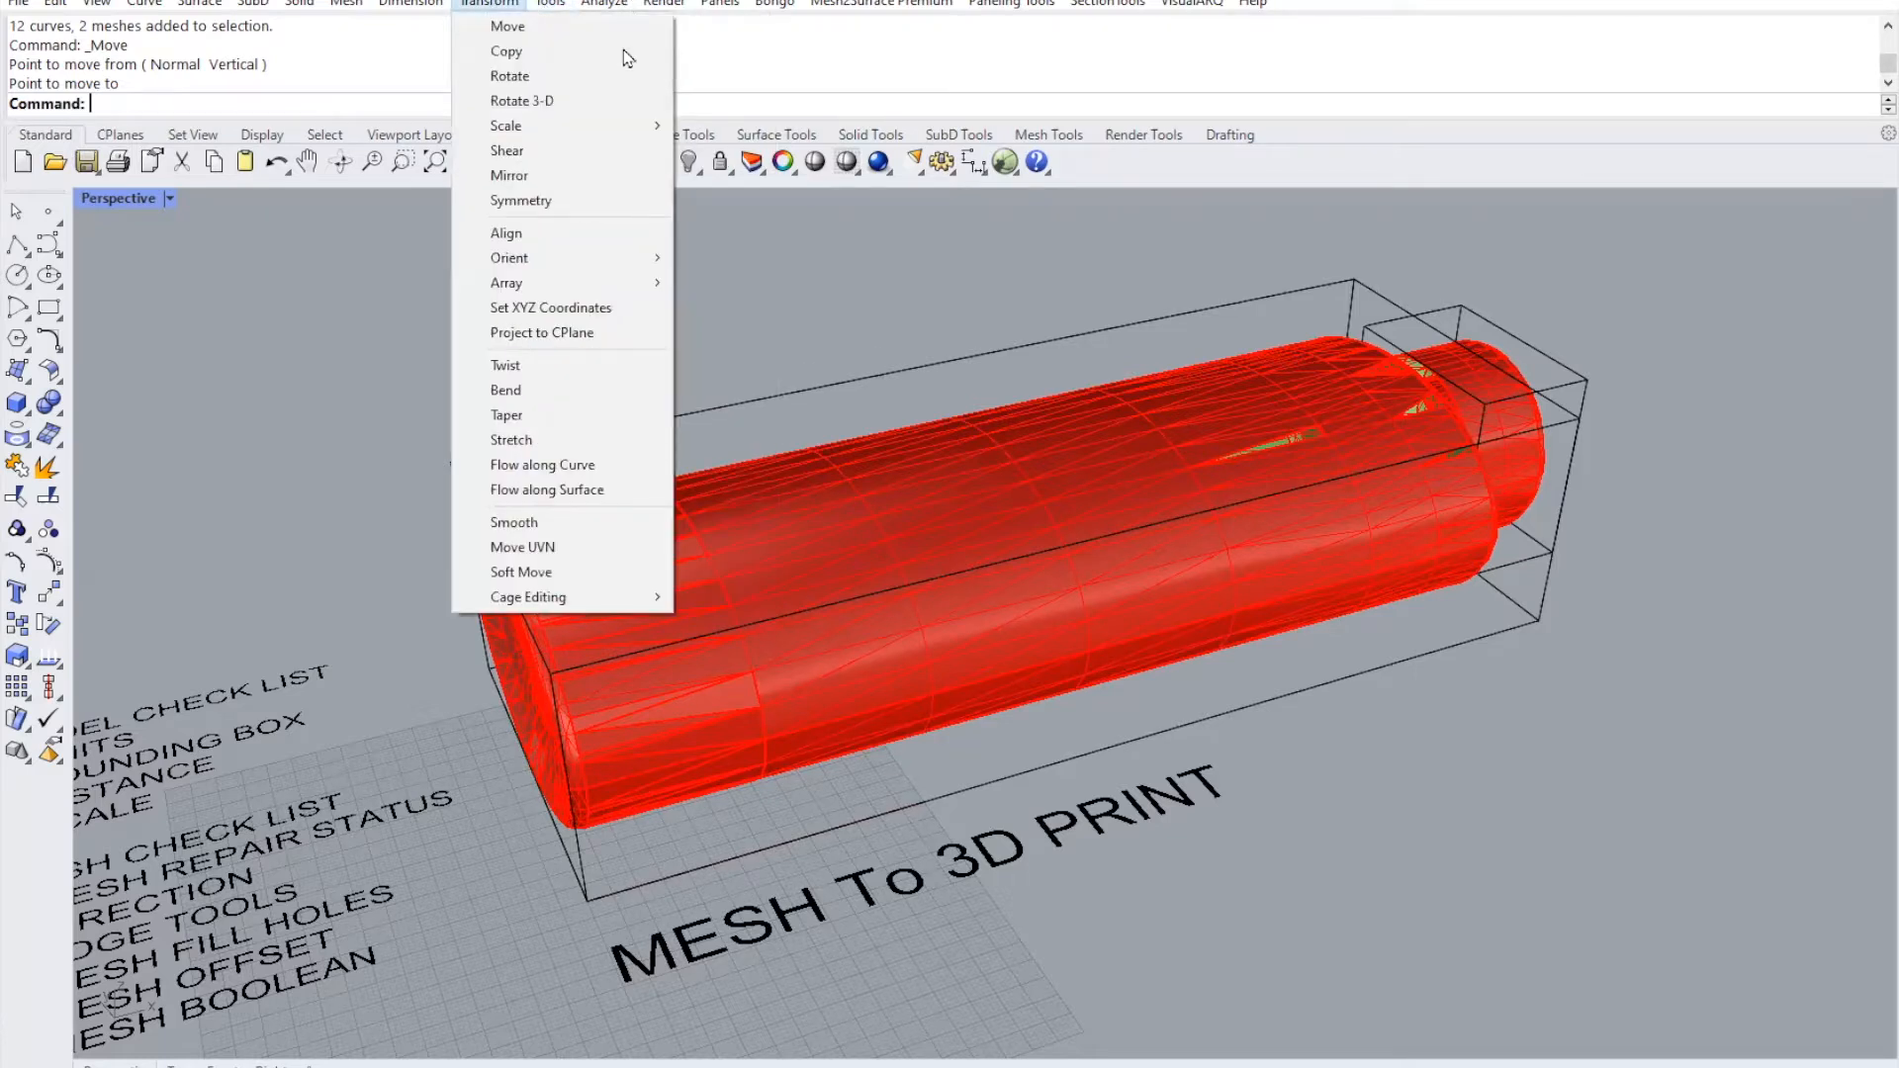
{"action": "mouse_move", "coordinate": [604, 3]}
{"action": "left_click", "coordinate": [638, 219]}
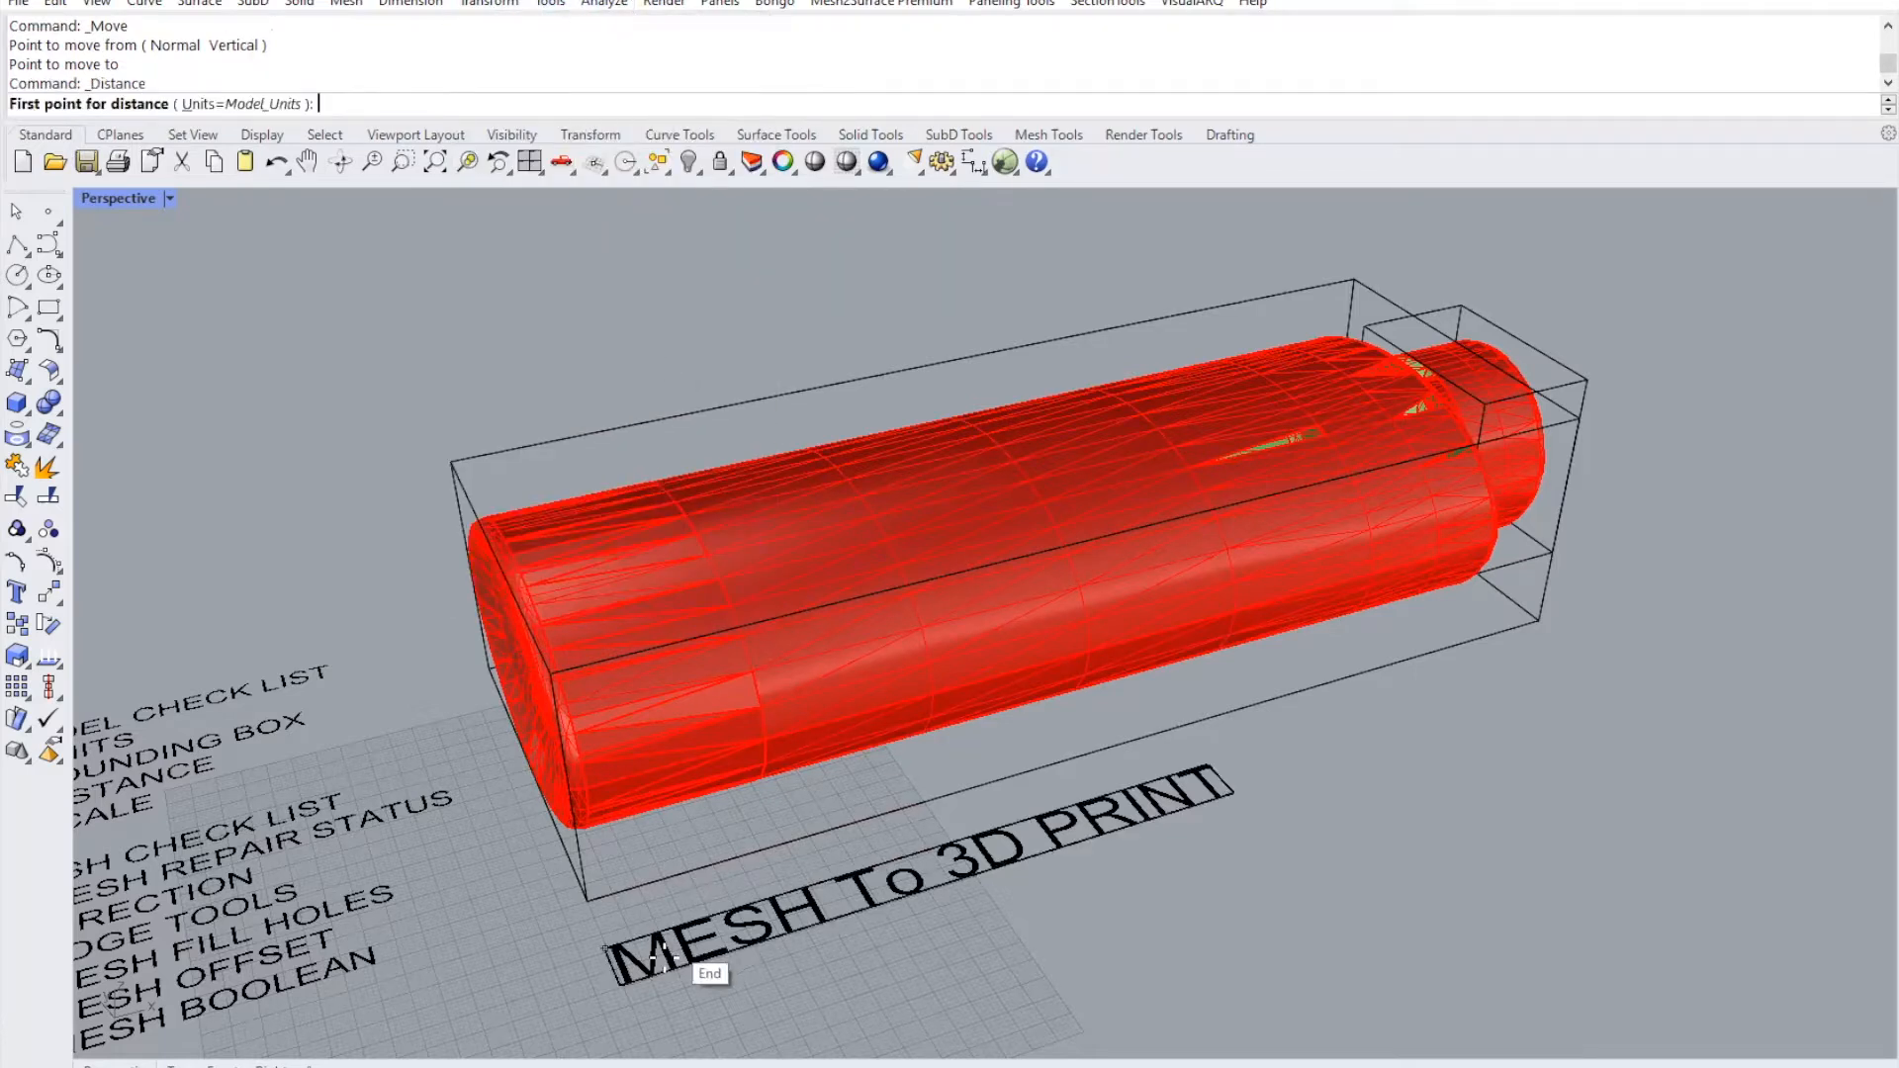
{"action": "left_click", "coordinate": [588, 900]}
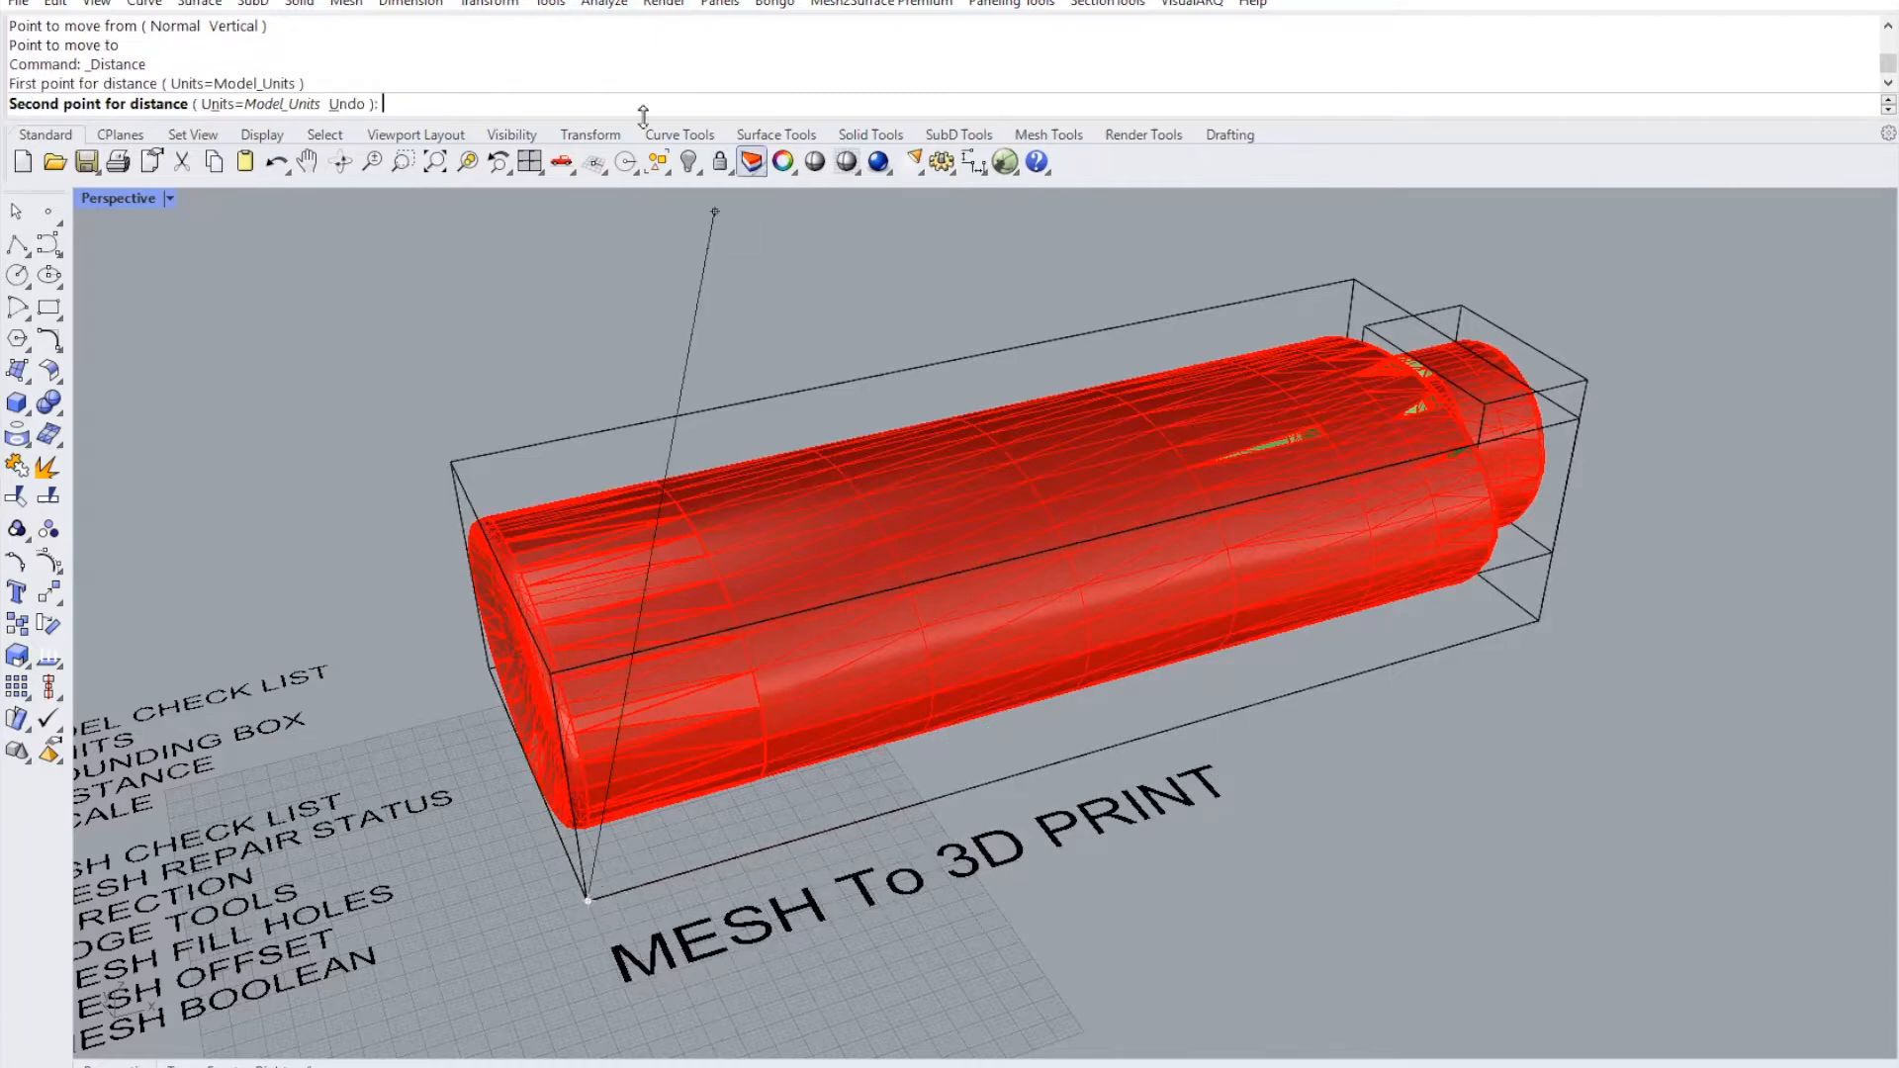
{"action": "left_click", "coordinate": [626, 161]}
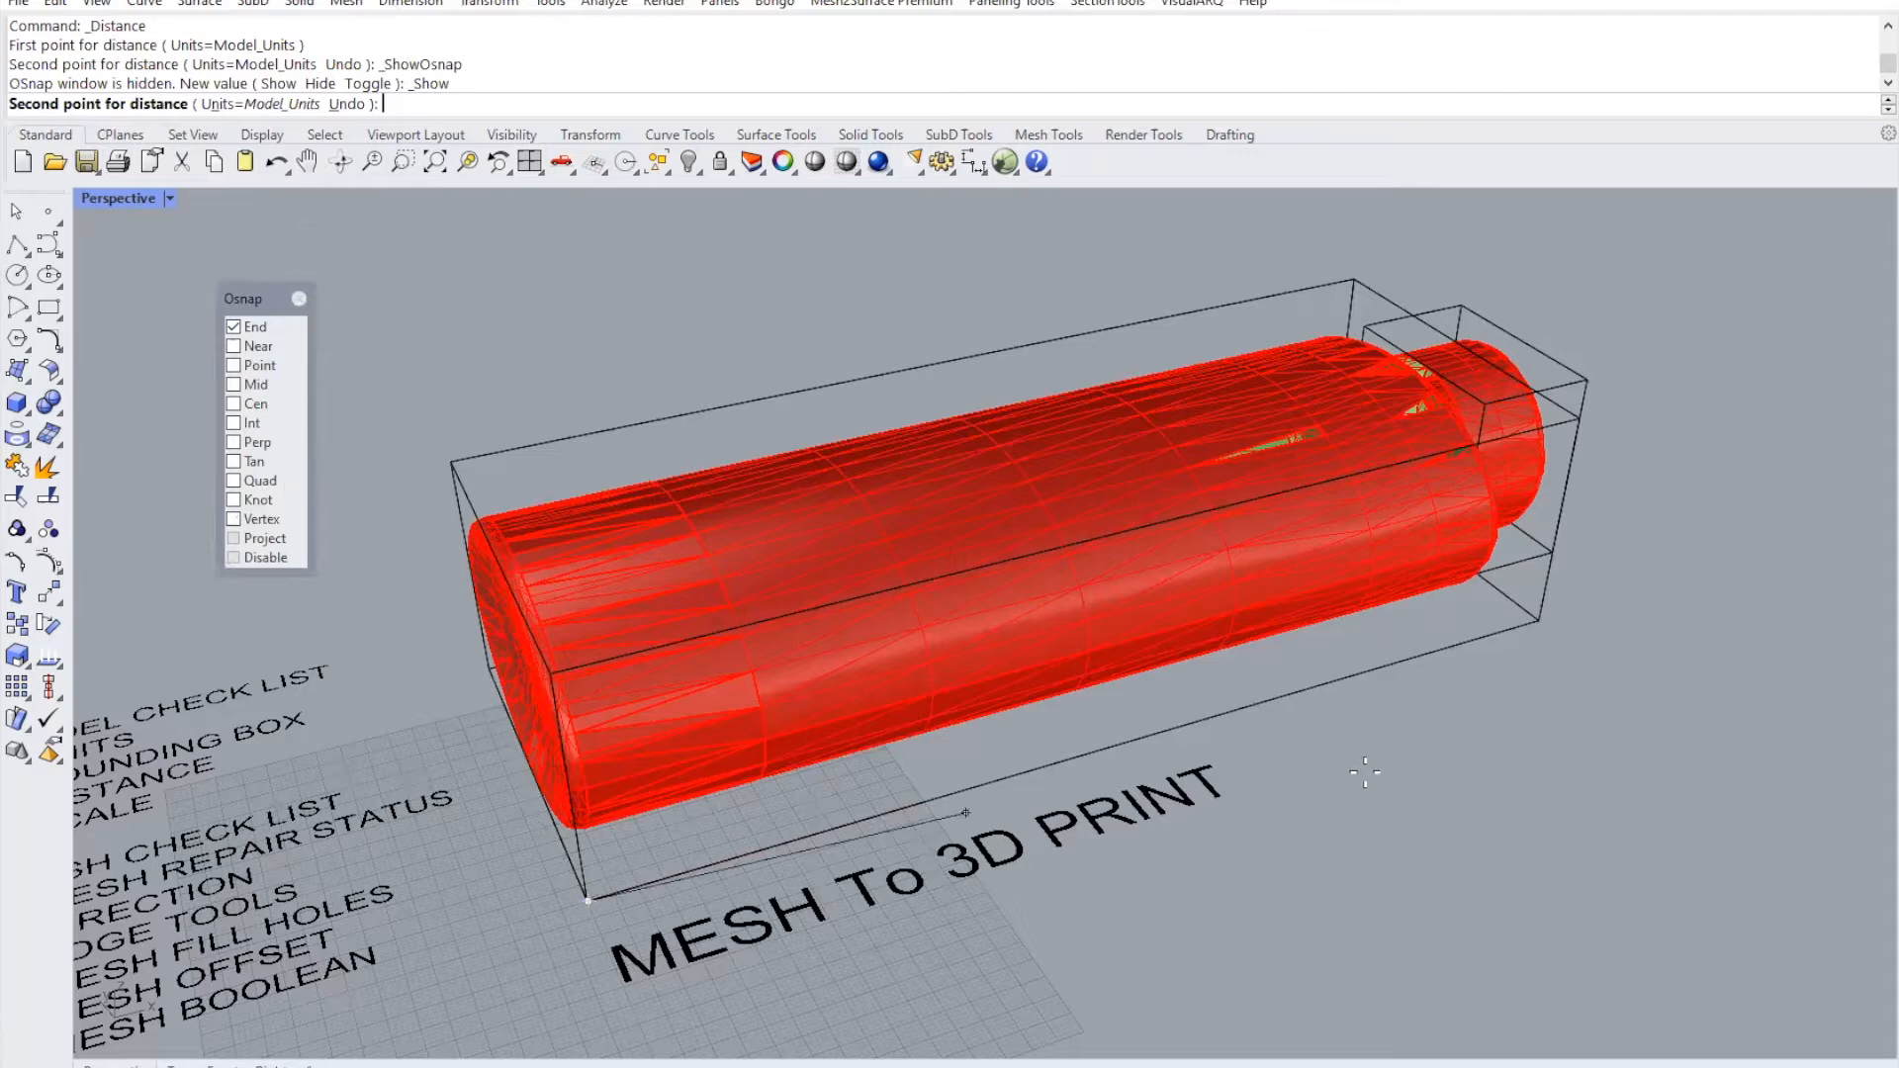
{"action": "left_click", "coordinate": [1530, 629]}
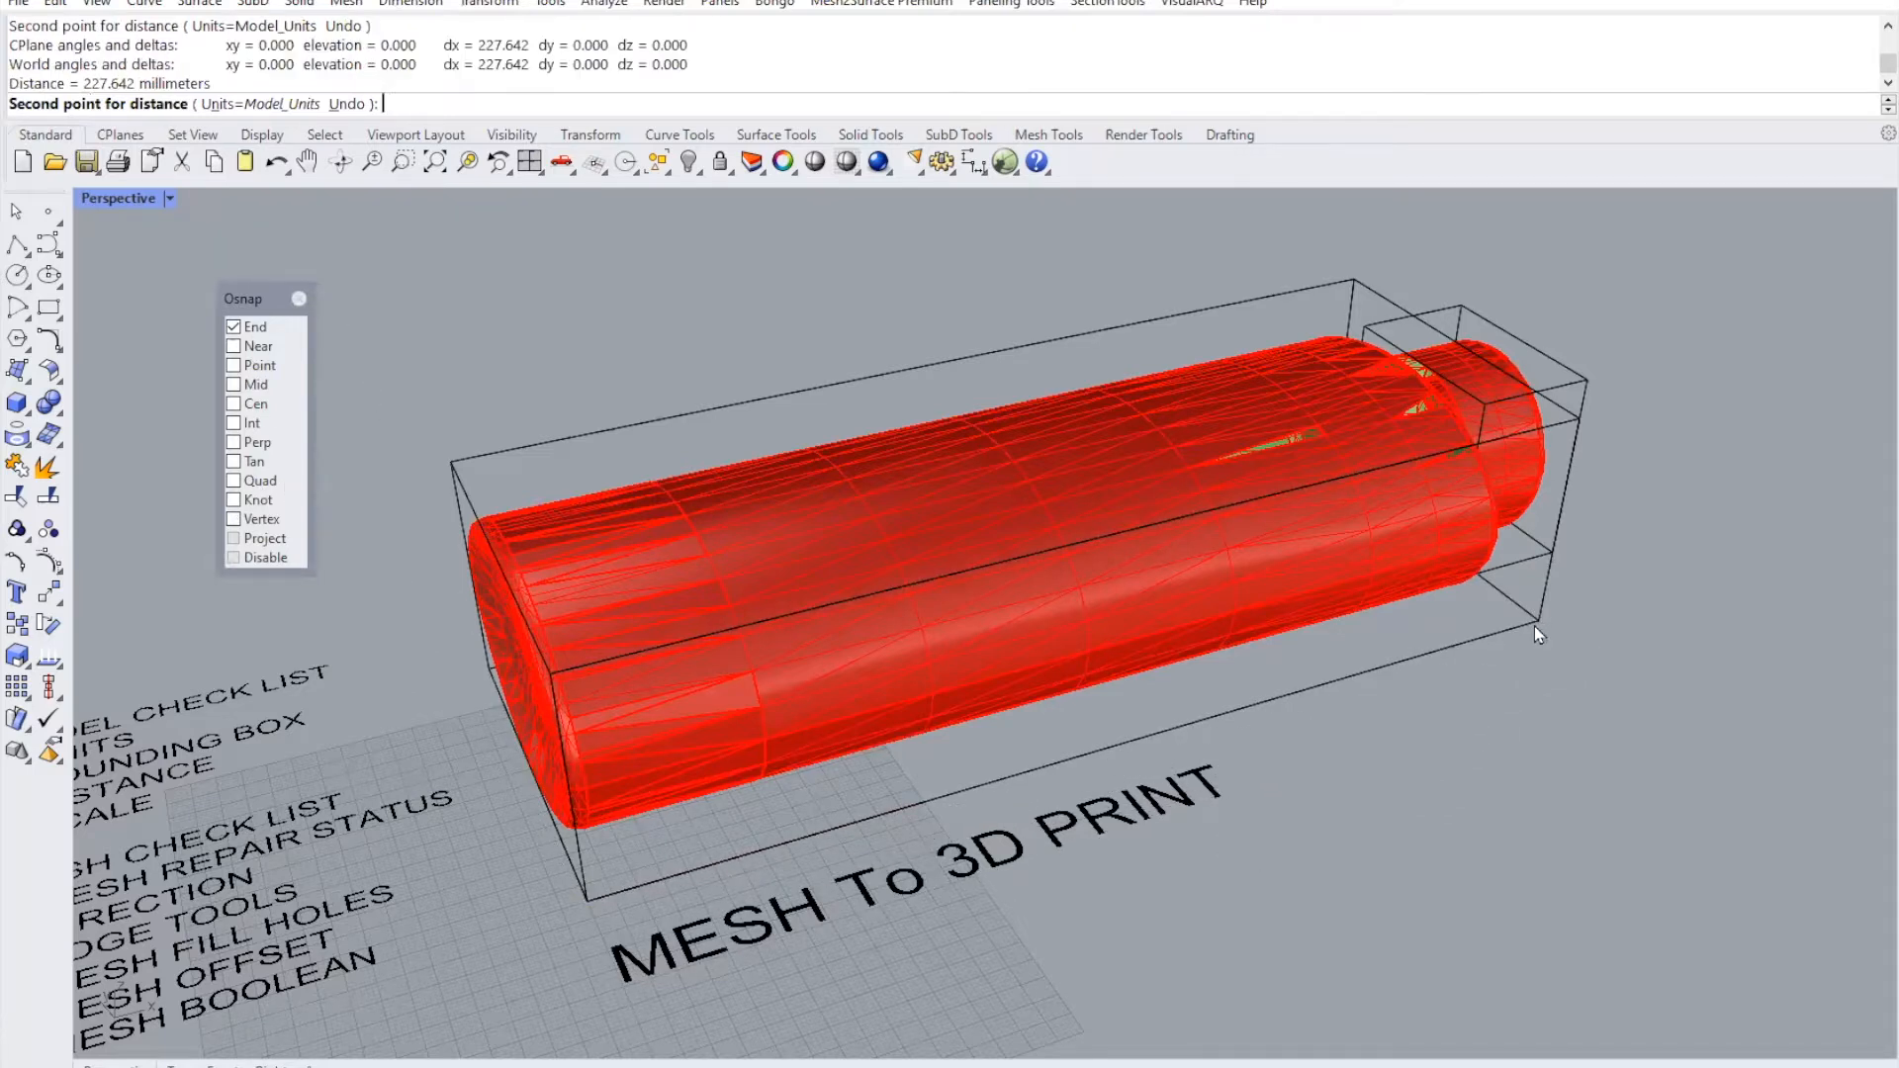
{"action": "right_click_drag", "start_coordinate": [1355, 511], "coordinate": [1357, 525]}
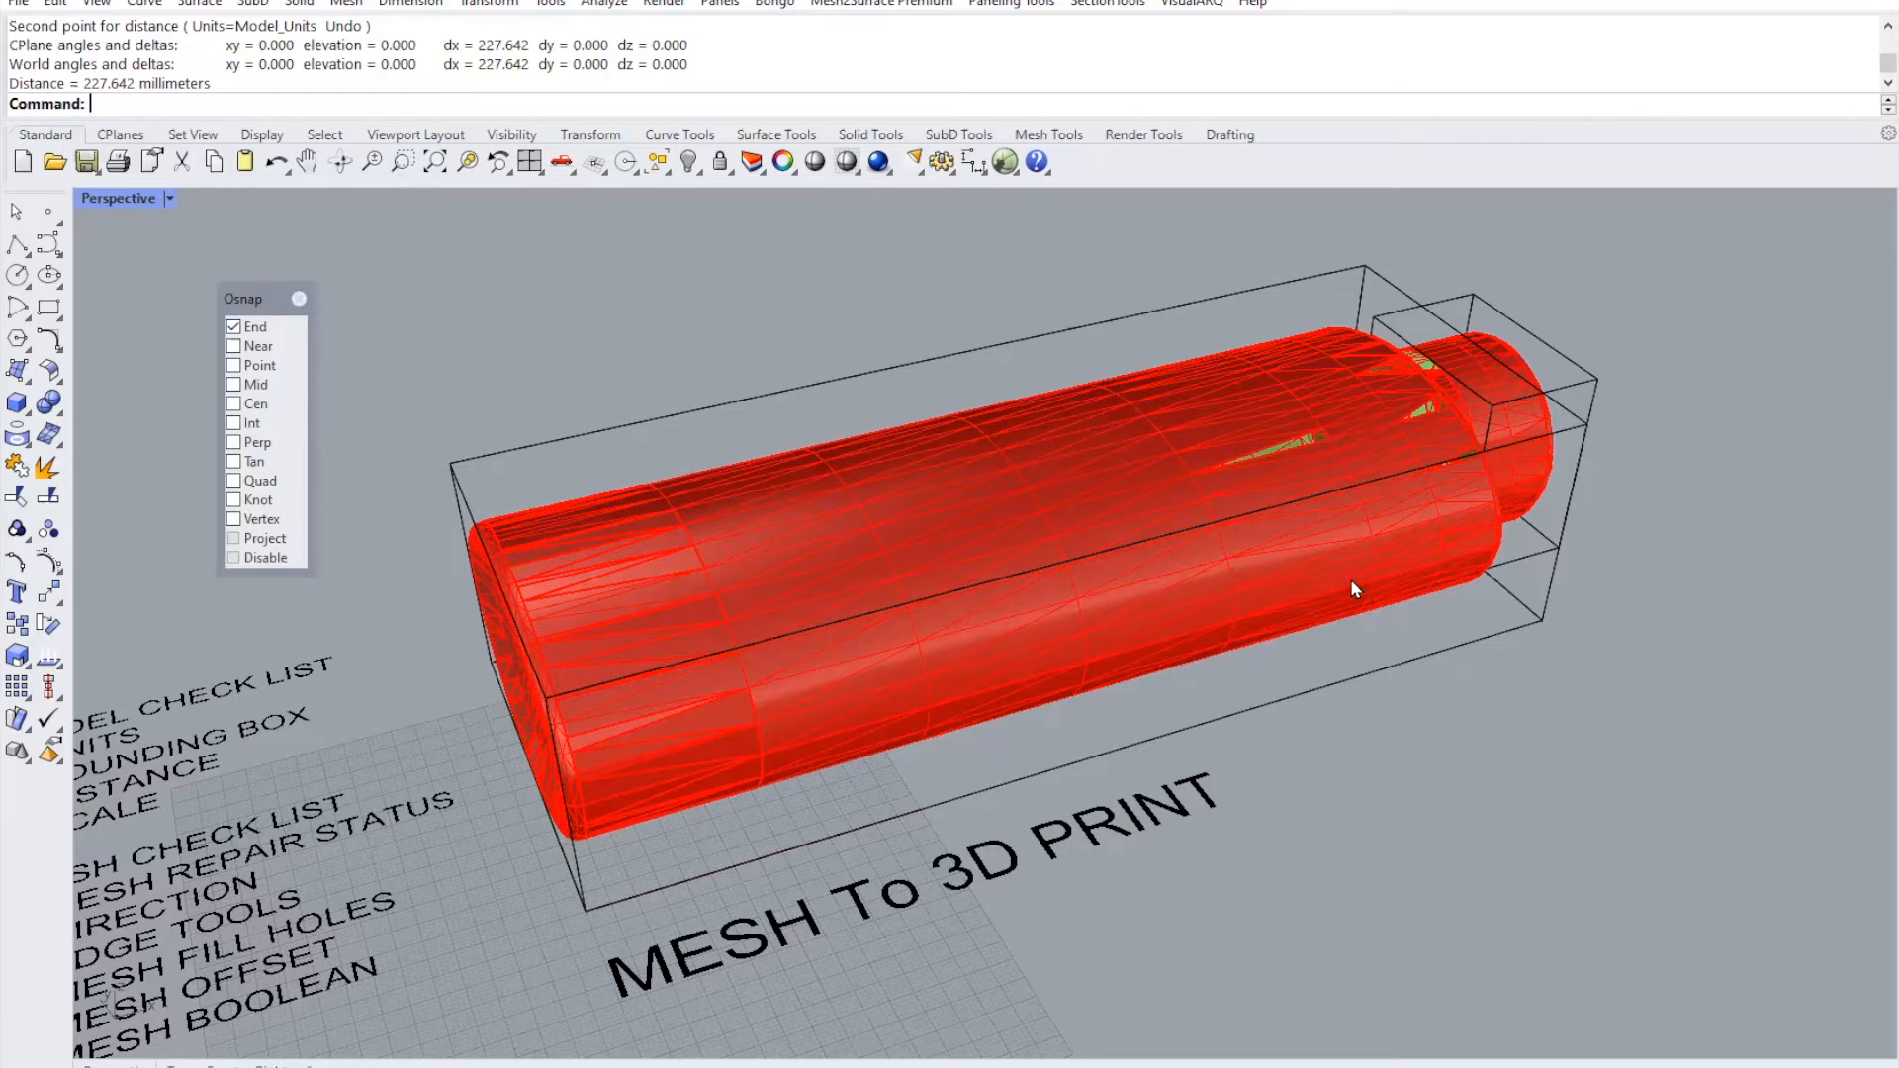
{"action": "left_click", "coordinate": [299, 299]}
{"action": "mouse_move", "coordinate": [1029, 615]}
{"action": "right_mouse_down"}
{"action": "mouse_move", "coordinate": [946, 620]}
{"action": "mouse_move", "coordinate": [835, 585]}
{"action": "mouse_move", "coordinate": [1021, 638]}
{"action": "right_mouse_up"}
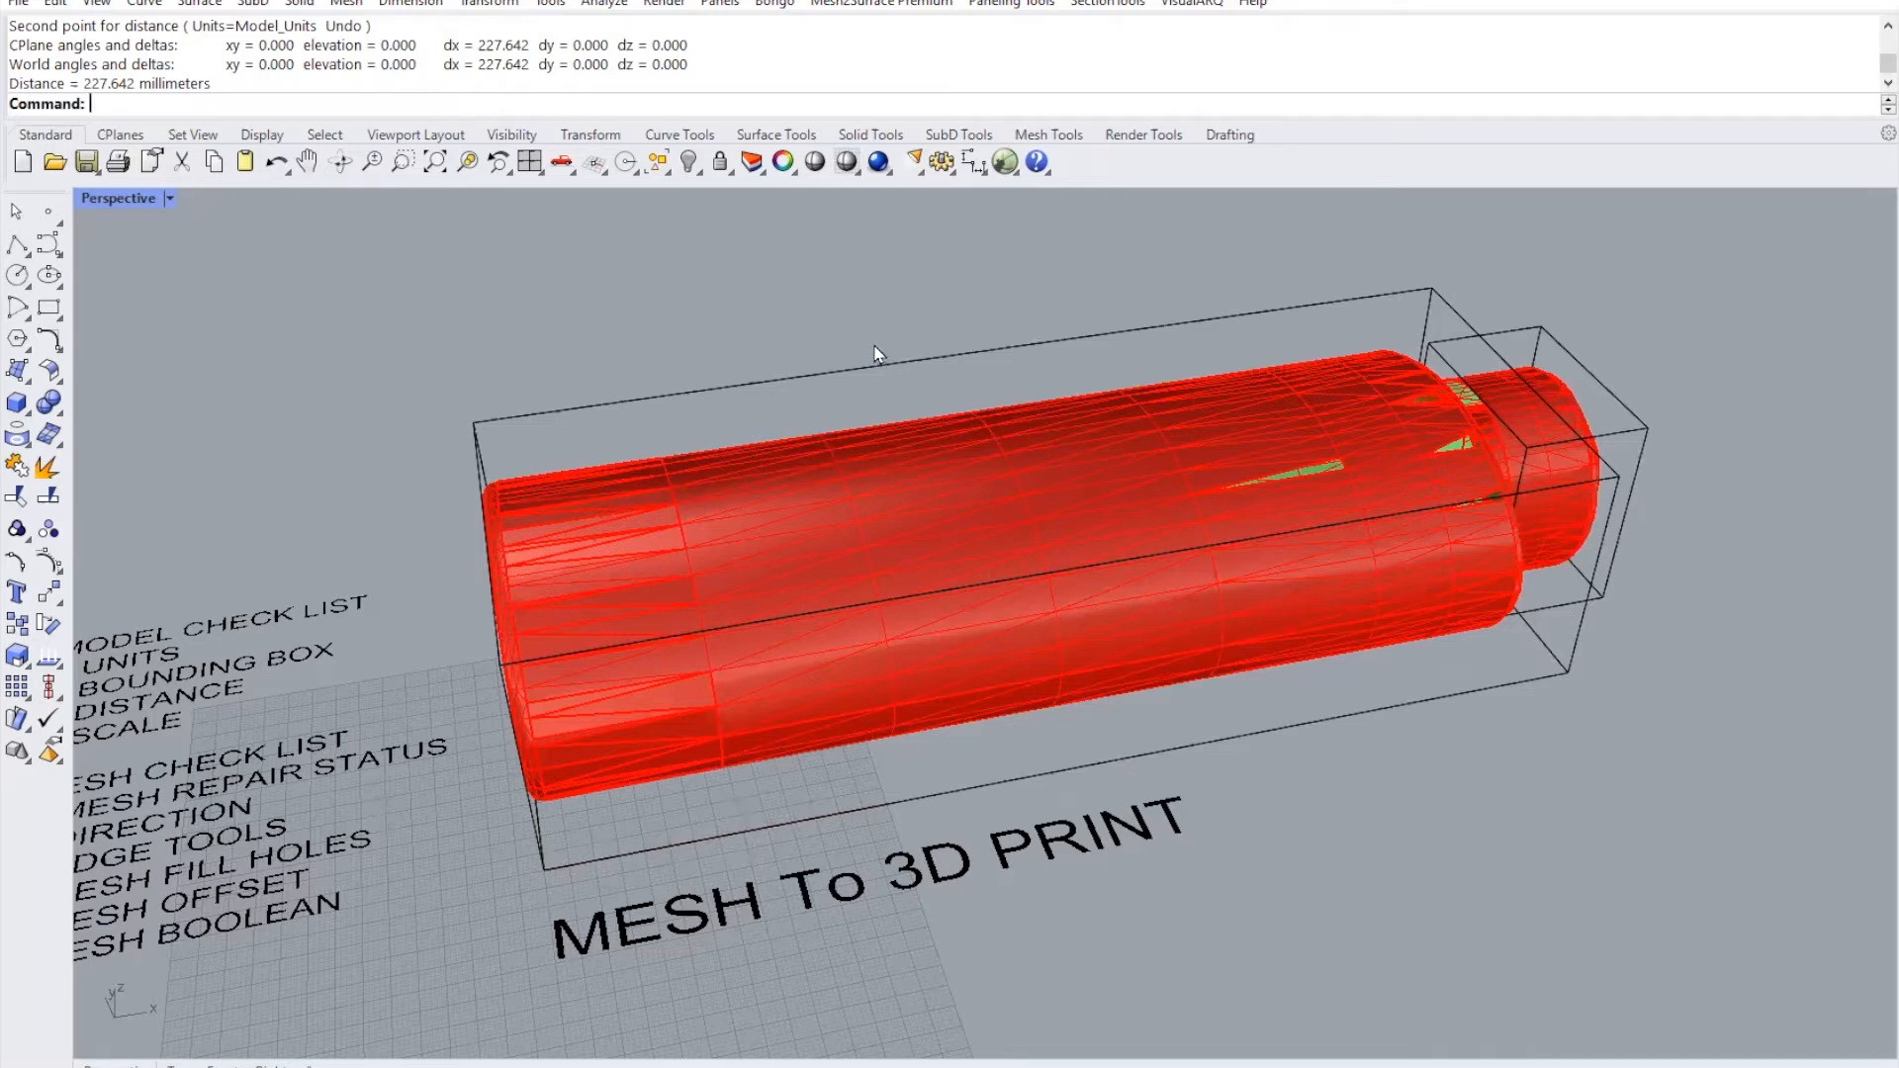
- Scale the bottle, cap and bounding boxes in 3-D from the body box's lower base corner, using its long edge as reference and 200 mm as new length
{"action": "left_click", "coordinate": [497, 10]}
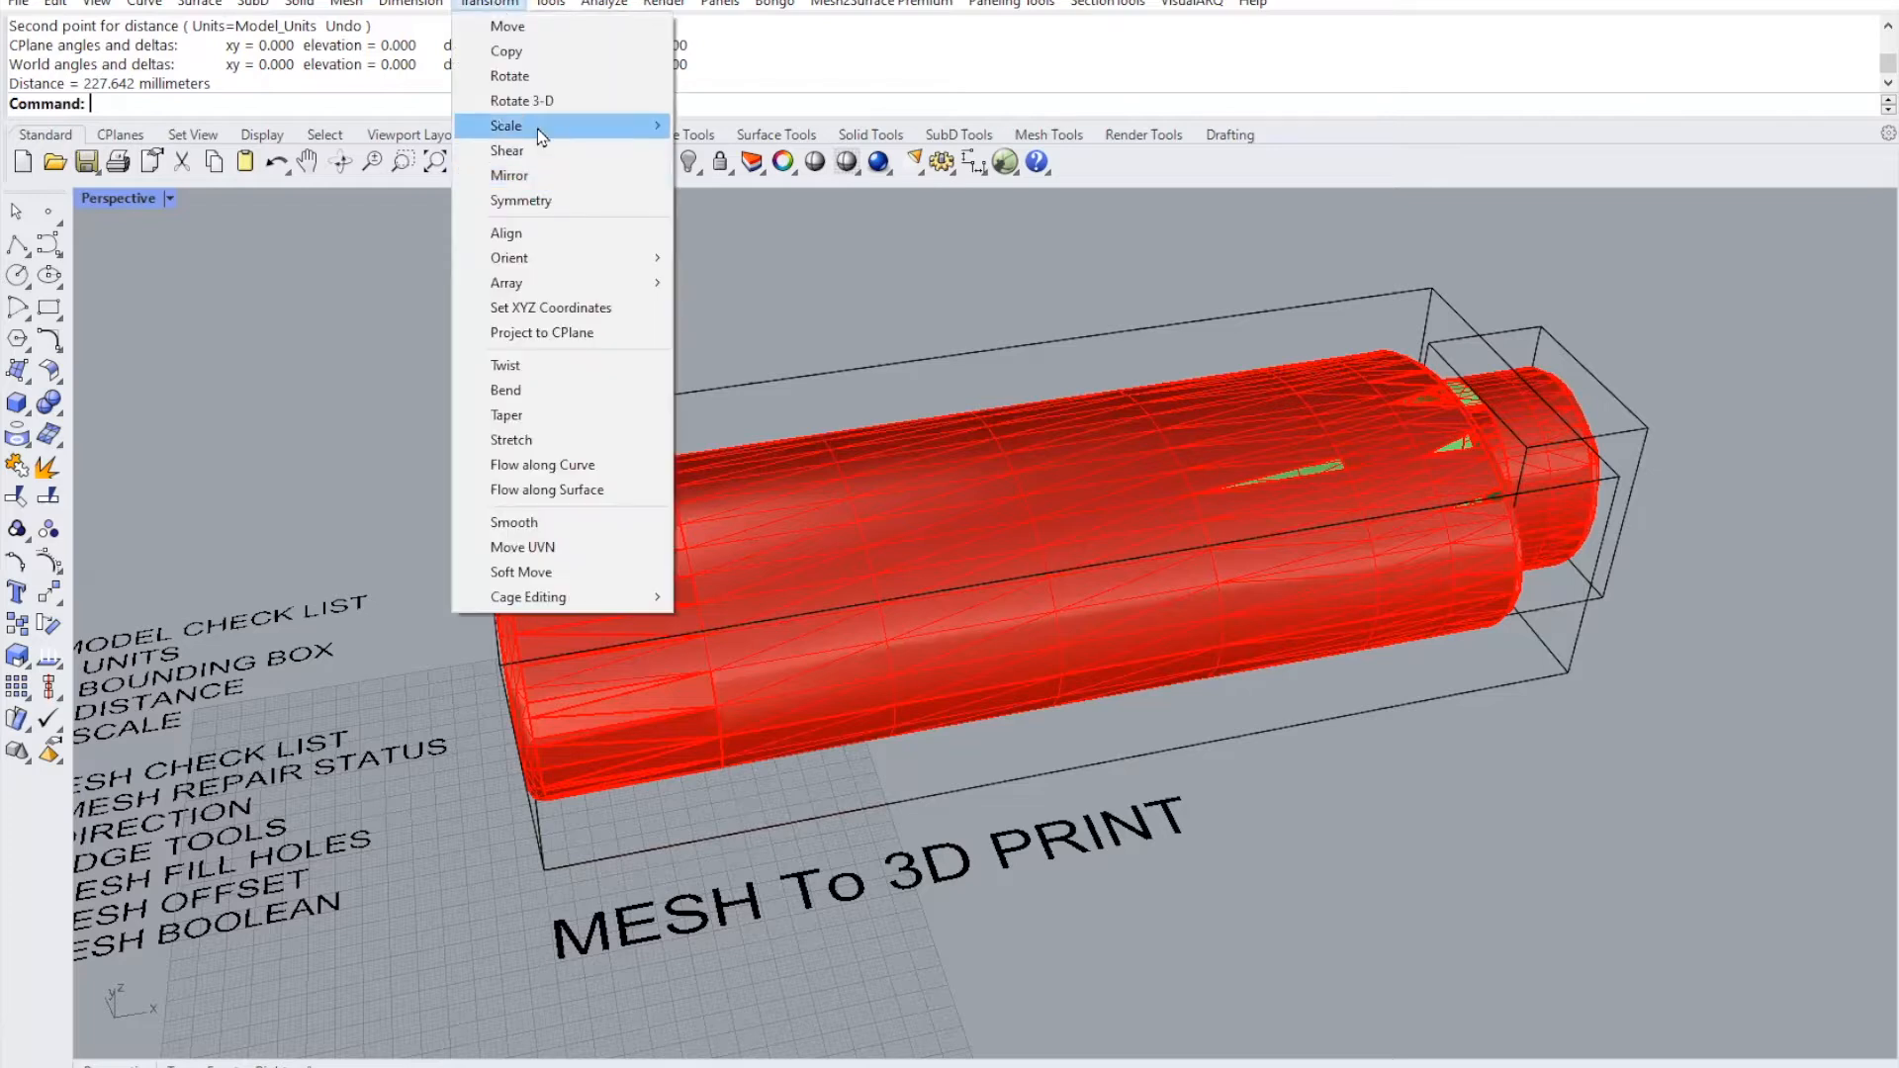
{"action": "left_click", "coordinate": [537, 128]}
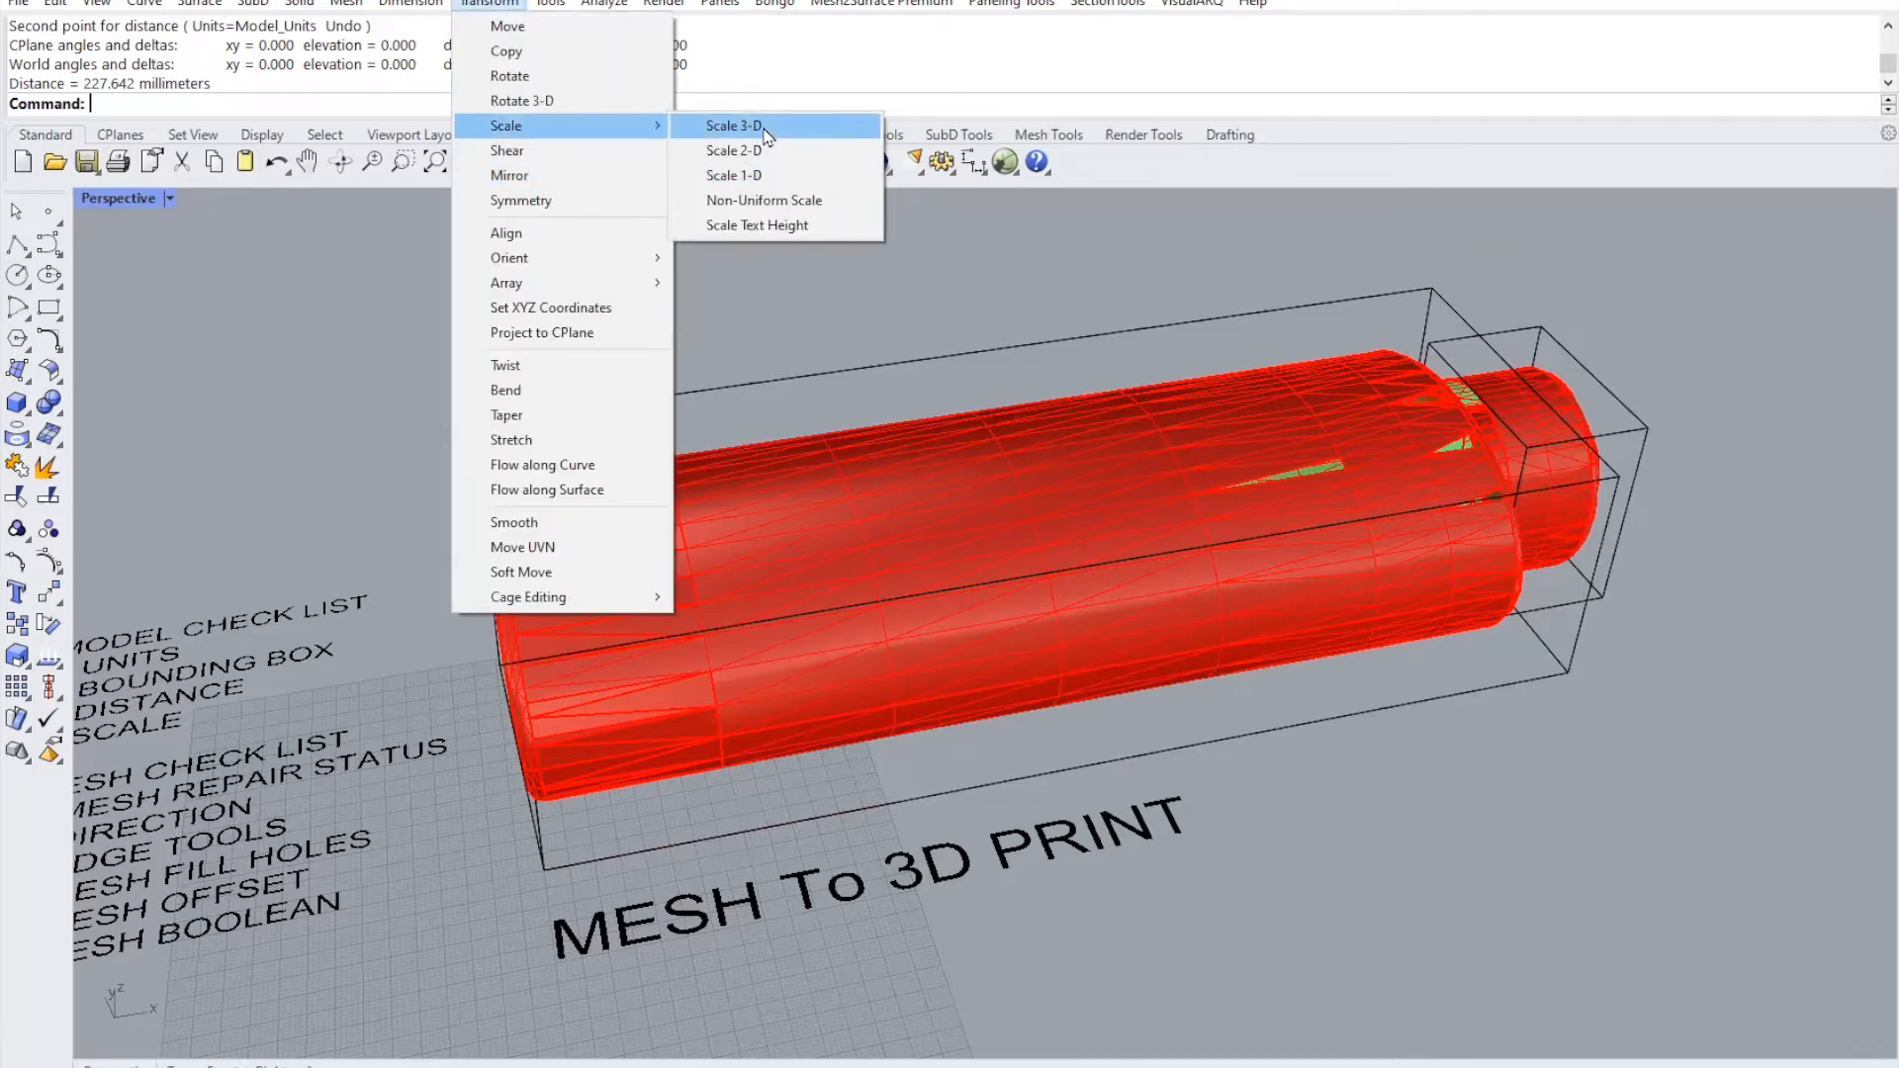
{"action": "left_click", "coordinate": [763, 130]}
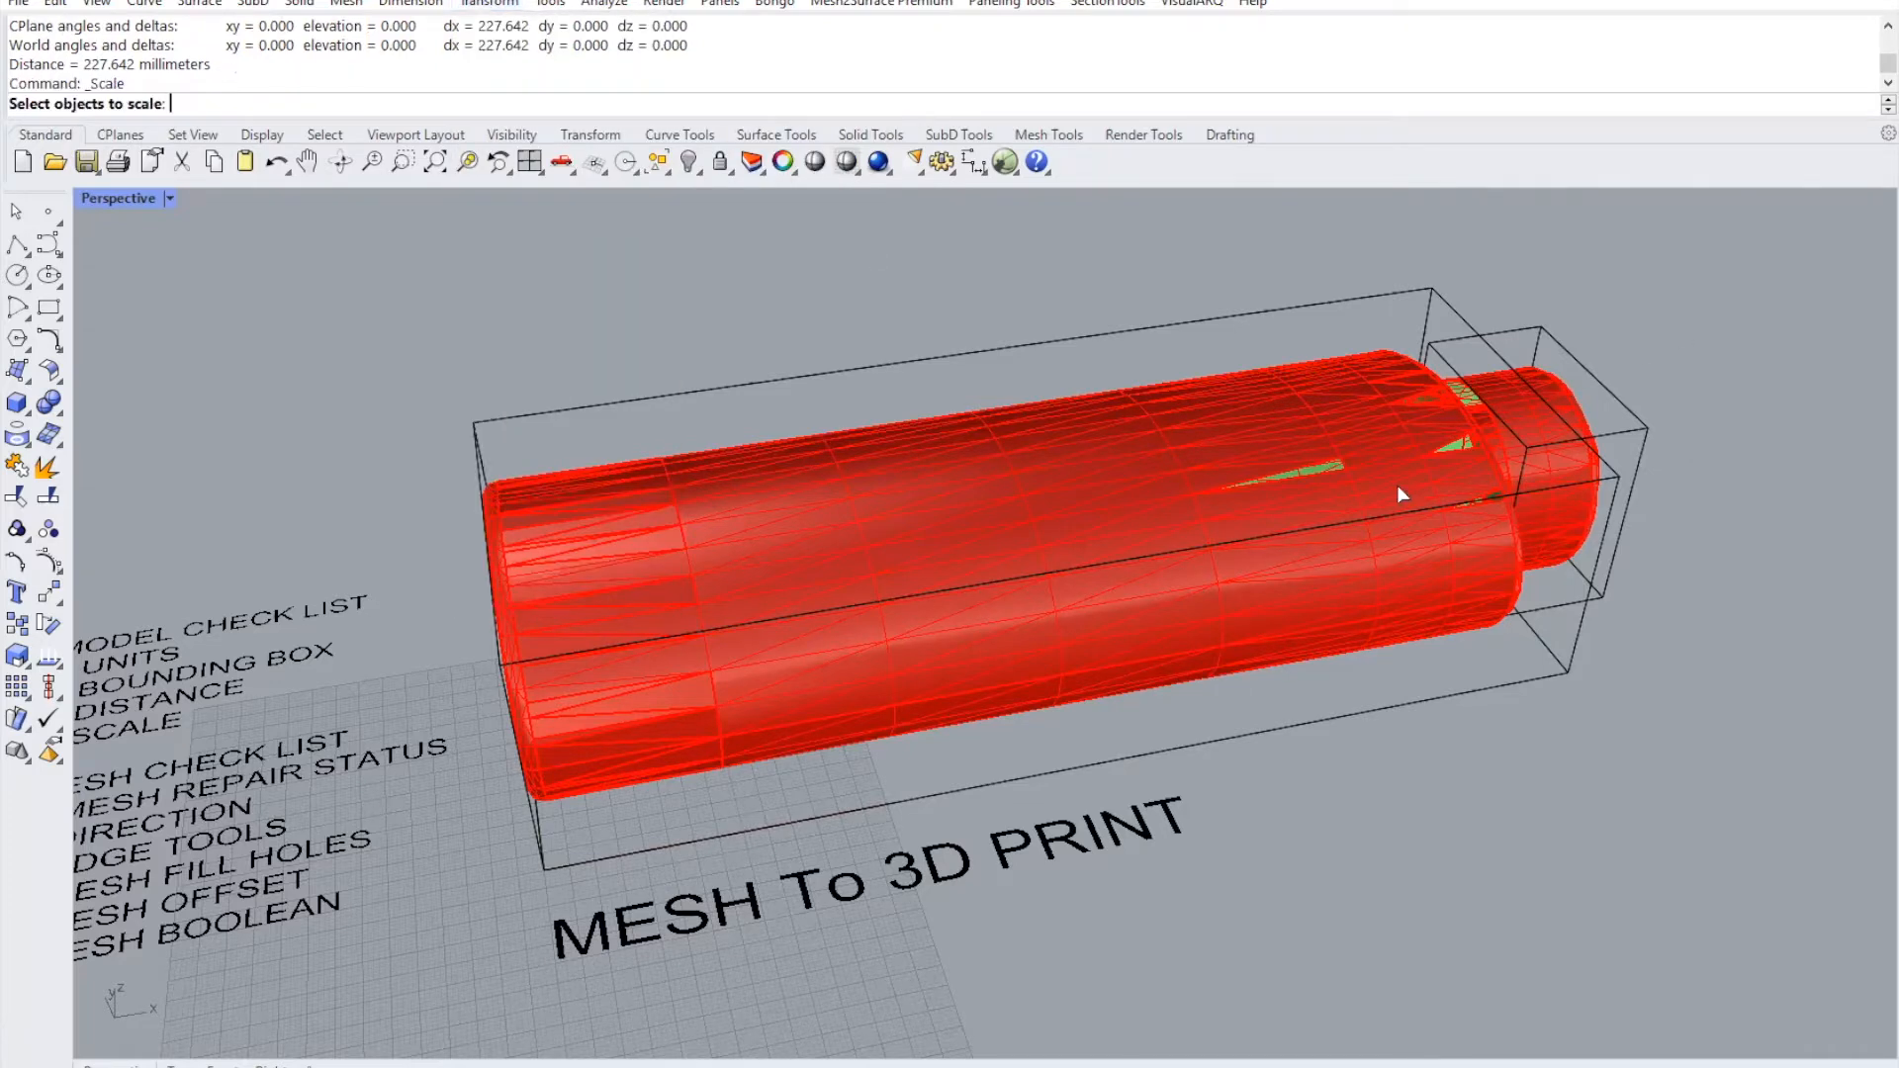
{"action": "left_click", "coordinate": [1024, 702]}
{"action": "right_click_drag", "start_coordinate": [1024, 702], "coordinate": [1325, 559]}
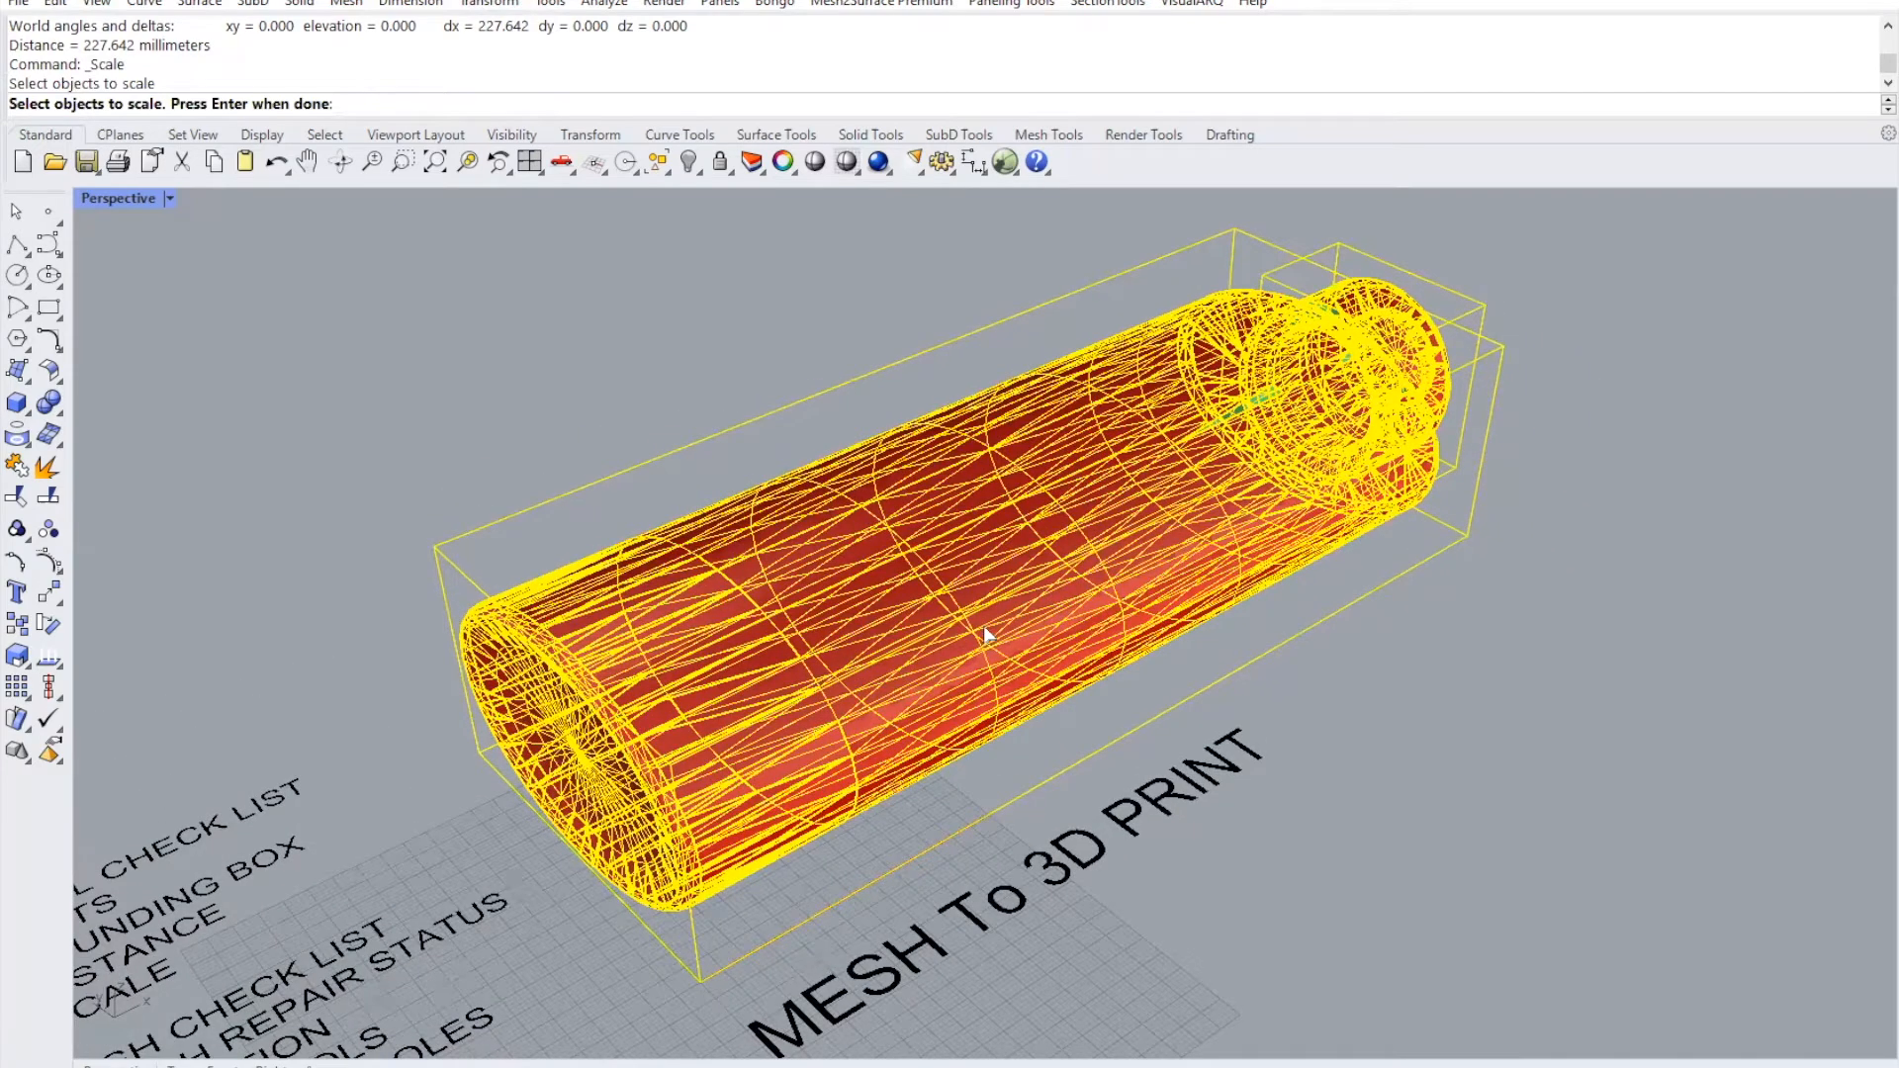
{"action": "right_click_drag", "start_coordinate": [1093, 649], "coordinate": [793, 555]}
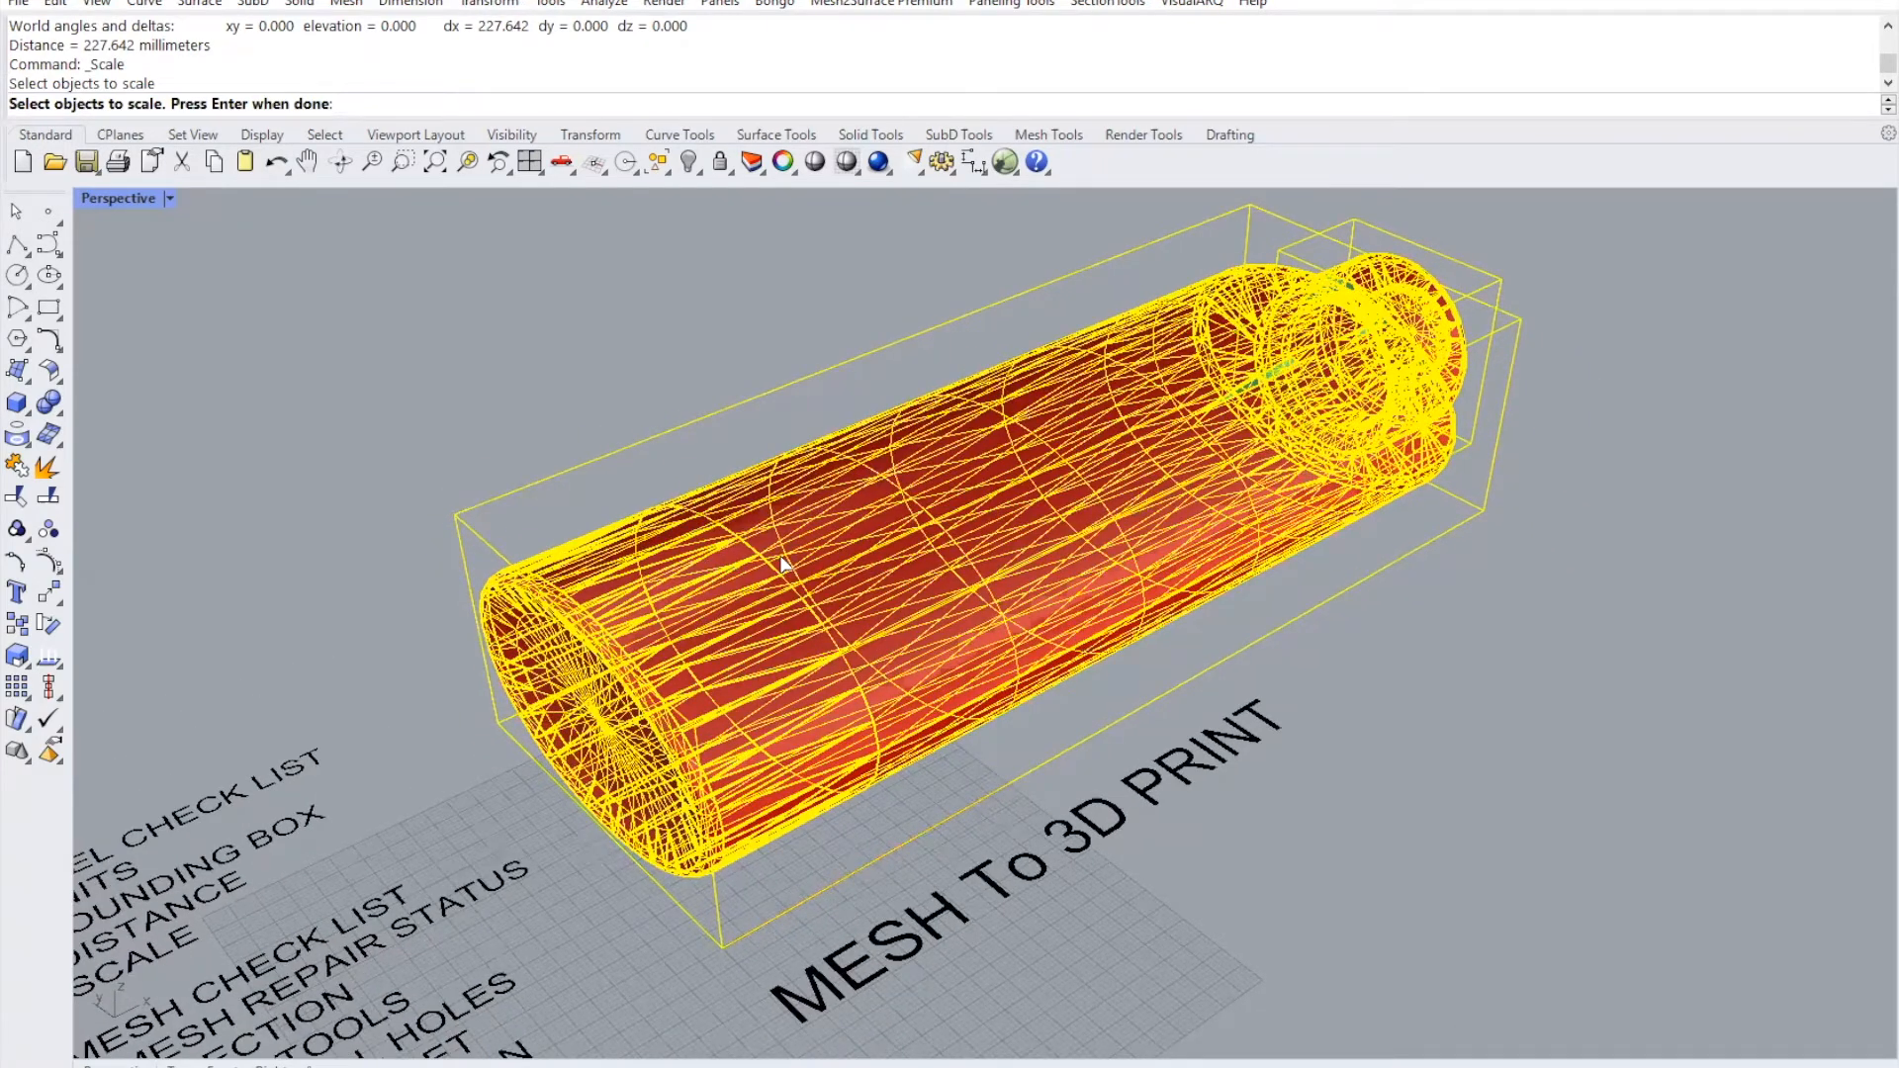
{"action": "key", "text": "Return"}
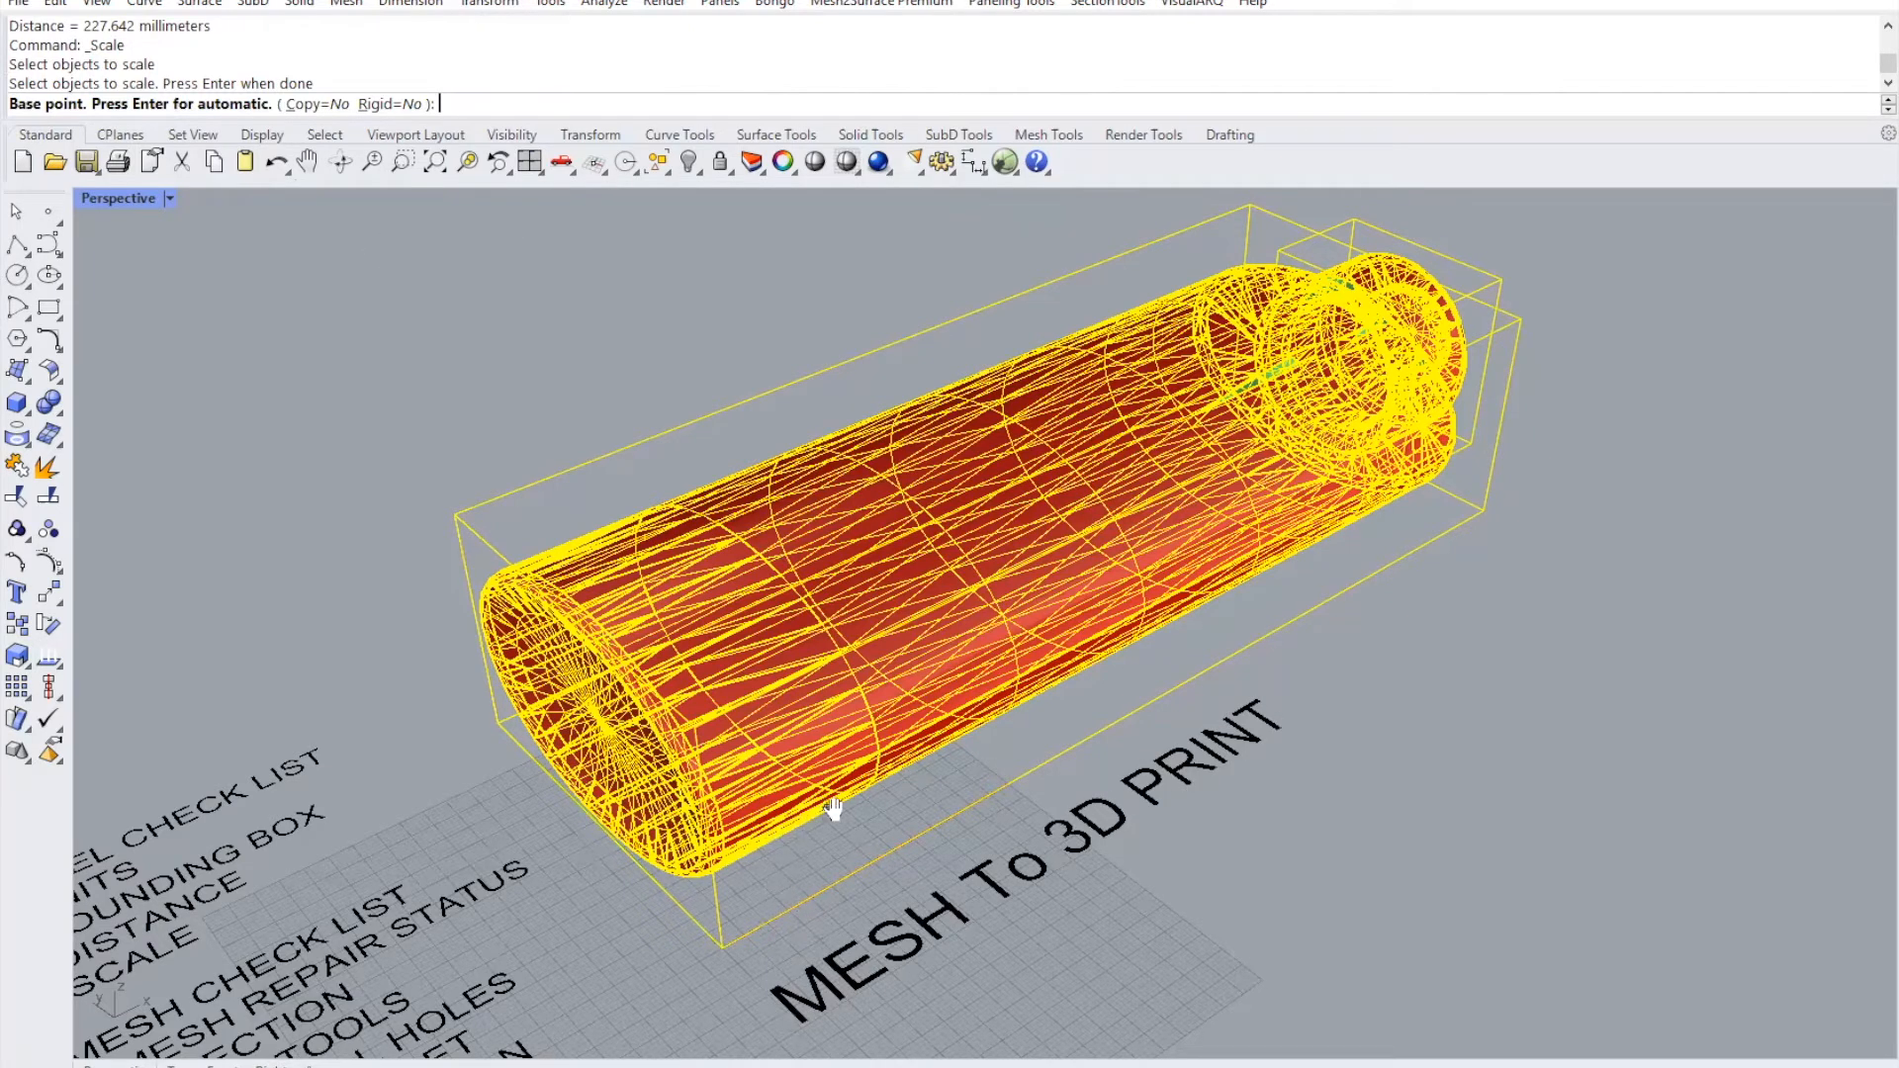
{"action": "right_click_drag", "start_coordinate": [830, 805], "coordinate": [768, 762], "text": "shift"}
{"action": "left_click", "coordinate": [641, 883]}
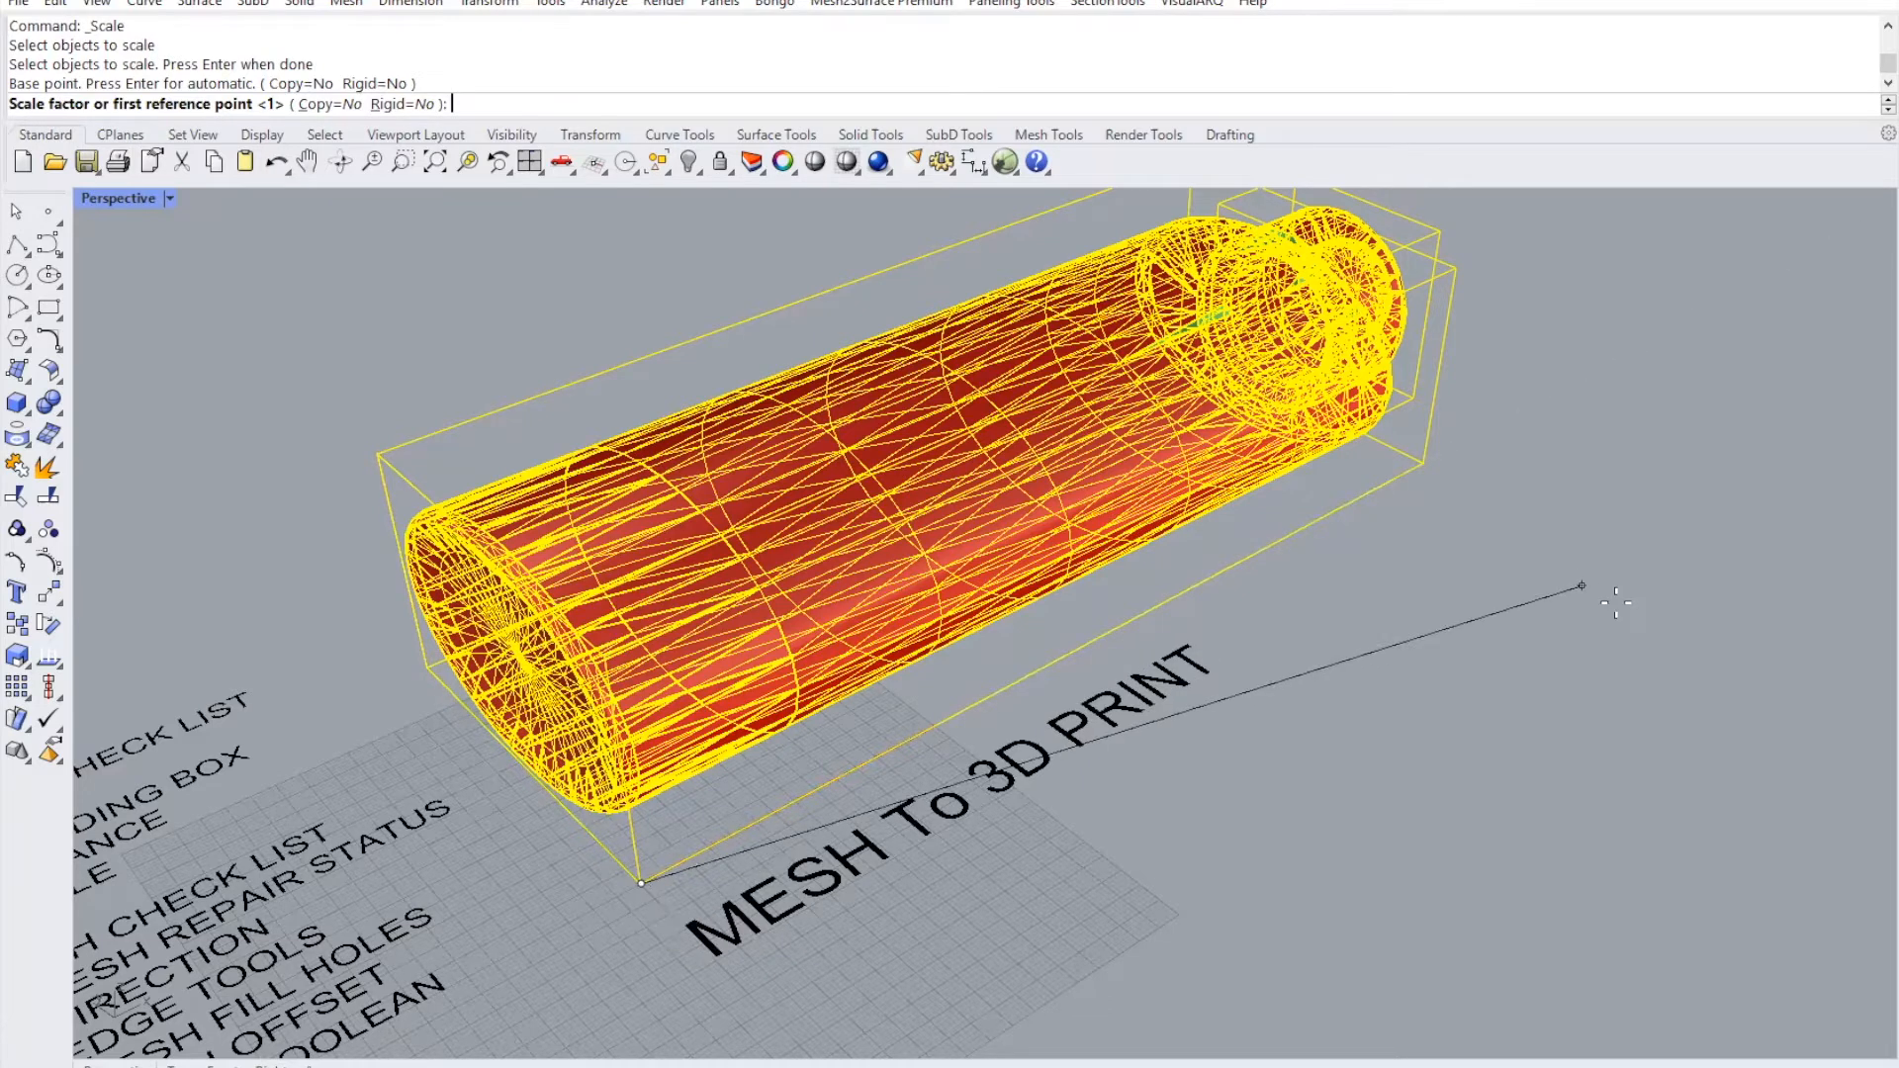
{"action": "right_click_drag", "start_coordinate": [1432, 476], "coordinate": [1118, 539]}
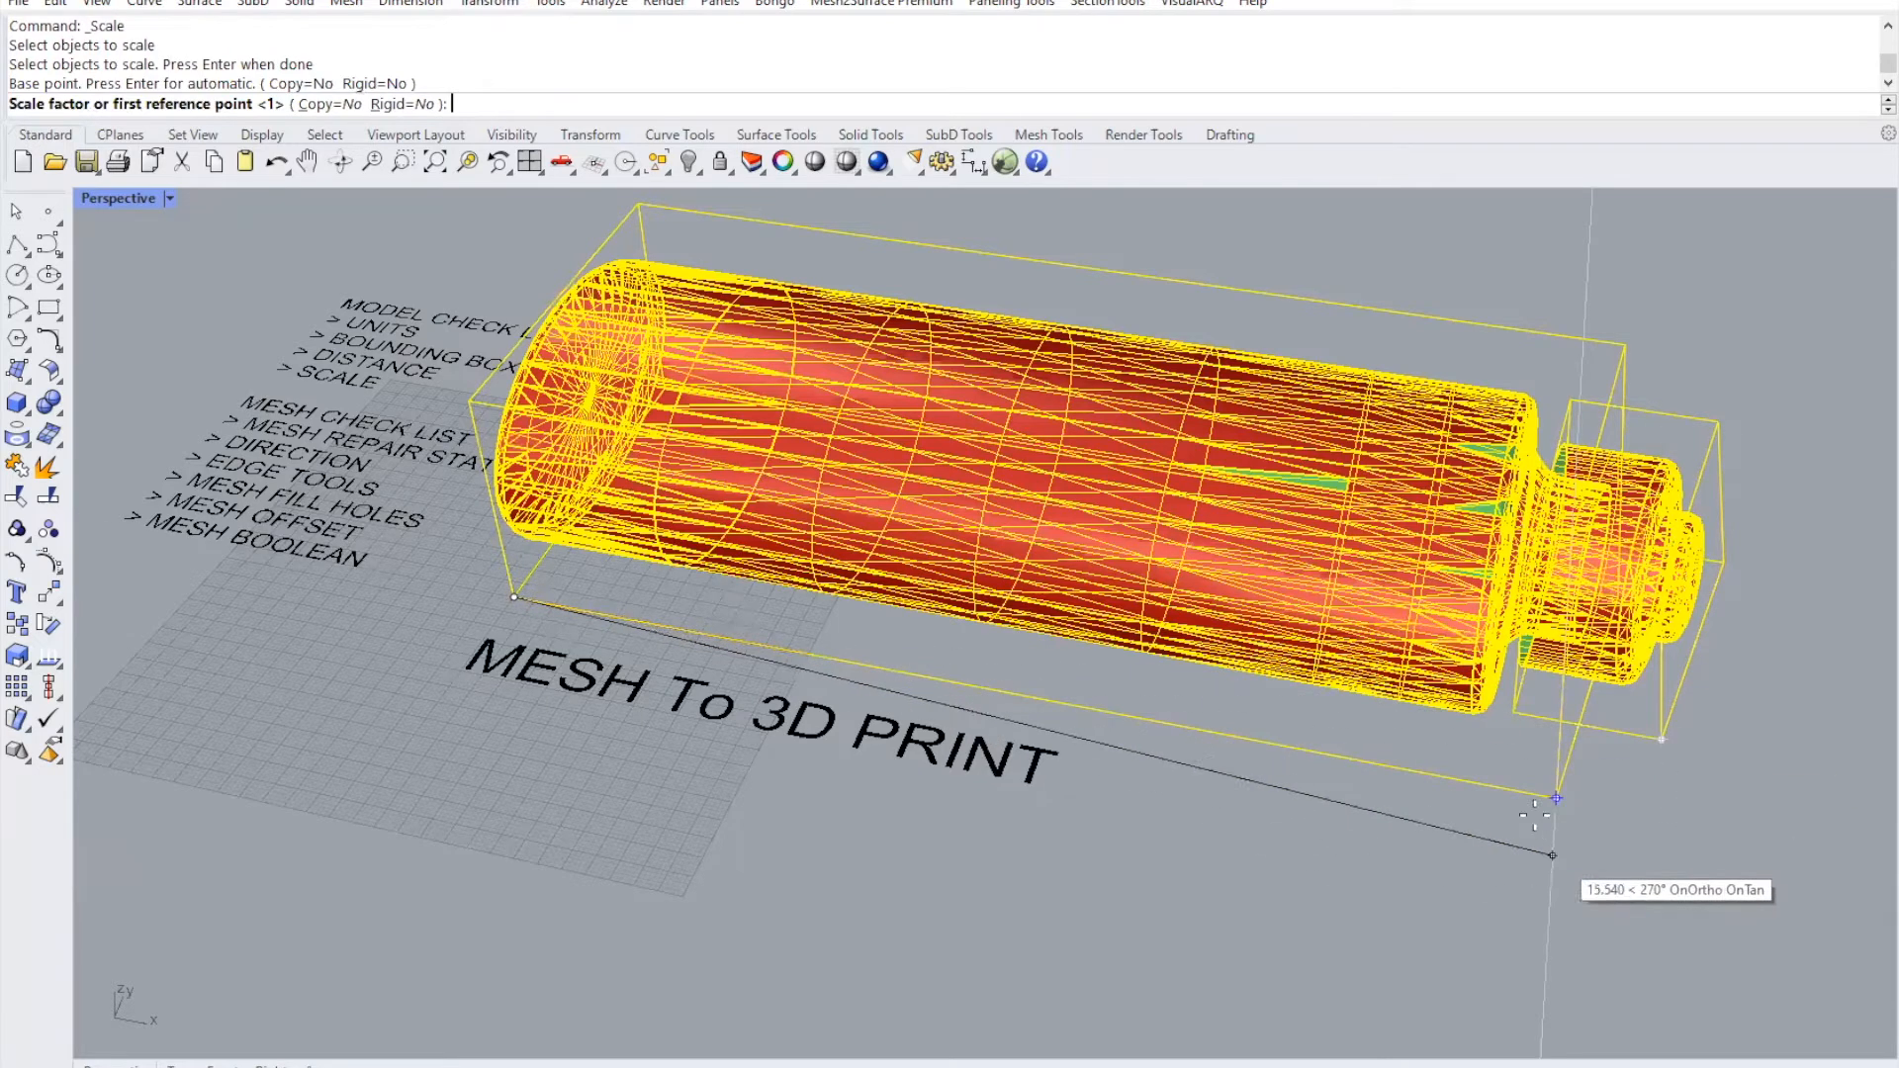
{"action": "right_click_drag", "start_coordinate": [1337, 930], "coordinate": [1423, 923]}
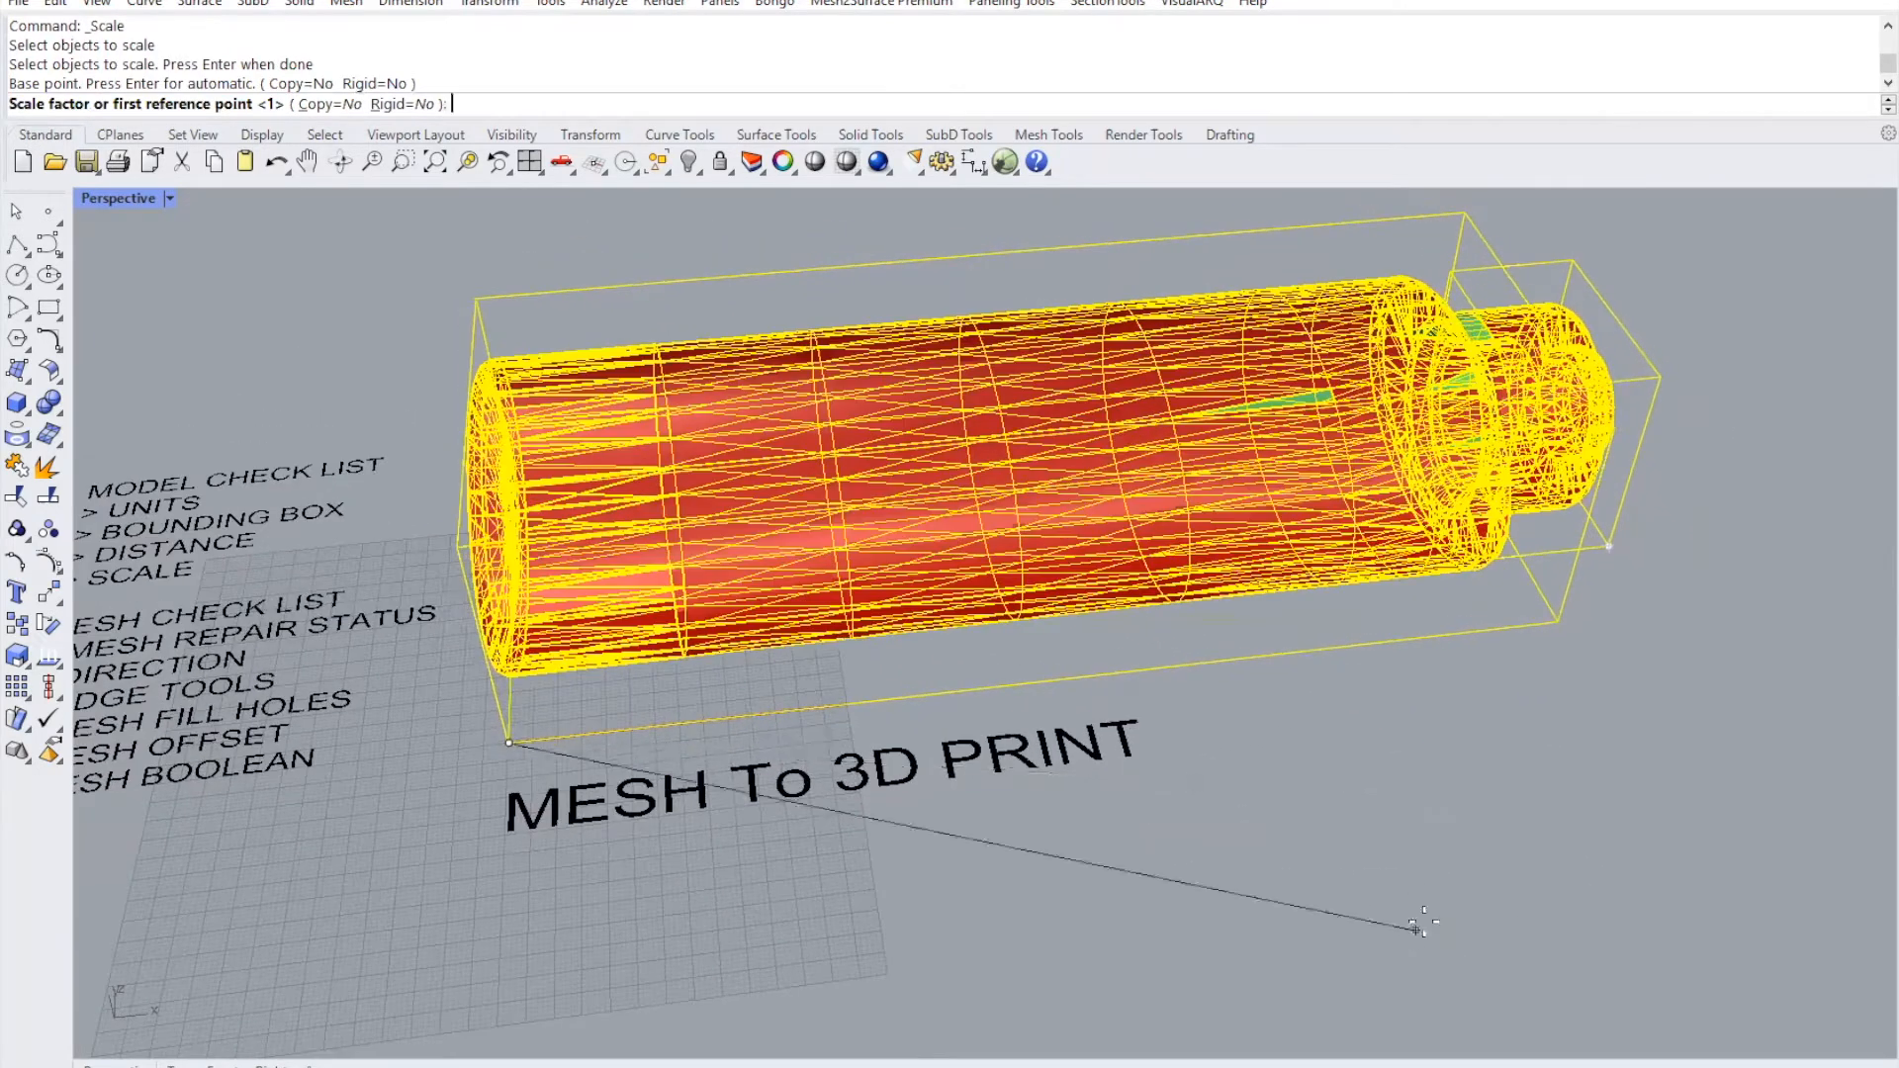
{"action": "left_click", "coordinate": [1560, 625]}
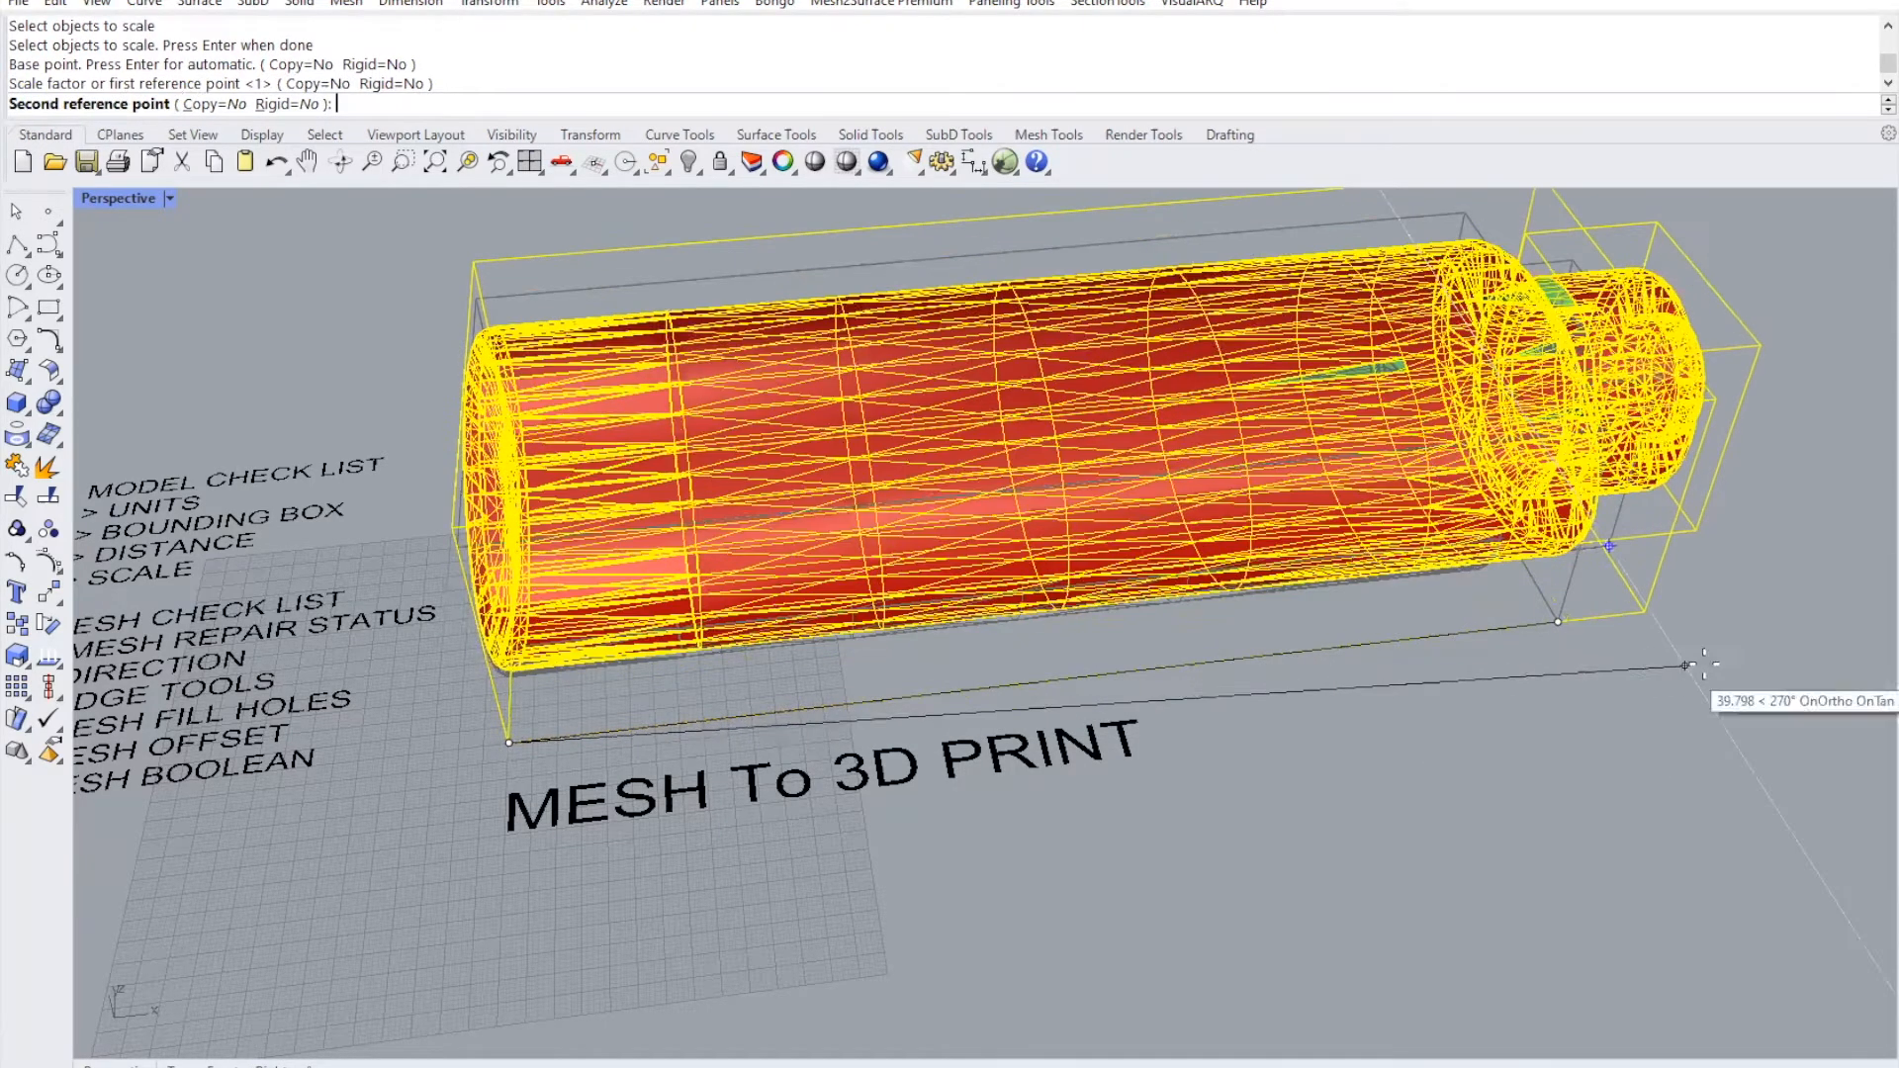
{"action": "type", "text": "200"}
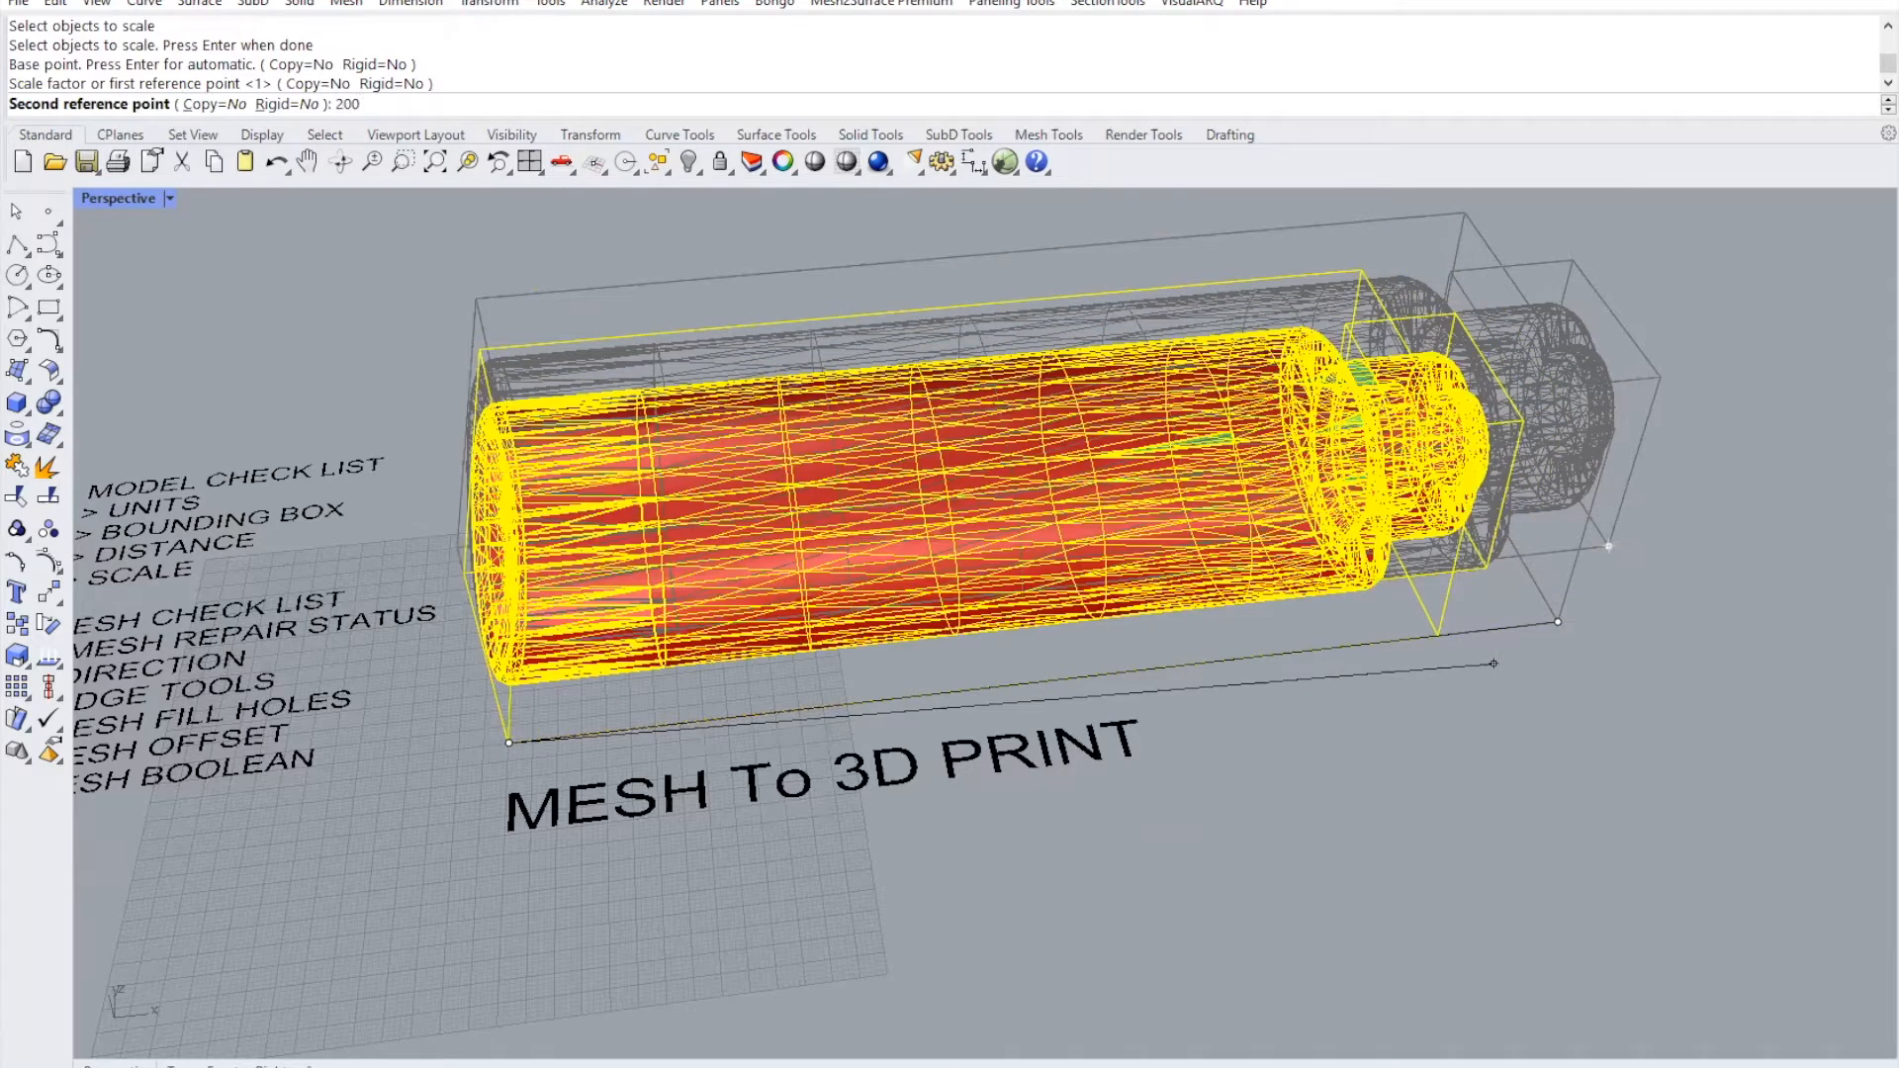
{"action": "key", "text": "Return"}
{"action": "right_click_drag", "start_coordinate": [1011, 666], "coordinate": [890, 692]}
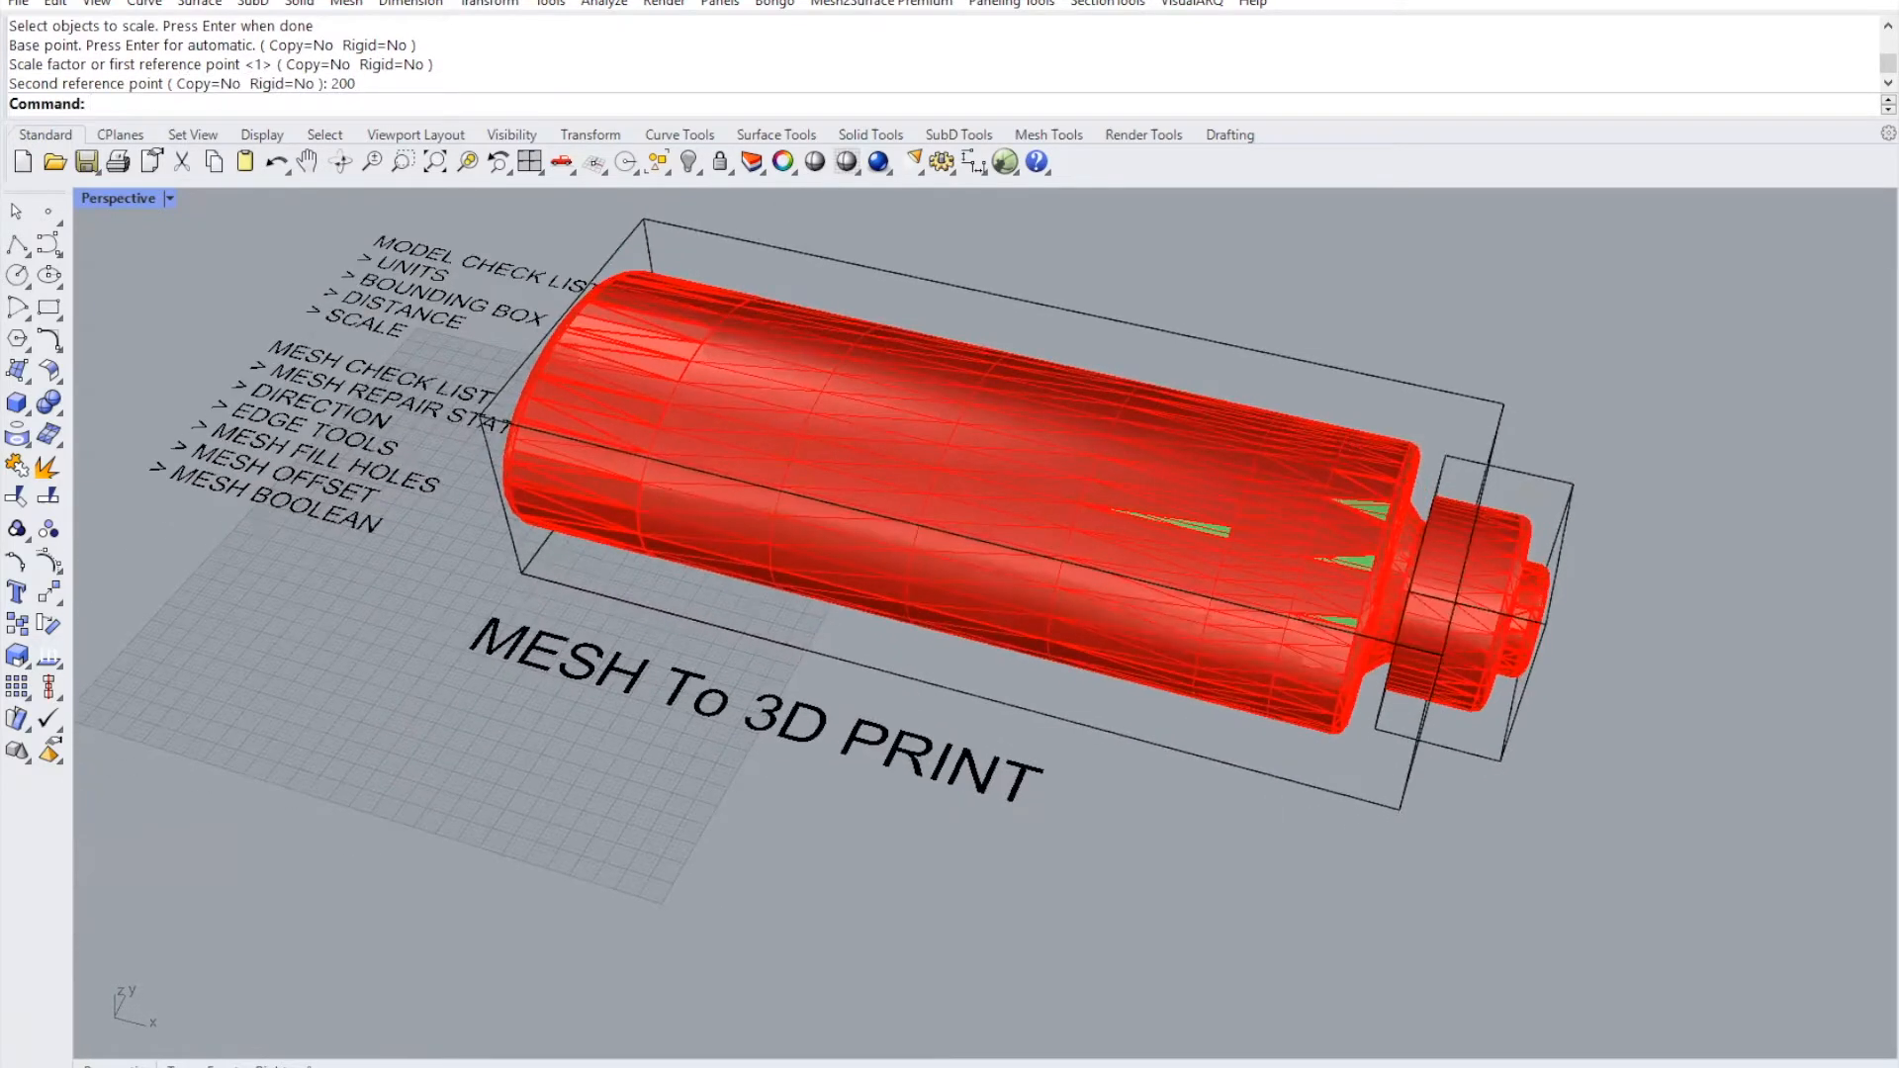
- Measure the scaled bottle body's bounding box along its long lower edge, from corner to corner
{"action": "left_click", "coordinate": [603, 4]}
{"action": "left_click", "coordinate": [638, 215]}
{"action": "left_click", "coordinate": [521, 574]}
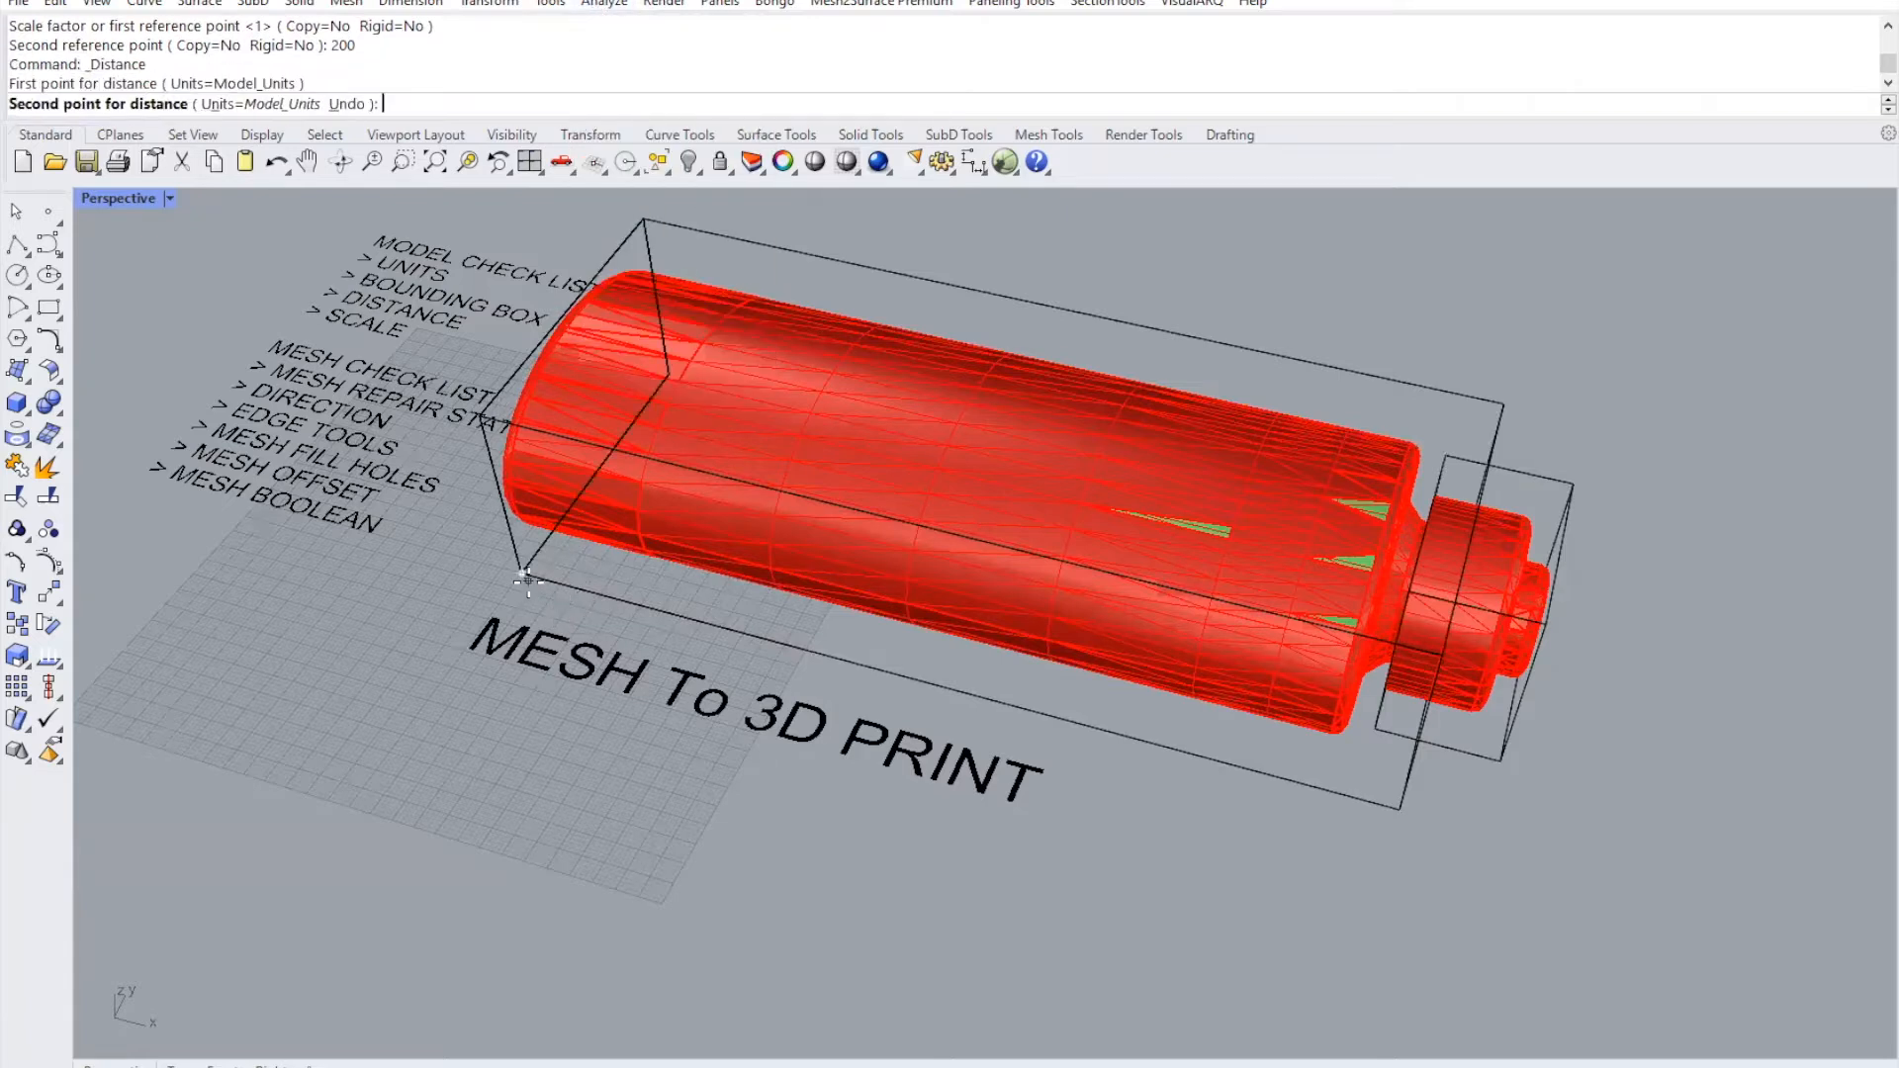
{"action": "left_click", "coordinate": [1404, 812]}
- Measure the short lower edge of the body's bounding box at the bottle's base end
{"action": "right_click_drag", "start_coordinate": [585, 673], "coordinate": [742, 310]}
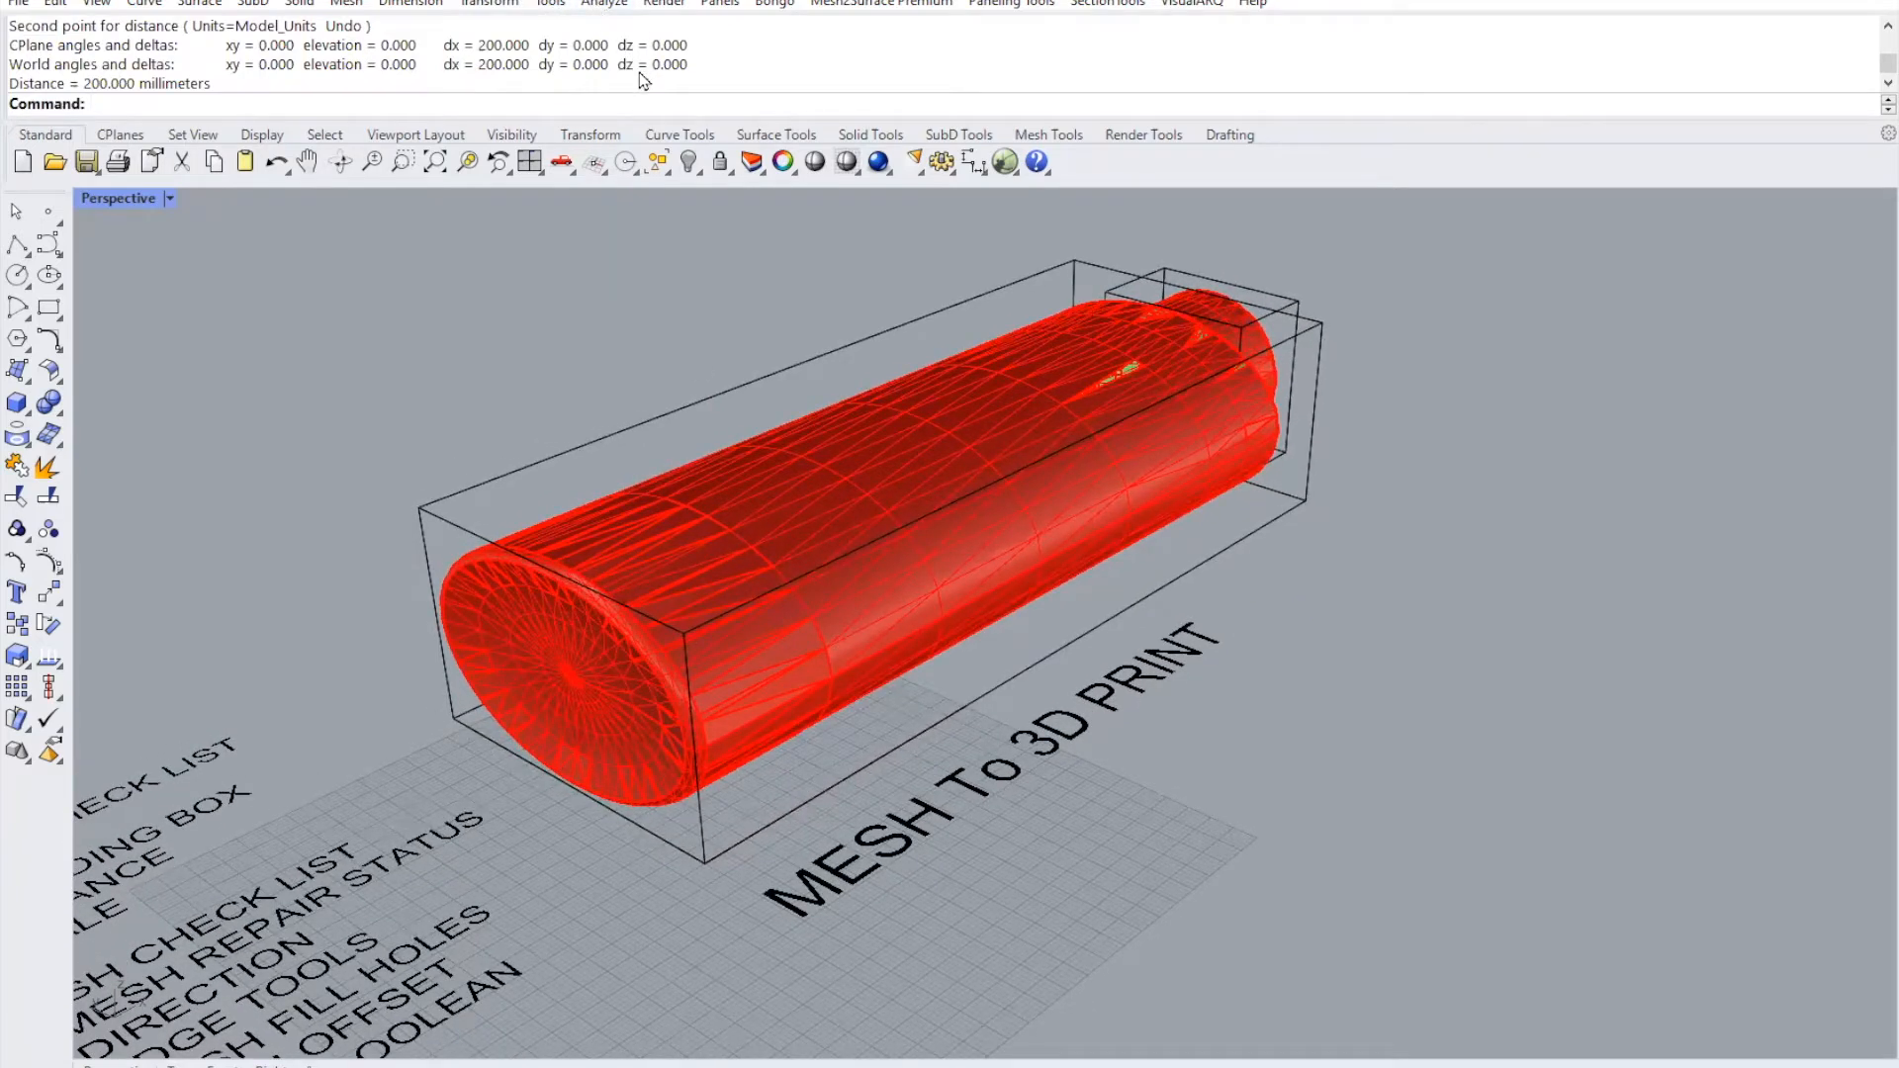
{"action": "key", "text": "Return"}
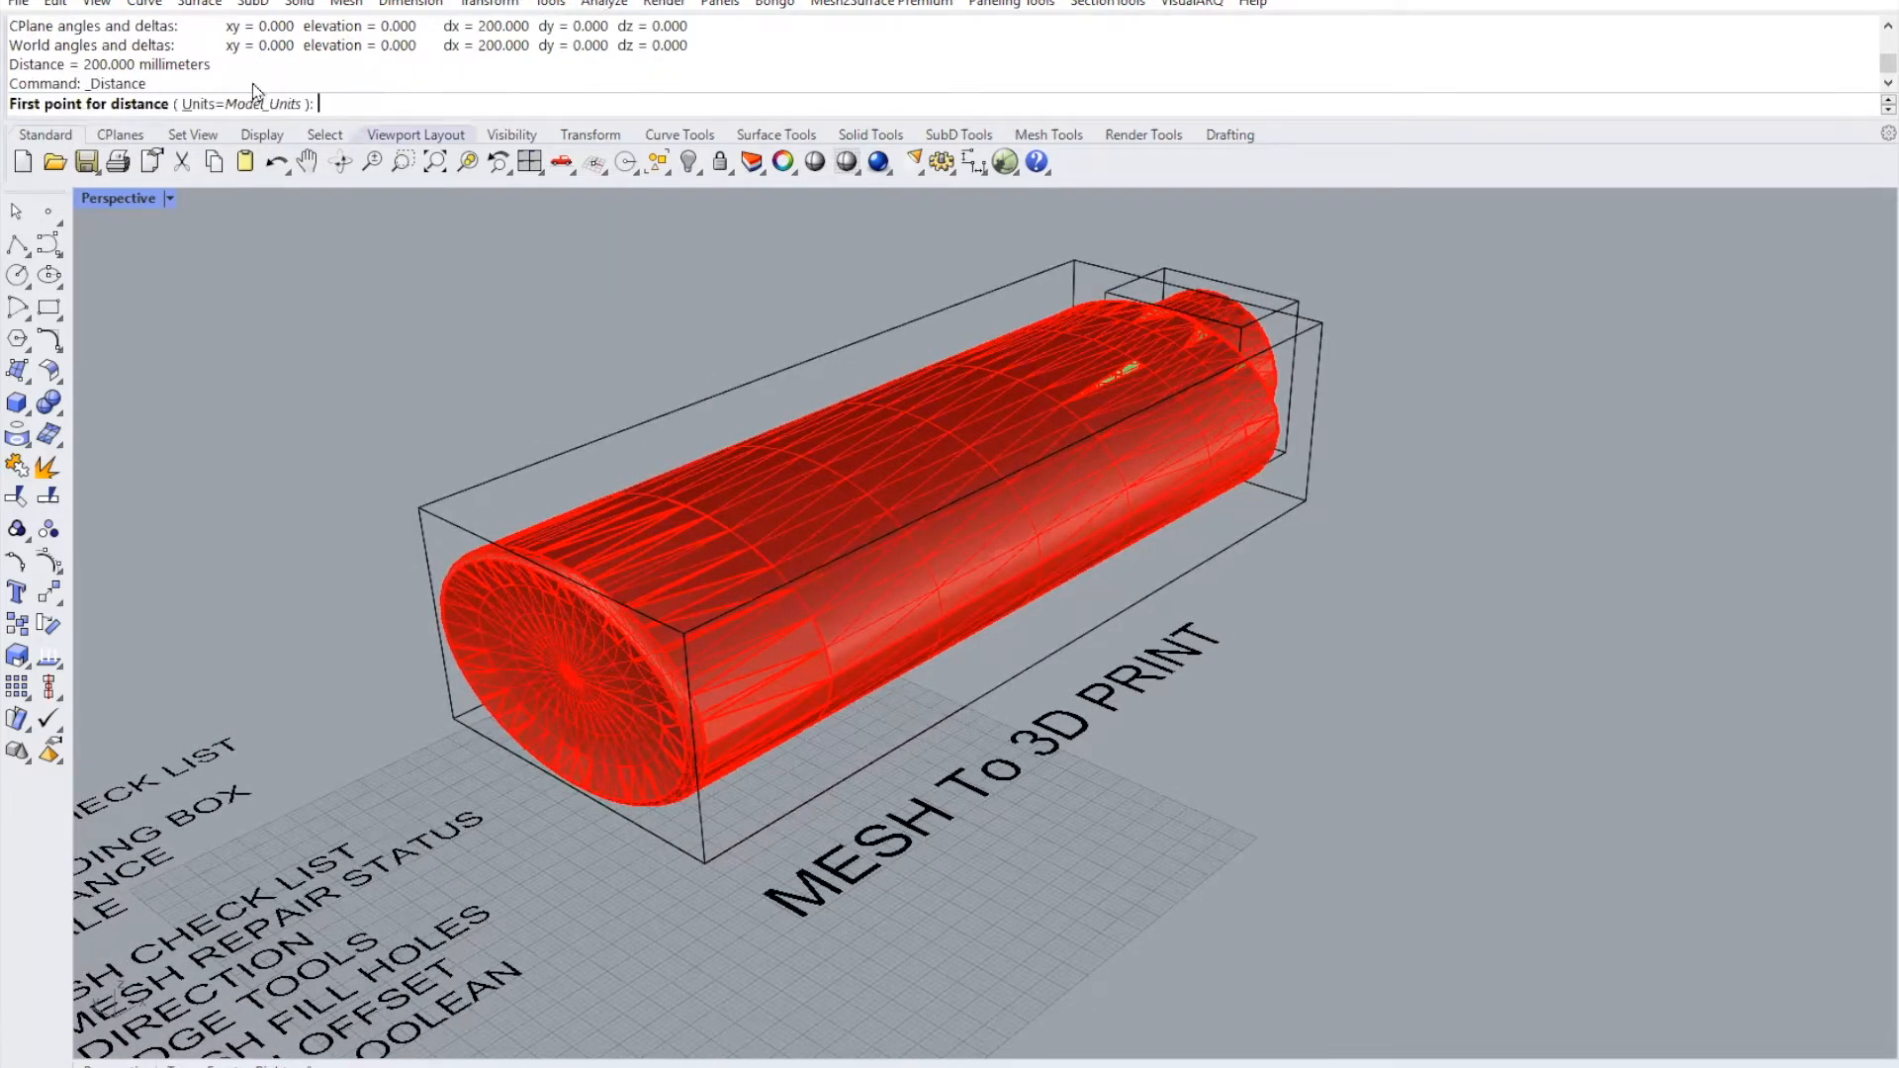
{"action": "left_click", "coordinate": [442, 734]}
{"action": "left_click", "coordinate": [703, 876]}
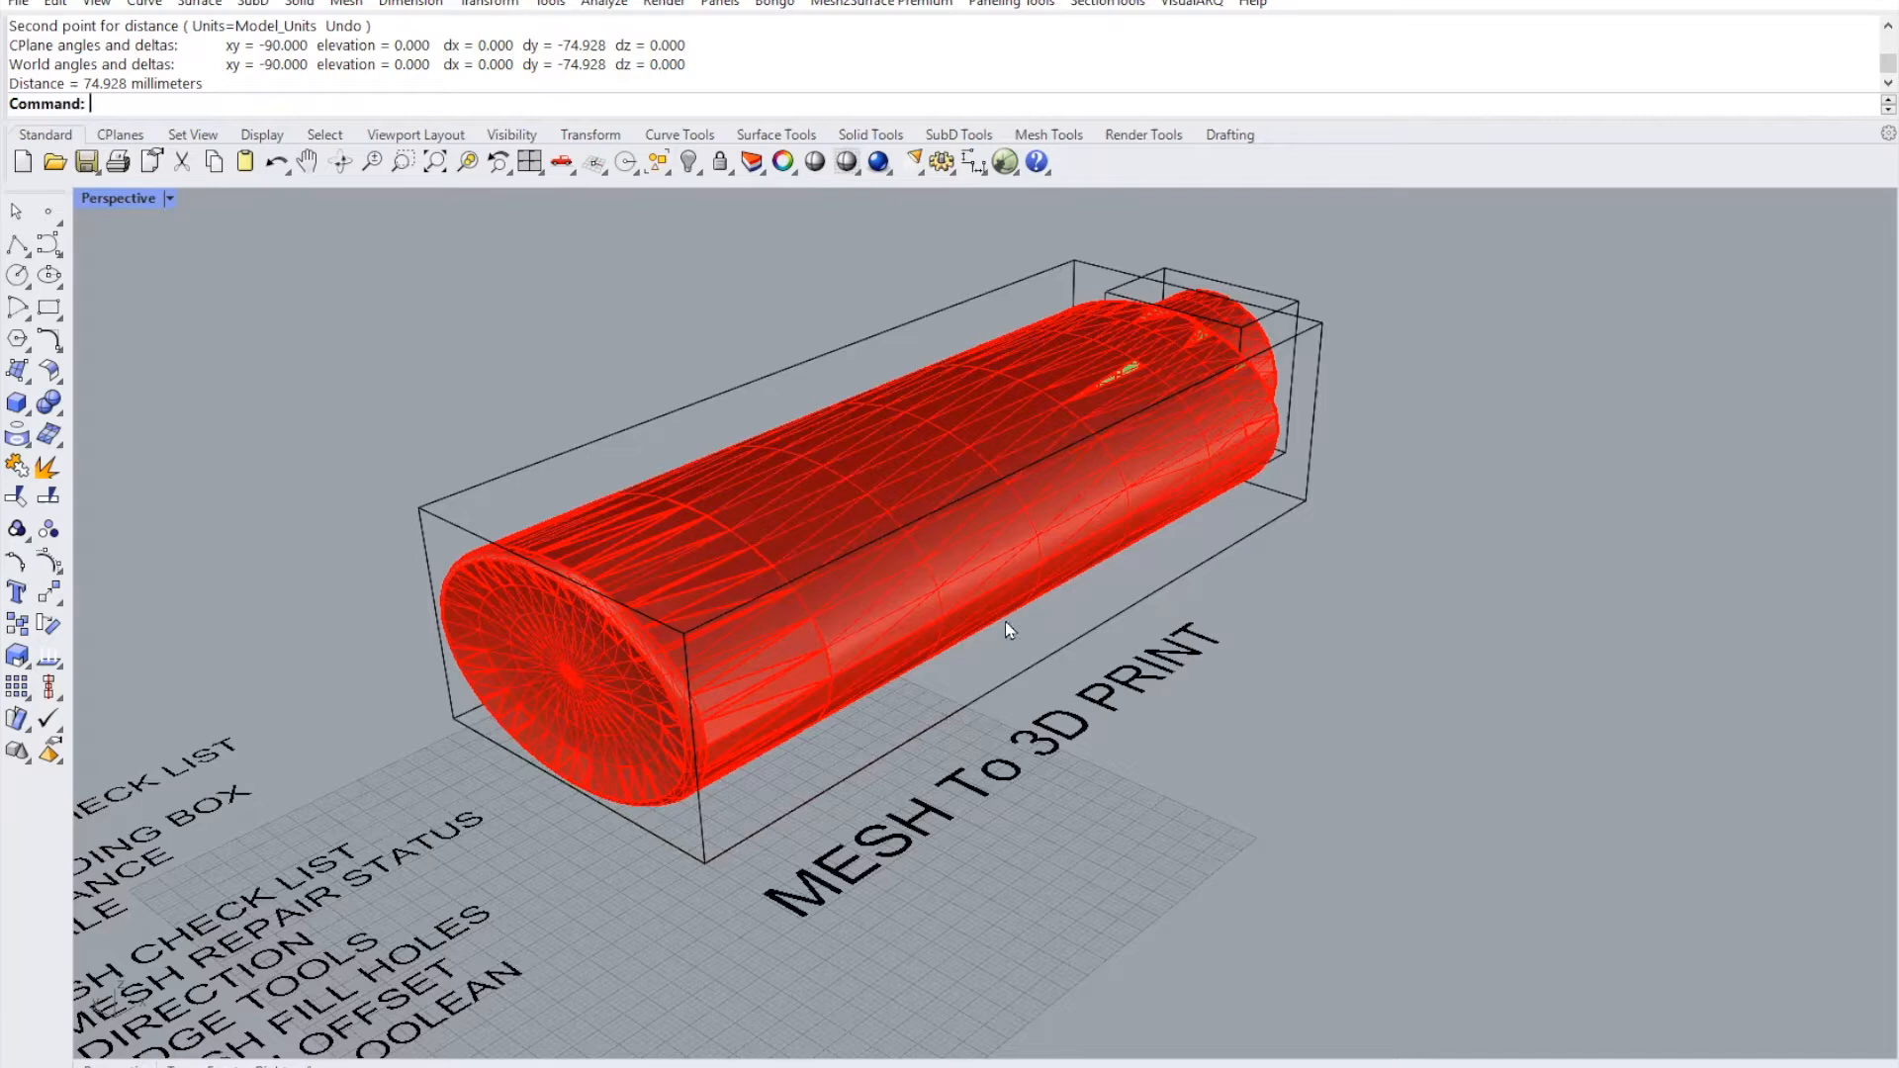
- Scale the bottle, cap and bounding boxes in 1-D from the body box's lower base corner, using its short base edge as reference and 75 mm as new length
{"action": "right_click_drag", "start_coordinate": [1167, 657], "coordinate": [1108, 655]}
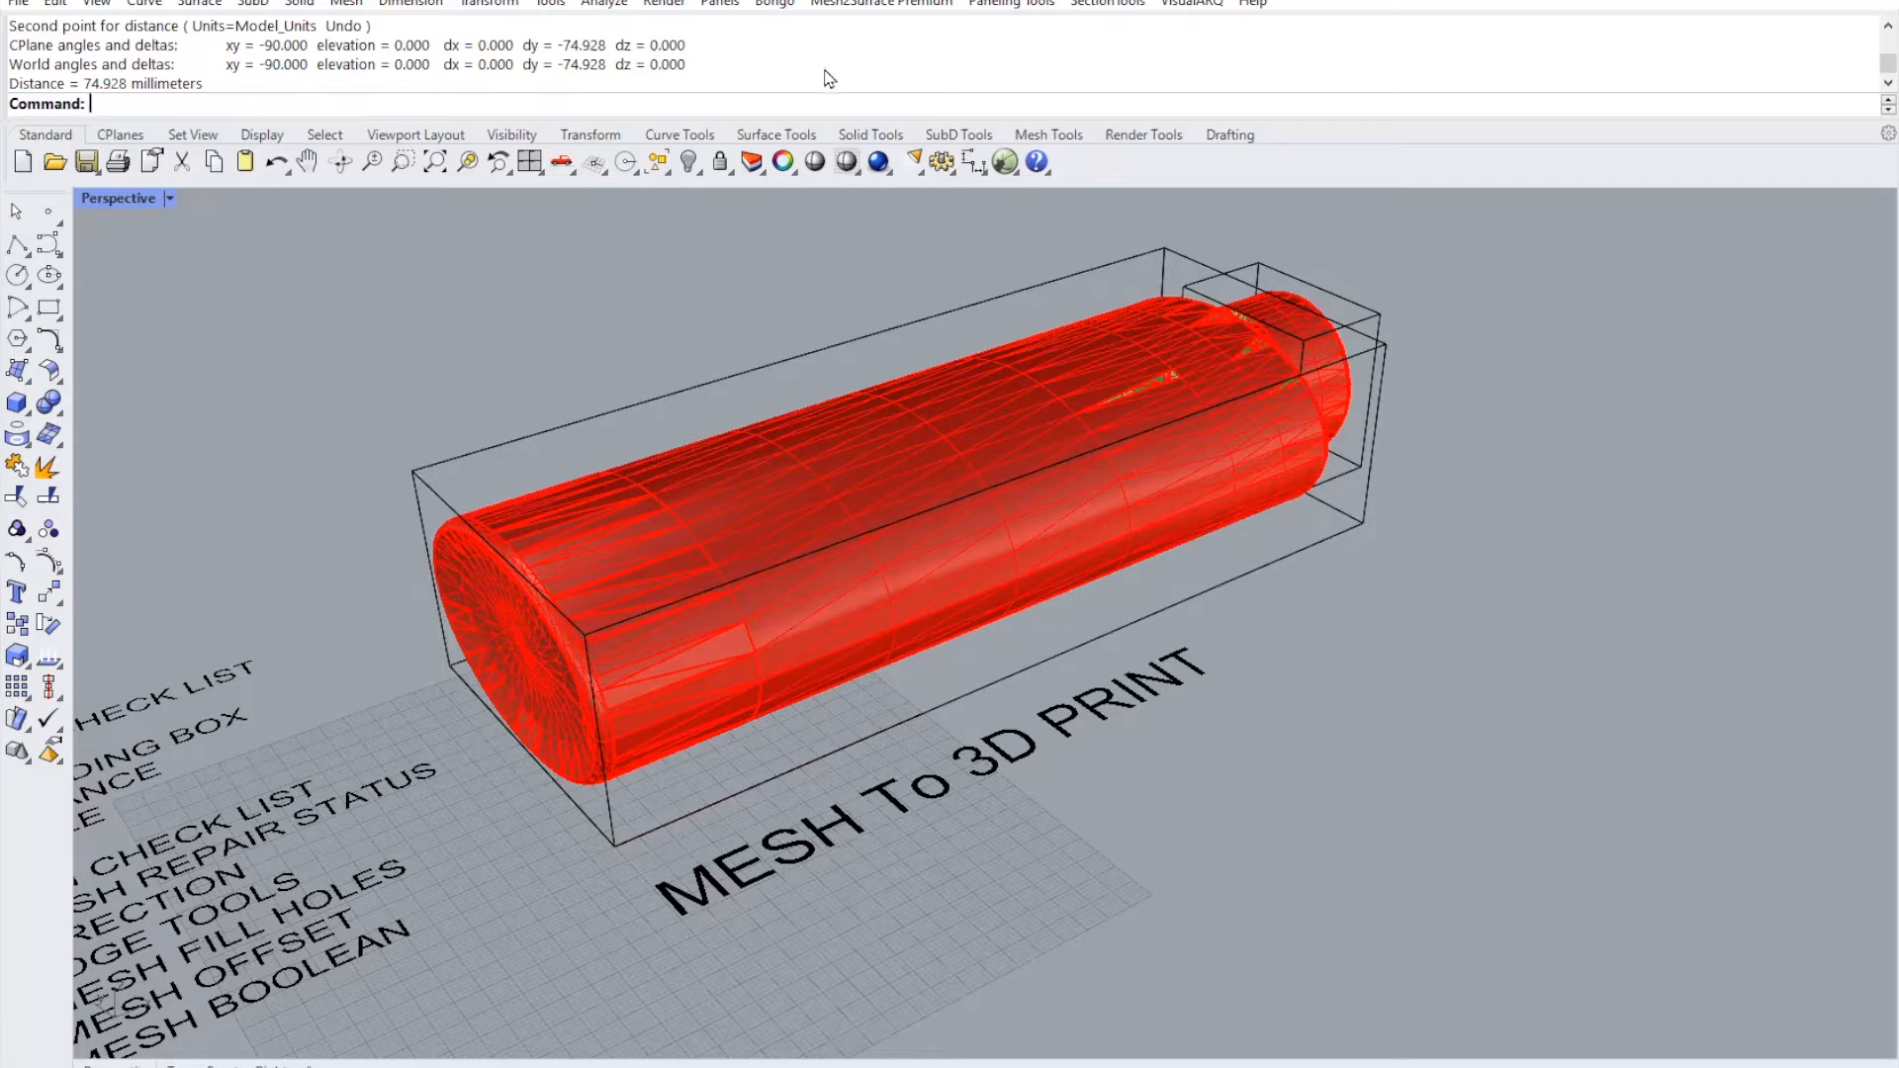
{"action": "left_click", "coordinate": [605, 4]}
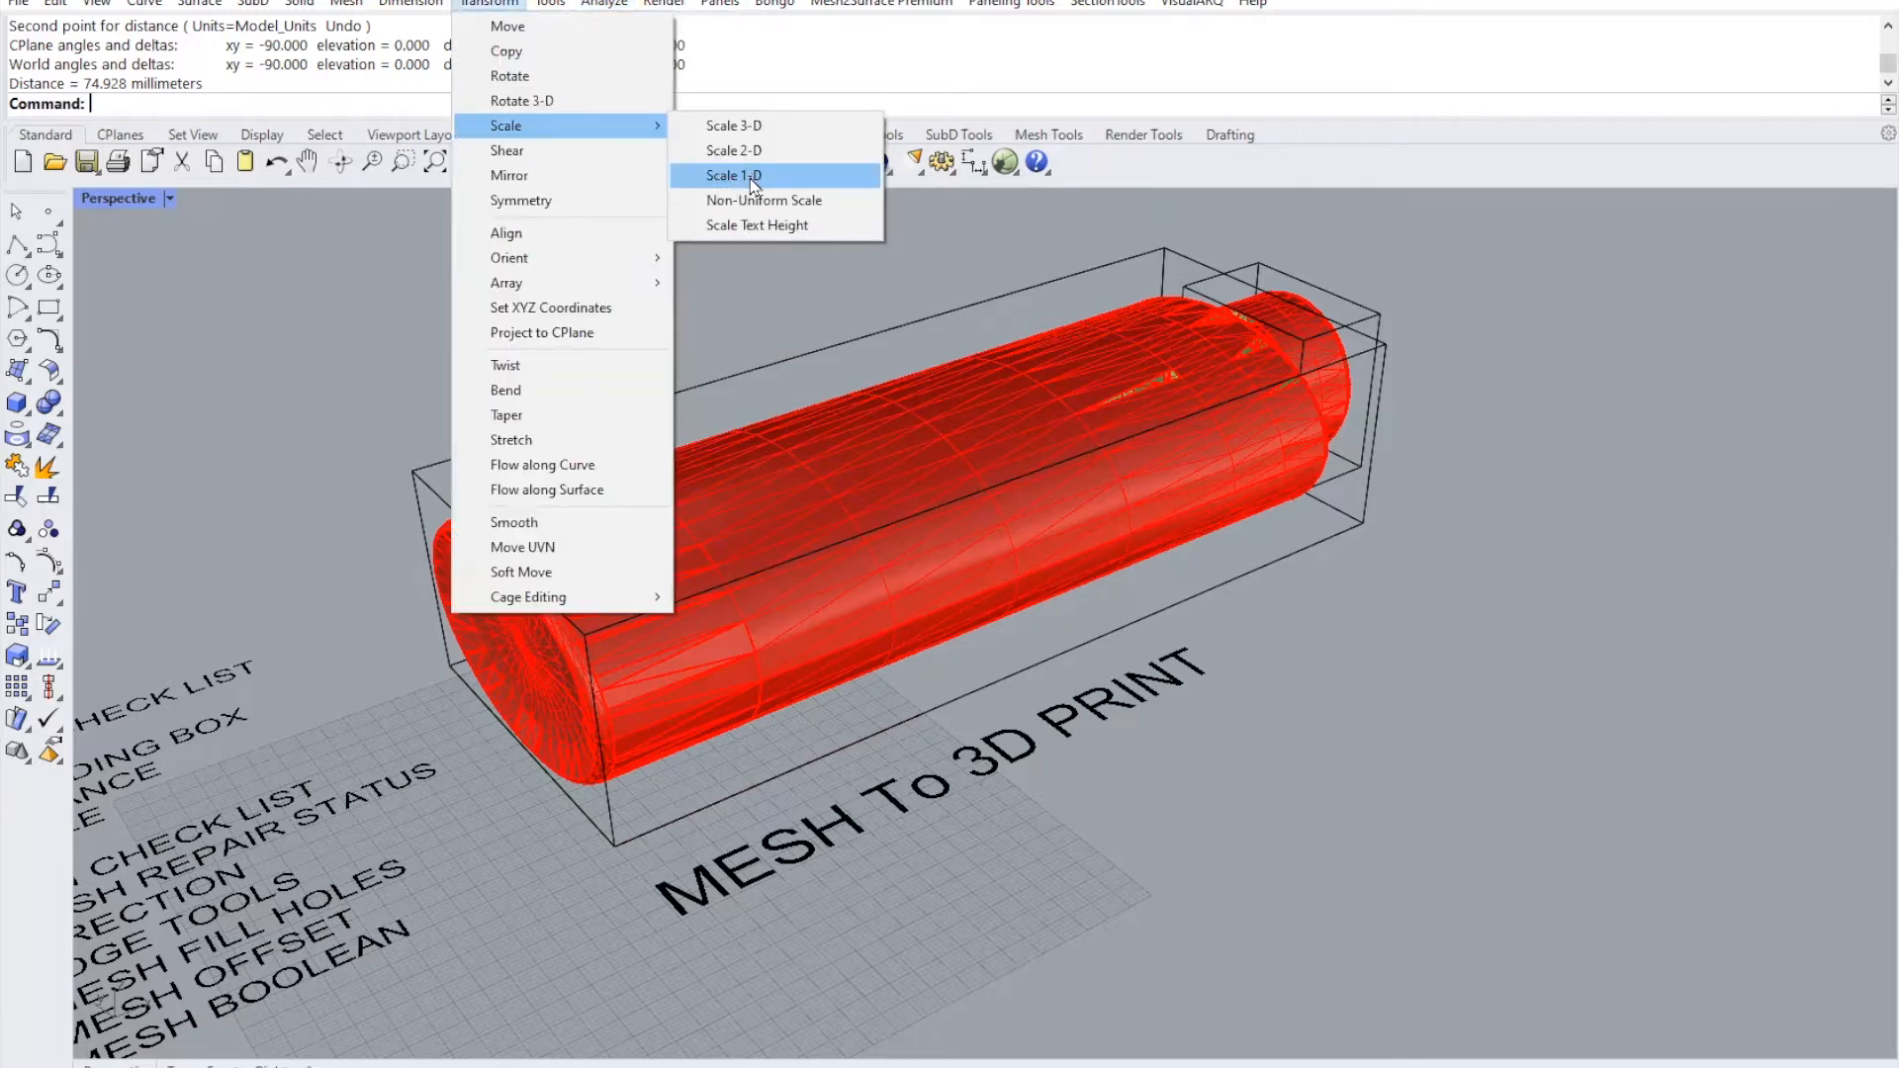
{"action": "left_click", "coordinate": [765, 178]}
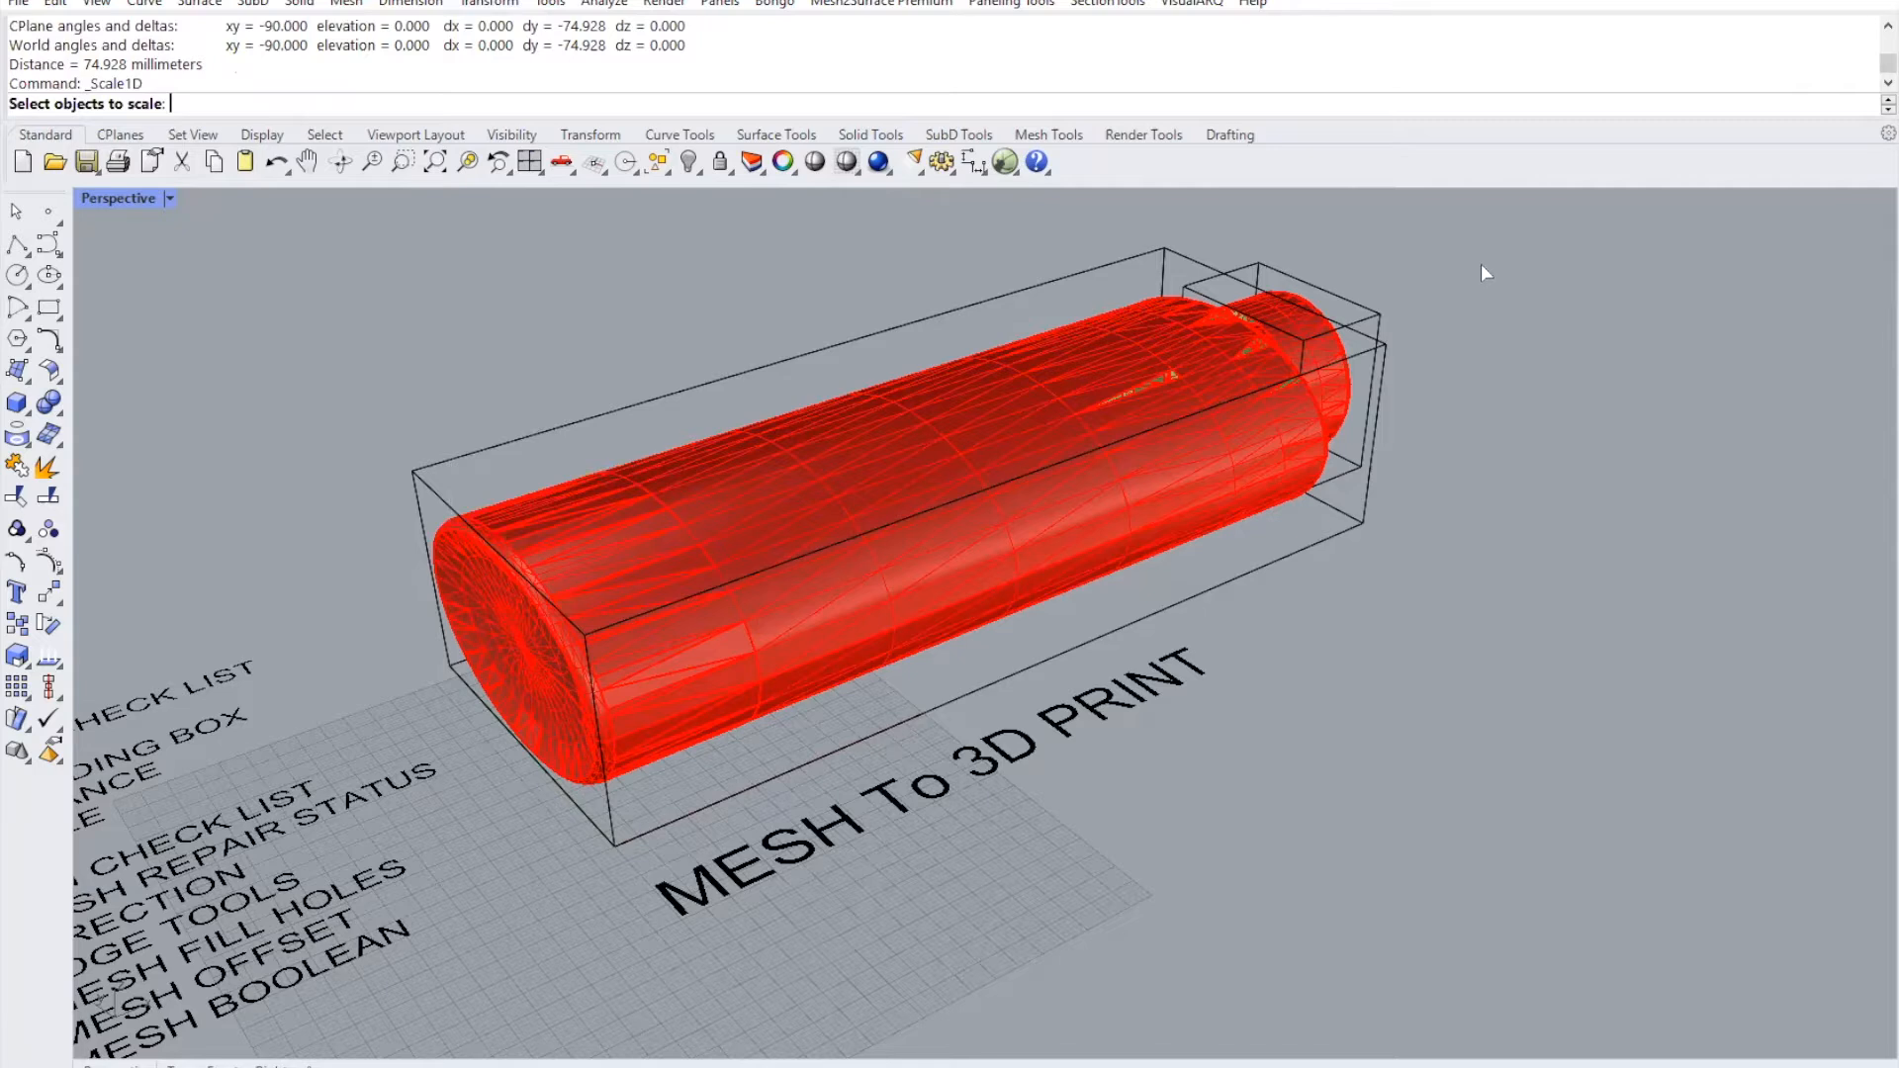
{"action": "left_click", "coordinate": [1134, 482]}
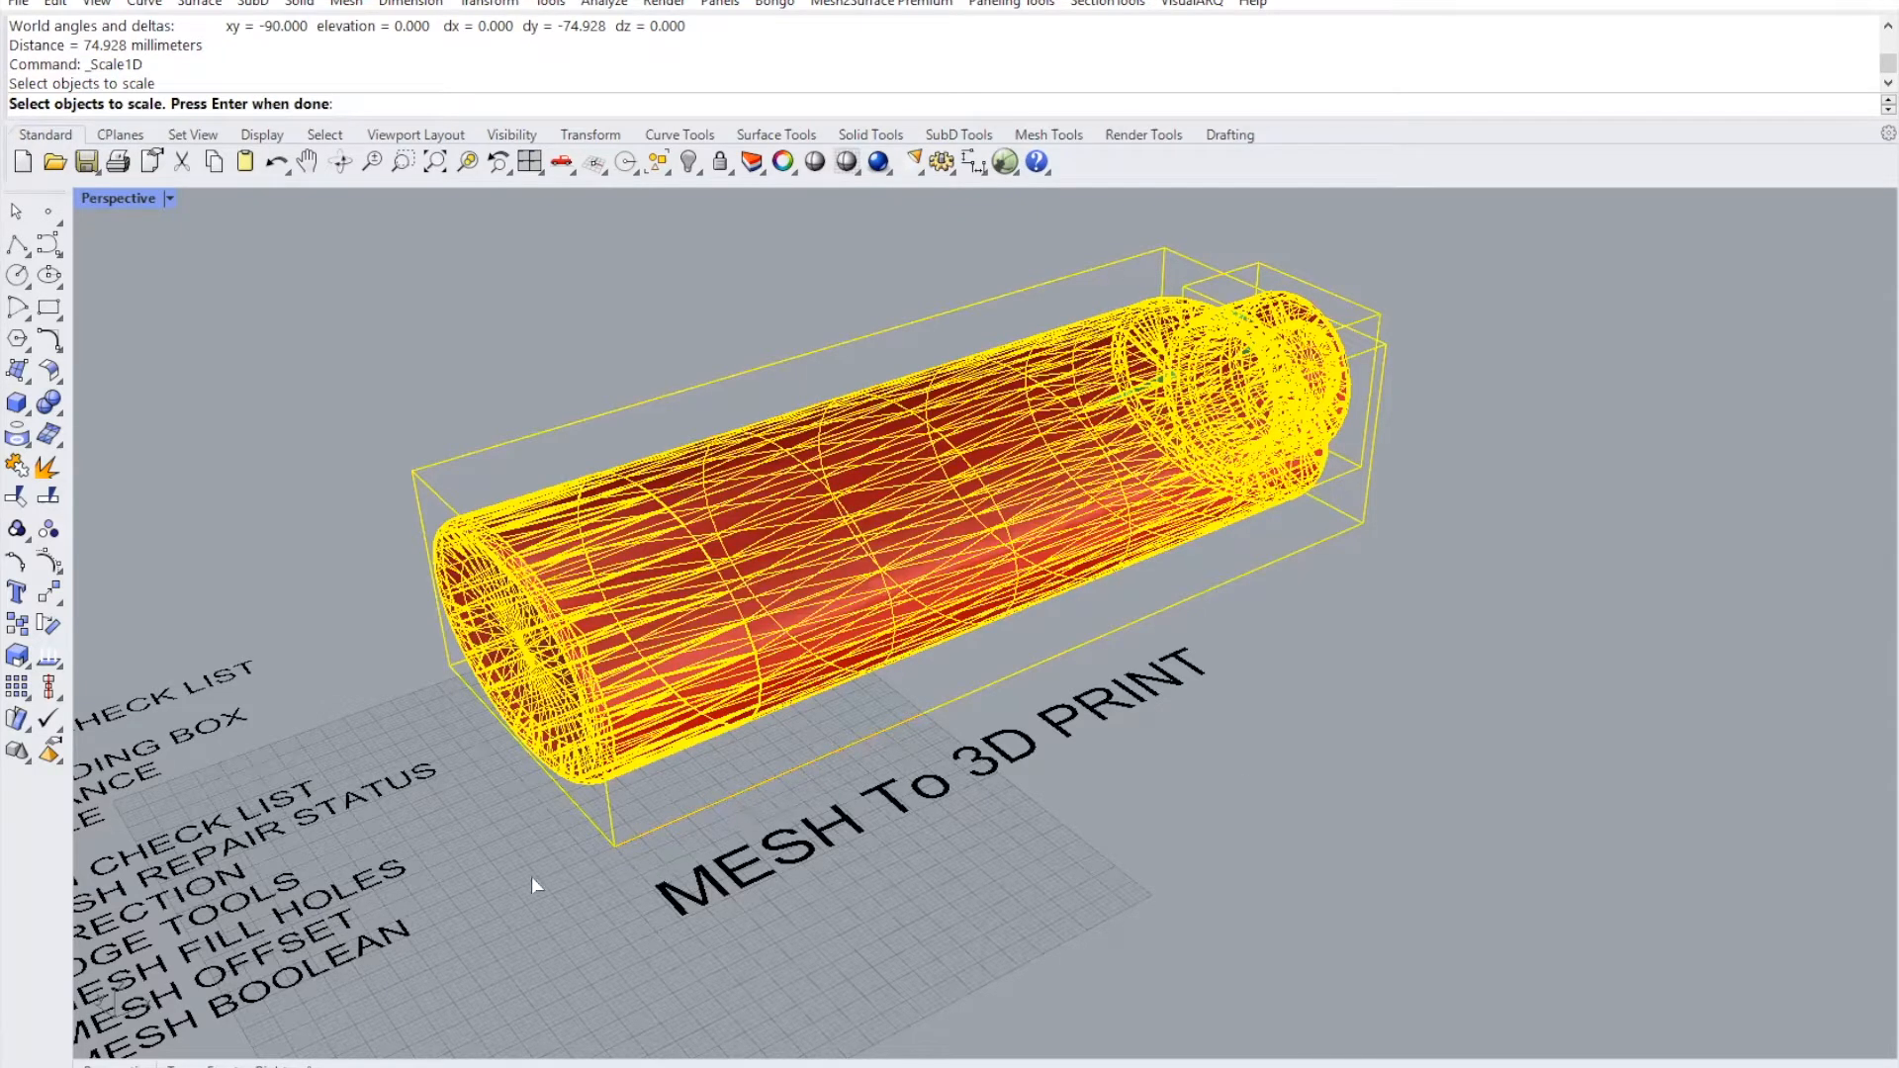
{"action": "key", "text": "Return"}
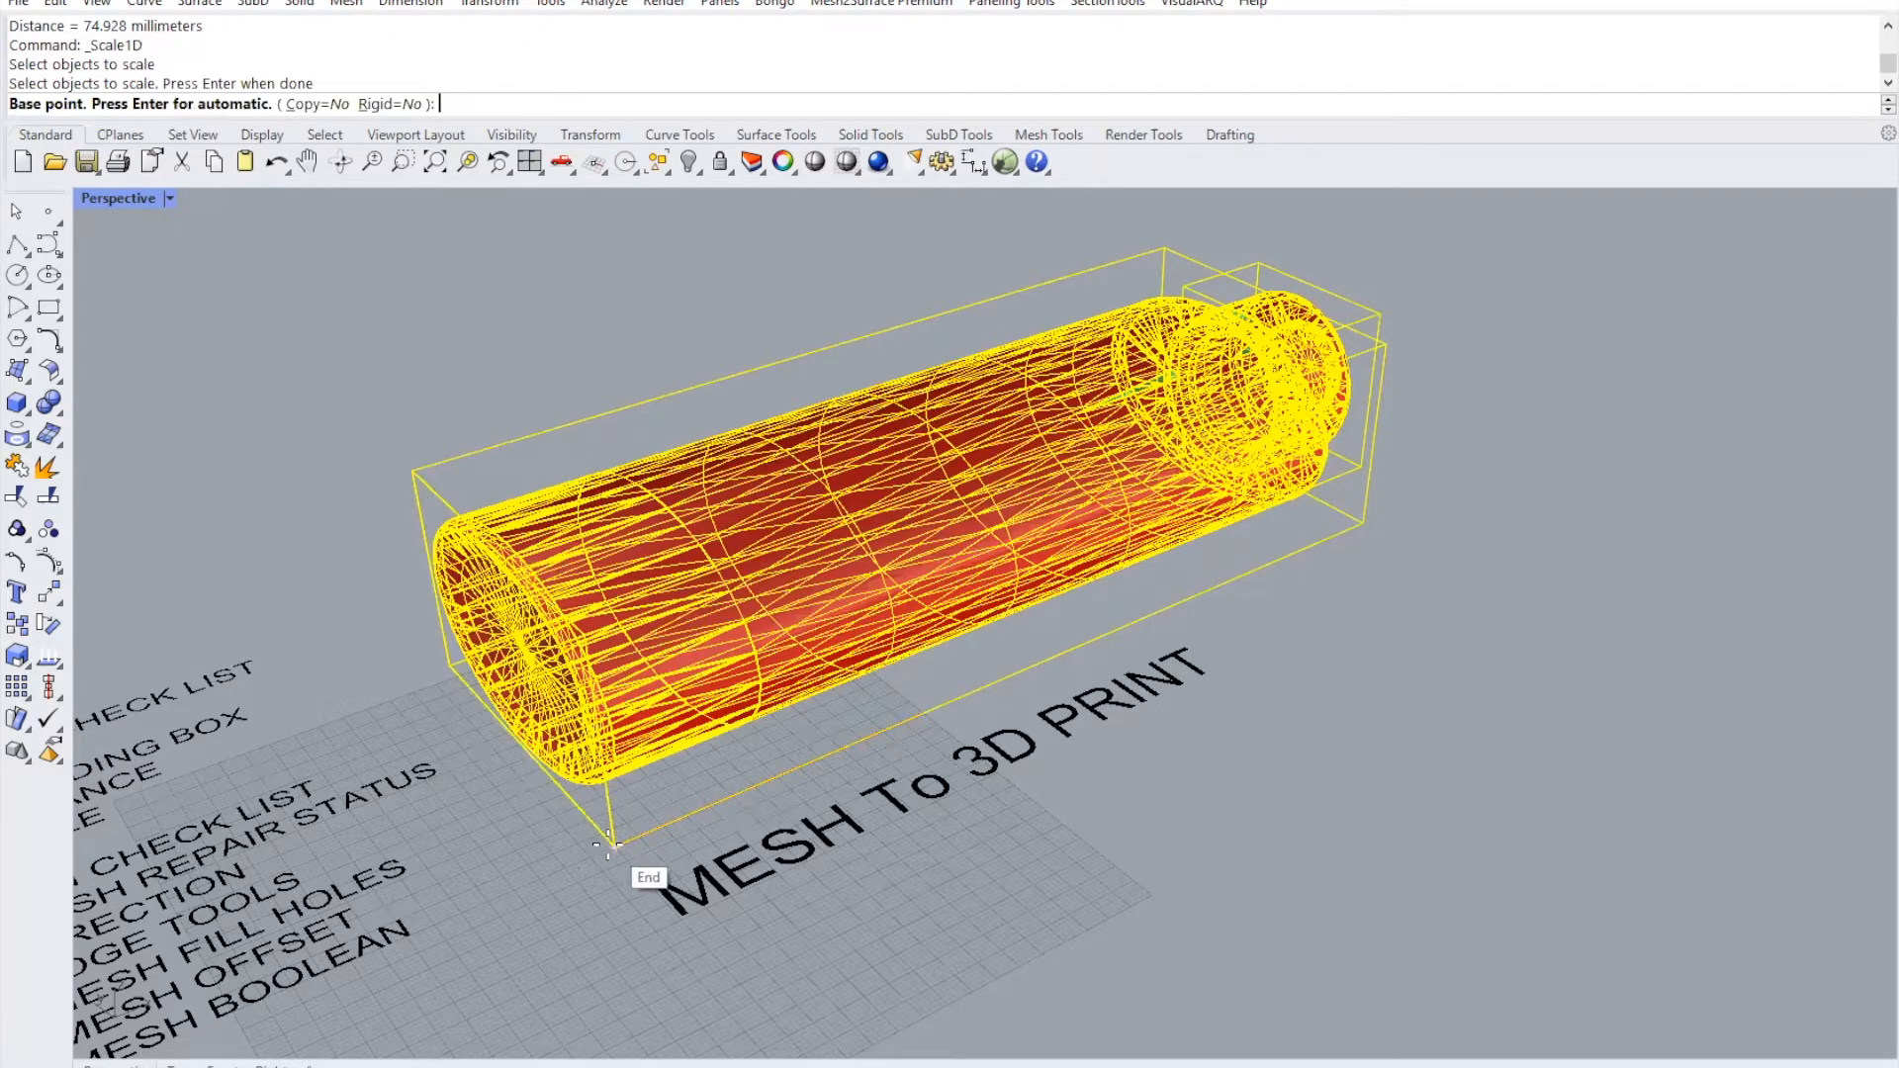
{"action": "left_click", "coordinate": [608, 846]}
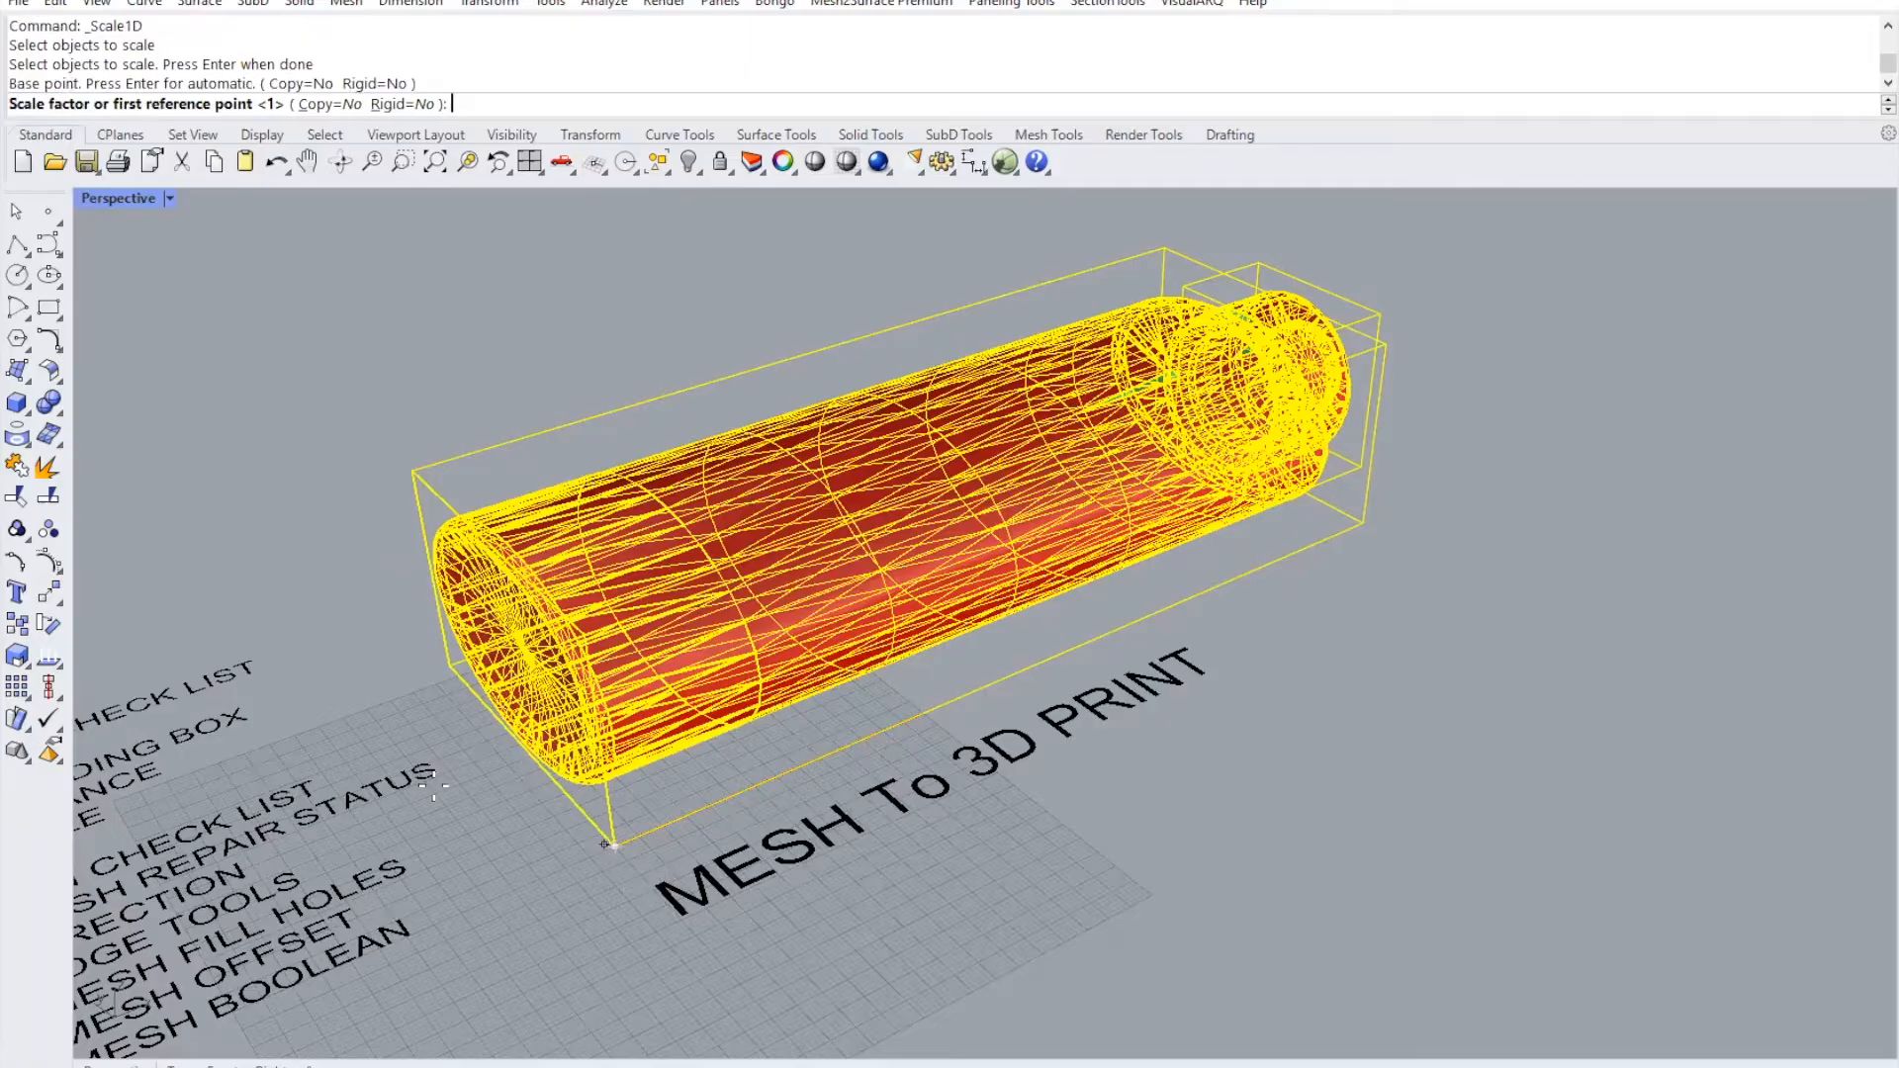
{"action": "left_click", "coordinate": [450, 665]}
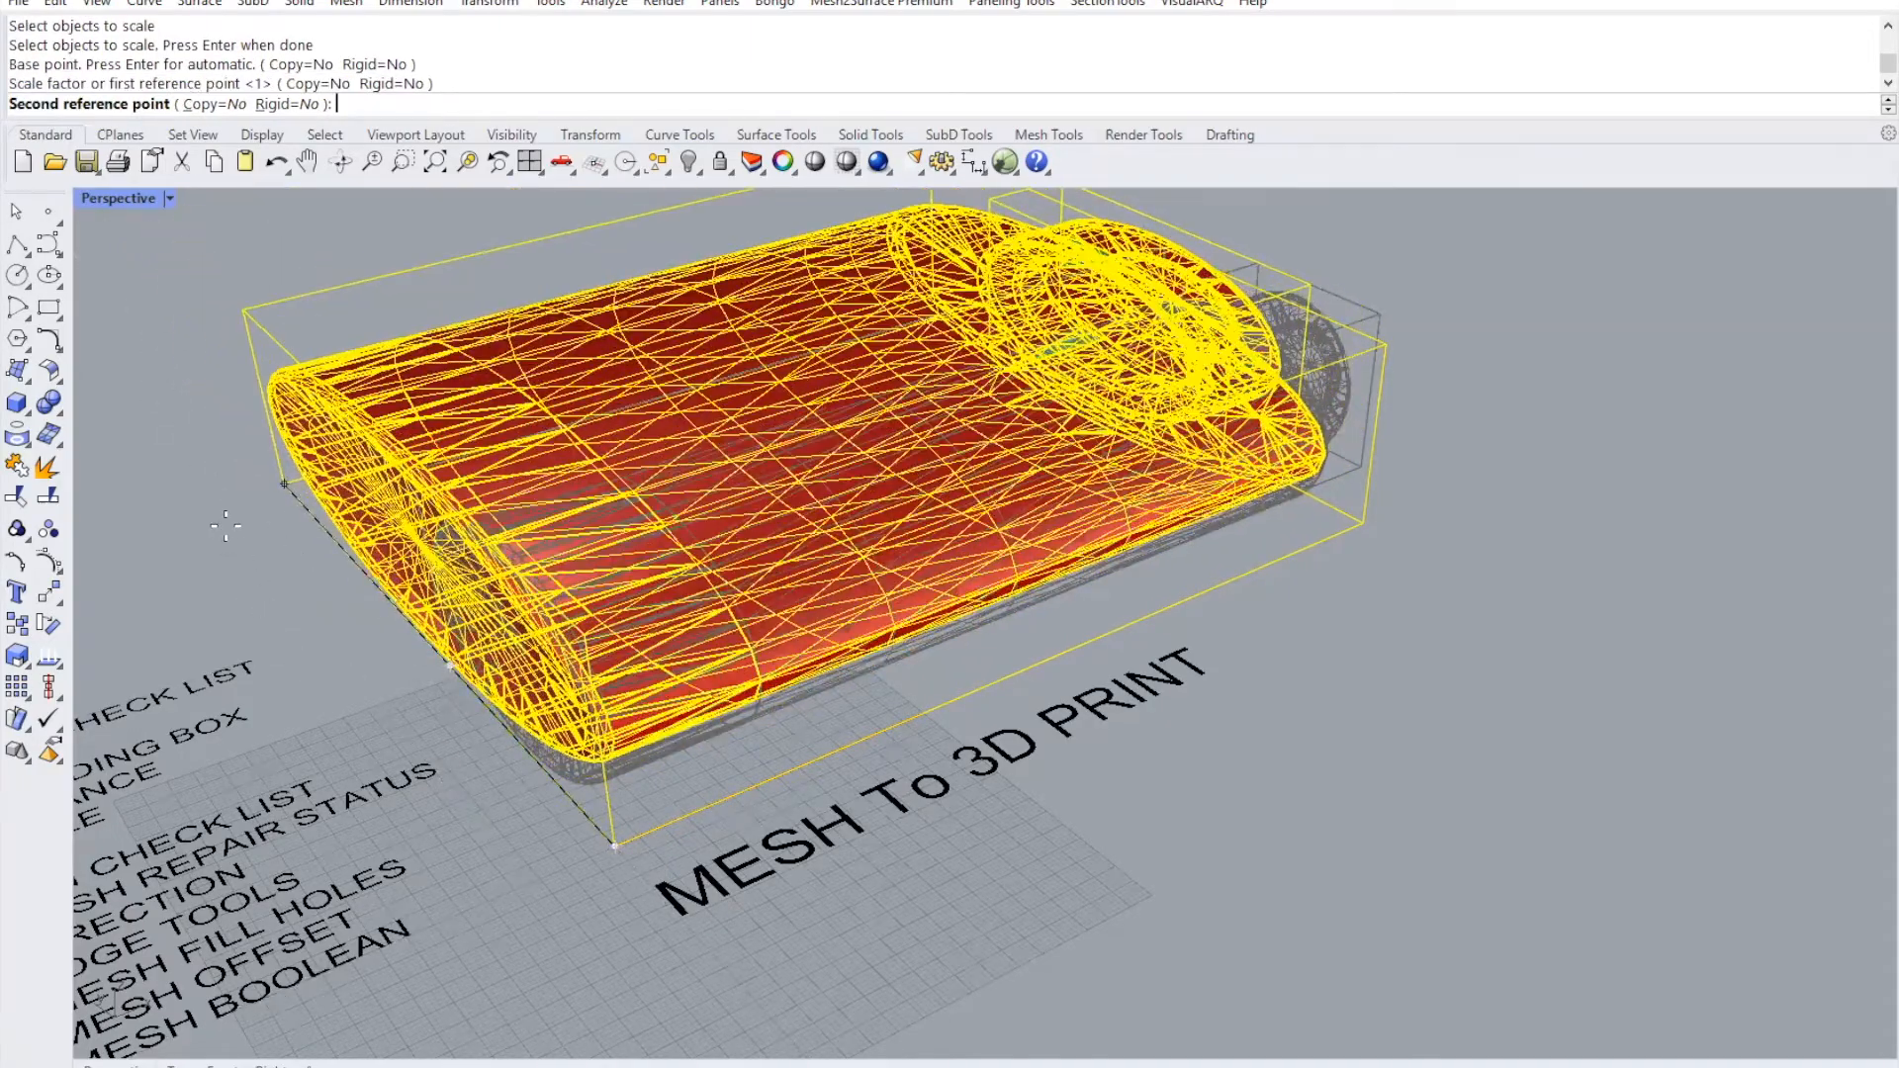
{"action": "type", "text": "75"}
{"action": "key", "text": "Return"}
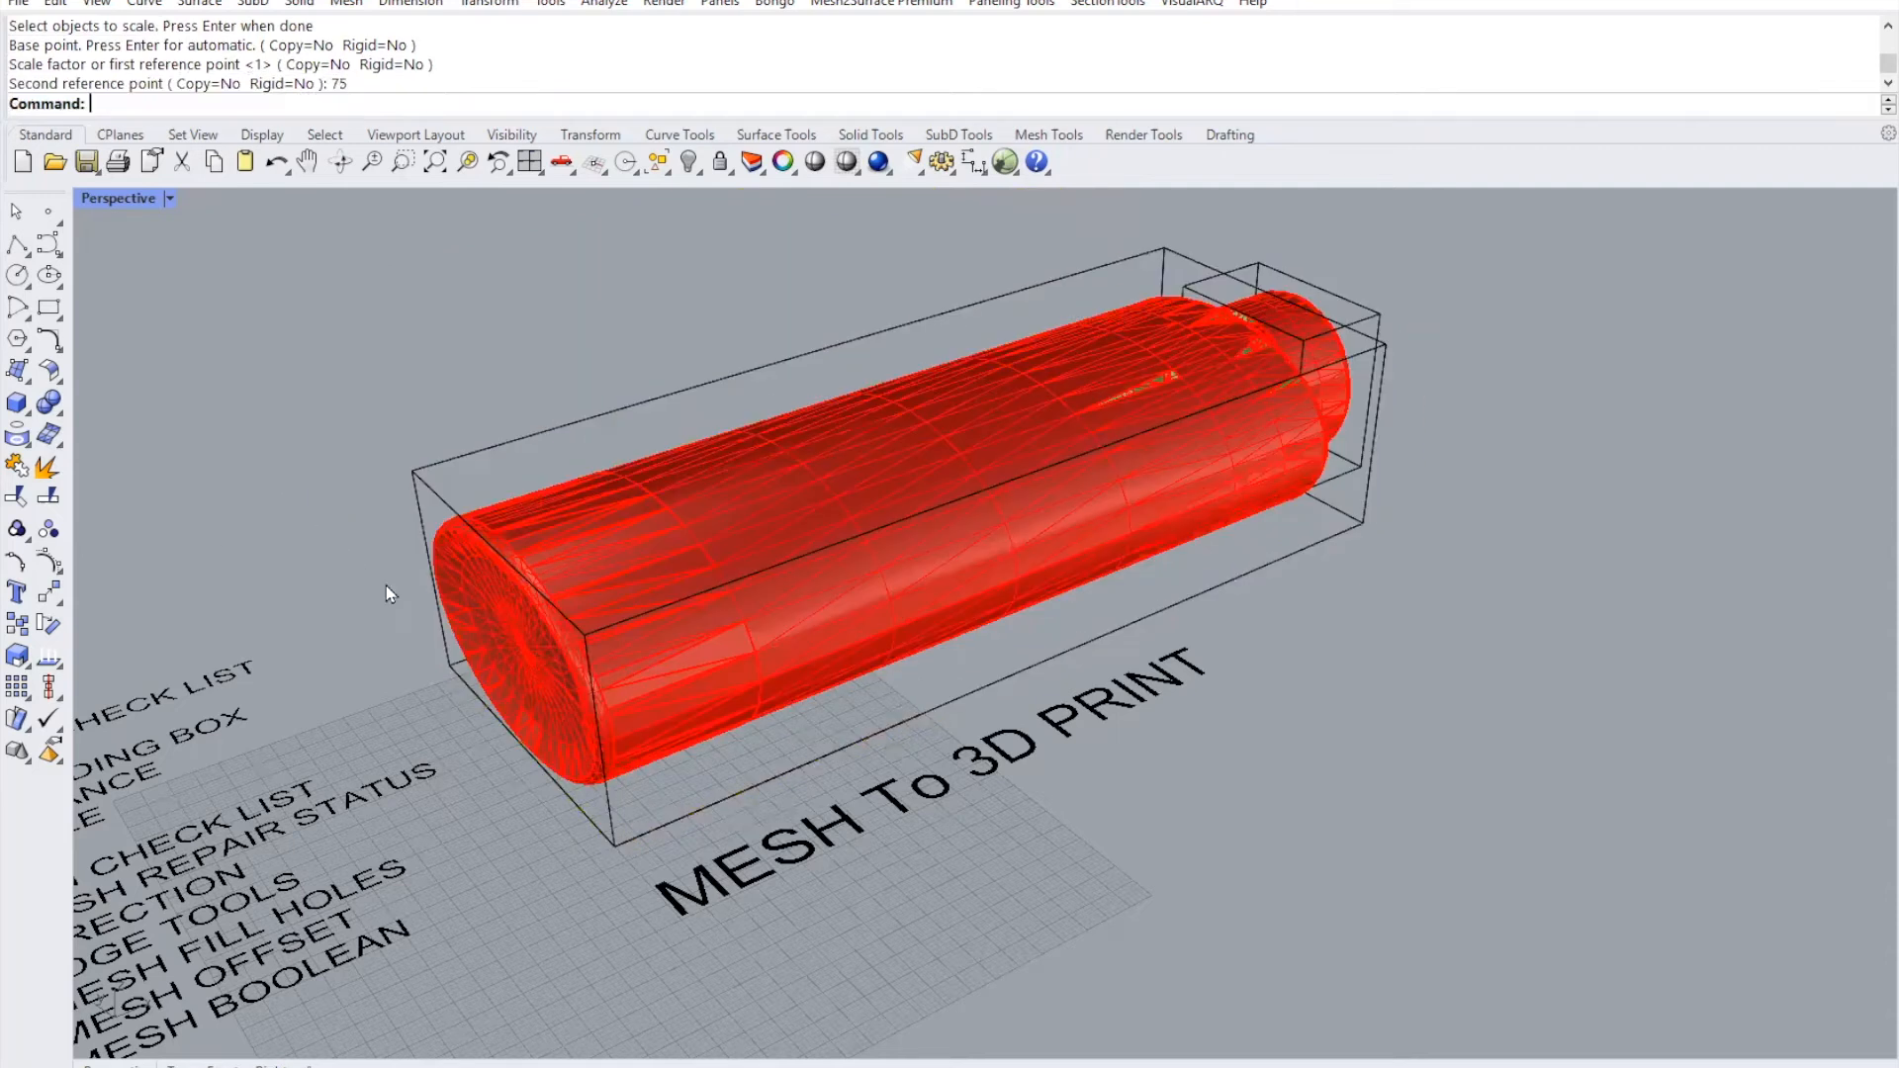
- Undo the 1-D scaling of the bottle, cap and bounding boxes
{"action": "right_click_drag", "start_coordinate": [1504, 678], "coordinate": [1024, 606]}
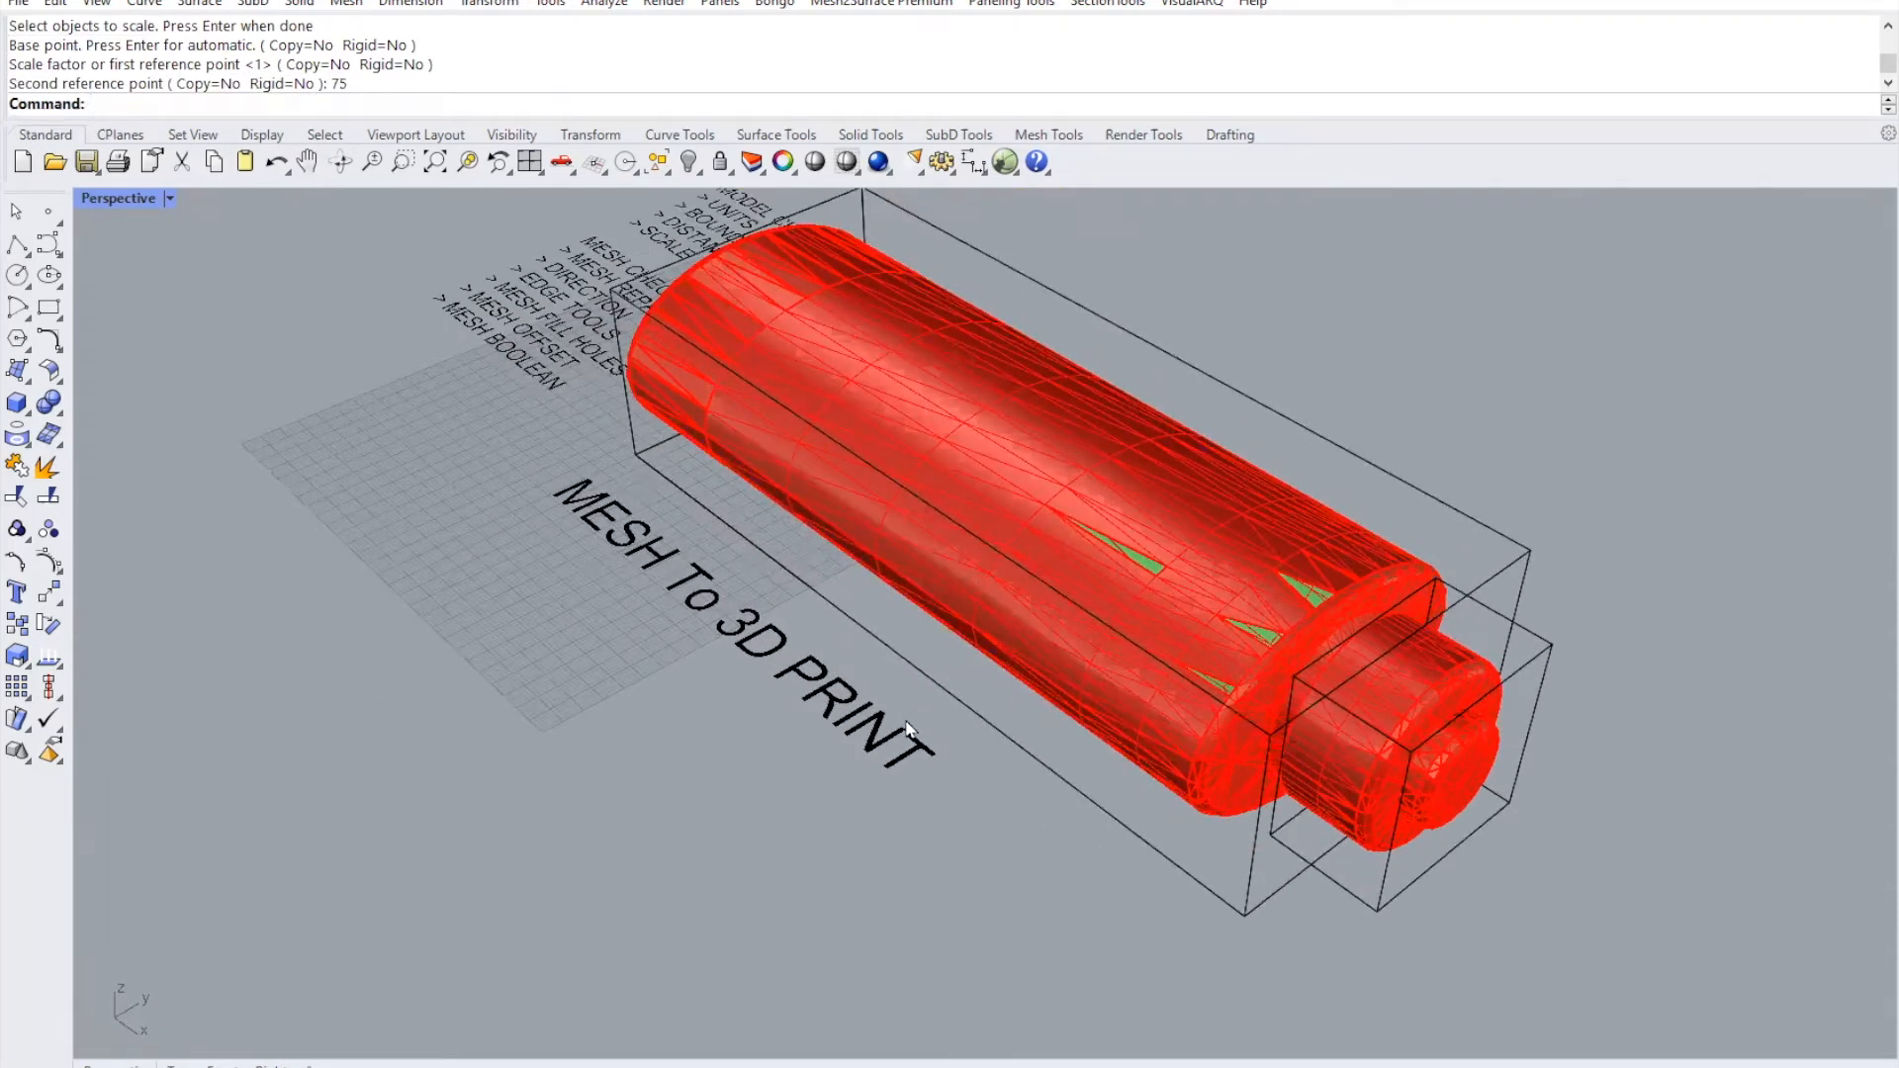
{"action": "right_click_drag", "start_coordinate": [918, 709], "coordinate": [839, 500]}
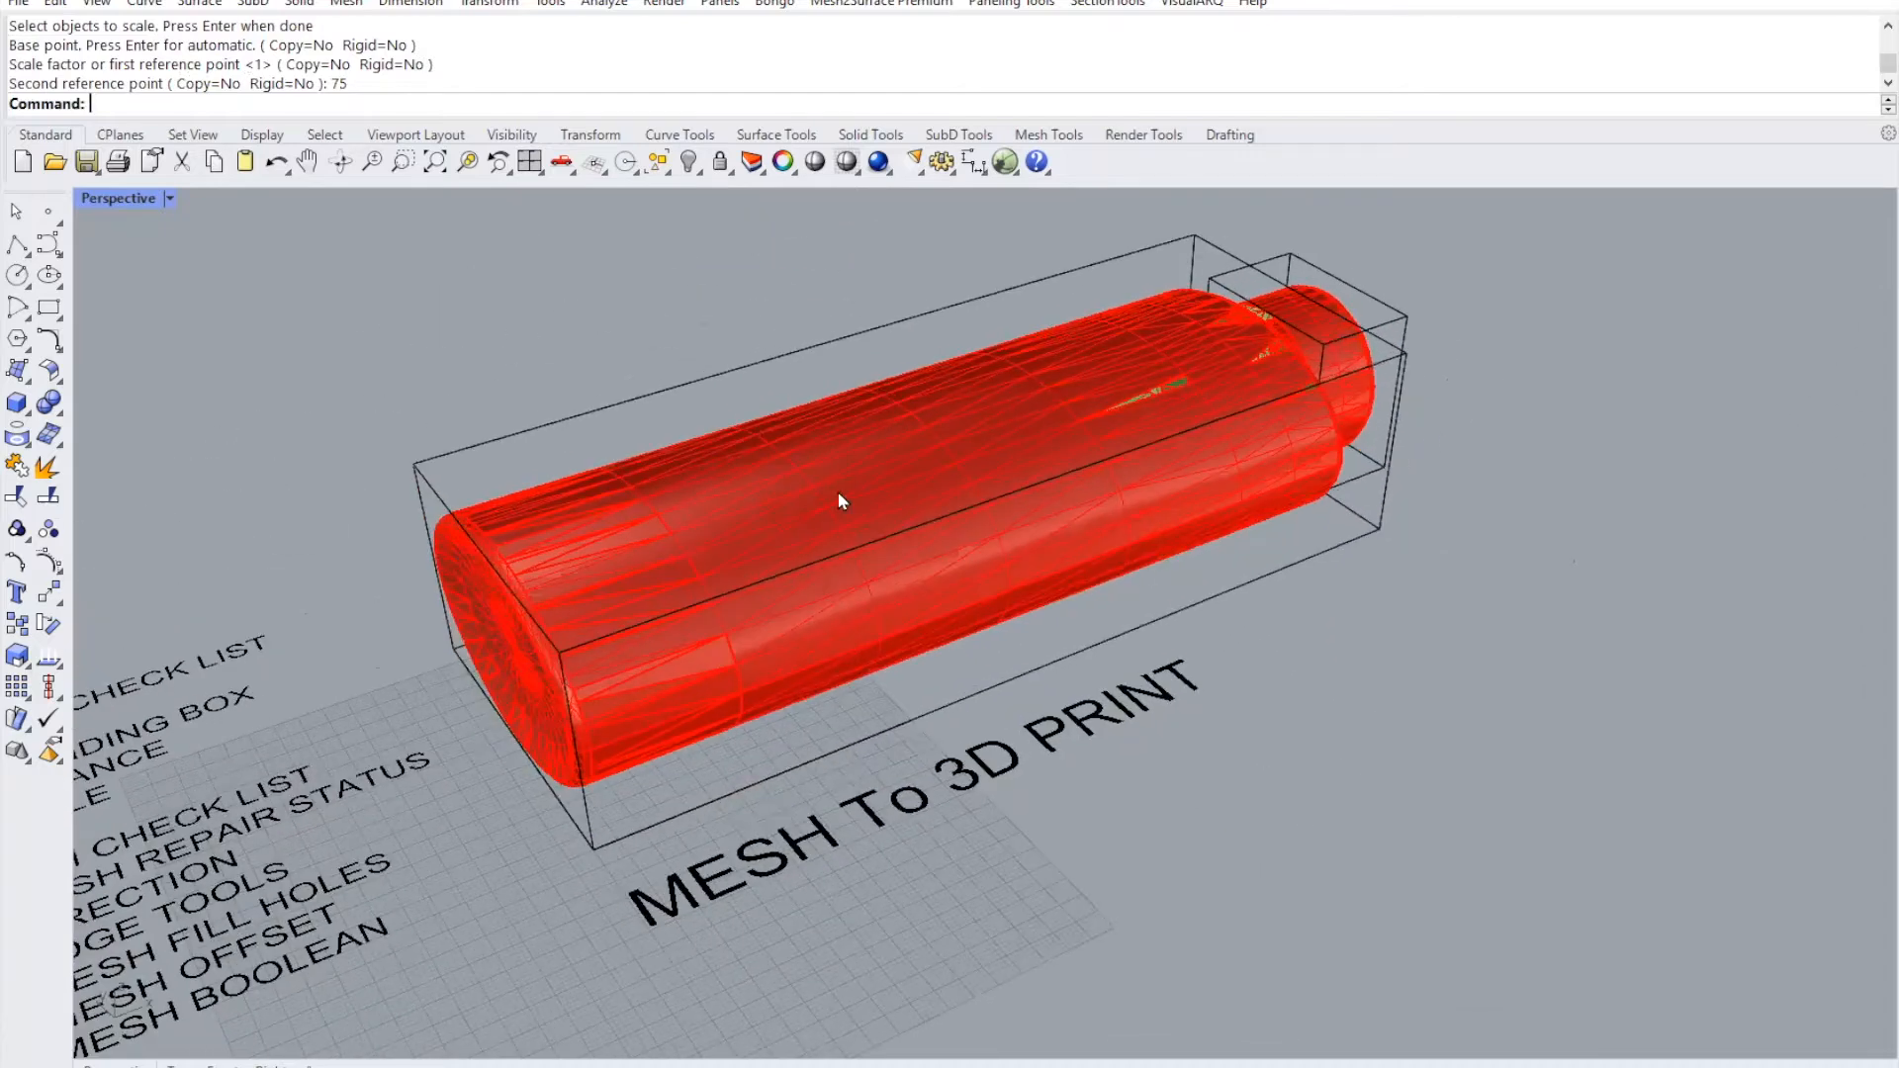
{"action": "left_click", "coordinate": [276, 168]}
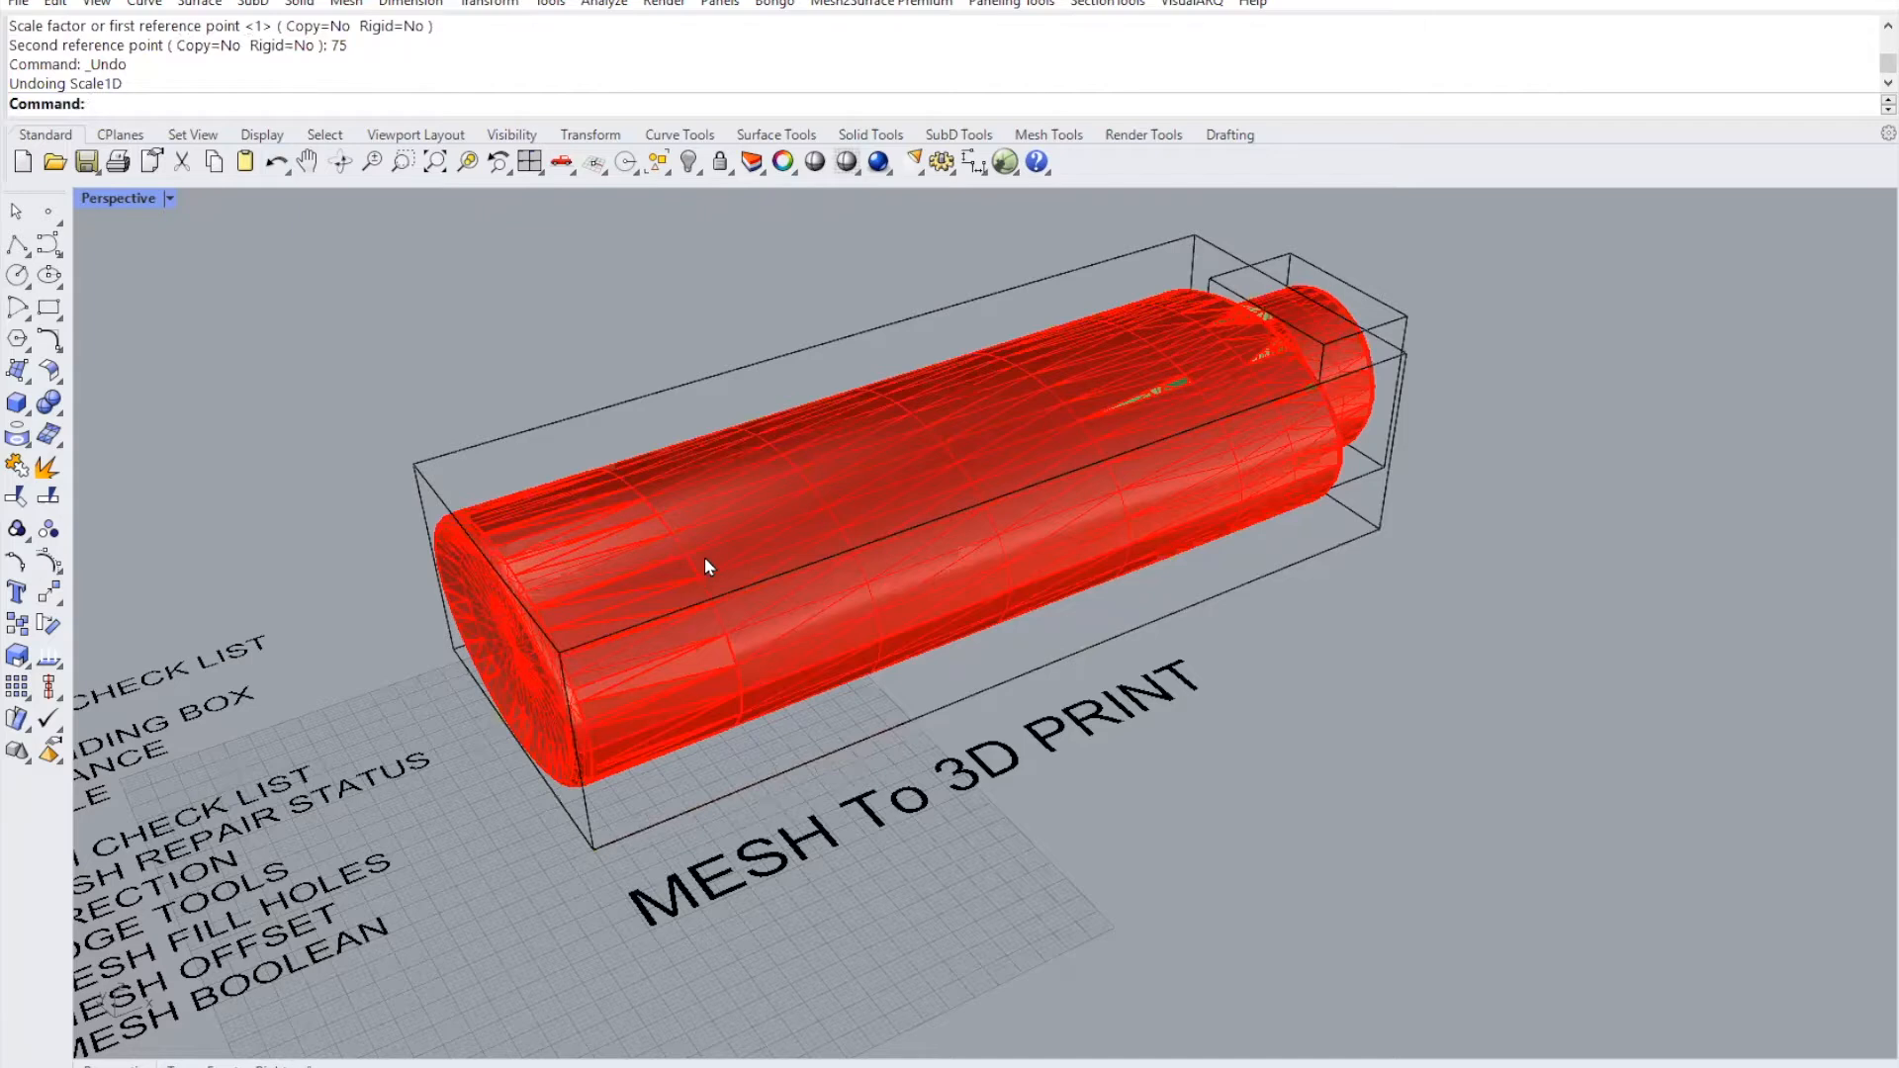
- Show the whole model in the Top view and review the mesh check list text beside the bottle
{"action": "right_click_drag", "start_coordinate": [806, 551], "coordinate": [836, 556], "text": "shift"}
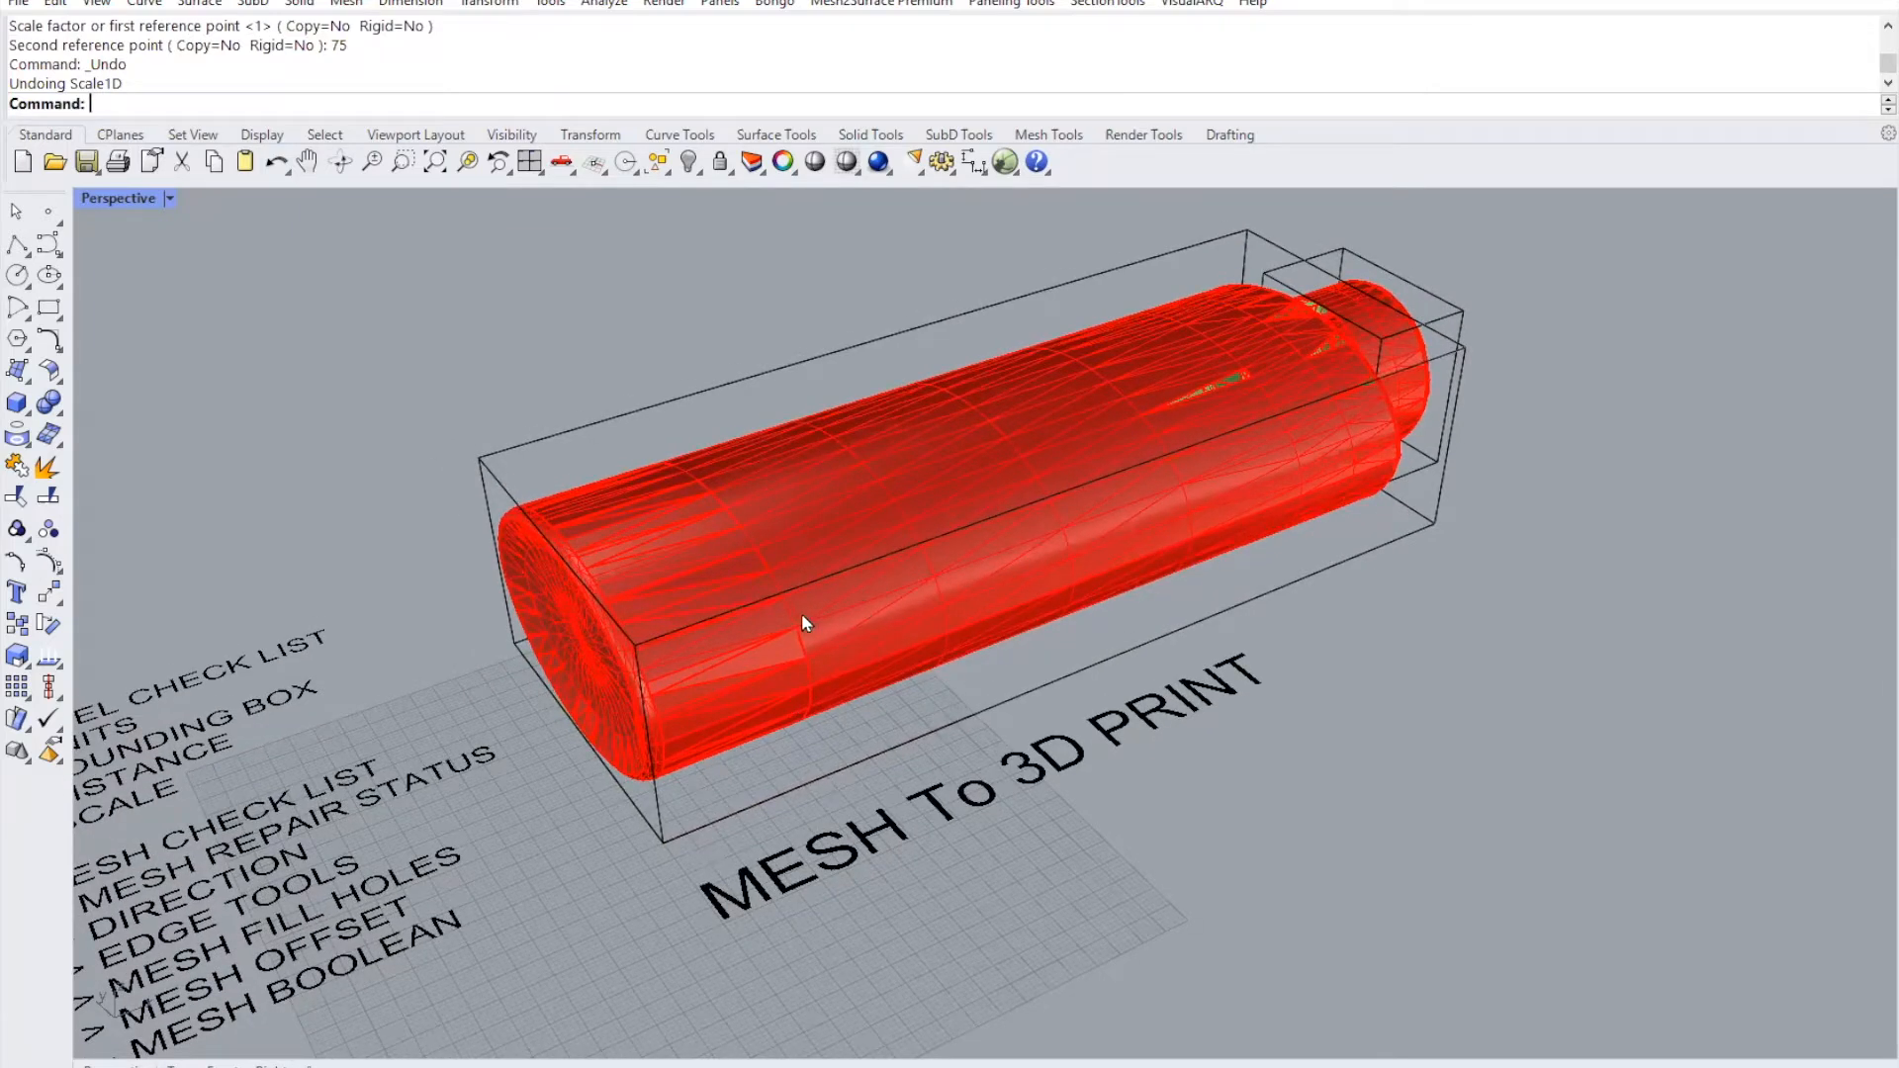
{"action": "right_click_drag", "start_coordinate": [579, 719], "coordinate": [1116, 703]}
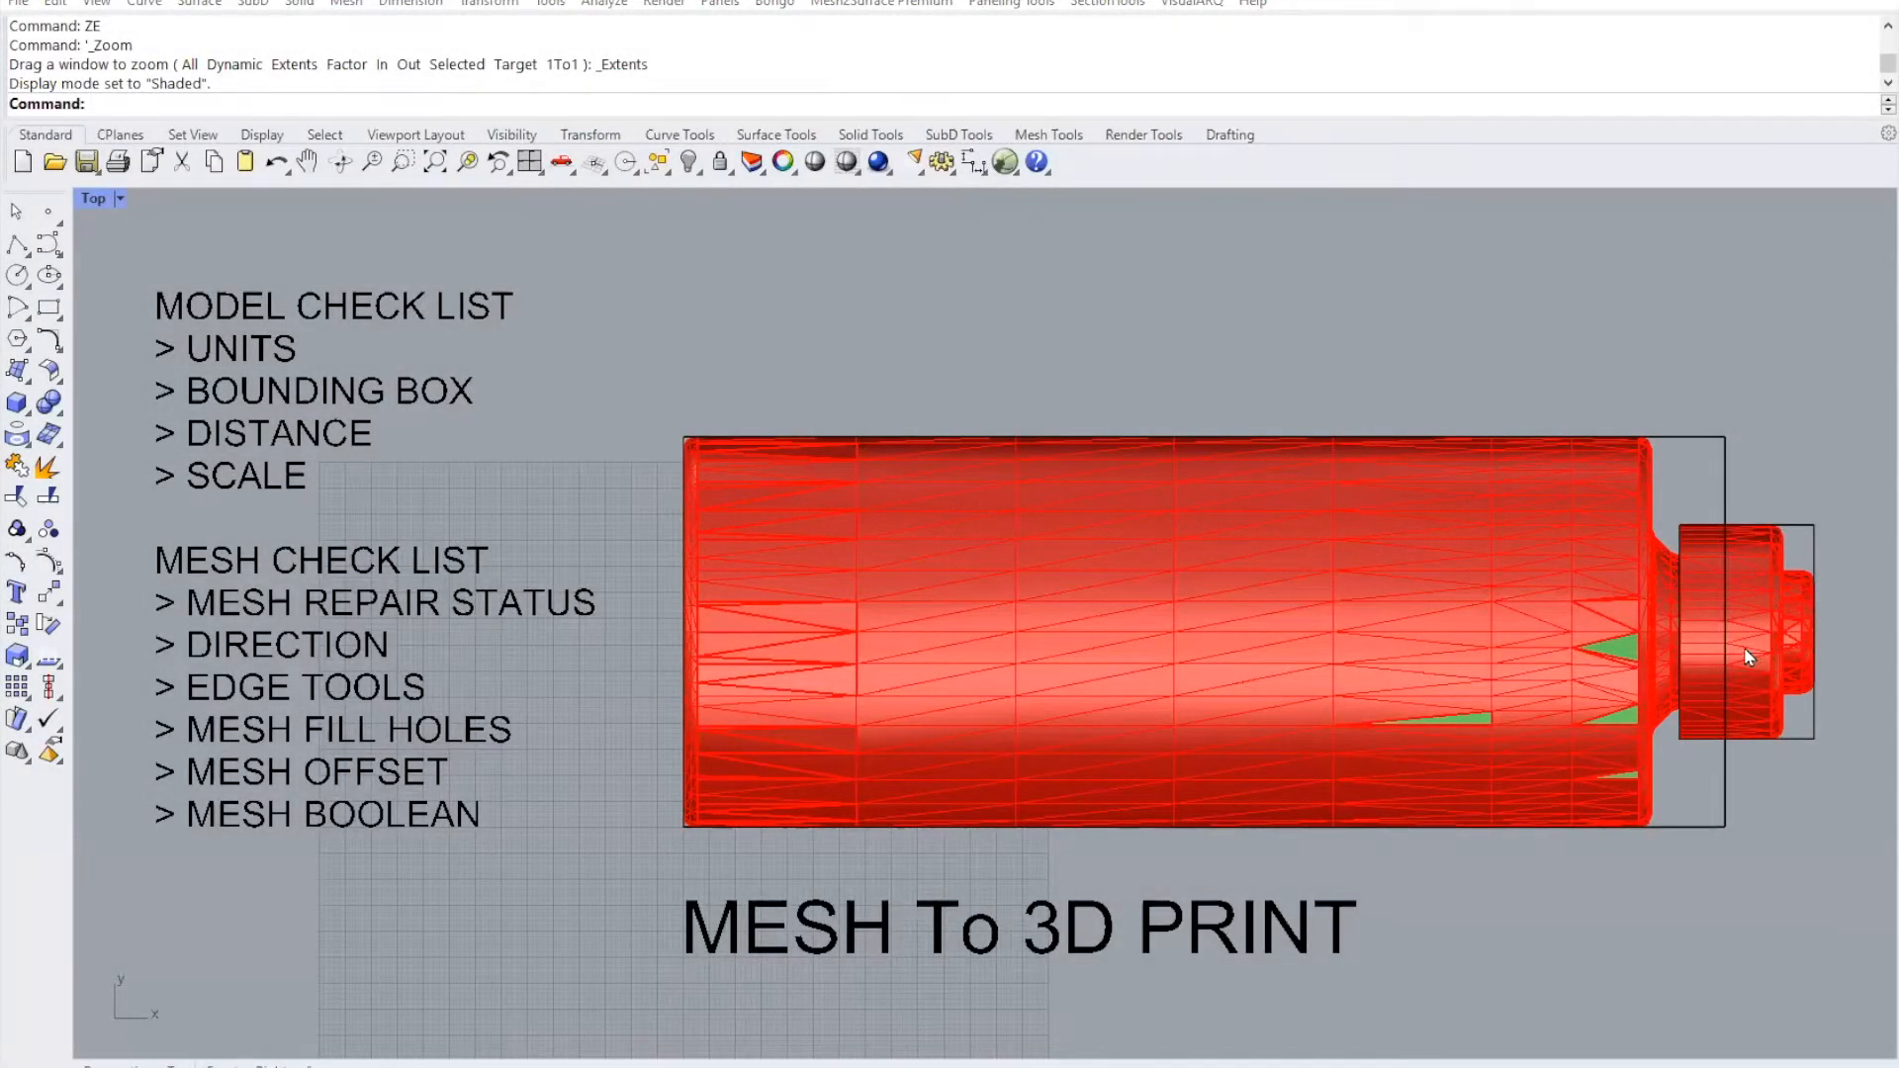
{"action": "right_click_drag", "start_coordinate": [1746, 654], "coordinate": [1775, 653]}
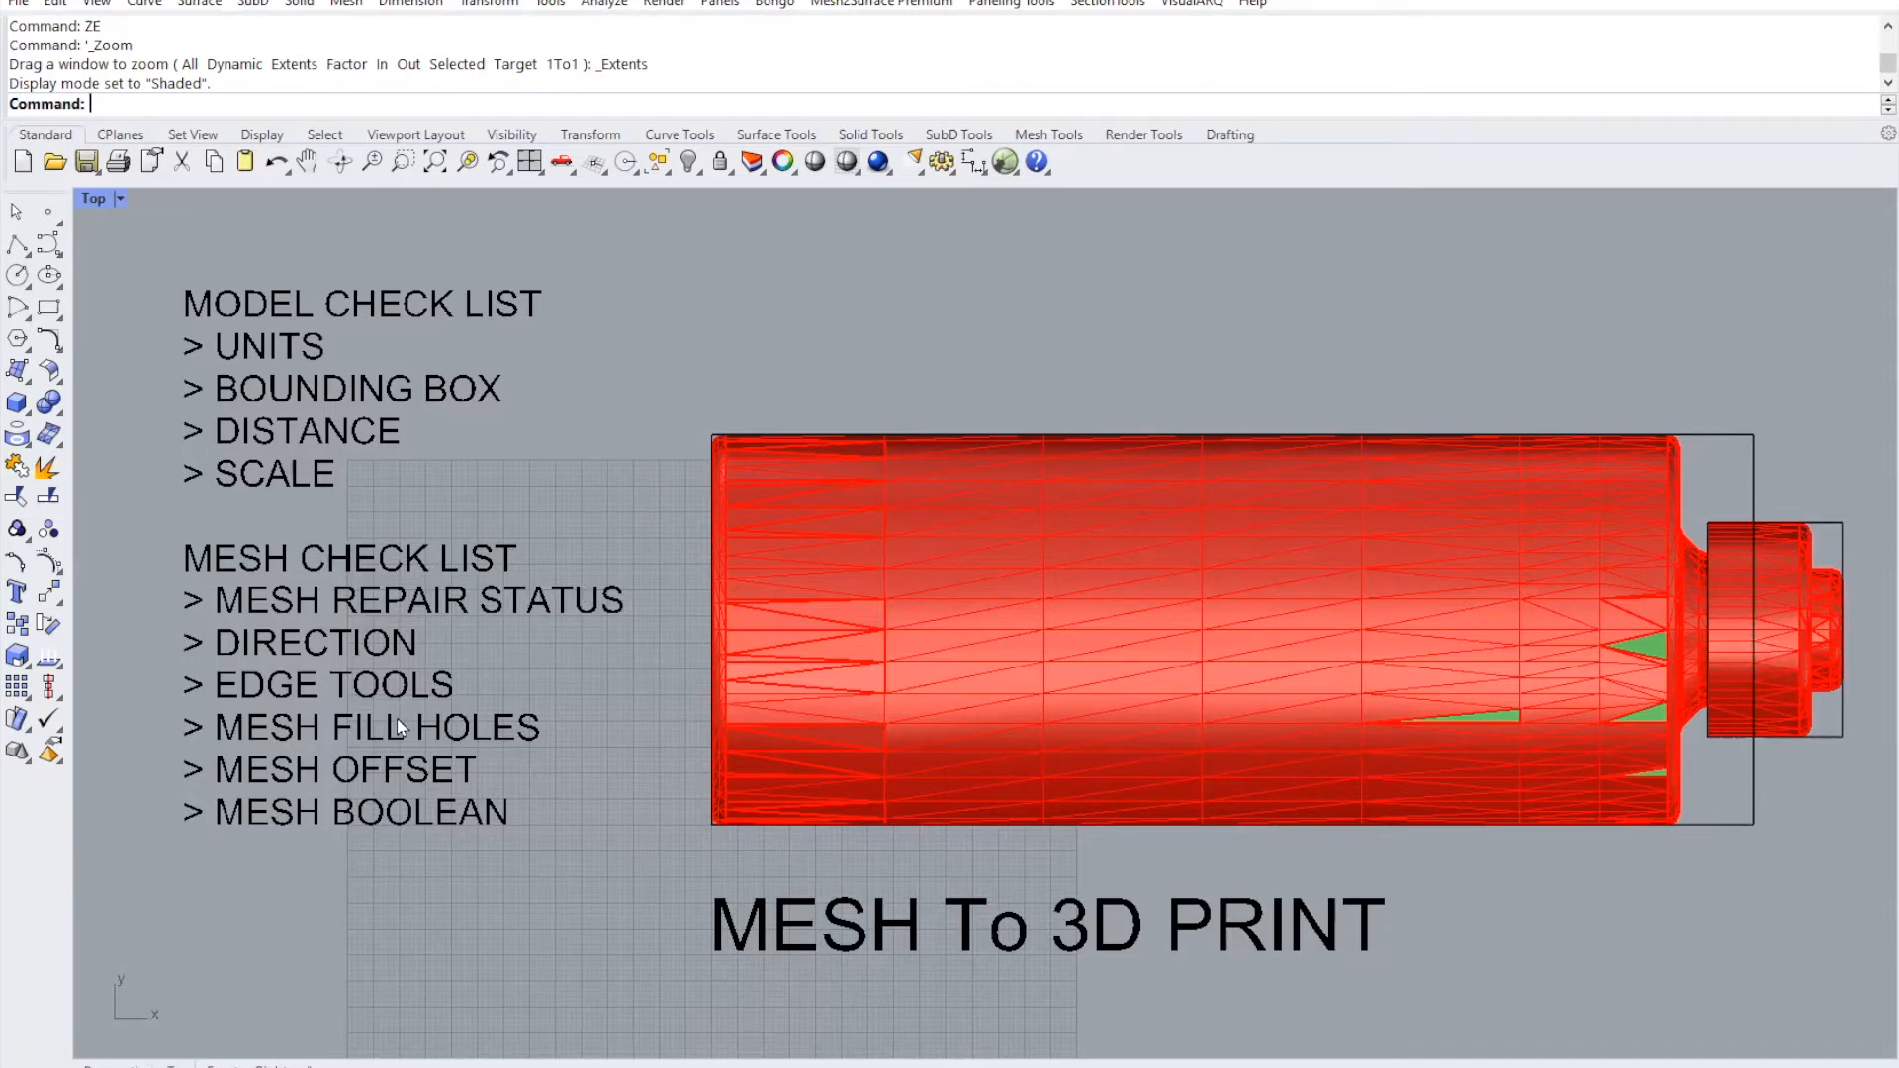
{"action": "scroll", "coordinate": [381, 714], "scroll_direction": "up", "scroll_amount": 3}
{"action": "right_click_drag", "start_coordinate": [380, 714], "coordinate": [590, 651]}
{"action": "scroll", "coordinate": [506, 575], "scroll_direction": "up", "scroll_amount": 2}
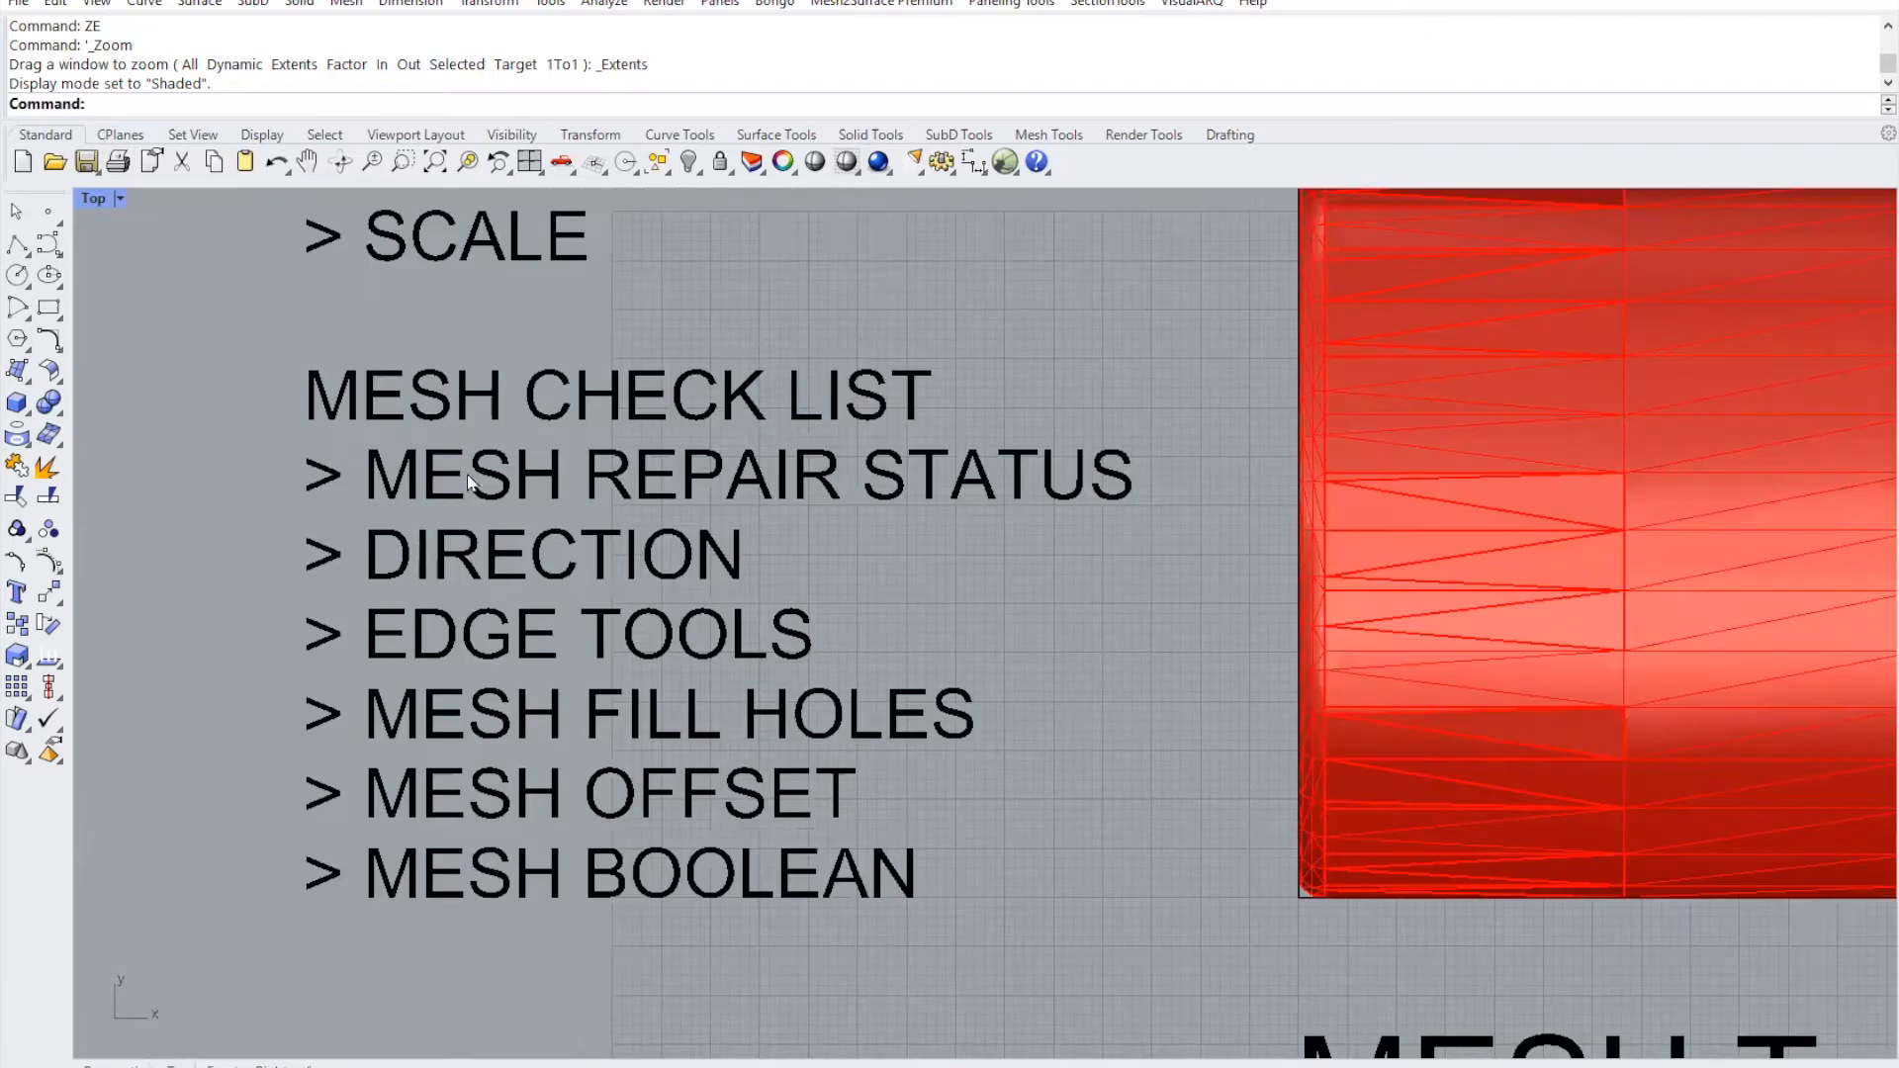
{"action": "scroll", "coordinate": [759, 591], "scroll_direction": "down", "scroll_amount": 4}
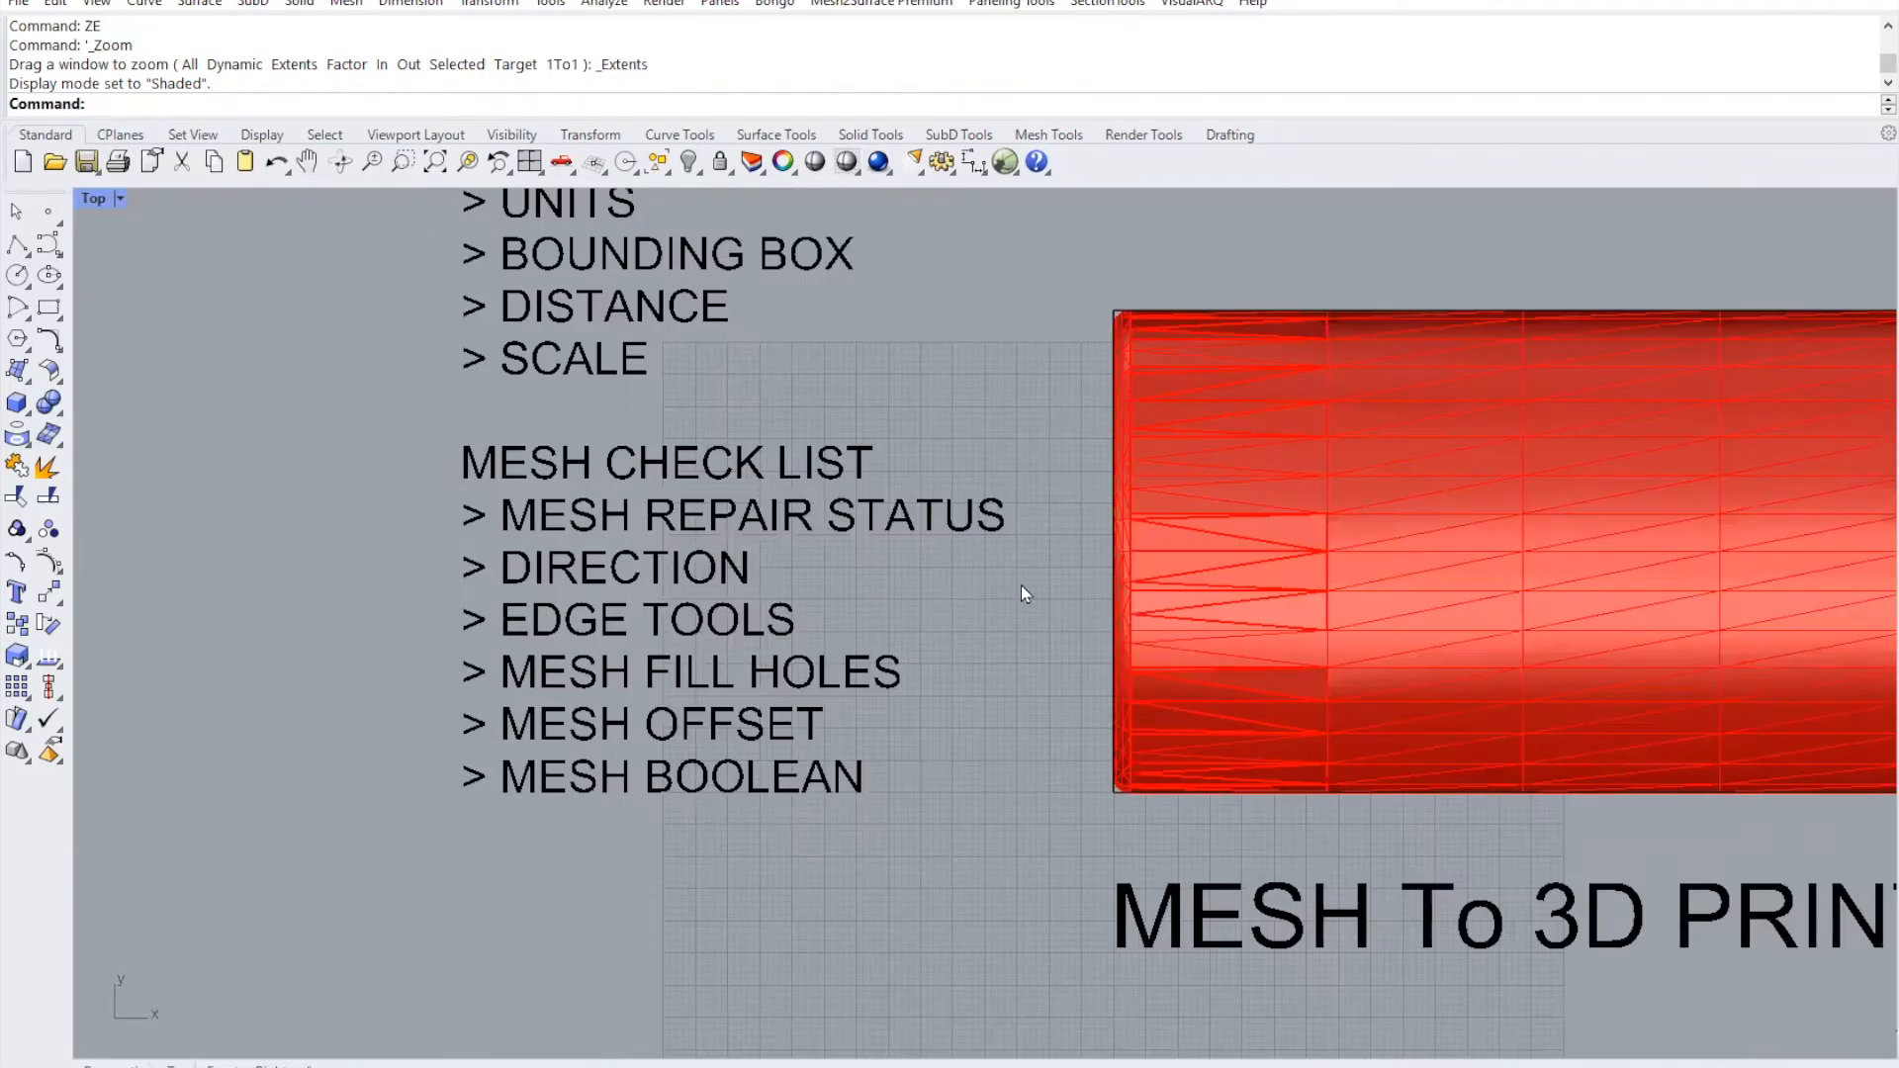
- Hide the cap with its bounding box, and hide the bounding box around the bottle body
{"action": "right_click_drag", "start_coordinate": [1267, 582], "coordinate": [598, 568]}
{"action": "right_click_drag", "start_coordinate": [975, 591], "coordinate": [861, 588]}
{"action": "left_click_drag", "start_coordinate": [1778, 396], "coordinate": [1661, 348]}
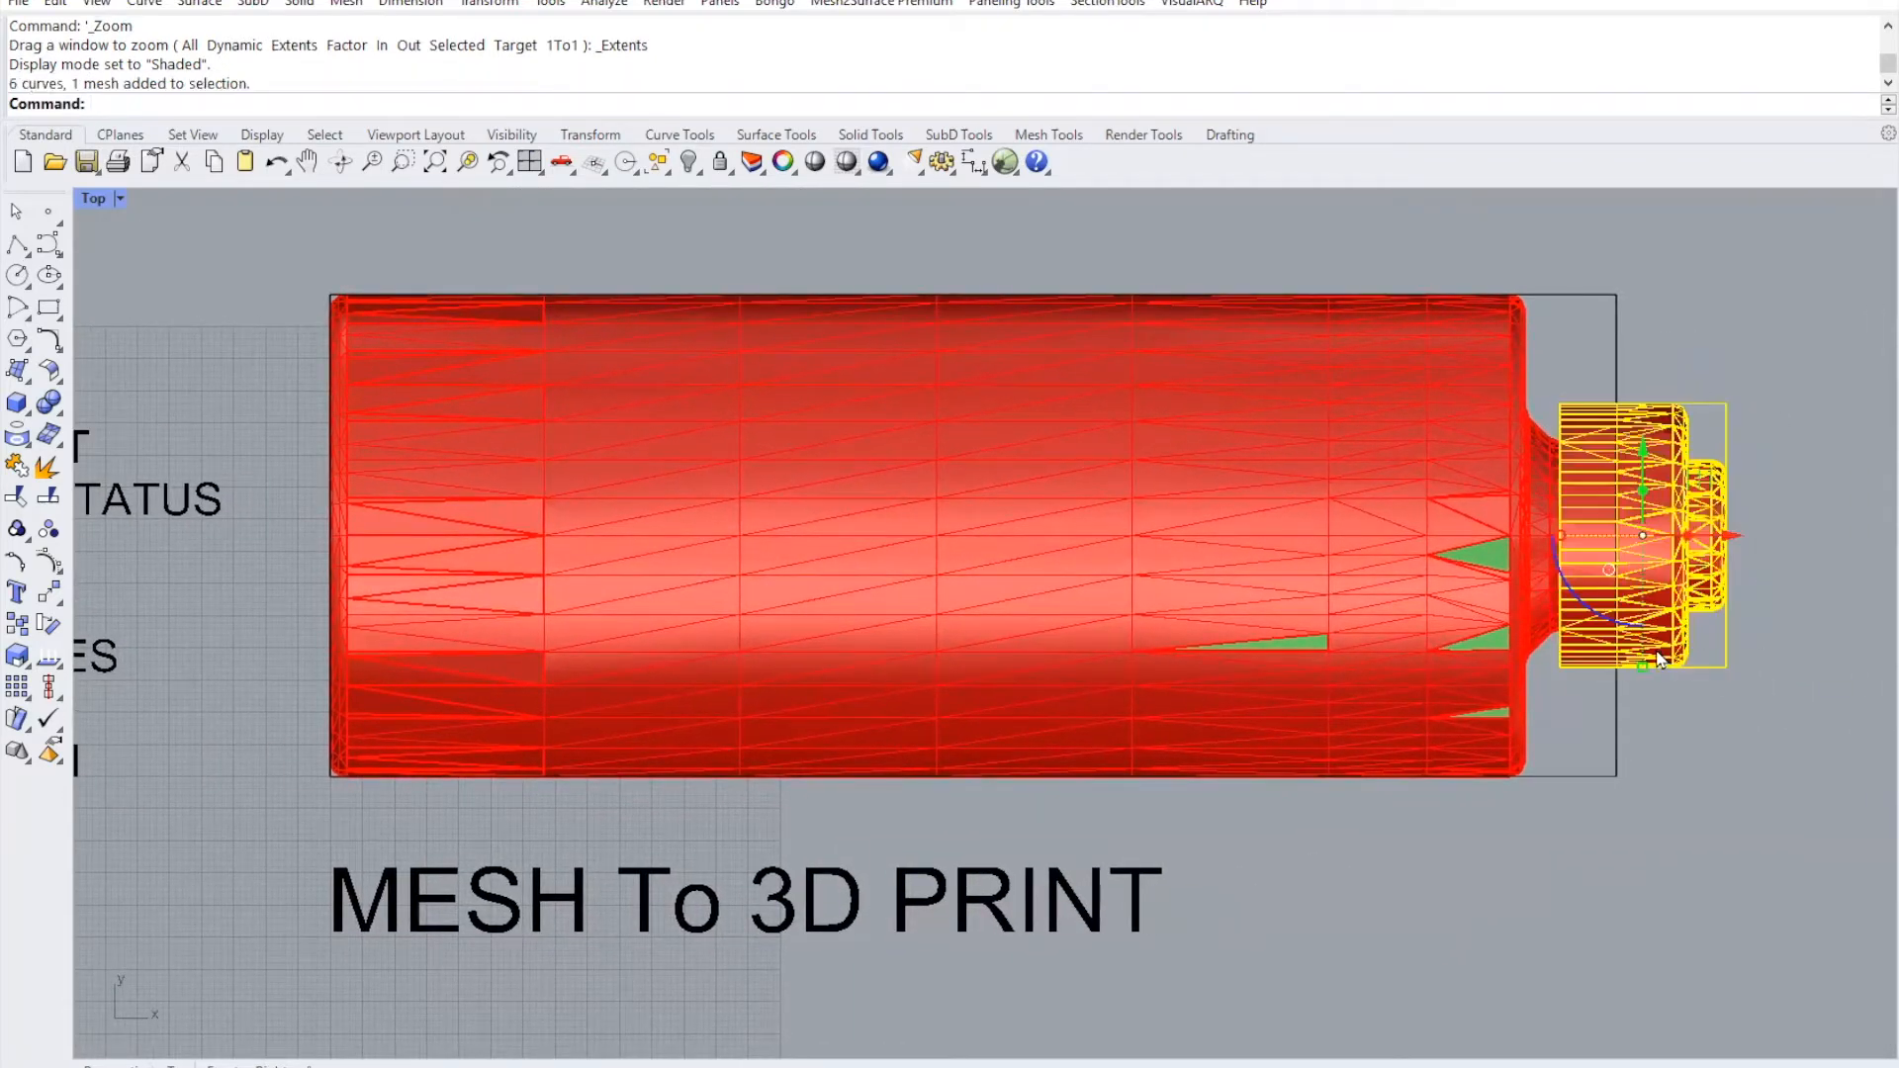
{"action": "left_click", "coordinate": [721, 164]}
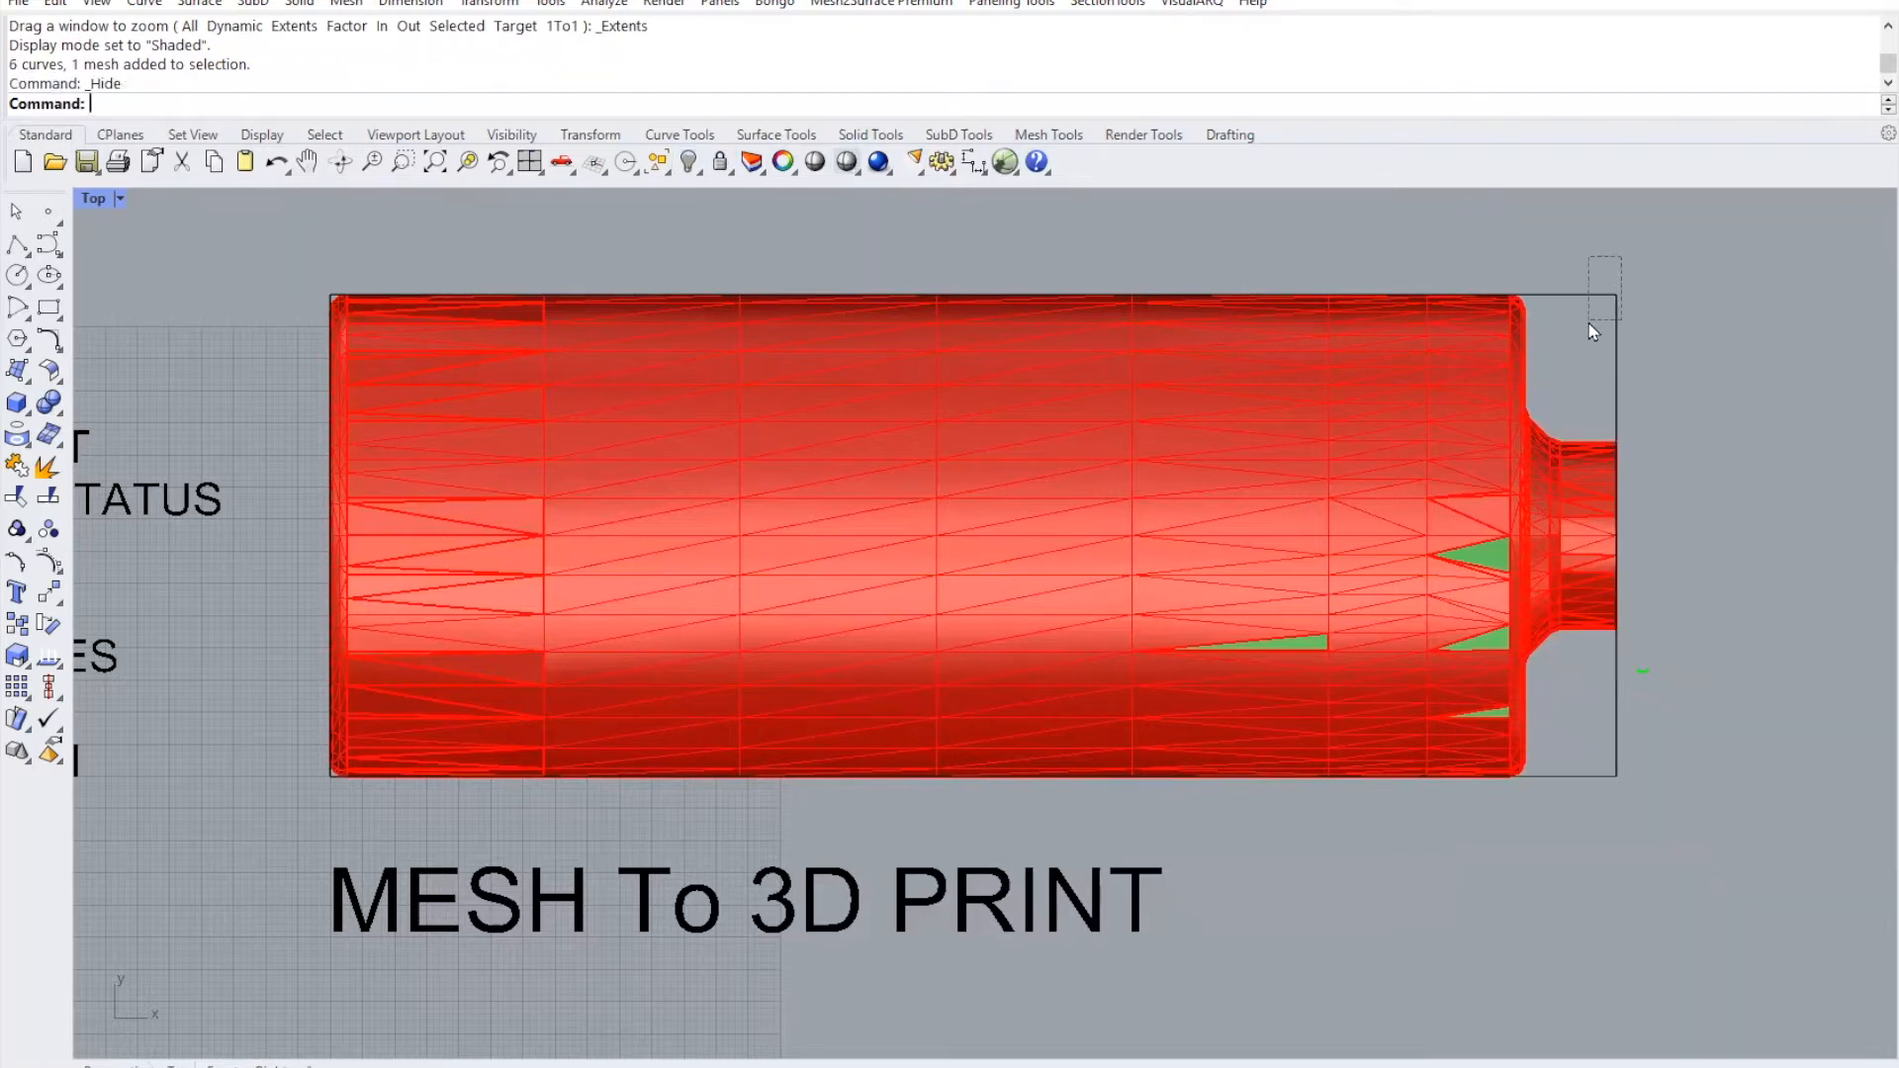
{"action": "left_click_drag", "start_coordinate": [1590, 323], "coordinate": [1587, 327]}
{"action": "left_click", "coordinate": [689, 164]}
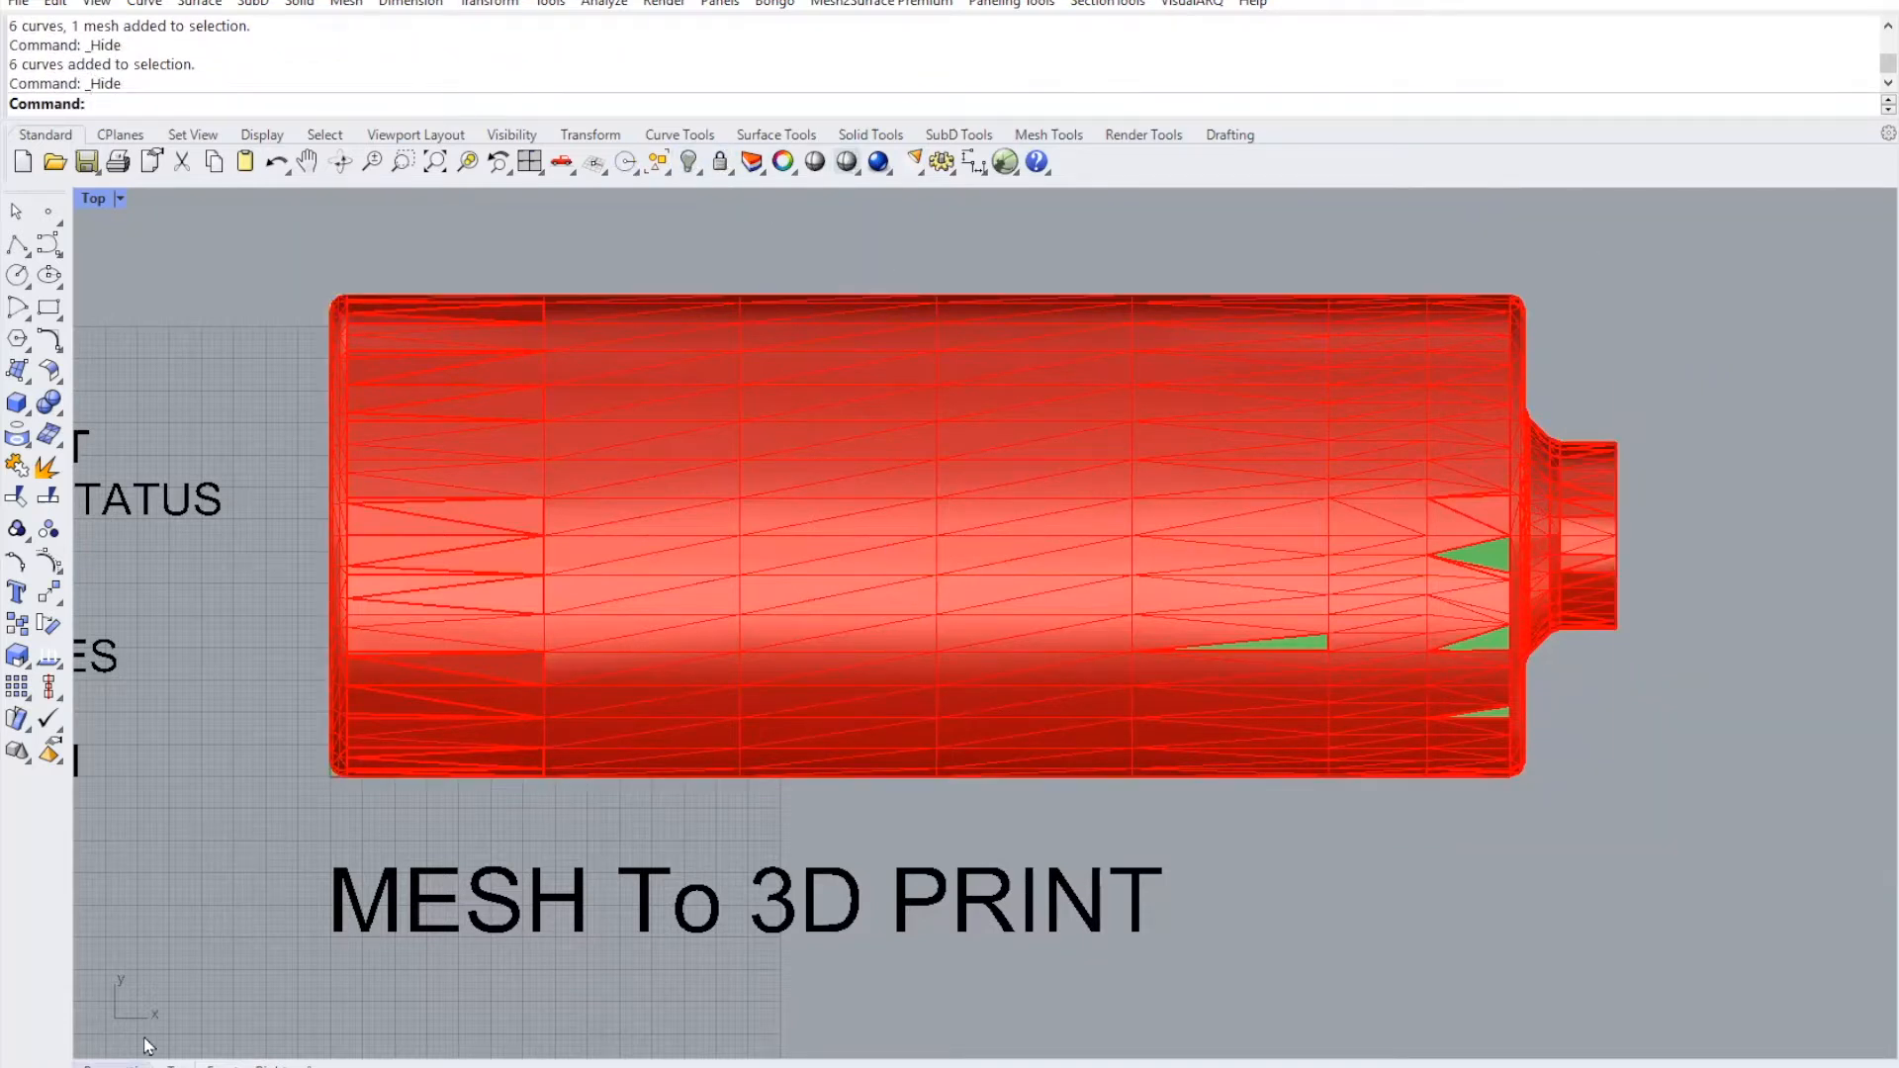
- Run MeshRepair and check the bottle body mesh
{"action": "right_click_drag", "start_coordinate": [236, 857], "coordinate": [488, 870]}
{"action": "scroll", "coordinate": [484, 872], "scroll_direction": "down", "scroll_amount": 2}
{"action": "right_click_drag", "start_coordinate": [697, 702], "coordinate": [814, 678]}
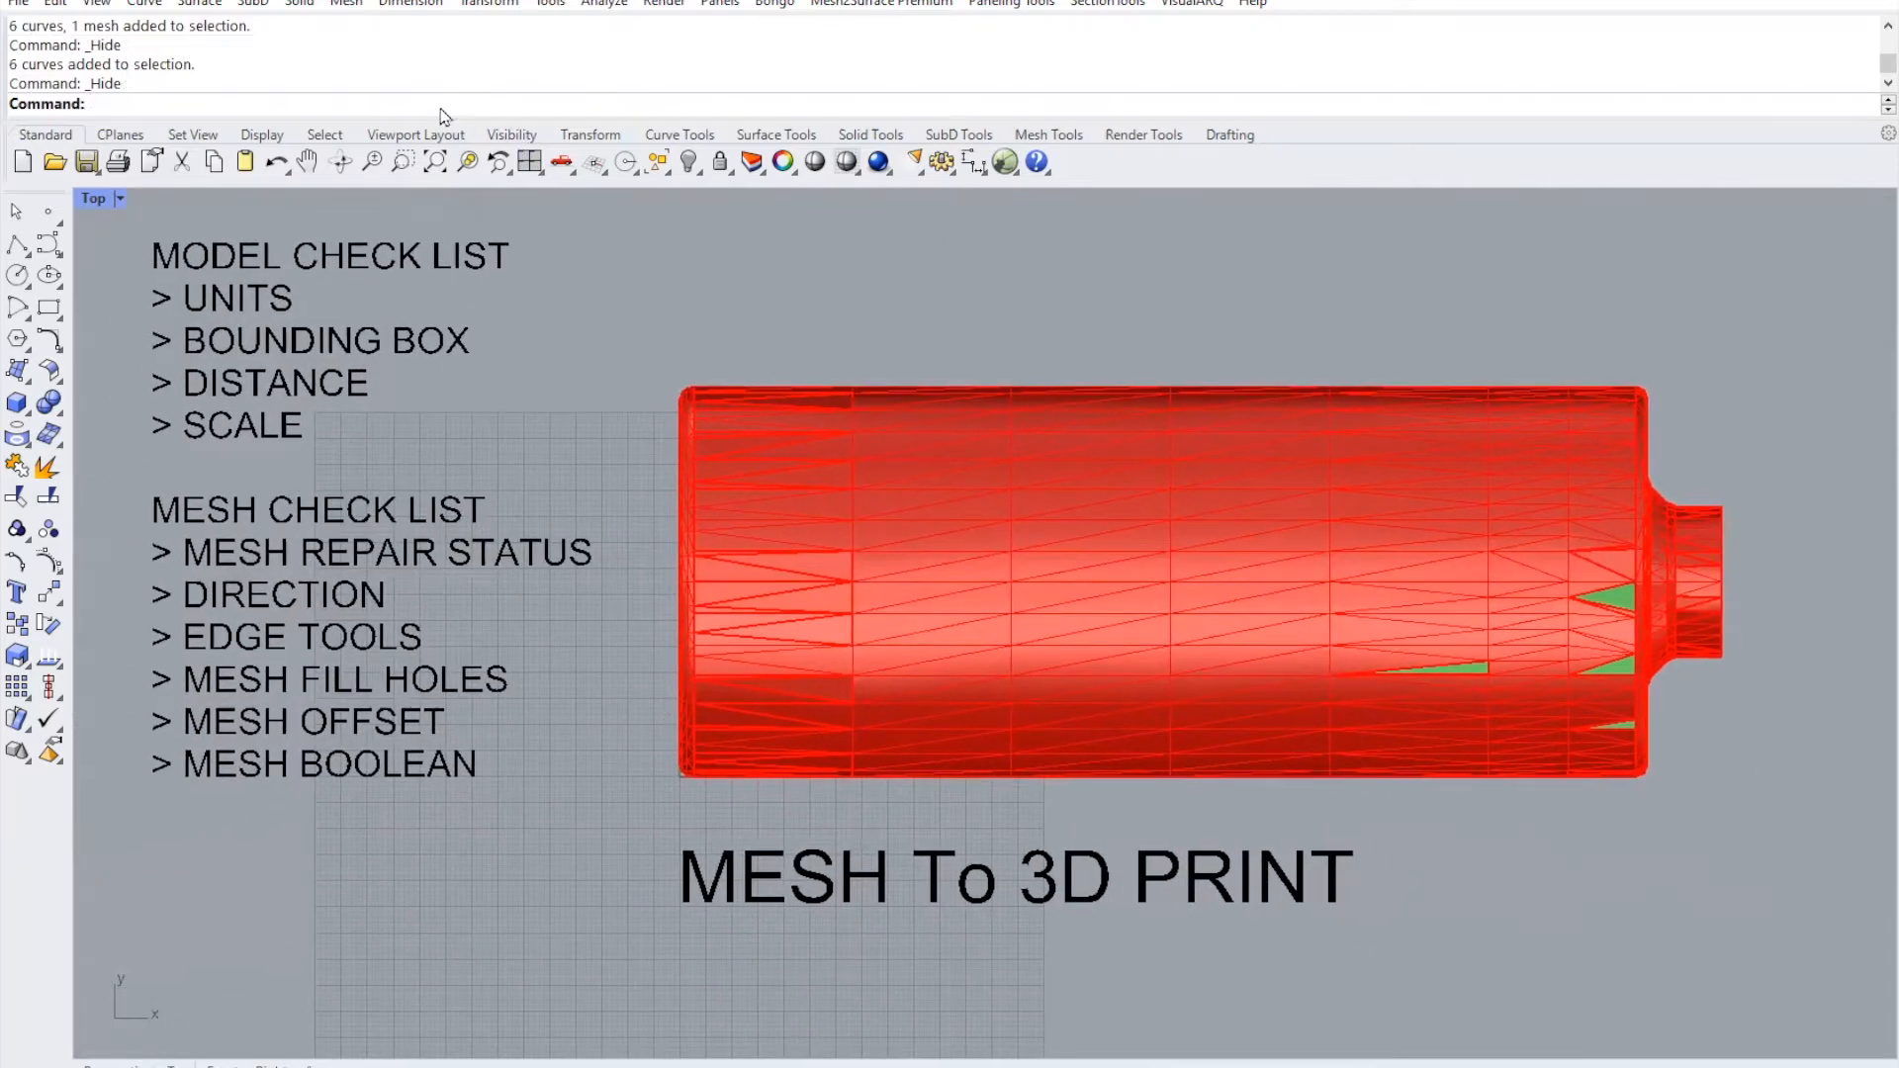
{"action": "type", "text": "Mesh"}
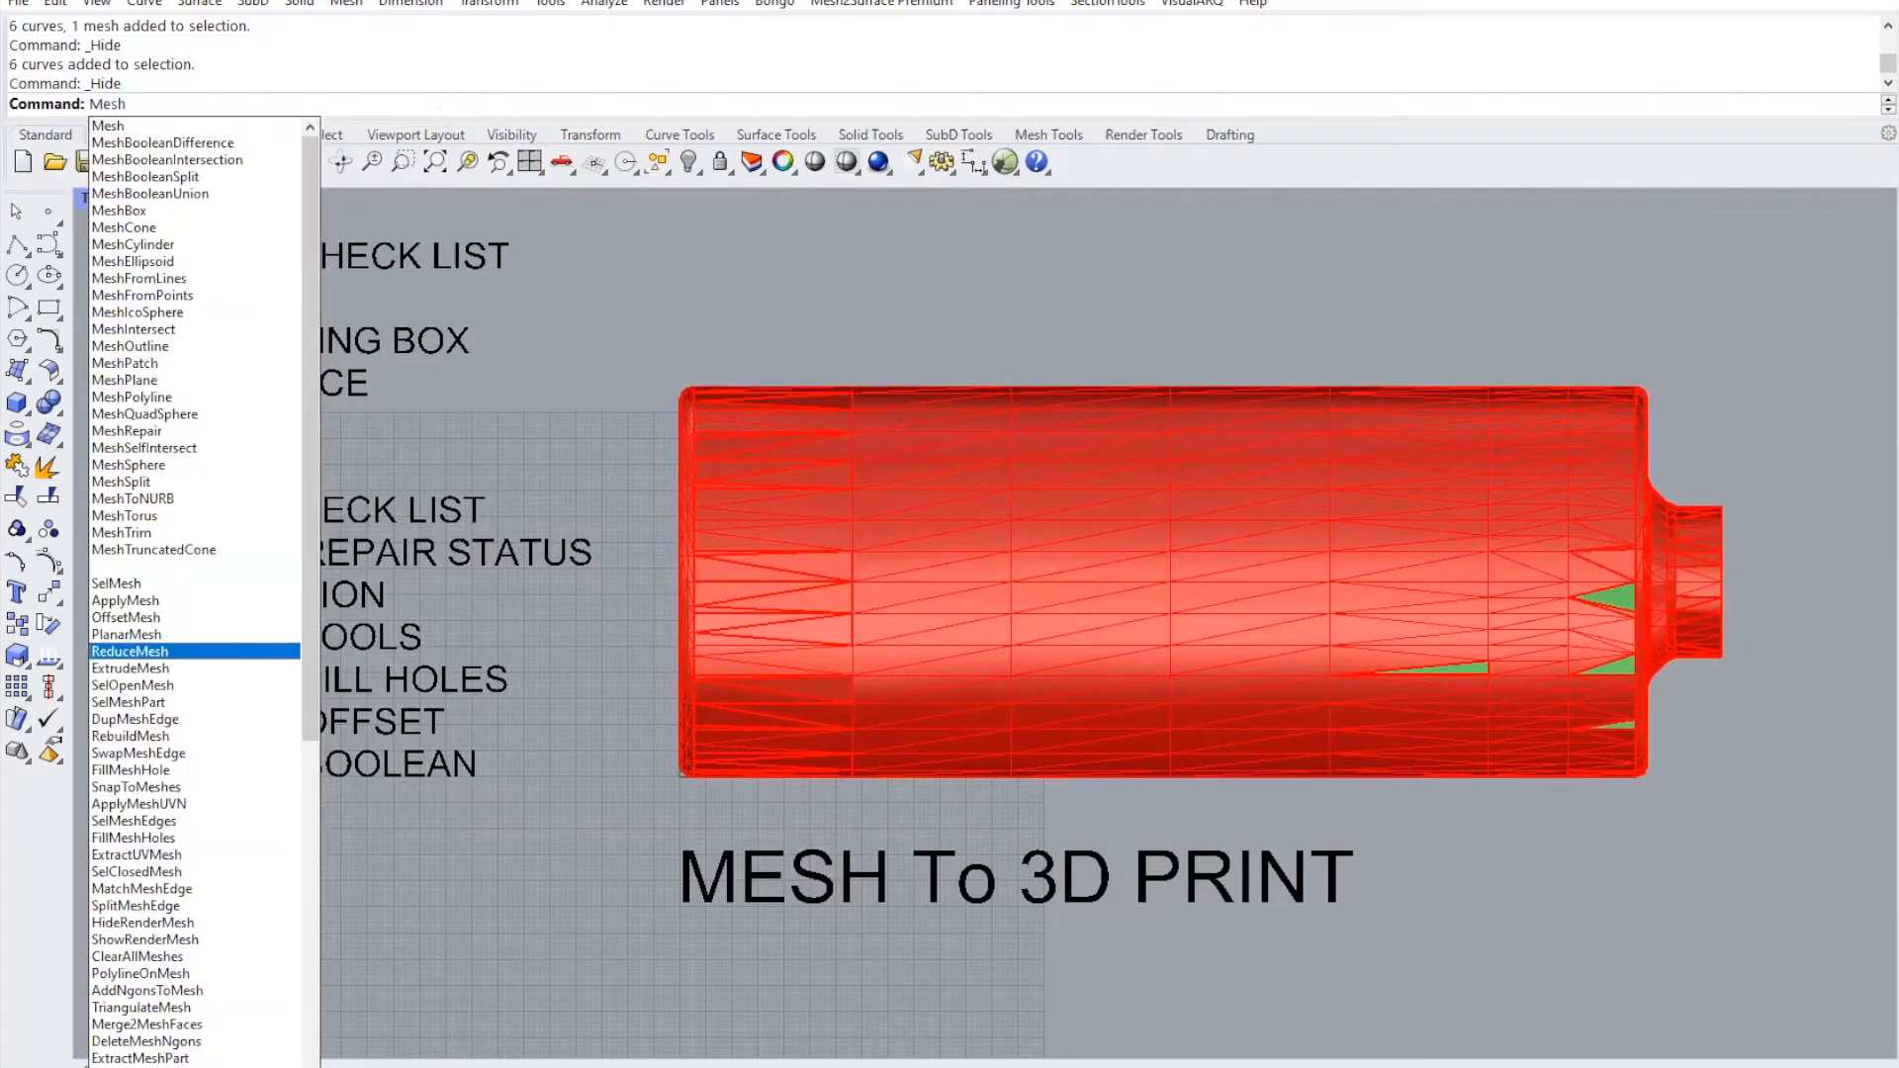
{"action": "type", "text": "Repair"}
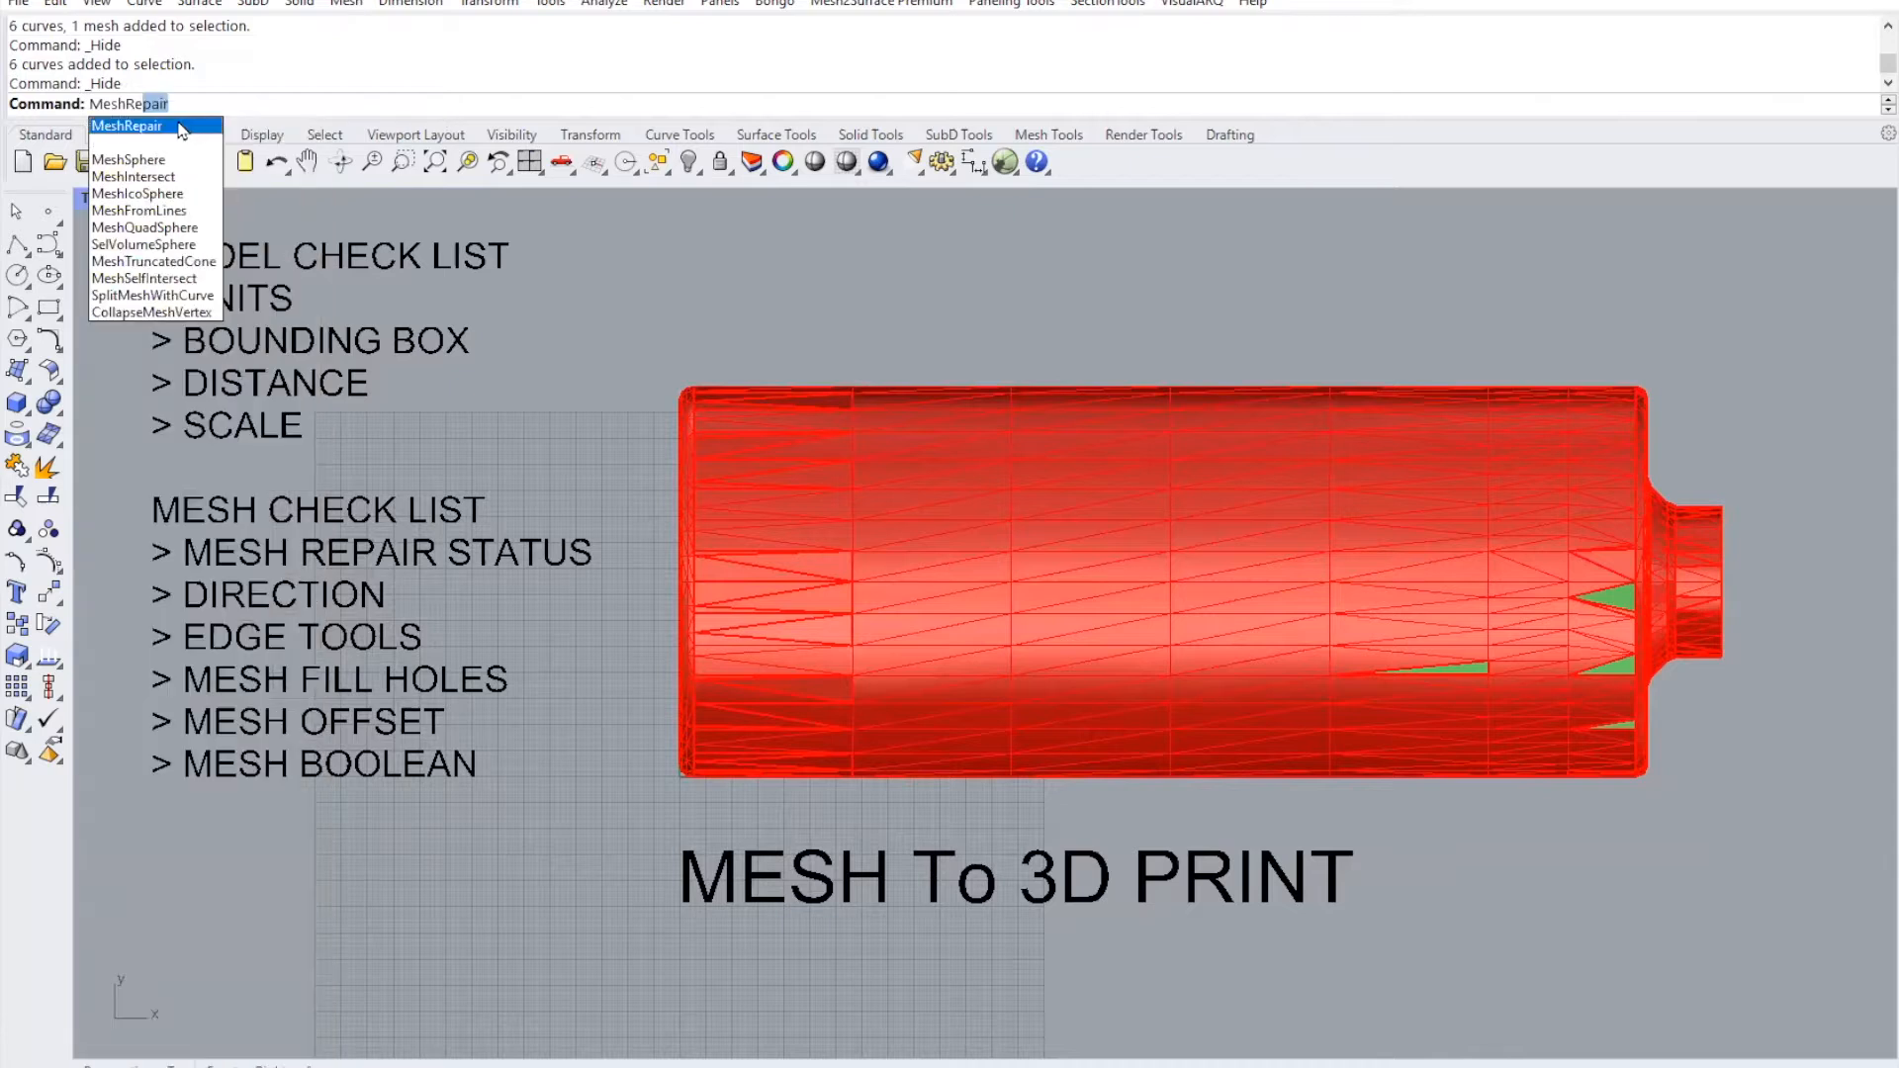
{"action": "left_click", "coordinate": [181, 130]}
{"action": "left_click_drag", "start_coordinate": [1543, 257], "coordinate": [1430, 257]}
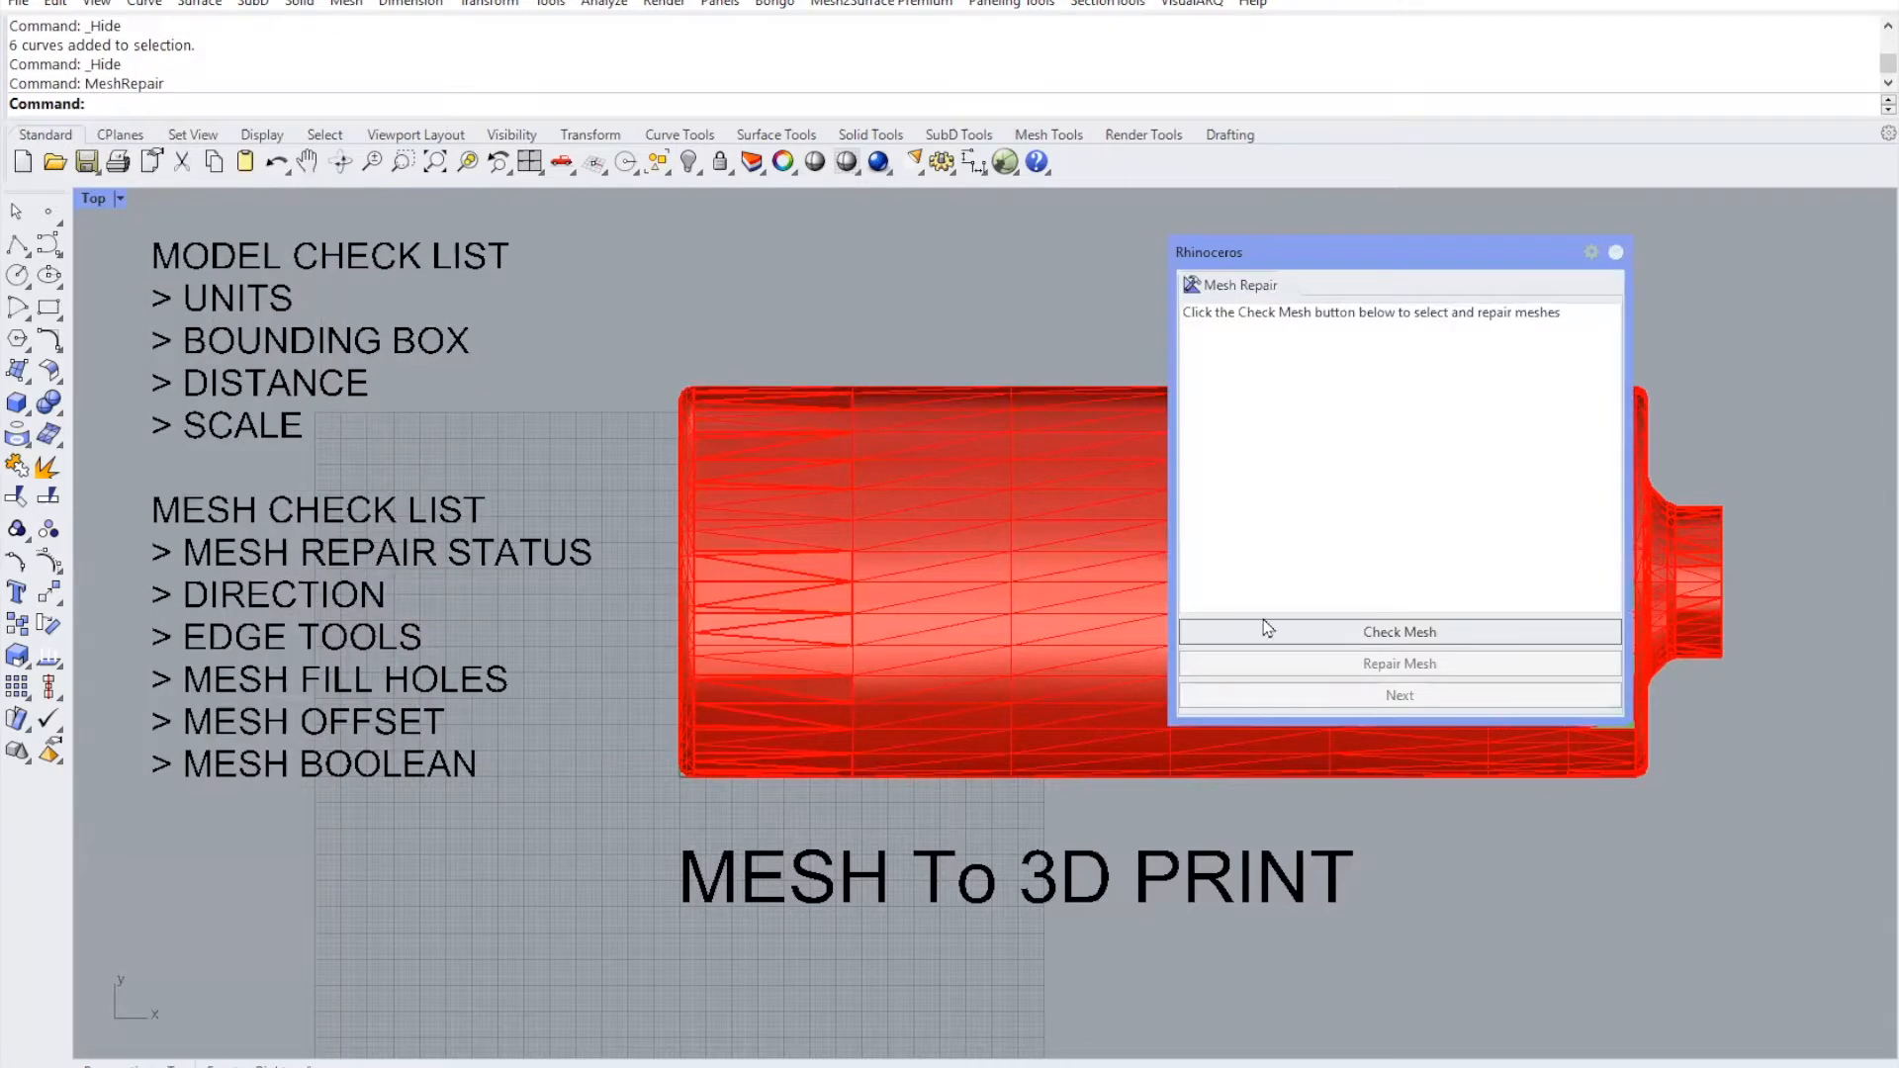
{"action": "right_click_drag", "start_coordinate": [953, 606], "coordinate": [918, 617]}
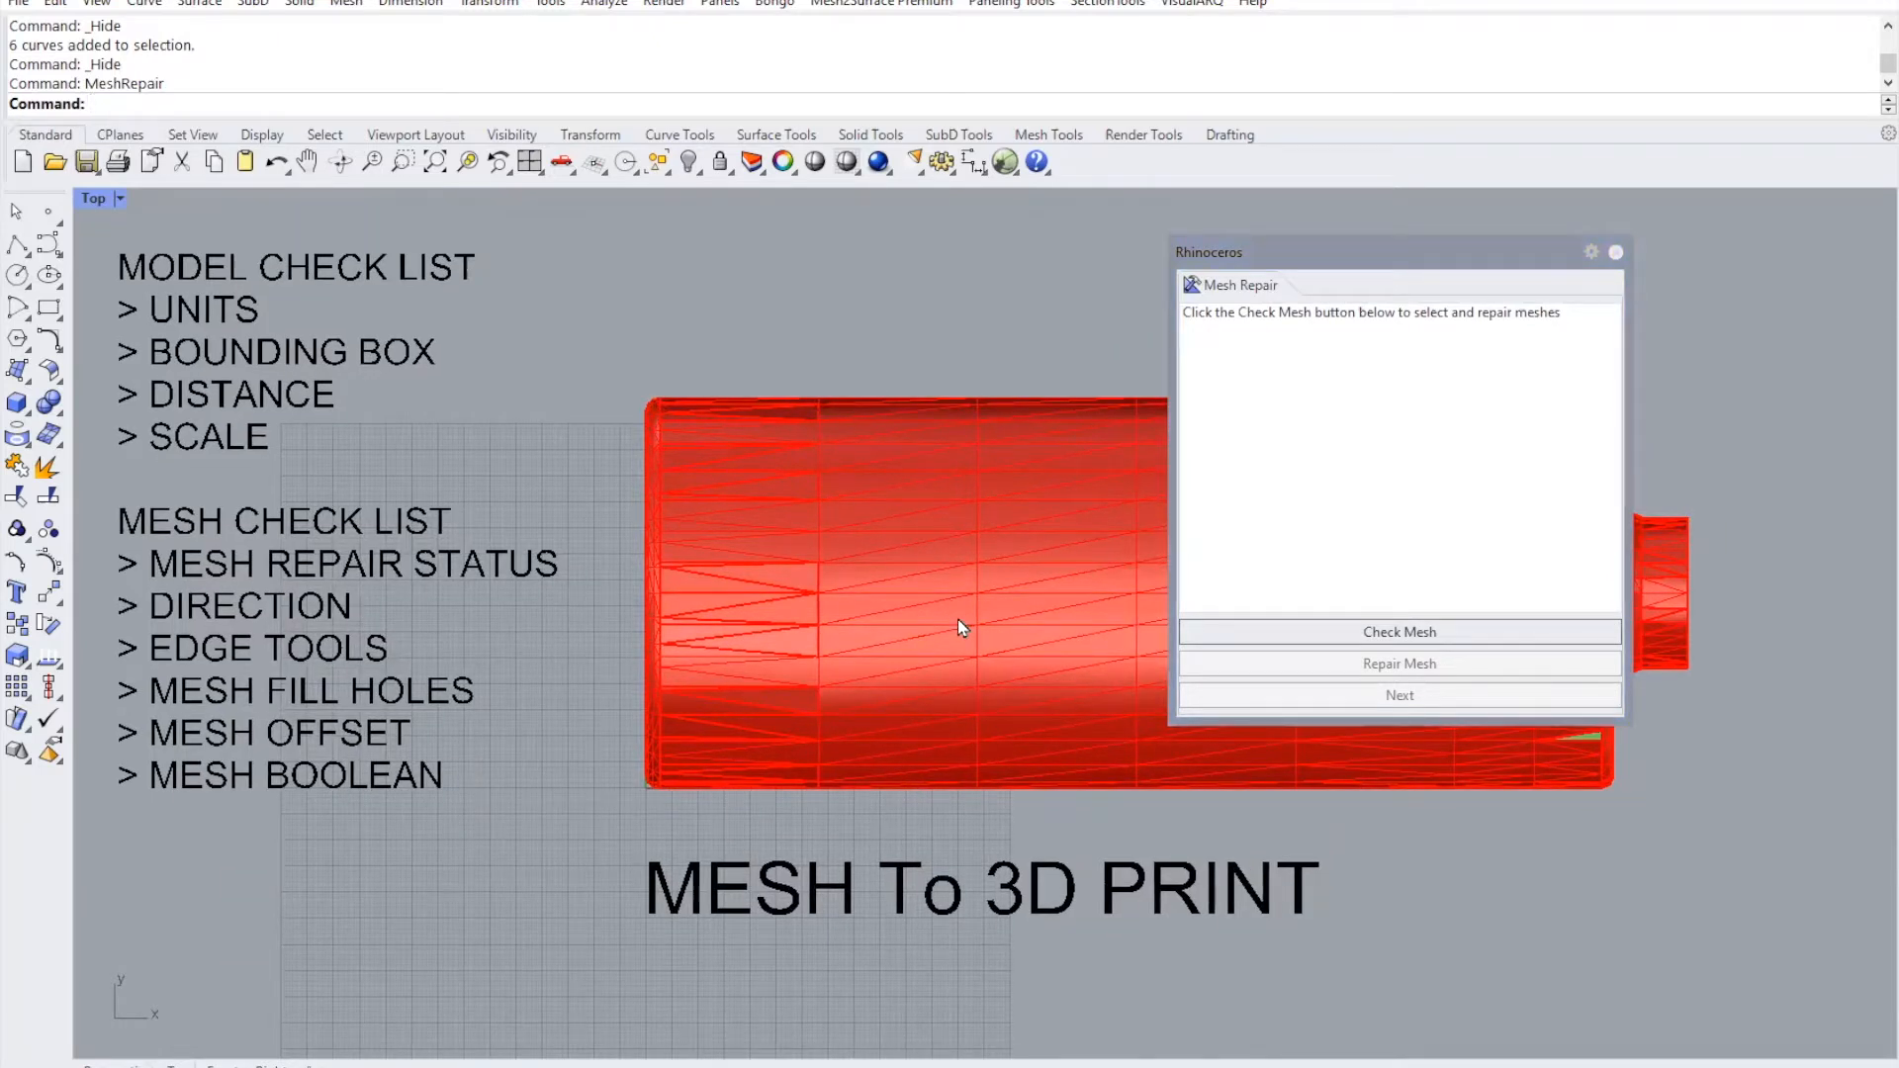
{"action": "left_click", "coordinate": [1429, 641]}
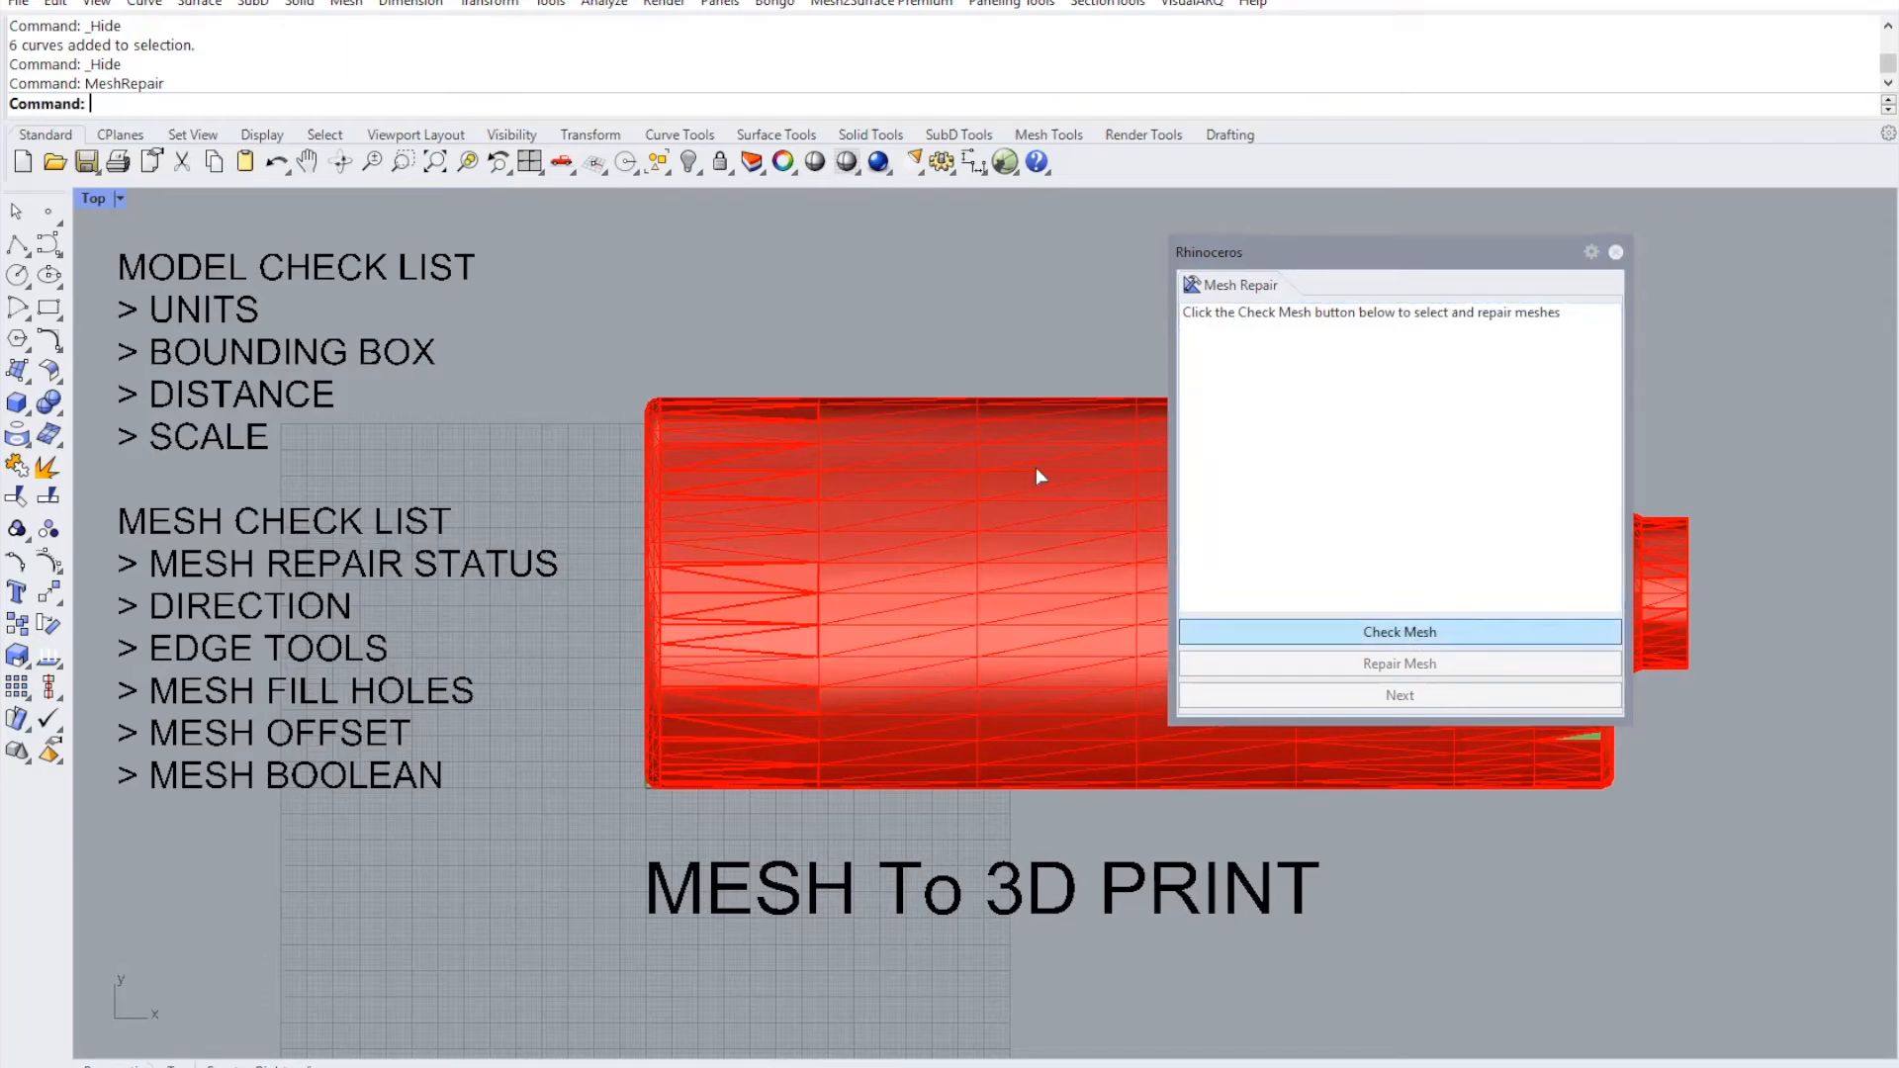
{"action": "left_click", "coordinate": [958, 482]}
{"action": "key", "text": "Return"}
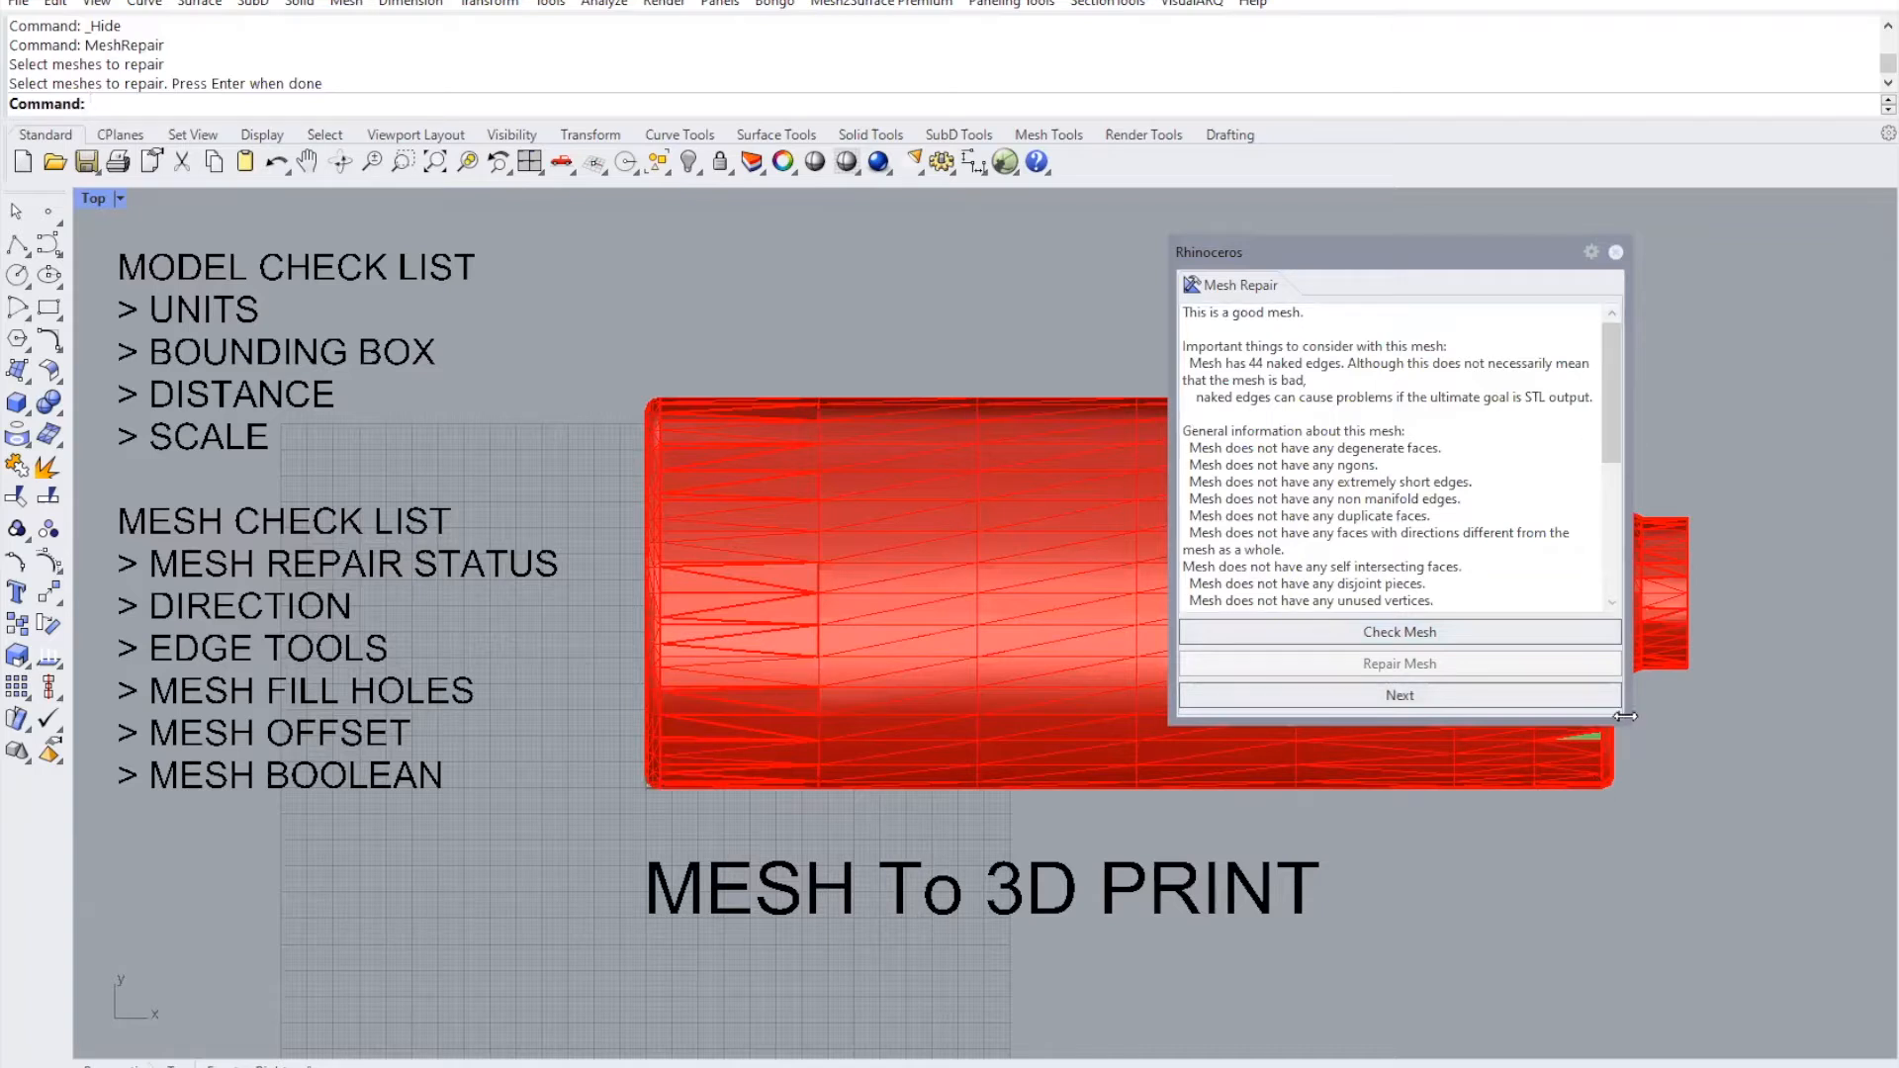
- Enlarge the Mesh Repair window and examine the report from the overall mesh verdict down to the Geometry section
{"action": "left_click_drag", "start_coordinate": [1629, 937], "coordinate": [1628, 927]}
{"action": "left_click_drag", "start_coordinate": [1629, 467], "coordinate": [1630, 394]}
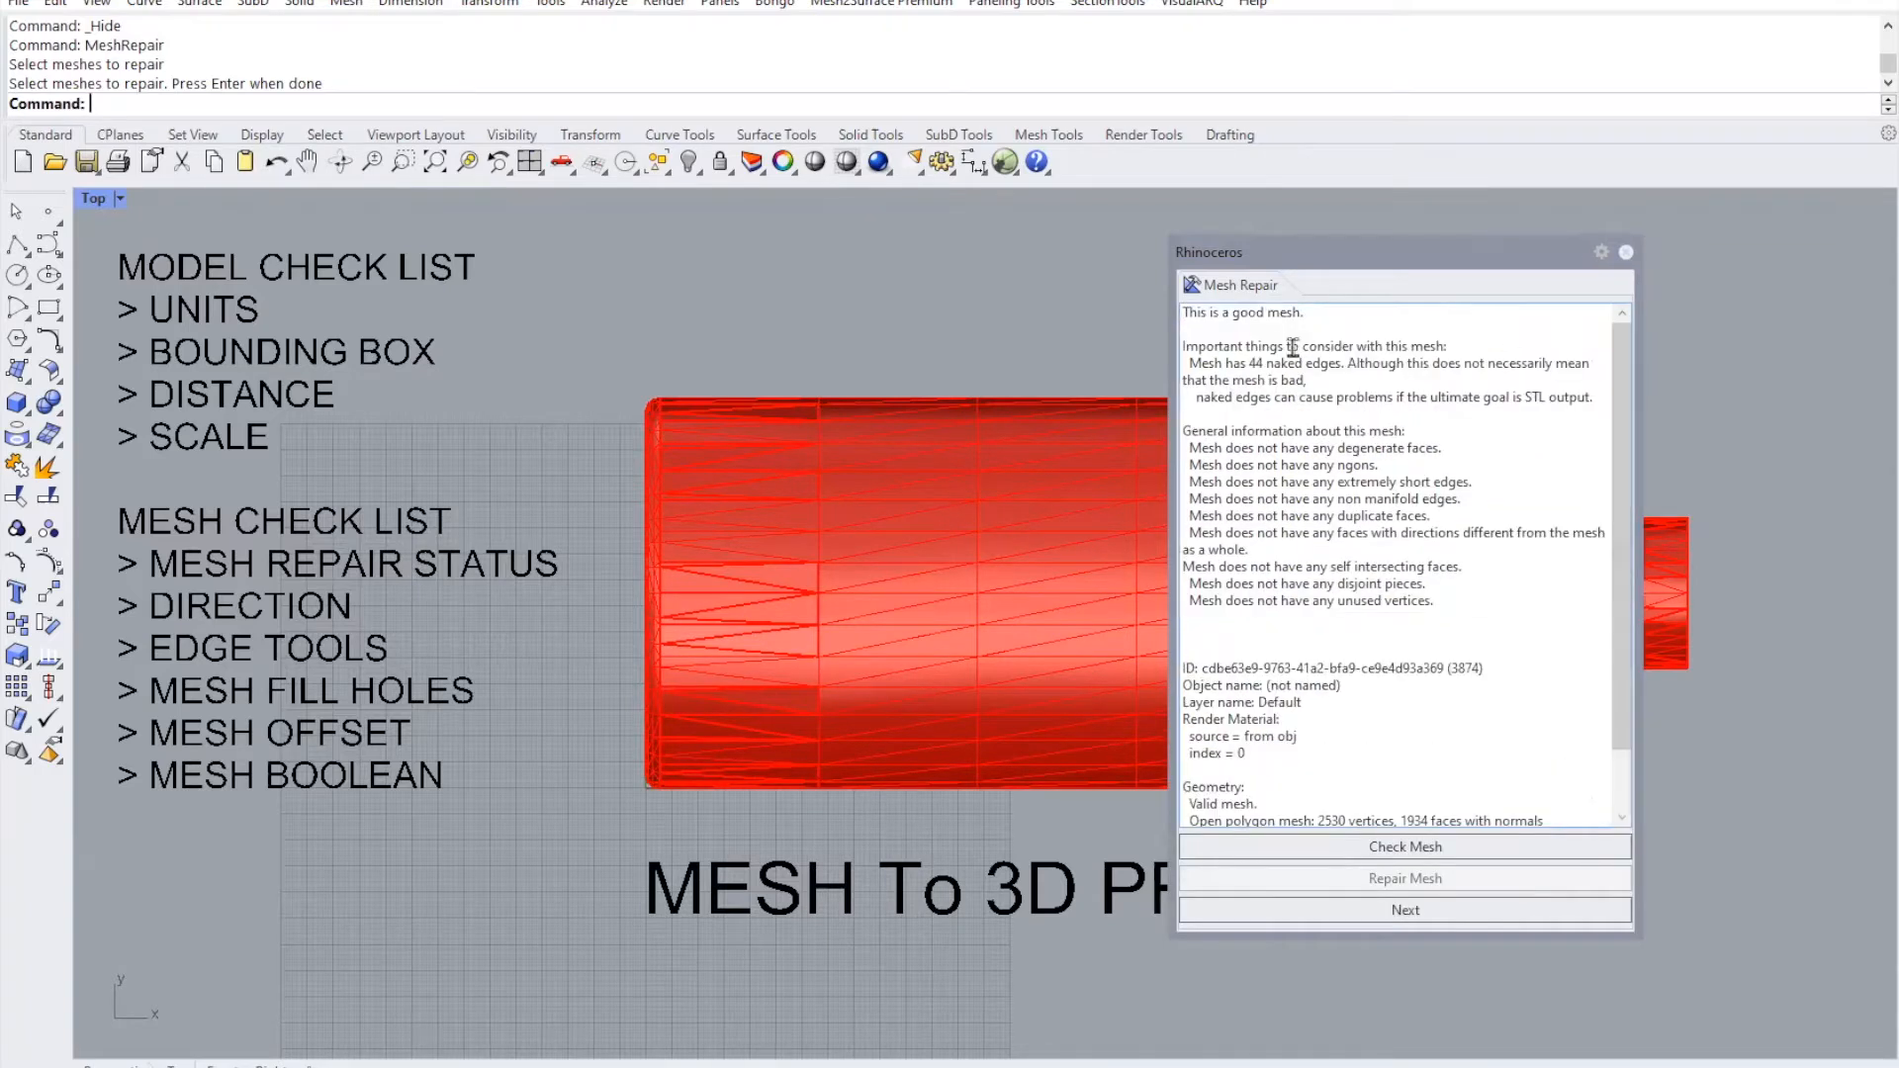
{"action": "left_click_drag", "start_coordinate": [1317, 311], "coordinate": [1165, 312]}
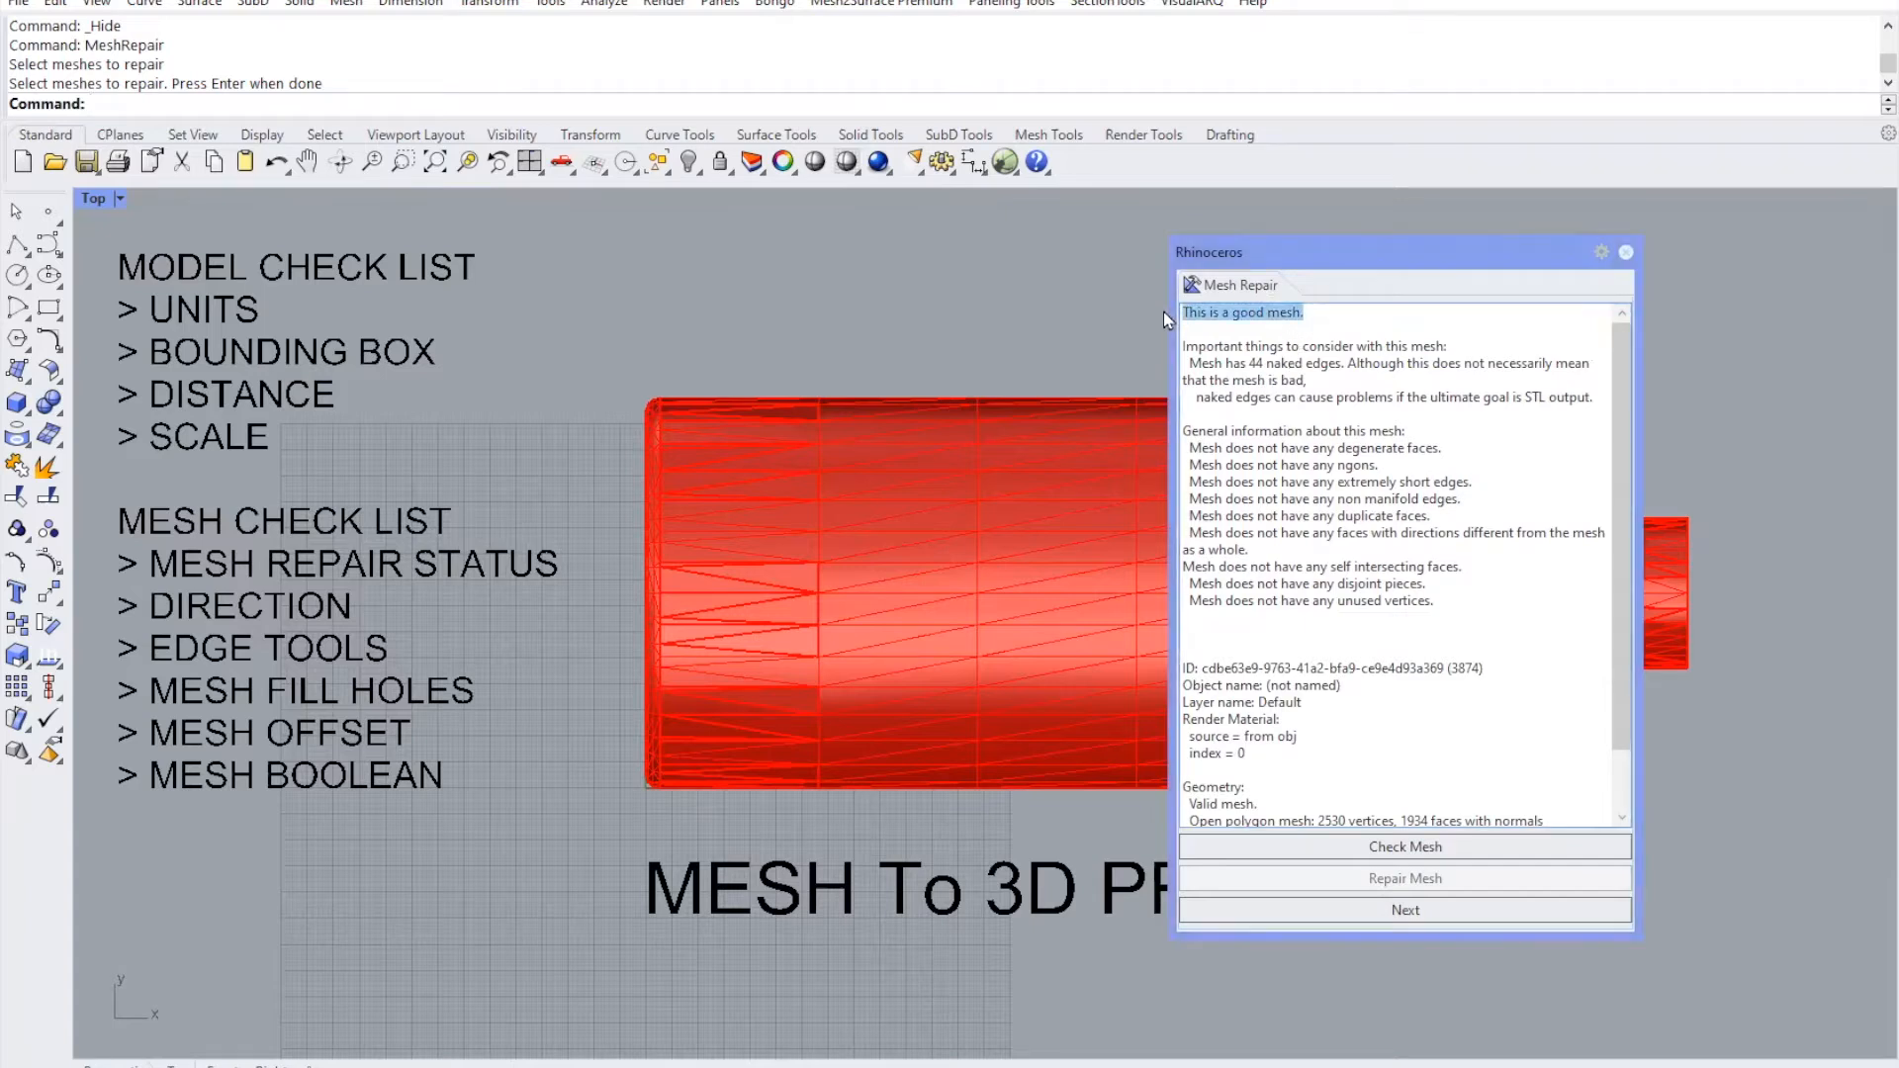
{"action": "left_click_drag", "start_coordinate": [1622, 554], "coordinate": [1660, 477]}
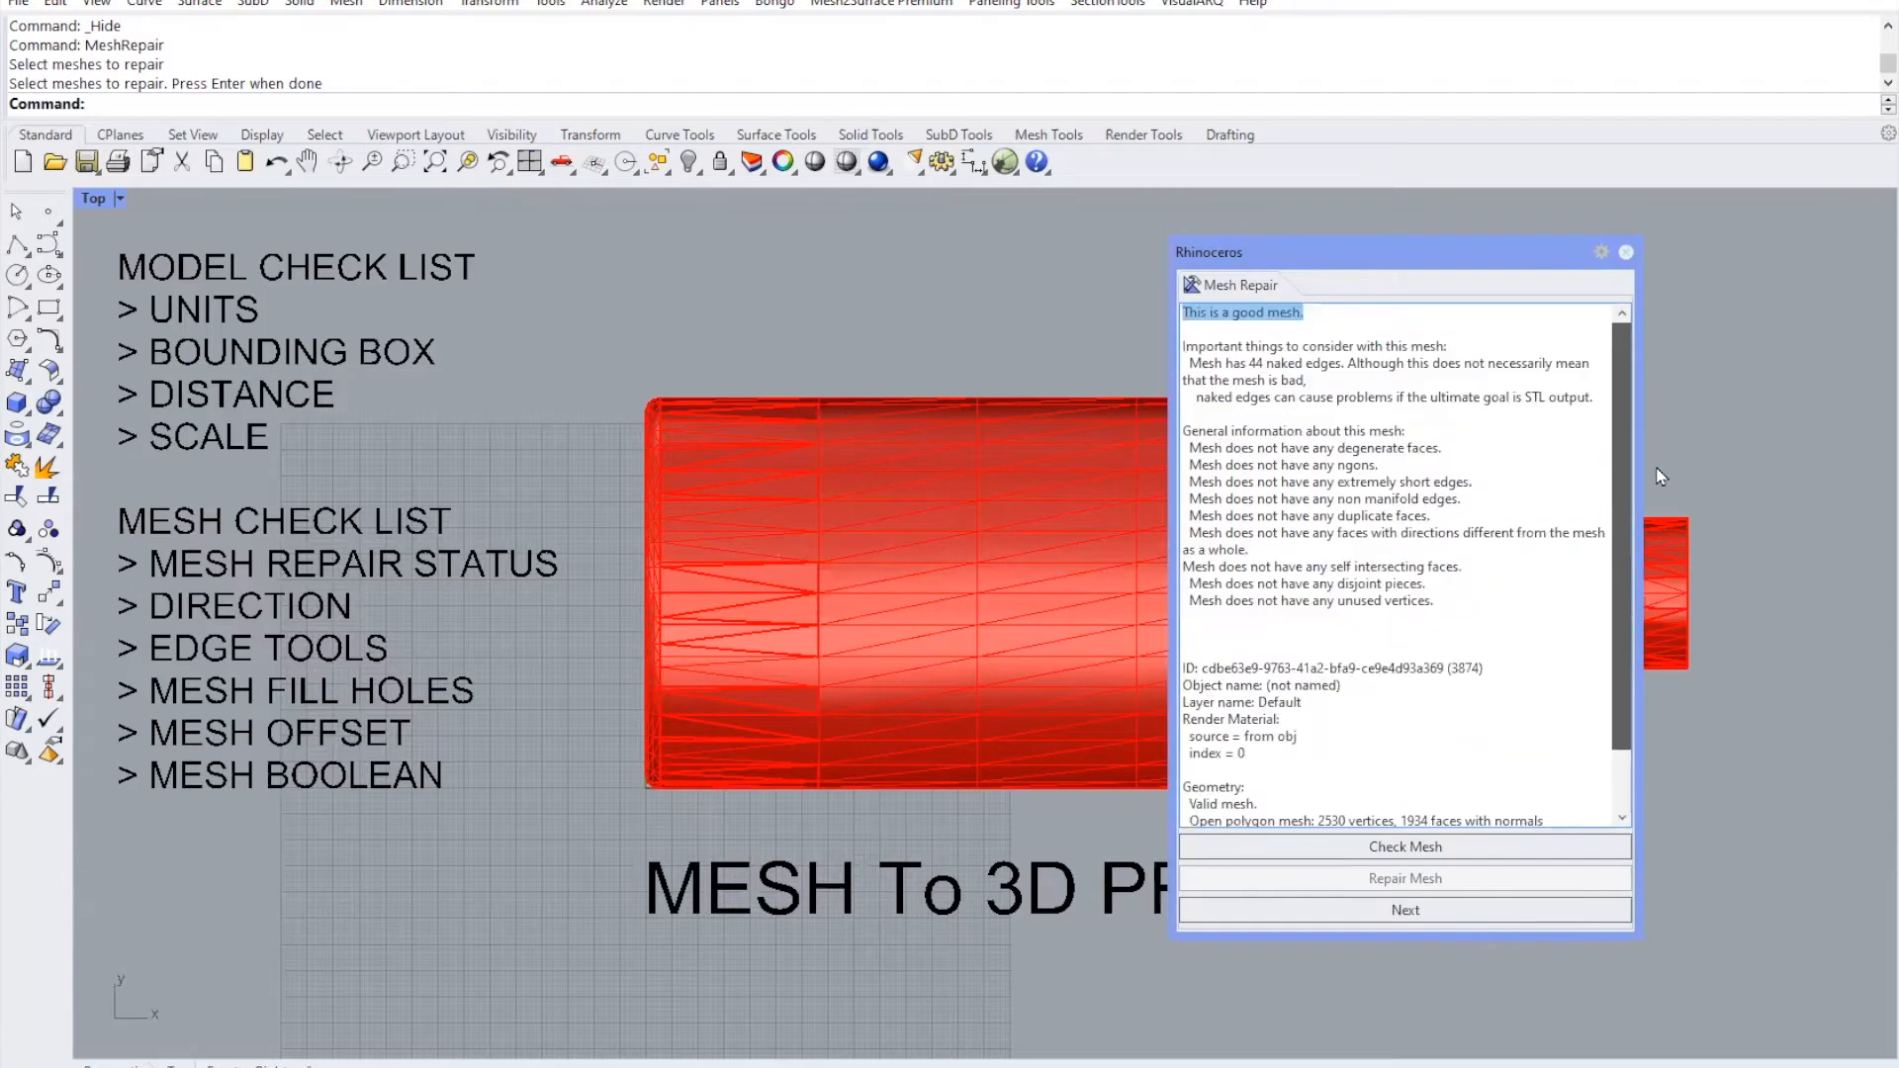
{"action": "left_click", "coordinate": [1347, 311]}
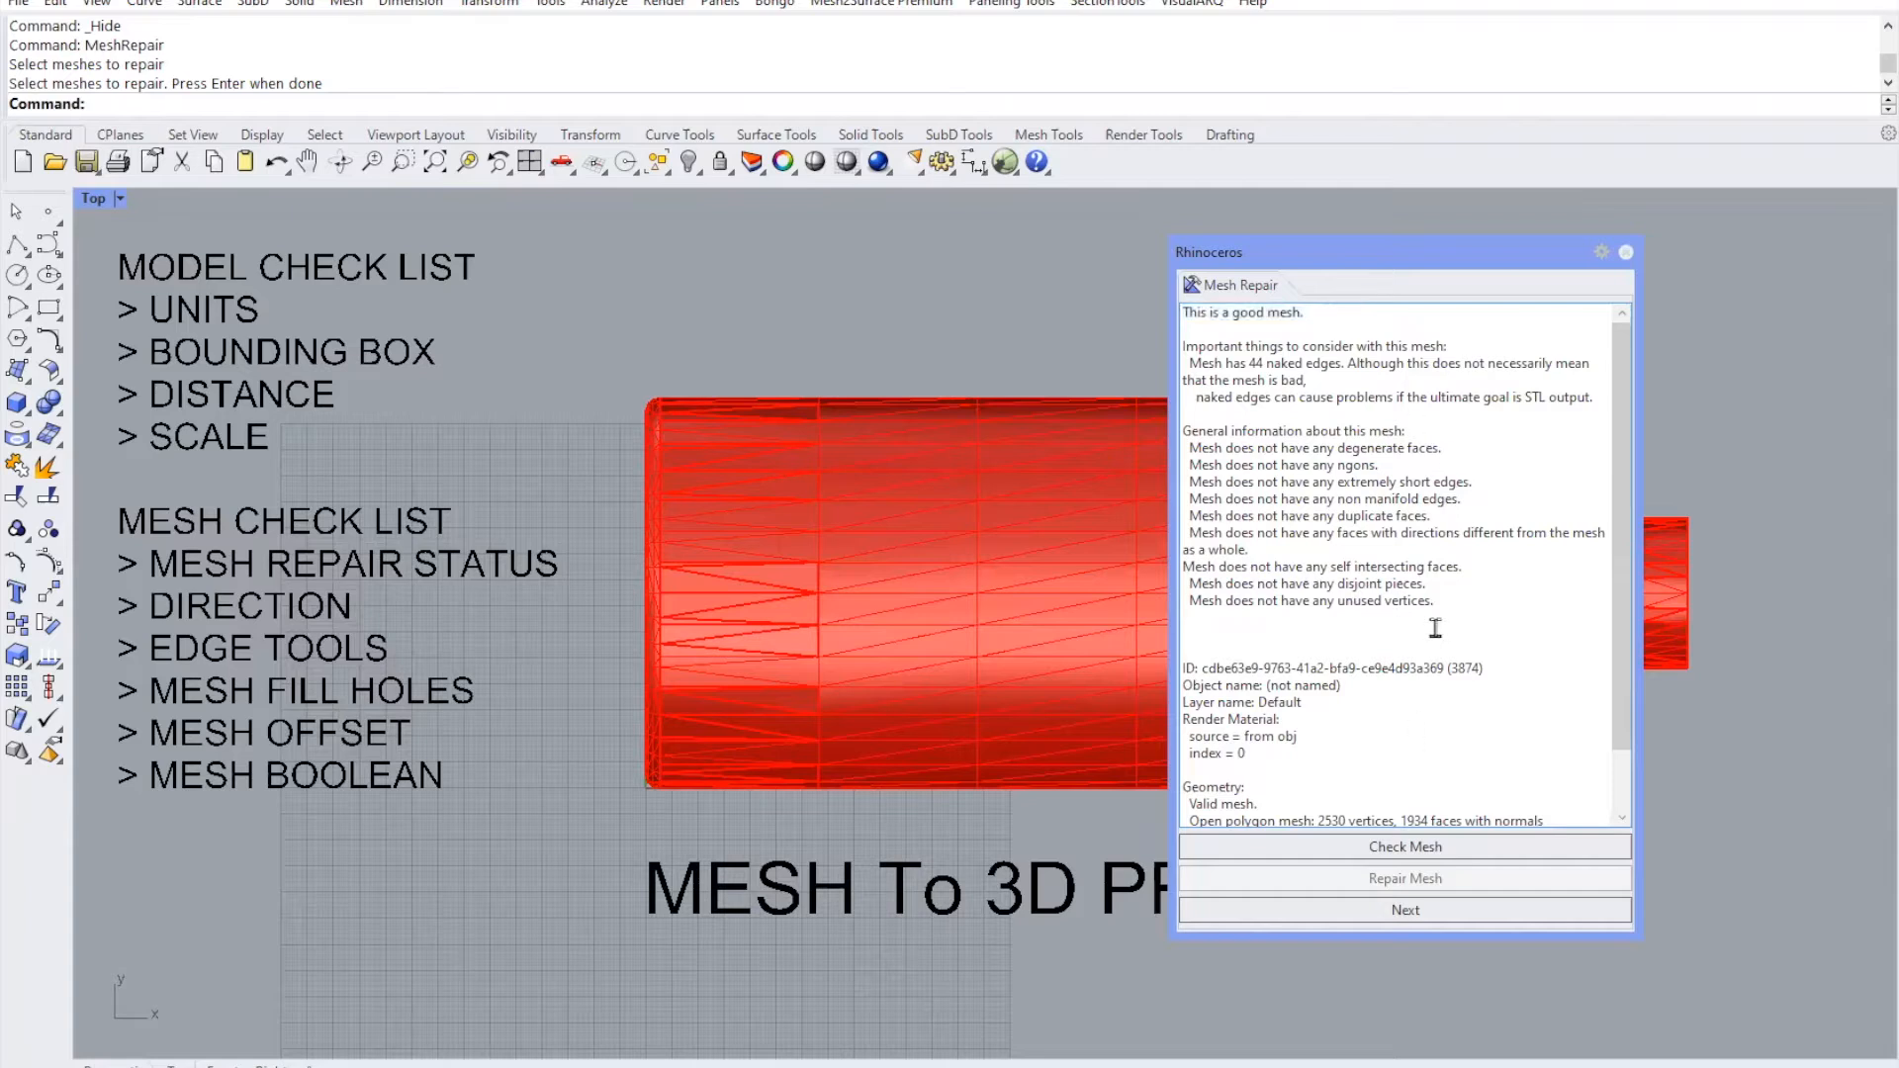
{"action": "left_click_drag", "start_coordinate": [1622, 653], "coordinate": [1623, 744]}
{"action": "left_click_drag", "start_coordinate": [1264, 734], "coordinate": [1171, 739]}
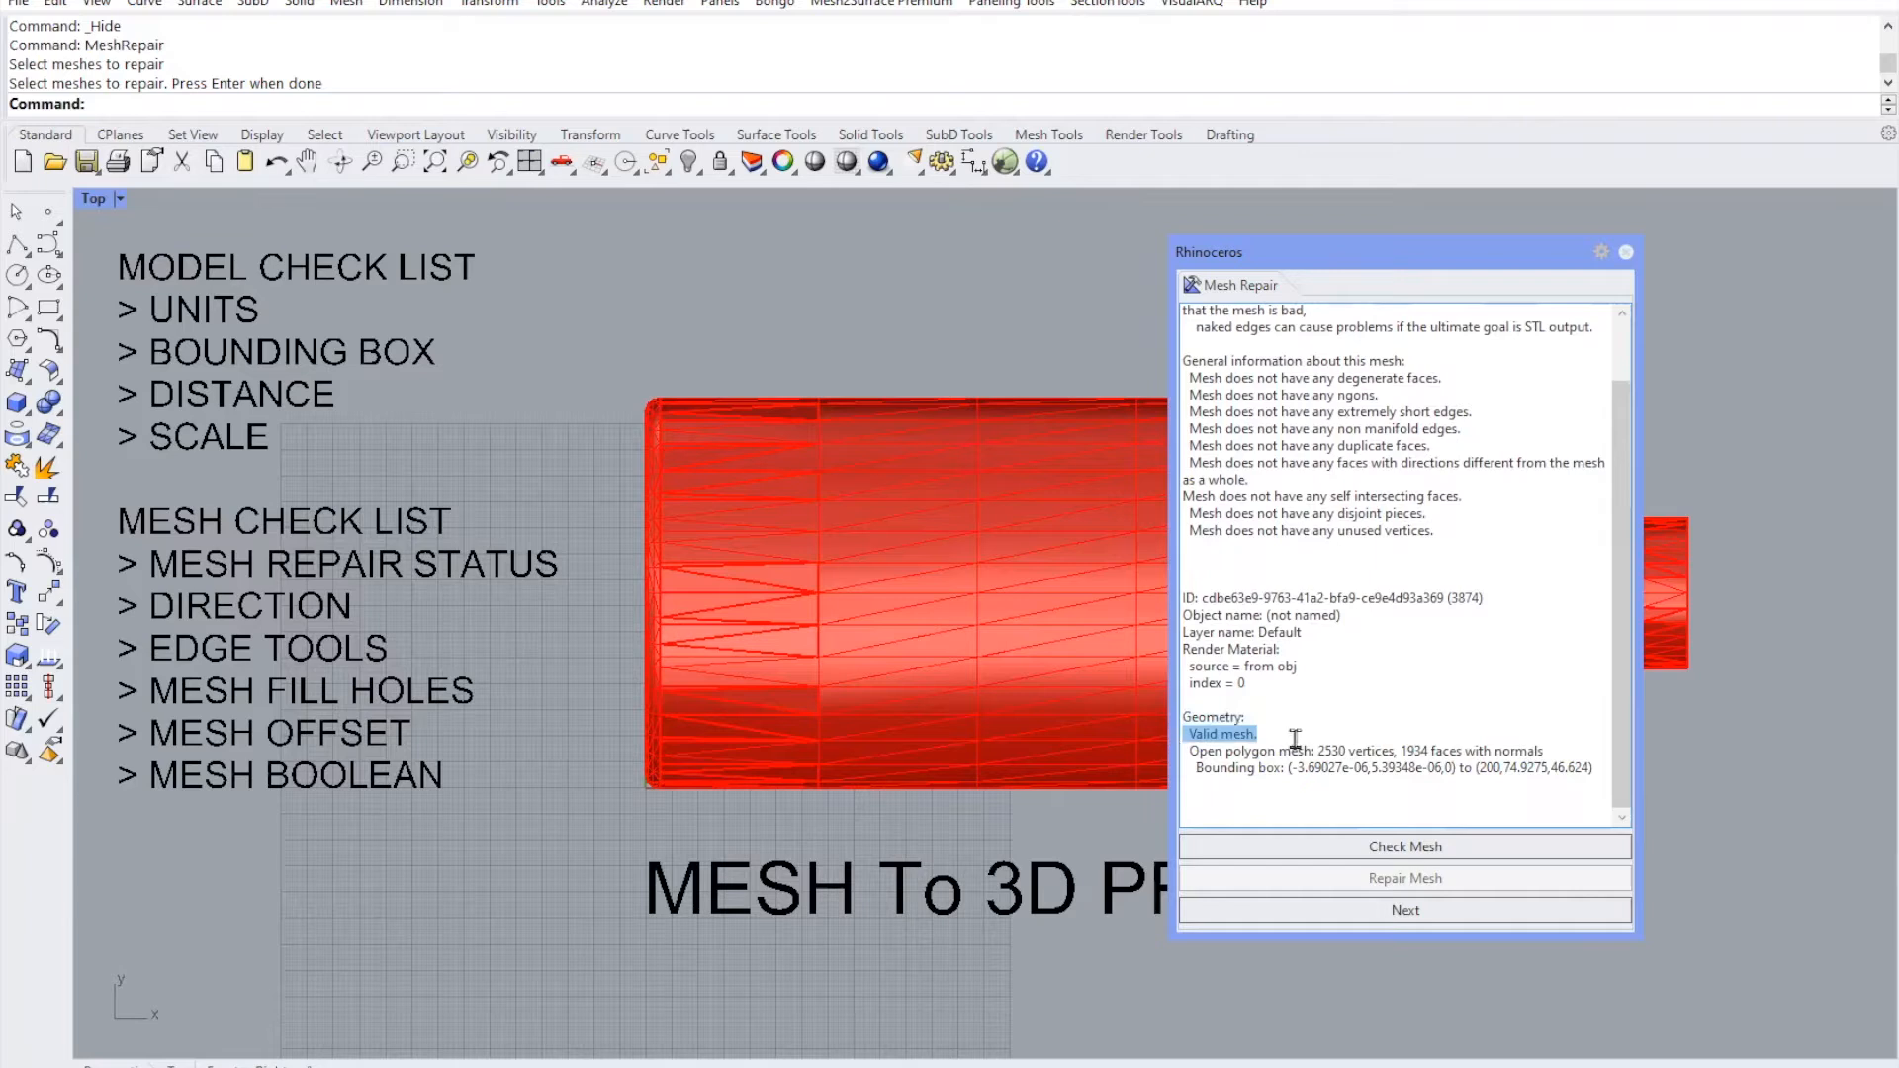
- Read through the general mesh information in the Mesh Repair report and close the report
{"action": "left_click", "coordinate": [1286, 685]}
{"action": "left_click_drag", "start_coordinate": [1189, 378], "coordinate": [1489, 531]}
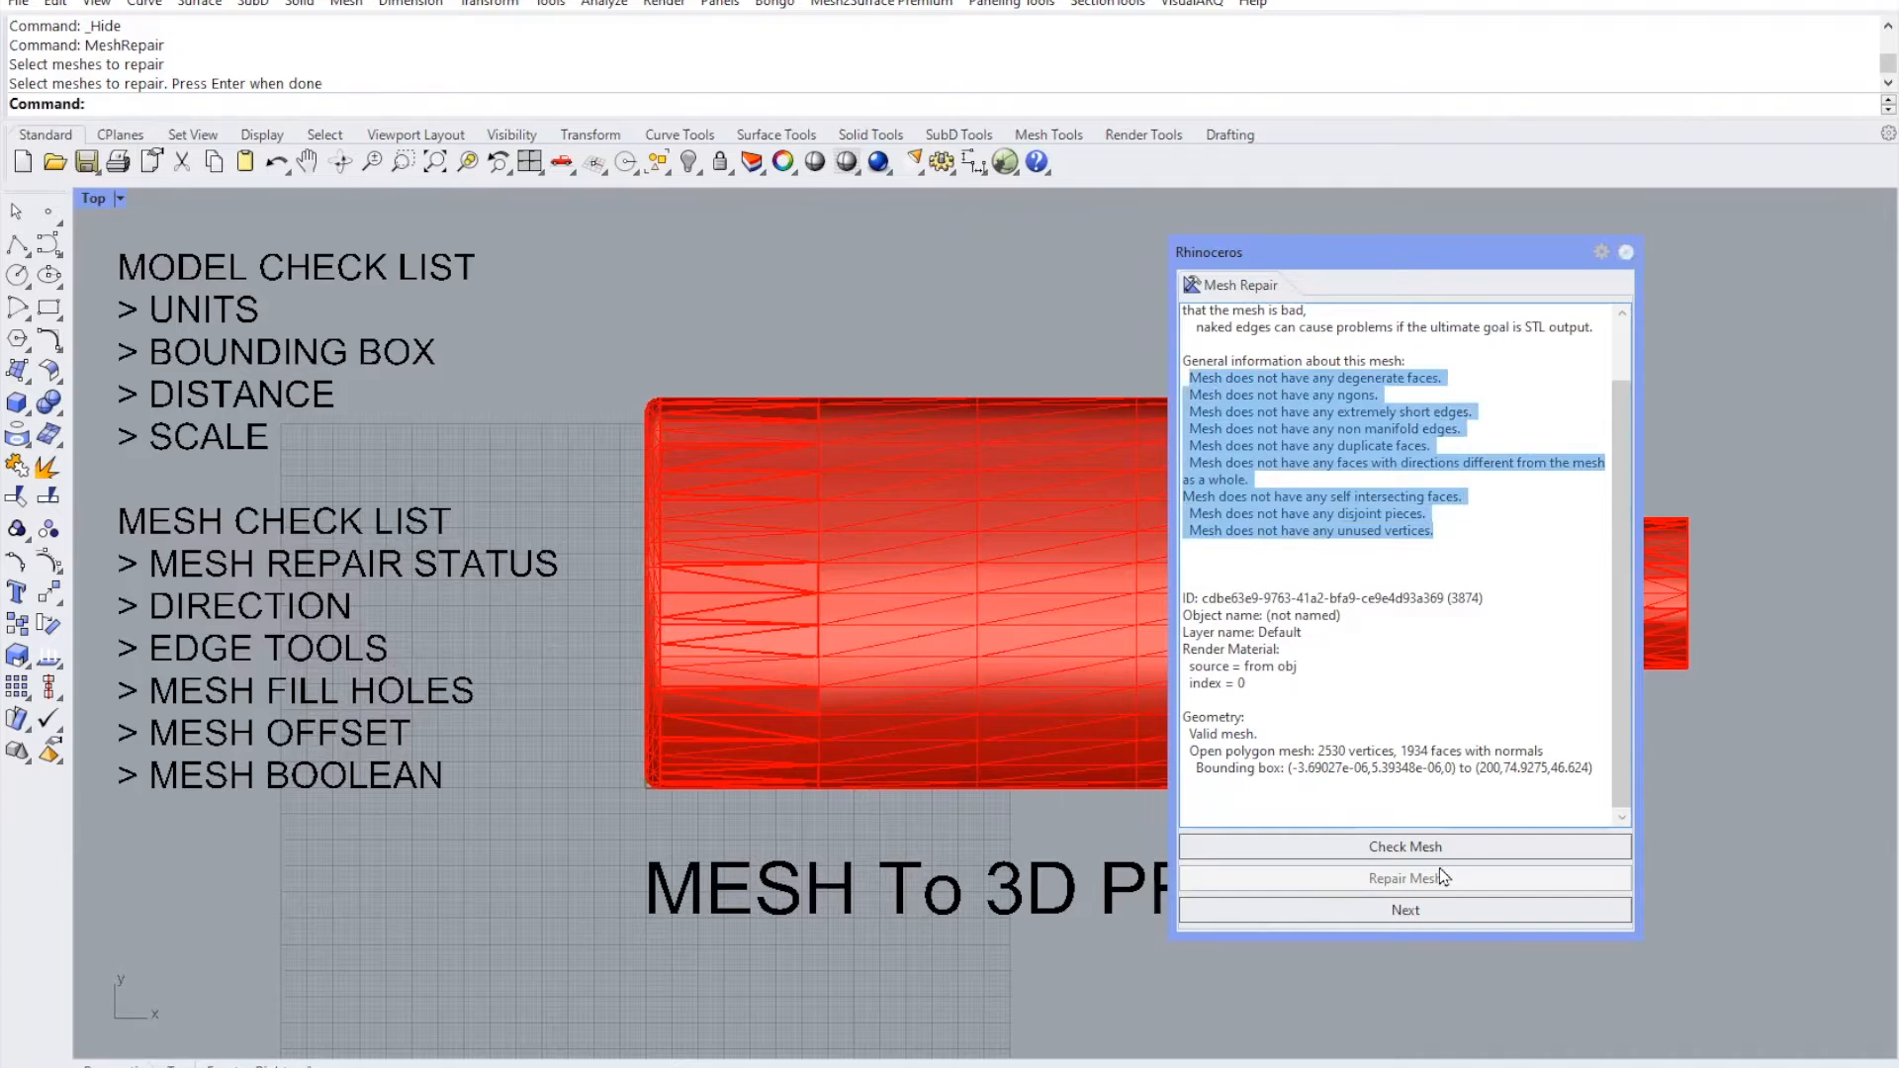
{"action": "left_click", "coordinate": [1627, 253]}
{"action": "right_click_drag", "start_coordinate": [1311, 654], "coordinate": [1386, 657]}
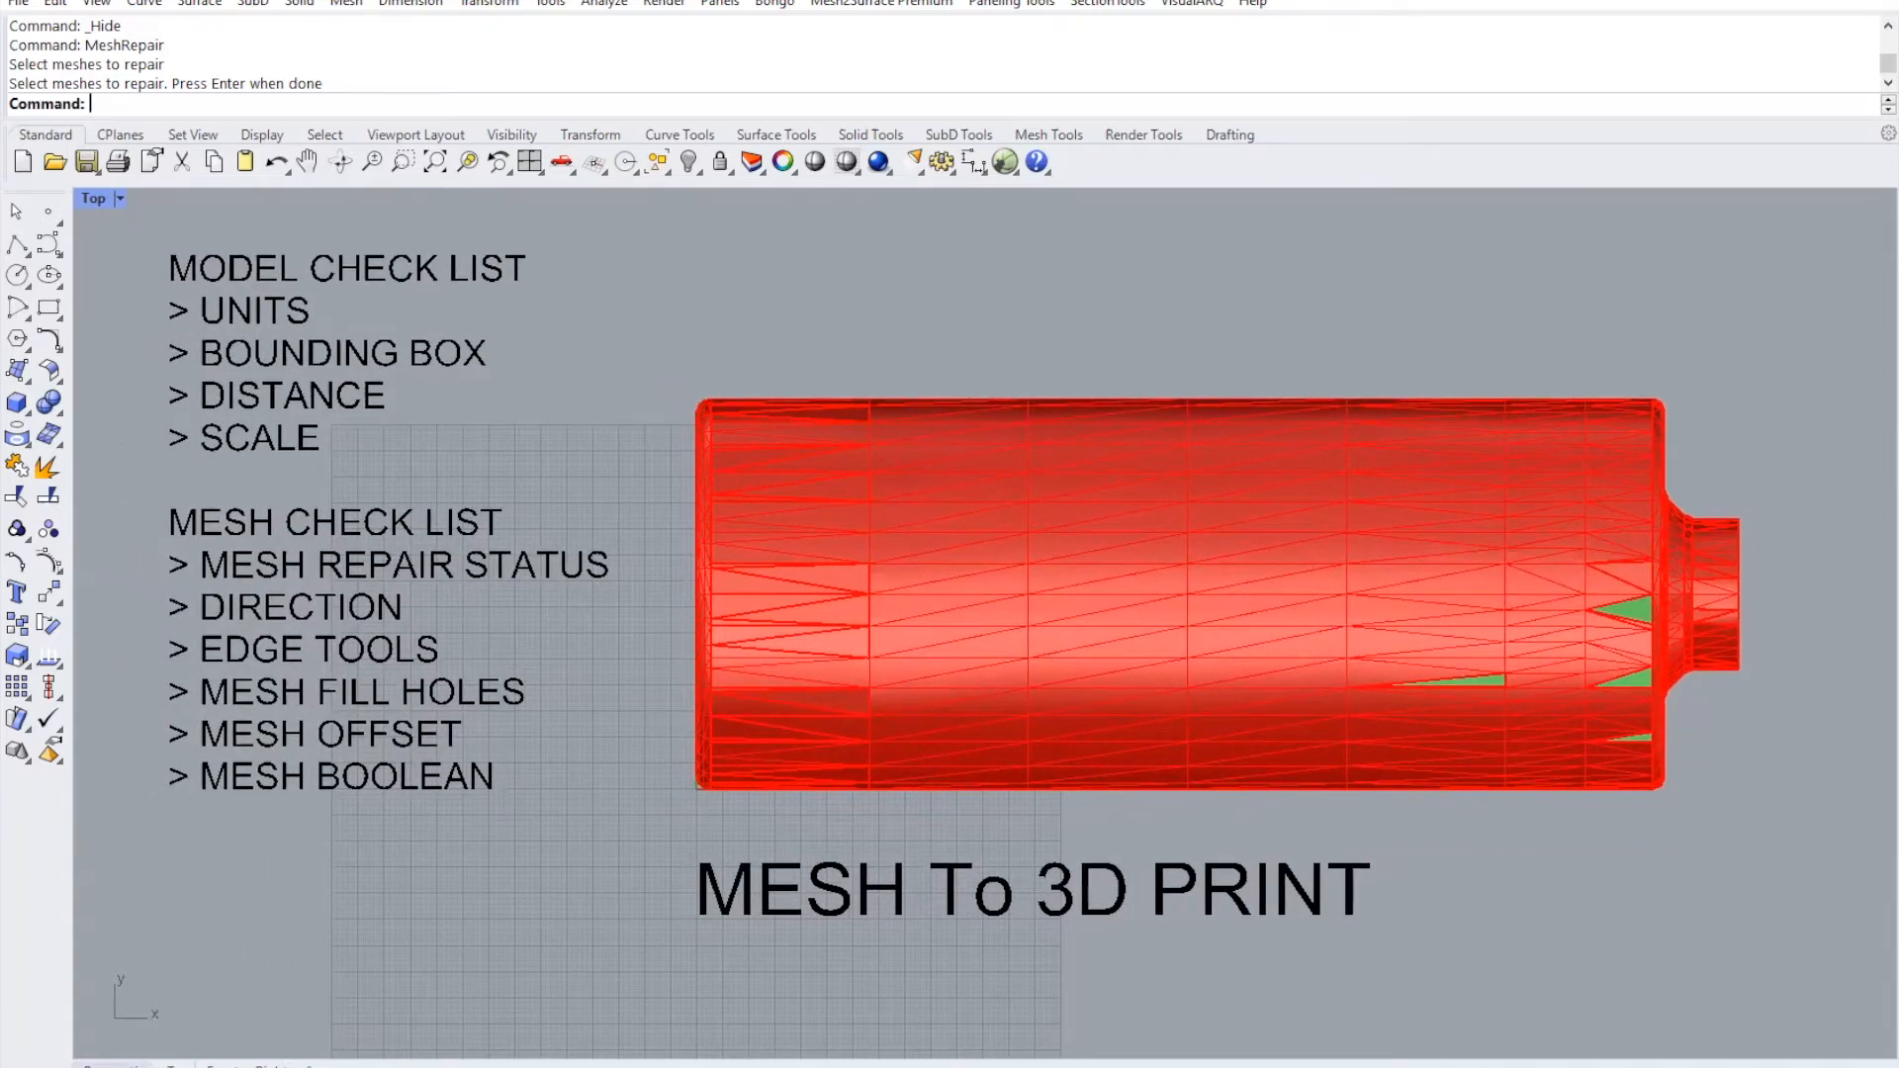
- Rebuild the mesh normals of the bottle body in the Perspective view
{"action": "left_click", "coordinate": [130, 1065]}
{"action": "right_click_drag", "start_coordinate": [1203, 649], "coordinate": [1582, 801]}
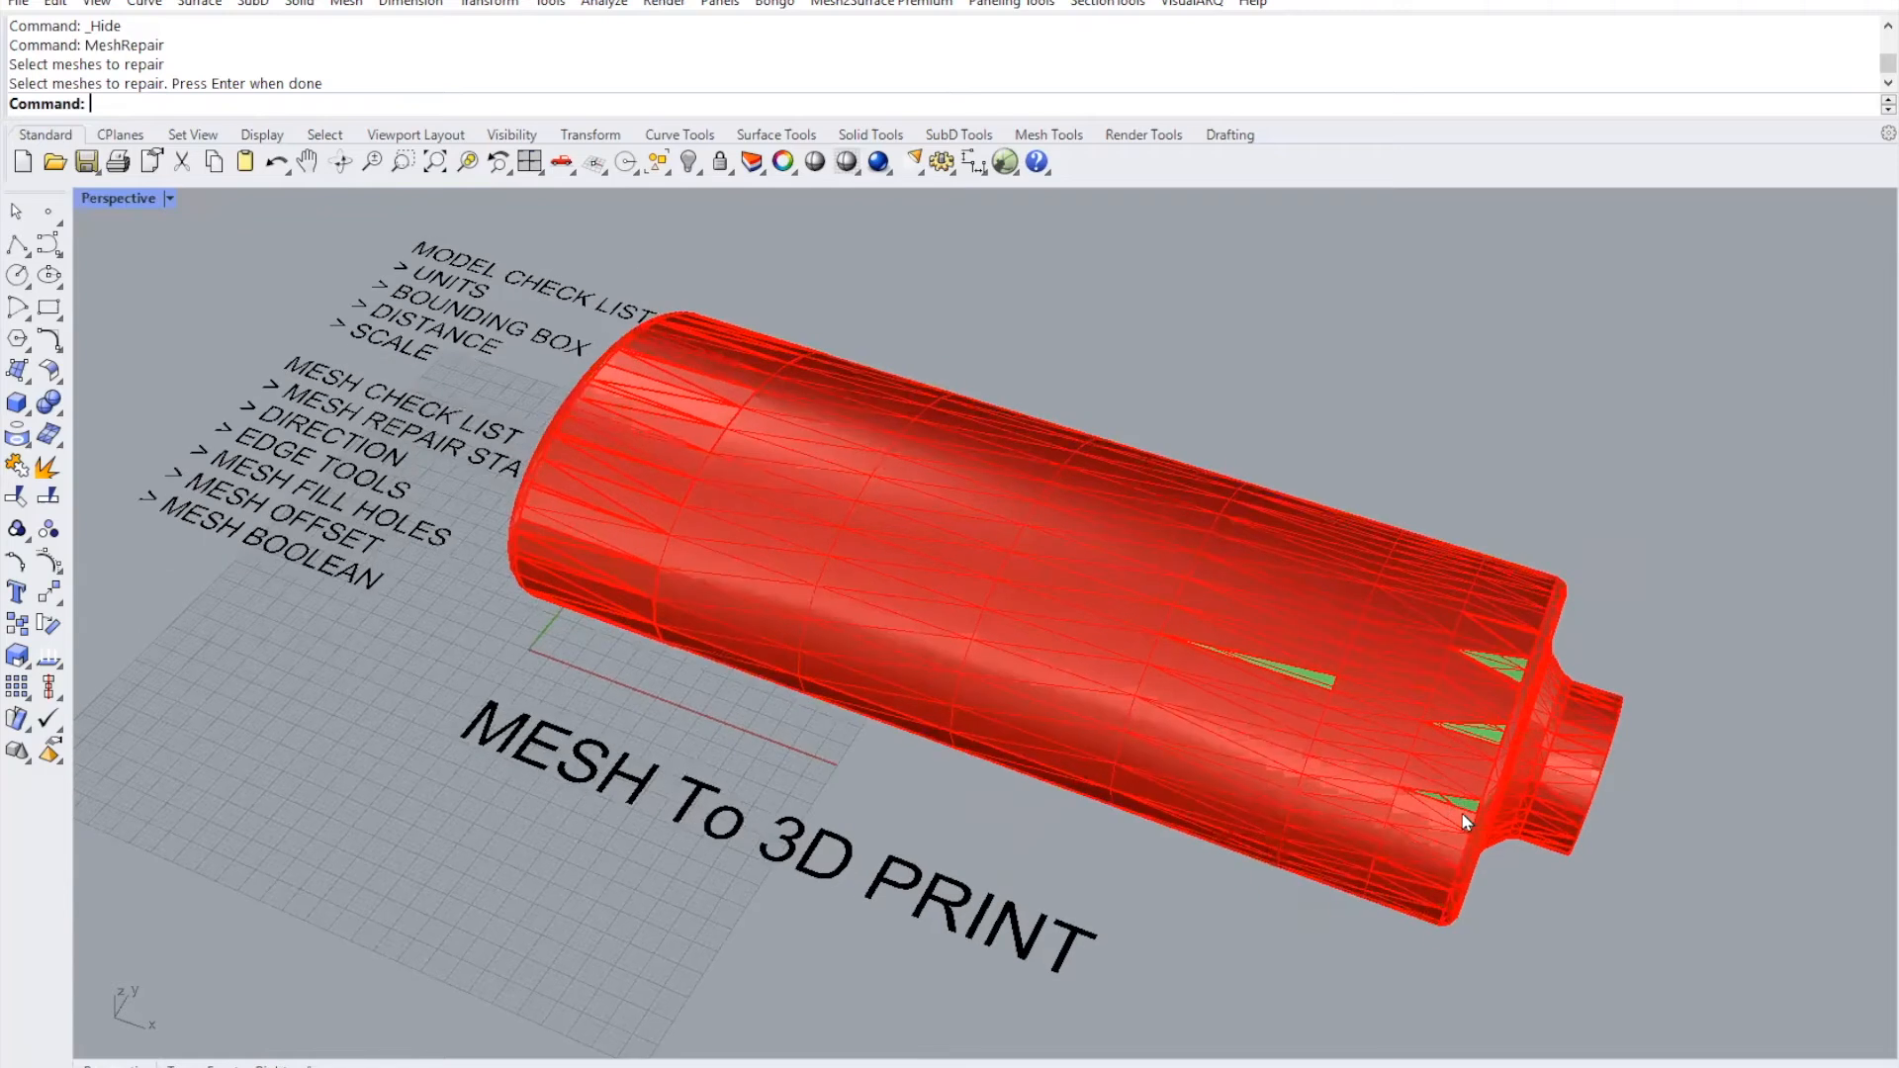
{"action": "left_click", "coordinate": [341, 8]}
{"action": "mouse_move", "coordinate": [506, 358]}
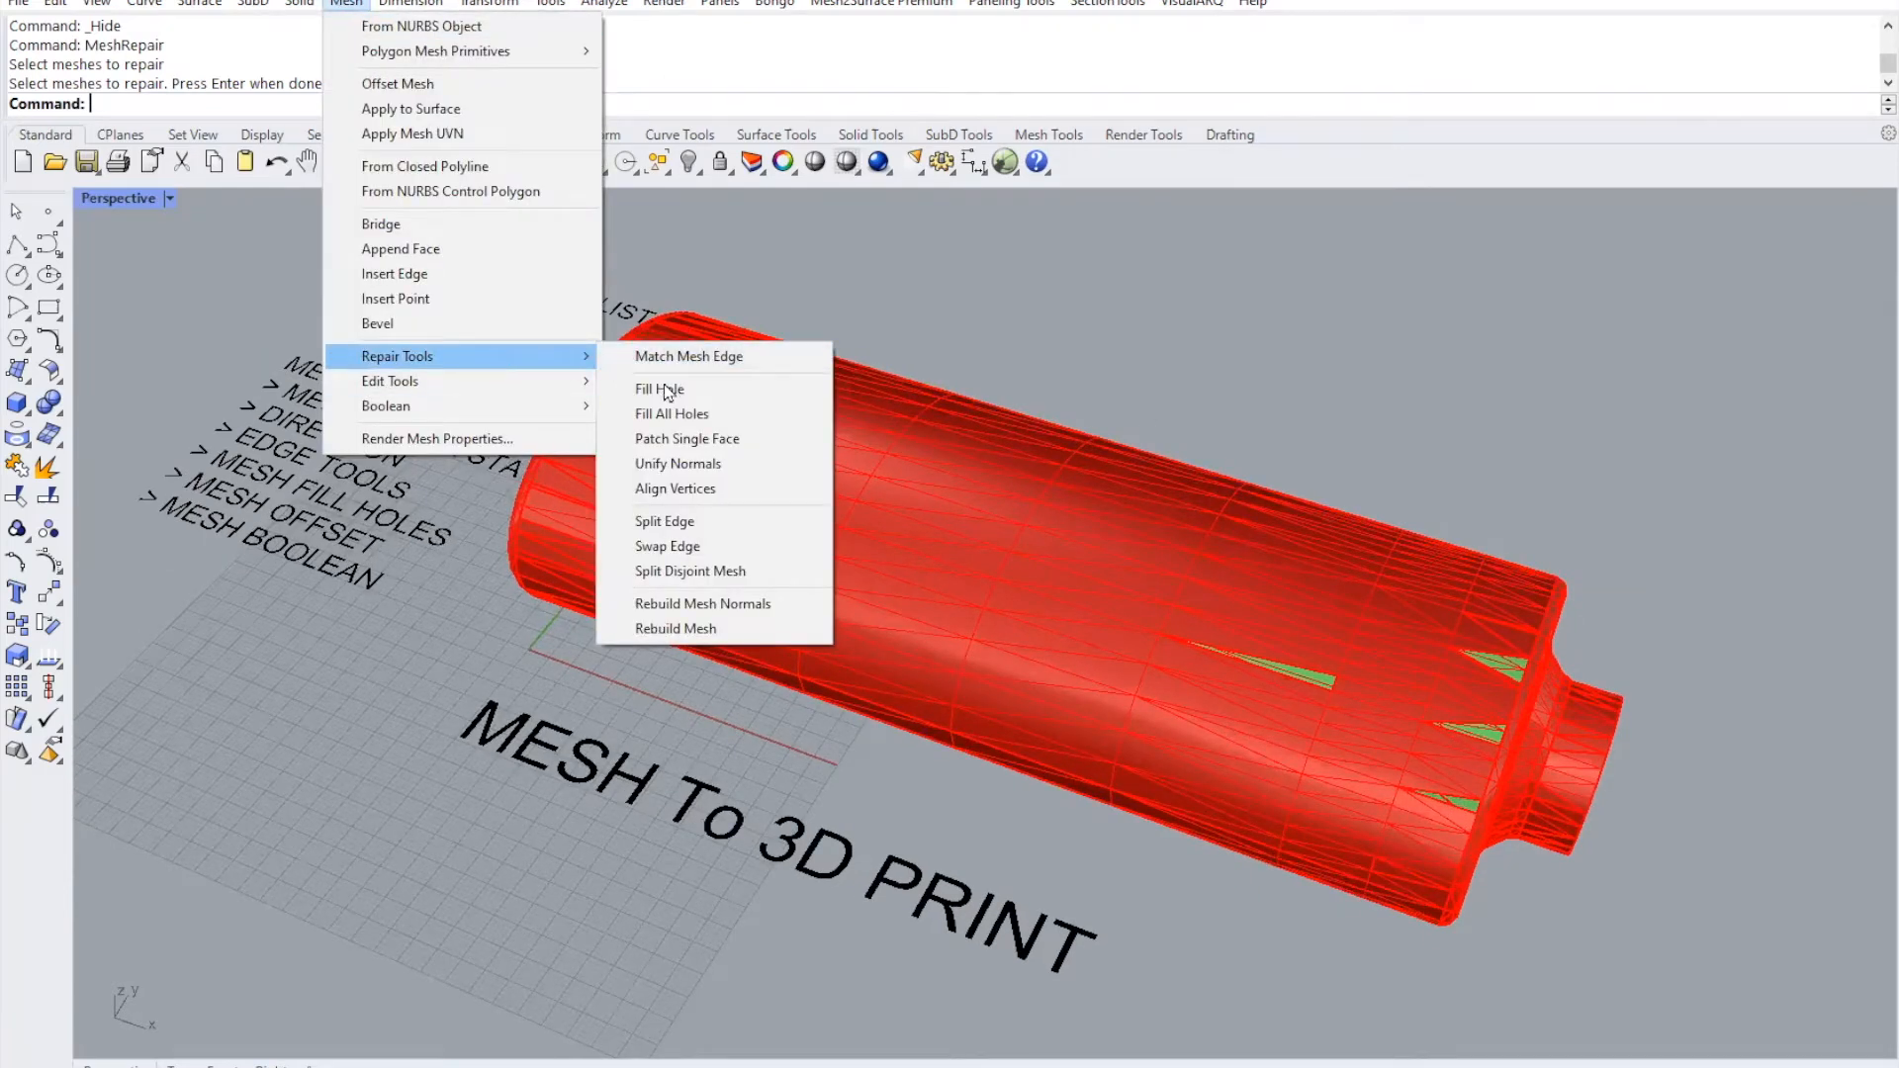
{"action": "left_click", "coordinate": [702, 605]}
{"action": "left_click", "coordinate": [708, 456]}
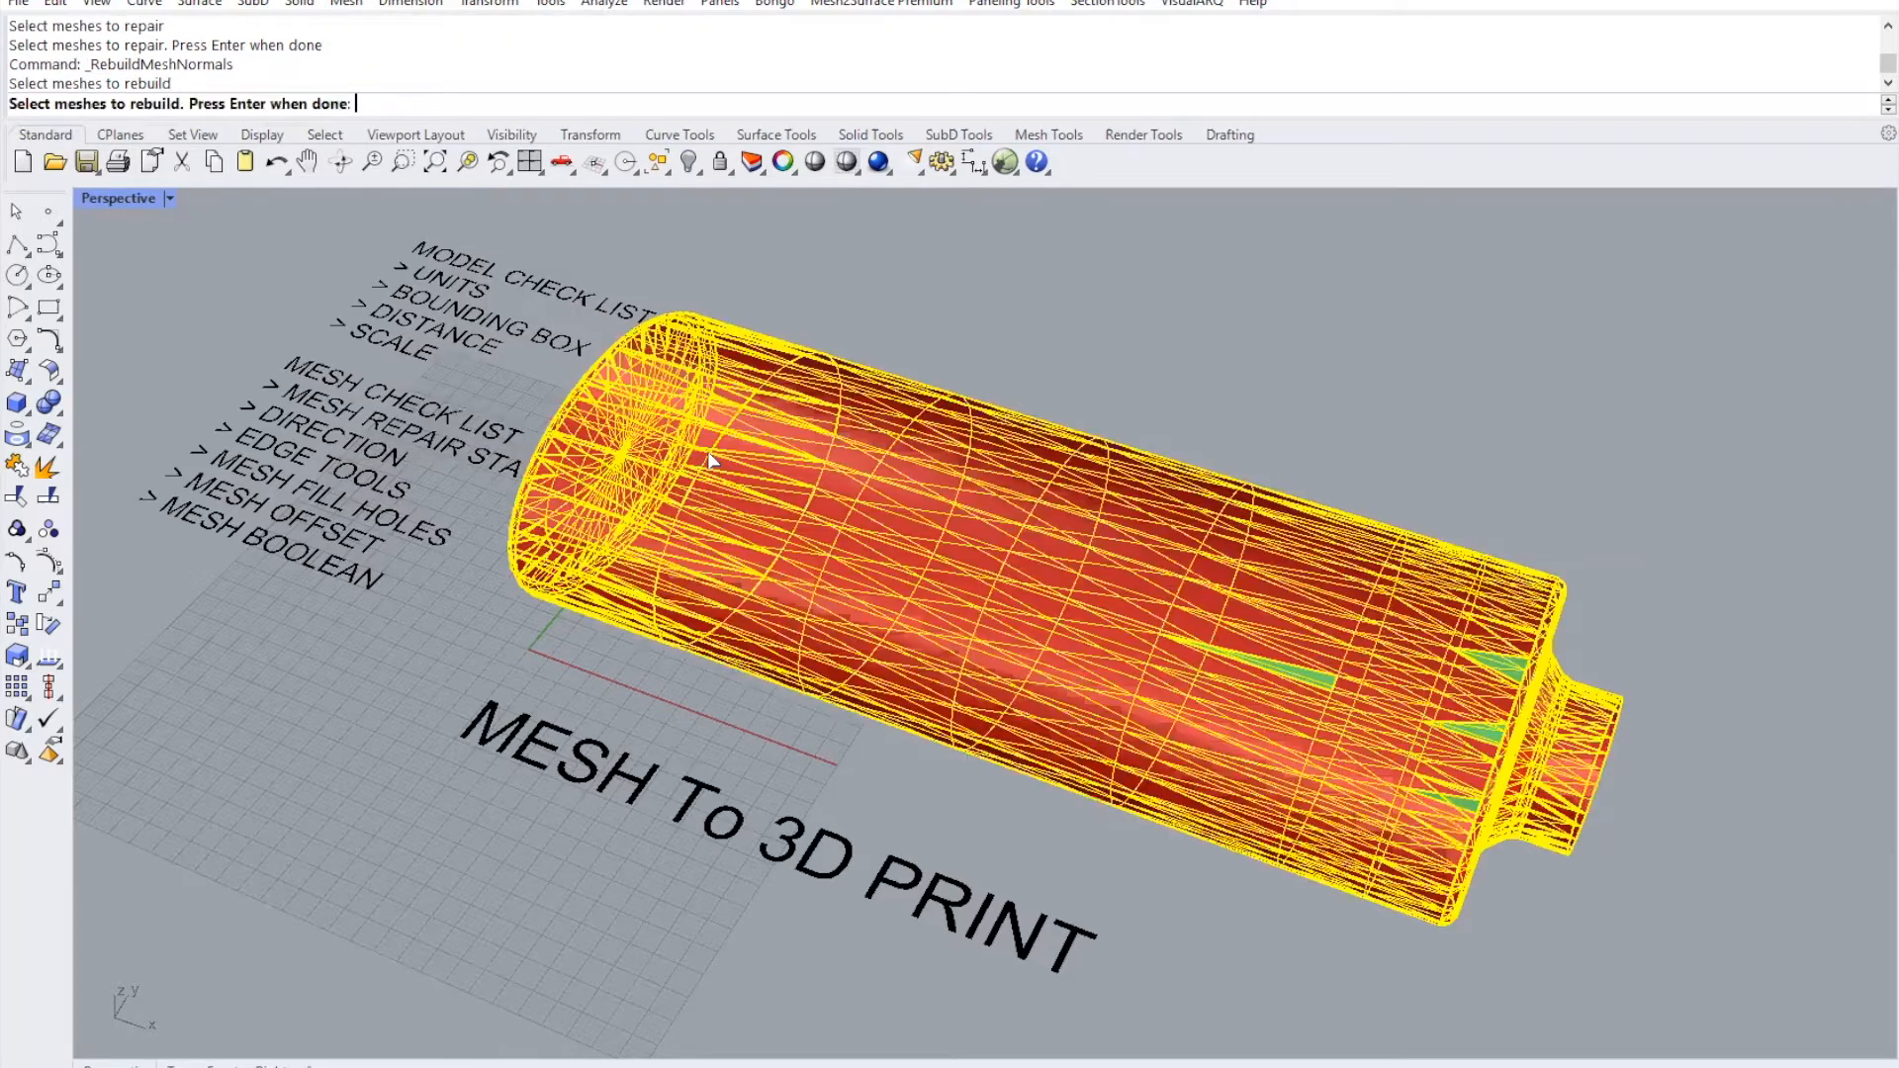
{"action": "key", "text": "Return"}
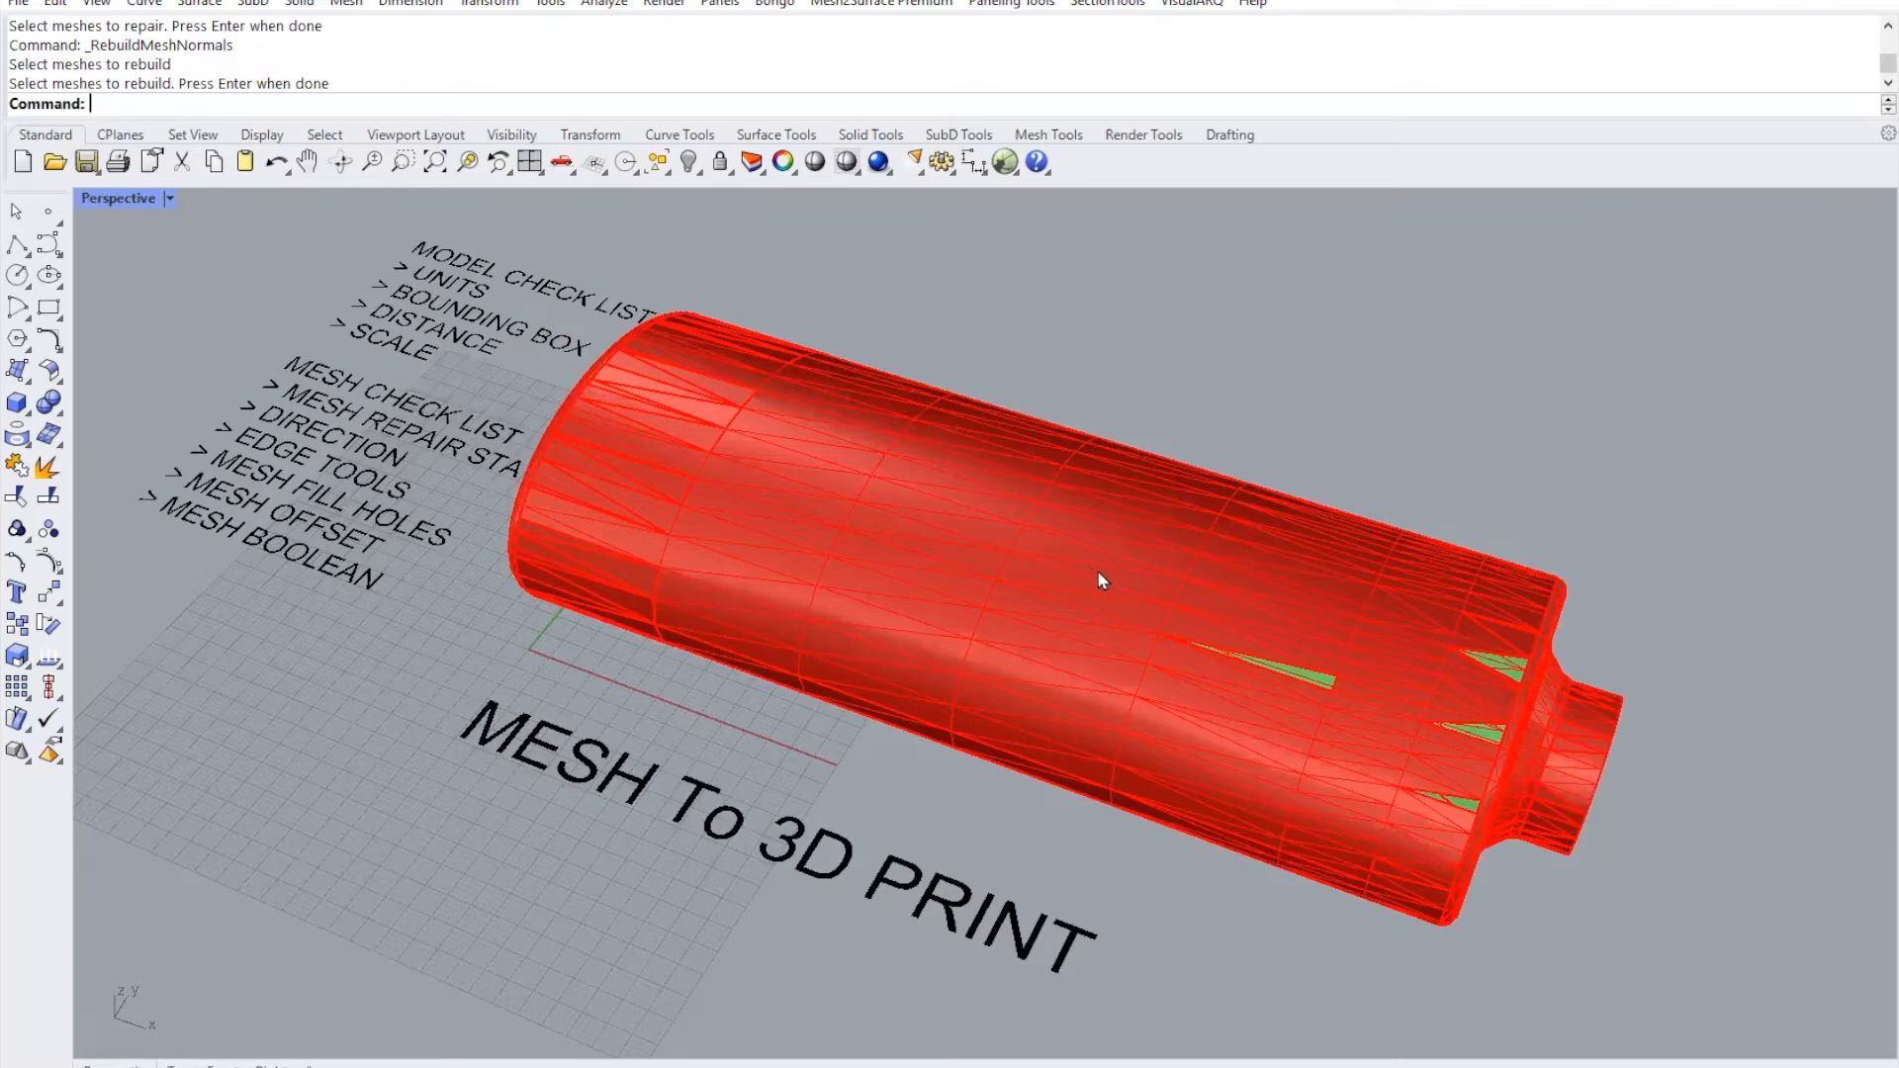
- Display the normal direction of the bottle body mesh and inspect the arrows from both ends
{"action": "right_click_drag", "start_coordinate": [1036, 560], "coordinate": [1053, 567]}
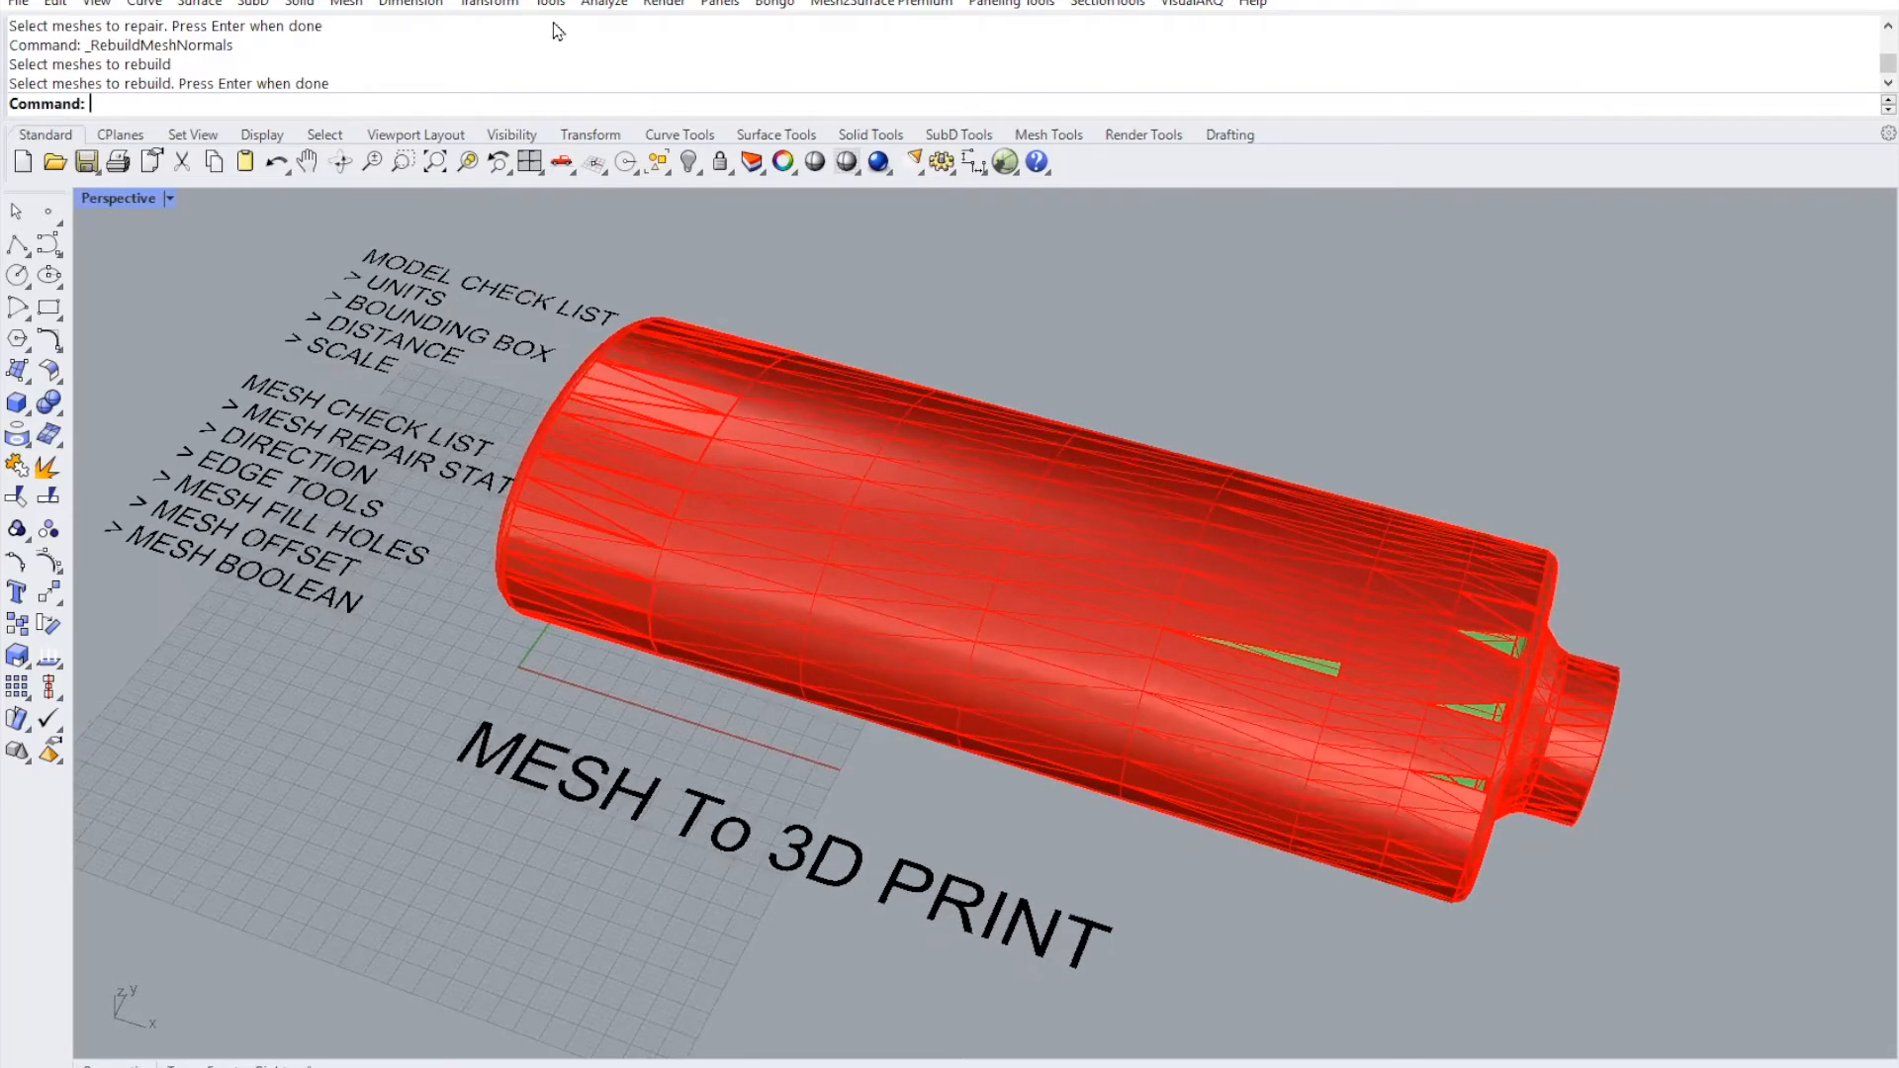
{"action": "left_click", "coordinate": [607, 5]}
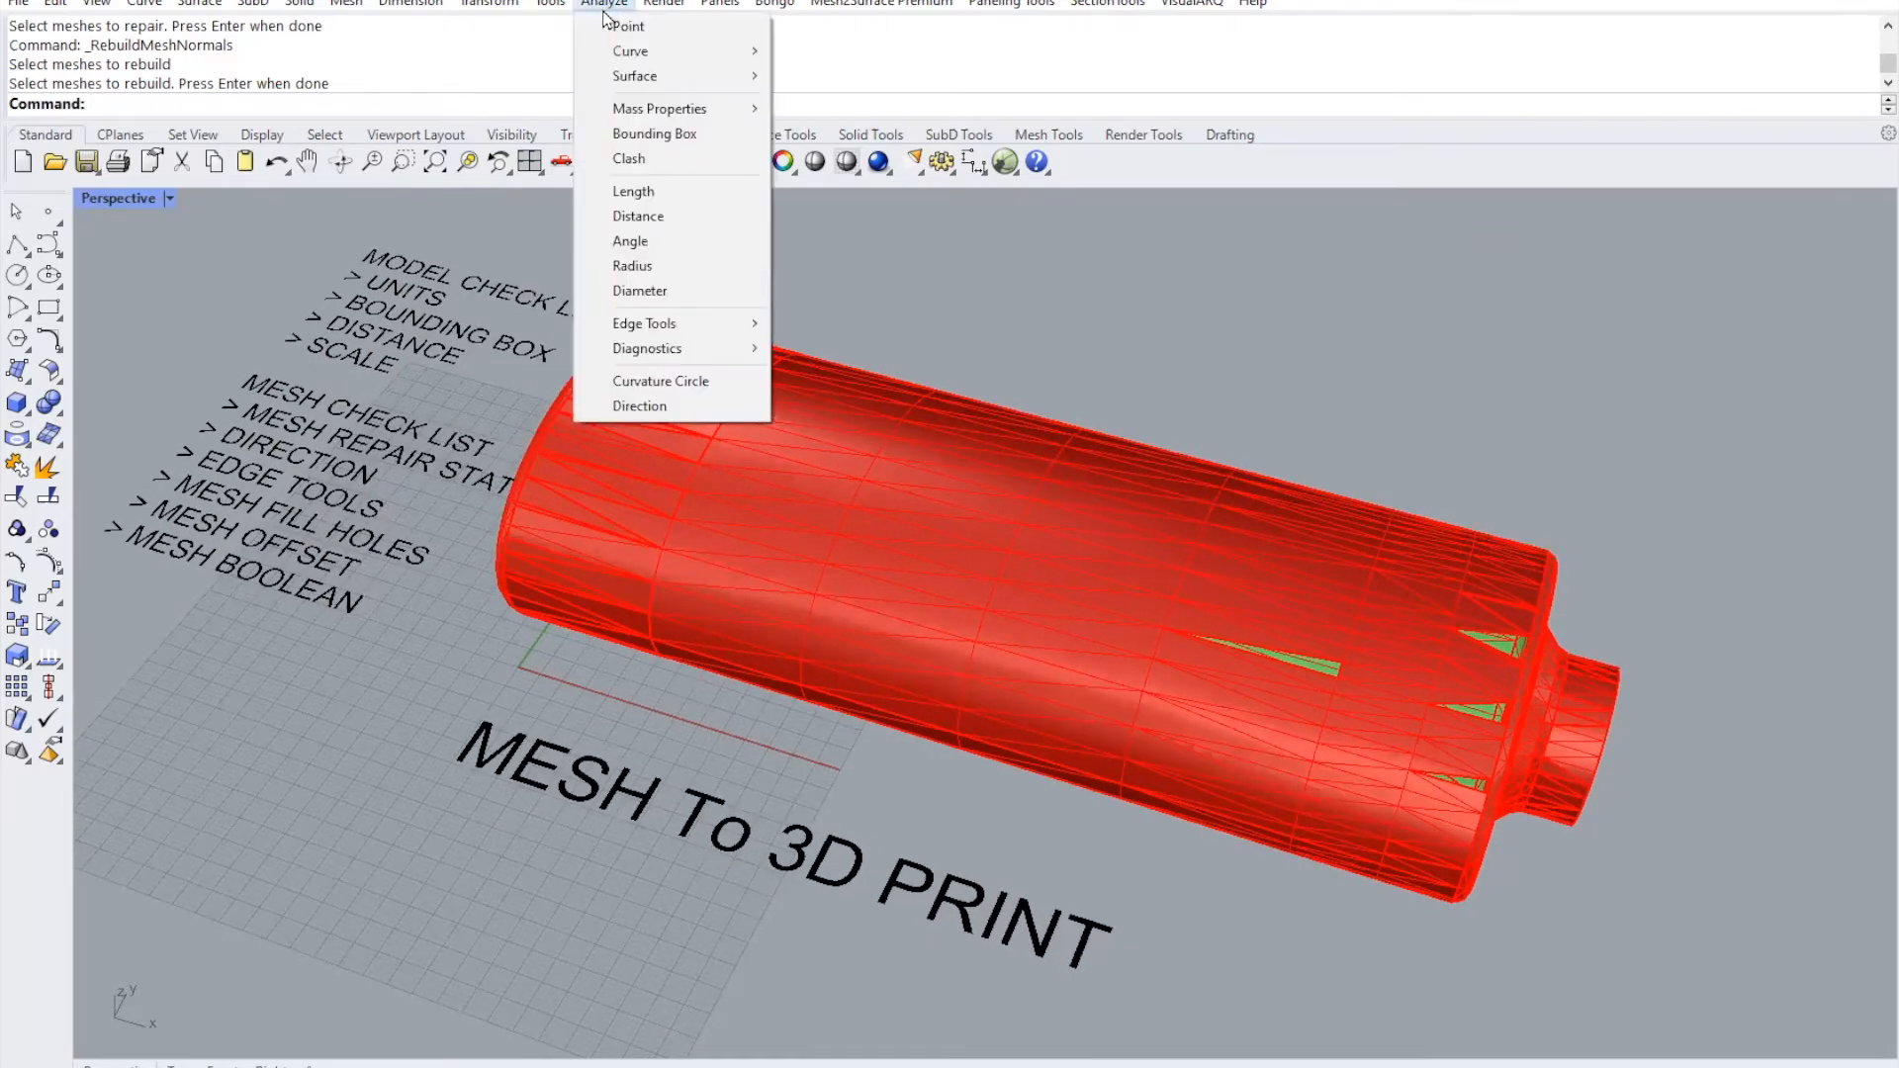
{"action": "left_click", "coordinate": [672, 408]}
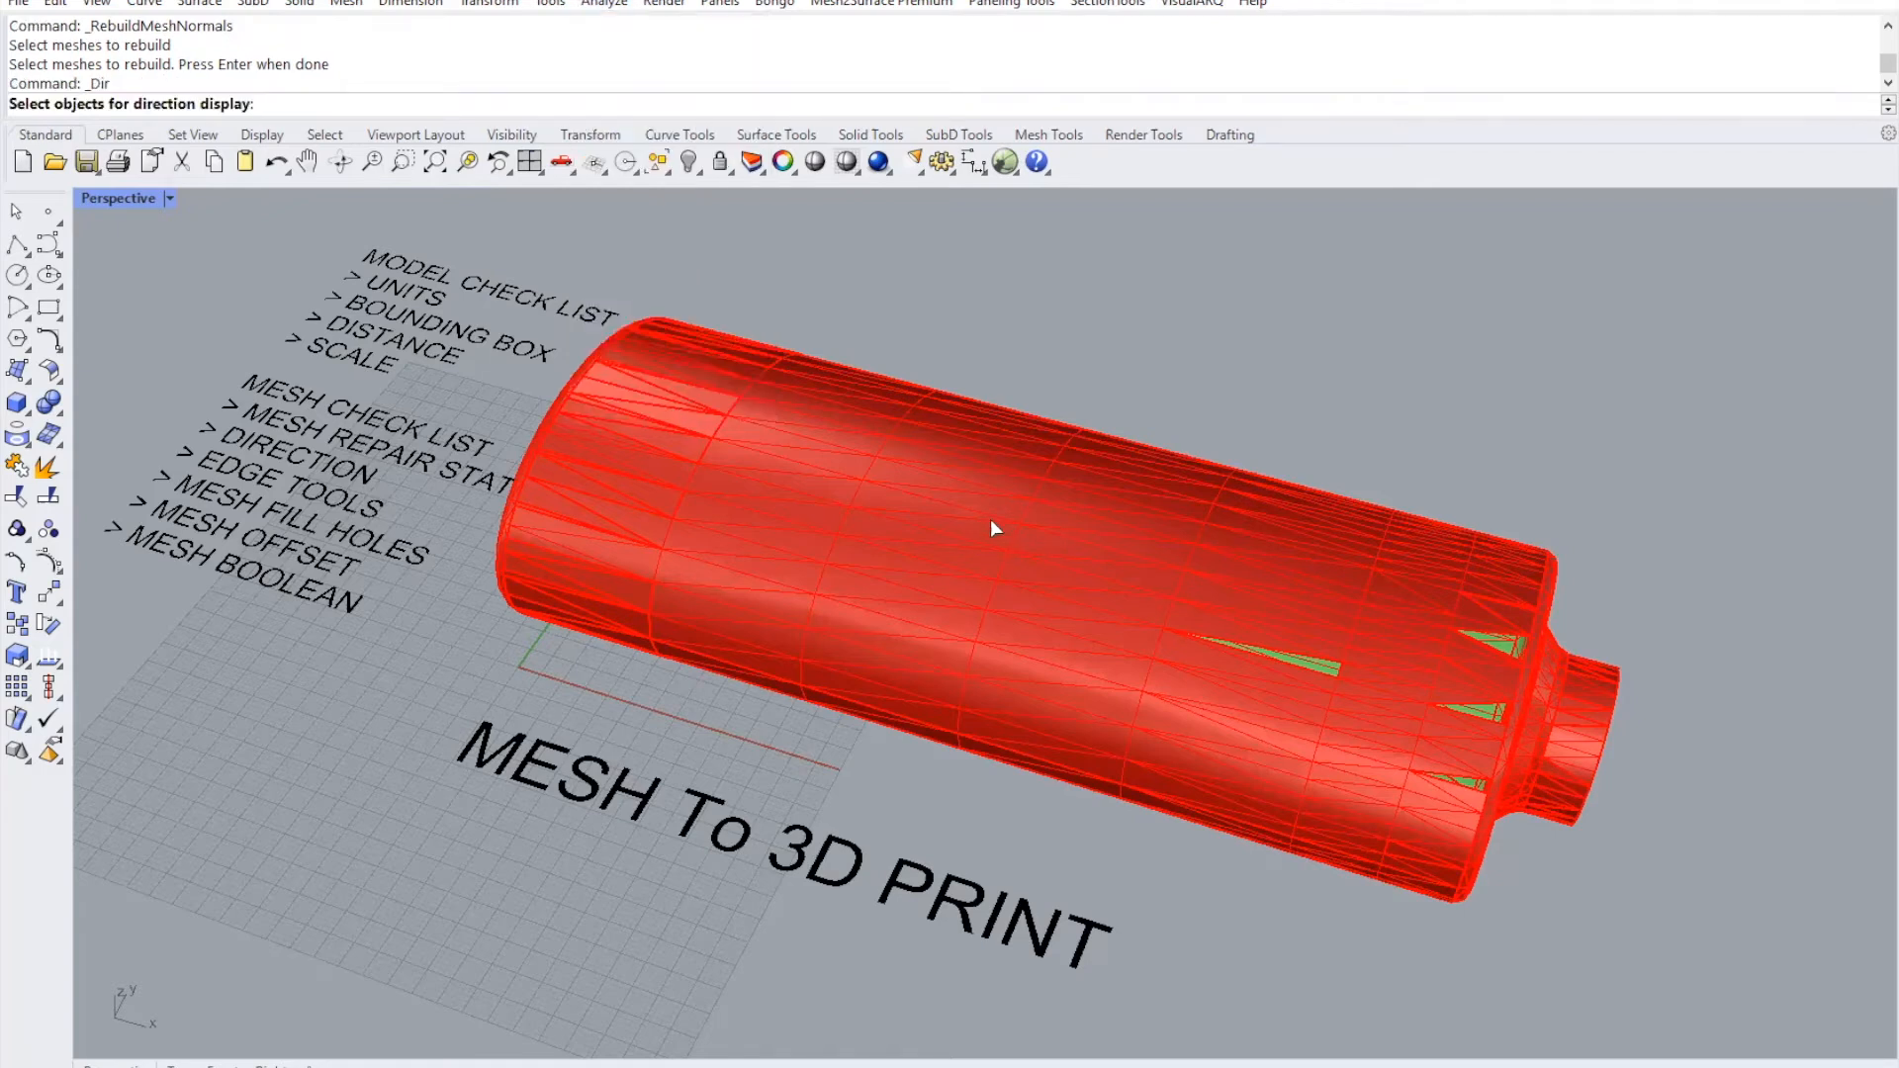
{"action": "left_click", "coordinate": [993, 516]}
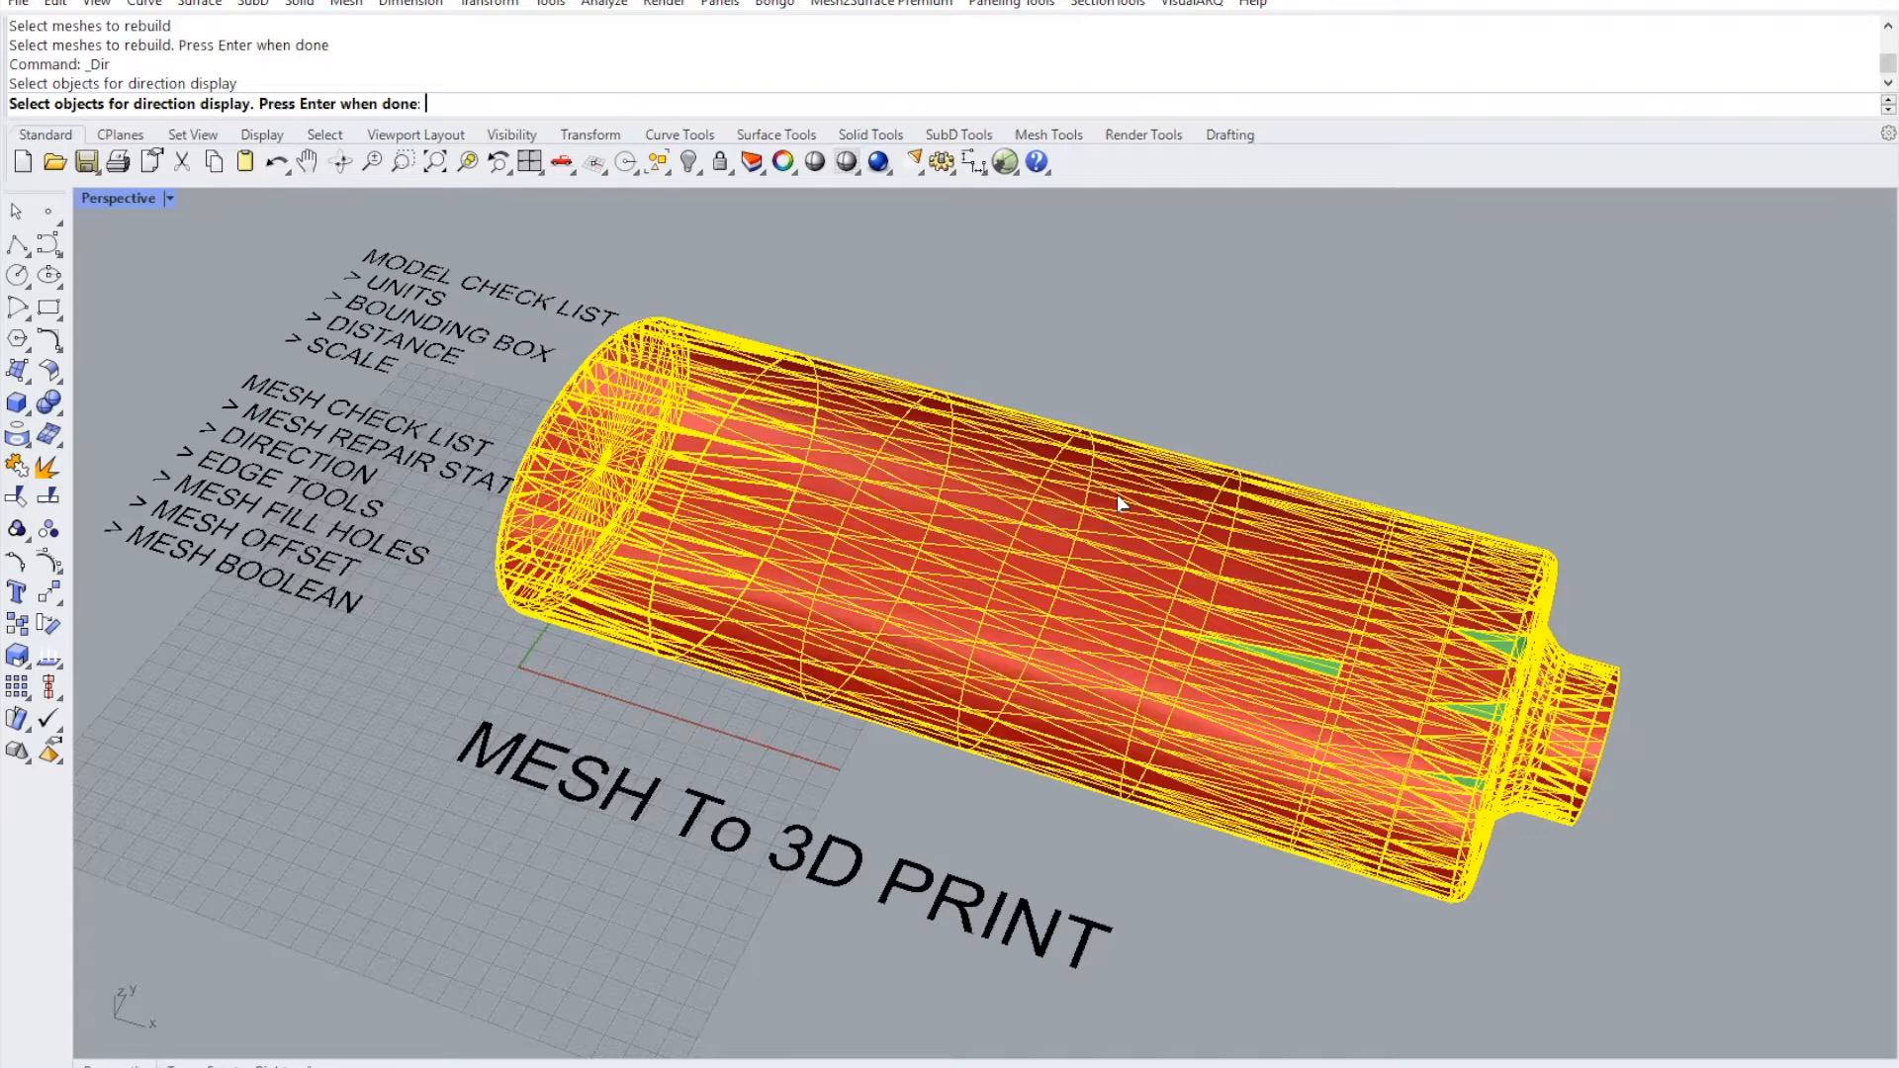
{"action": "key", "text": "Return"}
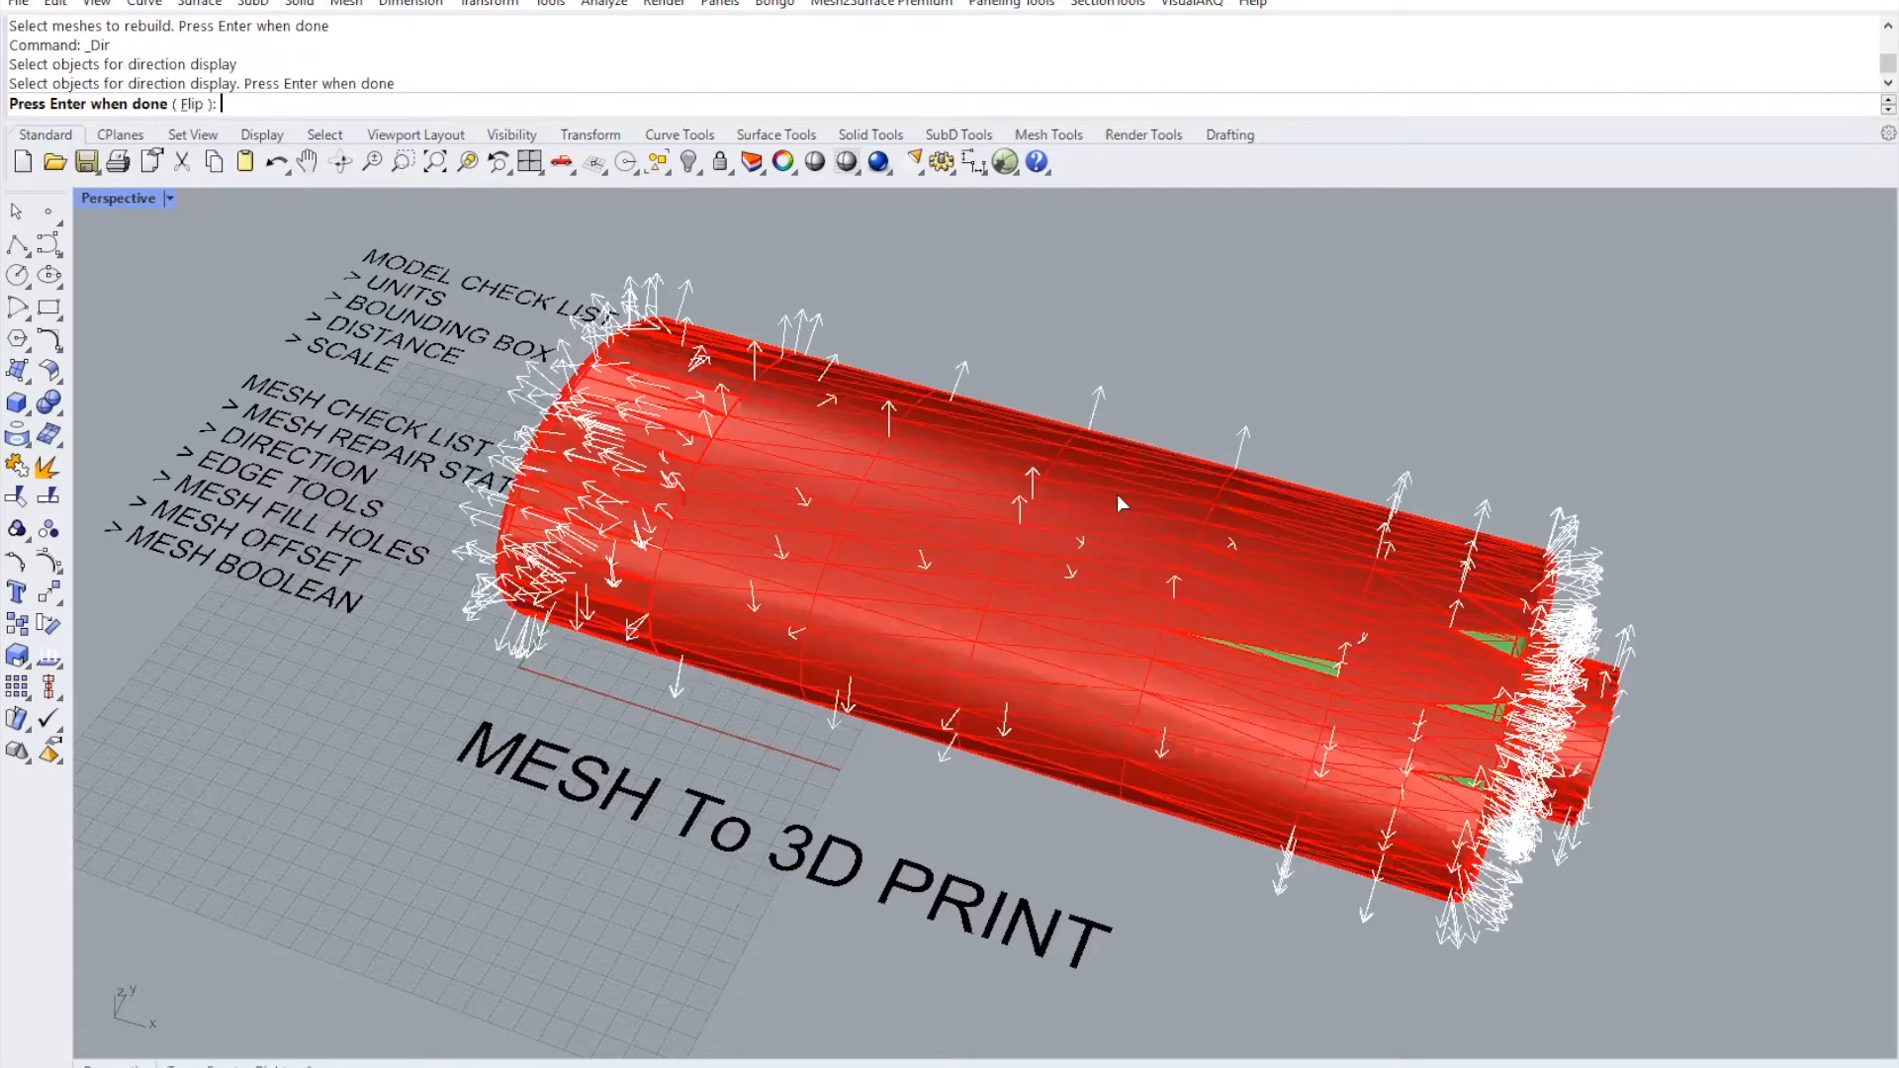
{"action": "right_click_drag", "start_coordinate": [1118, 494], "coordinate": [910, 610]}
{"action": "right_click_drag", "start_coordinate": [1042, 521], "coordinate": [862, 598]}
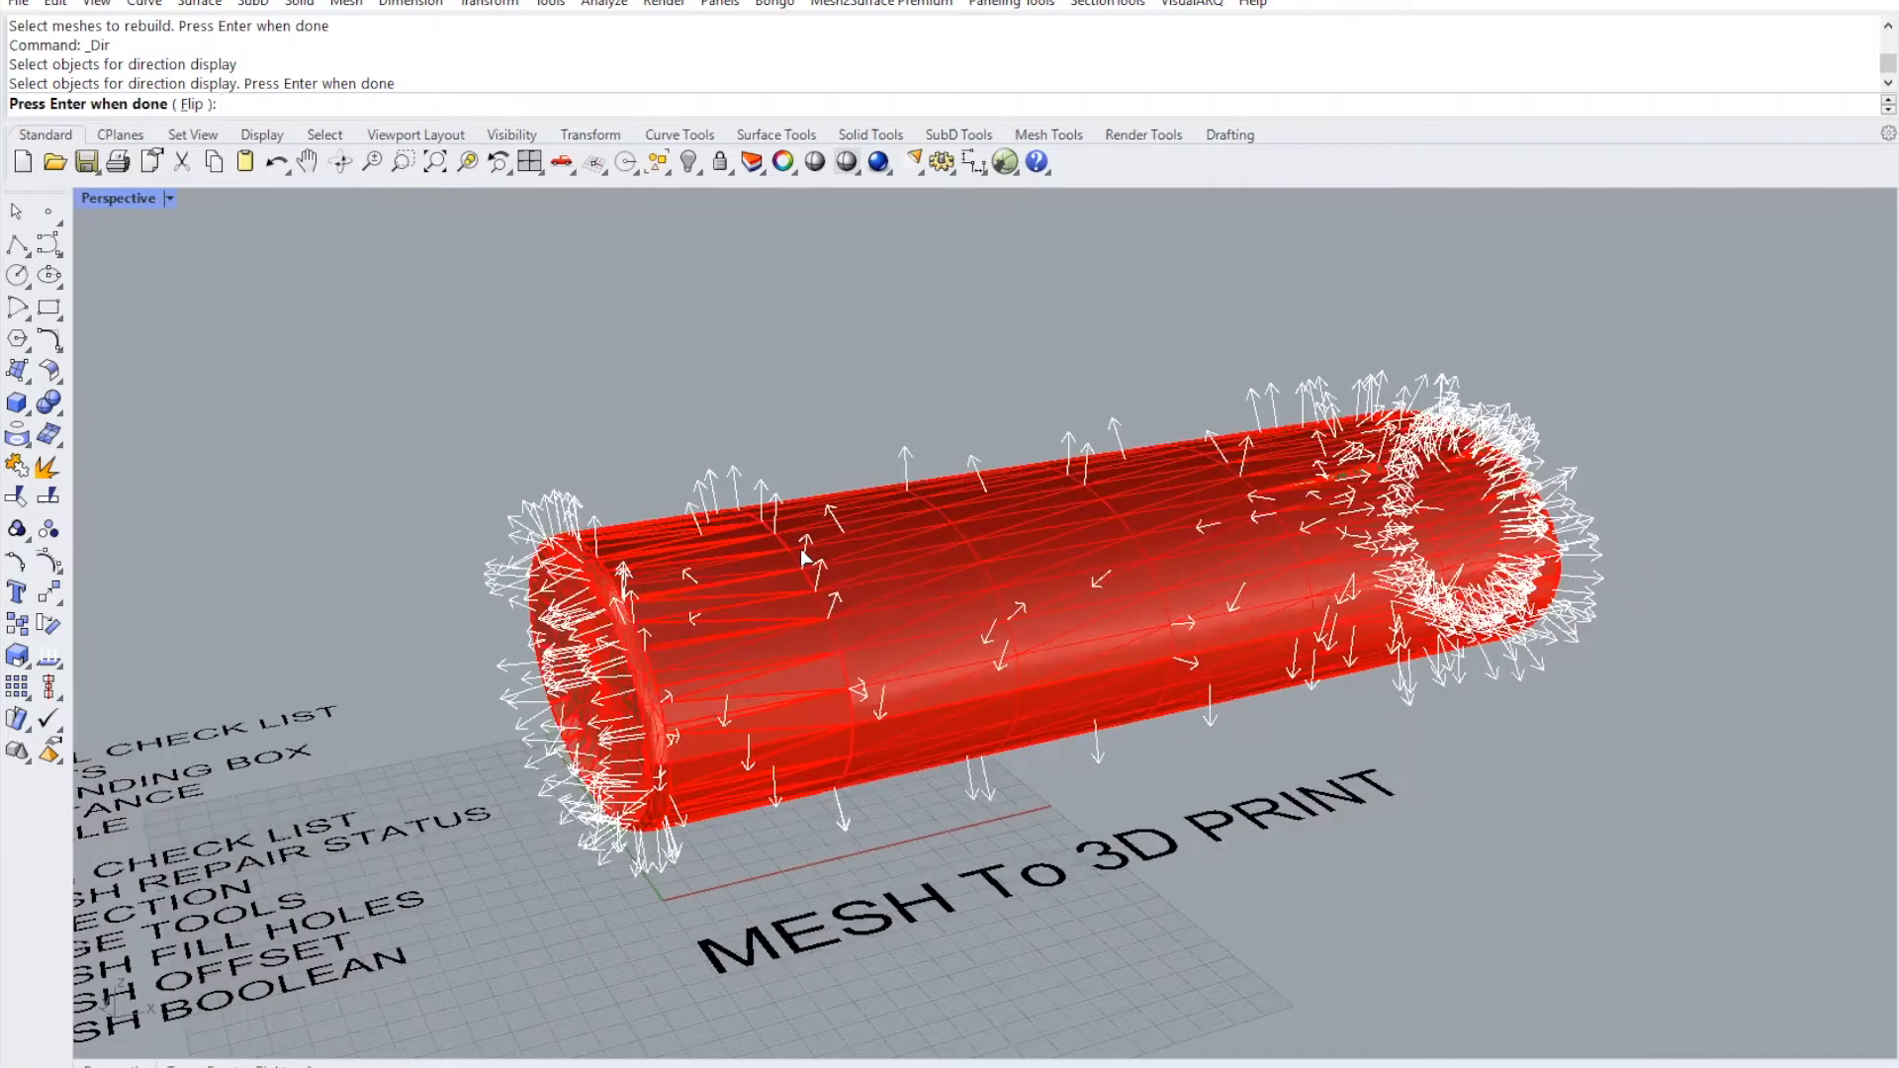
{"action": "right_click_drag", "start_coordinate": [1032, 575], "coordinate": [913, 375]}
- Flip the bottle mesh normals inward, inspect the arrows at both ends, flip them back outward and finish the direction check
{"action": "left_click", "coordinate": [191, 104]}
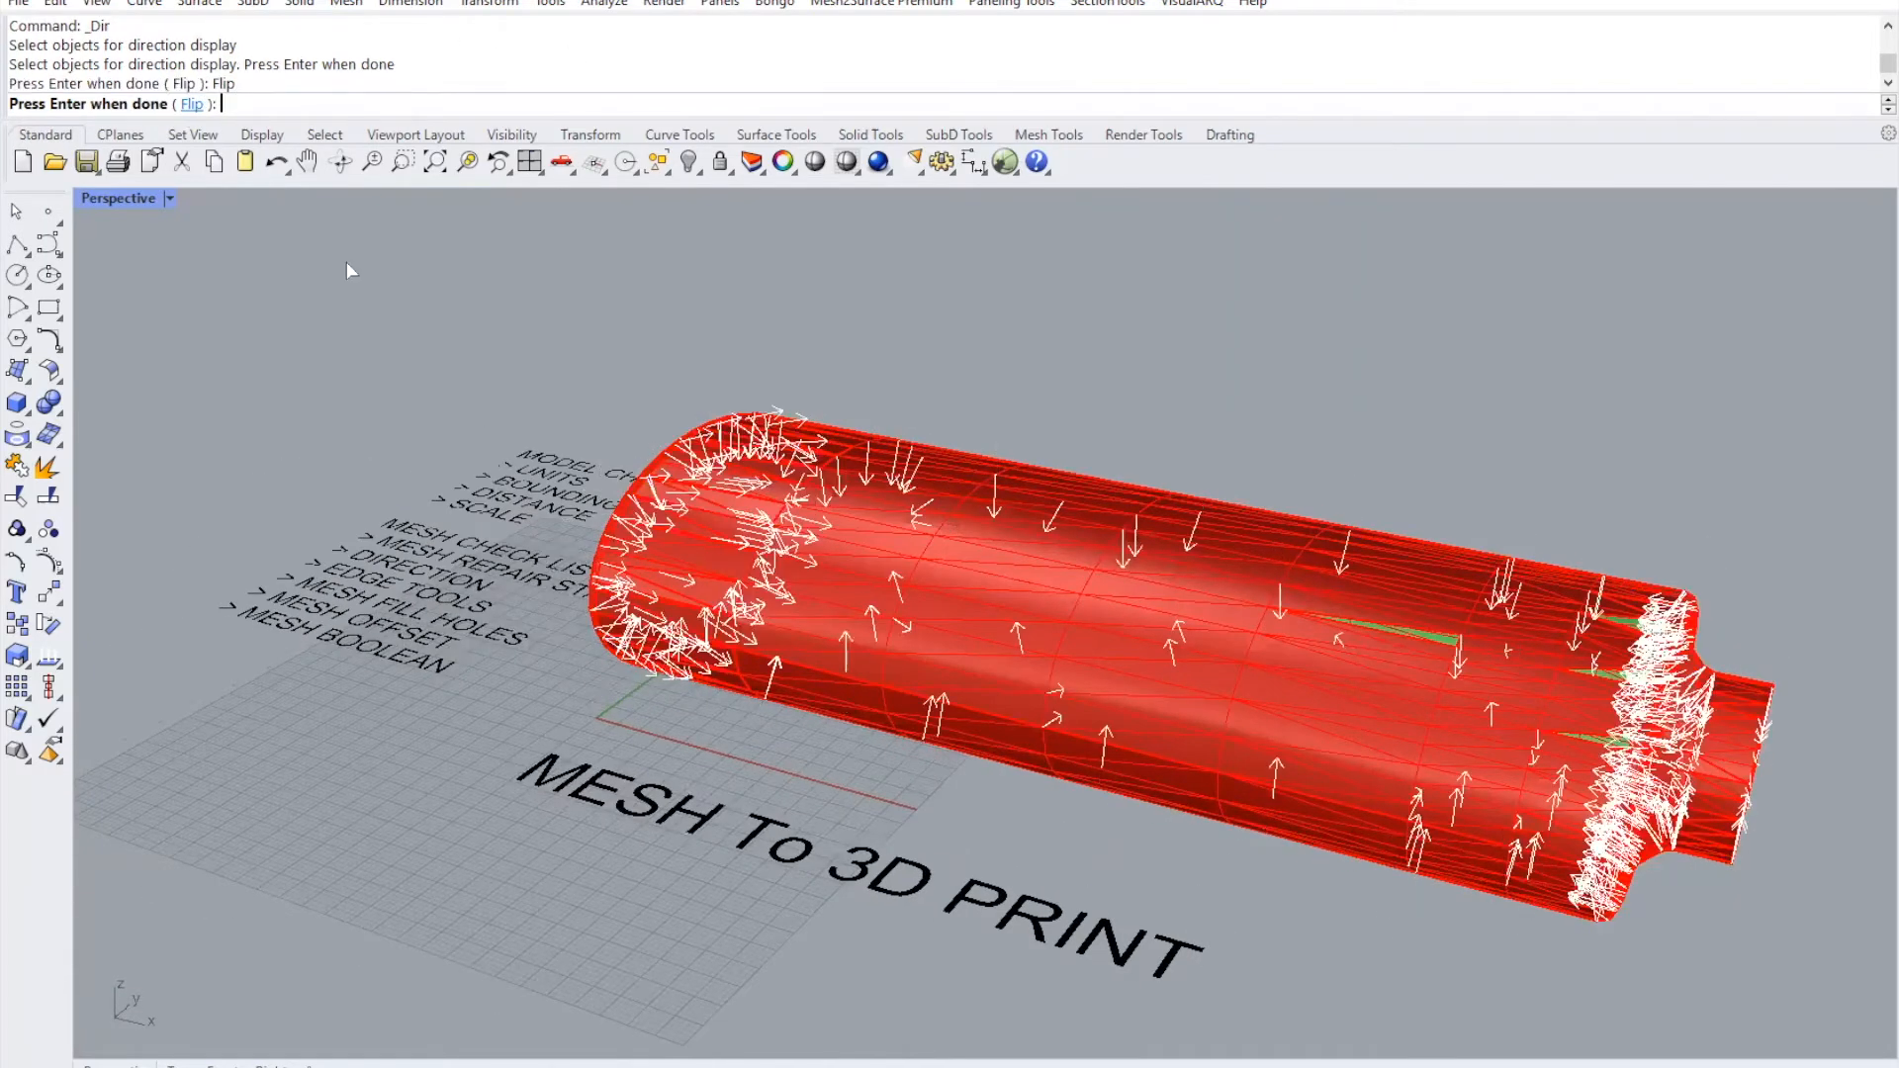
{"action": "right_click_drag", "start_coordinate": [969, 682], "coordinate": [1053, 688]}
{"action": "scroll", "coordinate": [610, 576], "scroll_direction": "up", "scroll_amount": 5}
{"action": "right_click_drag", "start_coordinate": [673, 600], "coordinate": [738, 611]}
{"action": "scroll", "coordinate": [738, 601], "scroll_direction": "down", "scroll_amount": 4}
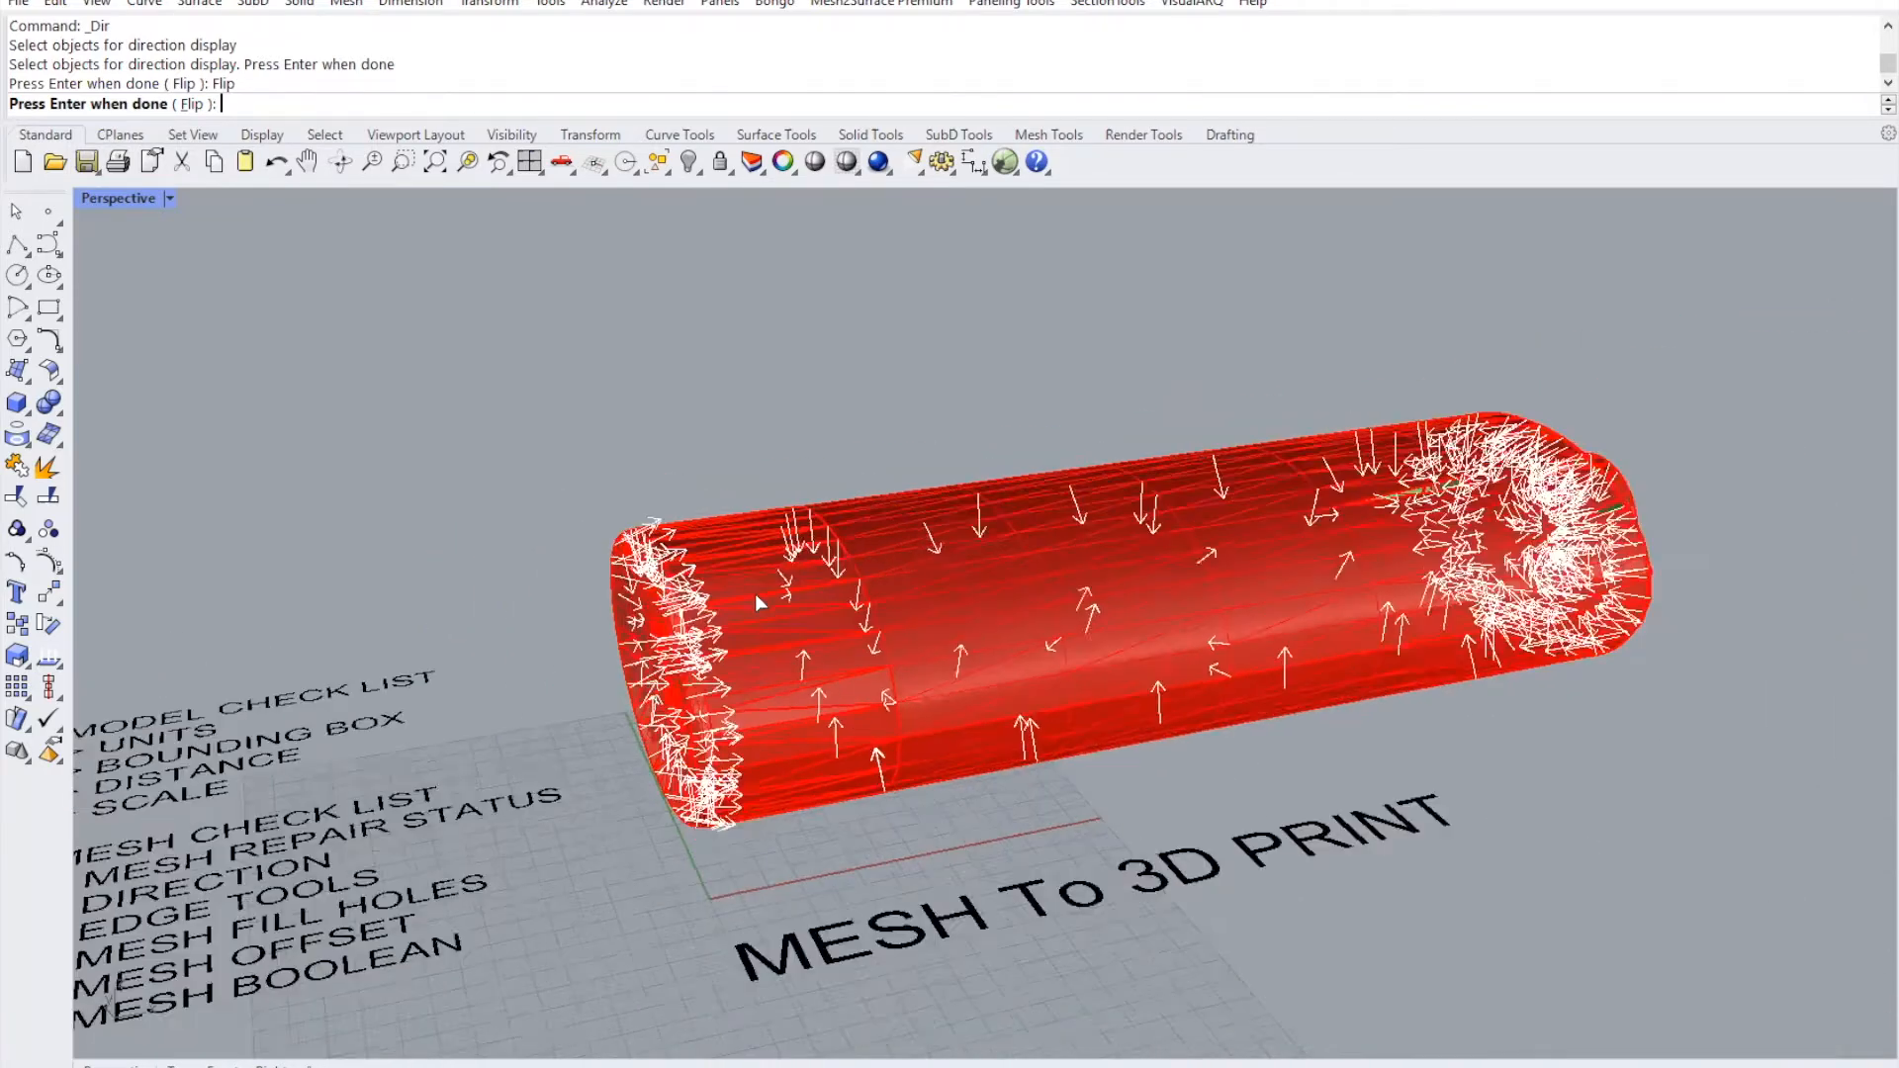
{"action": "right_click_drag", "start_coordinate": [1332, 702], "coordinate": [1476, 629]}
{"action": "right_click_drag", "start_coordinate": [1235, 712], "coordinate": [1227, 671]}
{"action": "left_click", "coordinate": [192, 104]}
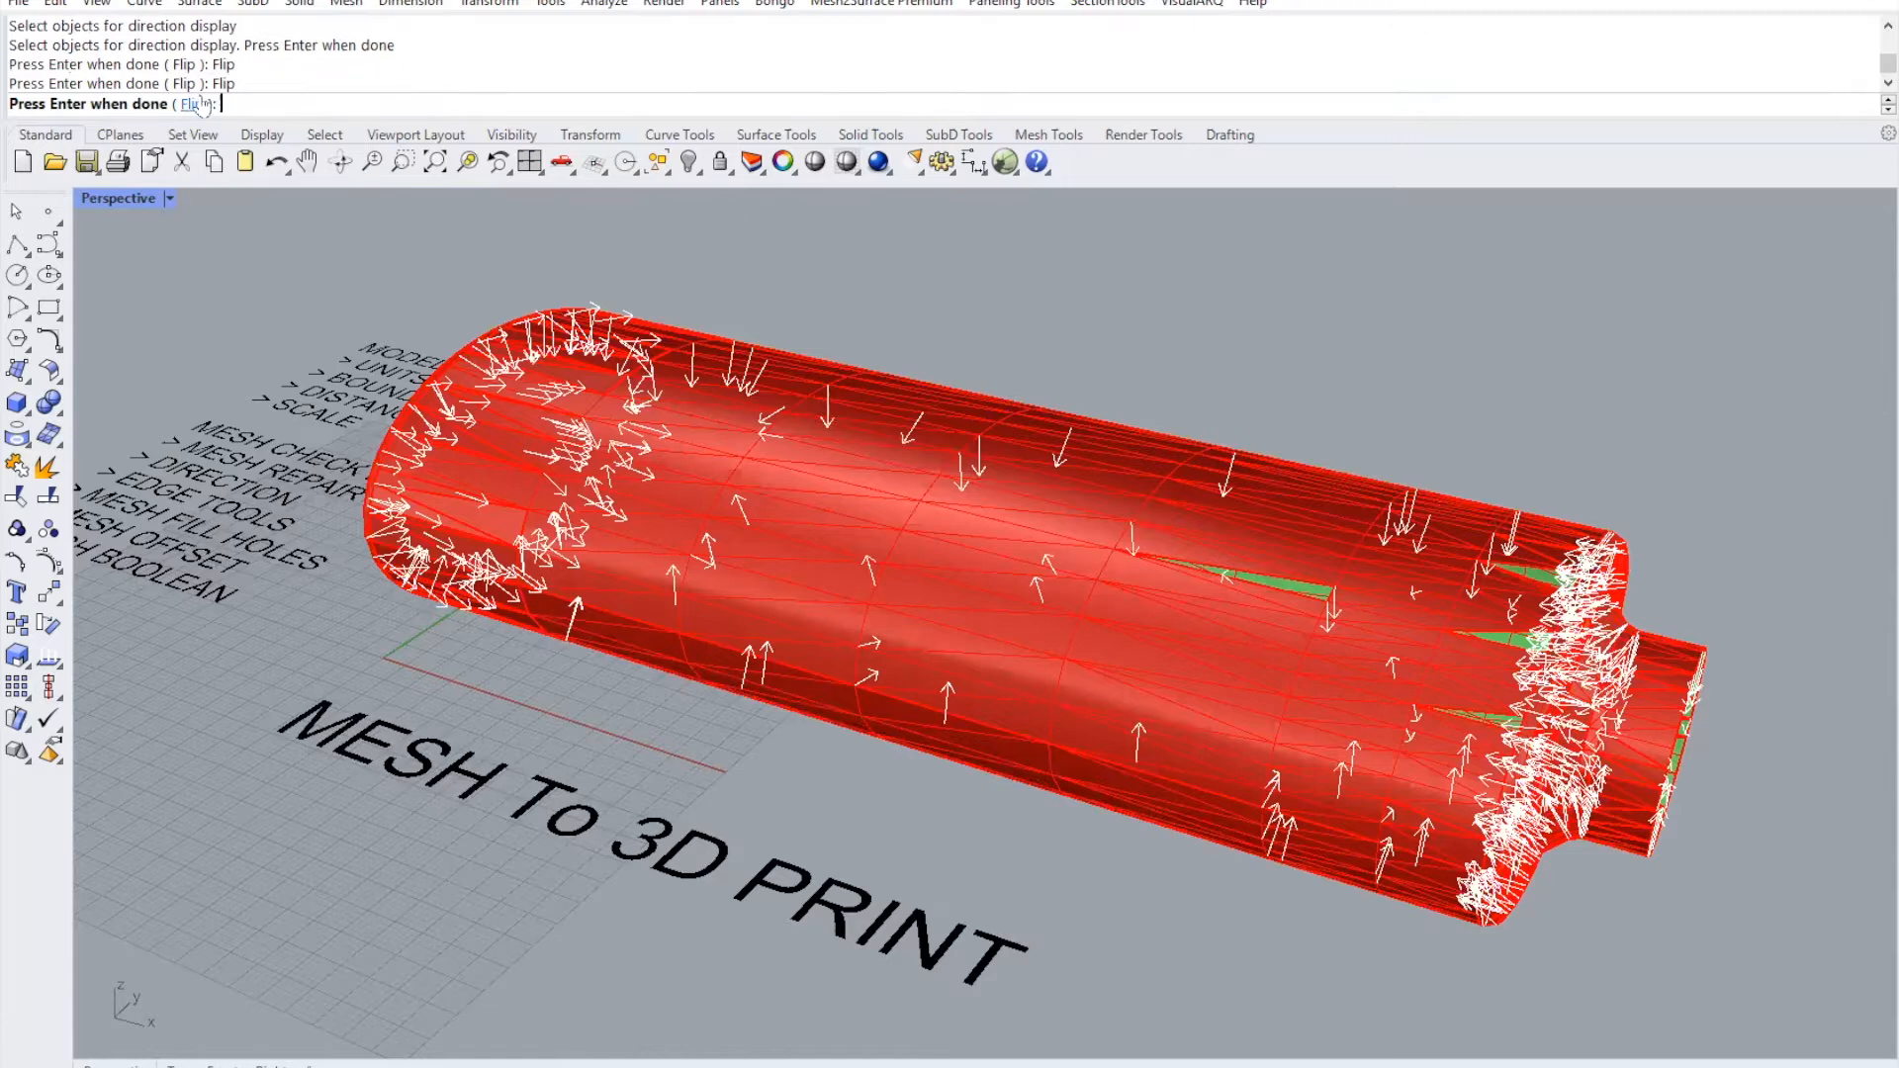
{"action": "key", "text": "Return"}
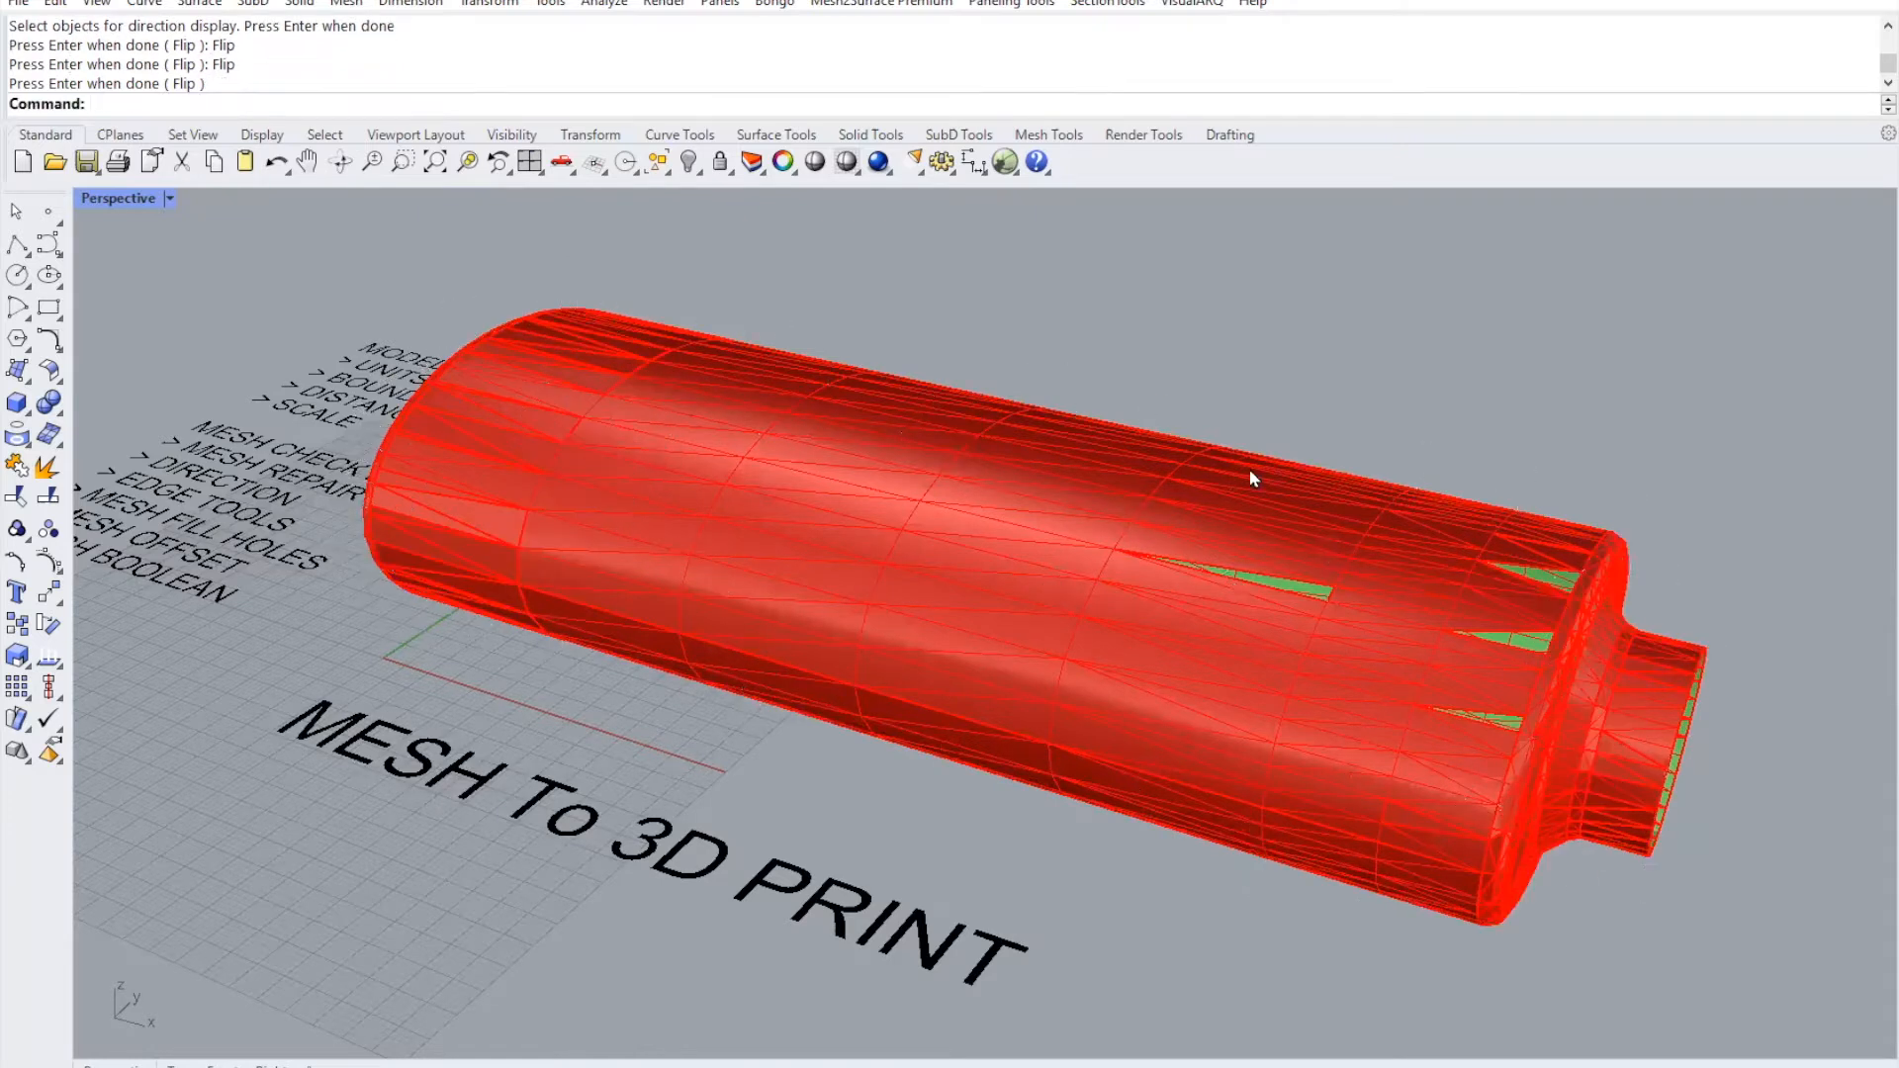
- Run Show Edges on the bottle body mesh and inspect all its edges around the shoulder and neck
{"action": "scroll", "coordinate": [994, 460], "scroll_direction": "down", "scroll_amount": 3}
{"action": "right_click_drag", "start_coordinate": [817, 472], "coordinate": [810, 536]}
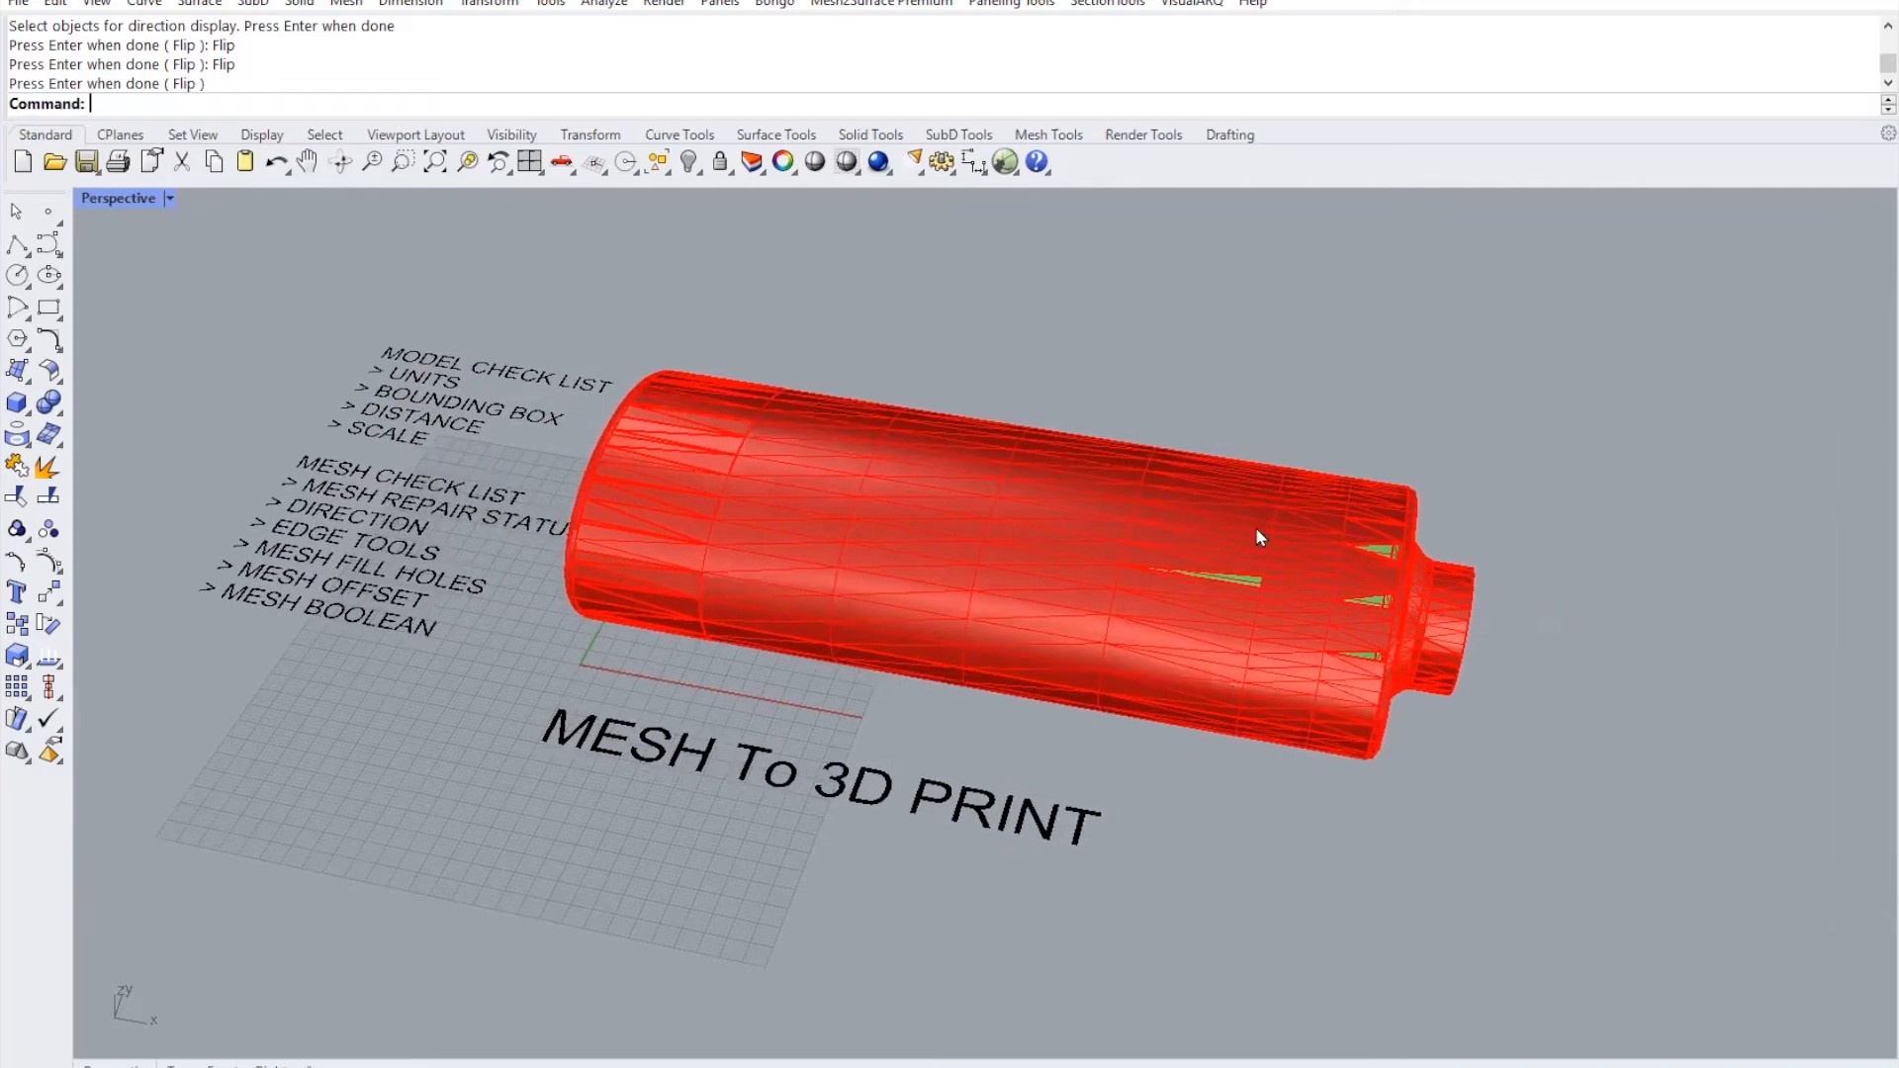
{"action": "left_click", "coordinate": [605, 6]}
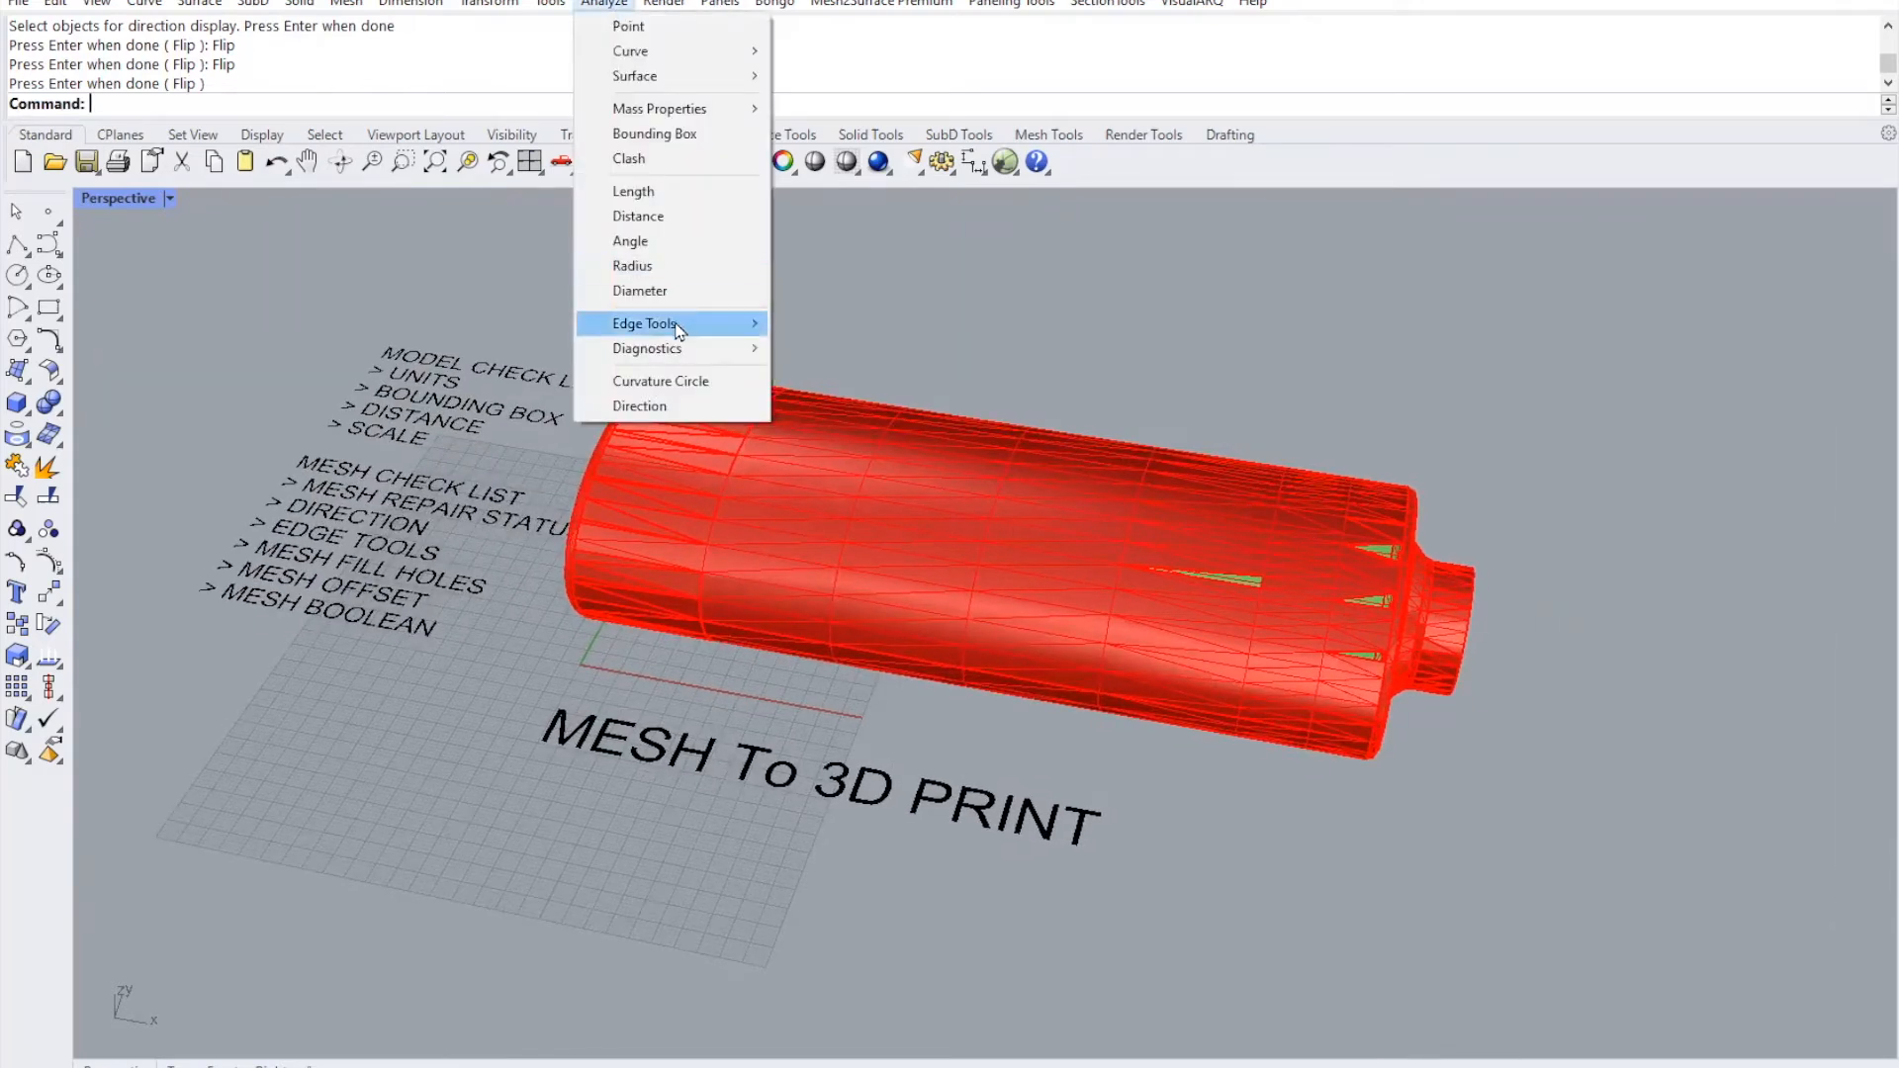
{"action": "mouse_move", "coordinate": [679, 326]}
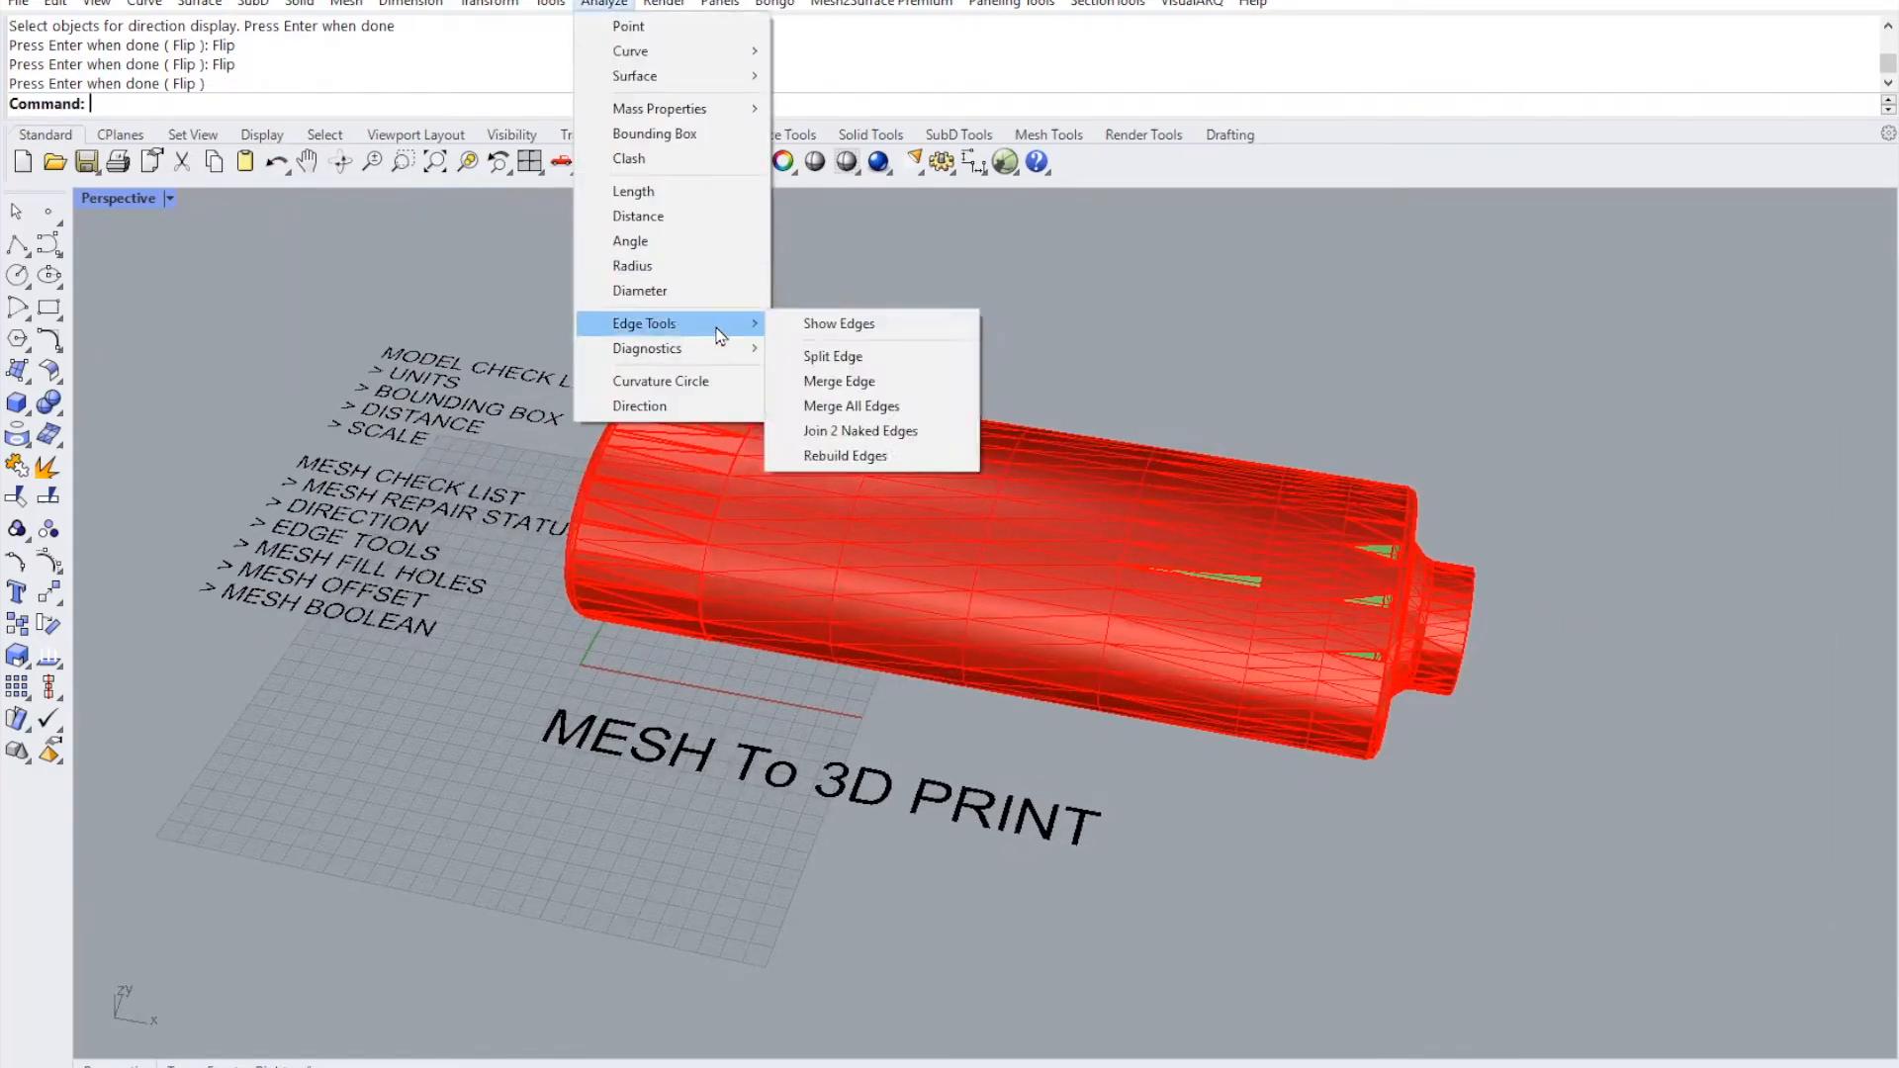
{"action": "left_click", "coordinate": [873, 333]}
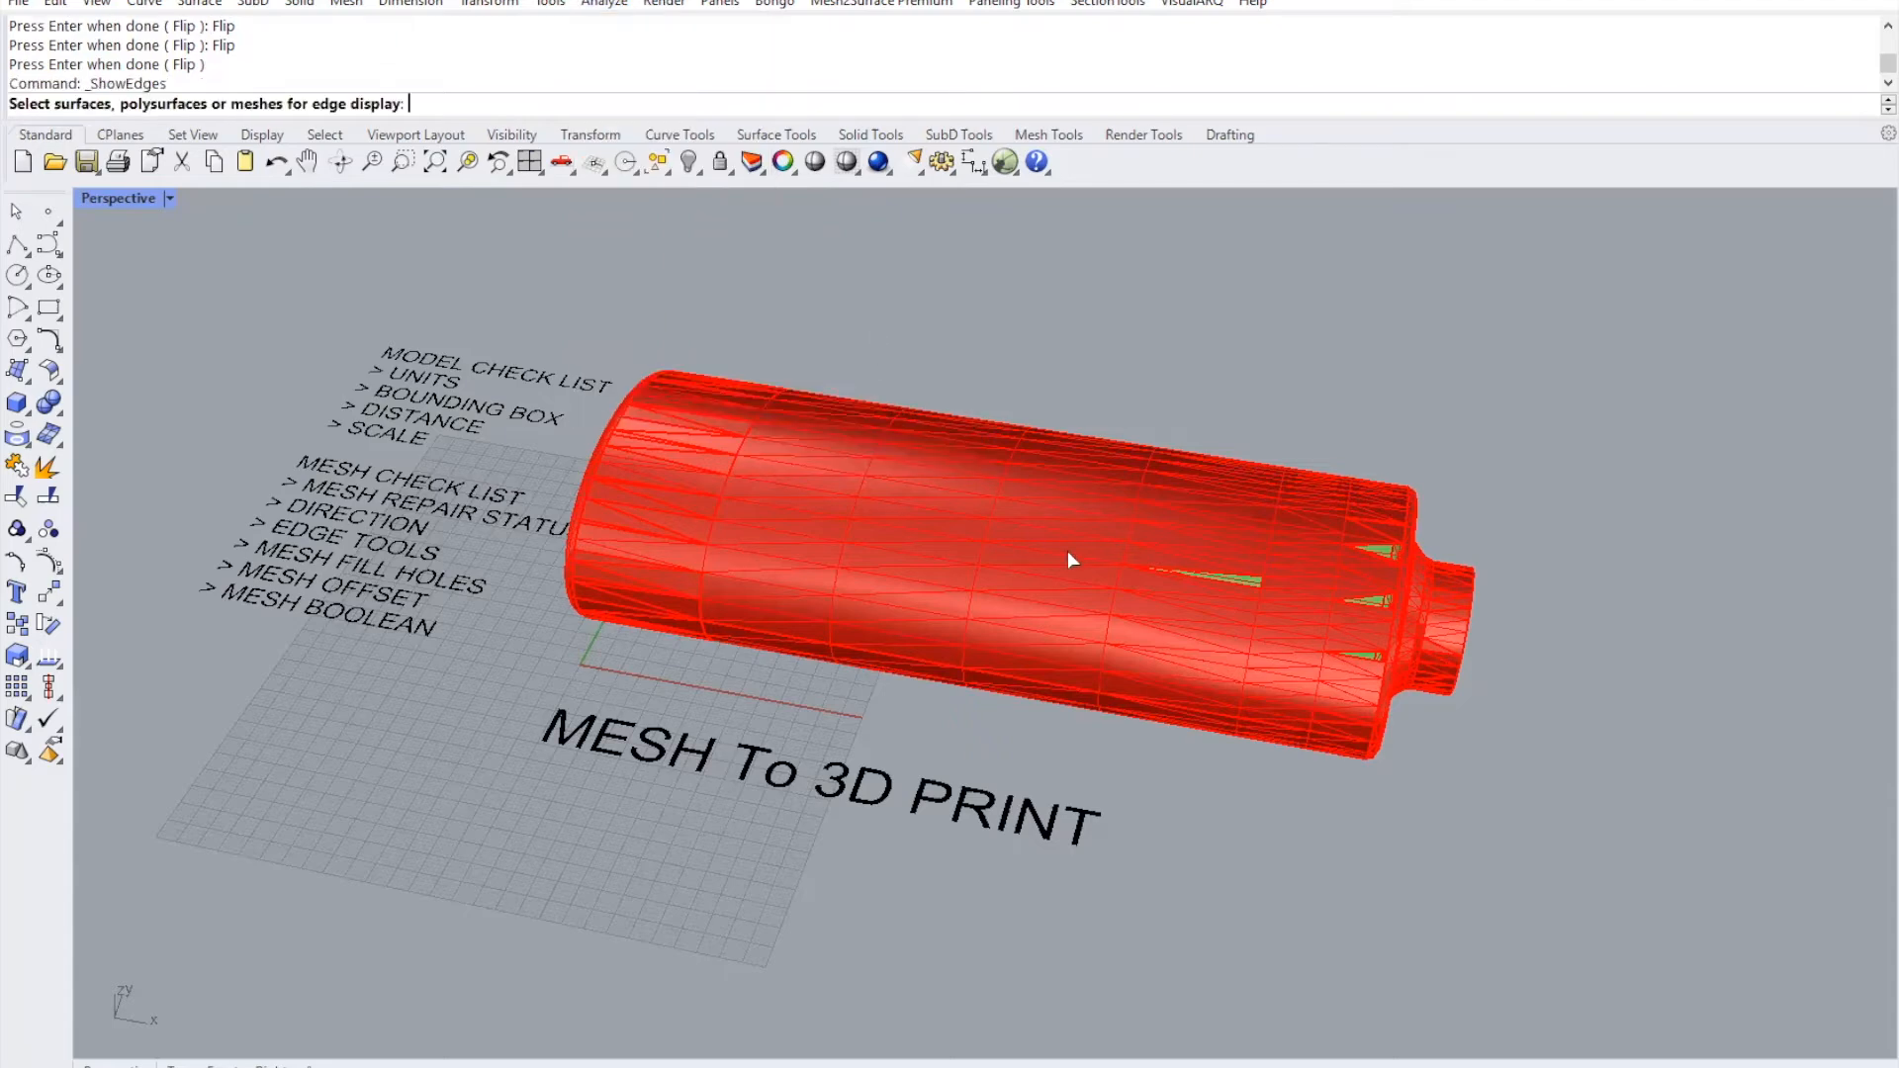
{"action": "left_click", "coordinate": [1076, 537]}
{"action": "right_click_drag", "start_coordinate": [1464, 569], "coordinate": [1250, 564]}
{"action": "right_click", "coordinate": [1250, 564]}
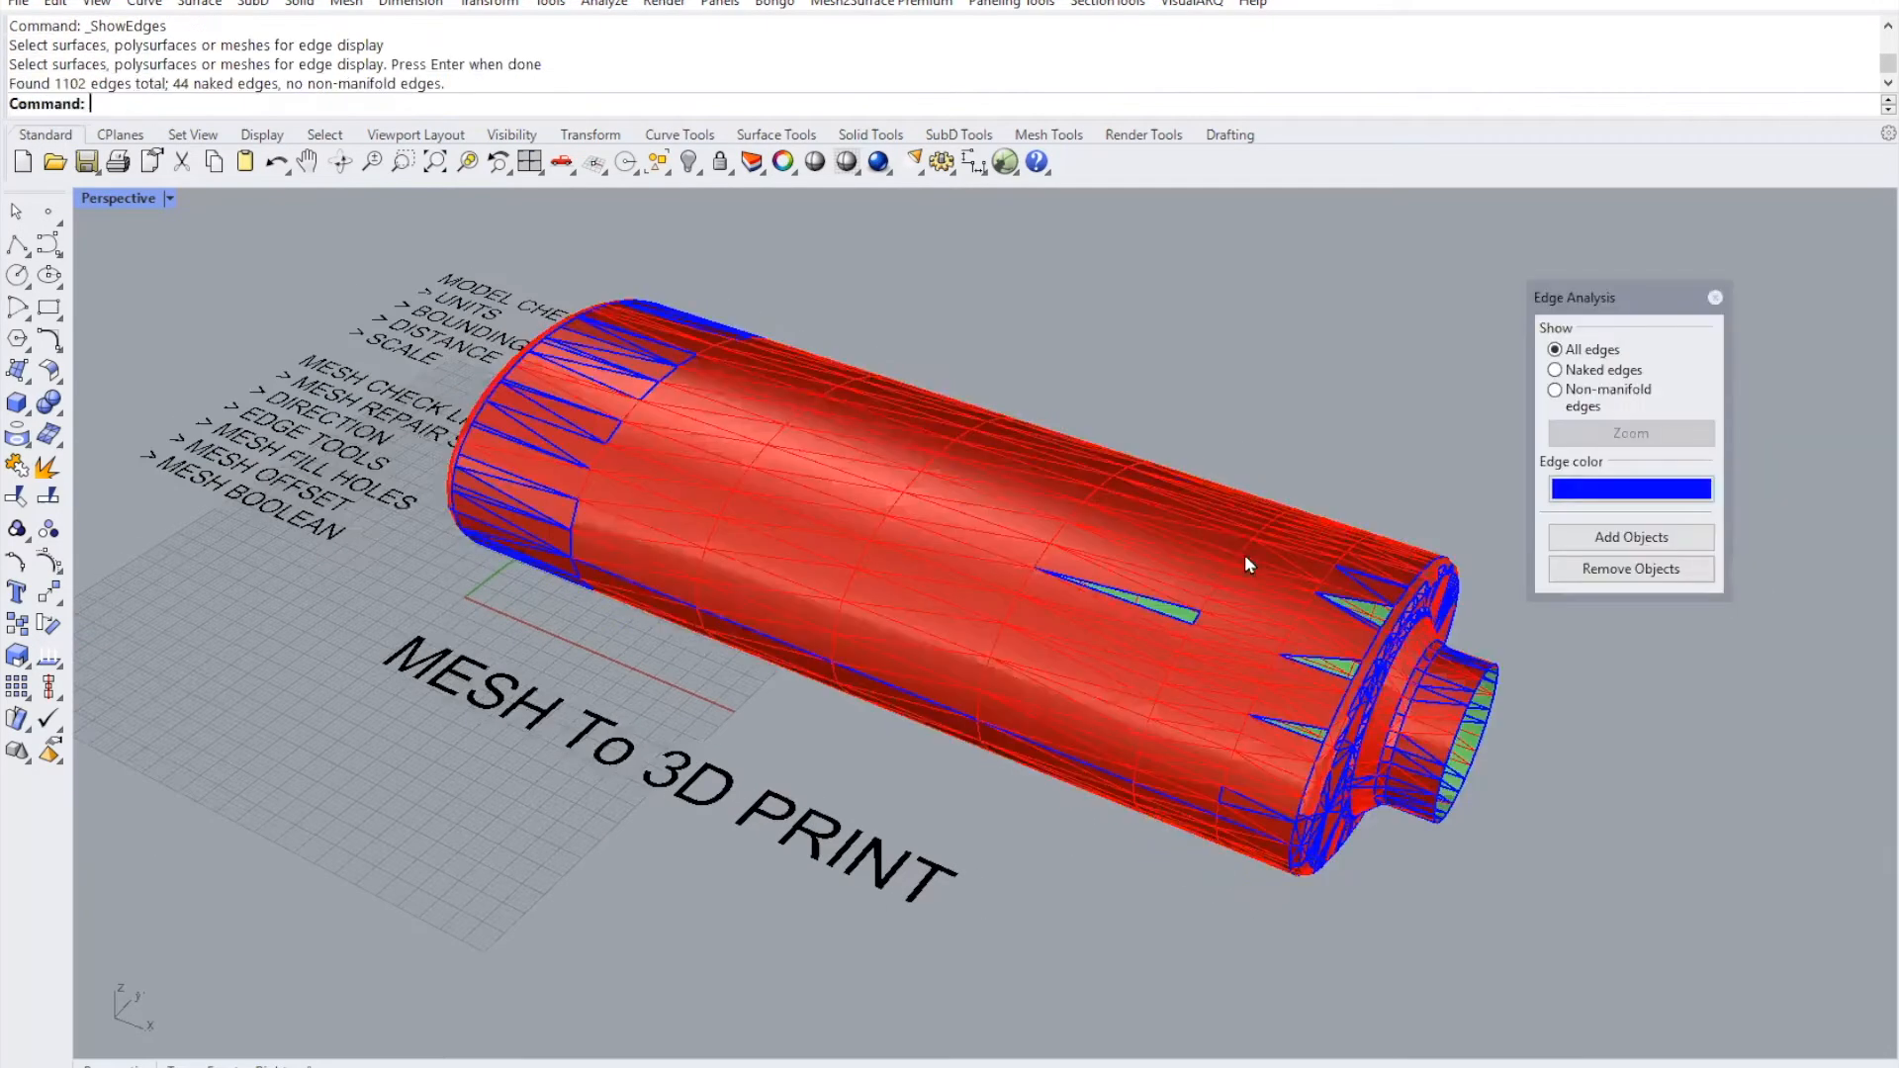
{"action": "right_click_drag", "start_coordinate": [887, 481], "coordinate": [895, 500]}
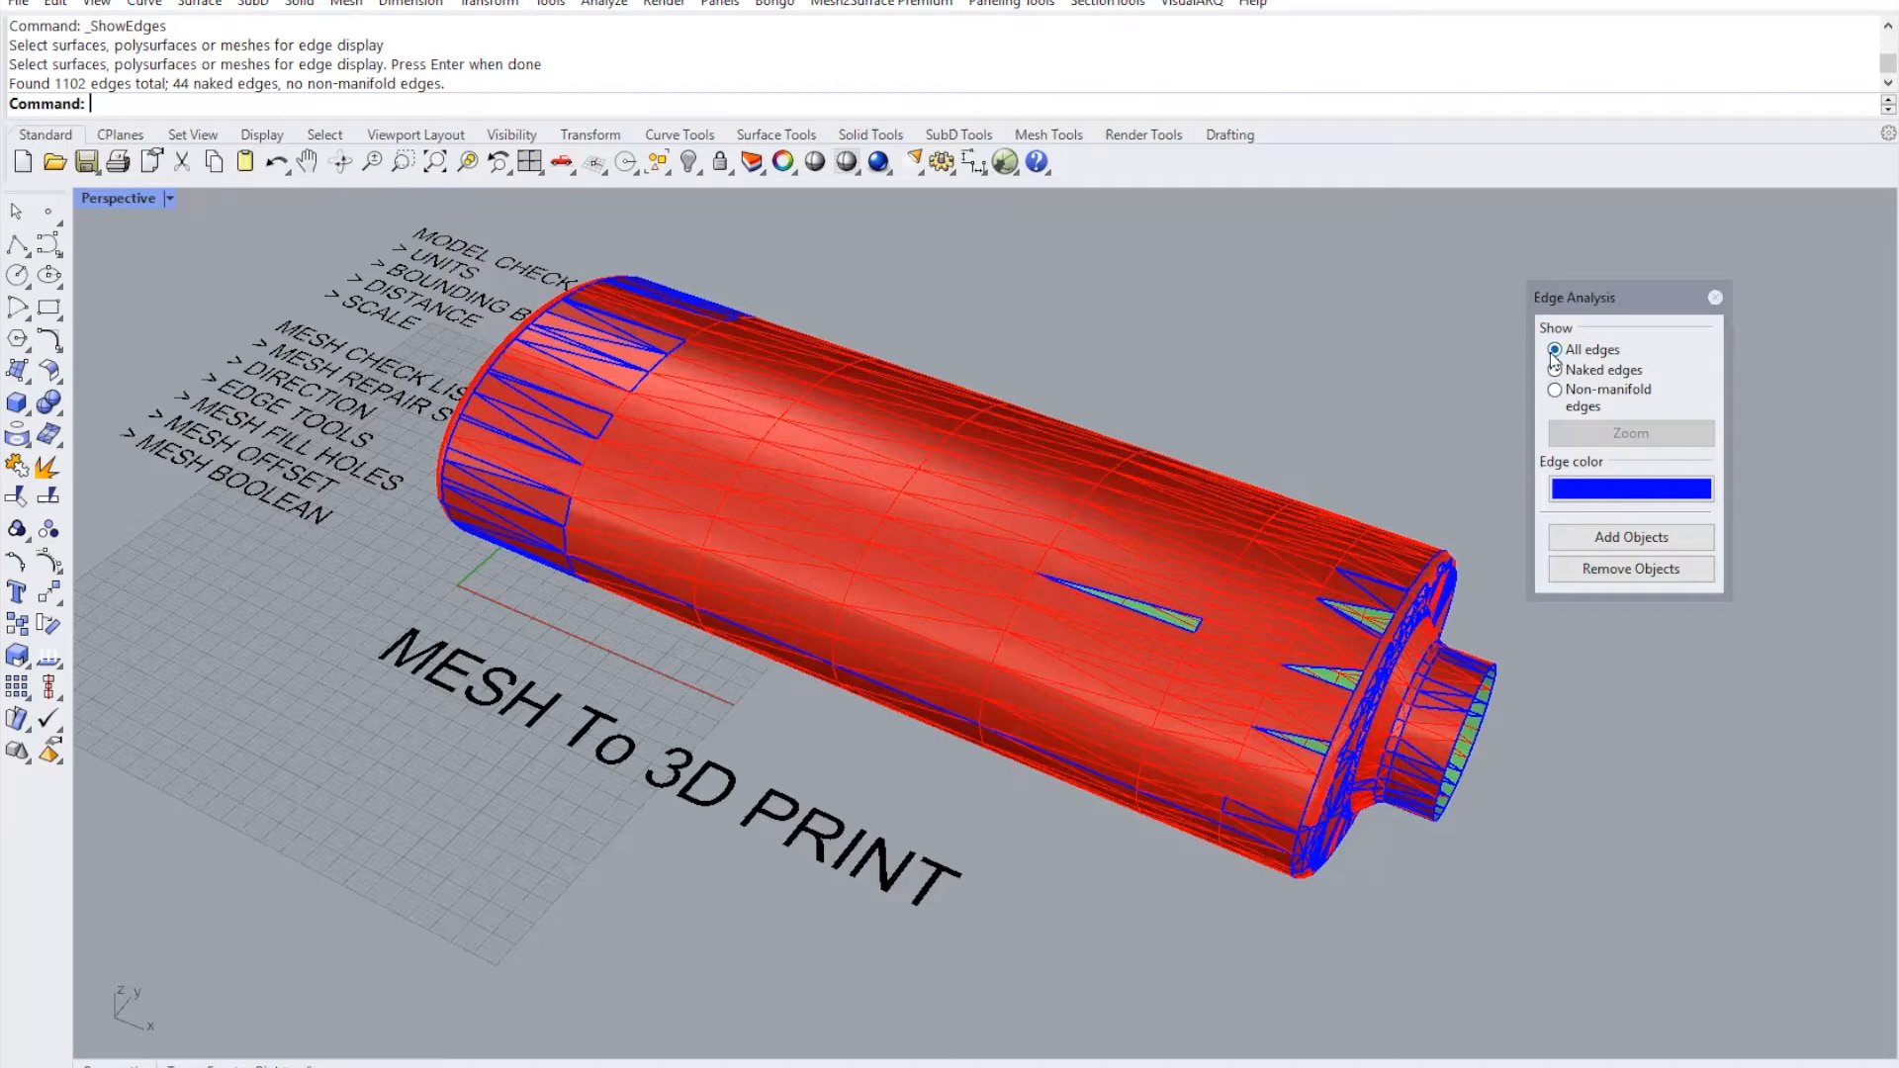
{"action": "scroll", "coordinate": [1553, 748], "scroll_direction": "up", "scroll_amount": 4}
{"action": "right_click_drag", "start_coordinate": [1331, 836], "coordinate": [999, 854]}
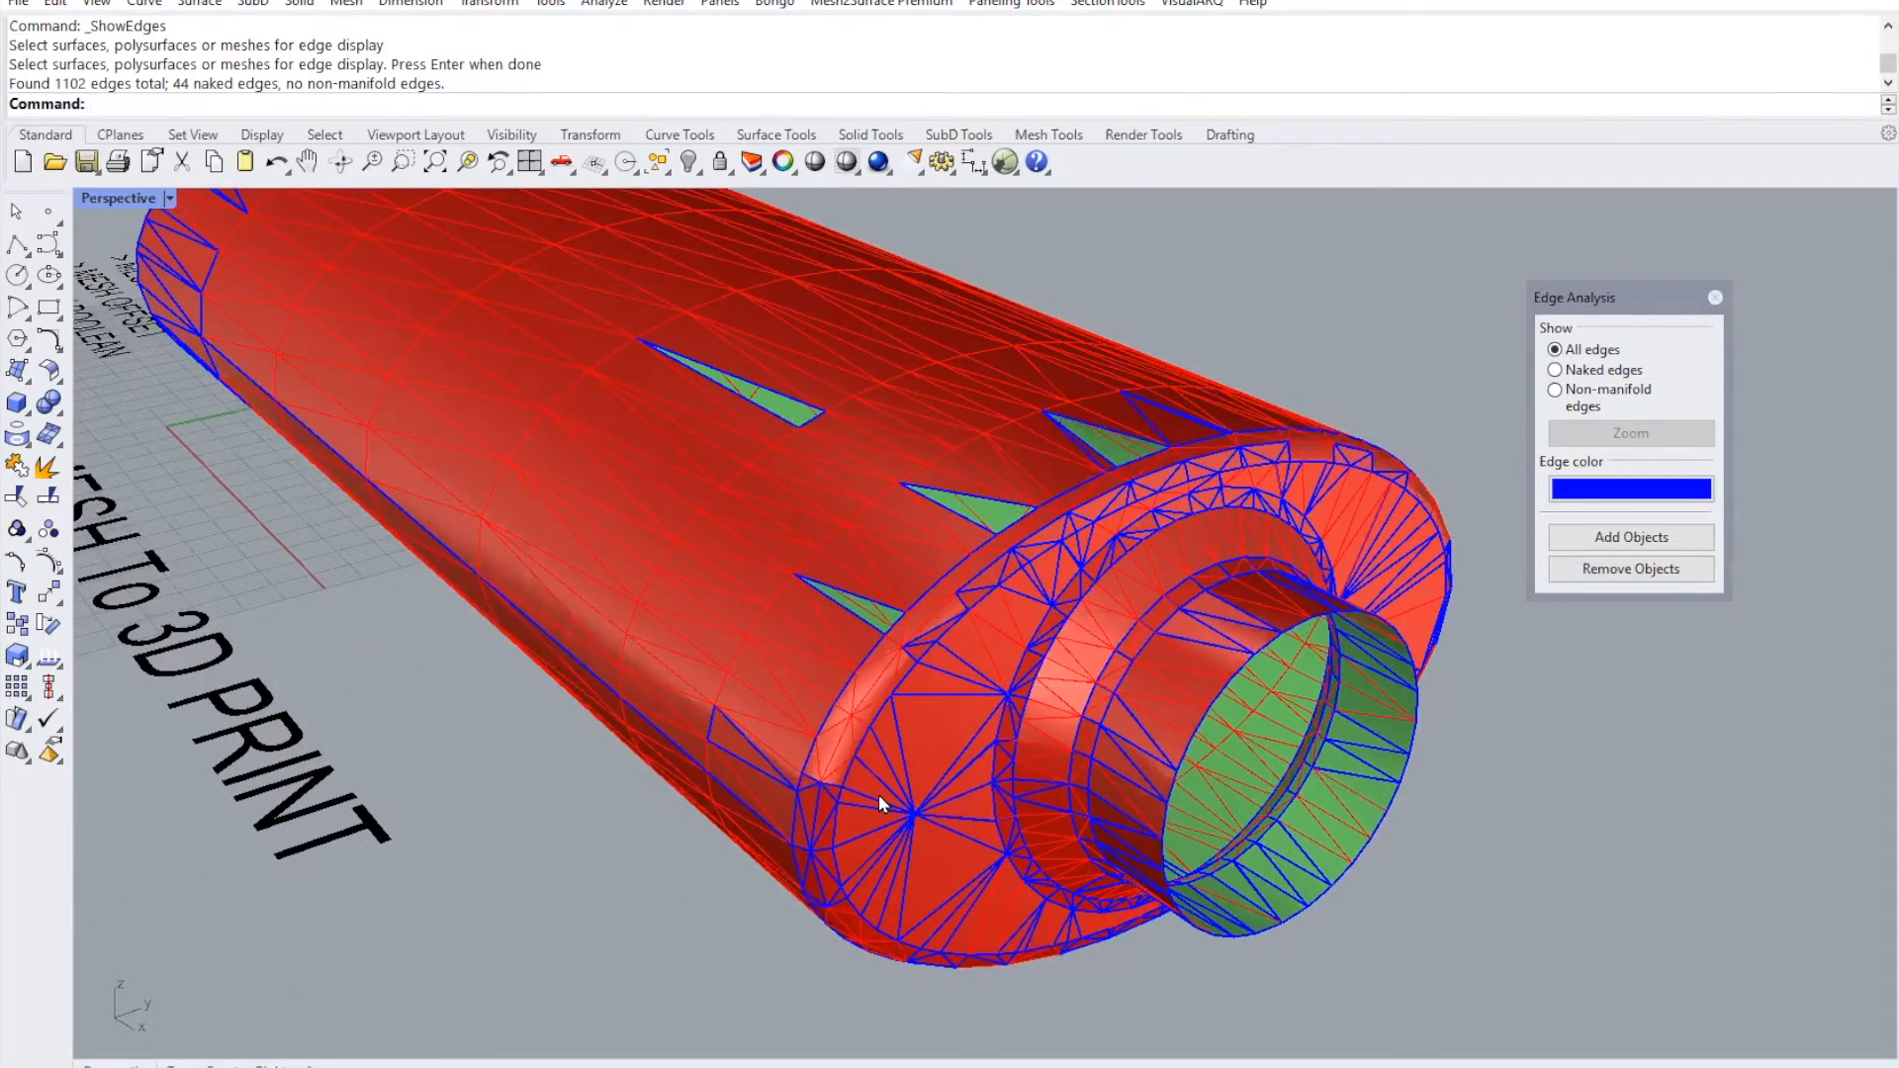
{"action": "right_click_drag", "start_coordinate": [878, 793], "coordinate": [898, 797]}
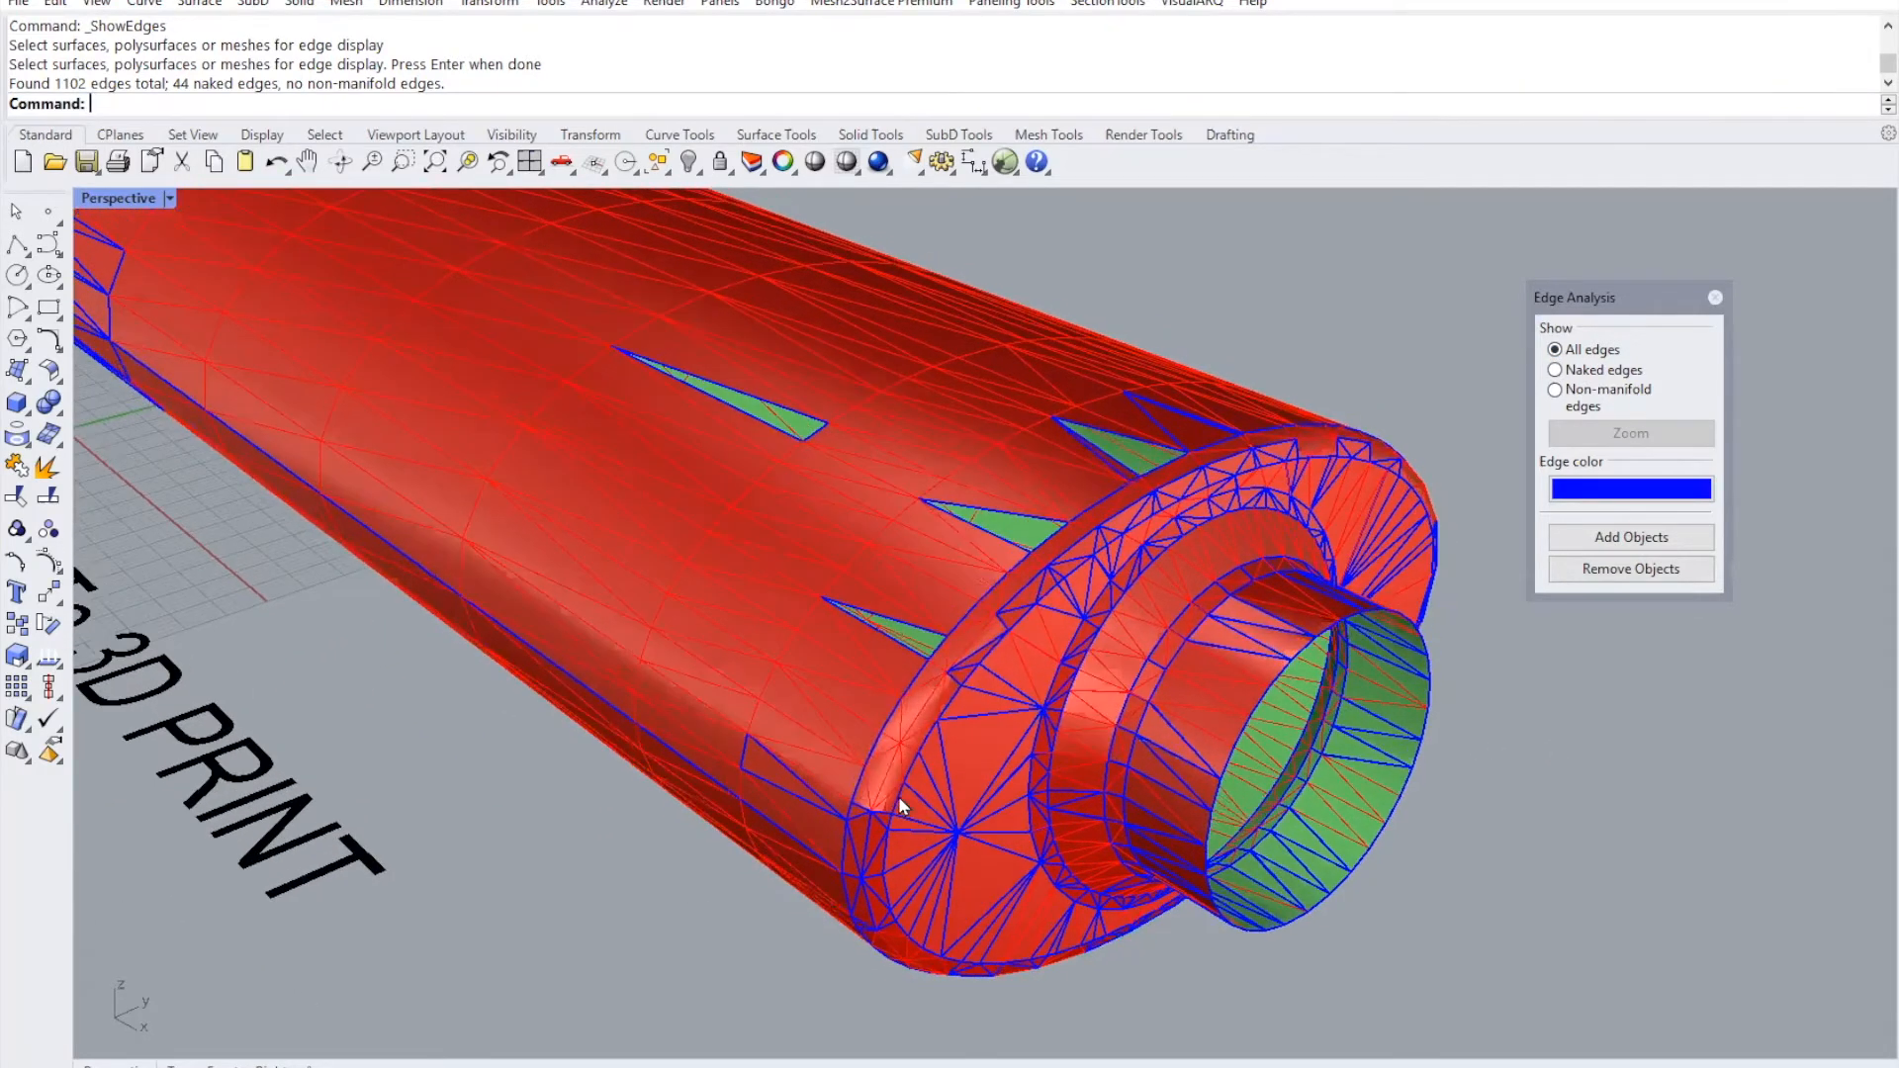
- Limit the edge analysis to naked edges and inspect the open holes near the shoulder and the neck opening
{"action": "left_click", "coordinate": [1555, 369]}
{"action": "right_click_drag", "start_coordinate": [1016, 483], "coordinate": [1409, 539]}
{"action": "scroll", "coordinate": [1086, 591], "scroll_direction": "down", "scroll_amount": 5}
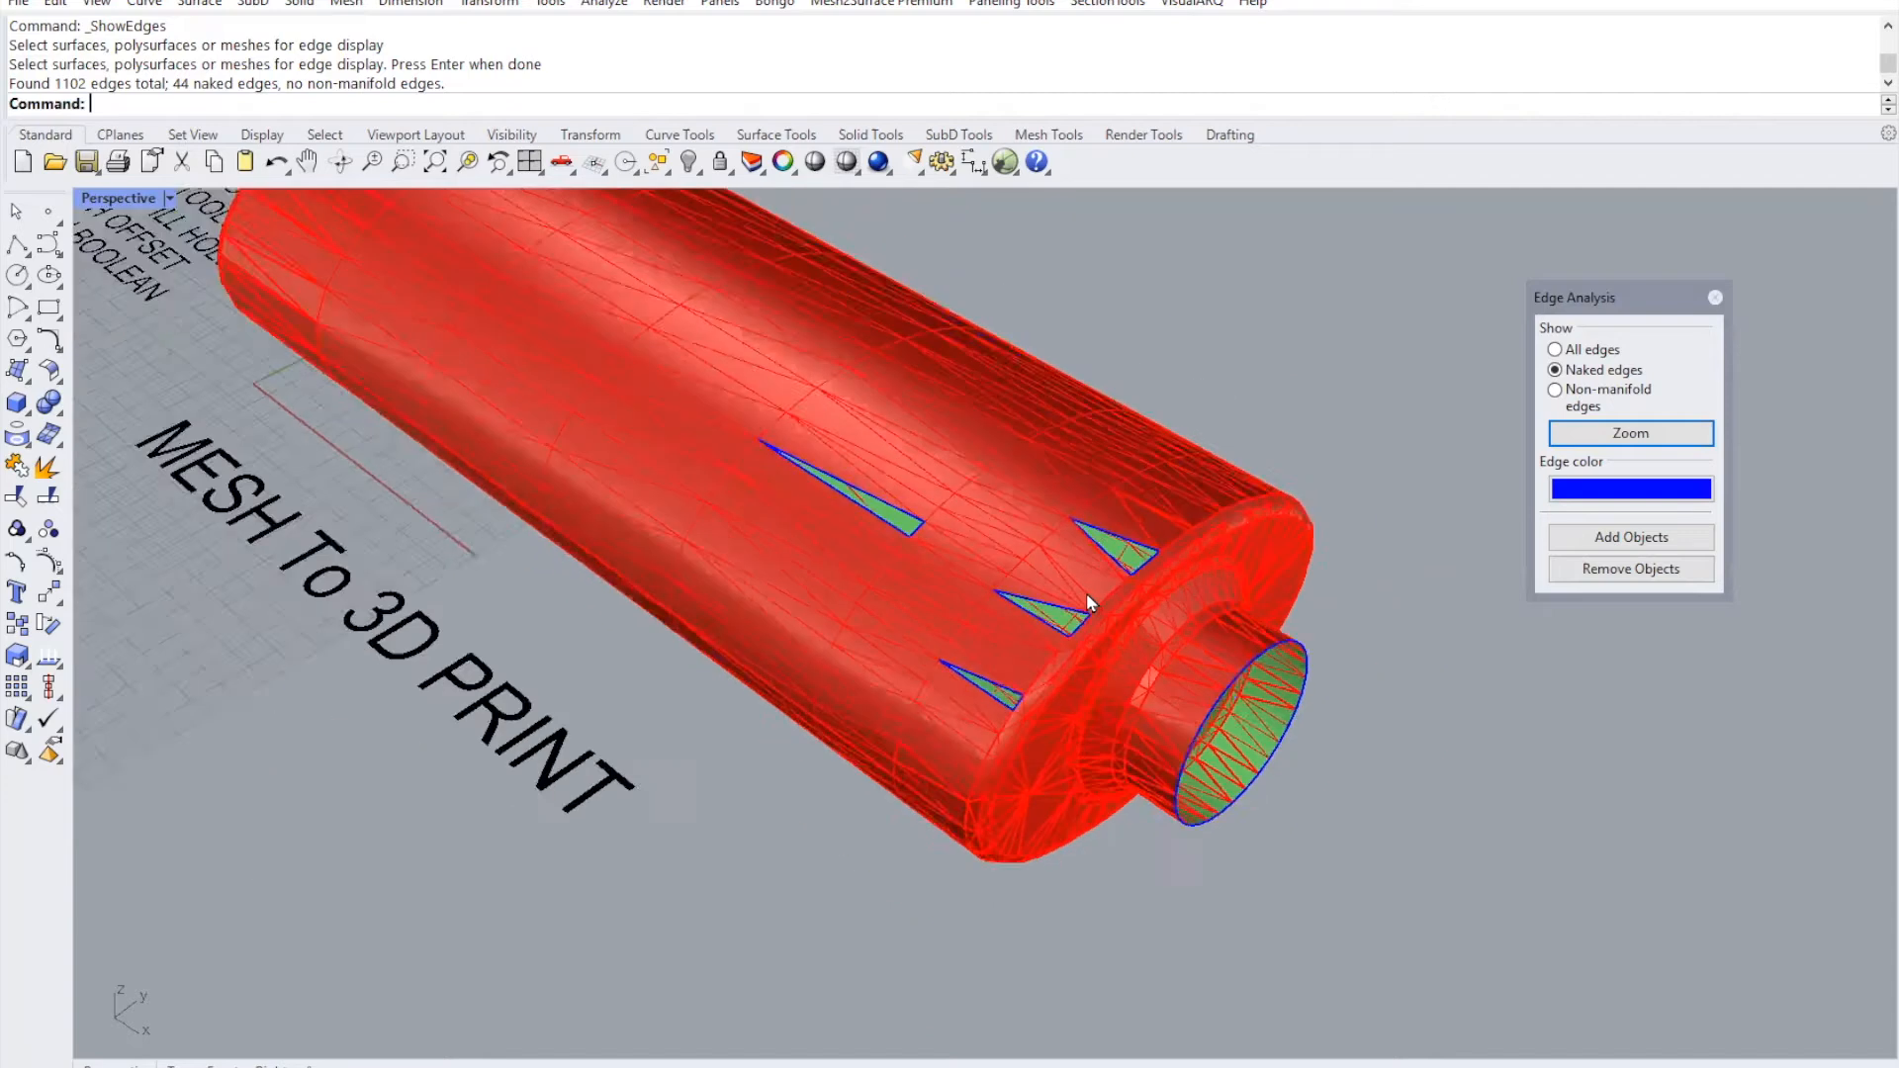
{"action": "scroll", "coordinate": [1385, 767], "scroll_direction": "up", "scroll_amount": 3}
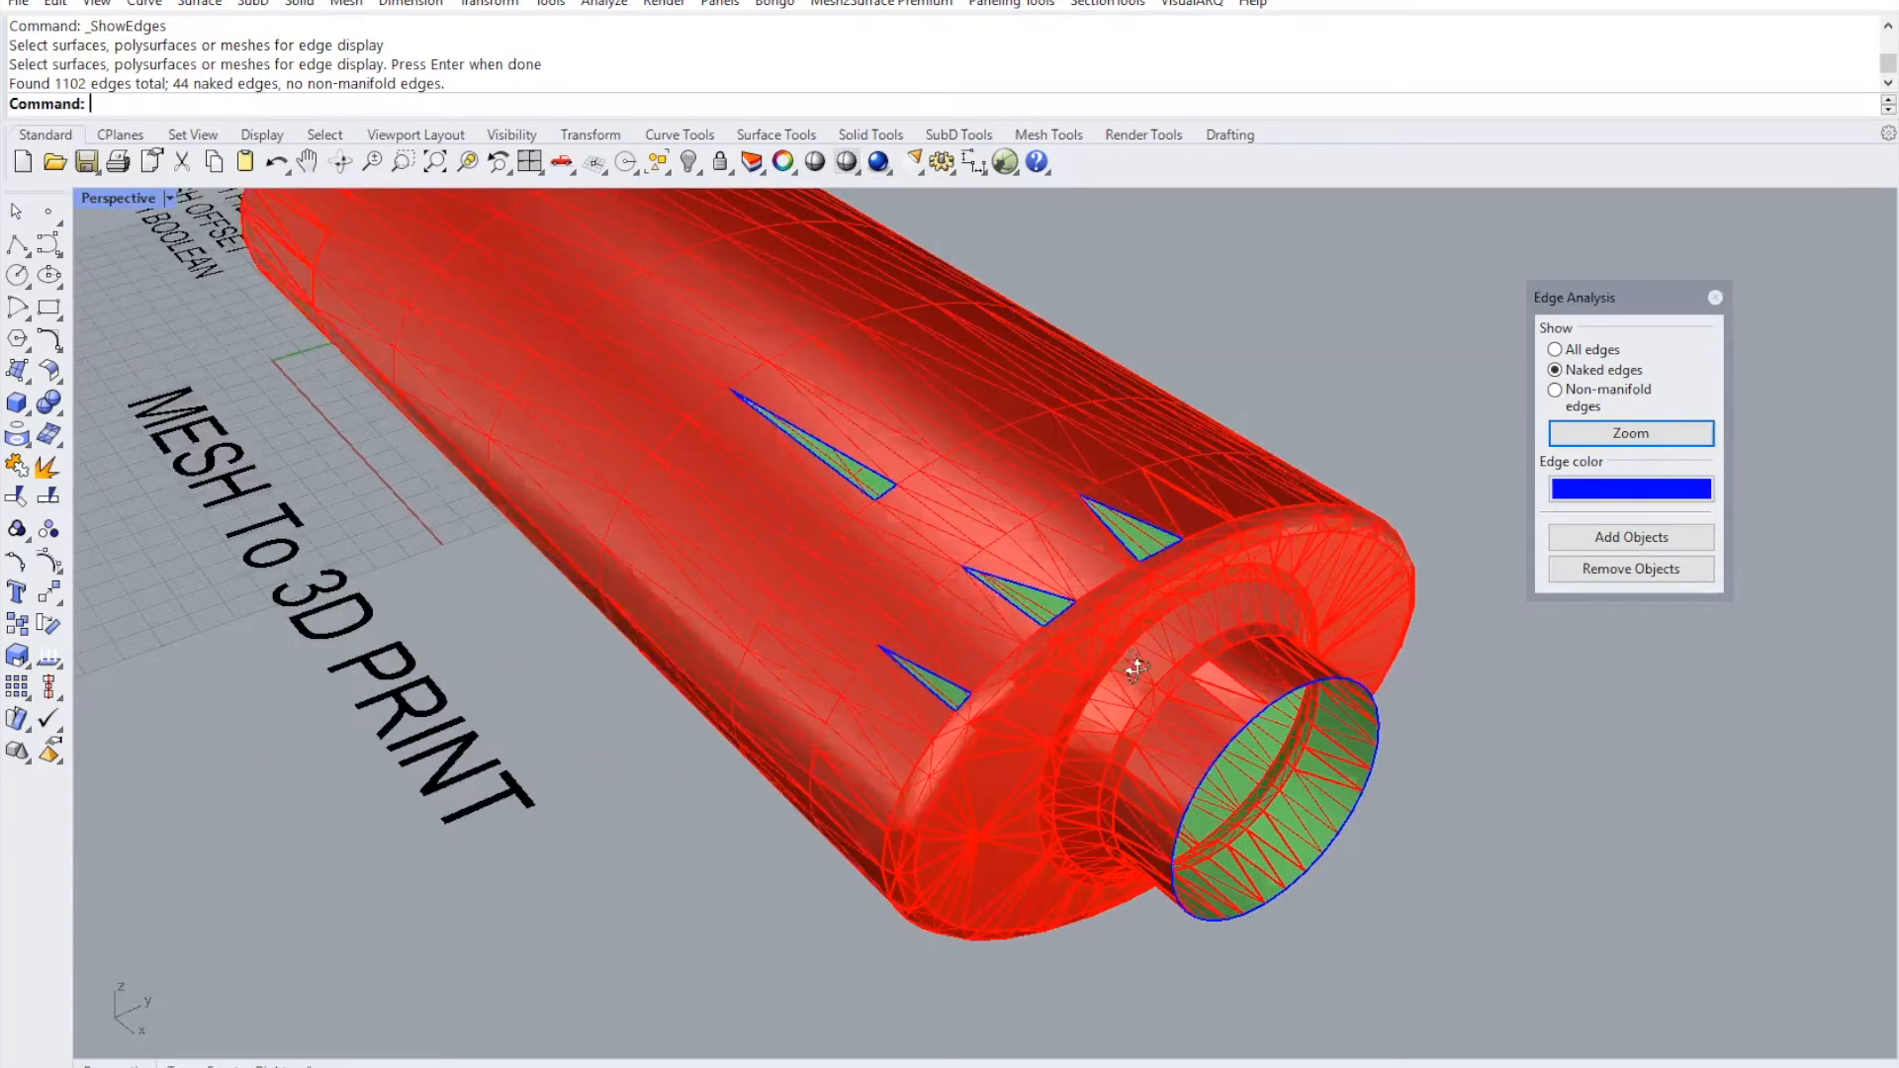
{"action": "scroll", "coordinate": [1153, 554], "scroll_direction": "up", "scroll_amount": 3}
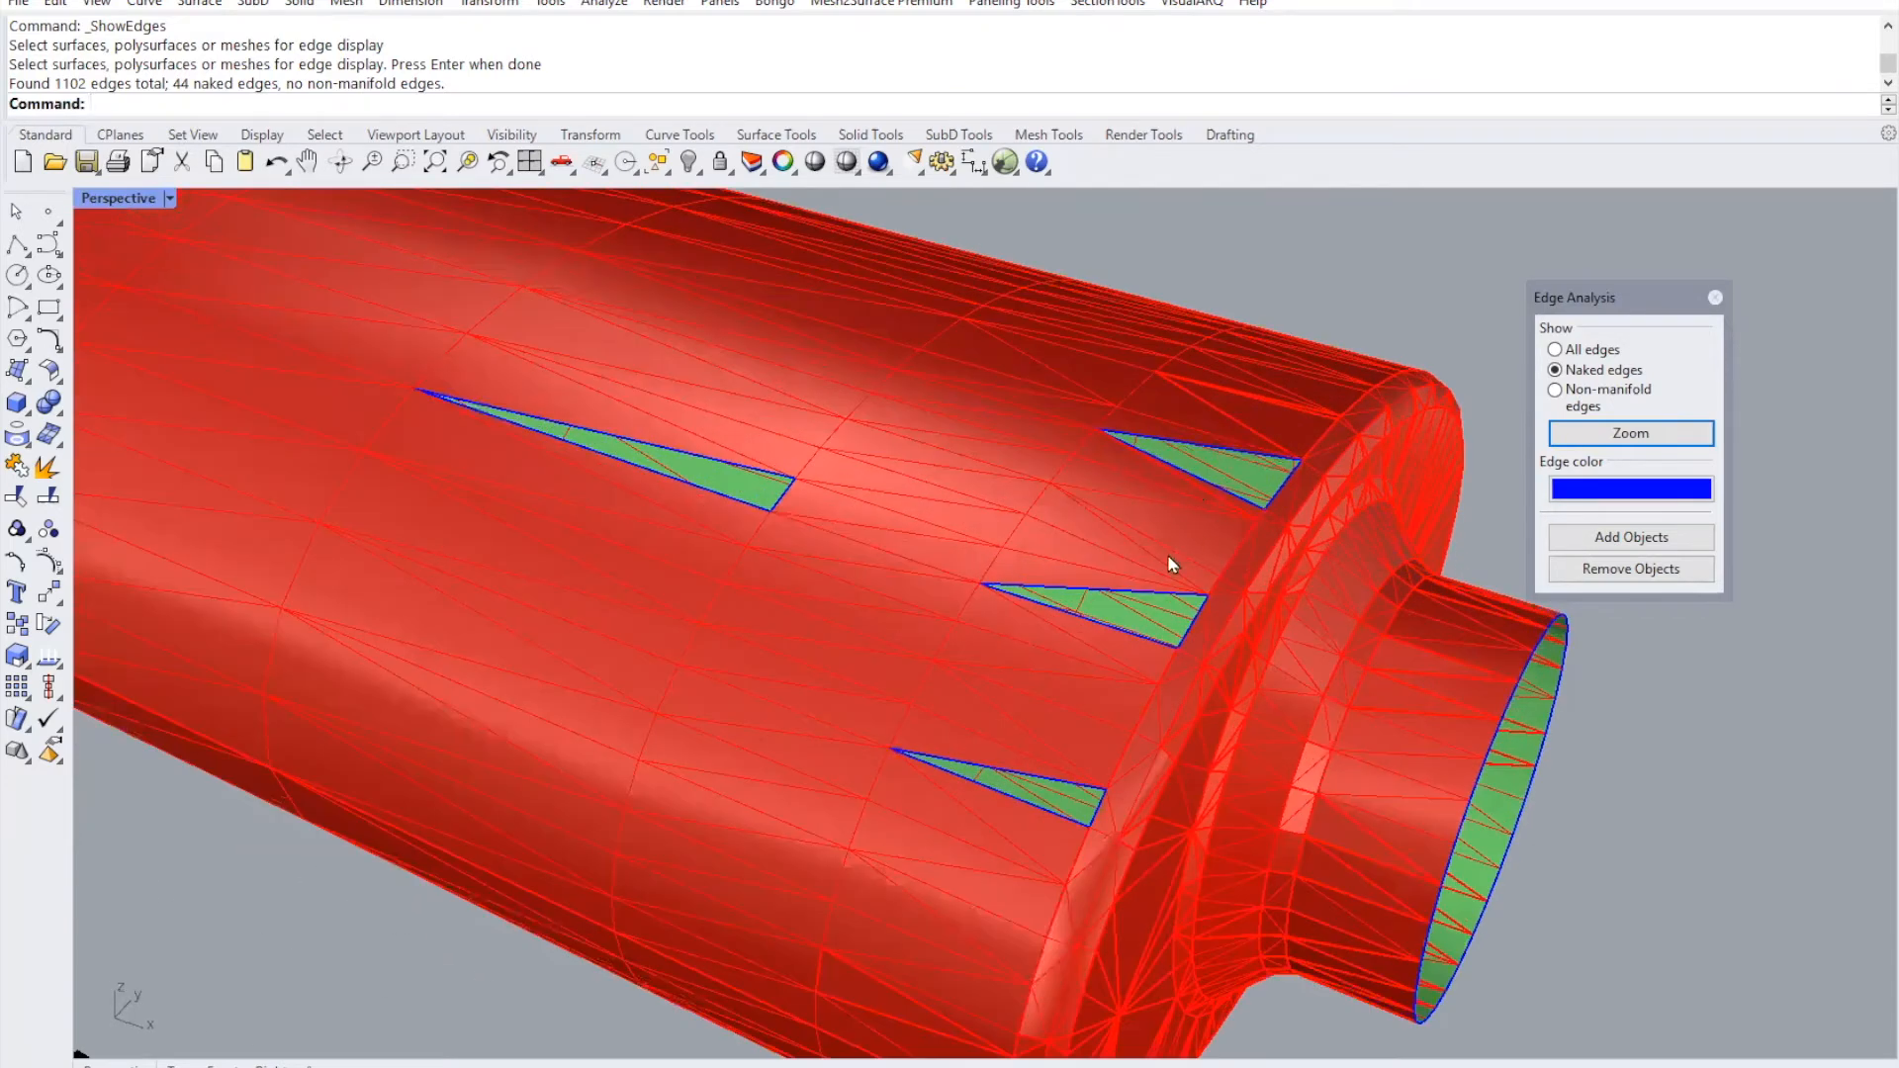
{"action": "scroll", "coordinate": [979, 555], "scroll_direction": "down", "scroll_amount": 2}
{"action": "right_click_drag", "start_coordinate": [984, 557], "coordinate": [969, 539]}
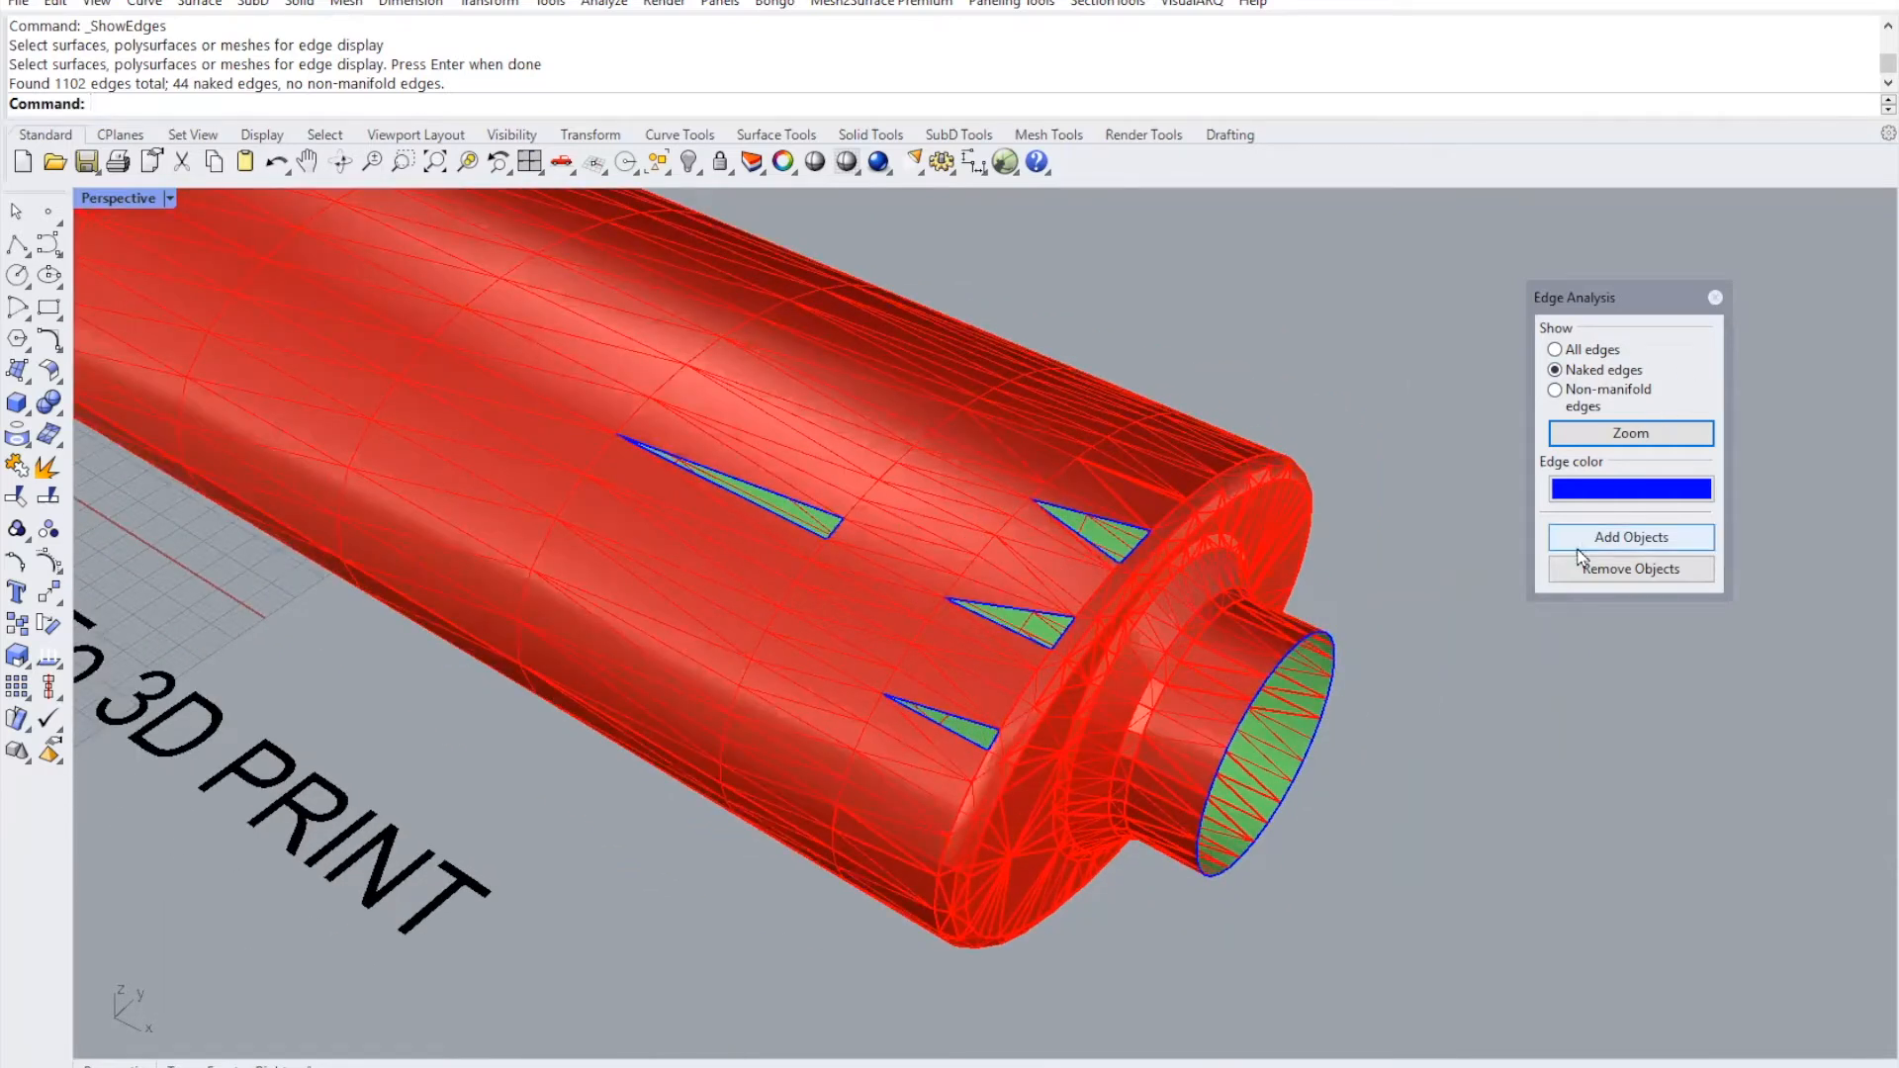
{"action": "left_click", "coordinate": [348, 4]}
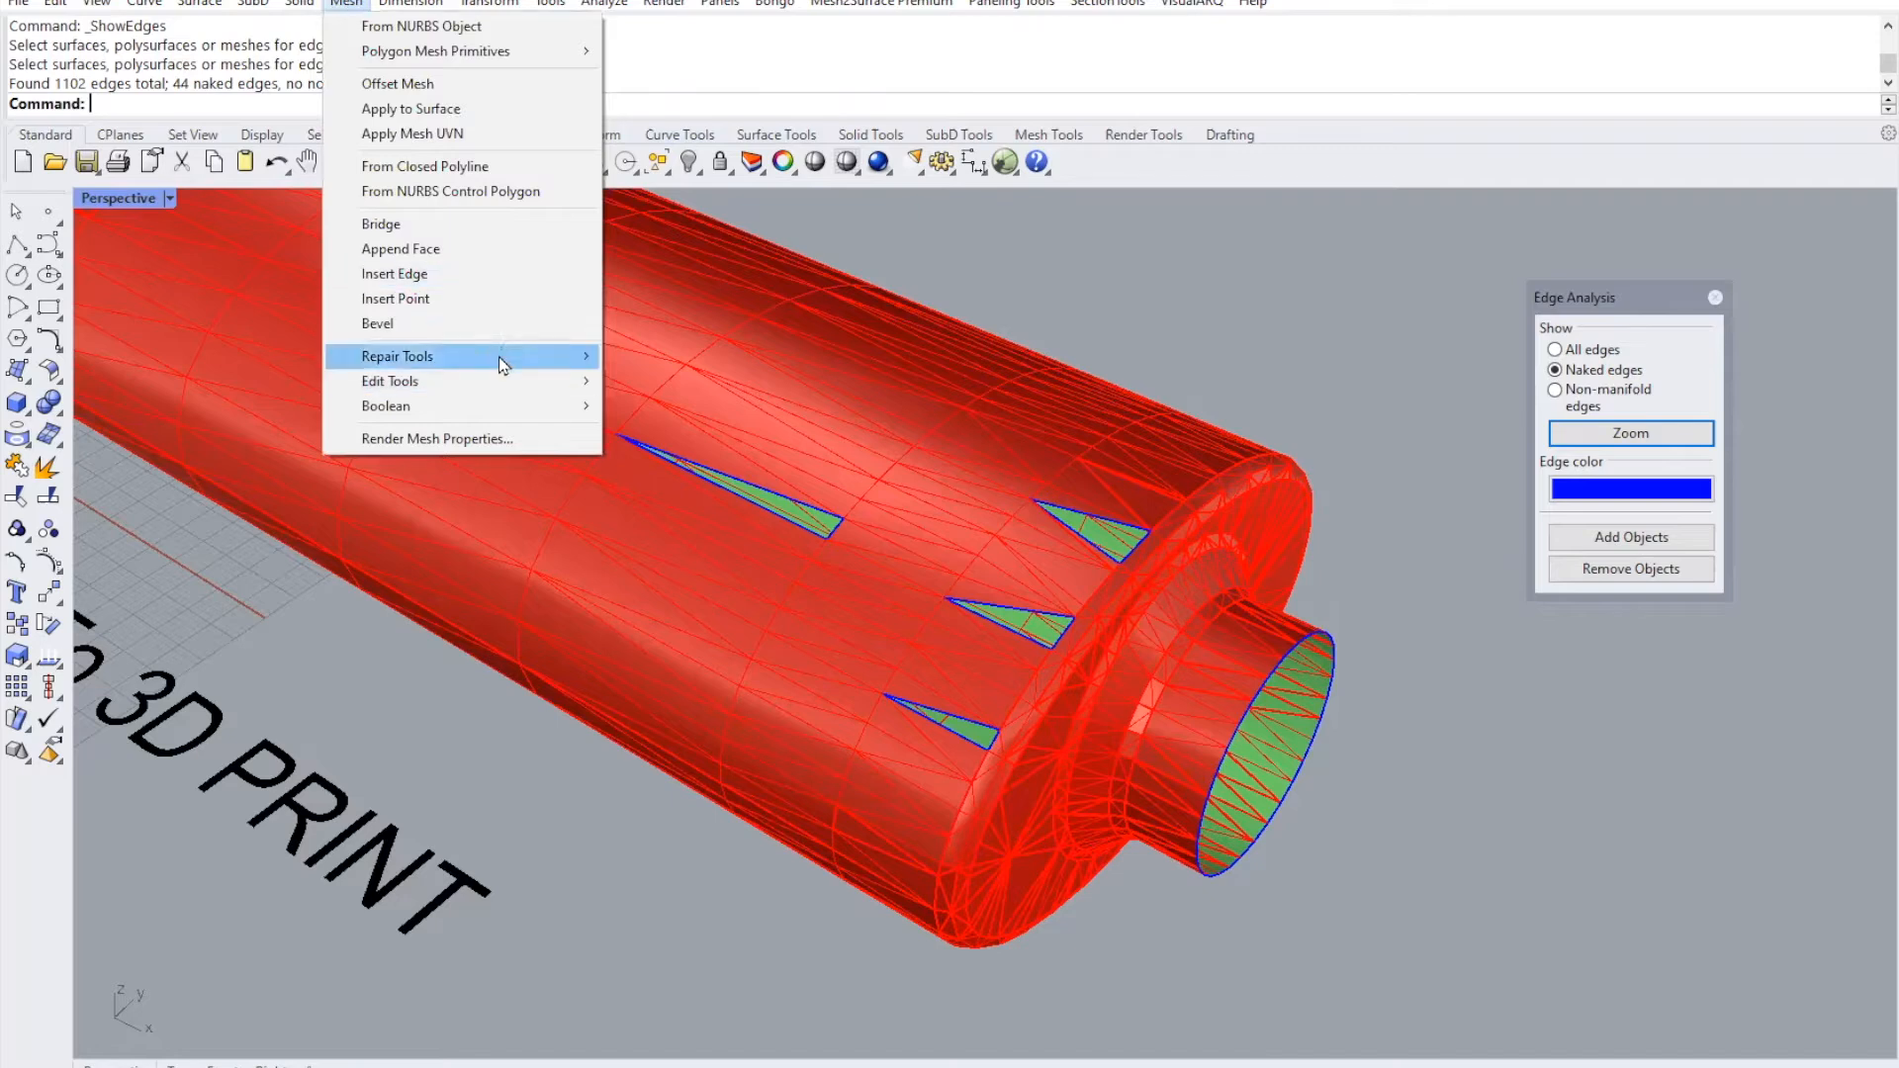
{"action": "mouse_move", "coordinate": [503, 365]}
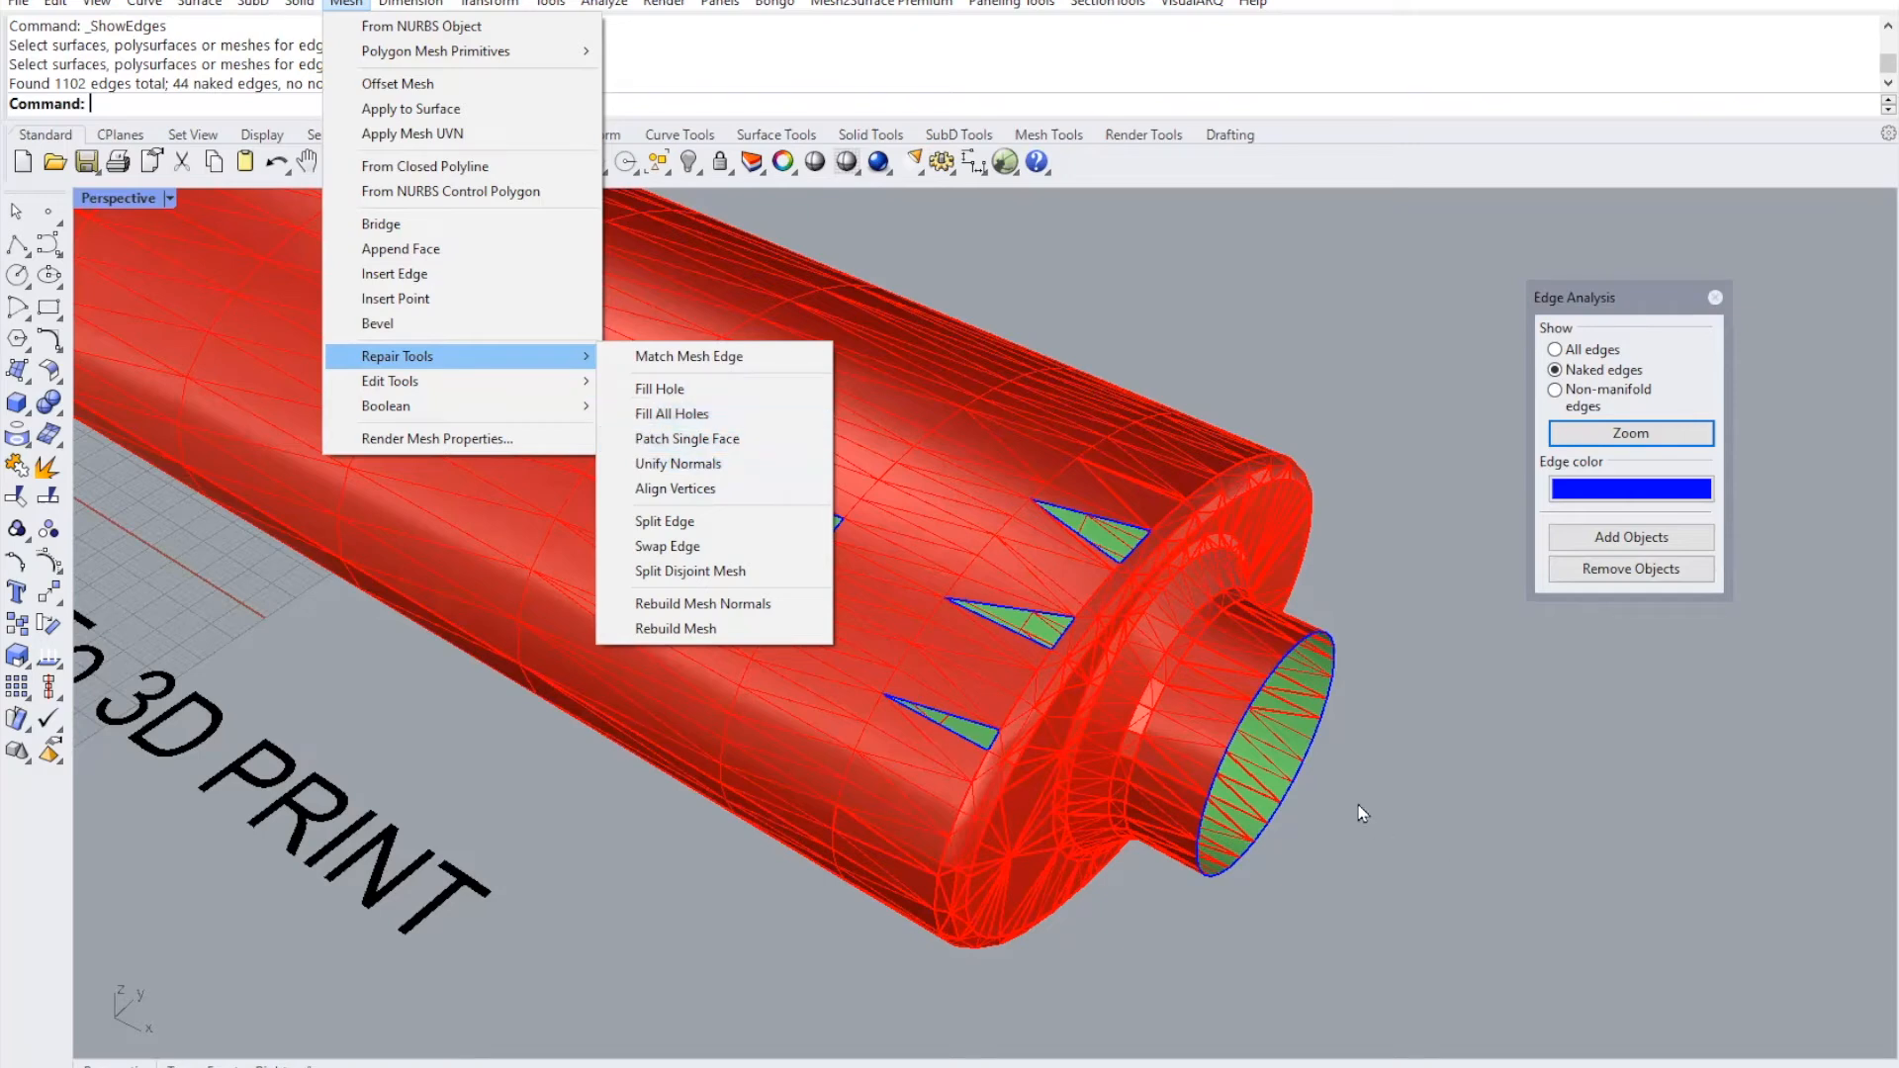
{"action": "left_click", "coordinate": [1383, 834]}
- Fill the long triangular hole in the bottle body's side, the one farthest from the neck, using Fill Hole
{"action": "scroll", "coordinate": [1365, 800], "scroll_direction": "up", "scroll_amount": 3}
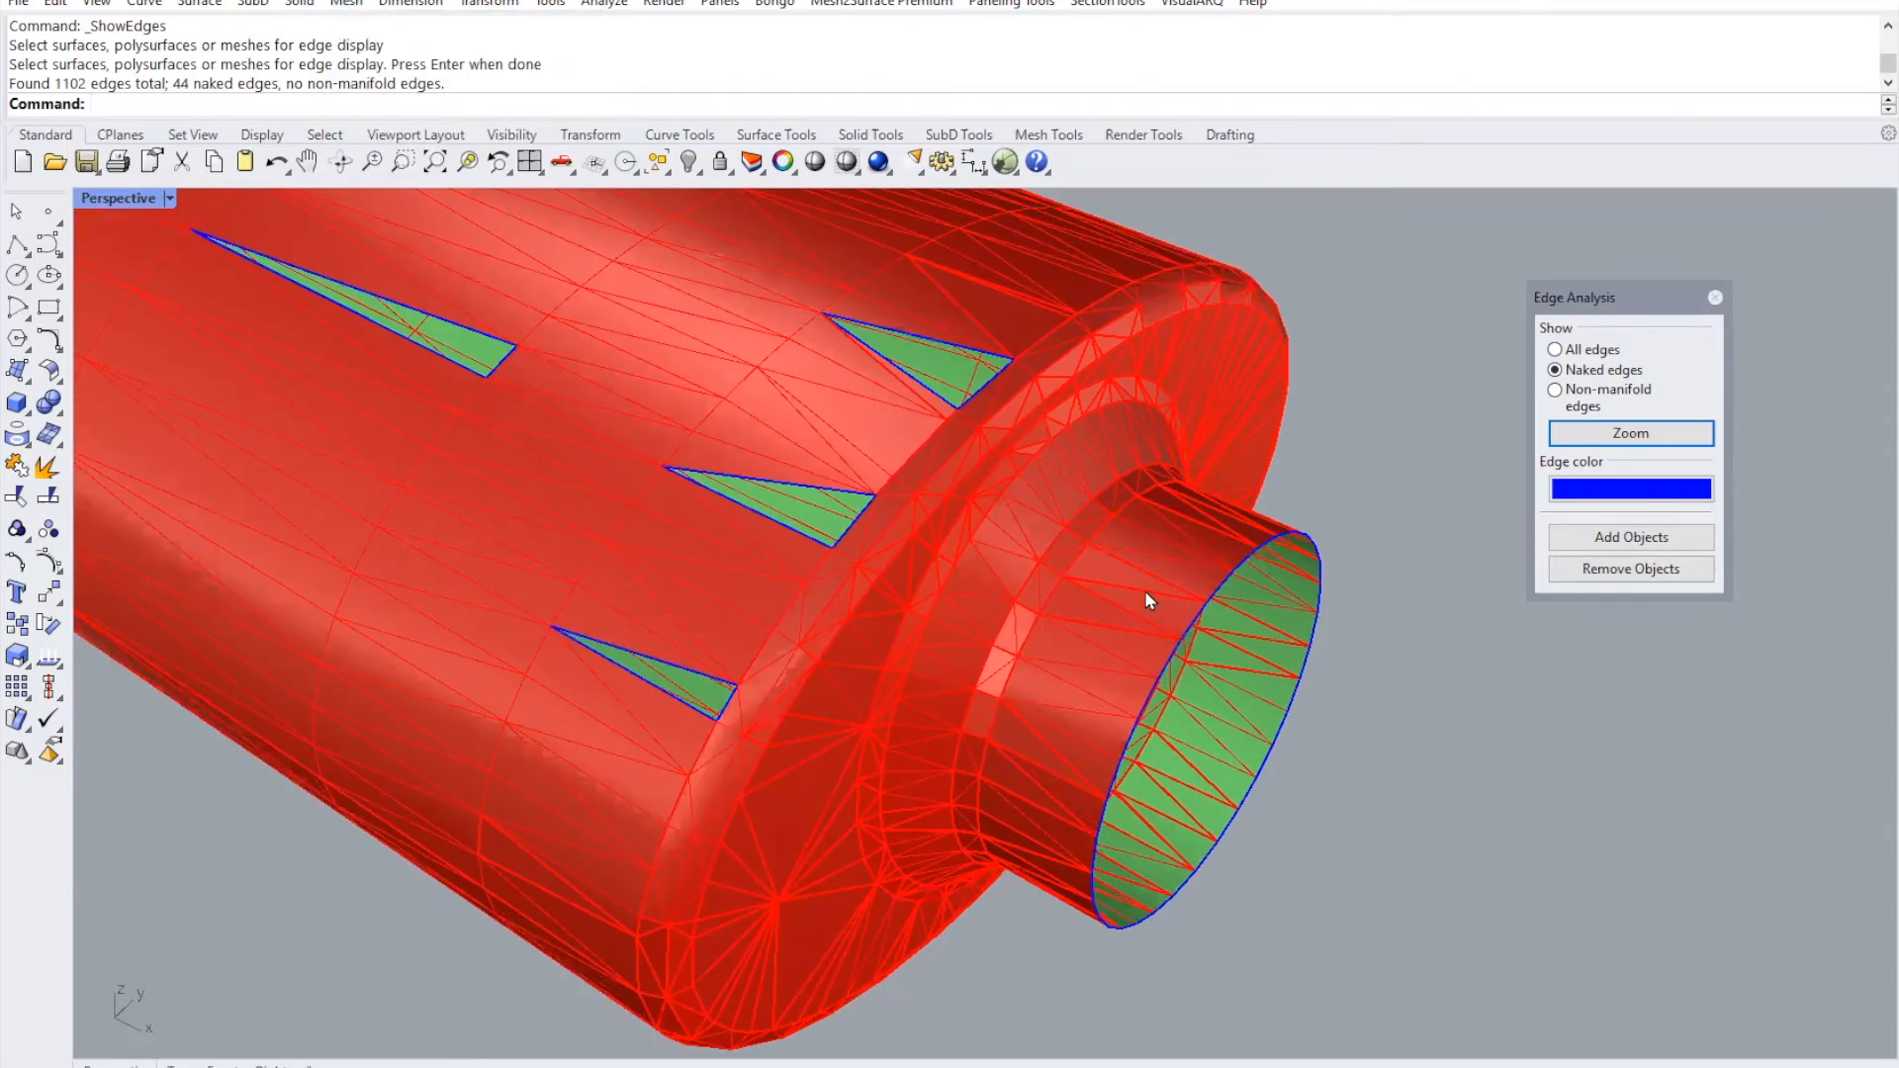
{"action": "scroll", "coordinate": [1398, 782], "scroll_direction": "down", "scroll_amount": 5}
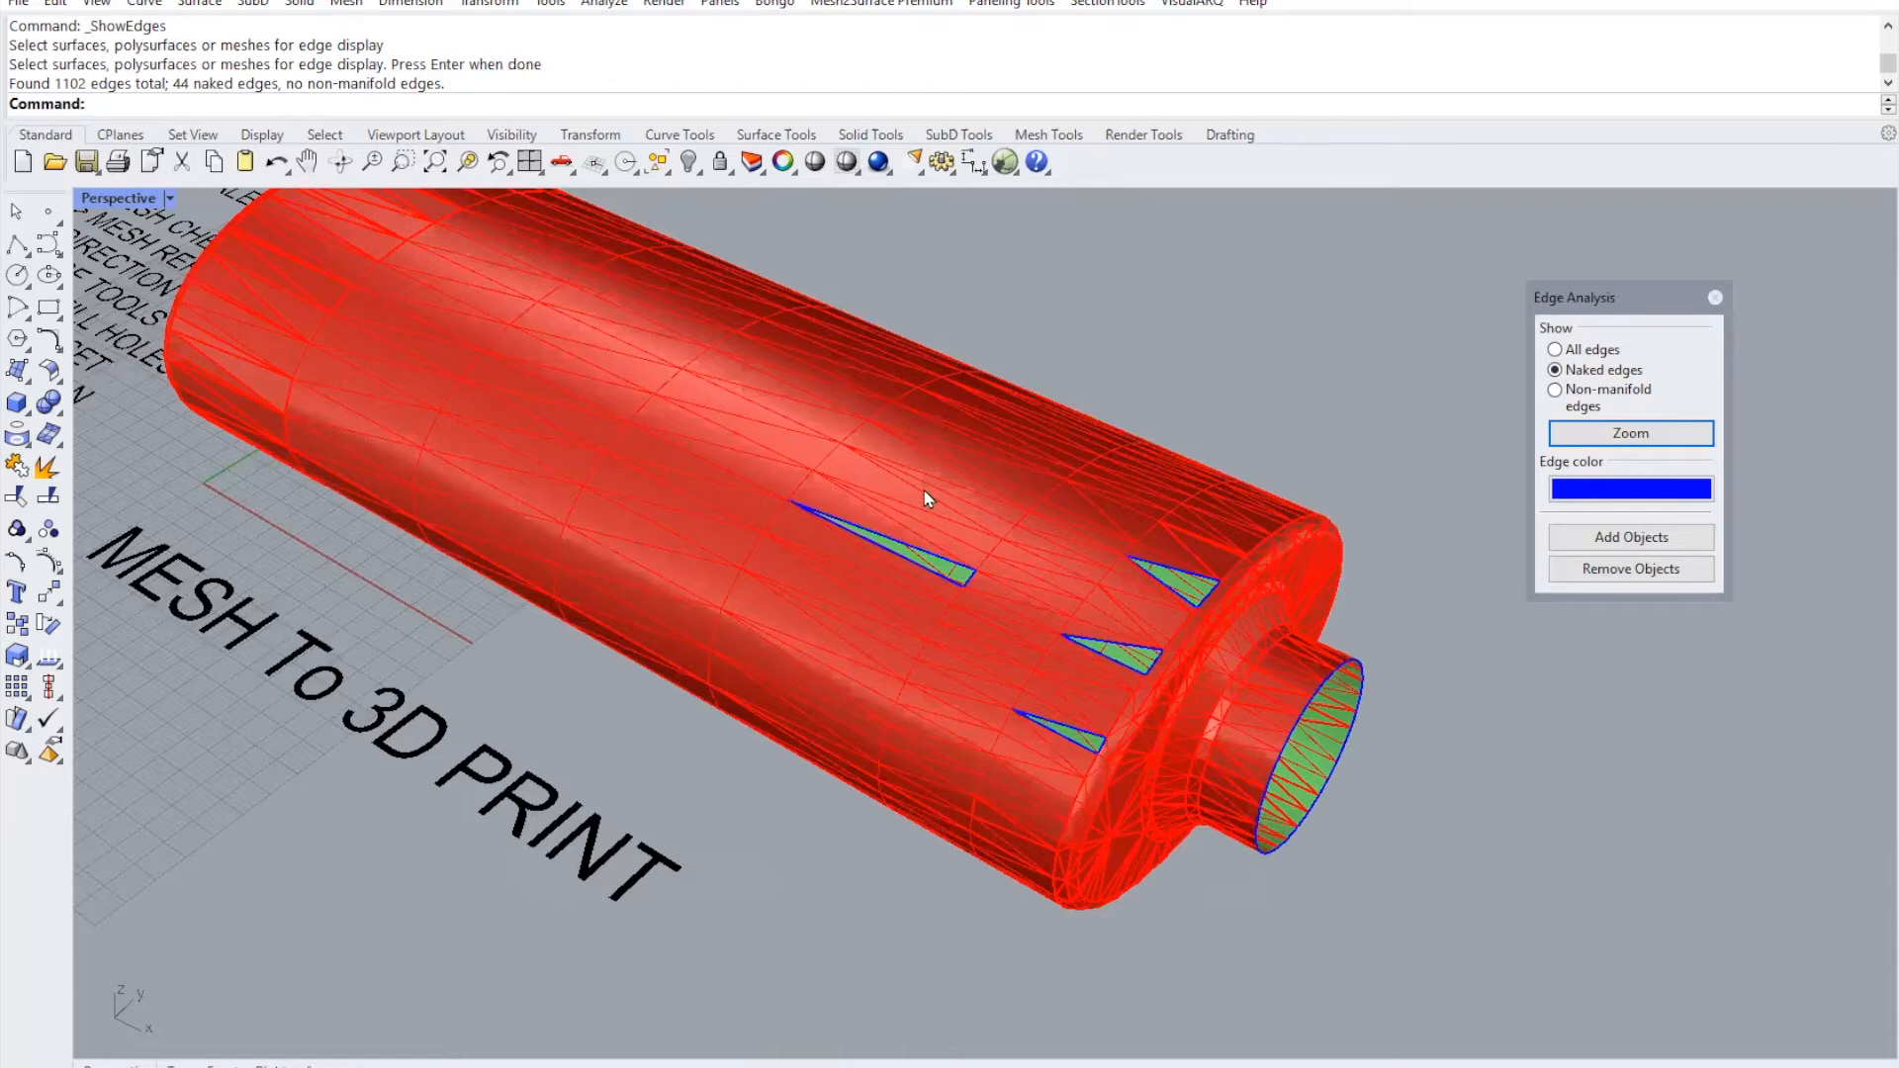
{"action": "scroll", "coordinate": [1133, 603], "scroll_direction": "up", "scroll_amount": 5}
{"action": "scroll", "coordinate": [1128, 623], "scroll_direction": "down", "scroll_amount": 3}
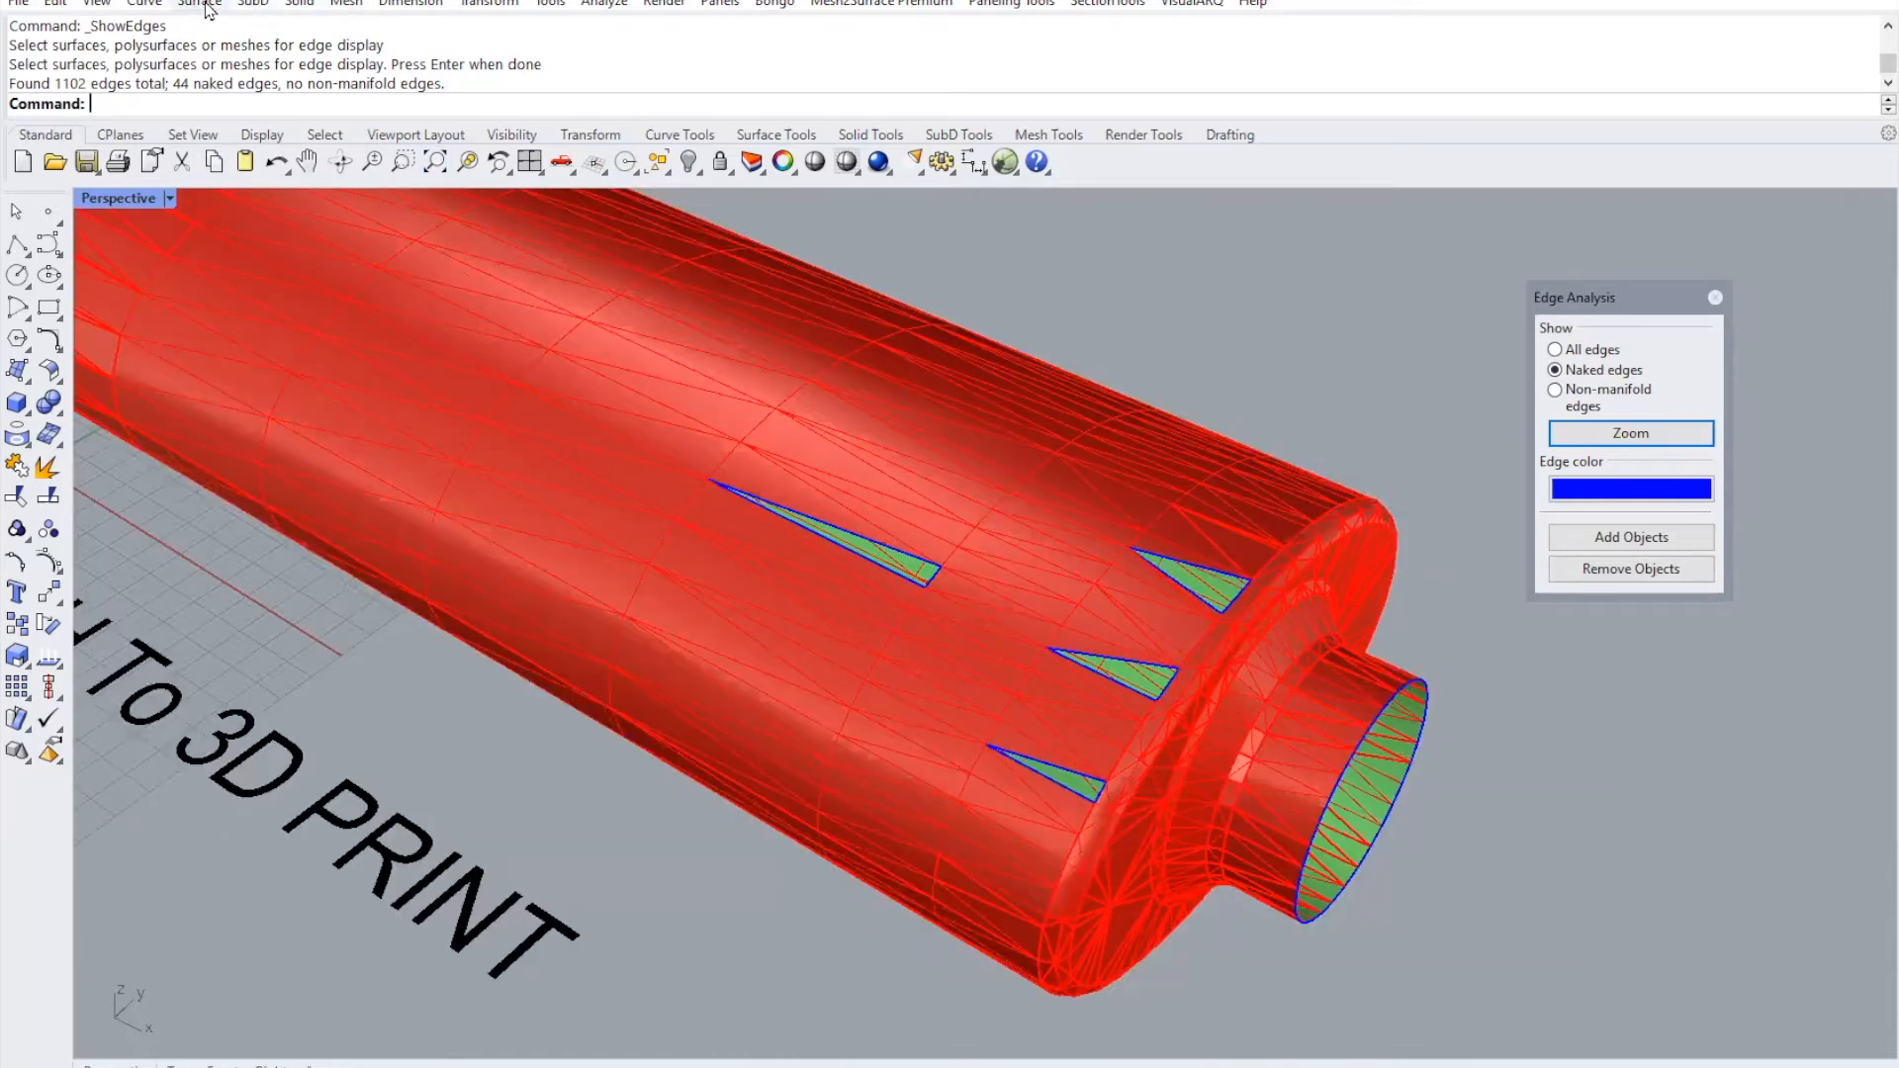
{"action": "left_click", "coordinate": [344, 5]}
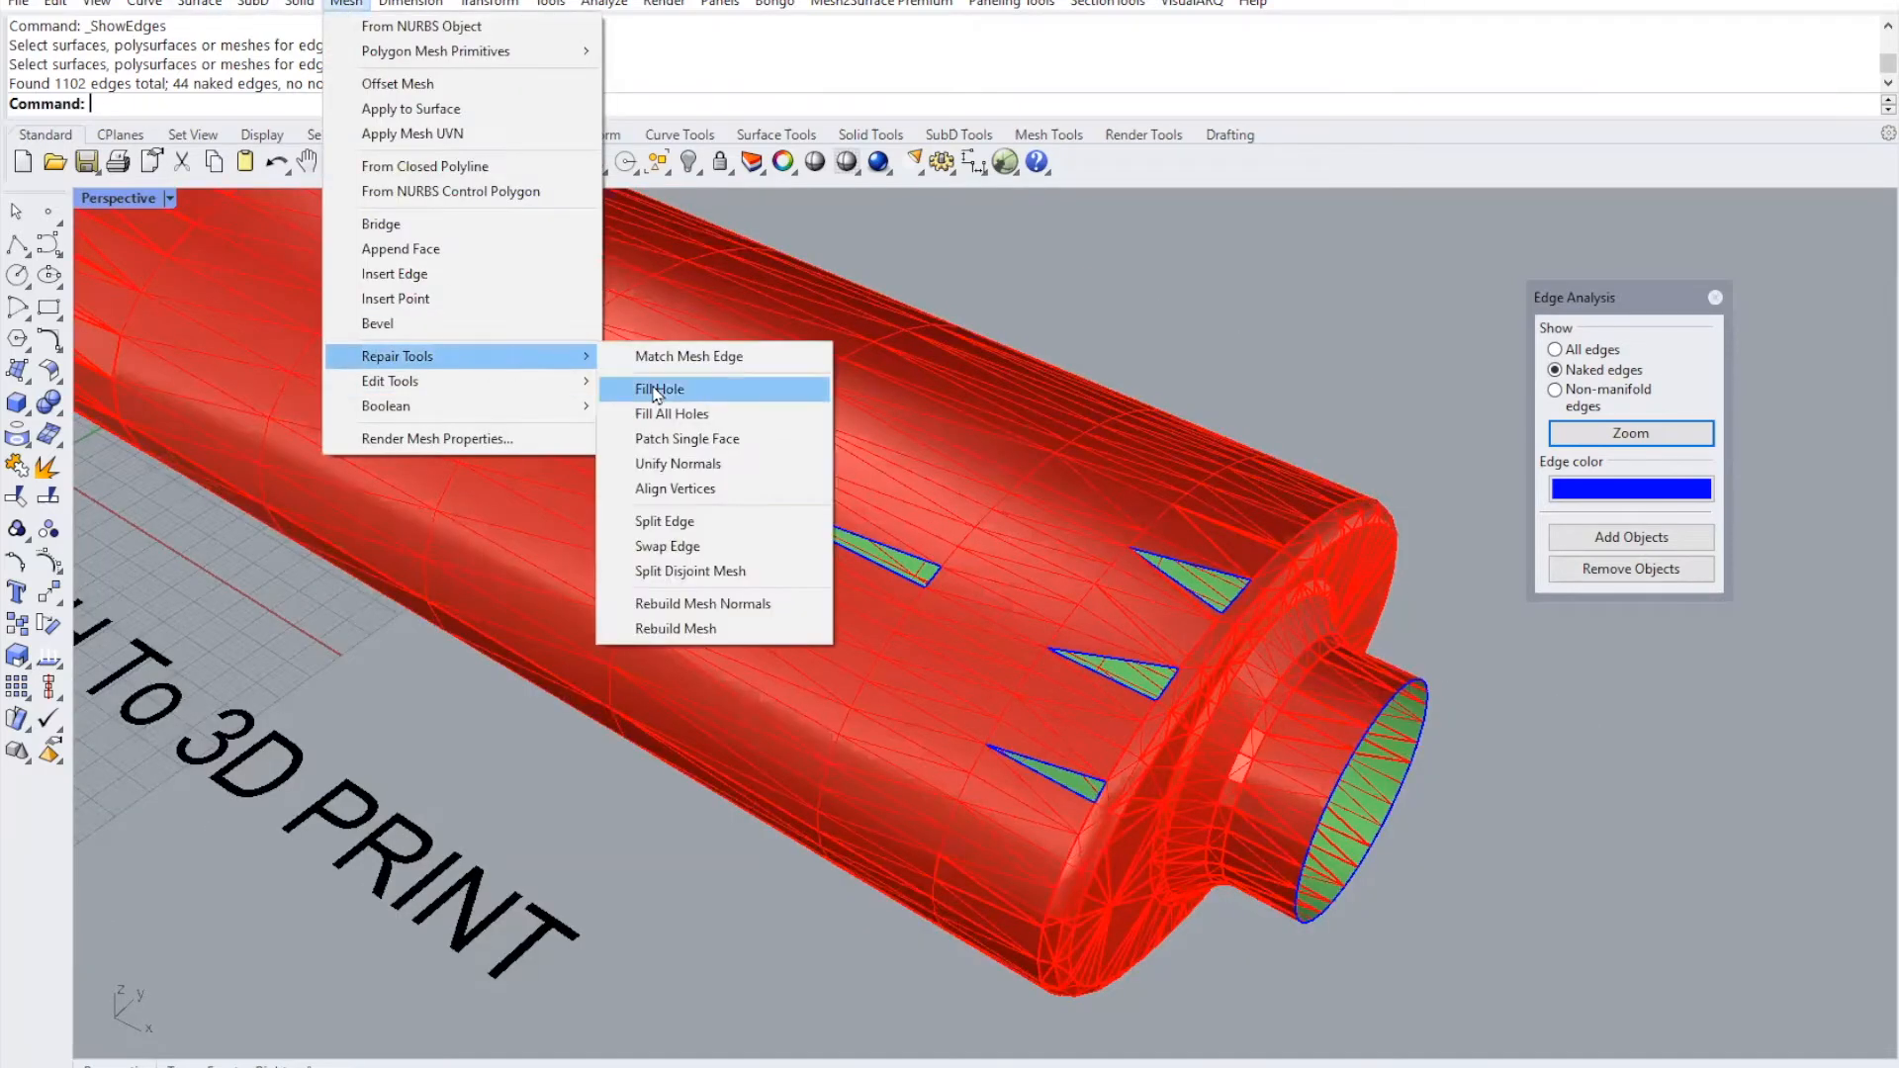
{"action": "left_click", "coordinate": [661, 384]}
{"action": "left_click", "coordinate": [912, 565]}
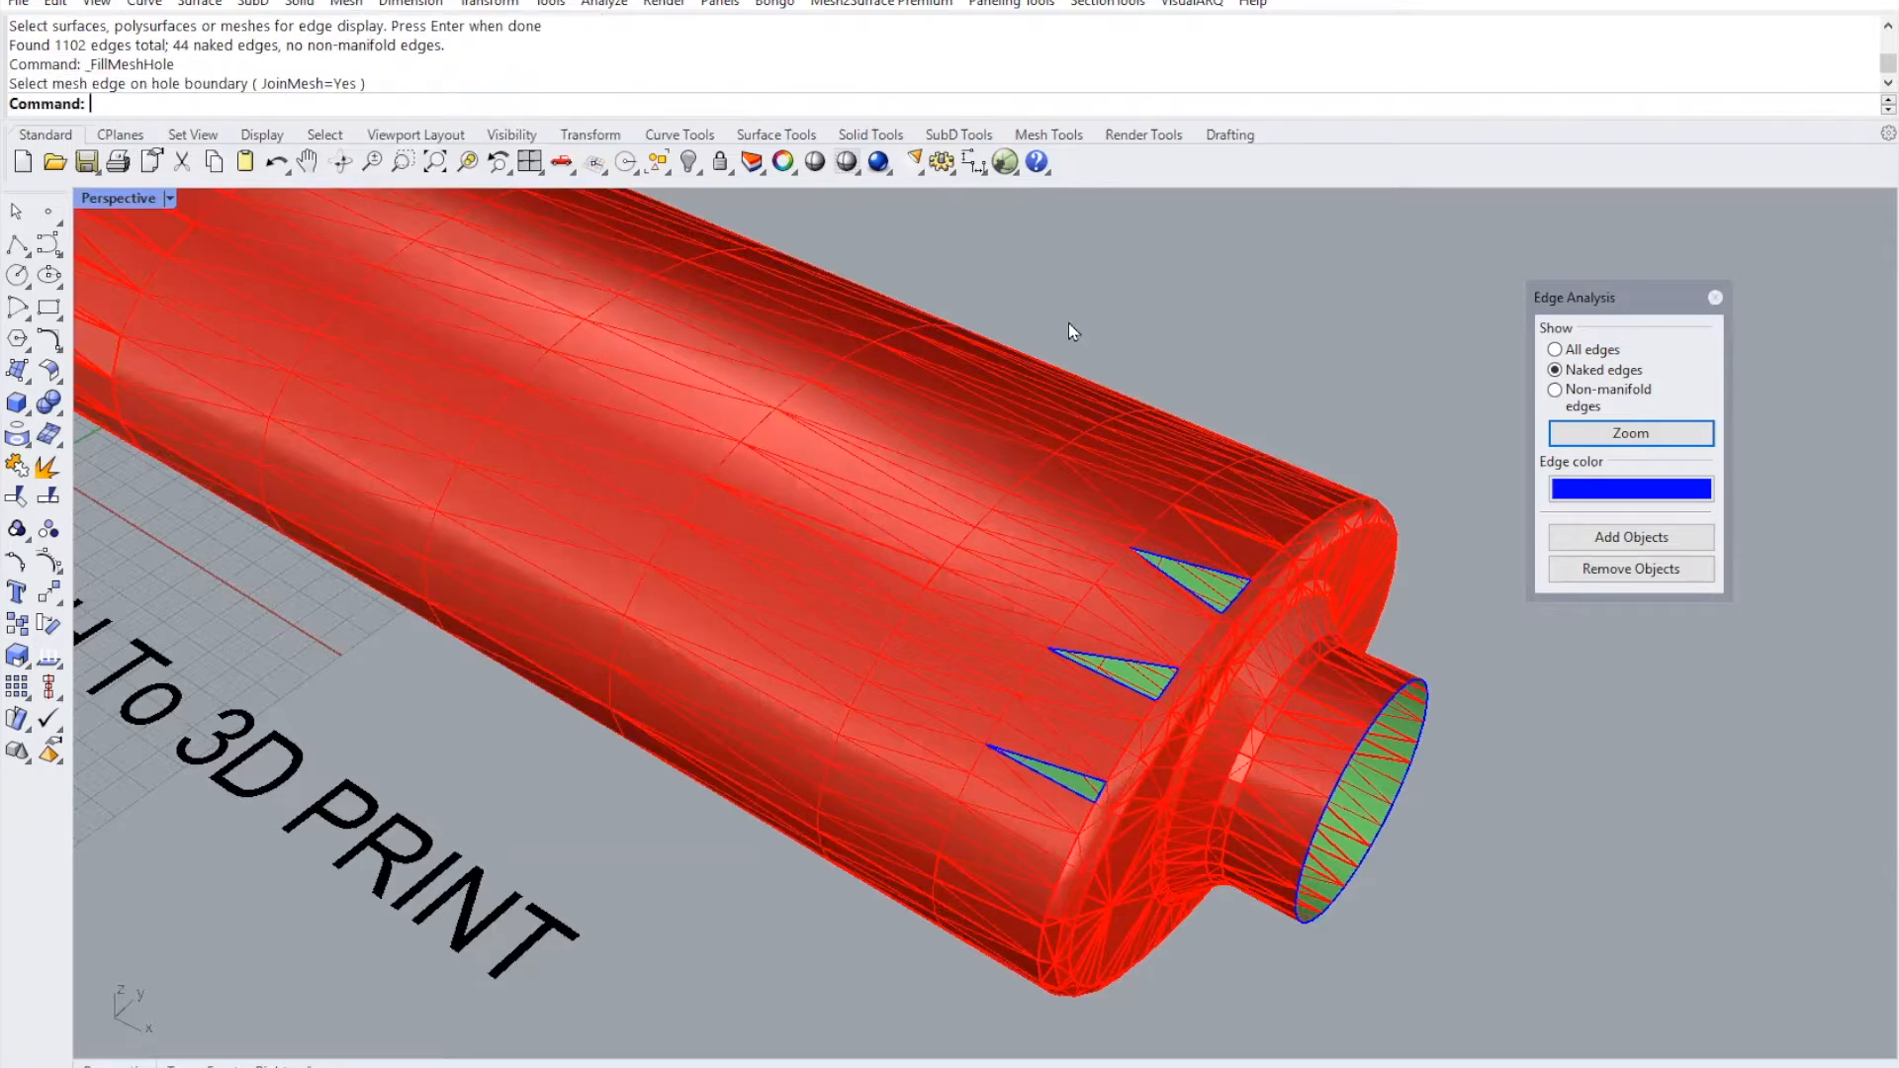
- Fill the three remaining triangular holes in the bottle body near the shoulder with Fill Hole, keeping JoinMesh=Yes
{"action": "key", "text": "Return"}
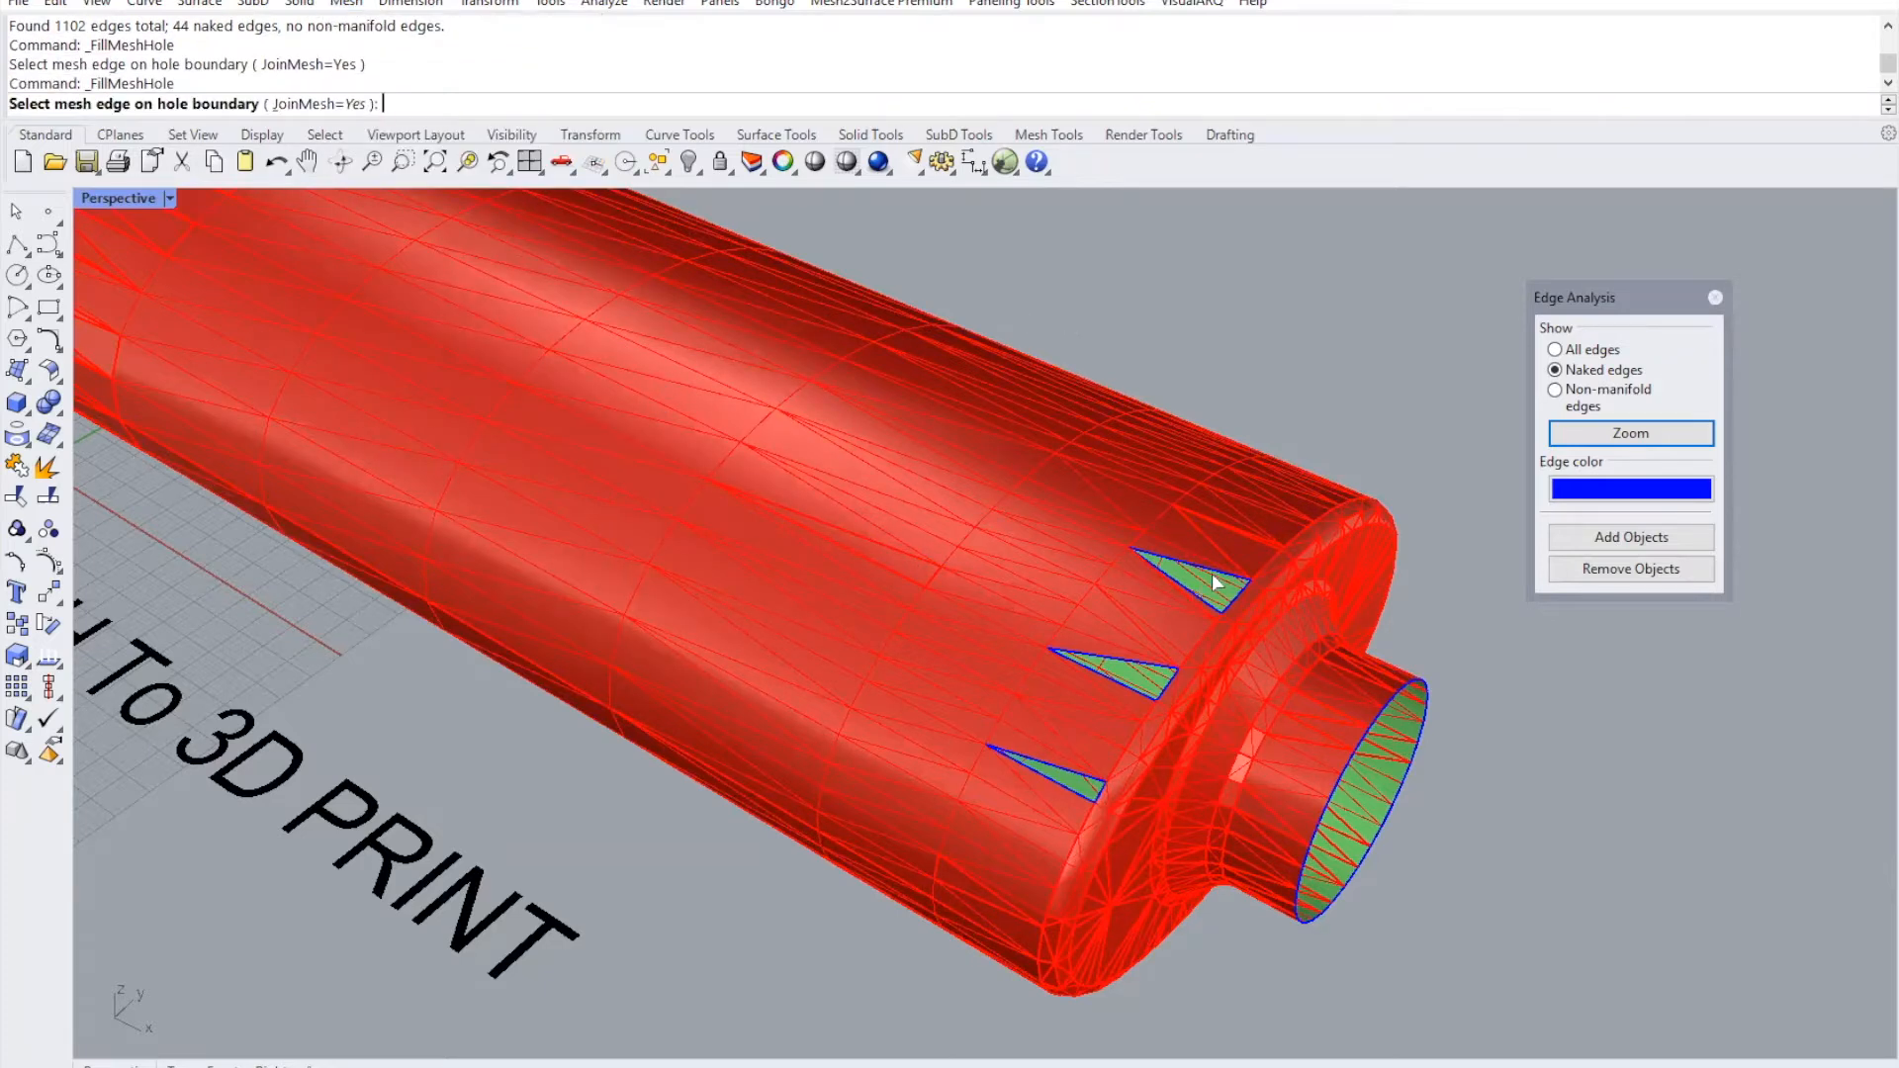
{"action": "left_click", "coordinate": [1215, 576]}
{"action": "key", "text": "Return"}
{"action": "left_click", "coordinate": [1153, 667]}
{"action": "left_click", "coordinate": [1155, 658]}
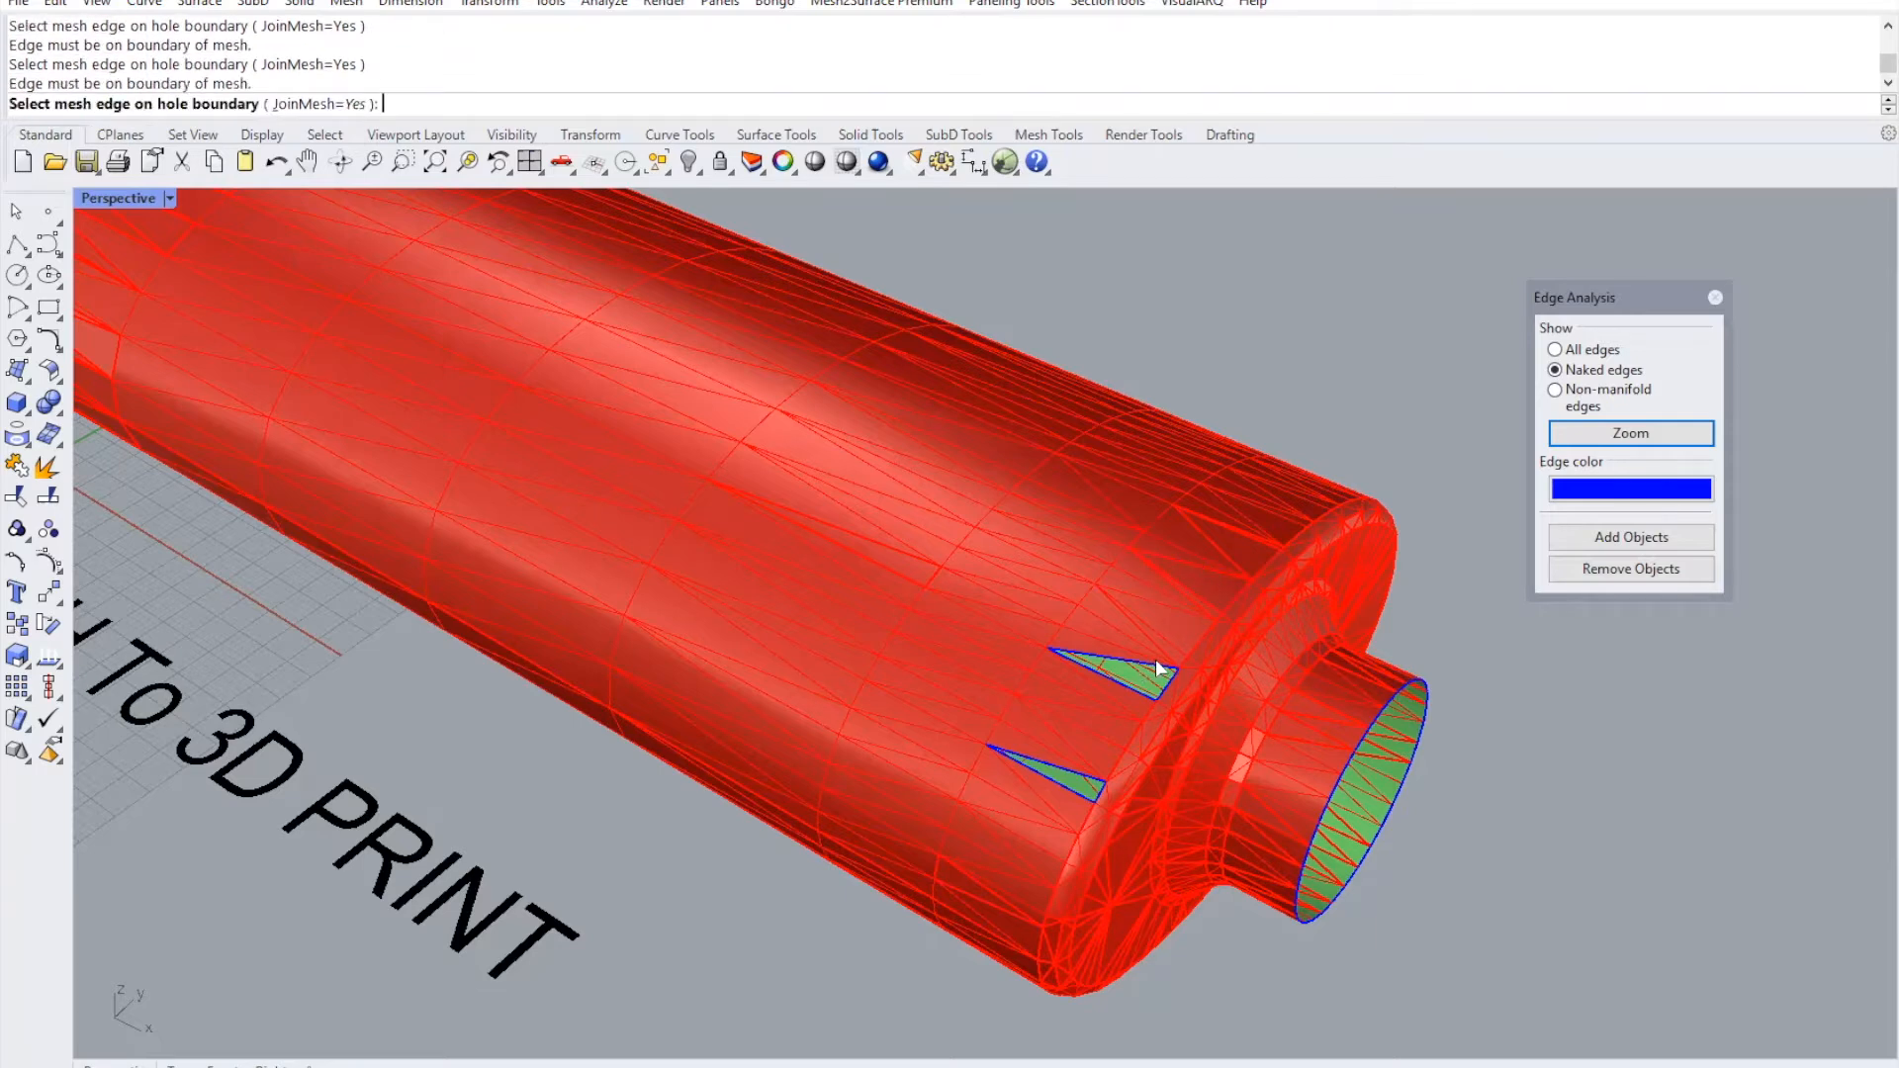
{"action": "left_click", "coordinate": [1153, 663]}
{"action": "key", "text": "Return"}
{"action": "left_click", "coordinate": [1084, 774]}
- Inspect the repaired bottle body and the naked edge around the neck opening, and close the edge analysis
{"action": "right_click_drag", "start_coordinate": [1176, 571], "coordinate": [1086, 543]}
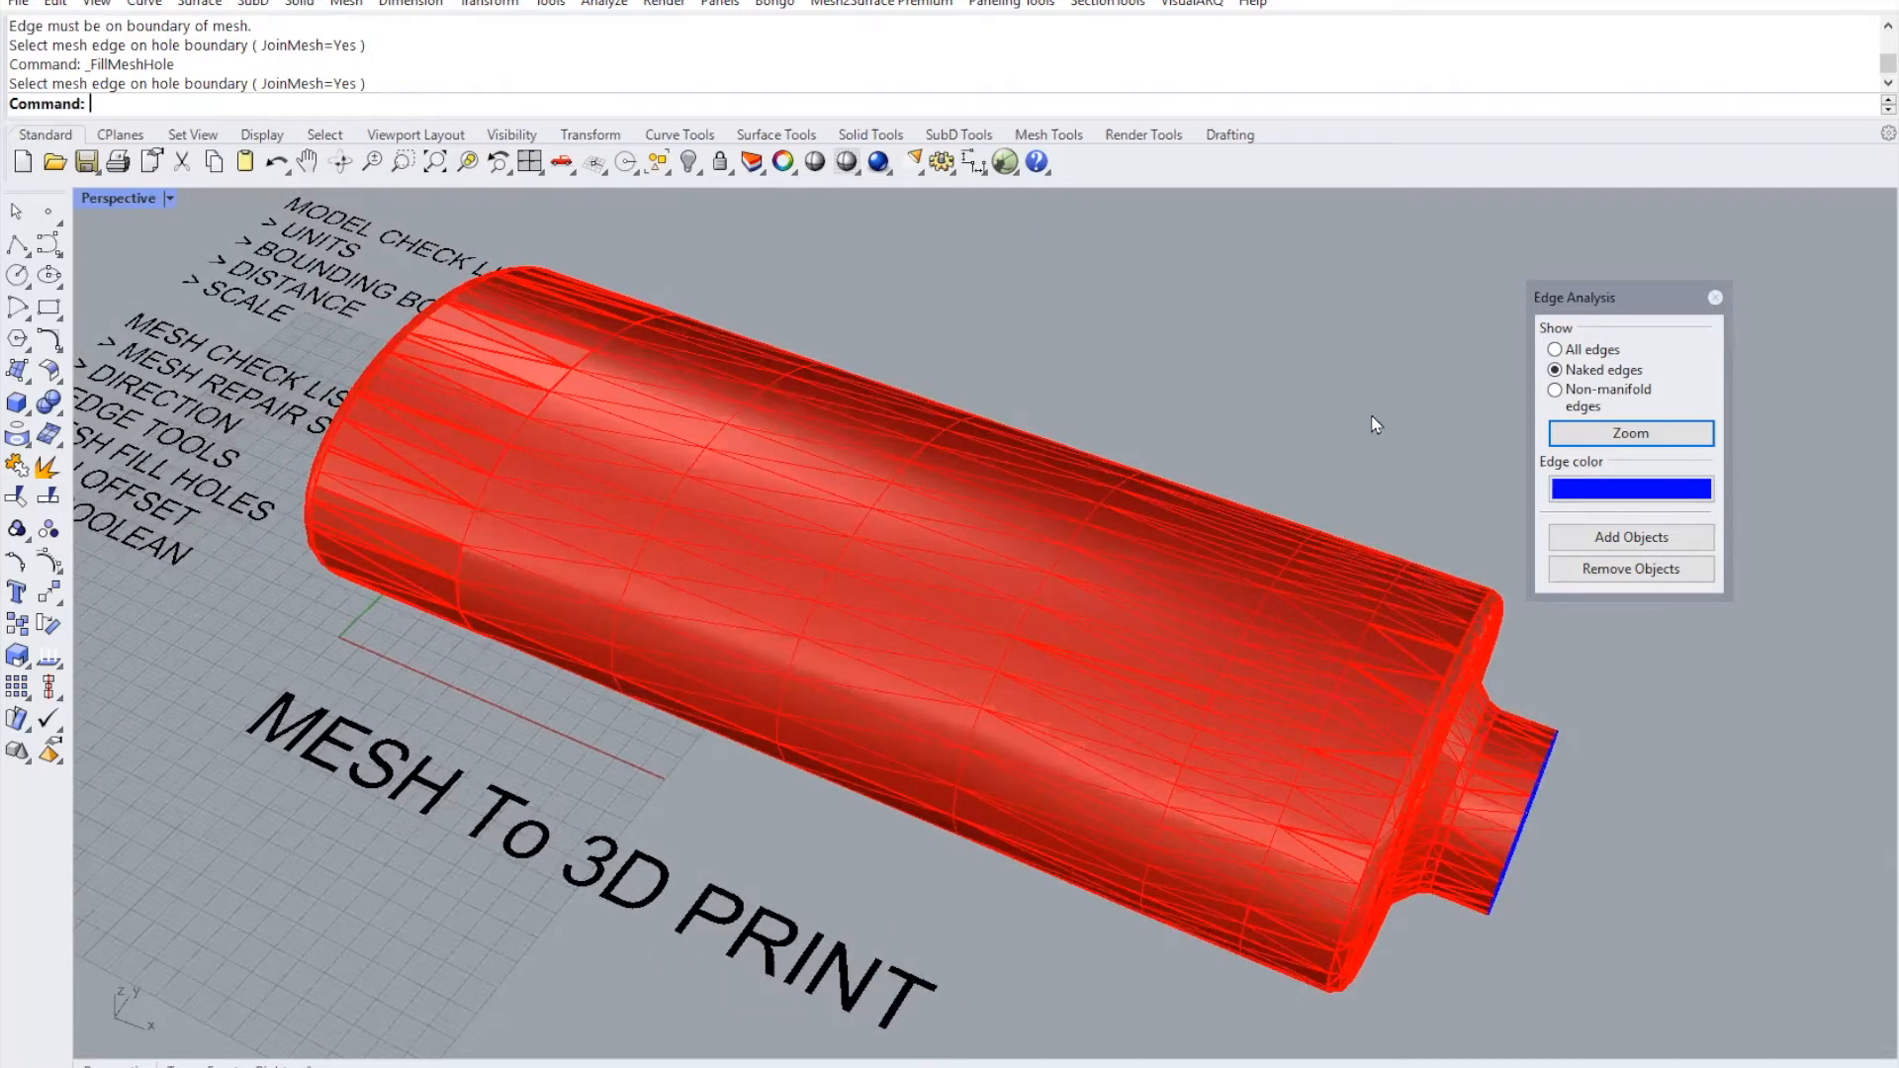
{"action": "right_click_drag", "start_coordinate": [1369, 712], "coordinate": [1132, 623]}
{"action": "scroll", "coordinate": [1131, 621], "scroll_direction": "up", "scroll_amount": 3}
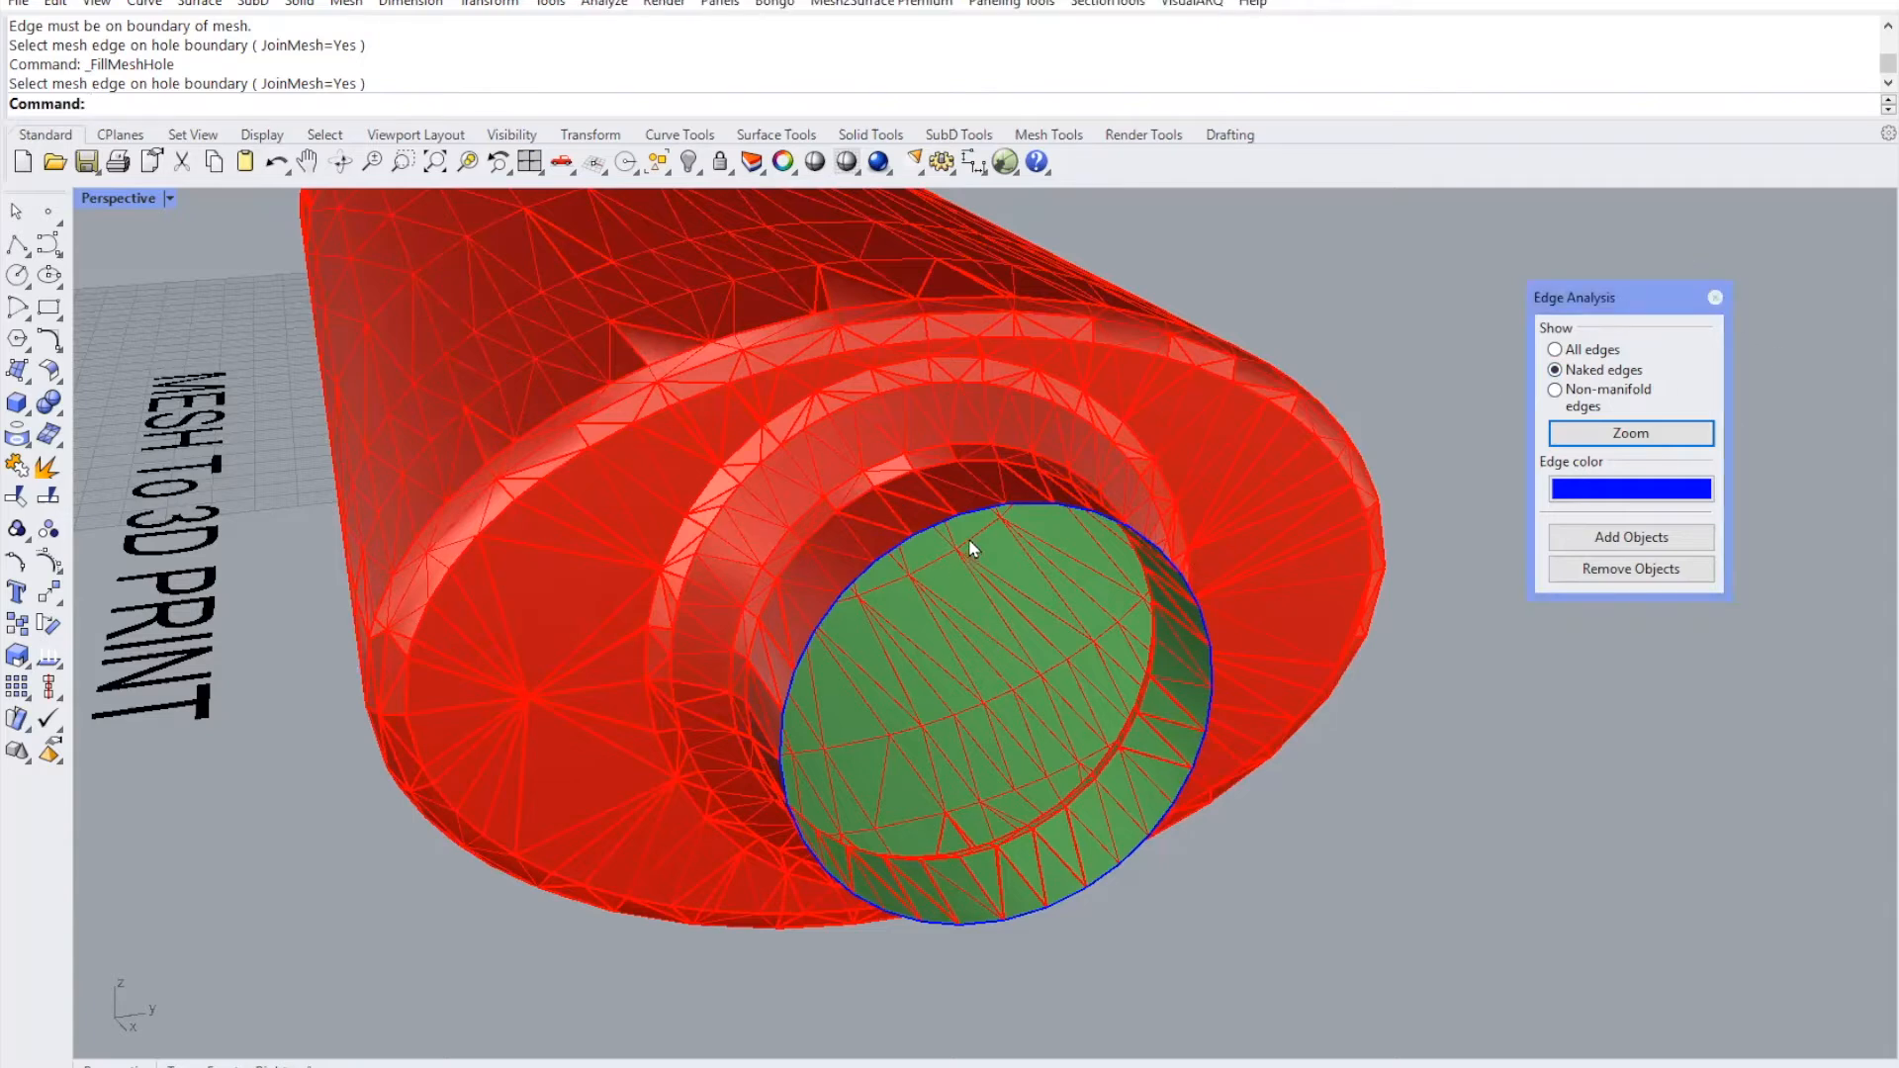
{"action": "left_click", "coordinate": [1716, 297]}
- Offset the bottle body mesh by -1.5 with Solid=Yes and DeleteInput=No to give its wall thickness
{"action": "right_click_drag", "start_coordinate": [1132, 514], "coordinate": [1213, 542]}
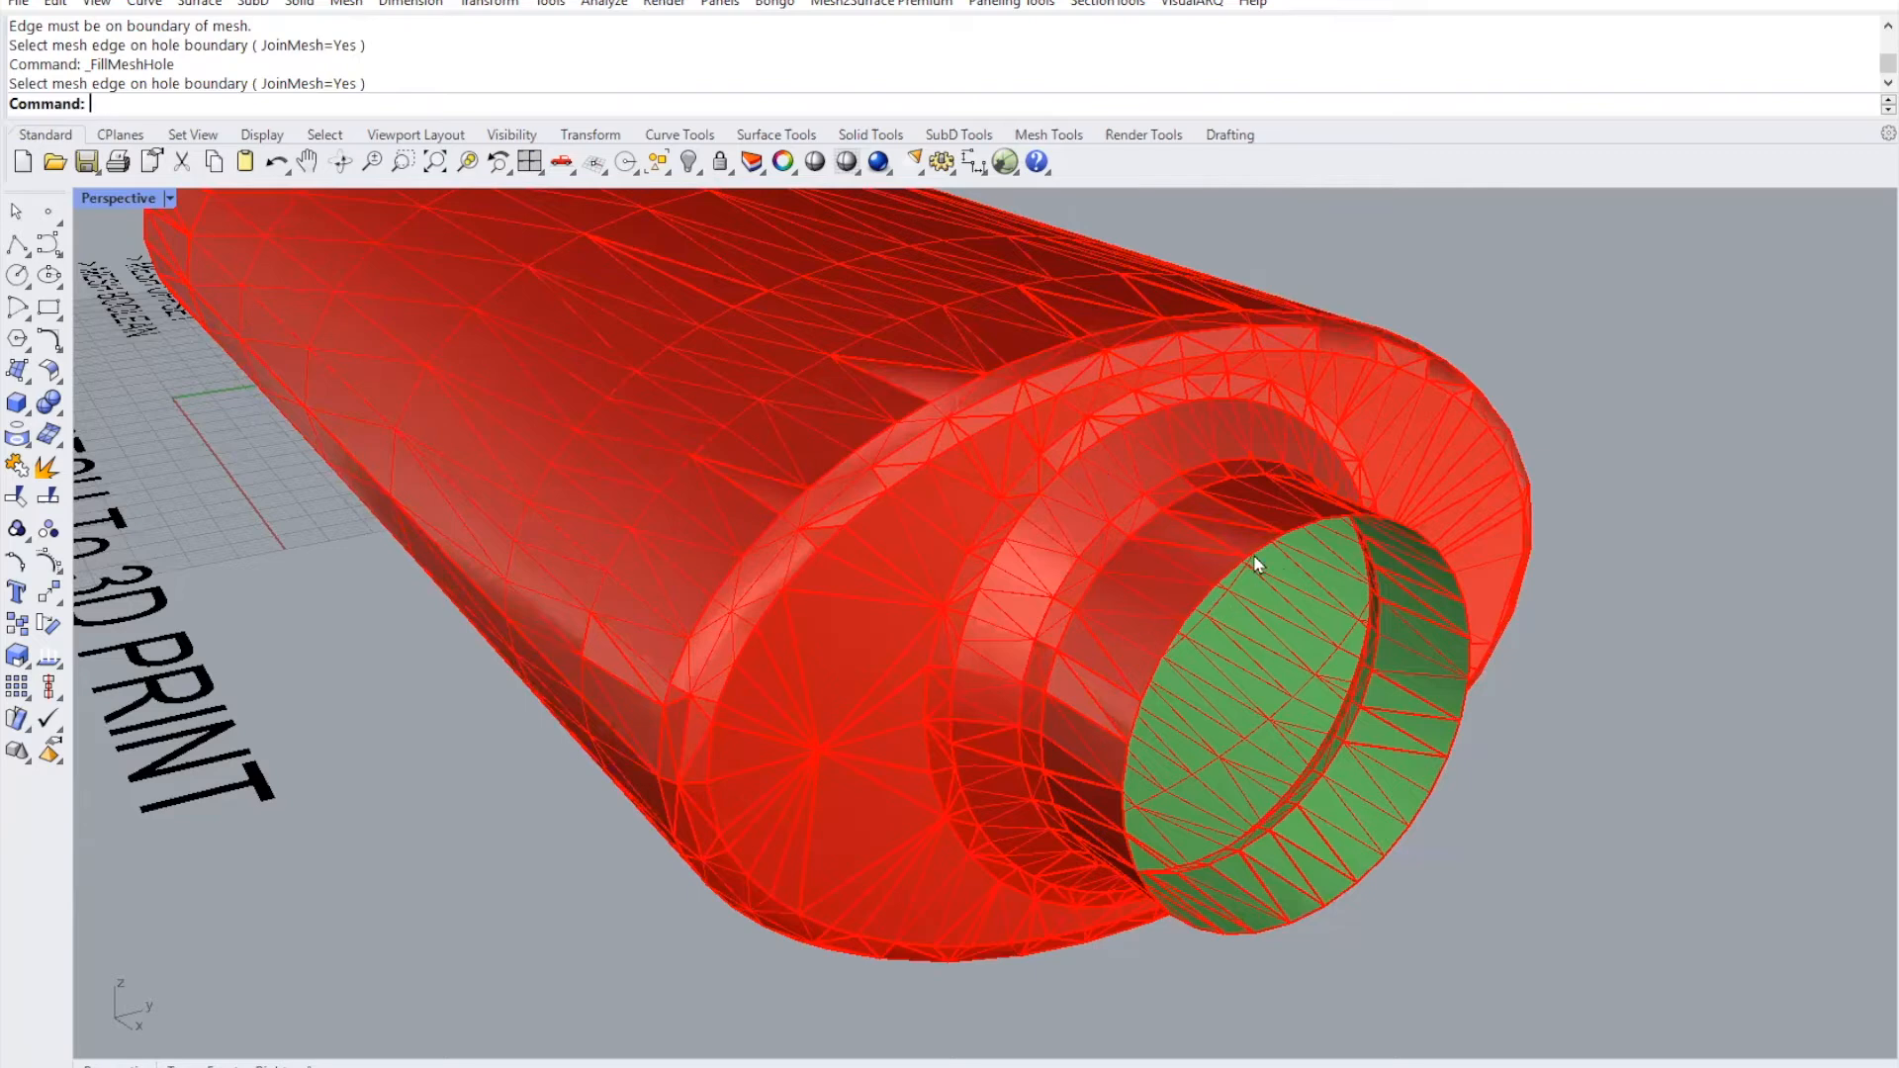
{"action": "scroll", "coordinate": [1256, 563], "scroll_direction": "up", "scroll_amount": 1}
{"action": "scroll", "coordinate": [1266, 534], "scroll_direction": "down", "scroll_amount": 3}
{"action": "right_click_drag", "start_coordinate": [956, 574], "coordinate": [1031, 572]}
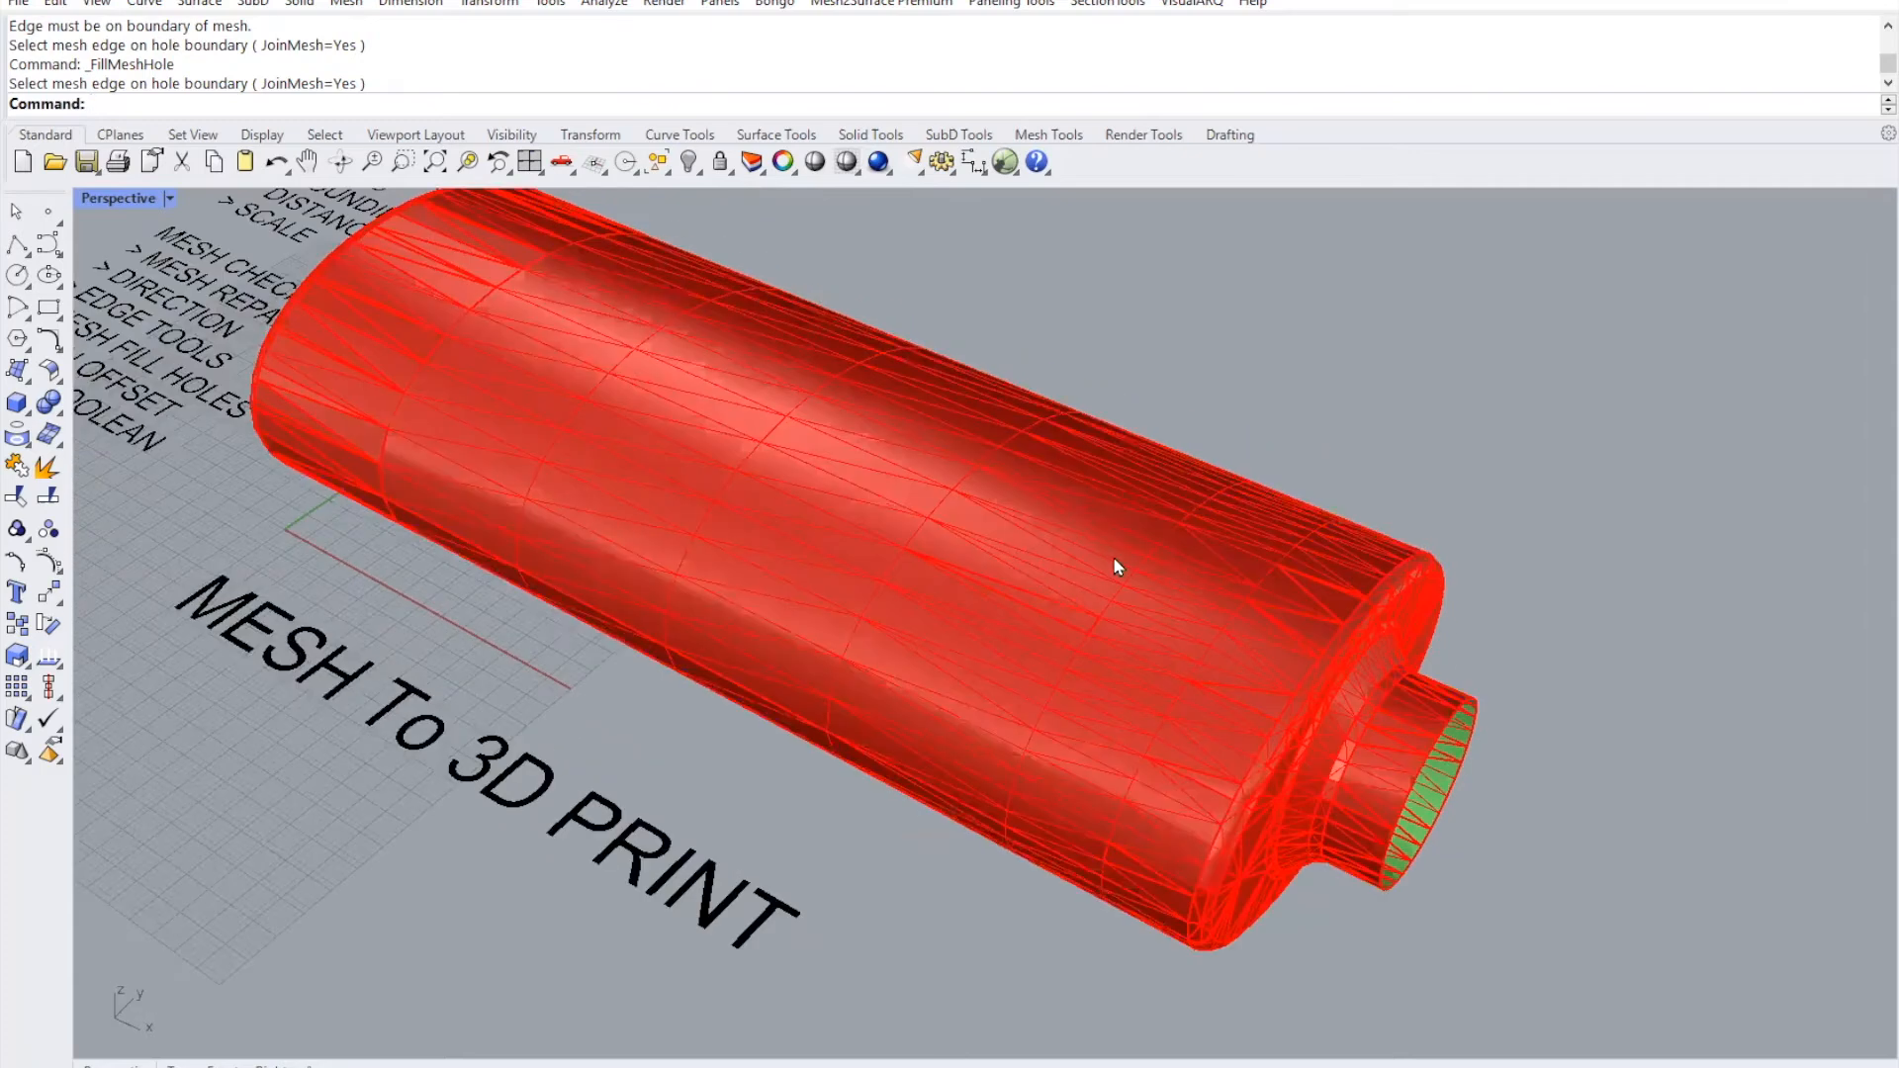
{"action": "right_click_drag", "start_coordinate": [1021, 636], "coordinate": [1371, 631]}
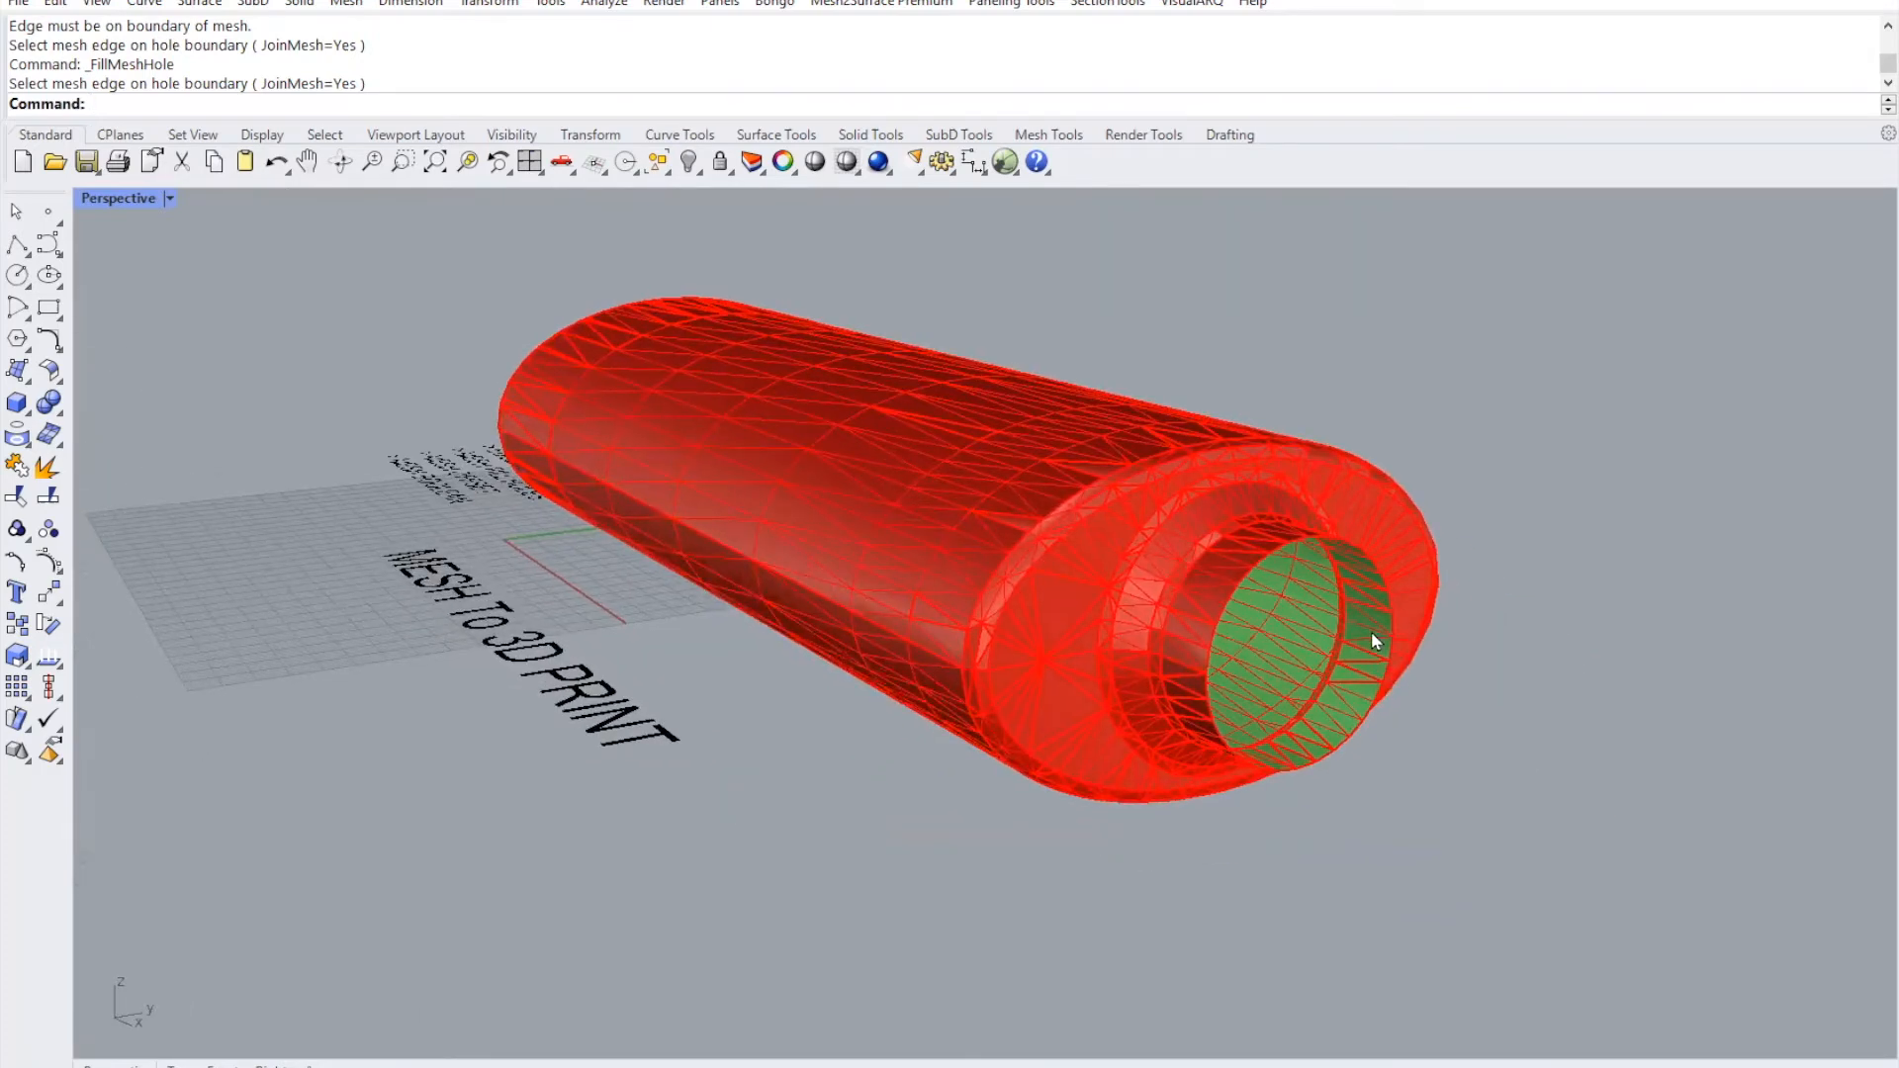
{"action": "left_click", "coordinate": [346, 6]}
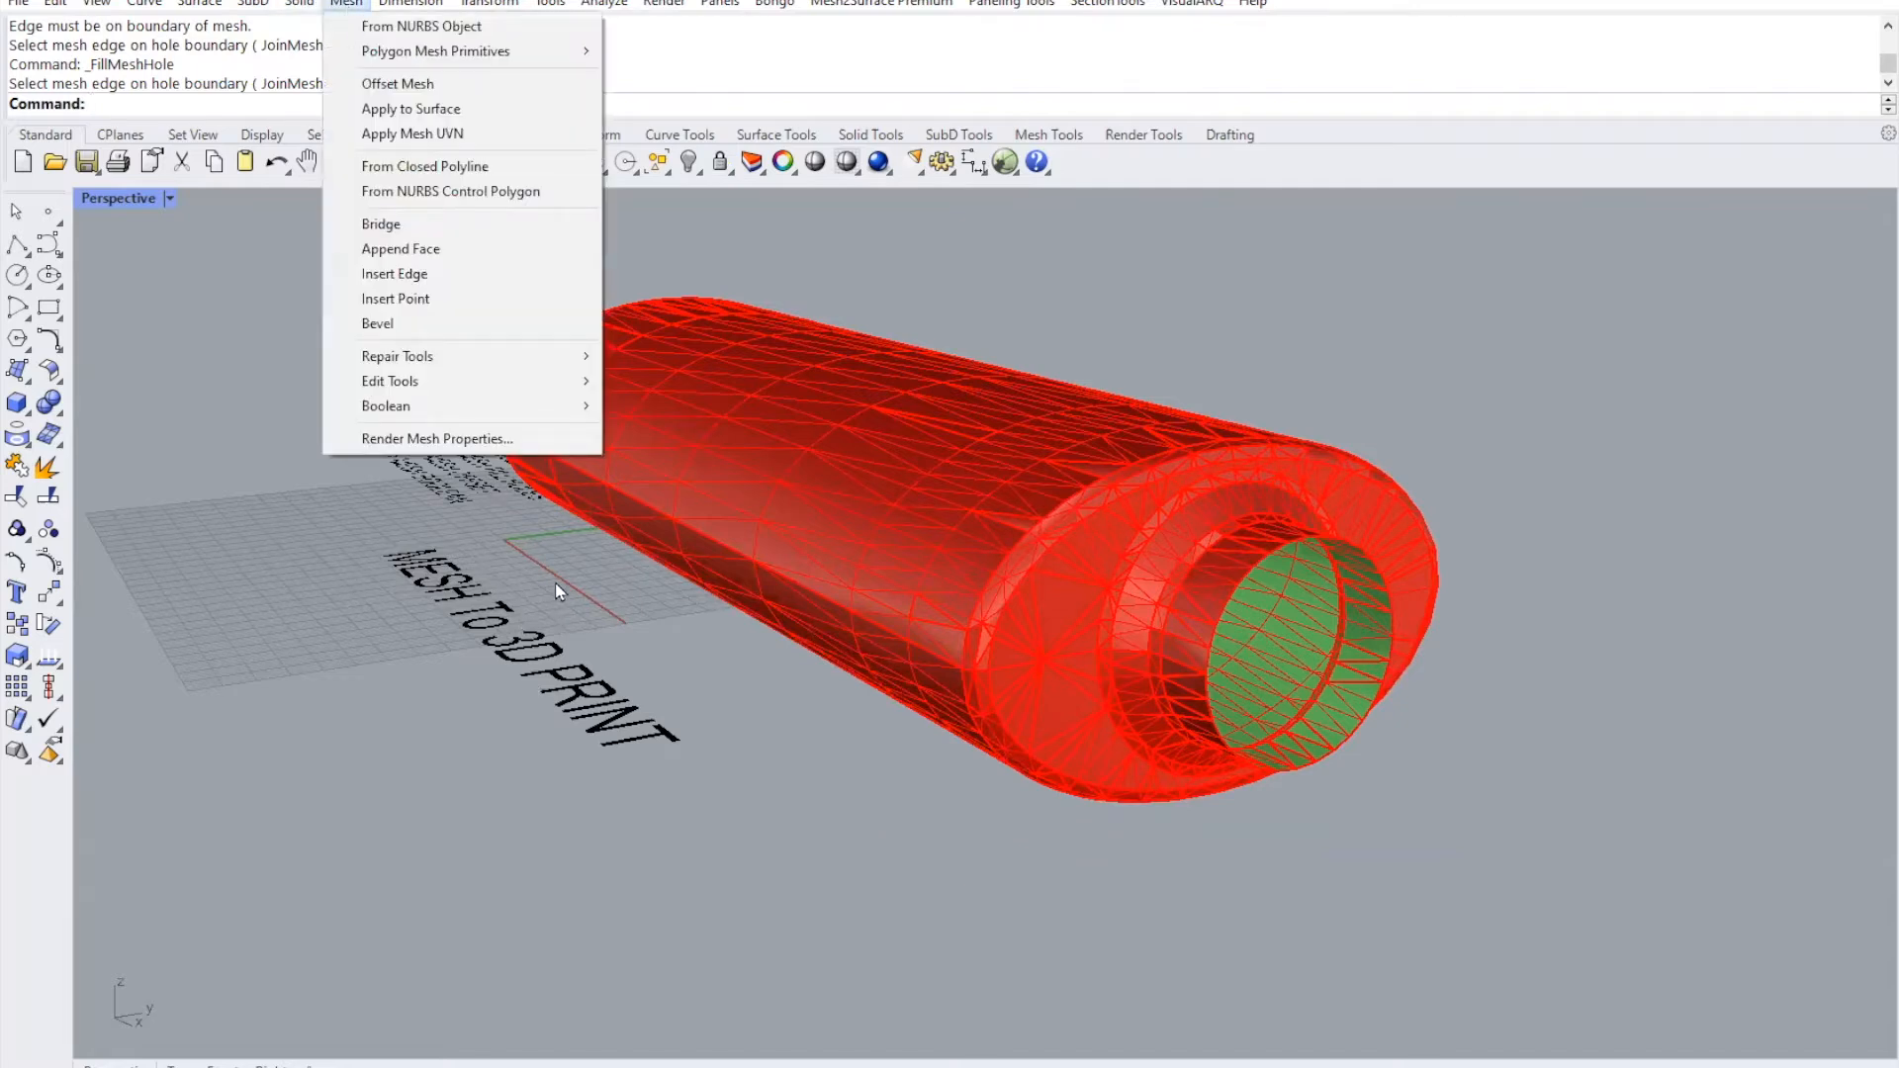
{"action": "left_click", "coordinate": [442, 85]}
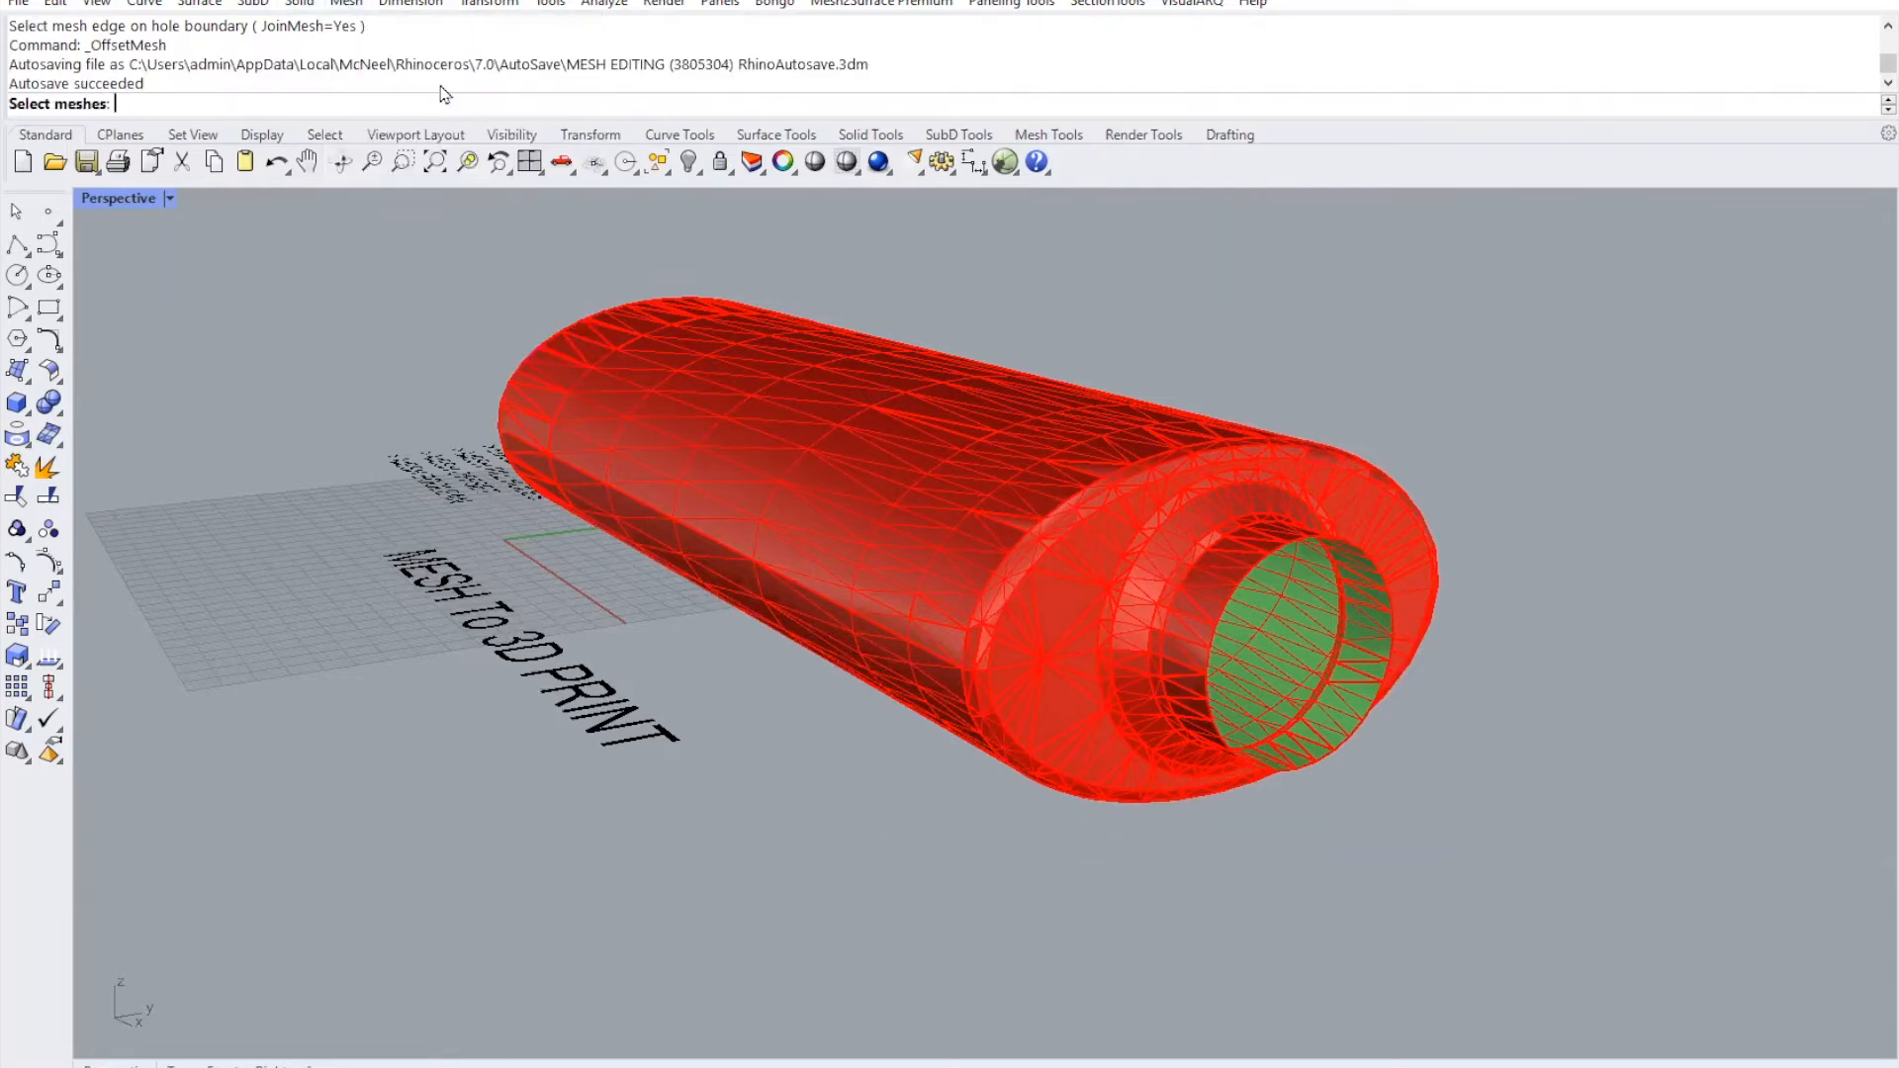
{"action": "left_click", "coordinate": [999, 461]}
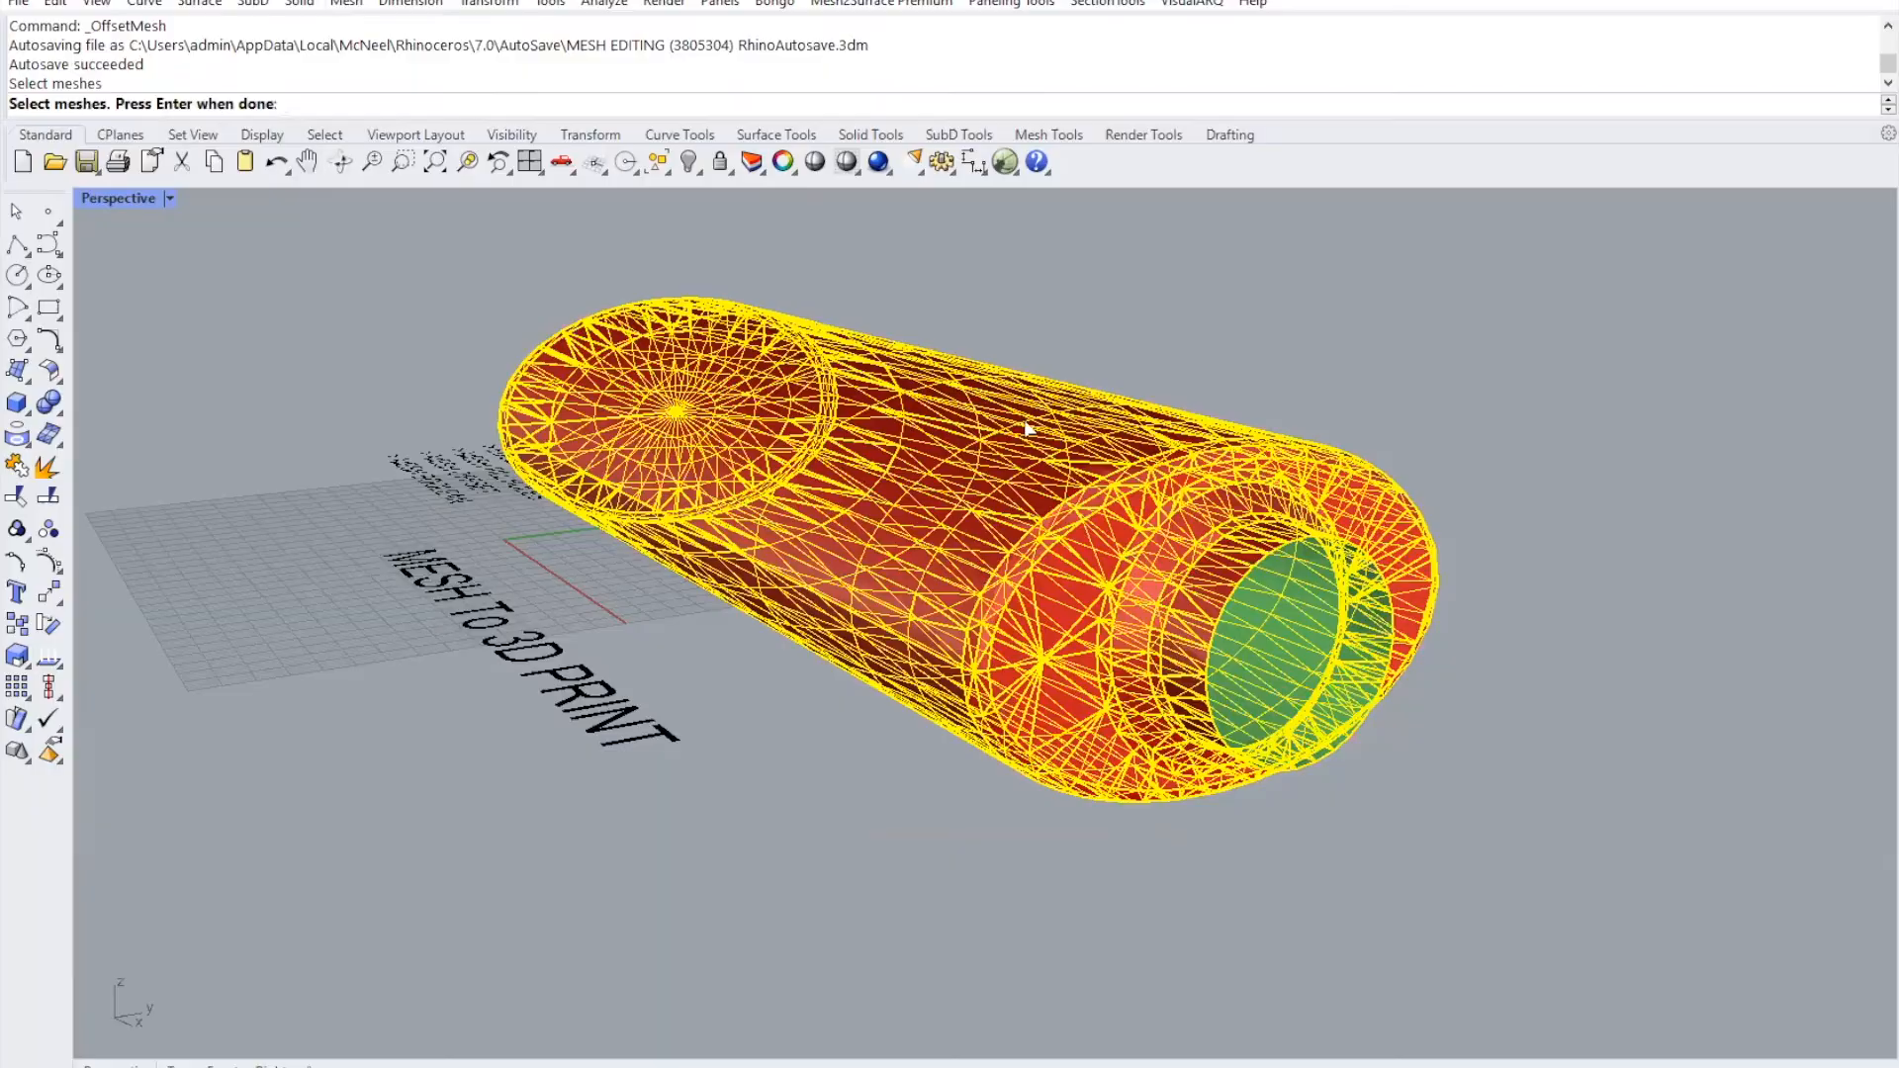
{"action": "key", "text": "Return"}
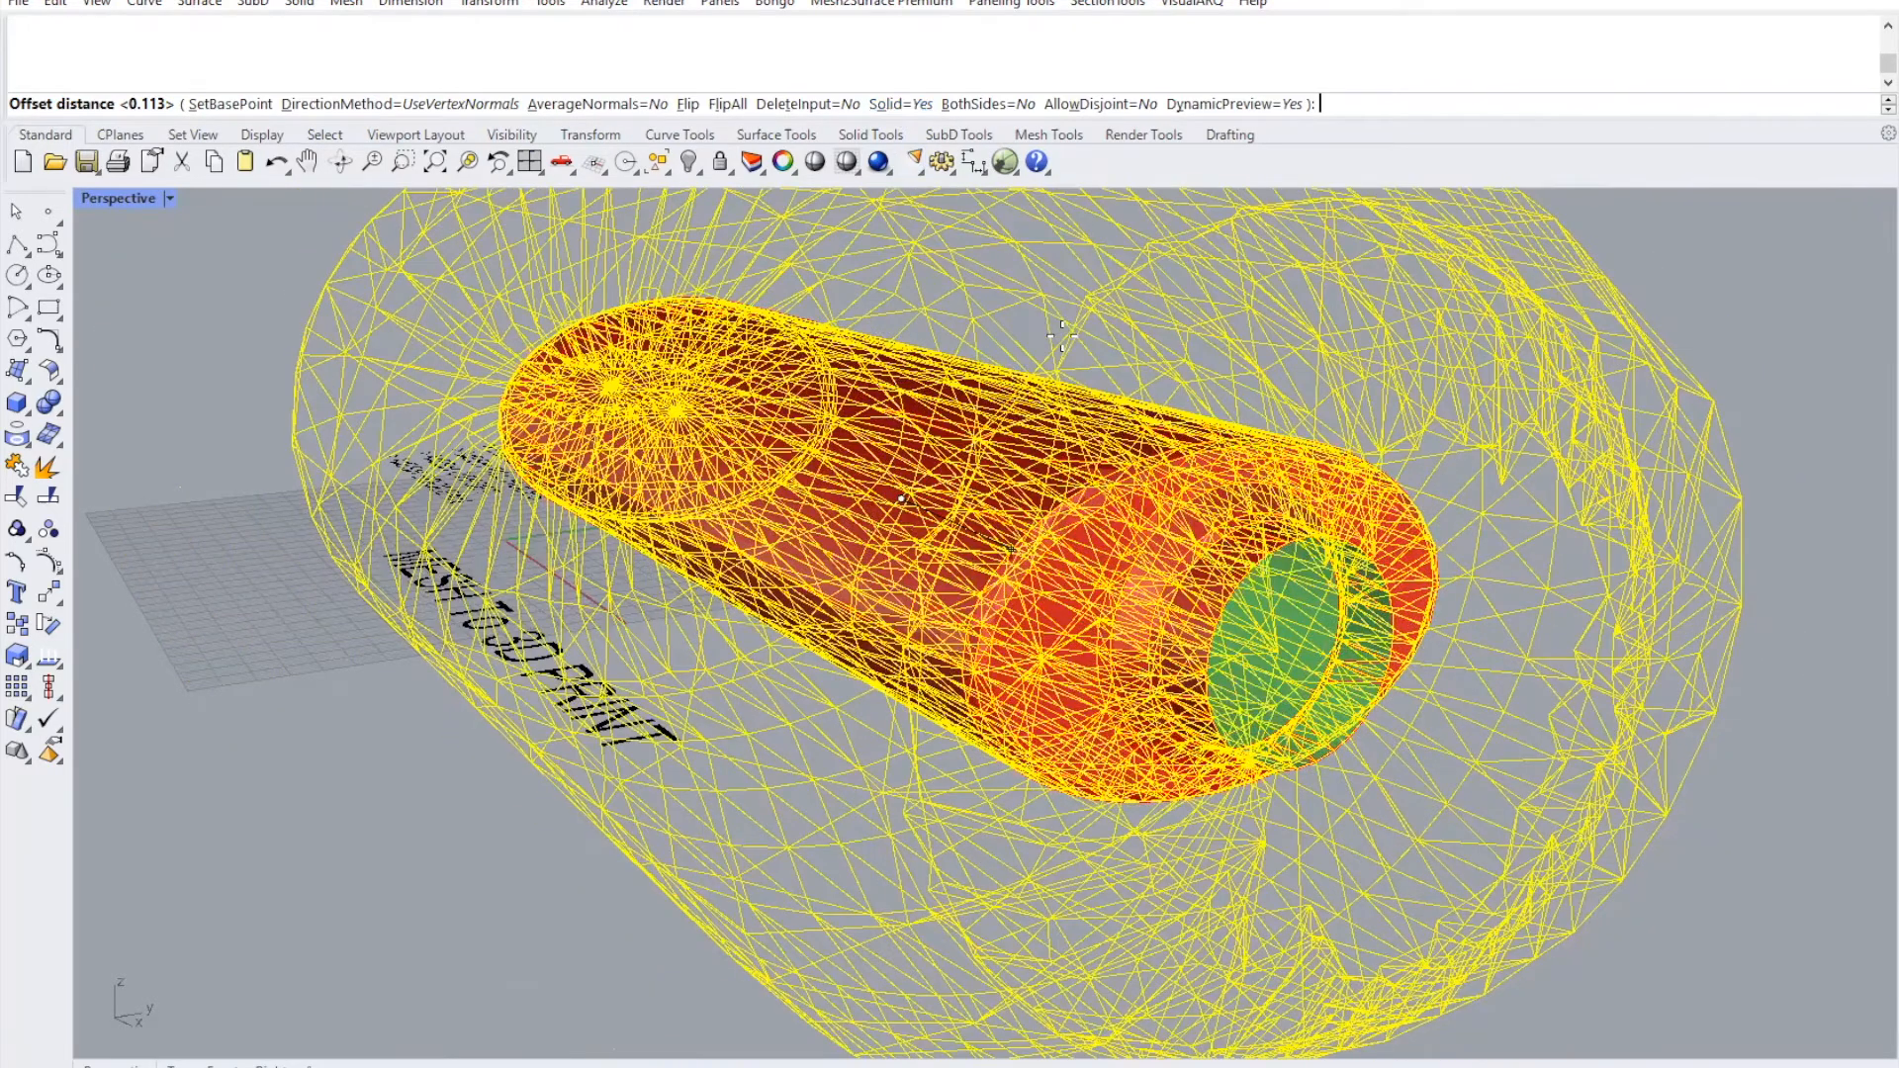
{"action": "type", "text": "-"}
{"action": "type", "text": "1.5"}
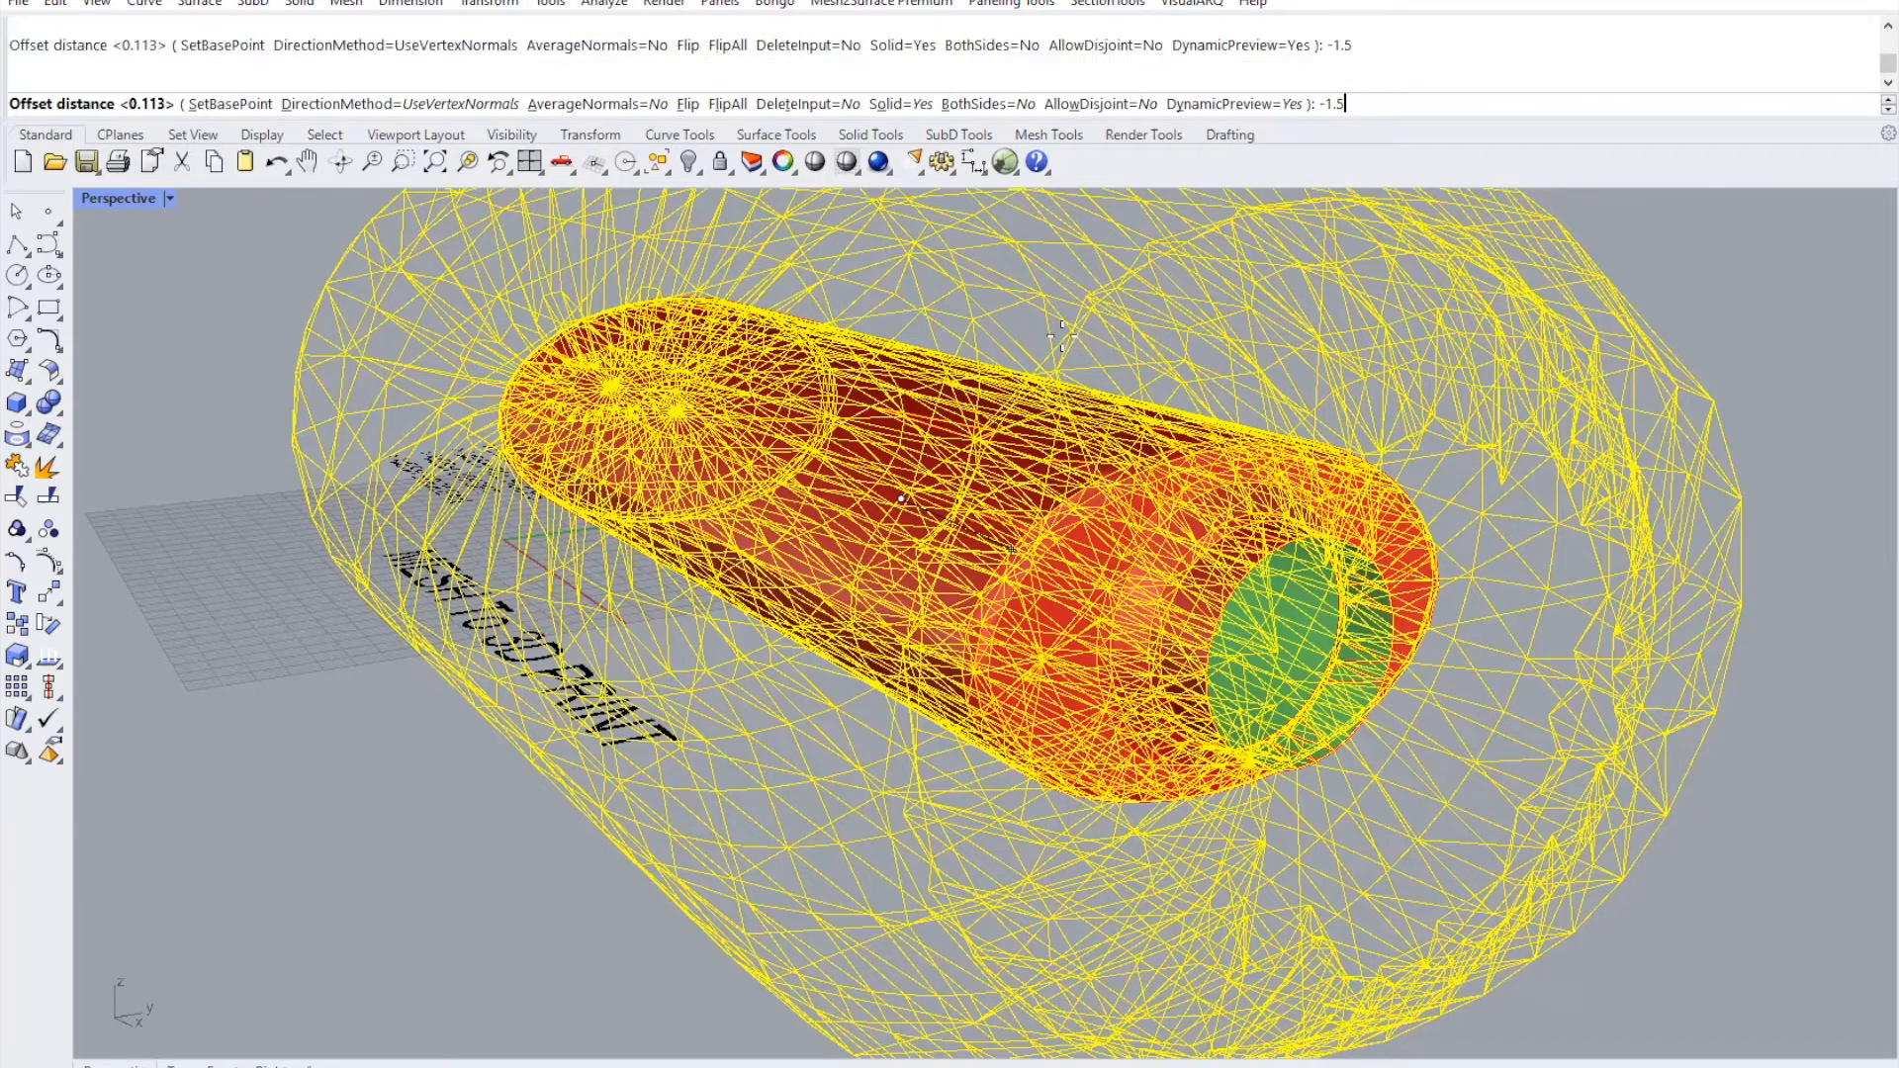
{"action": "key", "text": "Return"}
{"action": "key", "text": "Return"}
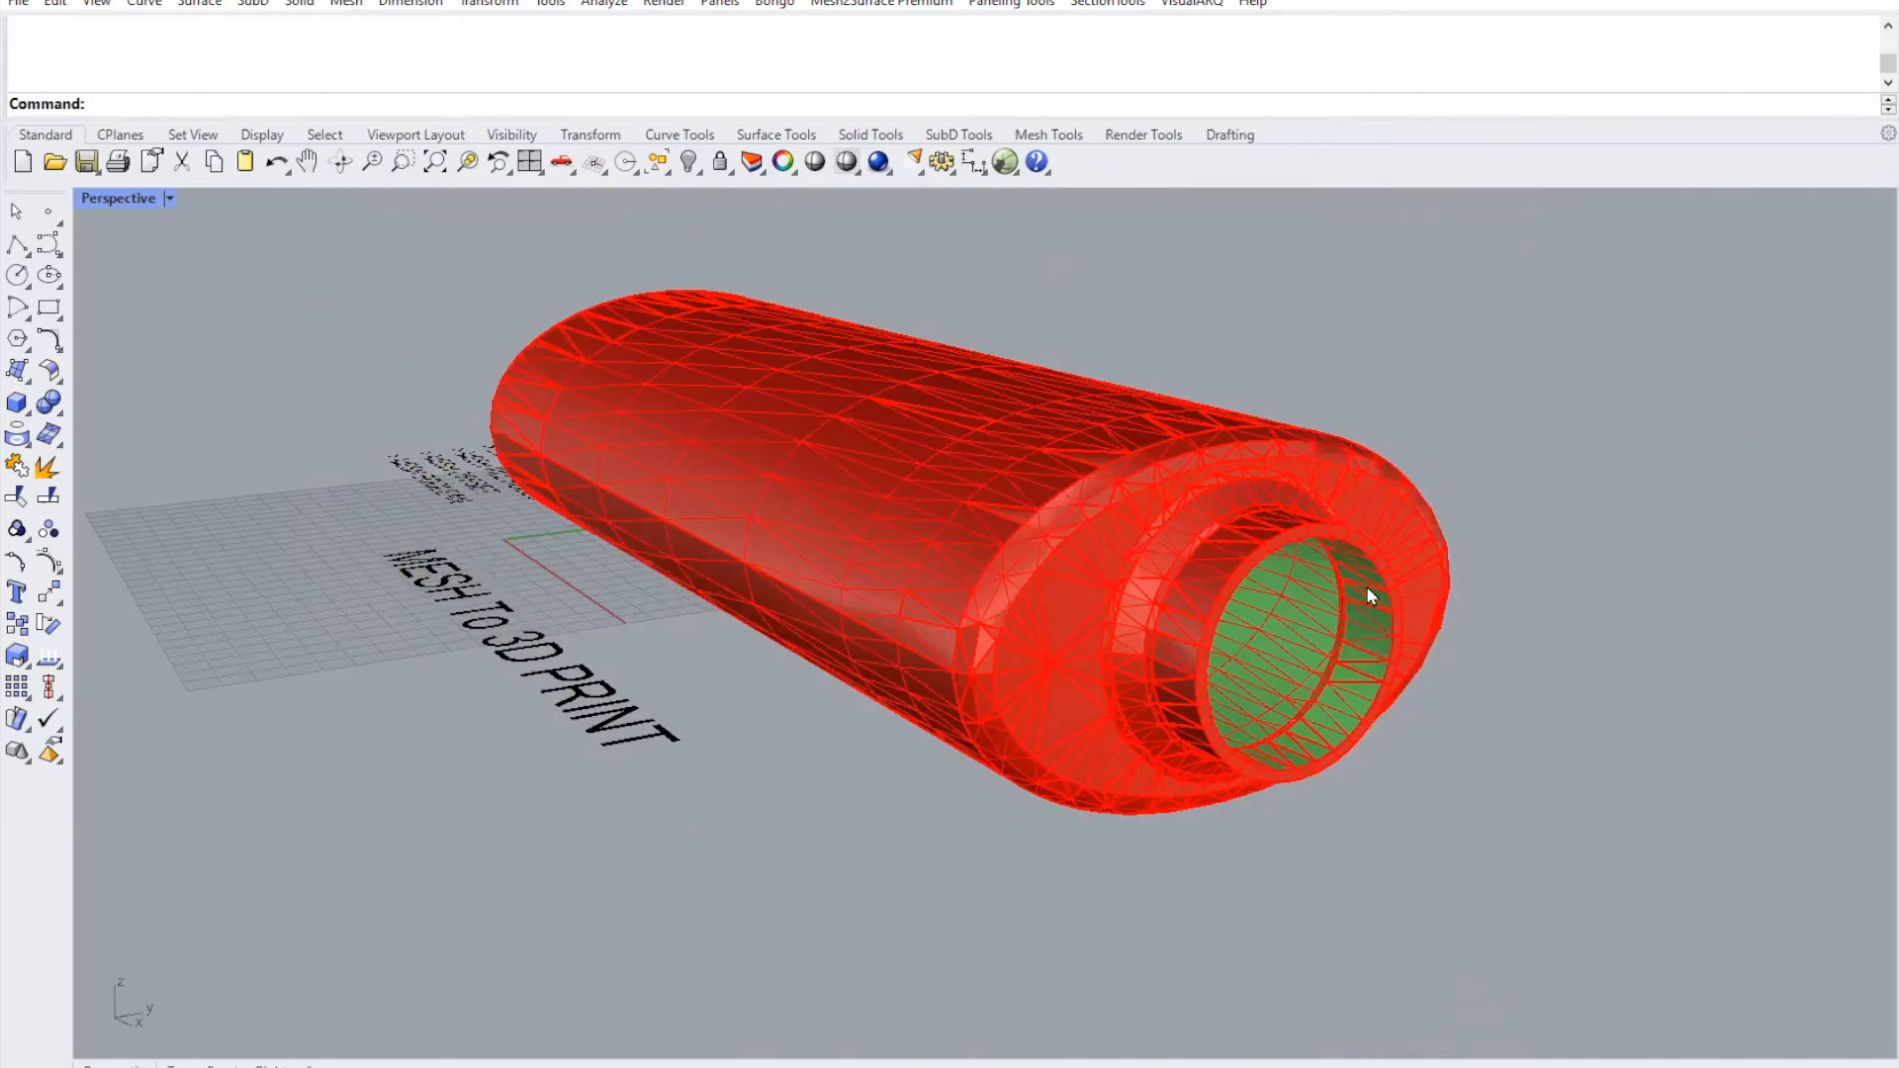
- Inspect the thickened rim of the bottle neck up close and undo the mesh offset
{"action": "type", "text": "z"}
{"action": "key", "text": "Return"}
{"action": "left_click_drag", "start_coordinate": [1106, 464], "coordinate": [1432, 756]}
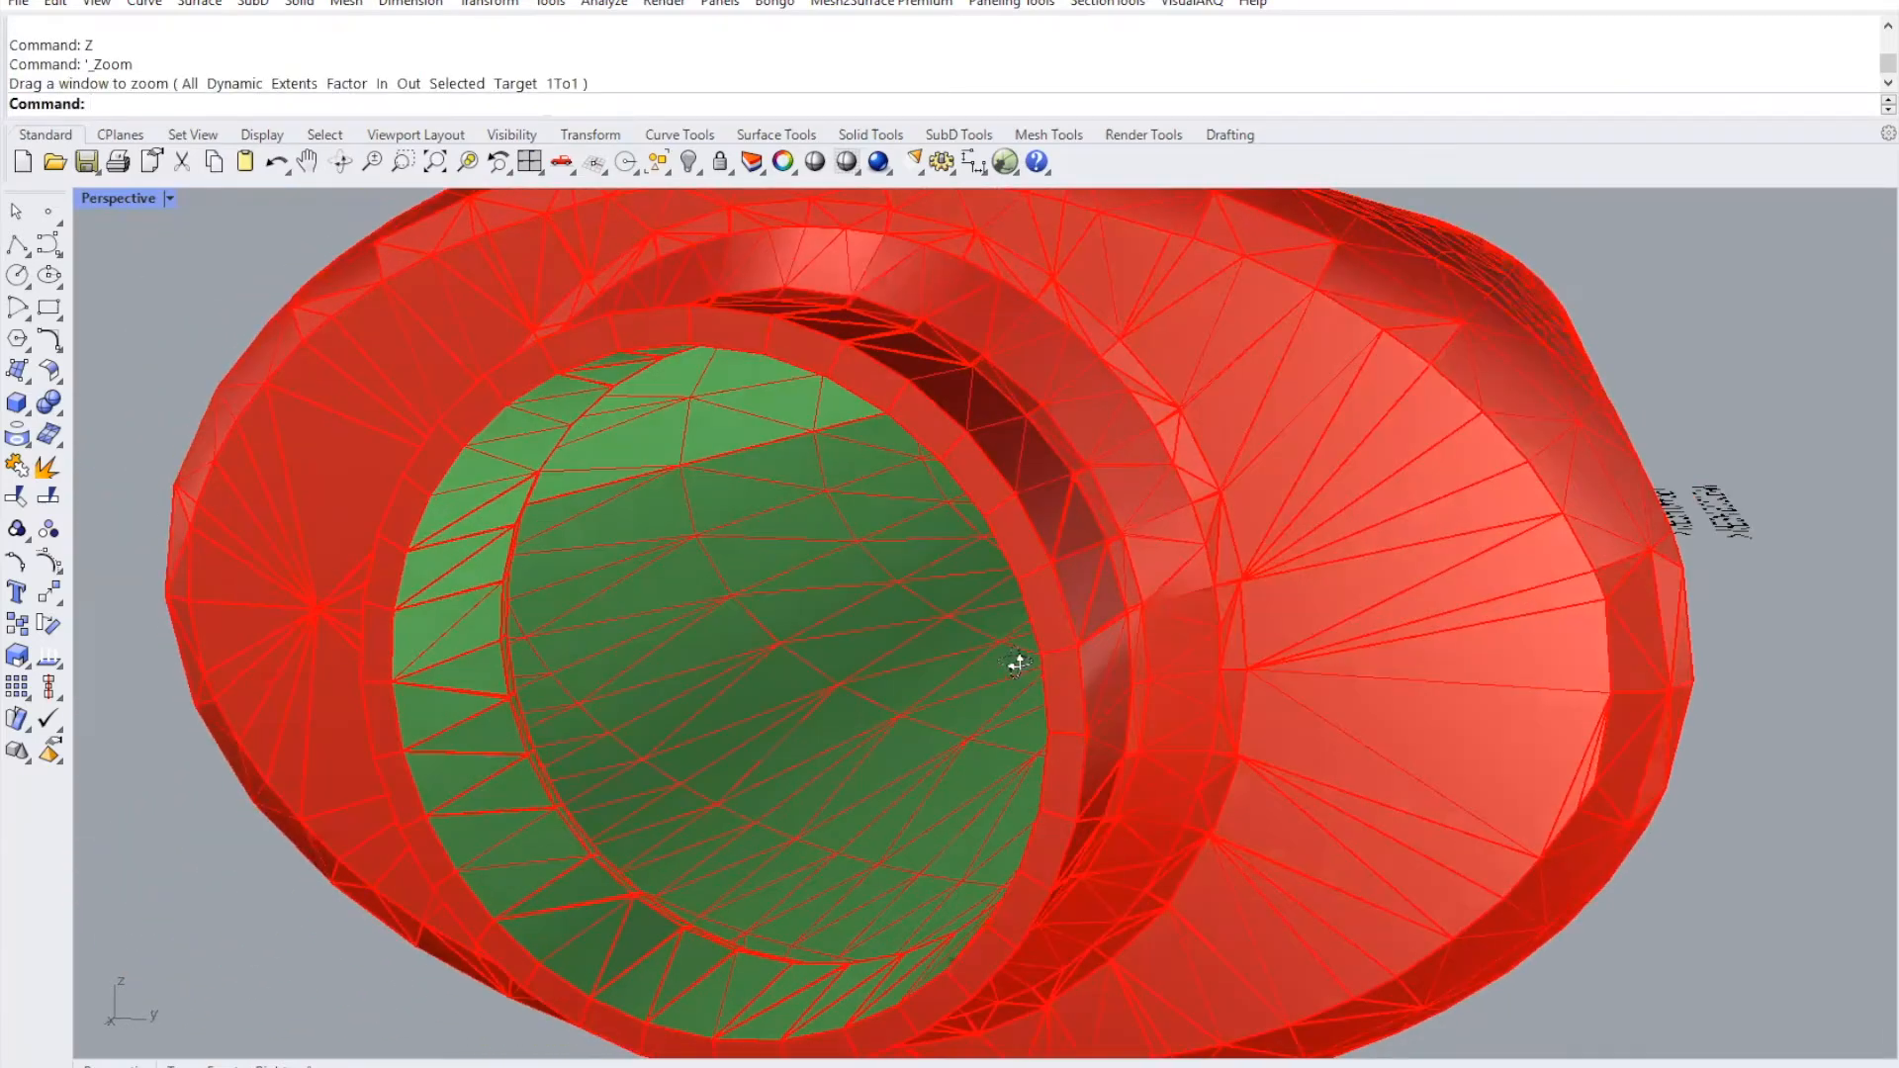
{"action": "right_click_drag", "start_coordinate": [1019, 662], "coordinate": [1193, 674]}
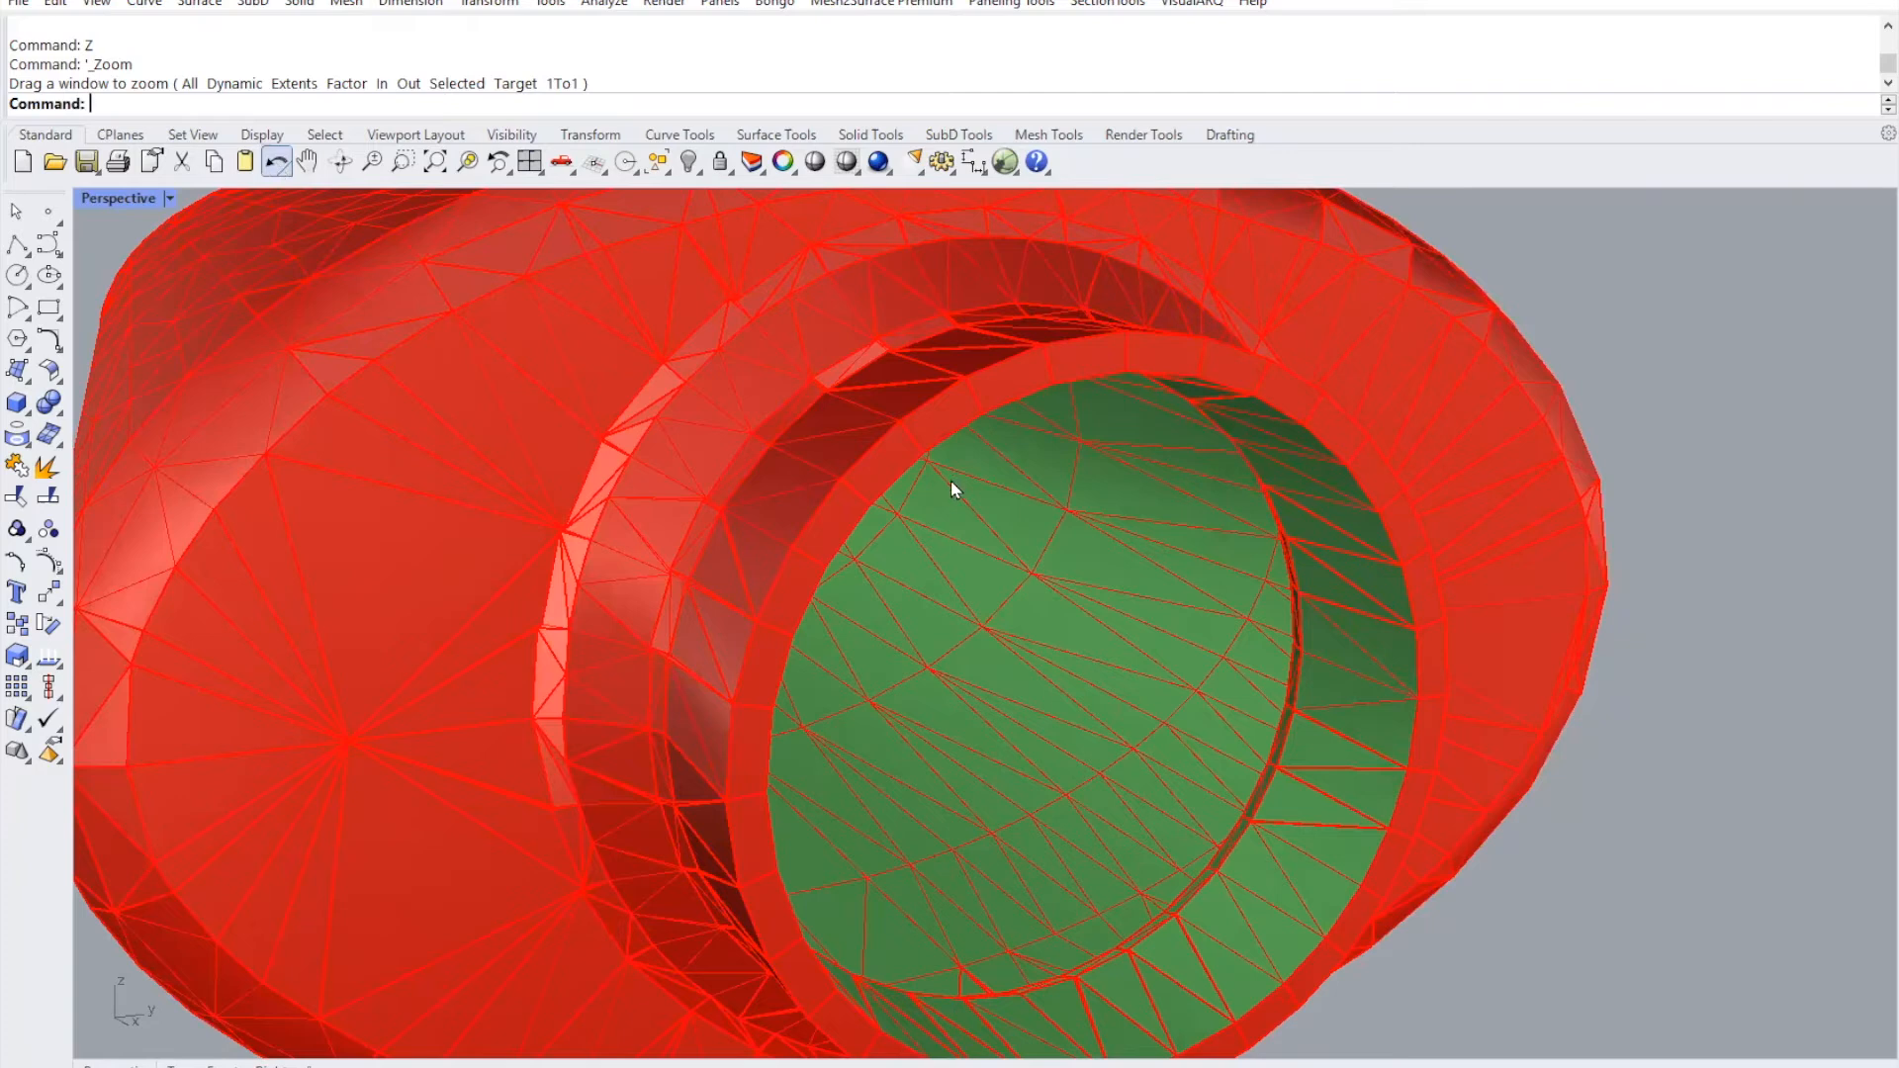
{"action": "key", "text": "ctrl+z"}
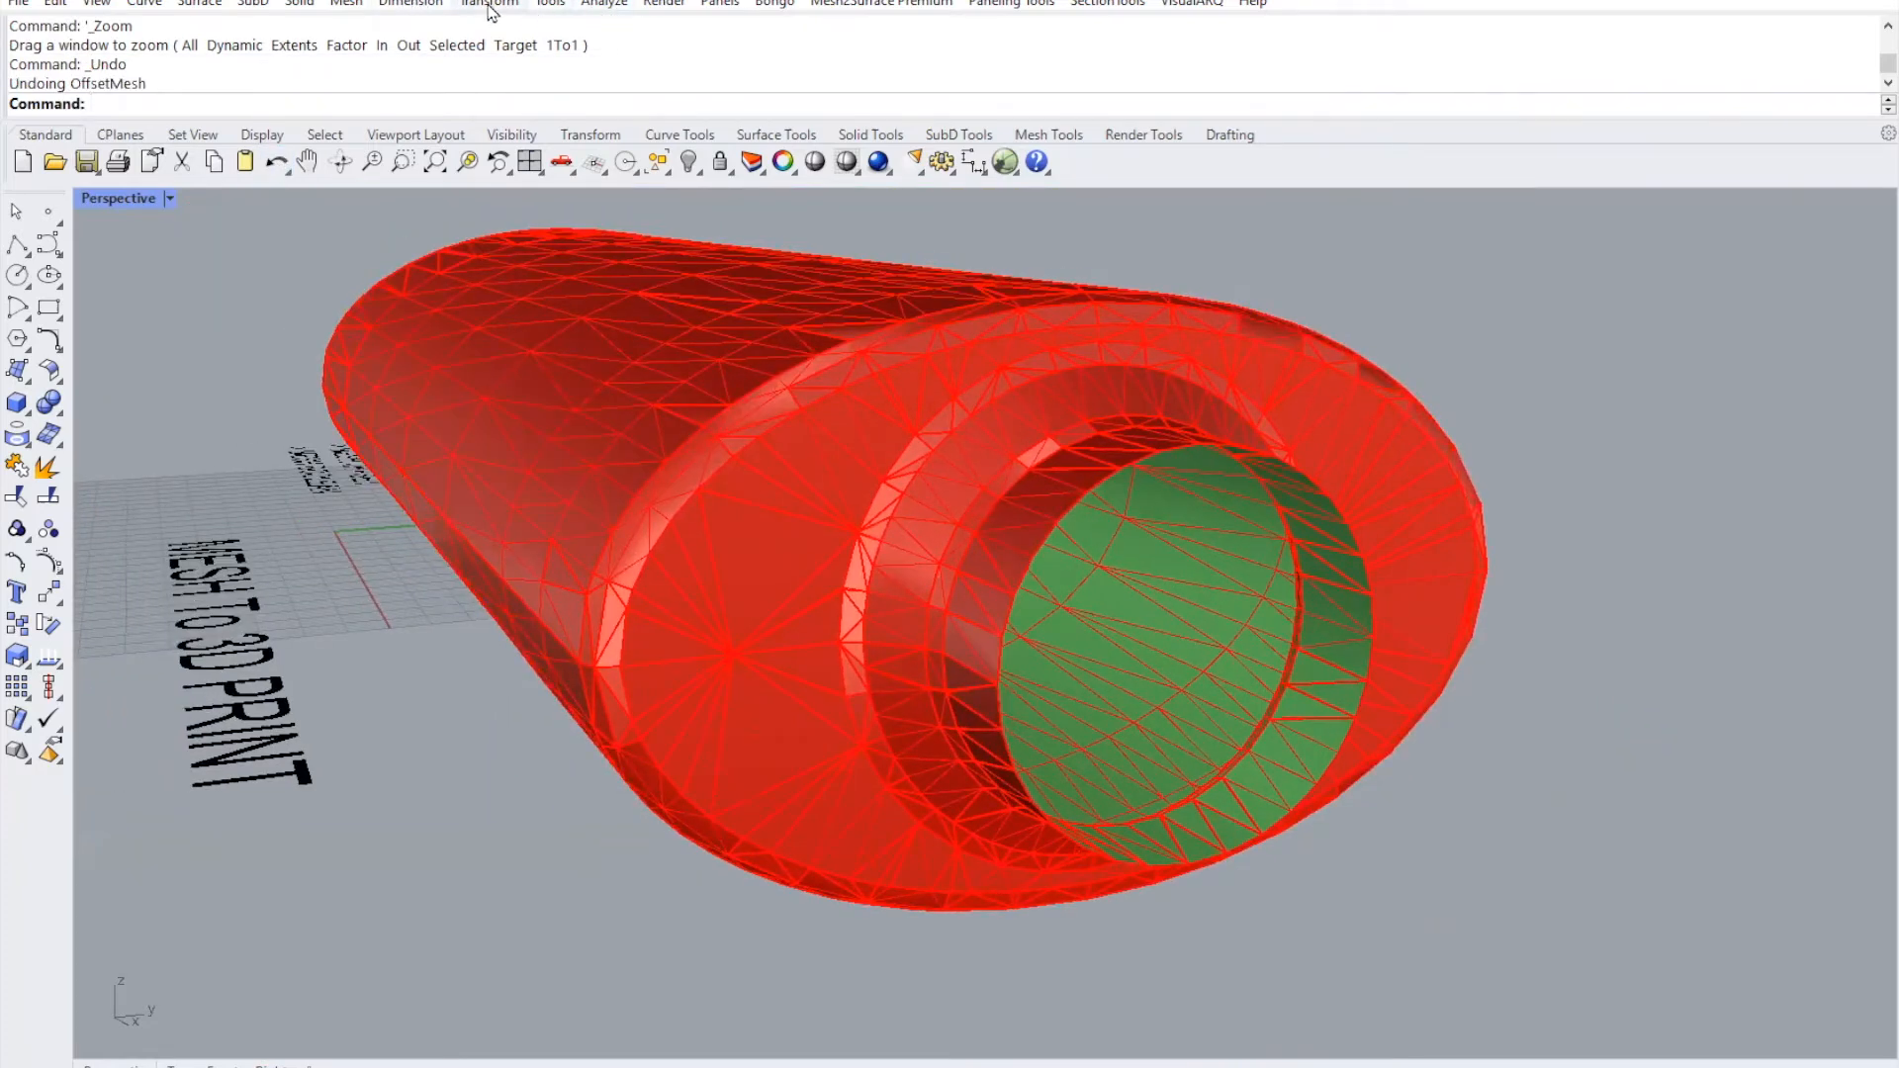
- Run Offset Mesh again on the bottle body with a distance of -1.5, keeping the Solid option set to Yes
{"action": "left_click", "coordinate": [350, 3]}
{"action": "left_click", "coordinate": [418, 85]}
{"action": "left_click", "coordinate": [847, 376]}
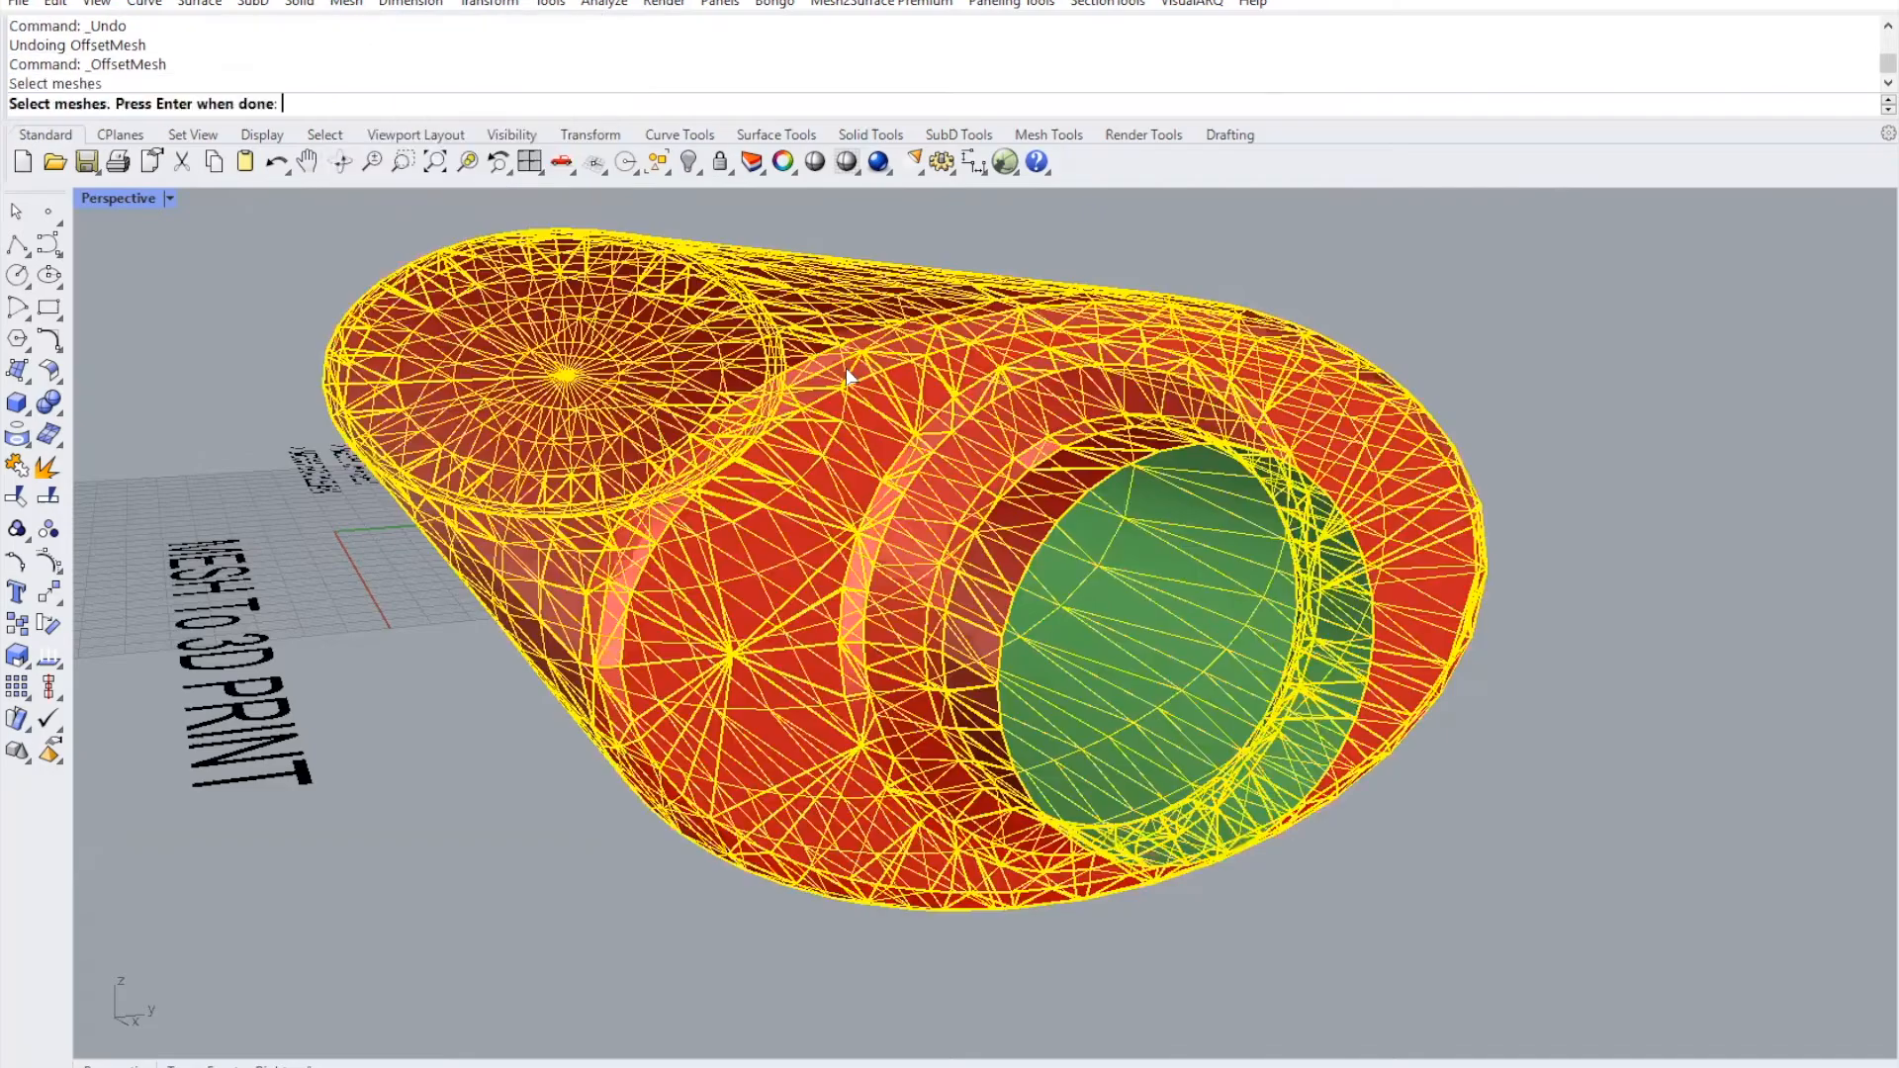
{"action": "key", "text": "Return"}
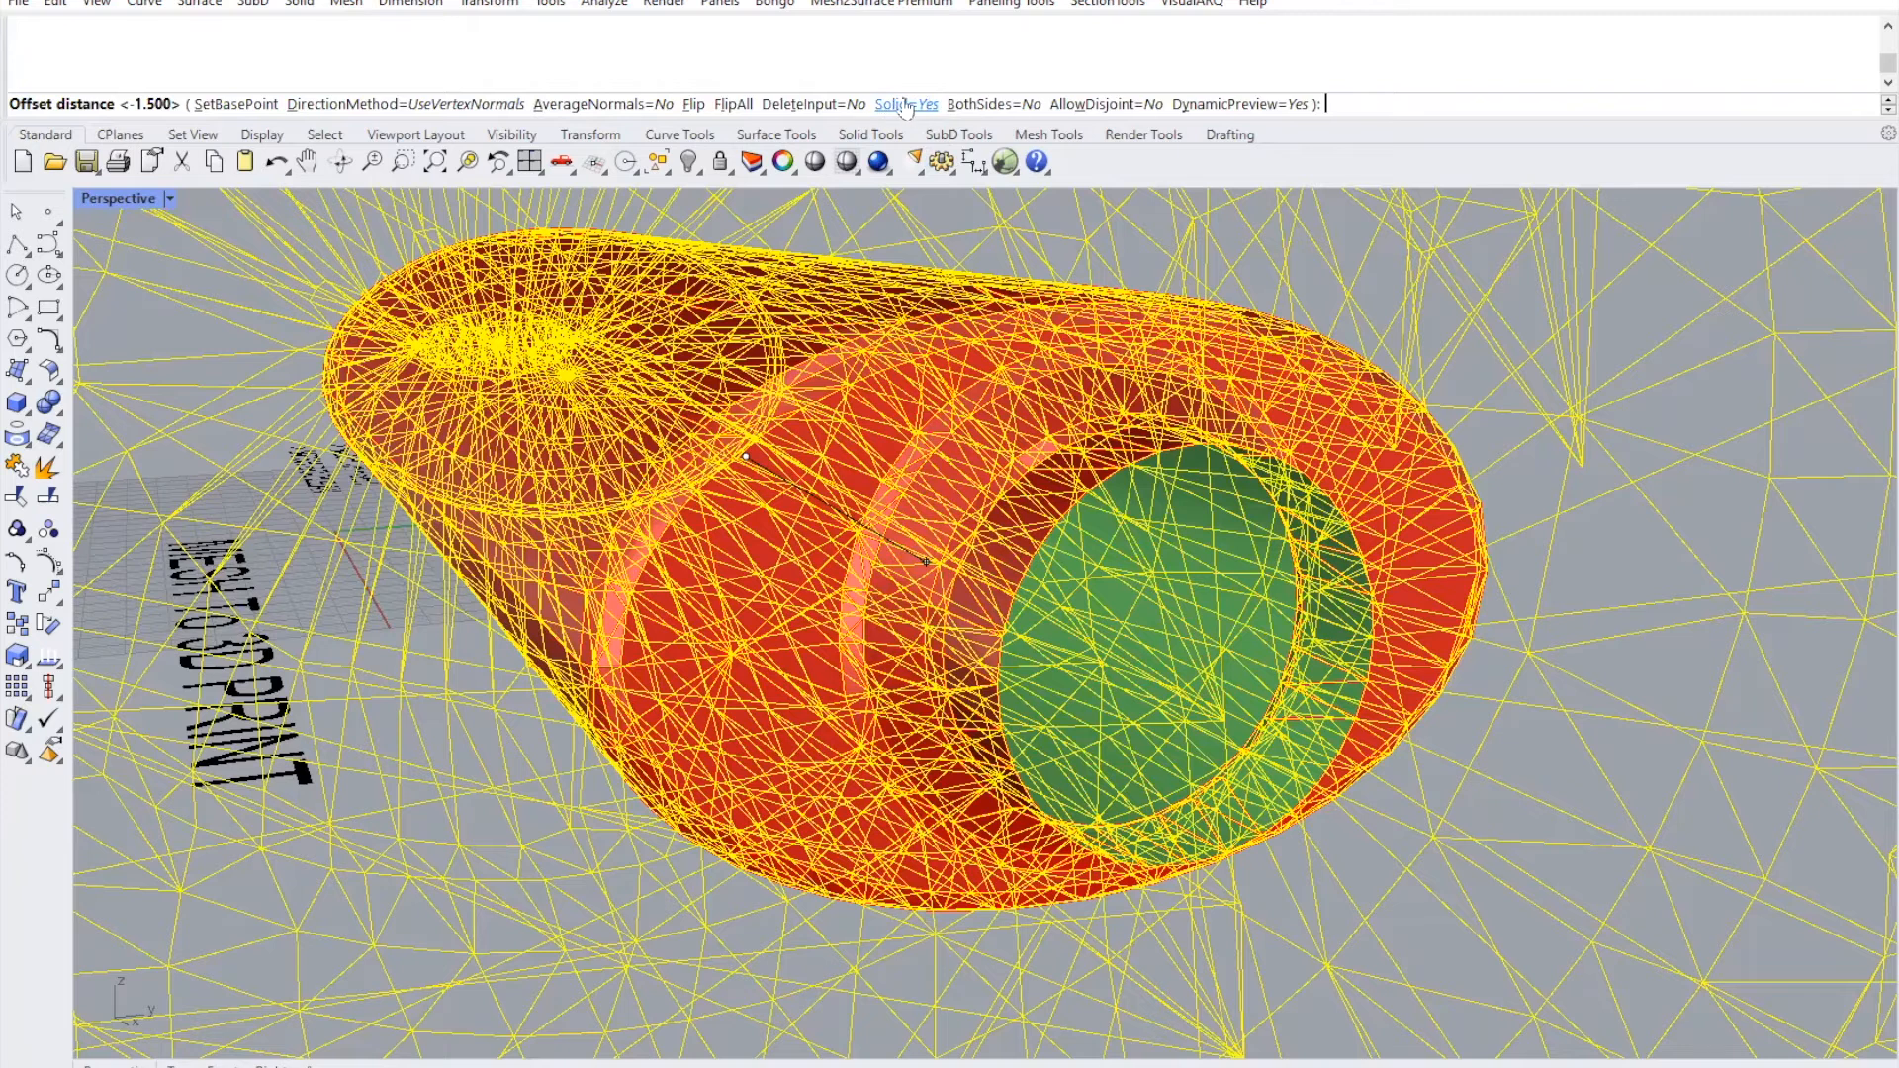
{"action": "type", "text": "-1"}
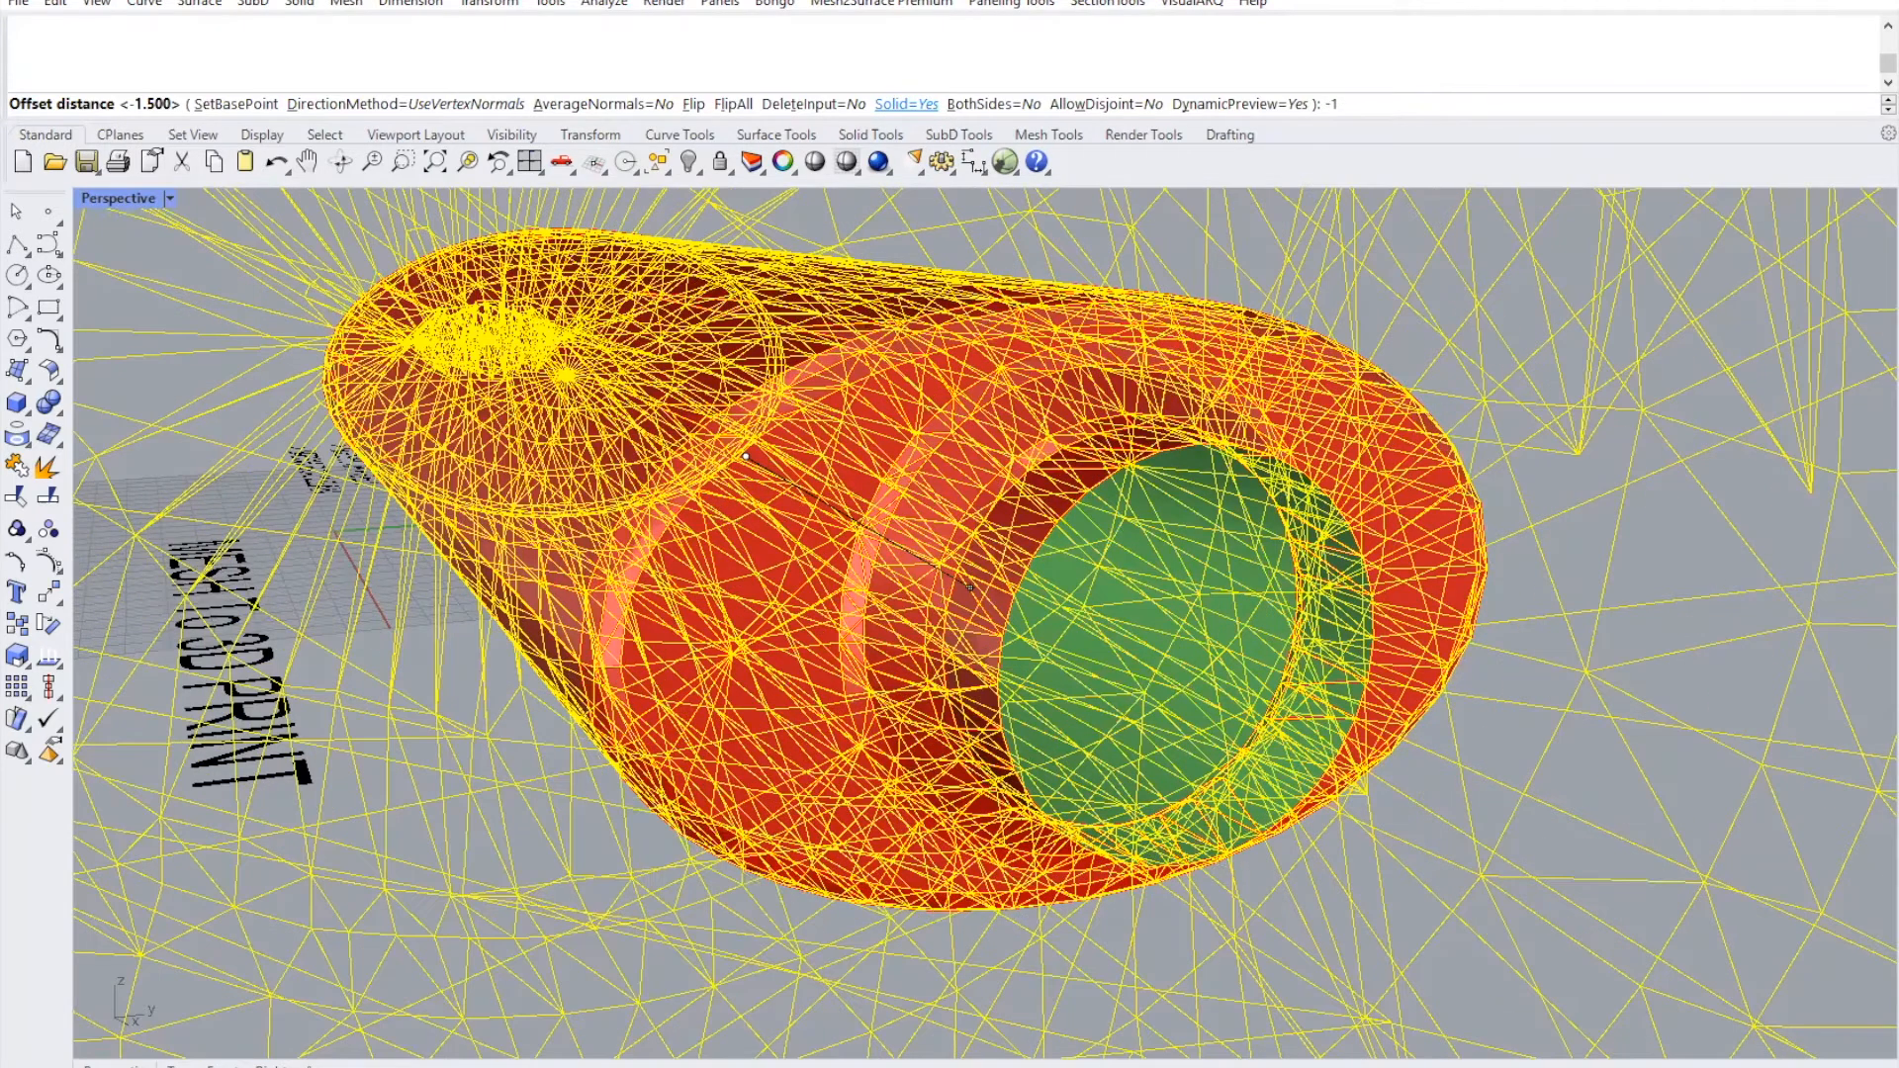
{"action": "type", "text": ".5"}
{"action": "key", "text": "Return"}
- Examine the offset bottle from several sides and select its mesh to check whether it is closed, then deselect it
{"action": "right_click_drag", "start_coordinate": [1594, 464], "coordinate": [1003, 521]}
{"action": "scroll", "coordinate": [954, 523], "scroll_direction": "down", "scroll_amount": 8}
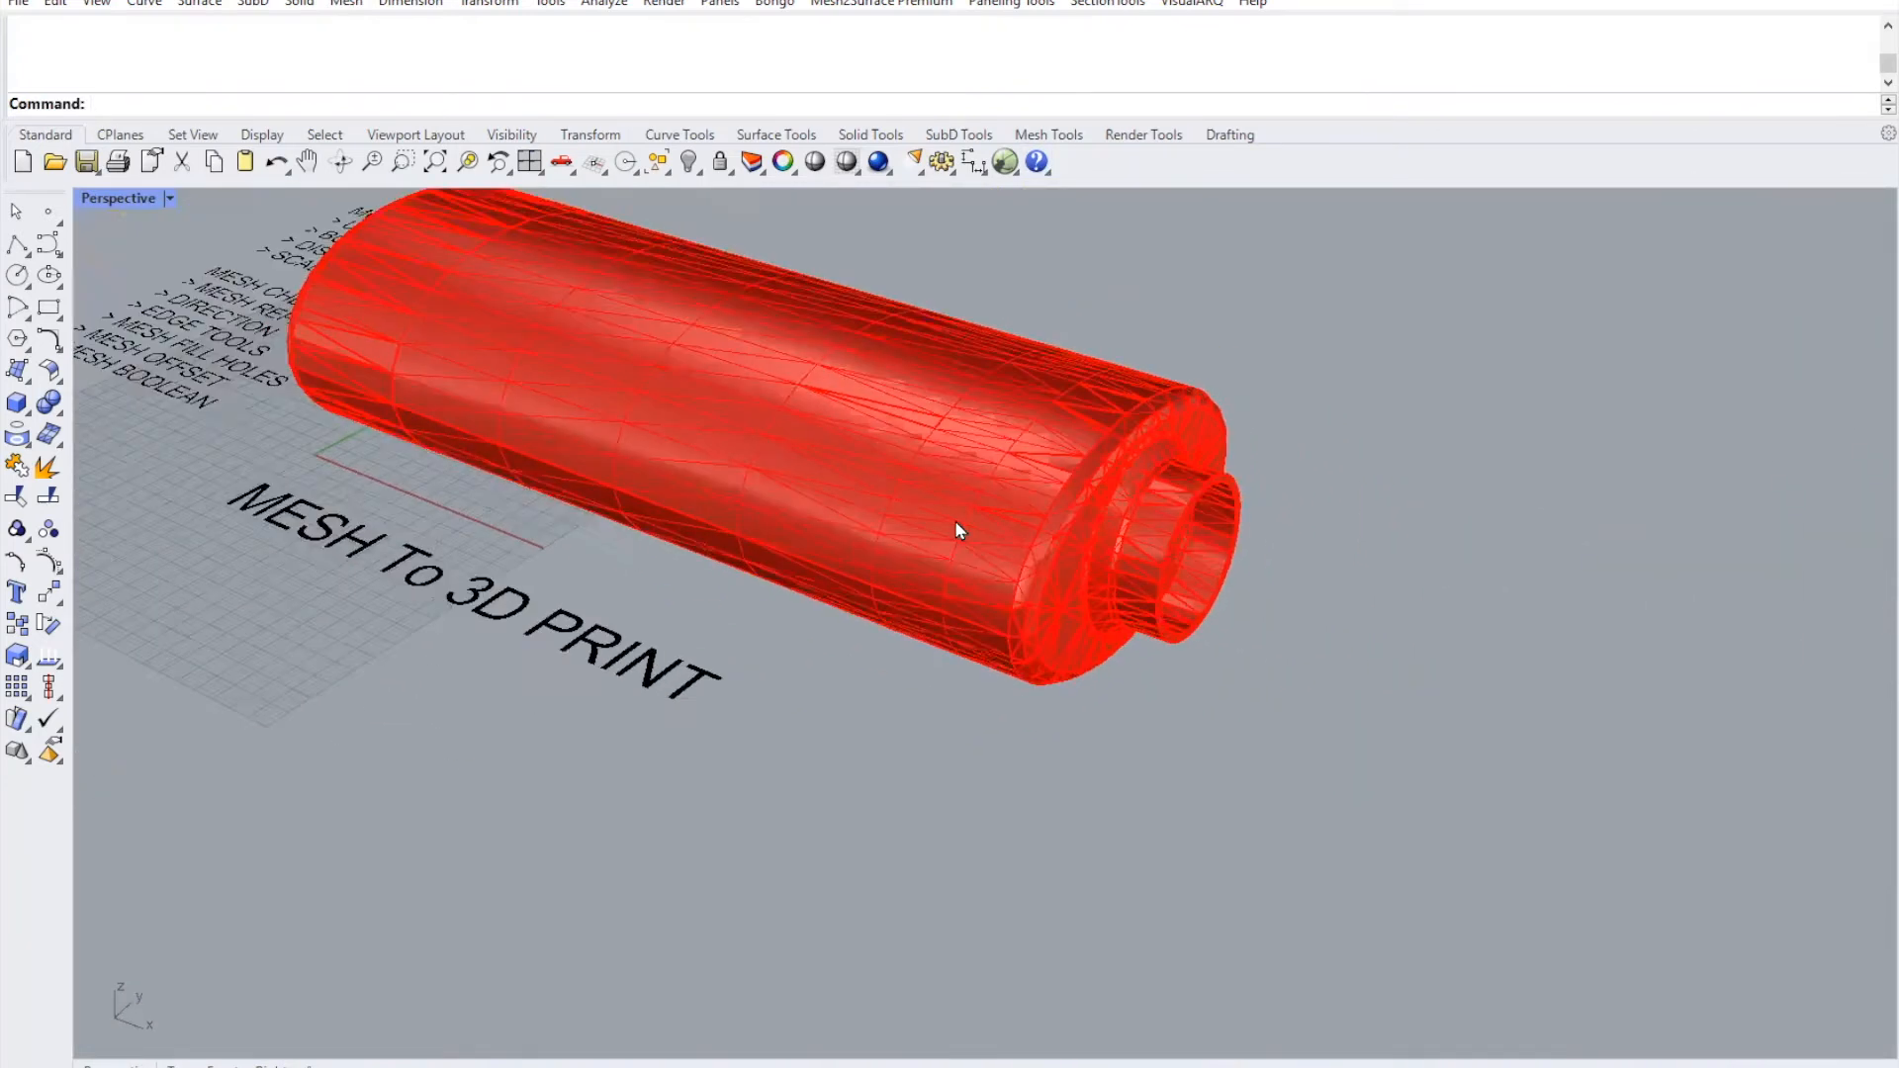
{"action": "scroll", "coordinate": [468, 402], "scroll_direction": "up", "scroll_amount": 6}
{"action": "right_click_drag", "start_coordinate": [683, 435], "coordinate": [754, 446]}
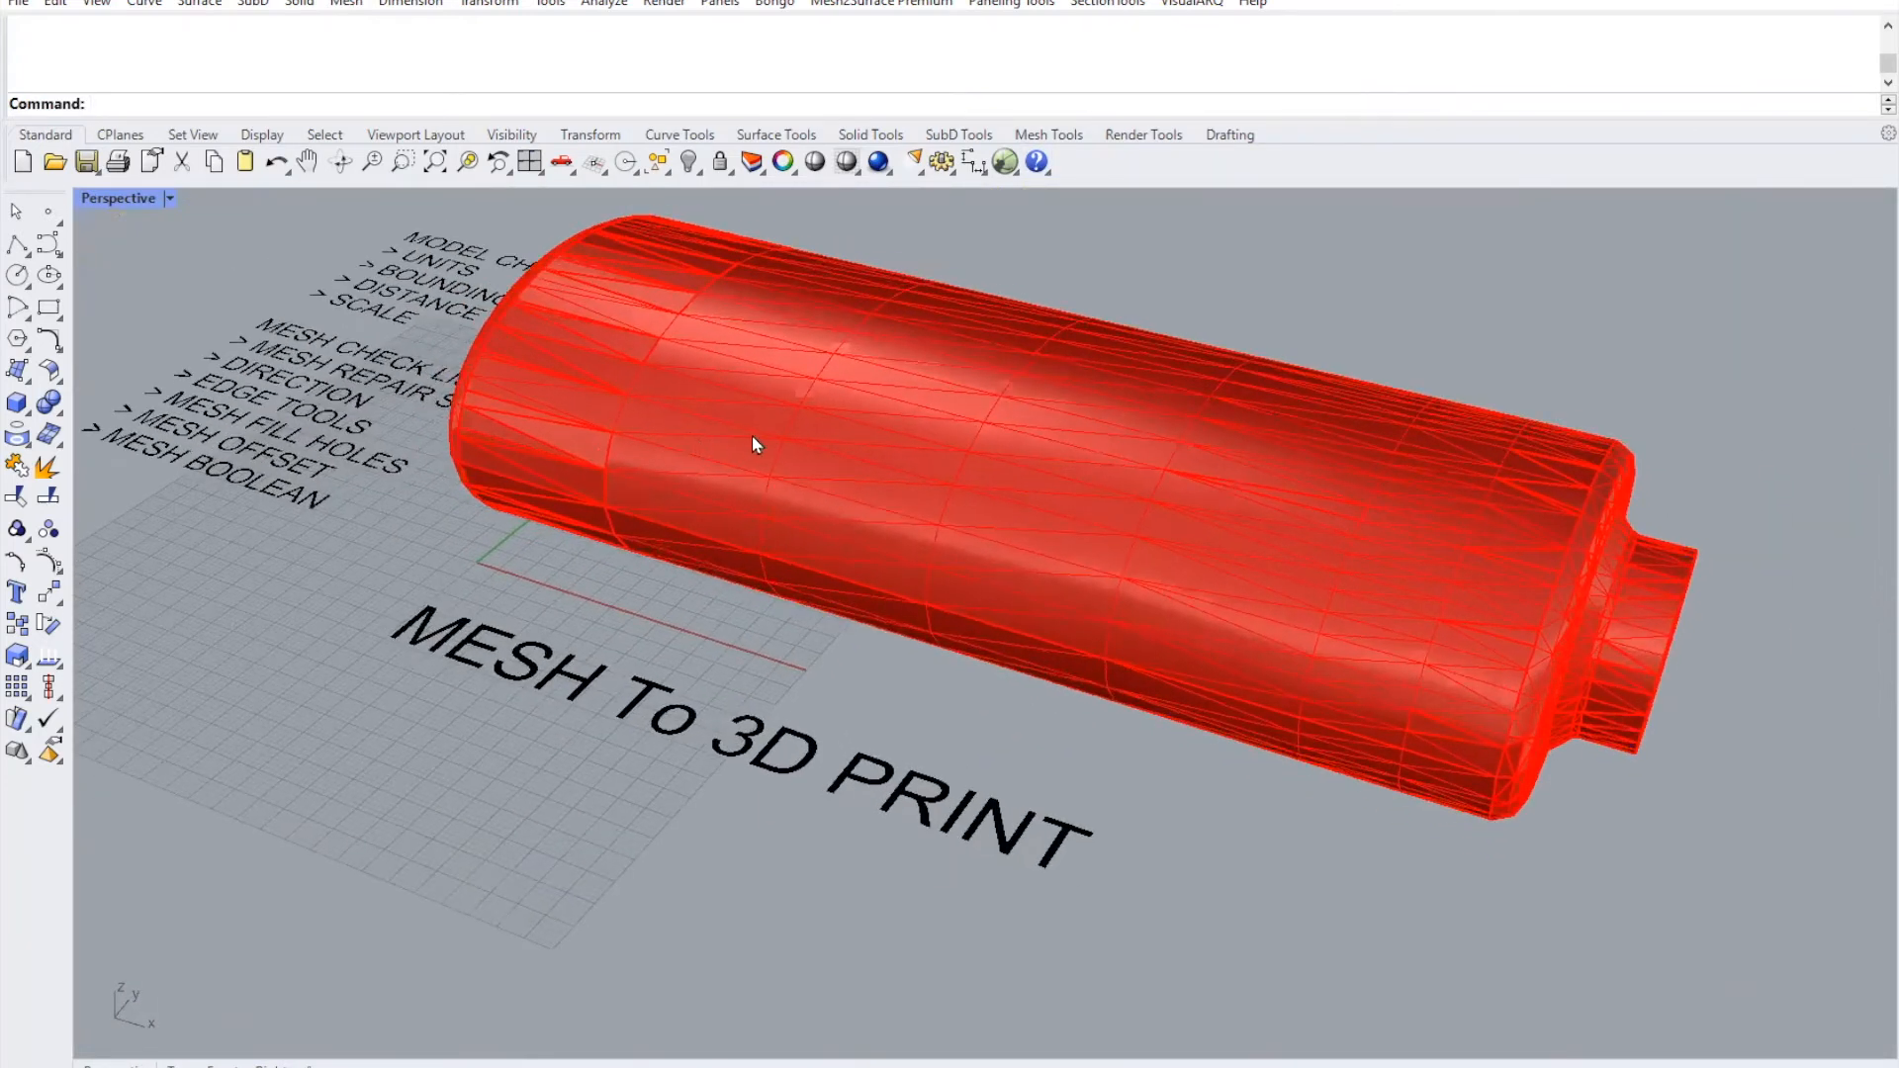
{"action": "scroll", "coordinate": [818, 427], "scroll_direction": "down", "scroll_amount": 2}
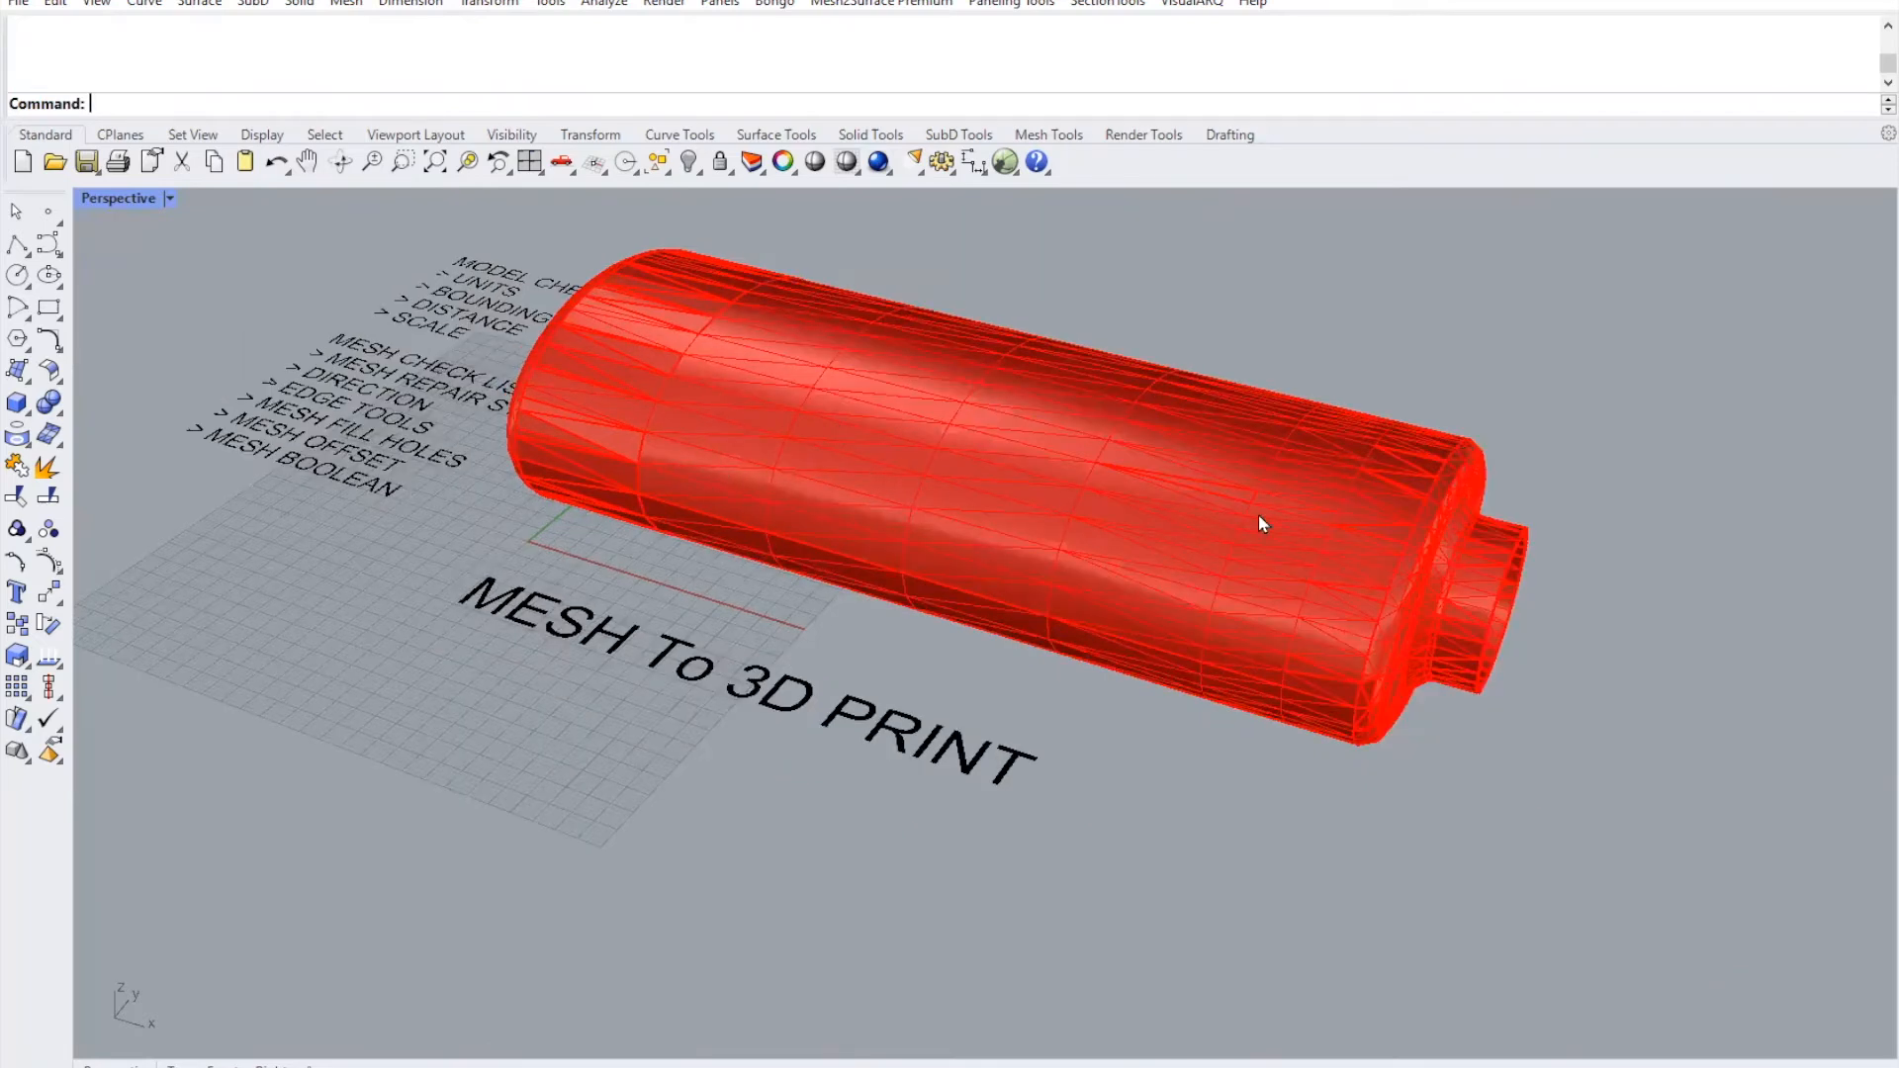
{"action": "left_click", "coordinate": [1029, 483]}
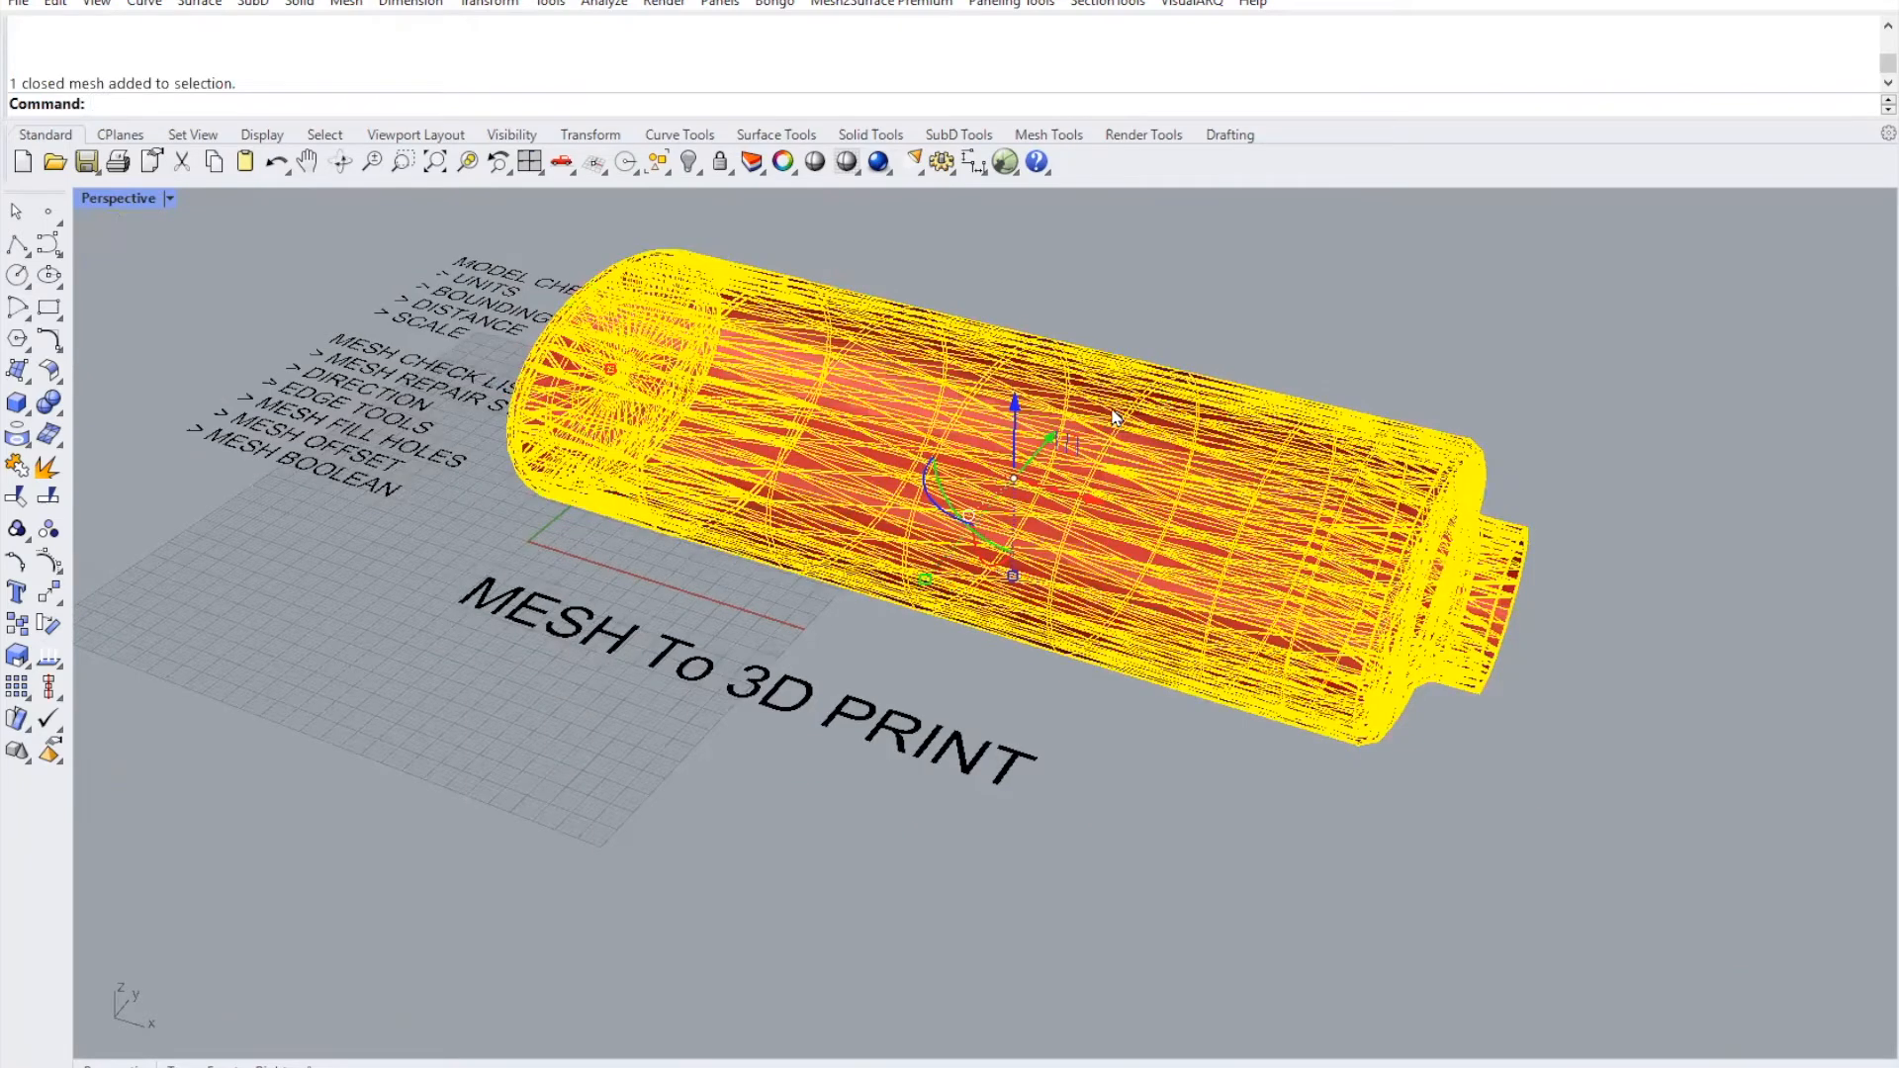
{"action": "right_click_drag", "start_coordinate": [1052, 491], "coordinate": [1050, 555], "text": "shift"}
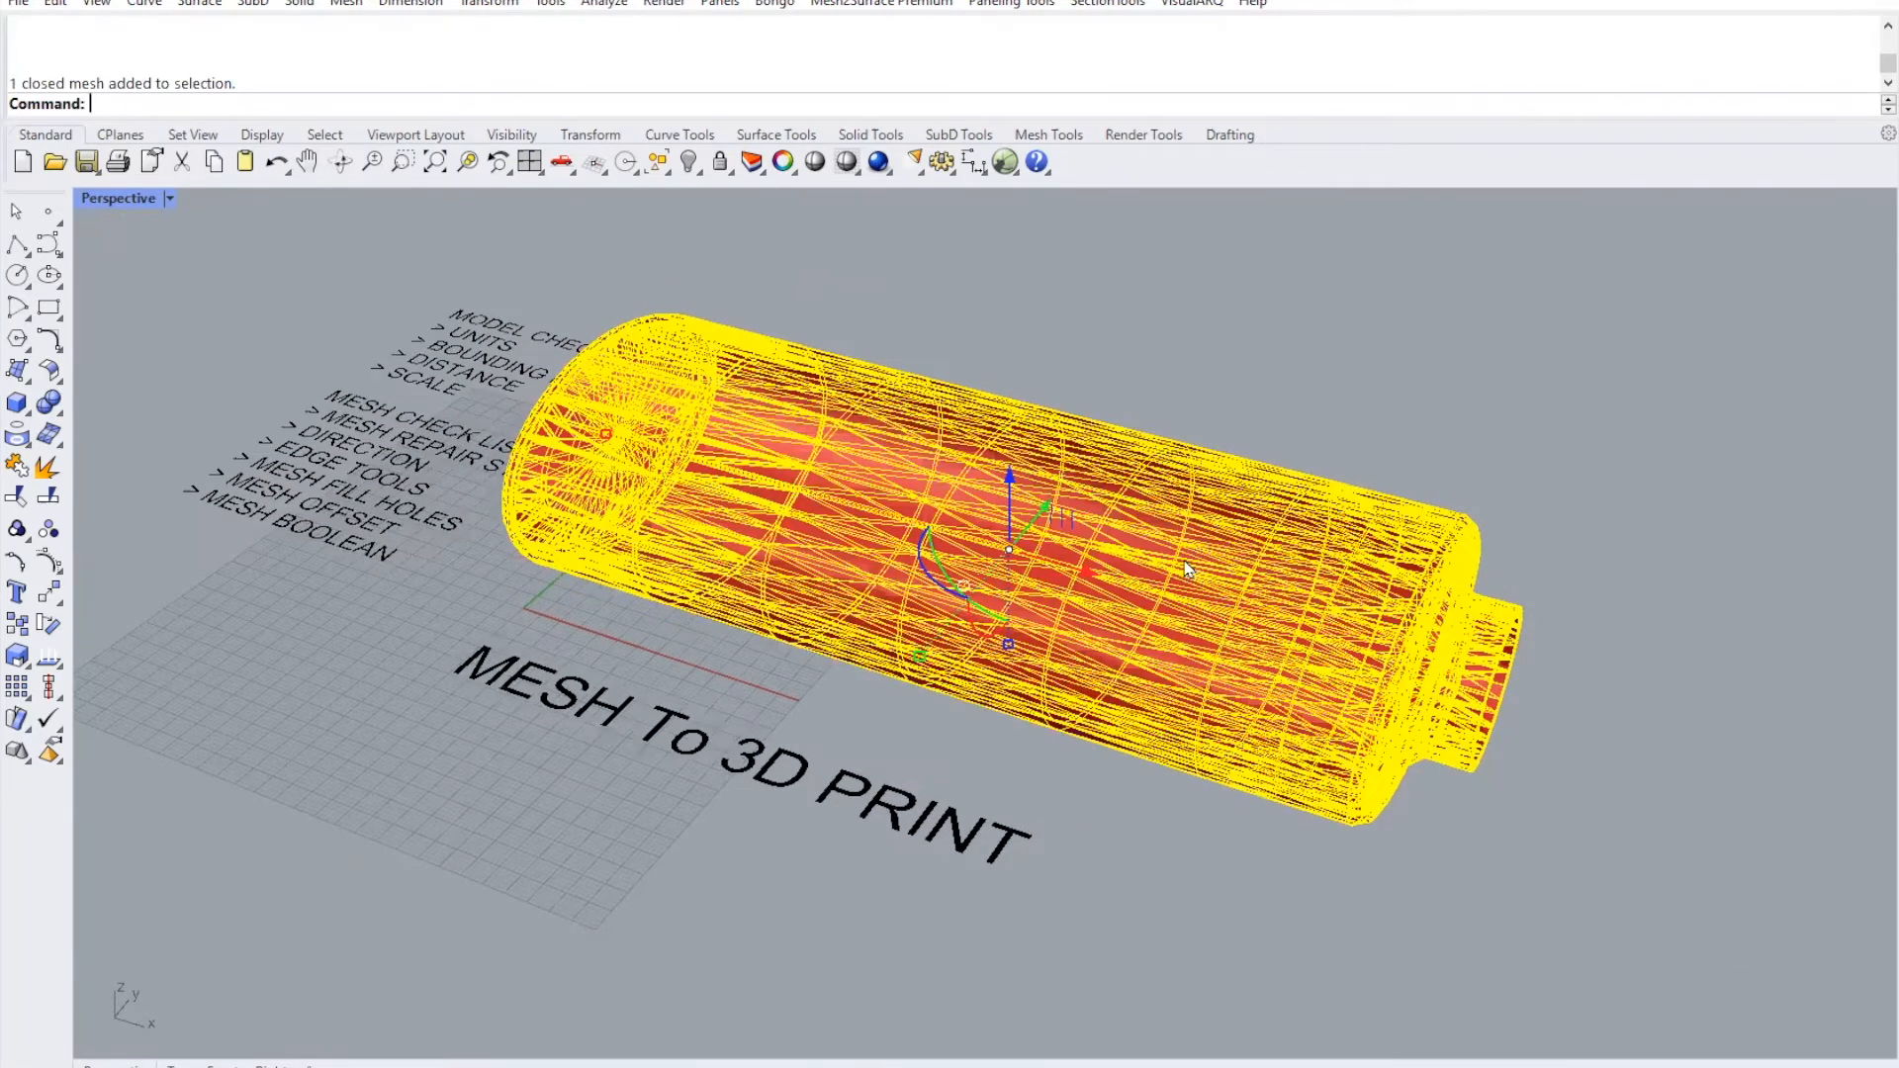
{"action": "left_click", "coordinate": [1606, 635]}
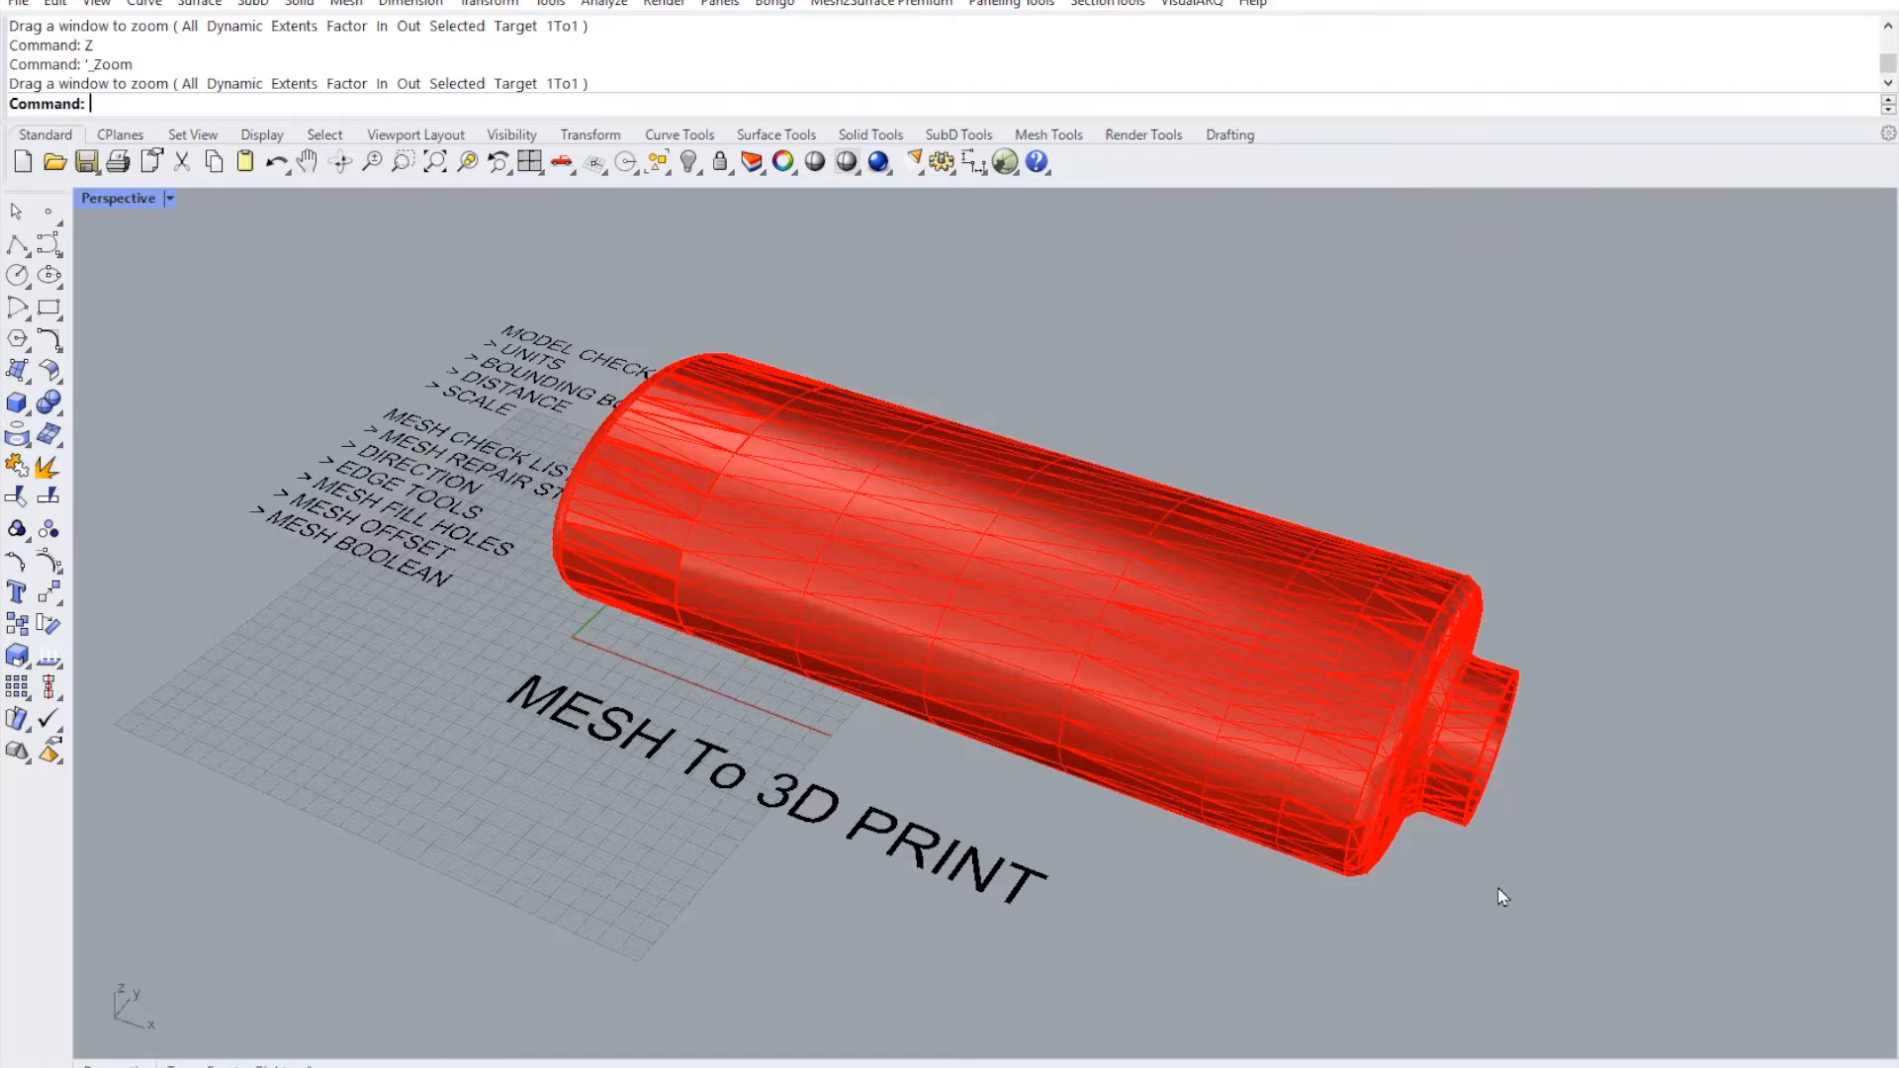
- Show all hidden objects to bring back the bottle cap and the bounding boxes around the model
{"action": "right_click_drag", "start_coordinate": [1581, 714], "coordinate": [1465, 682], "text": "shift"}
{"action": "scroll", "coordinate": [1466, 682], "scroll_direction": "up", "scroll_amount": 4}
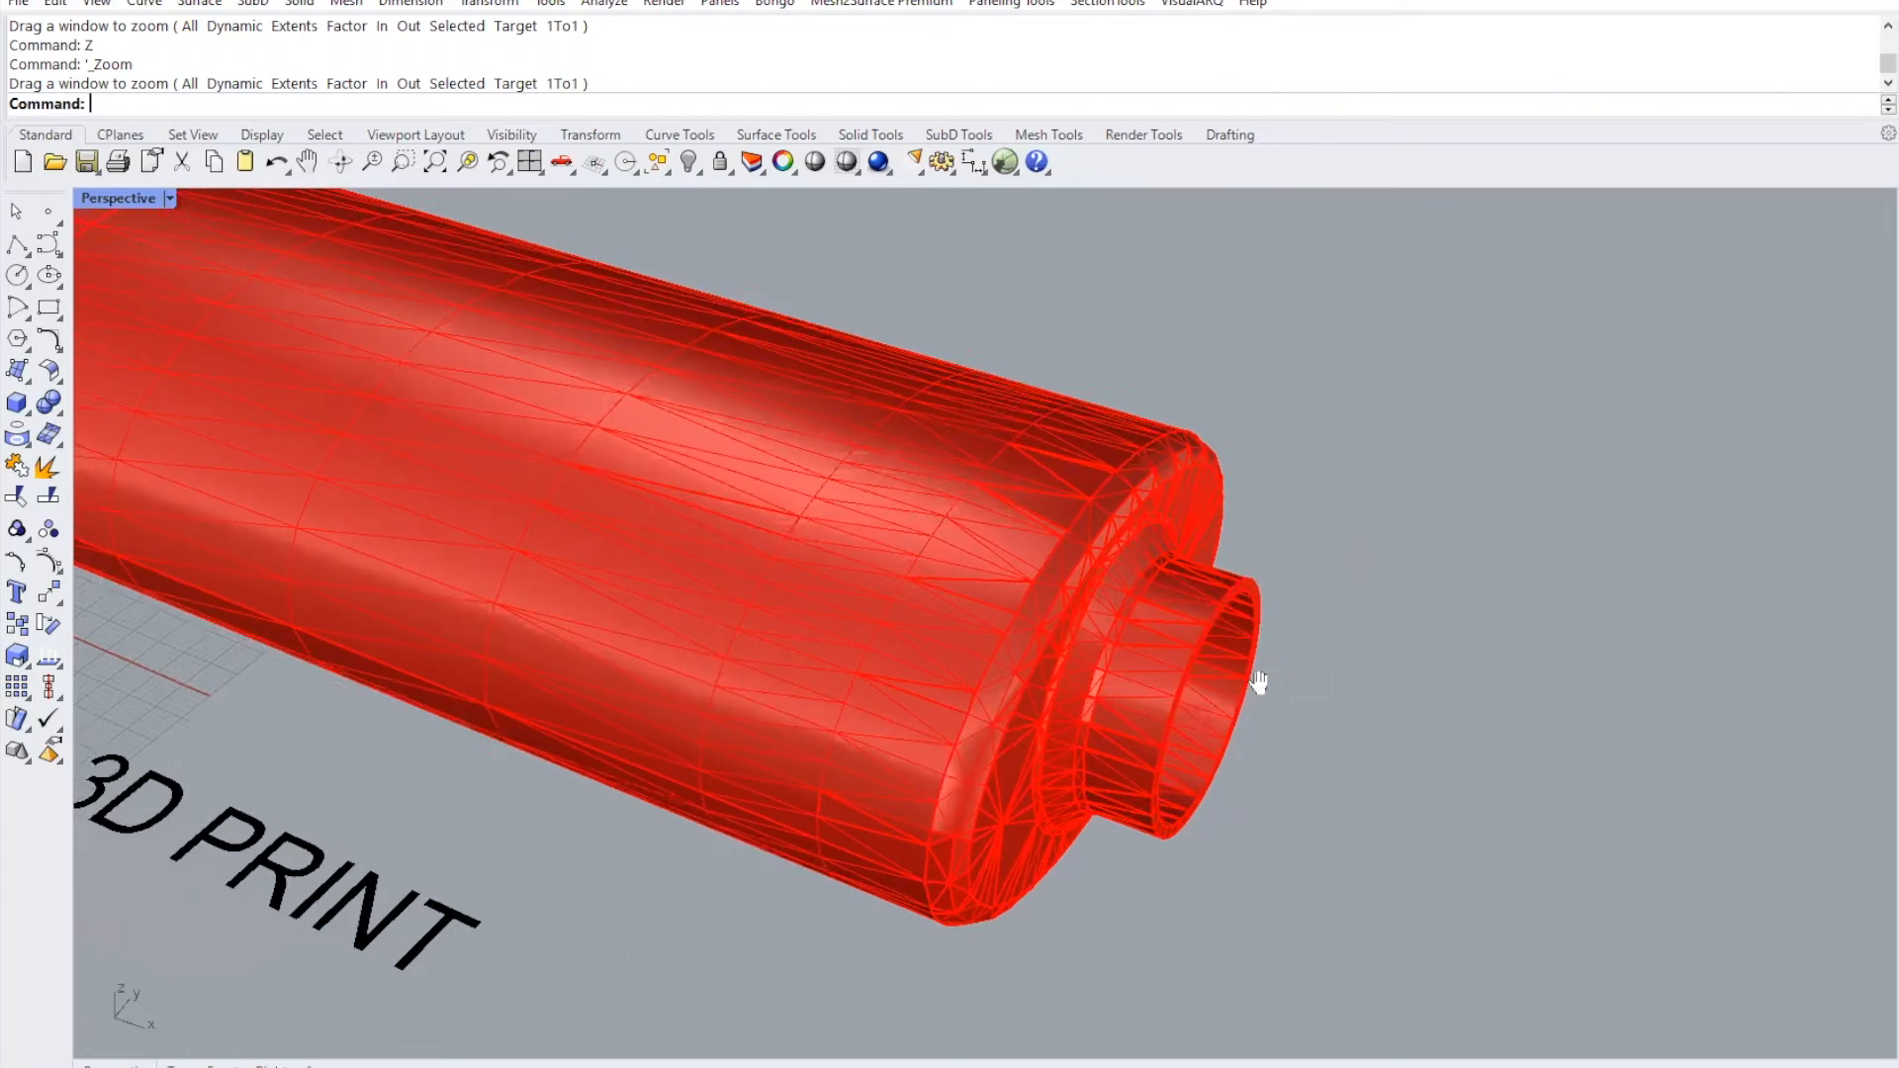
{"action": "right_click", "coordinate": [690, 165]}
{"action": "mouse_move", "coordinate": [1197, 733]}
{"action": "right_mouse_down"}
{"action": "mouse_move", "coordinate": [1331, 698]}
{"action": "mouse_move", "coordinate": [1203, 715]}
{"action": "right_mouse_up"}
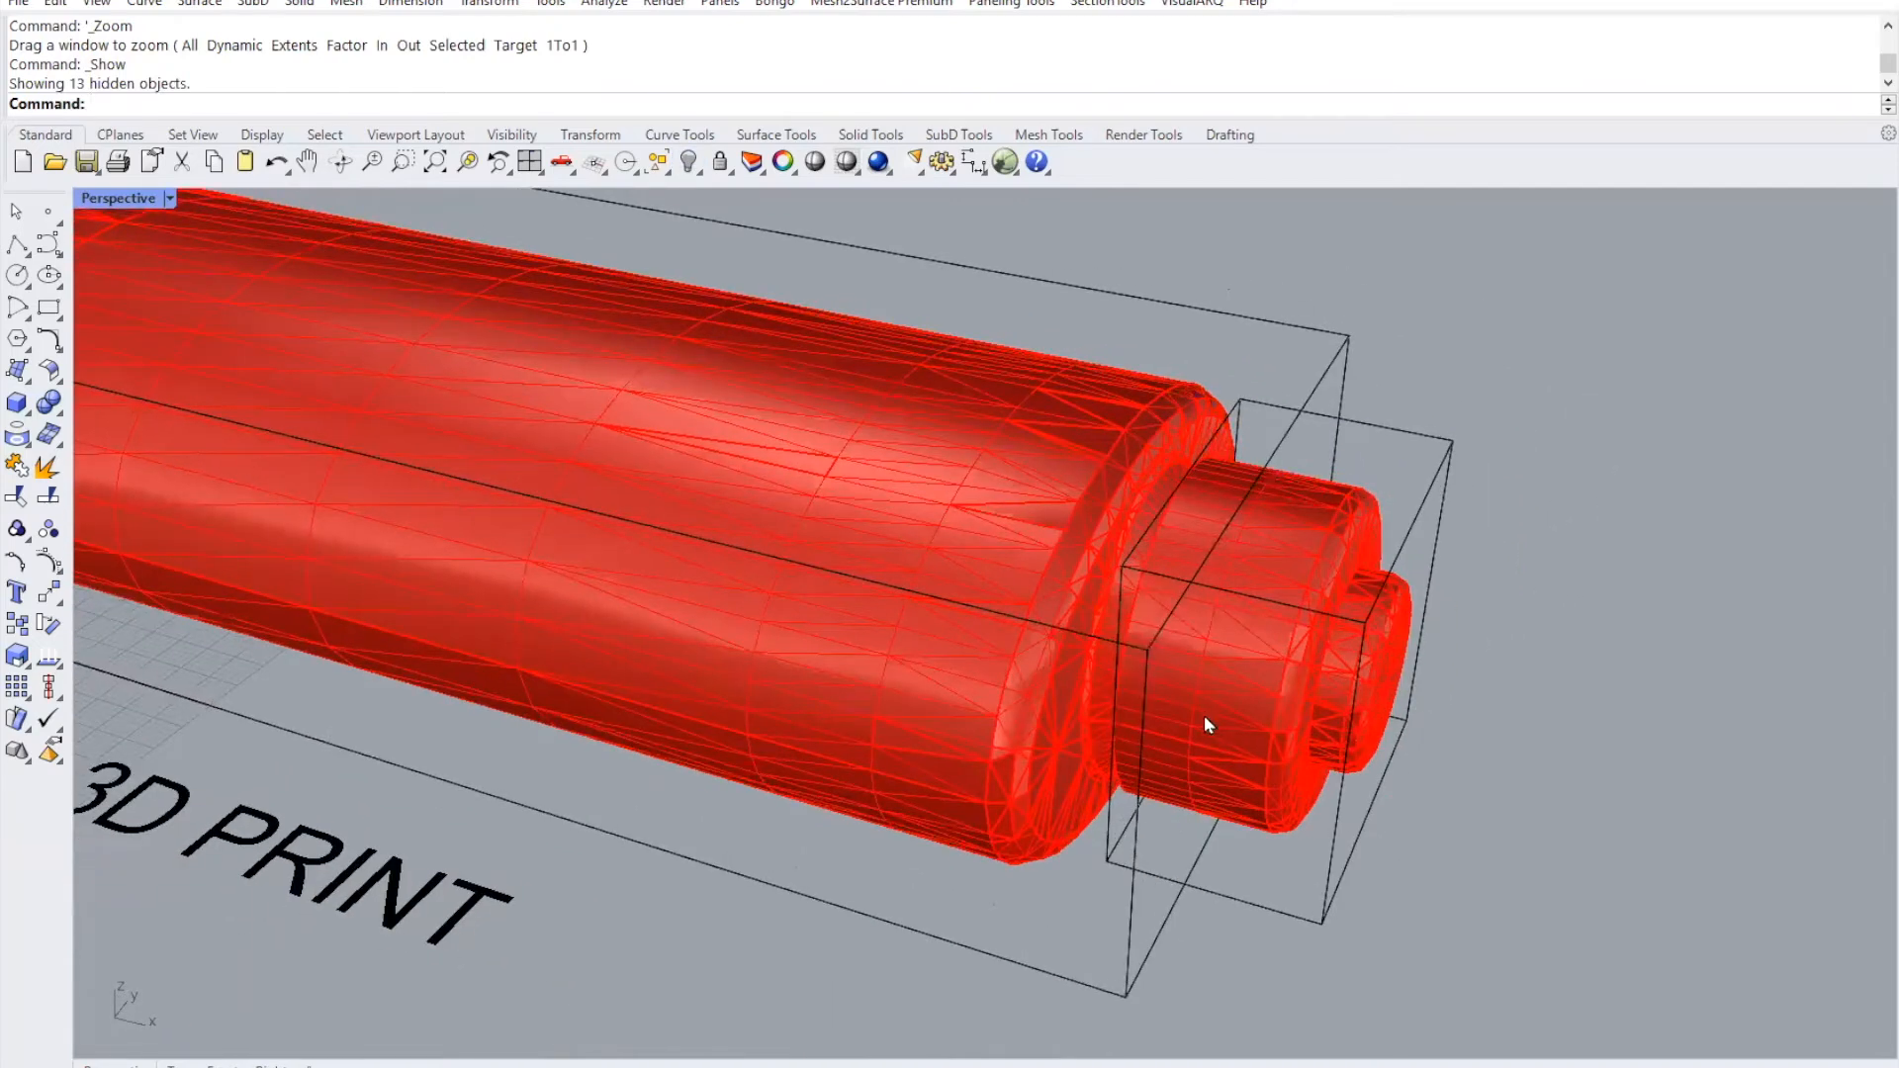
- Select the cap and the bottle body in turn to check whether each mesh is open or closed
{"action": "left_click", "coordinate": [1302, 553]}
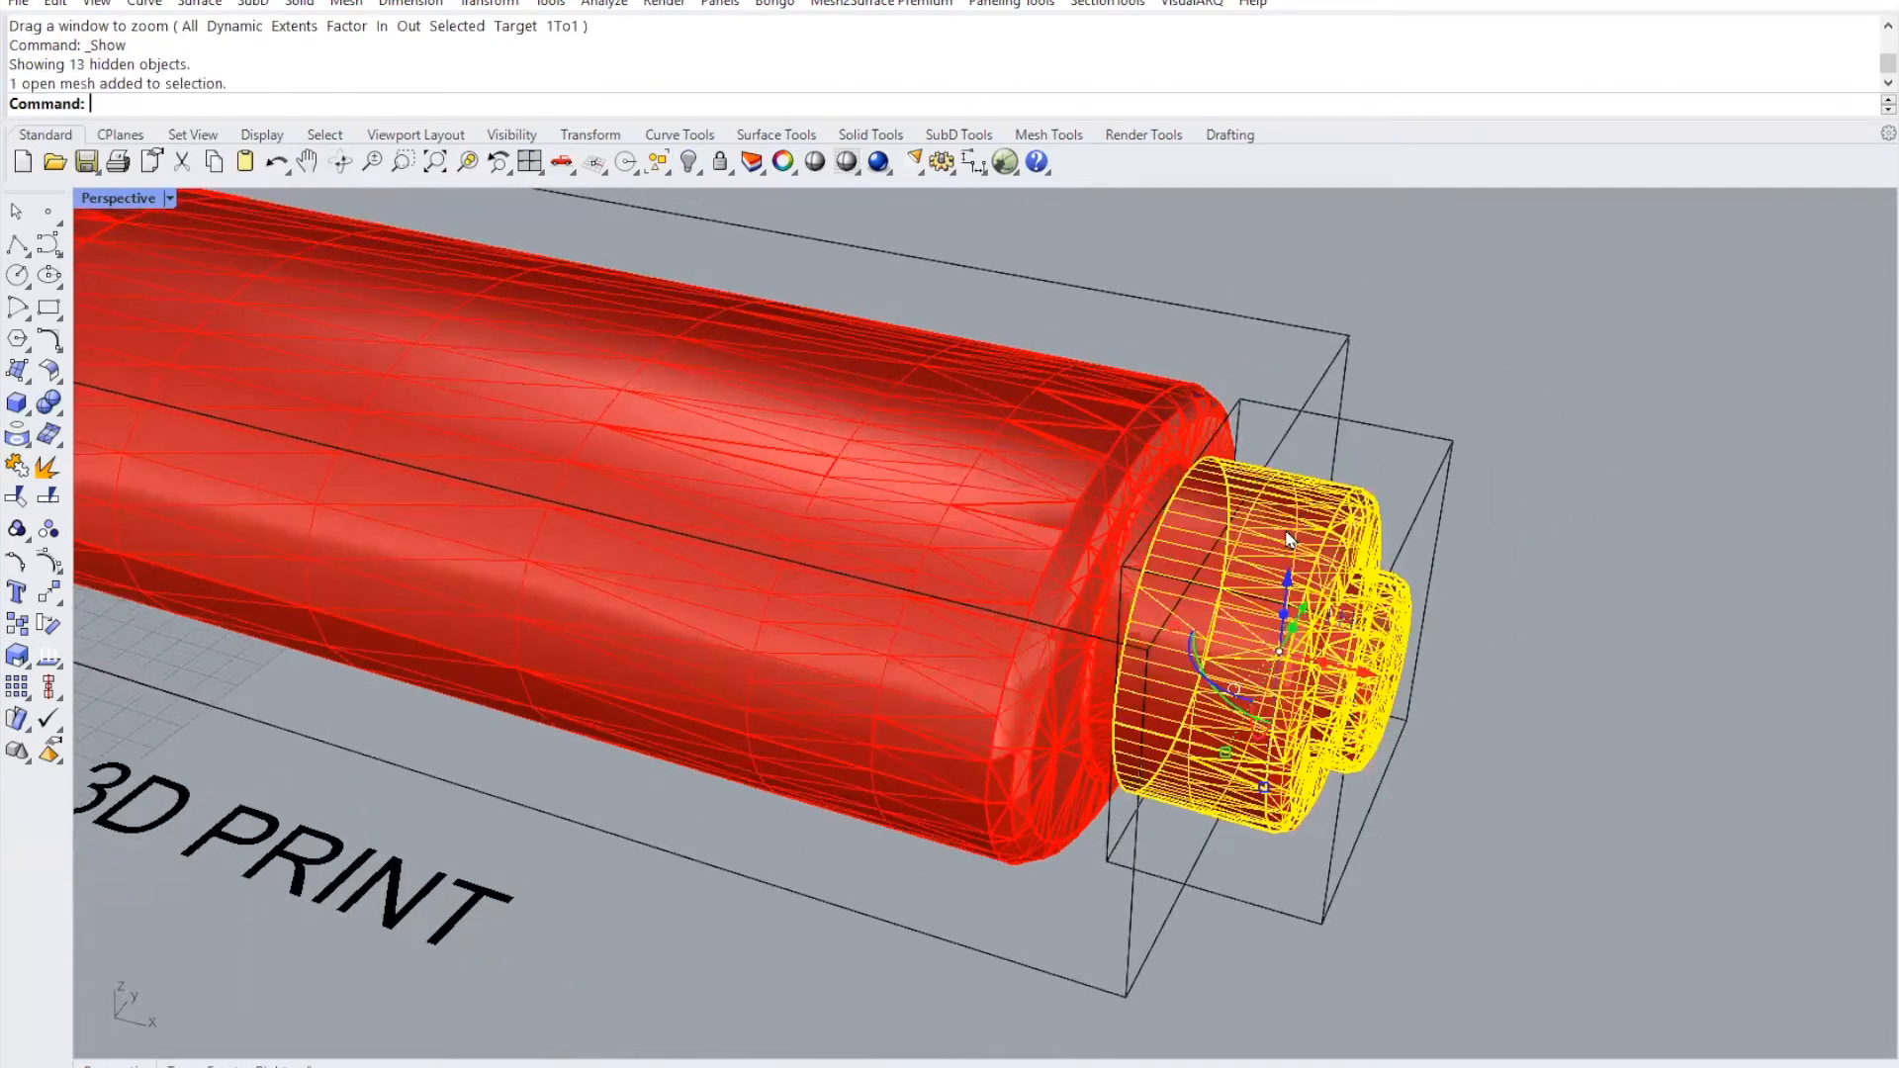
{"action": "left_click", "coordinate": [969, 514]}
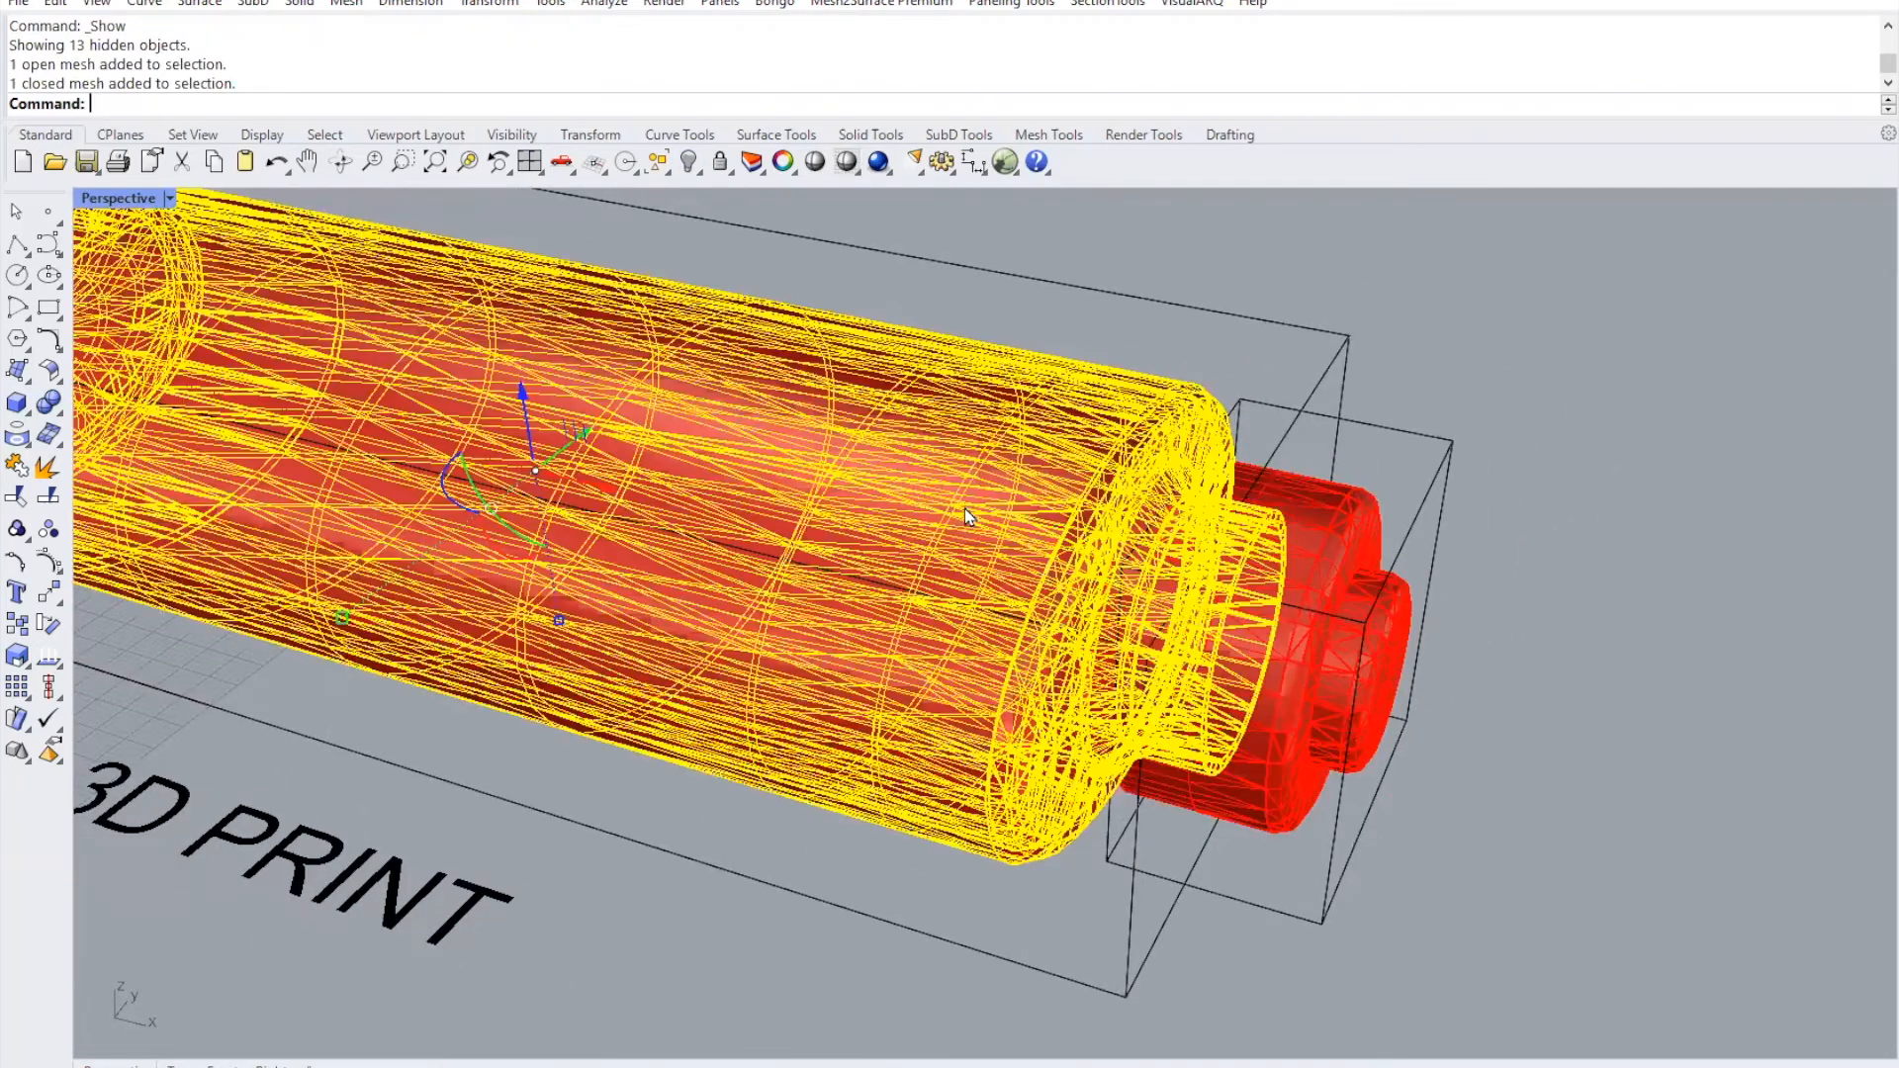
{"action": "left_click", "coordinate": [1310, 507]}
{"action": "left_click", "coordinate": [1488, 793]}
{"action": "scroll", "coordinate": [1300, 683], "scroll_direction": "up", "scroll_amount": 3}
{"action": "left_click", "coordinate": [1282, 706]}
{"action": "right_click_drag", "start_coordinate": [1271, 715], "coordinate": [1631, 739]}
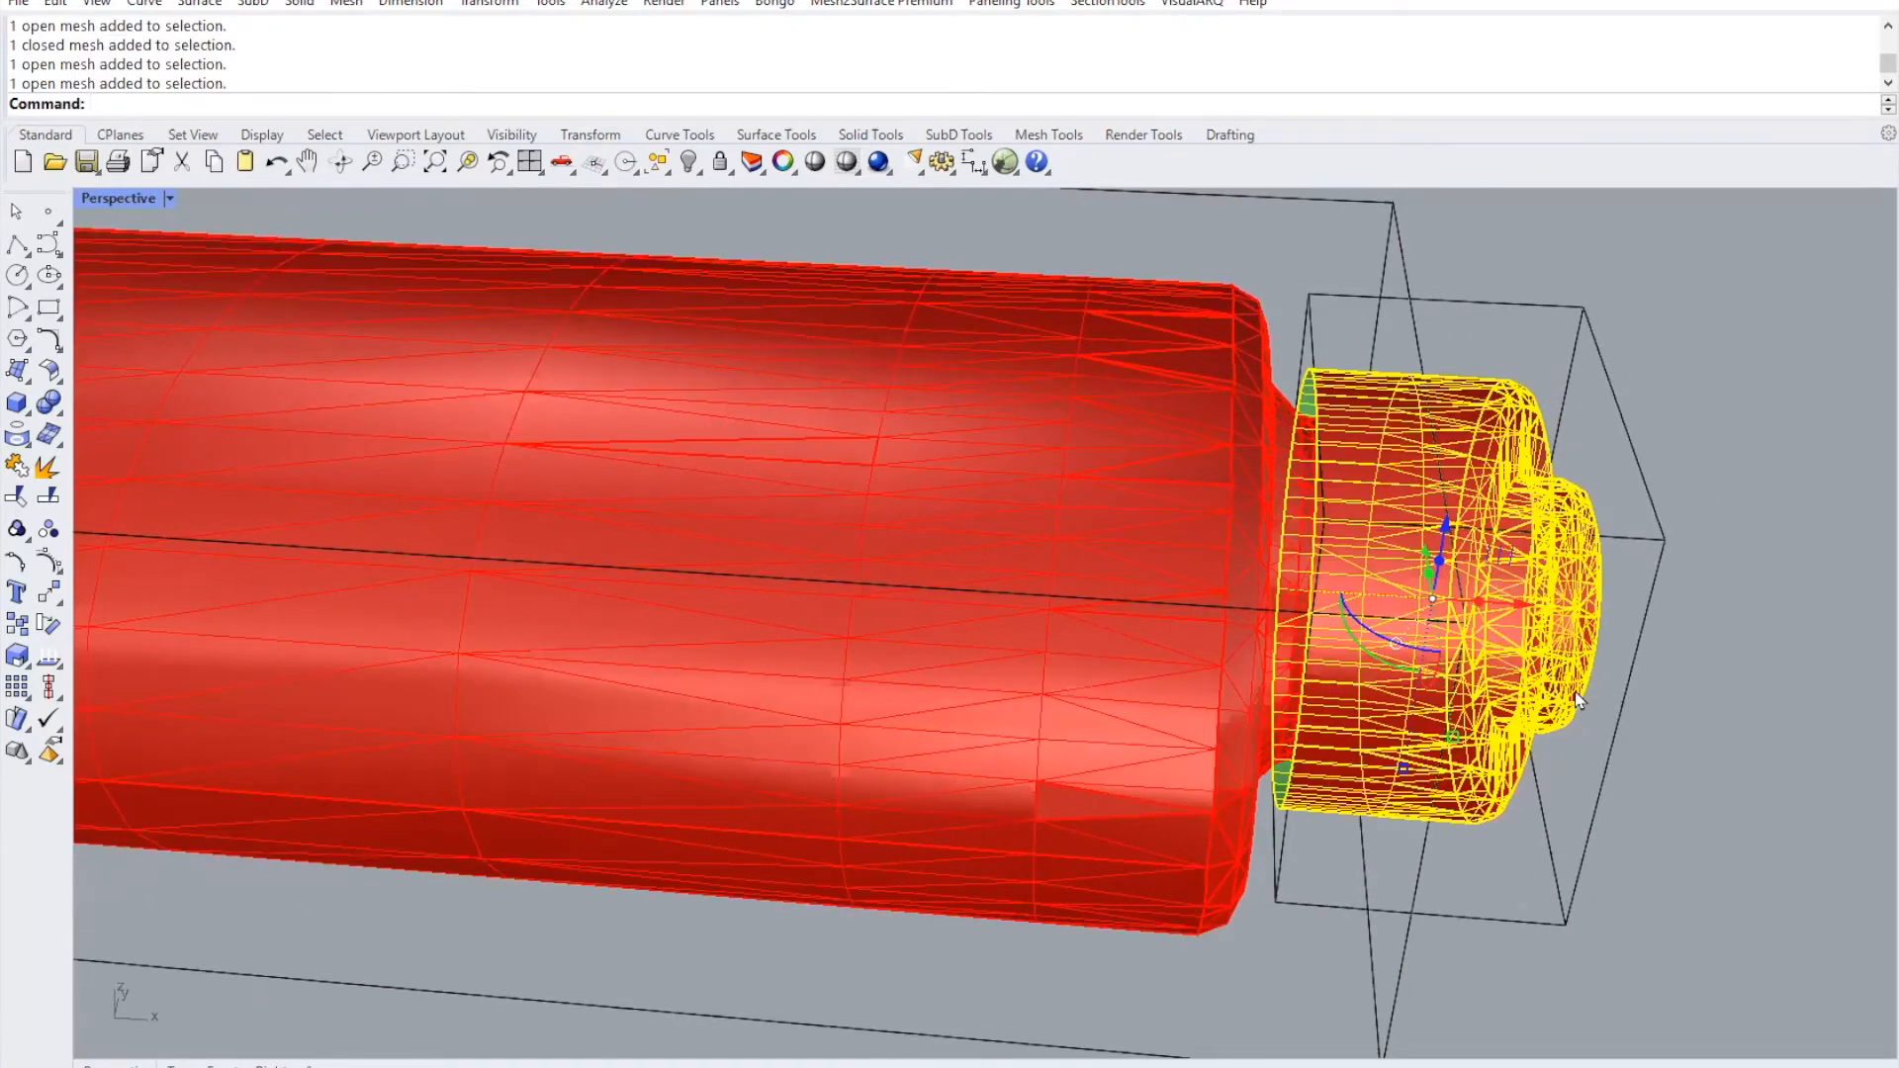
- Frame the bottle neck and cap in the Front view and display them in Ghosted mode
{"action": "left_click", "coordinate": [220, 1065]}
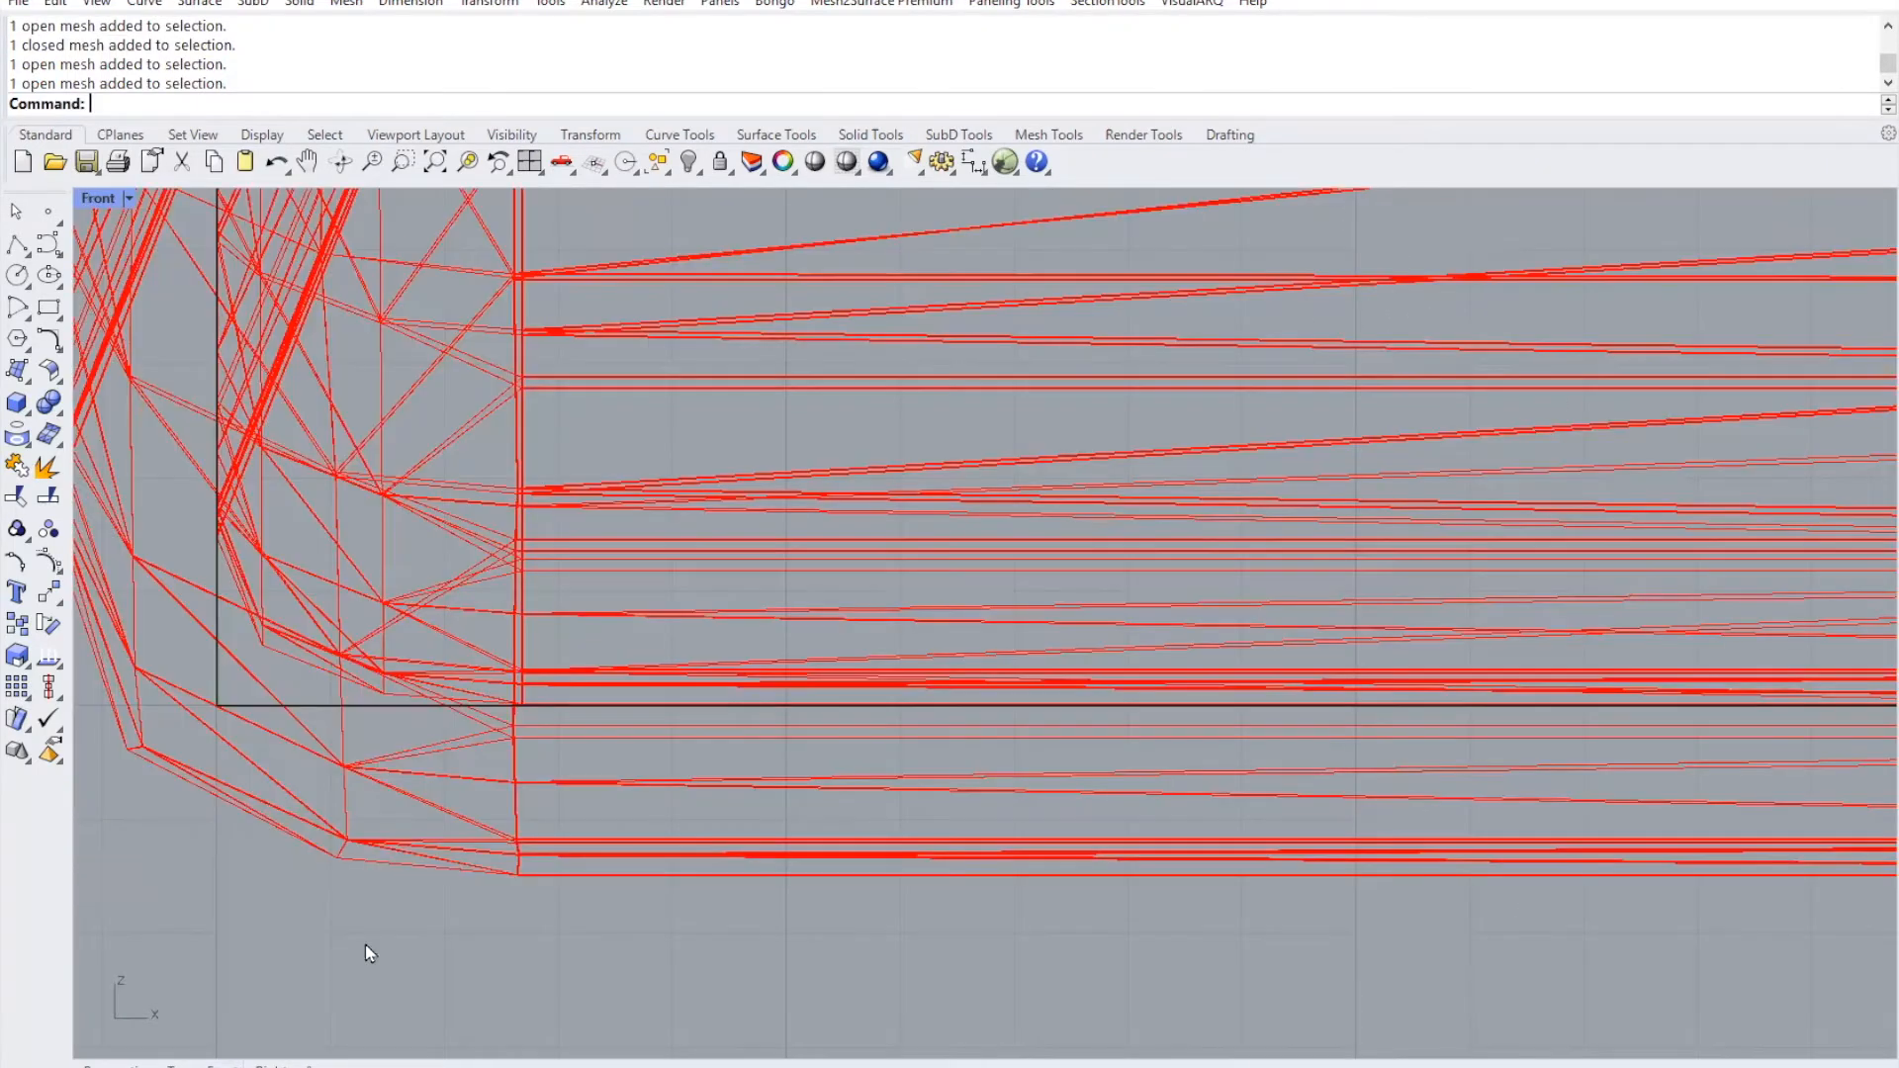
{"action": "left_click", "coordinate": [434, 161]}
{"action": "left_click", "coordinate": [1453, 712]}
{"action": "scroll", "coordinate": [1454, 712], "scroll_direction": "up", "scroll_amount": 8}
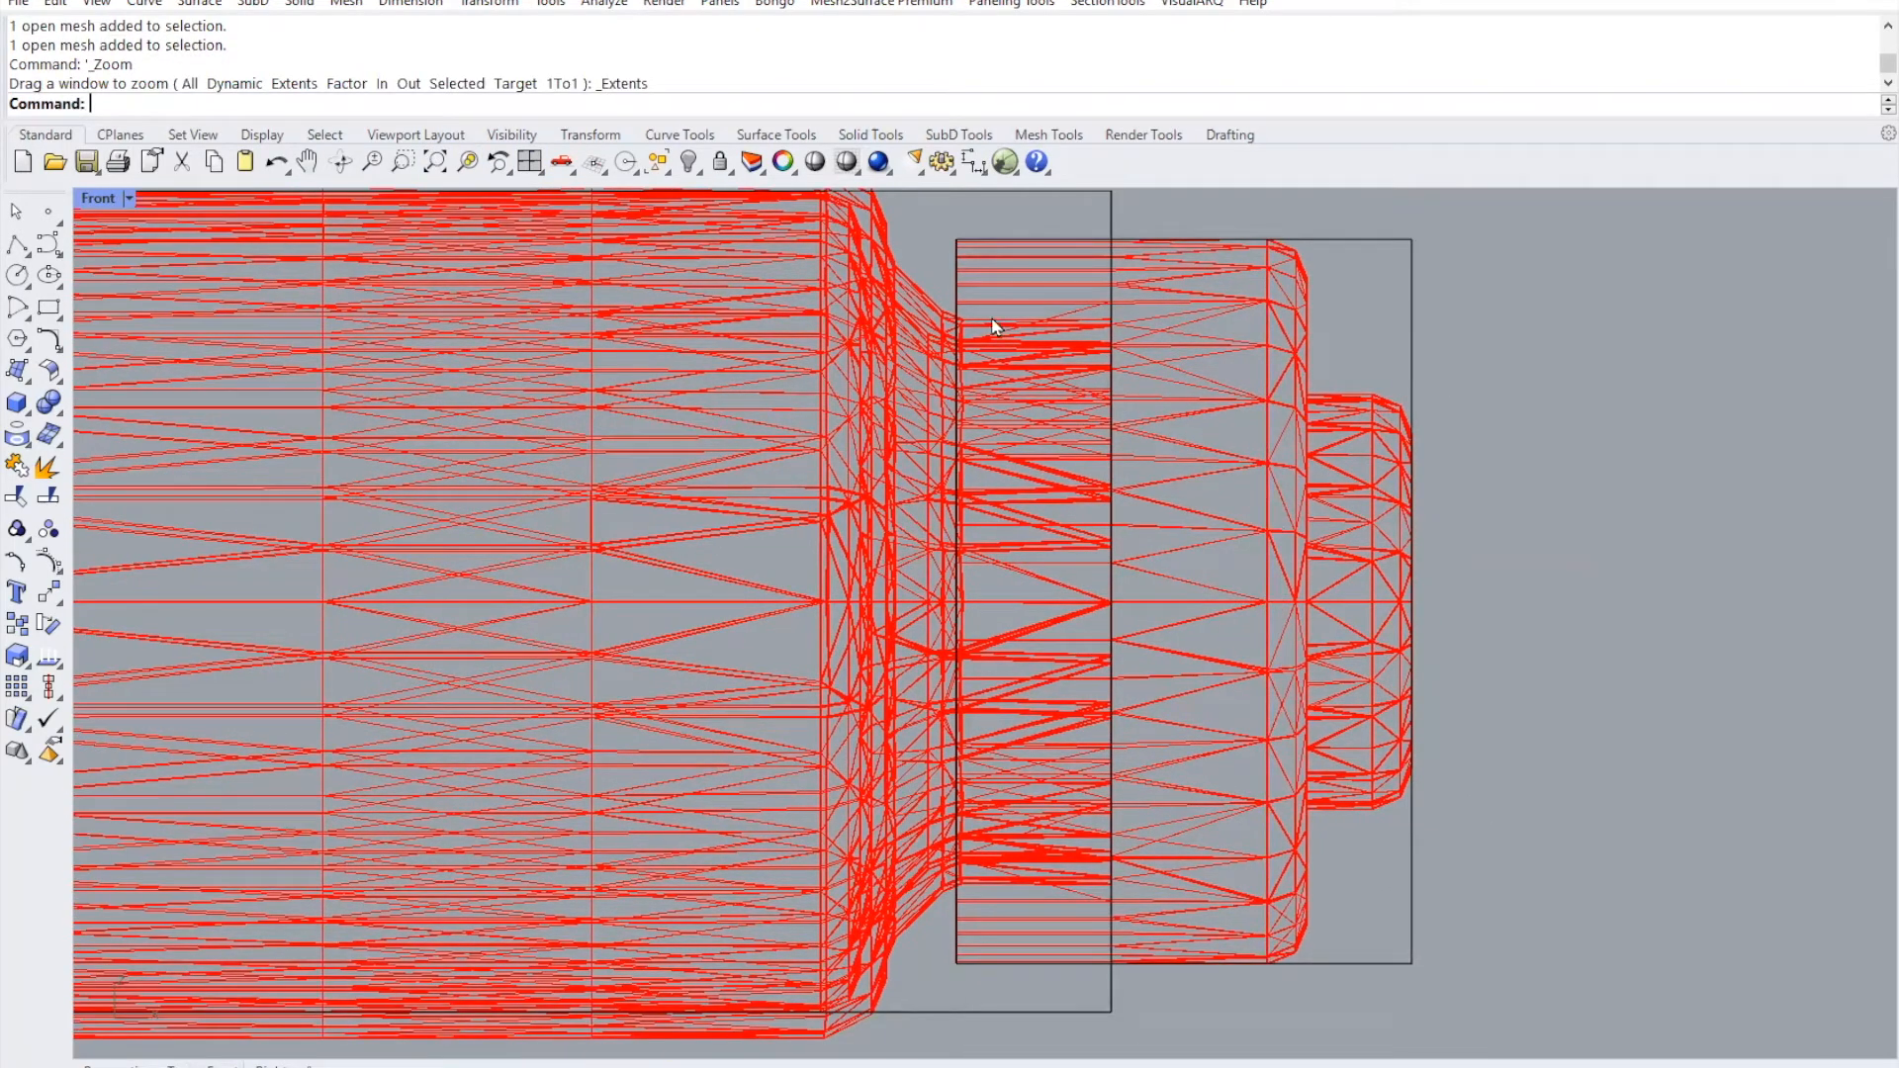
{"action": "left_click", "coordinate": [128, 198]}
{"action": "left_click", "coordinate": [133, 360]}
{"action": "scroll", "coordinate": [1175, 455], "scroll_direction": "up", "scroll_amount": 1}
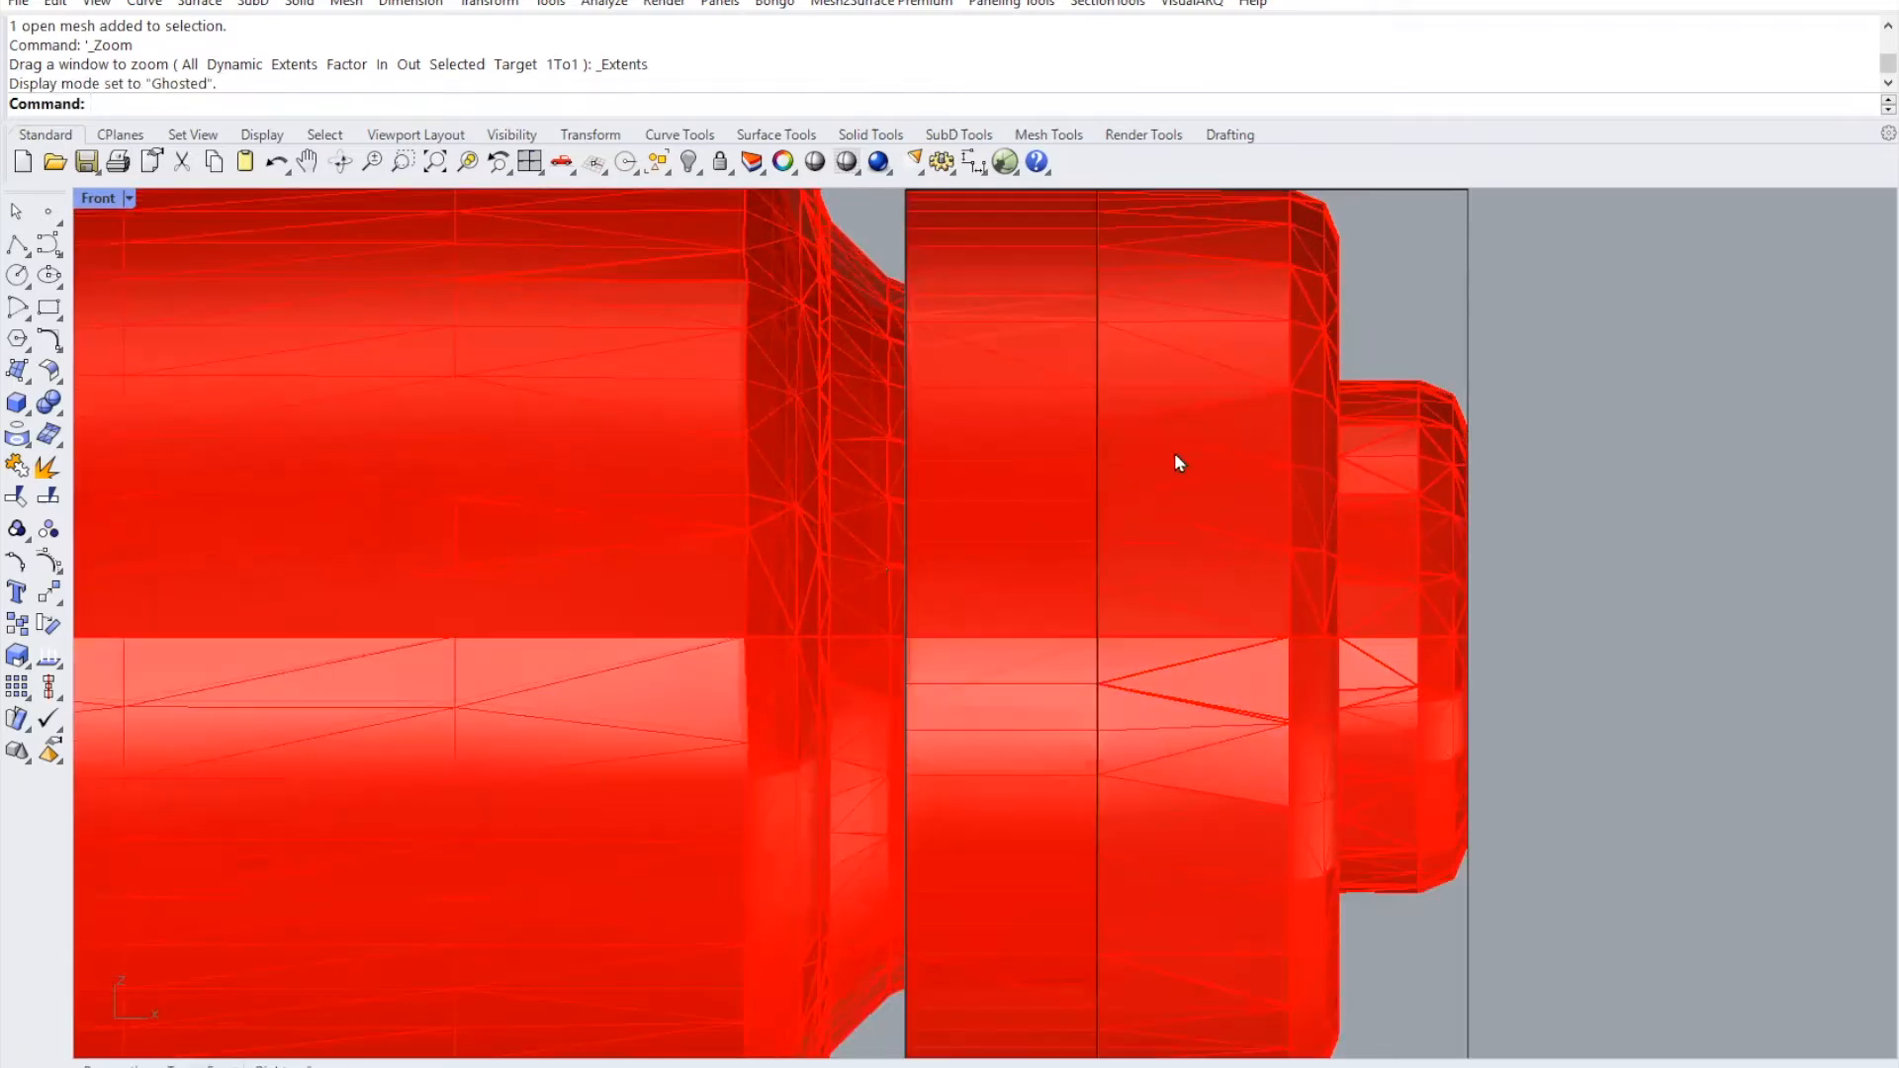
{"action": "scroll", "coordinate": [1104, 495], "scroll_direction": "down", "scroll_amount": 1}
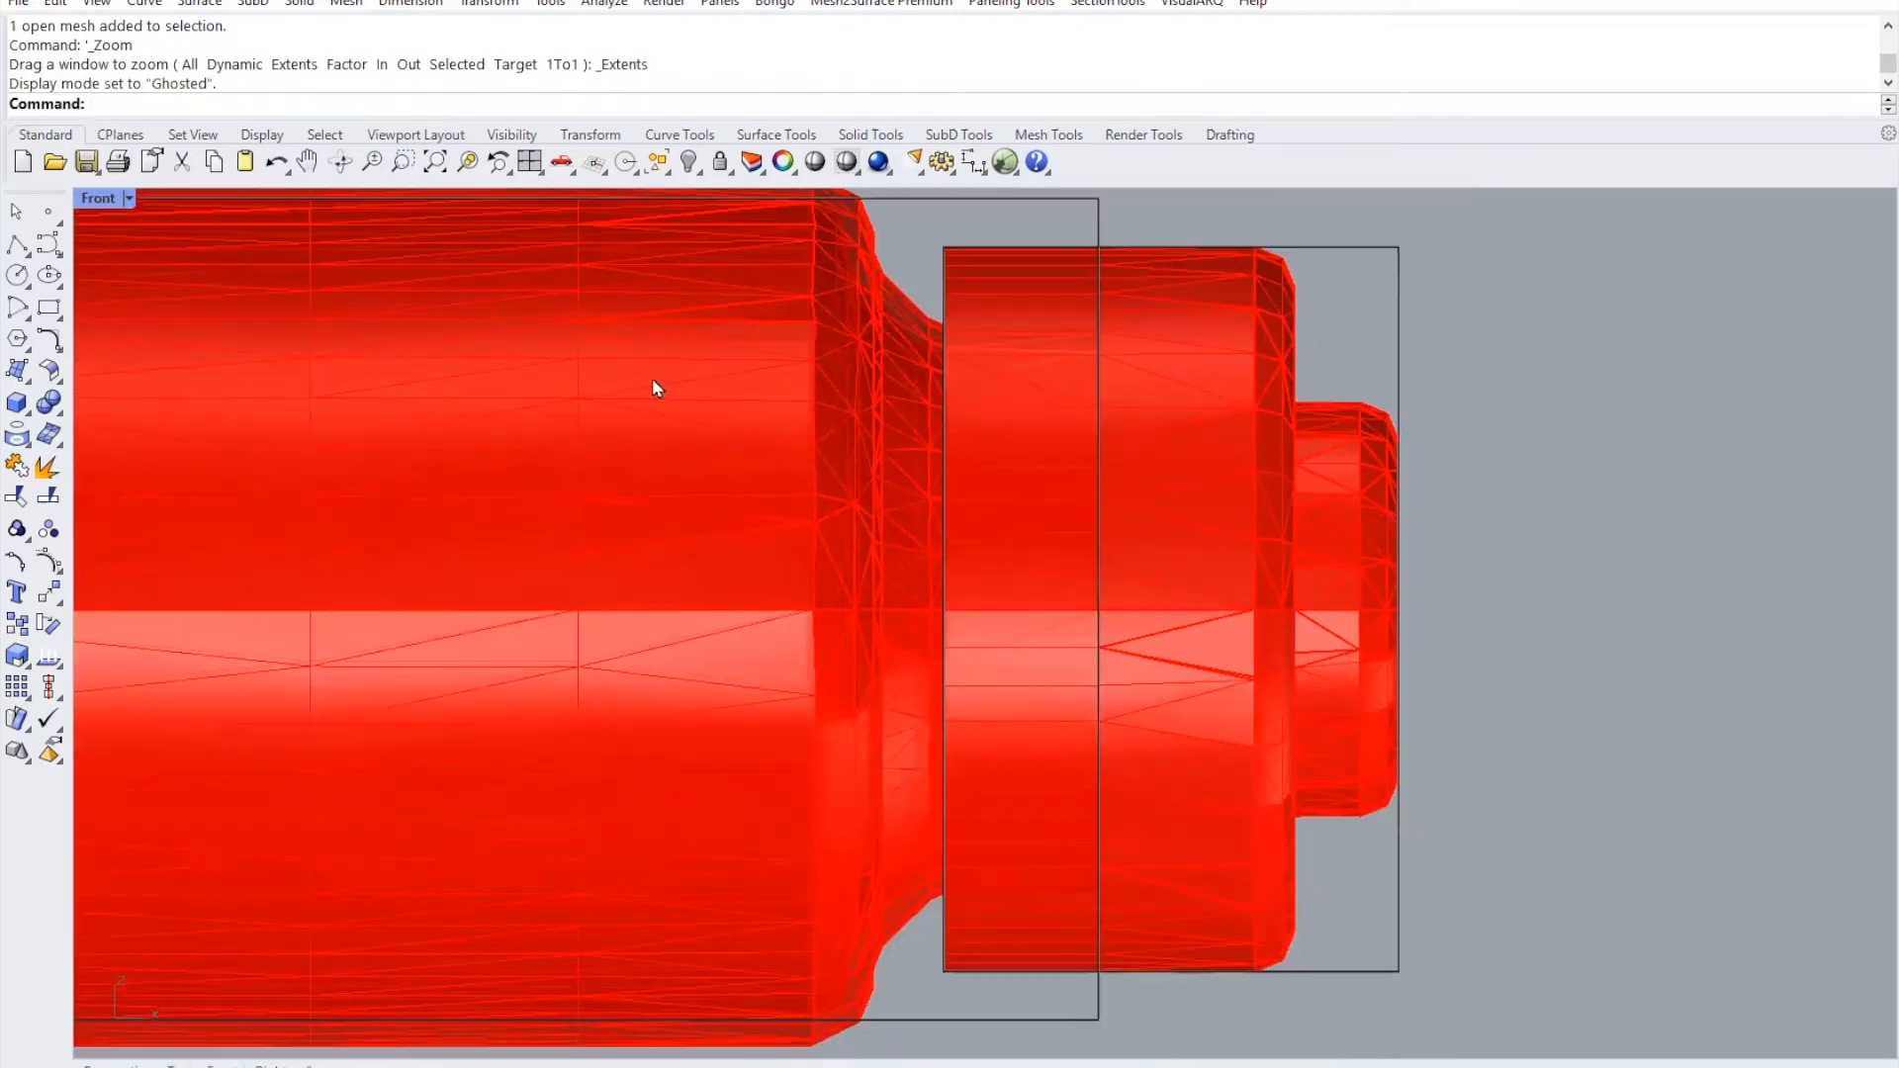
- Try the Shaded display mode in the Front view, and set the view to X-Ray
{"action": "left_click", "coordinate": [127, 198]}
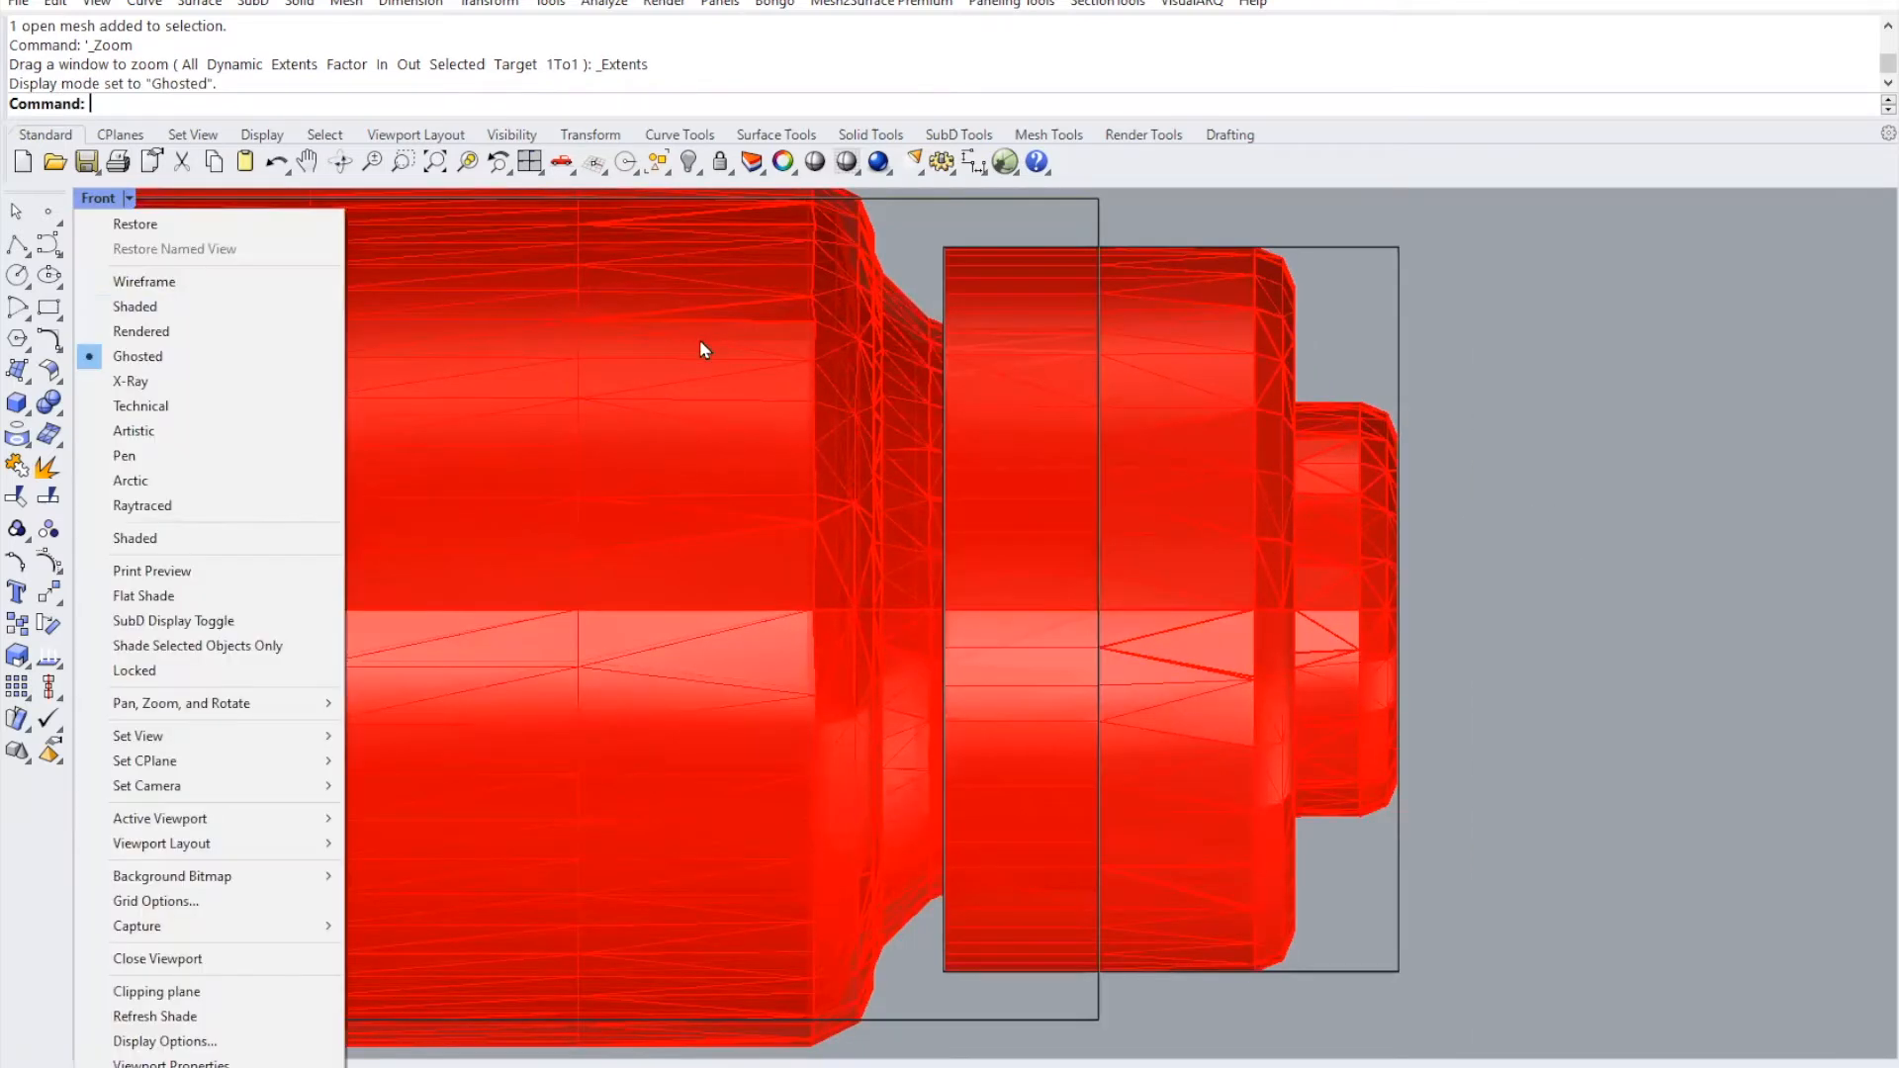
{"action": "left_click", "coordinate": [158, 307]}
{"action": "left_click", "coordinate": [129, 198]}
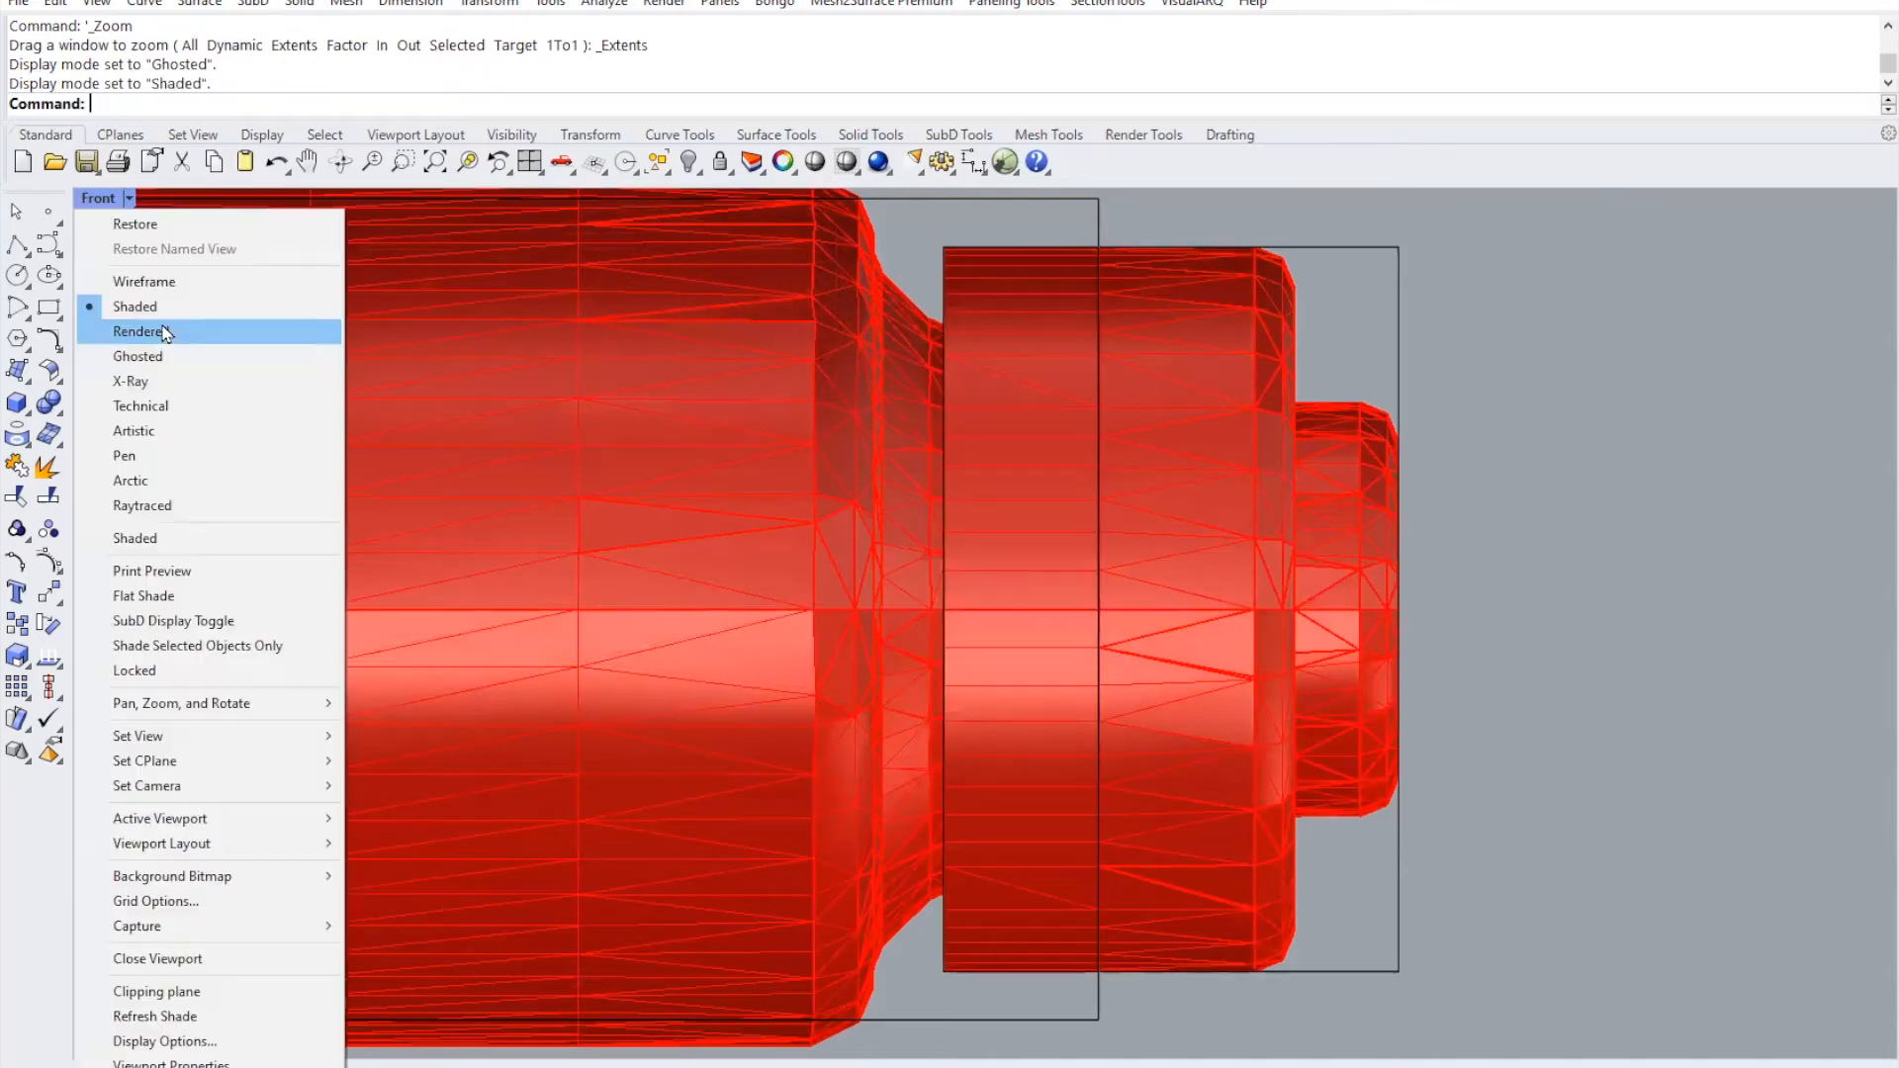
{"action": "left_click", "coordinate": [166, 382]}
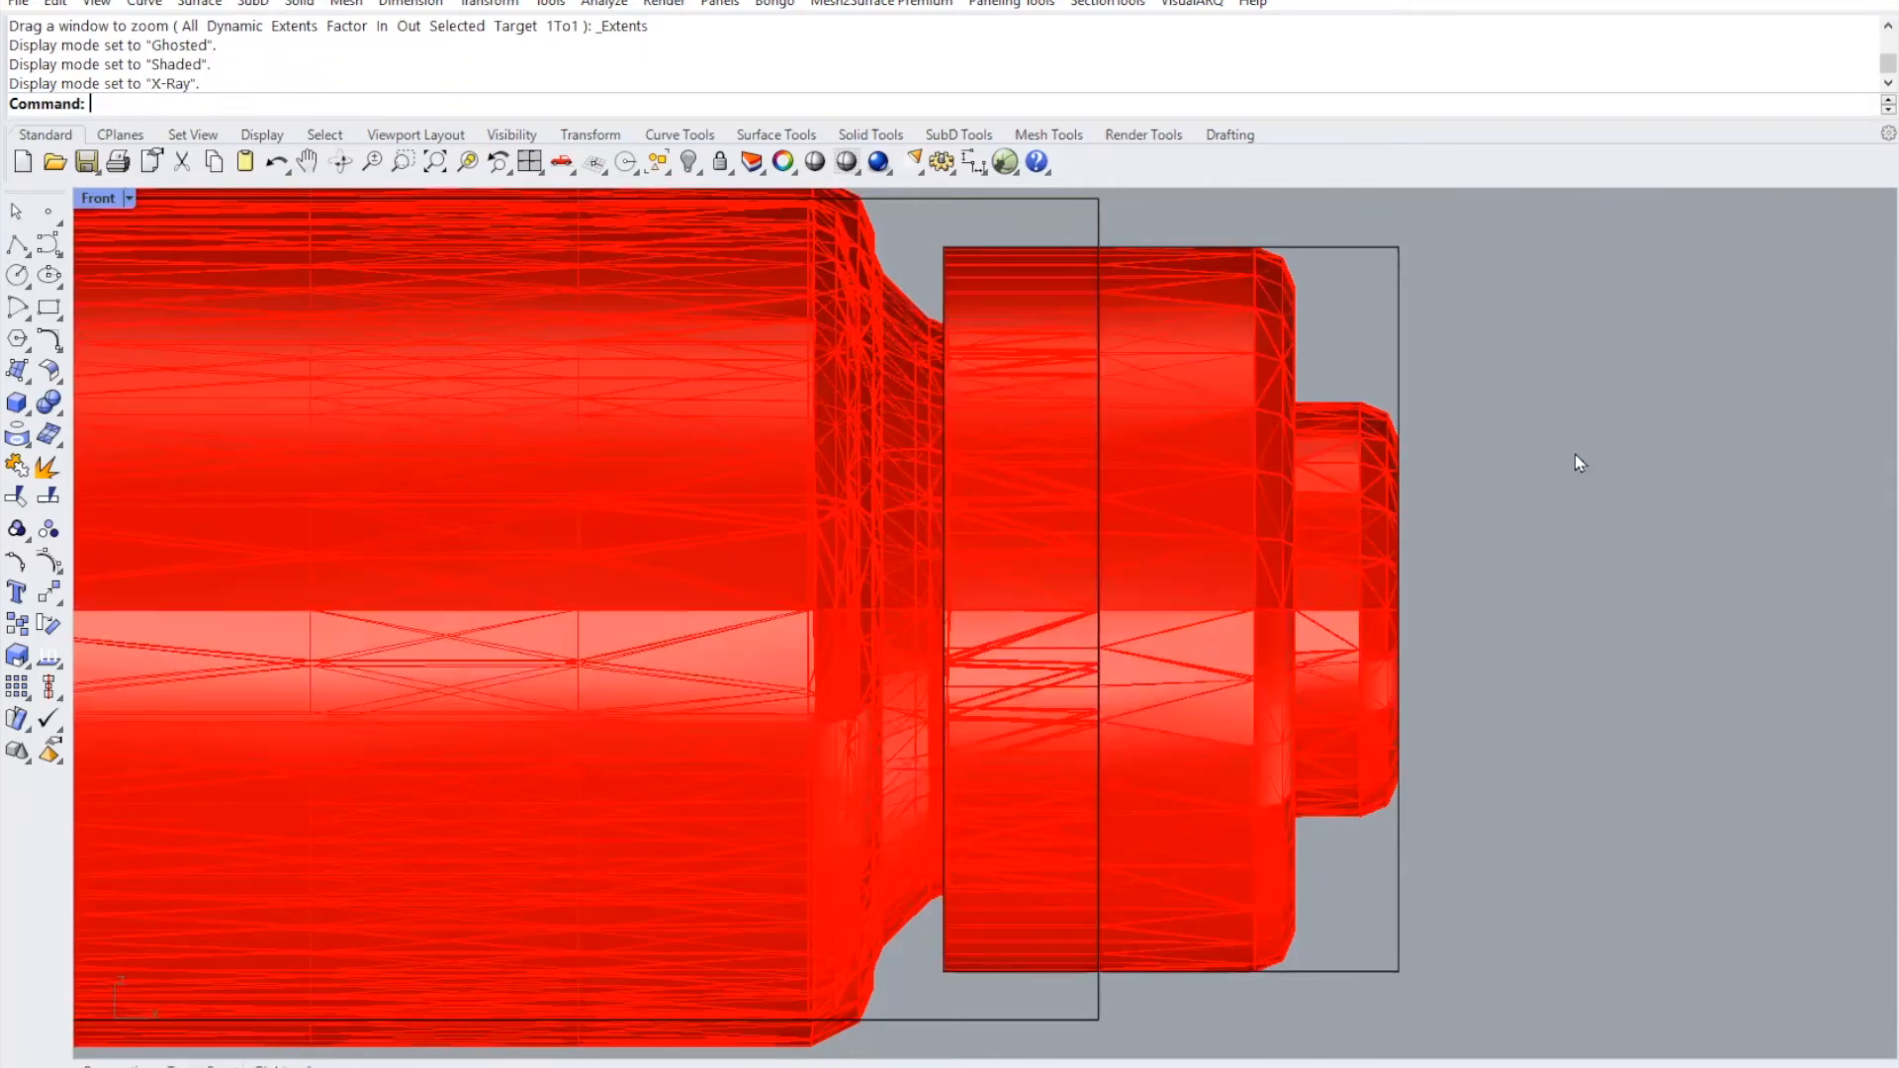
- Select the cap and the bottle body in turn to check whether each mesh is open or closed and how they overlap
{"action": "left_click", "coordinate": [1233, 557]}
{"action": "key", "text": "Escape"}
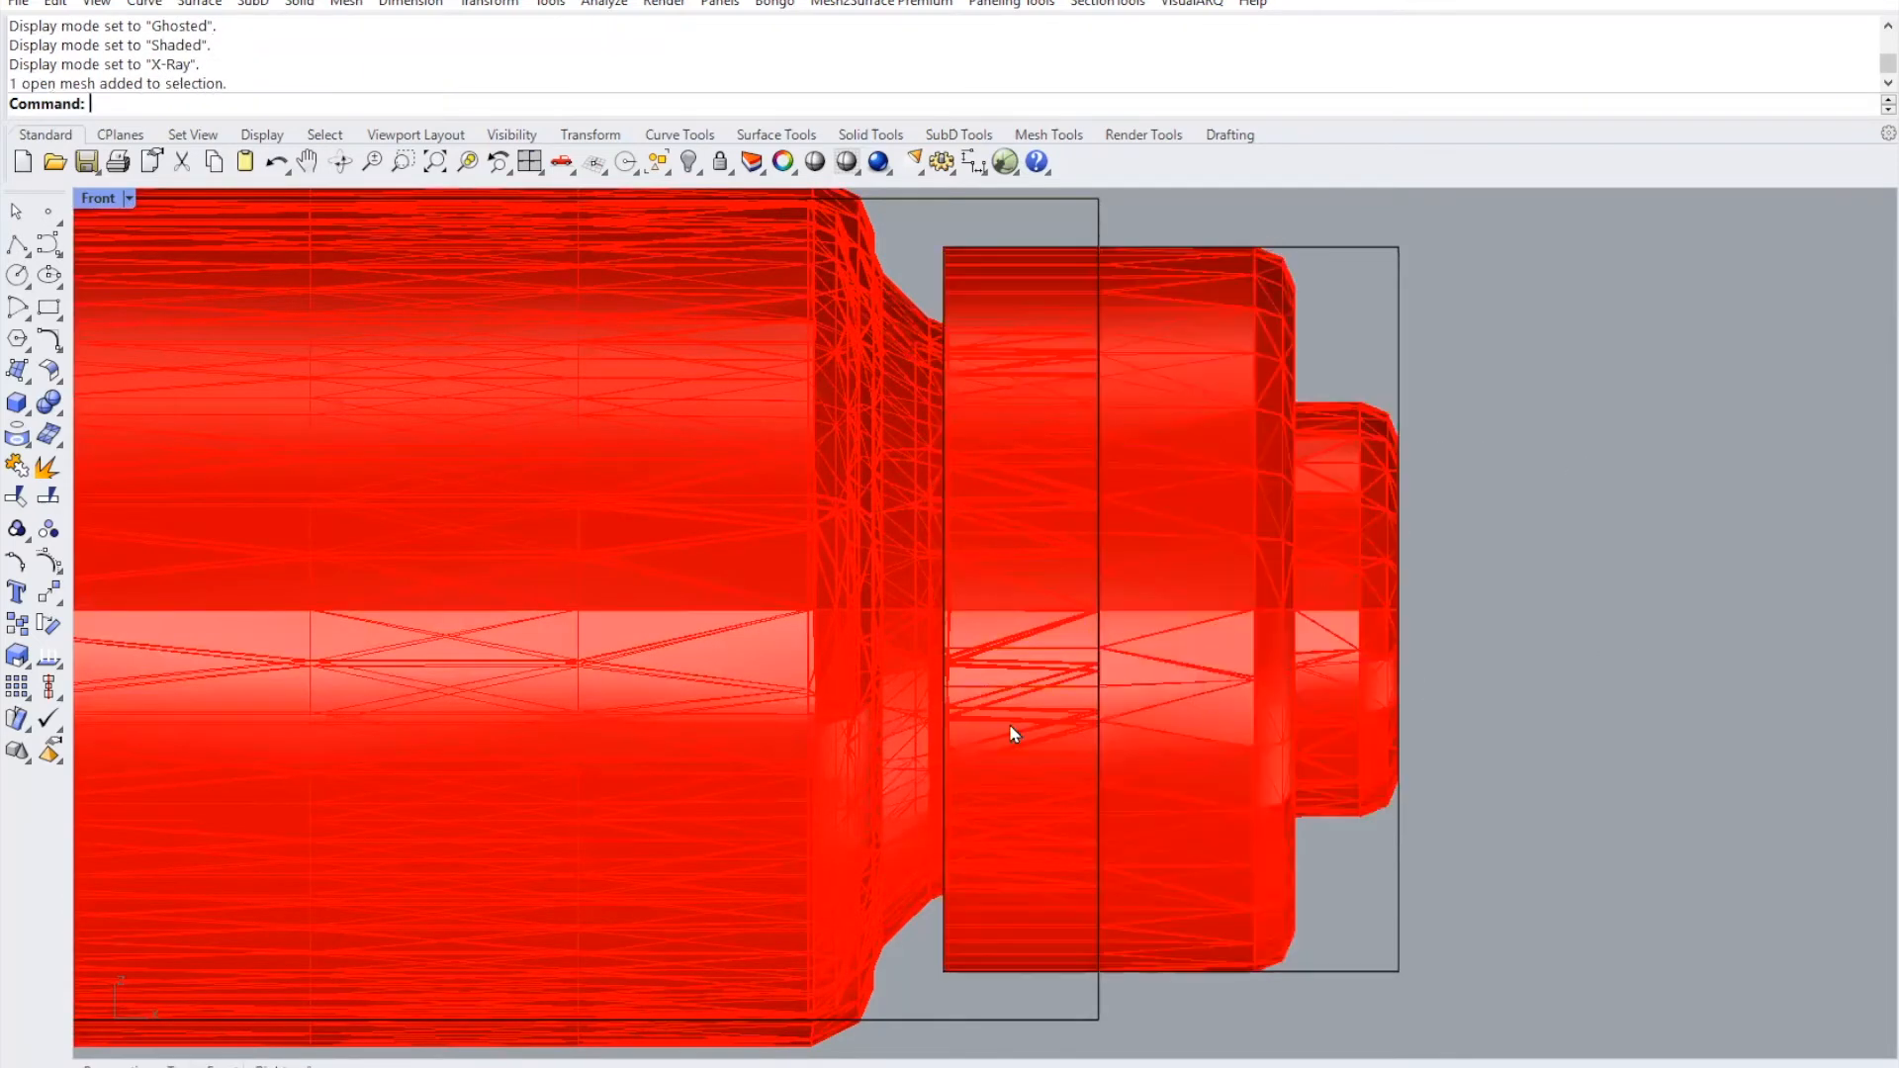
{"action": "left_click", "coordinate": [851, 660]}
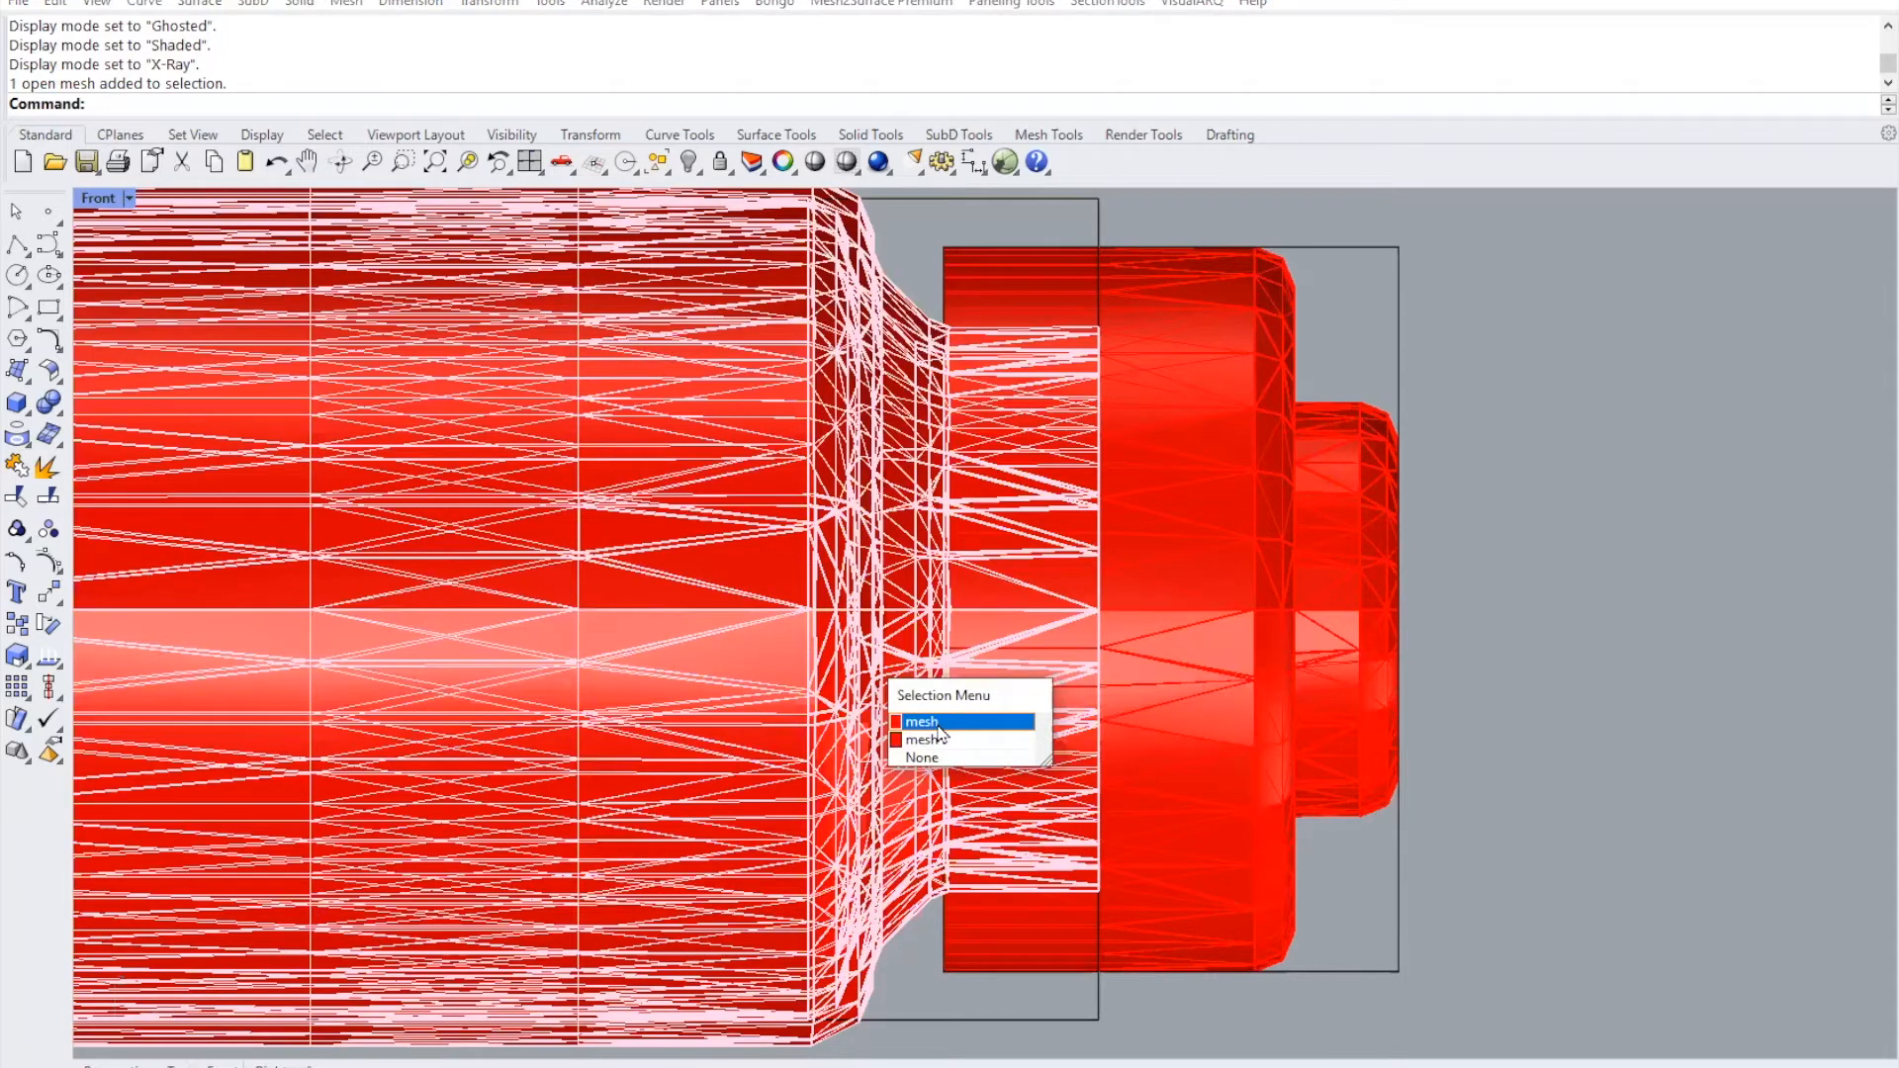
{"action": "left_click", "coordinate": [939, 725]}
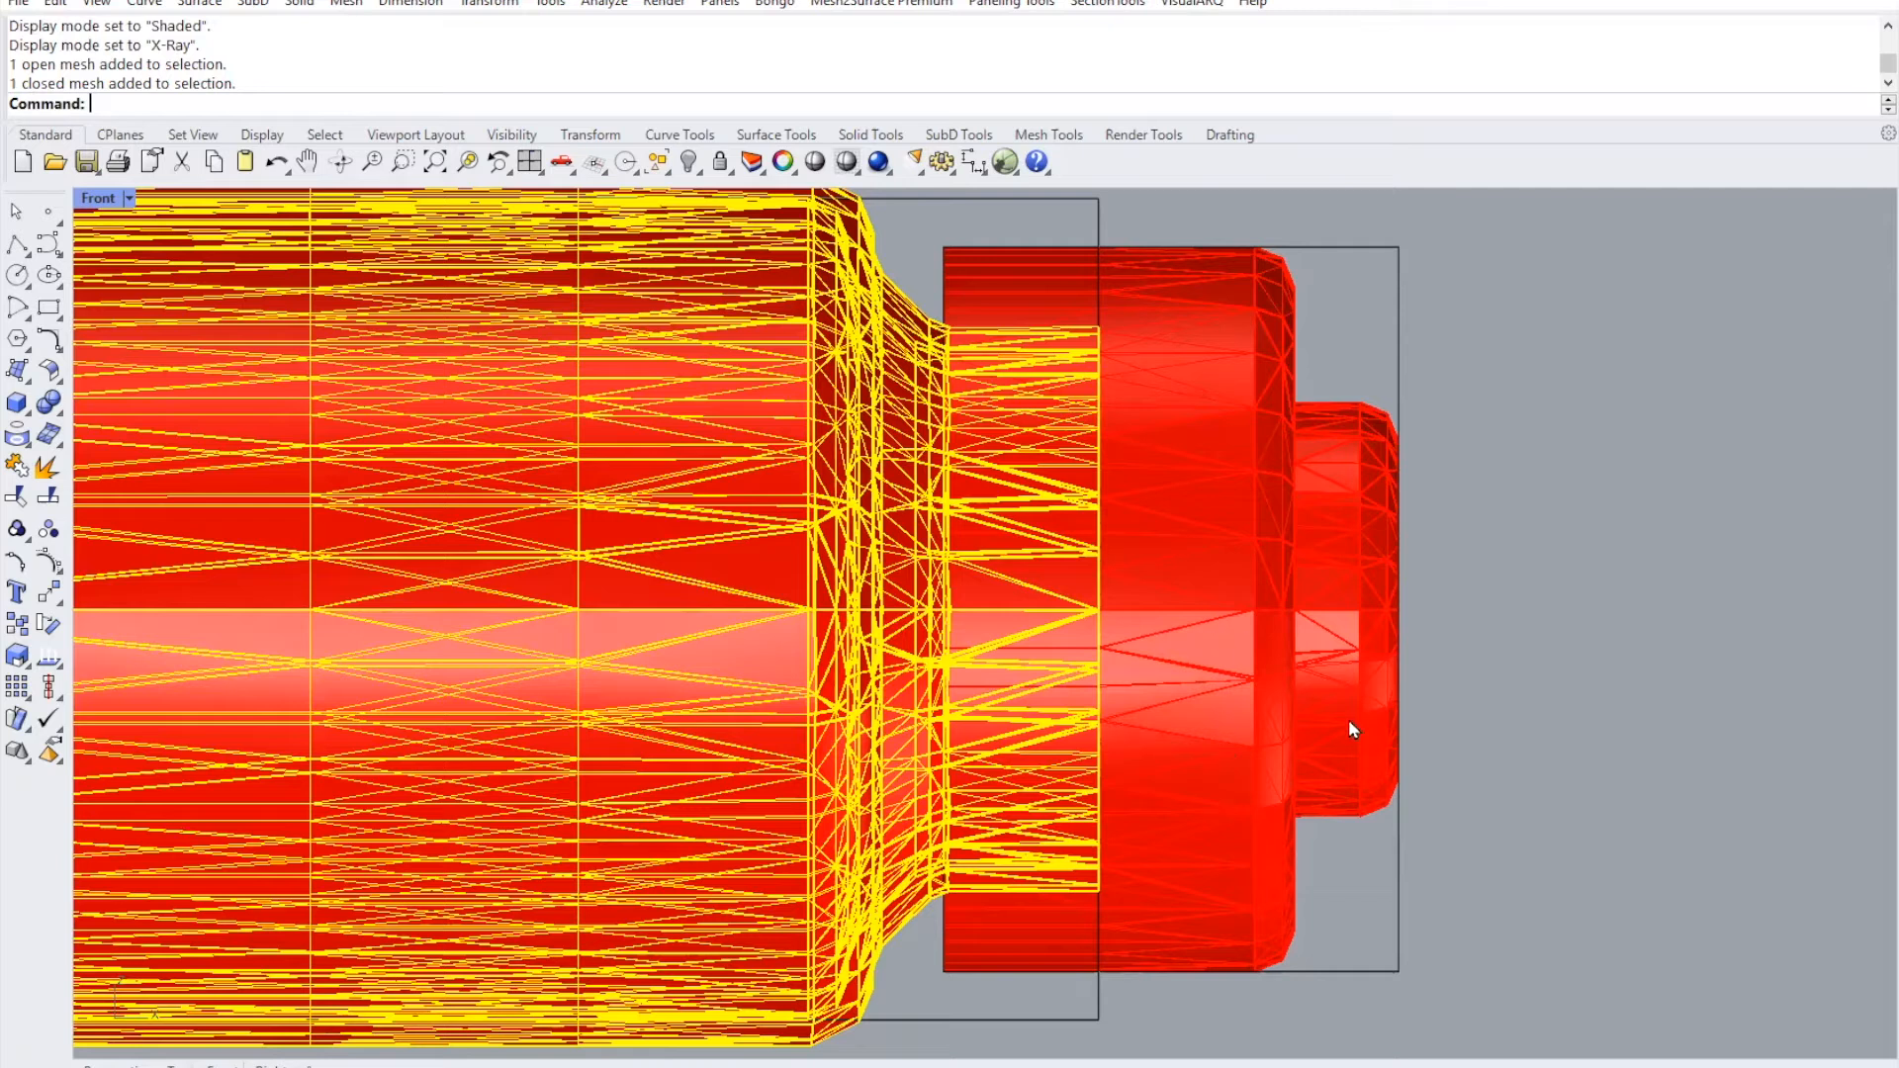
- Hide the bottle body and its bounding box in the Perspective view and examine the inside of the cap
{"action": "left_click", "coordinate": [116, 1066]}
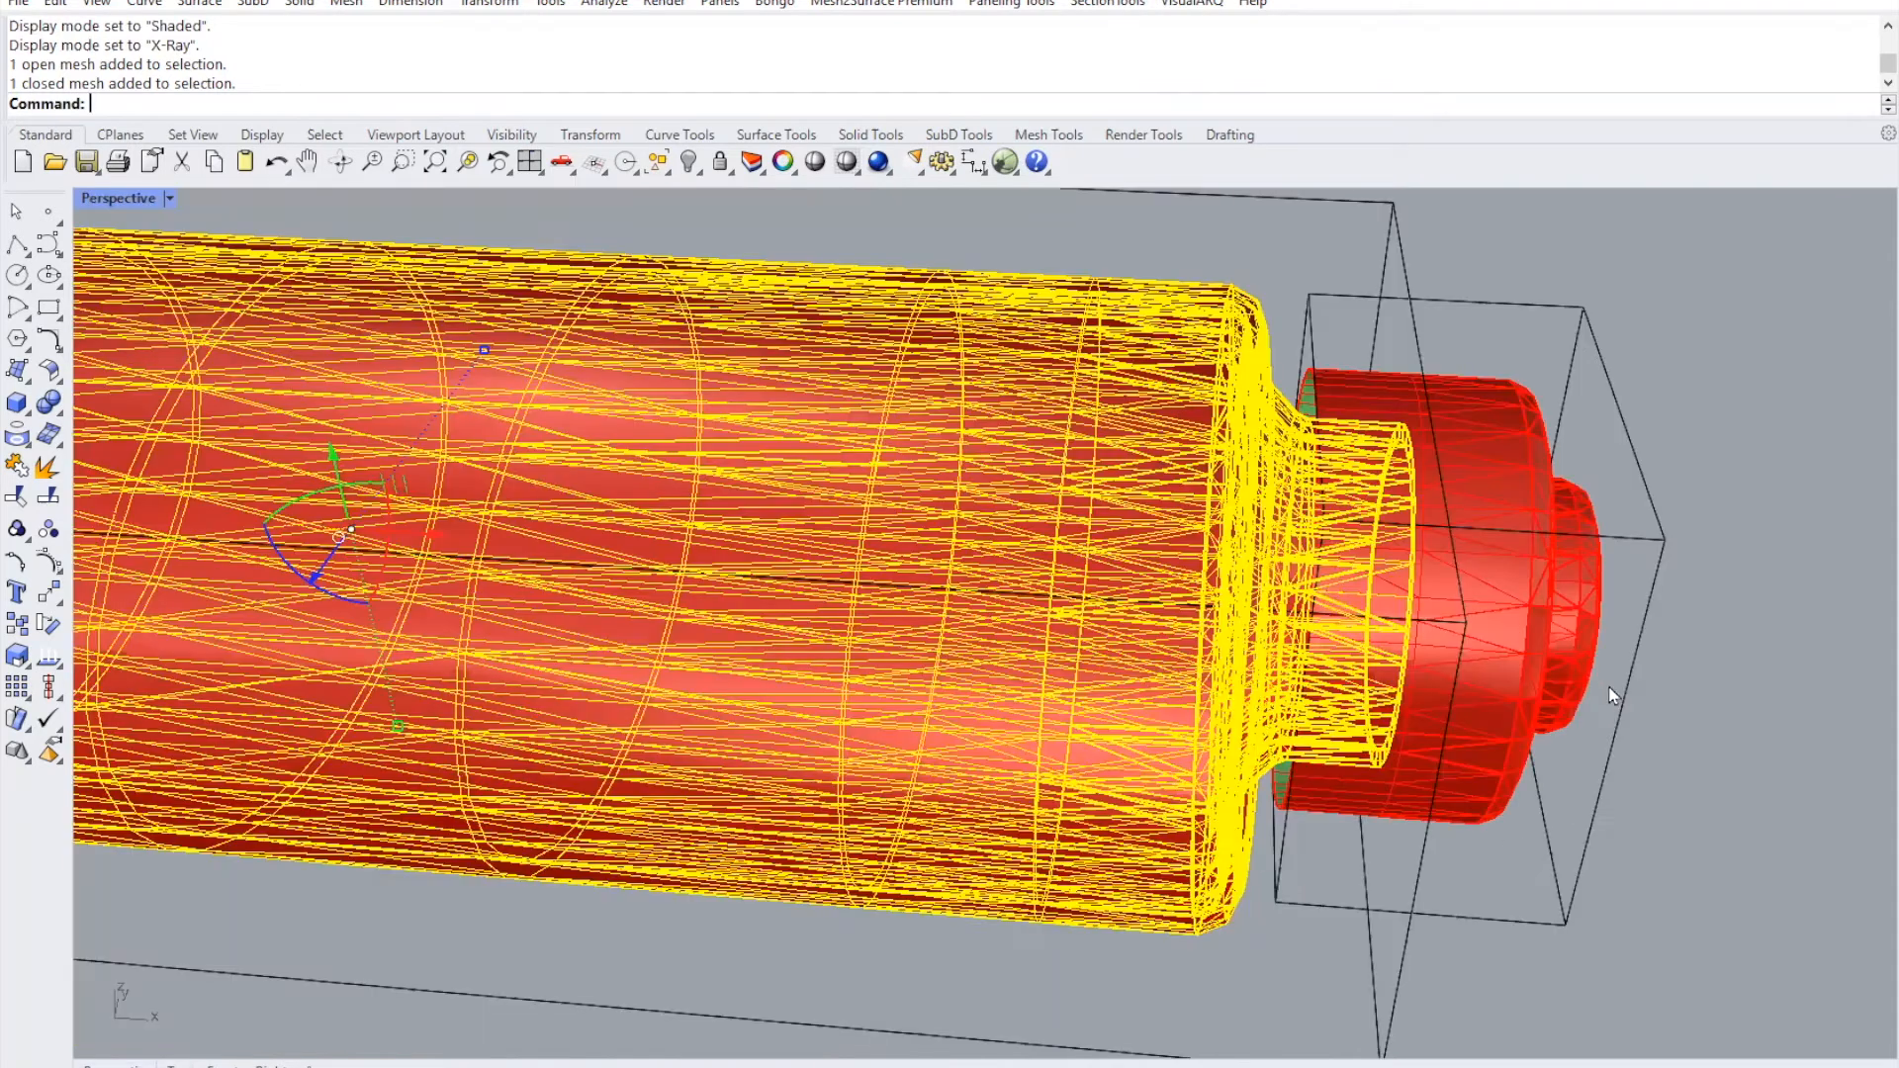
{"action": "left_click", "coordinate": [1610, 689]}
{"action": "right_click_drag", "start_coordinate": [1425, 828], "coordinate": [1496, 806]}
{"action": "scroll", "coordinate": [1742, 530], "scroll_direction": "up", "scroll_amount": 5}
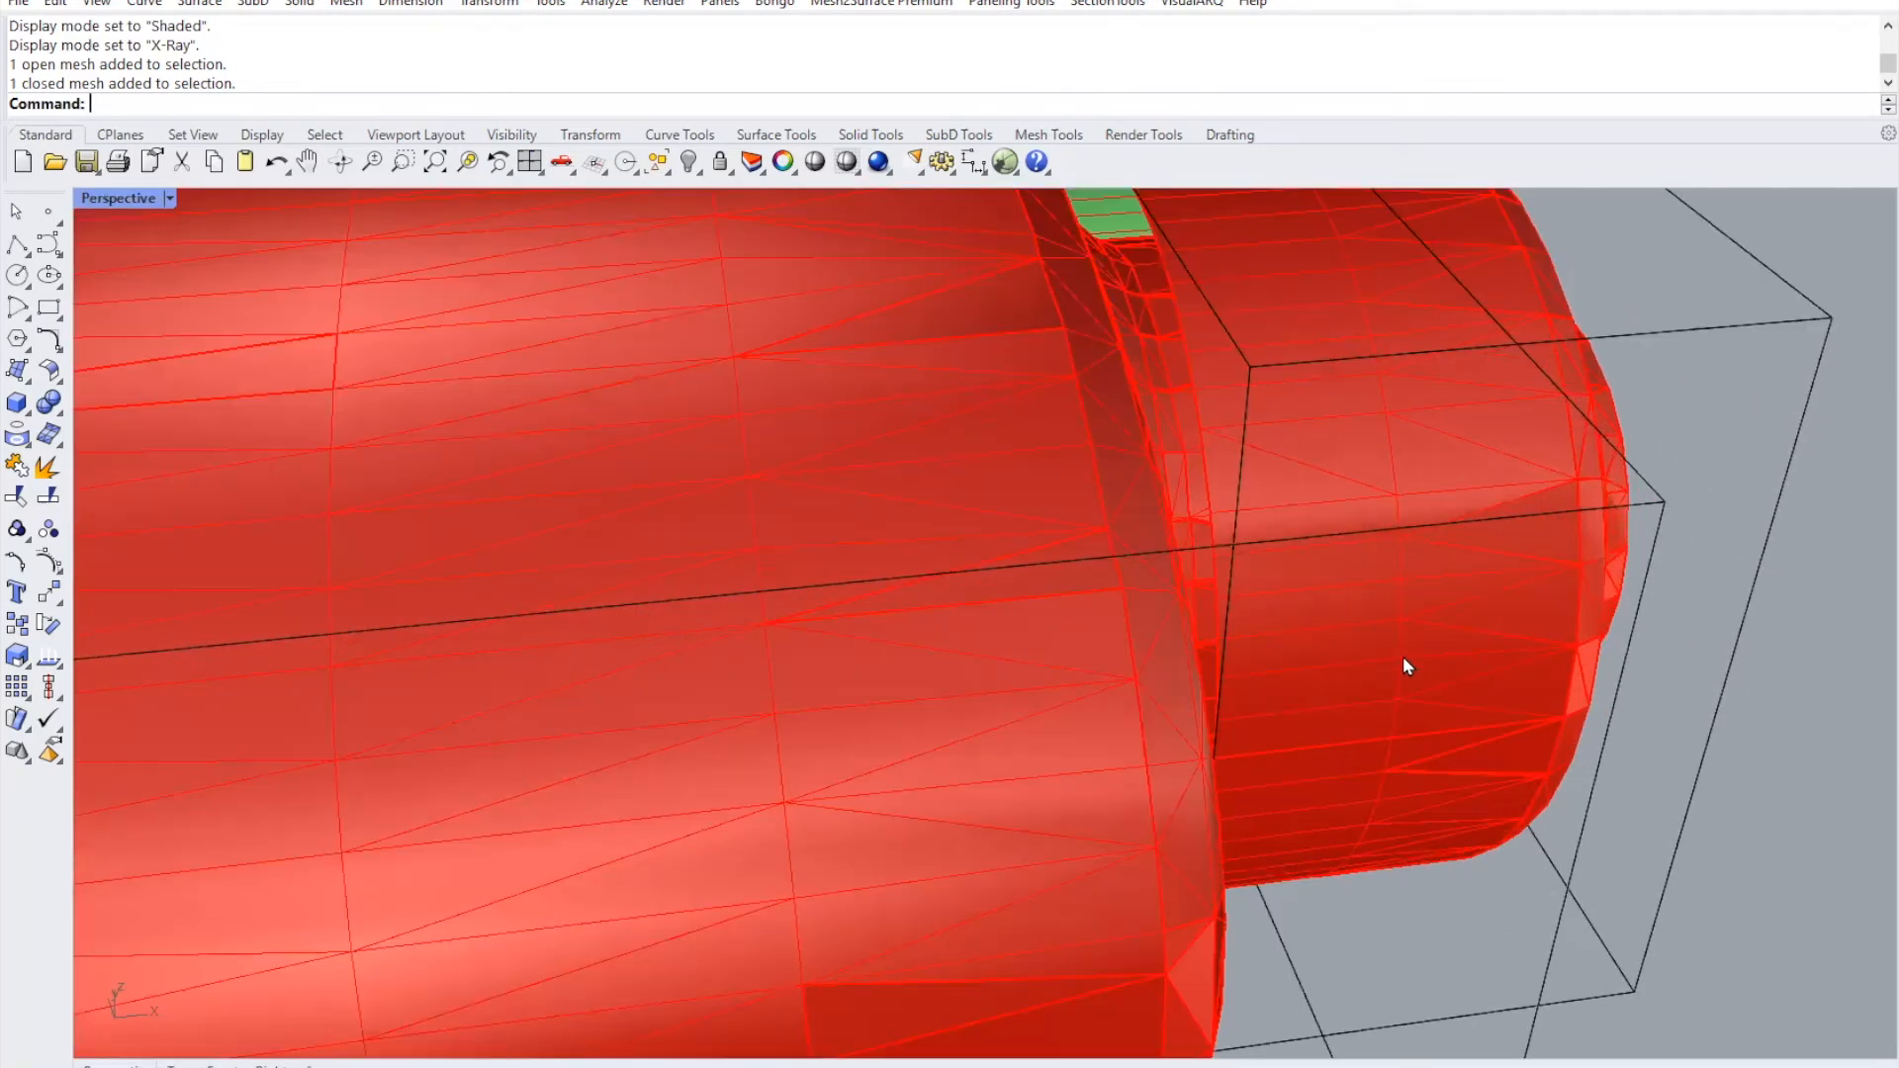
{"action": "scroll", "coordinate": [1185, 681], "scroll_direction": "down", "scroll_amount": 5}
{"action": "left_click_drag", "start_coordinate": [827, 208], "coordinate": [544, 727]}
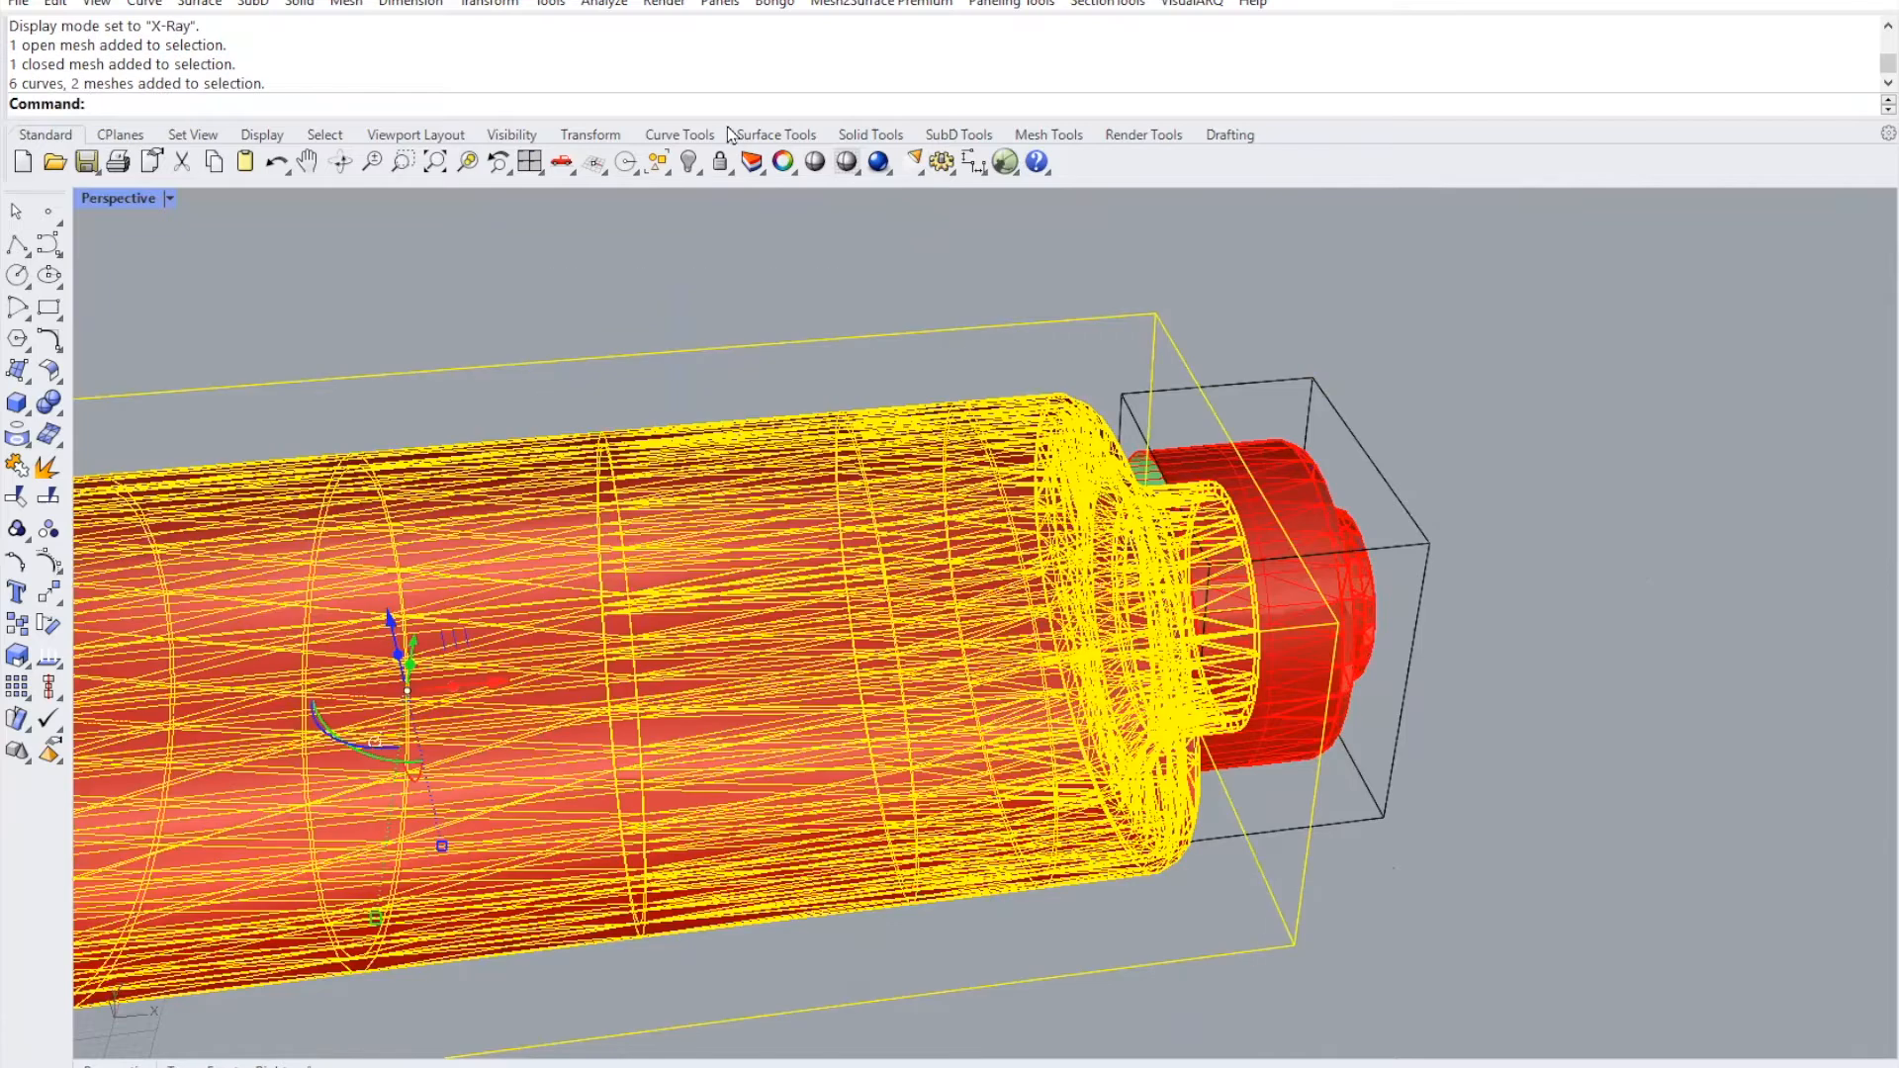
{"action": "left_click", "coordinate": [689, 161]}
{"action": "right_click_drag", "start_coordinate": [1517, 726], "coordinate": [1694, 668]}
{"action": "scroll", "coordinate": [1694, 669], "scroll_direction": "up", "scroll_amount": 5}
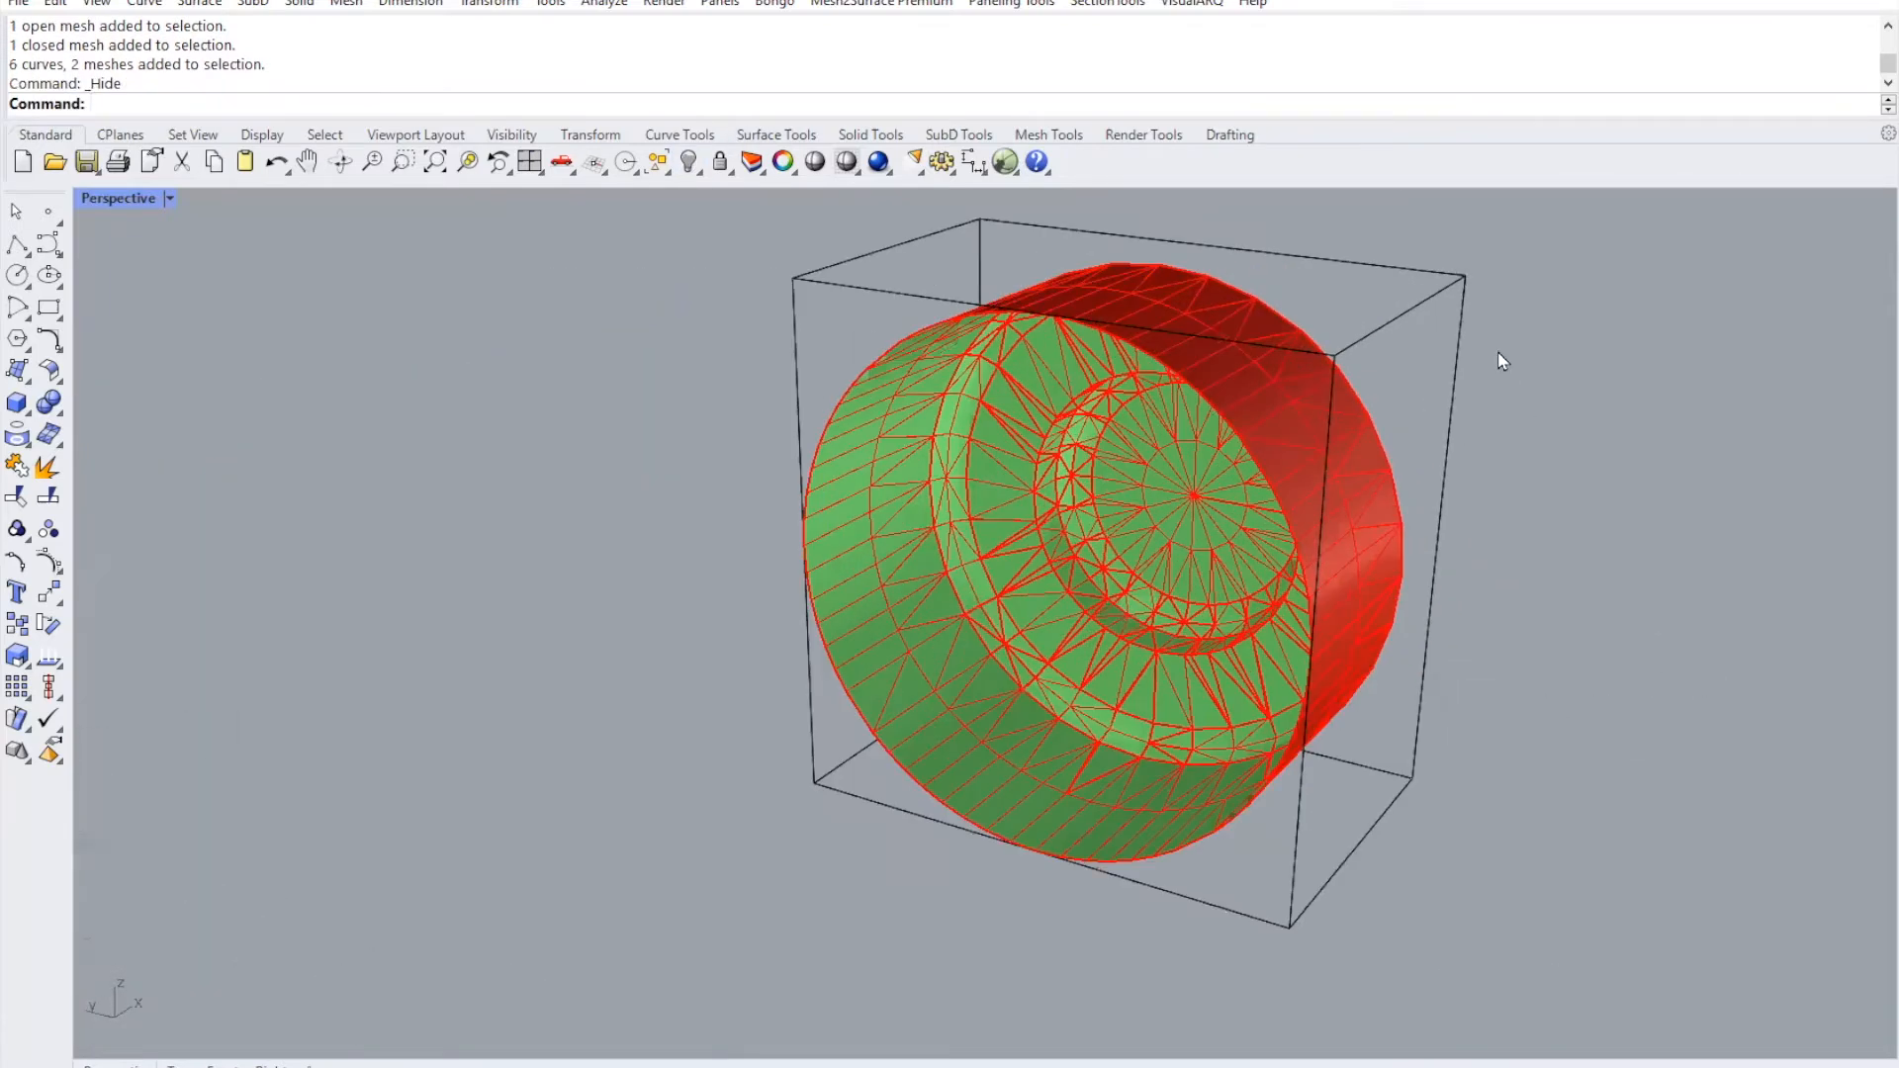
{"action": "right_click_drag", "start_coordinate": [1289, 572], "coordinate": [1074, 670]}
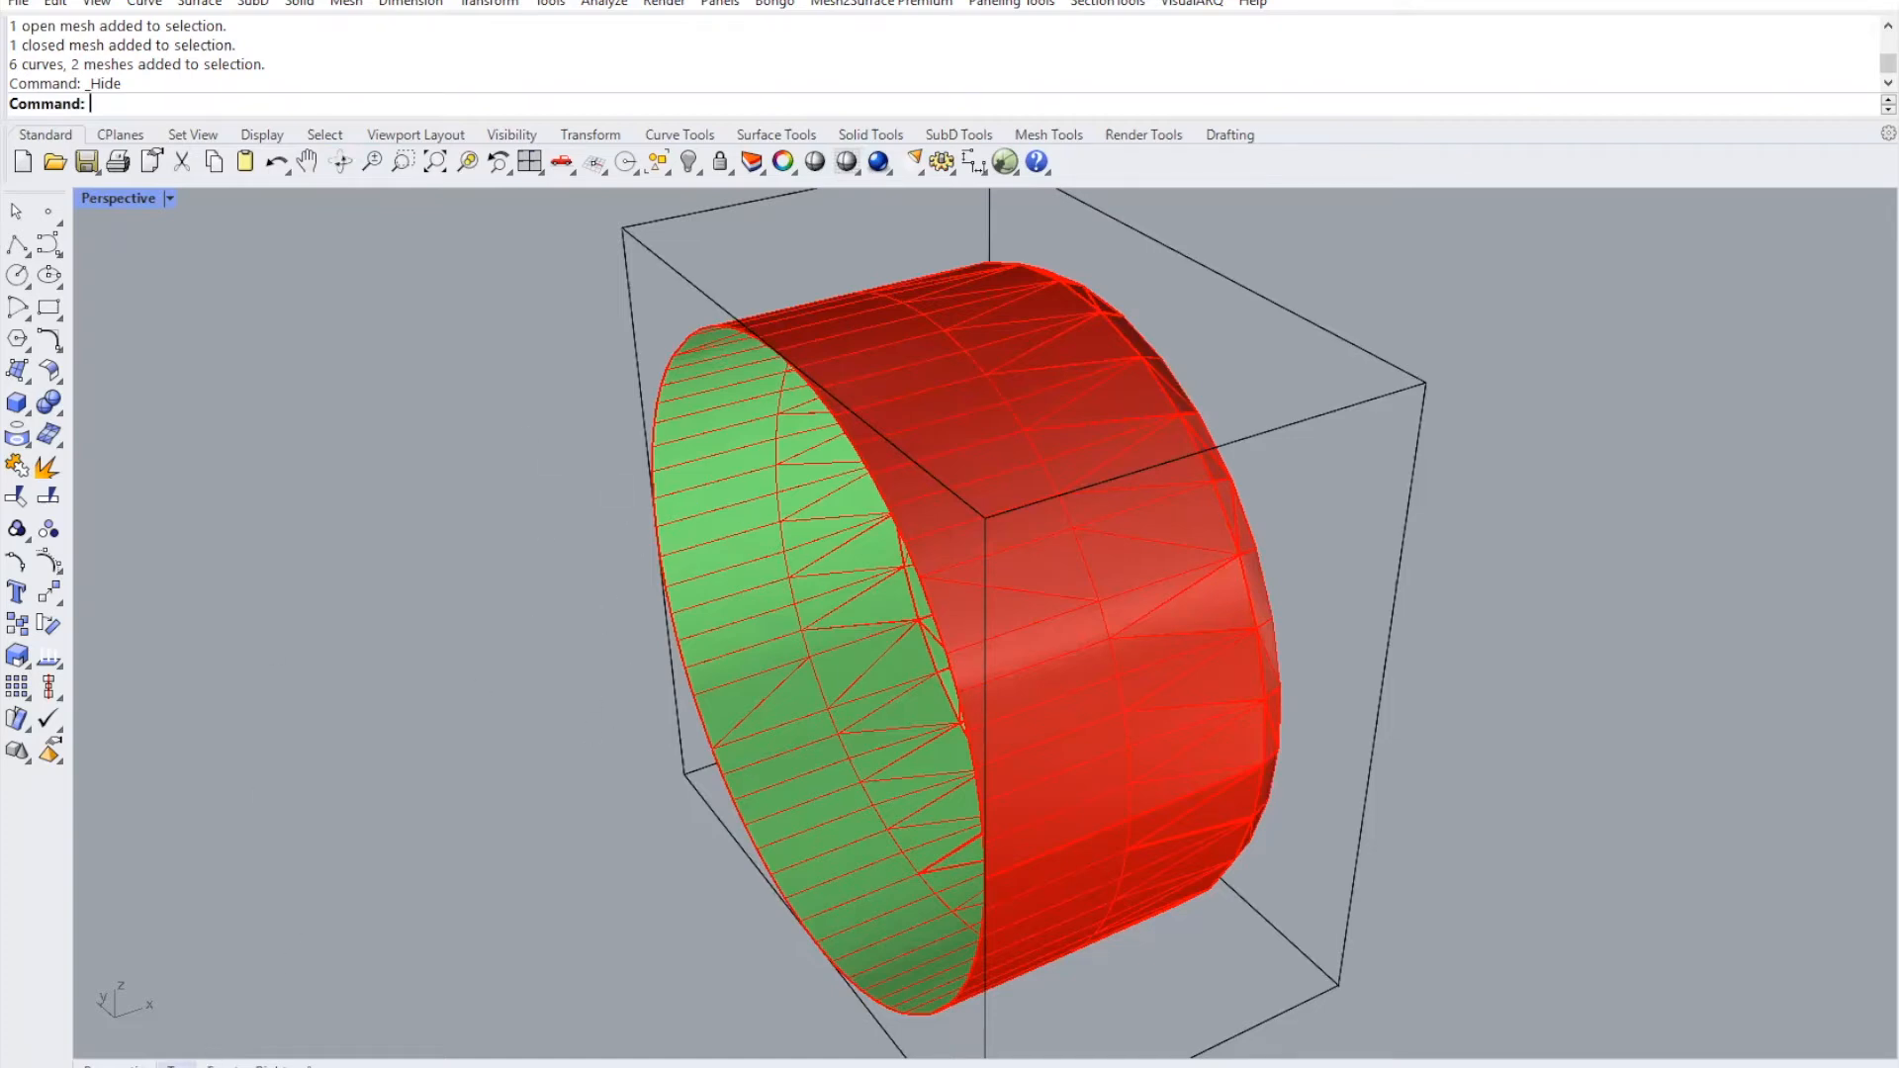
- Show all hidden objects in the Top view and select the bottle body to check its mesh, then deselect it
{"action": "left_click", "coordinate": [176, 1065]}
{"action": "key", "text": "ctrl+alt+h"}
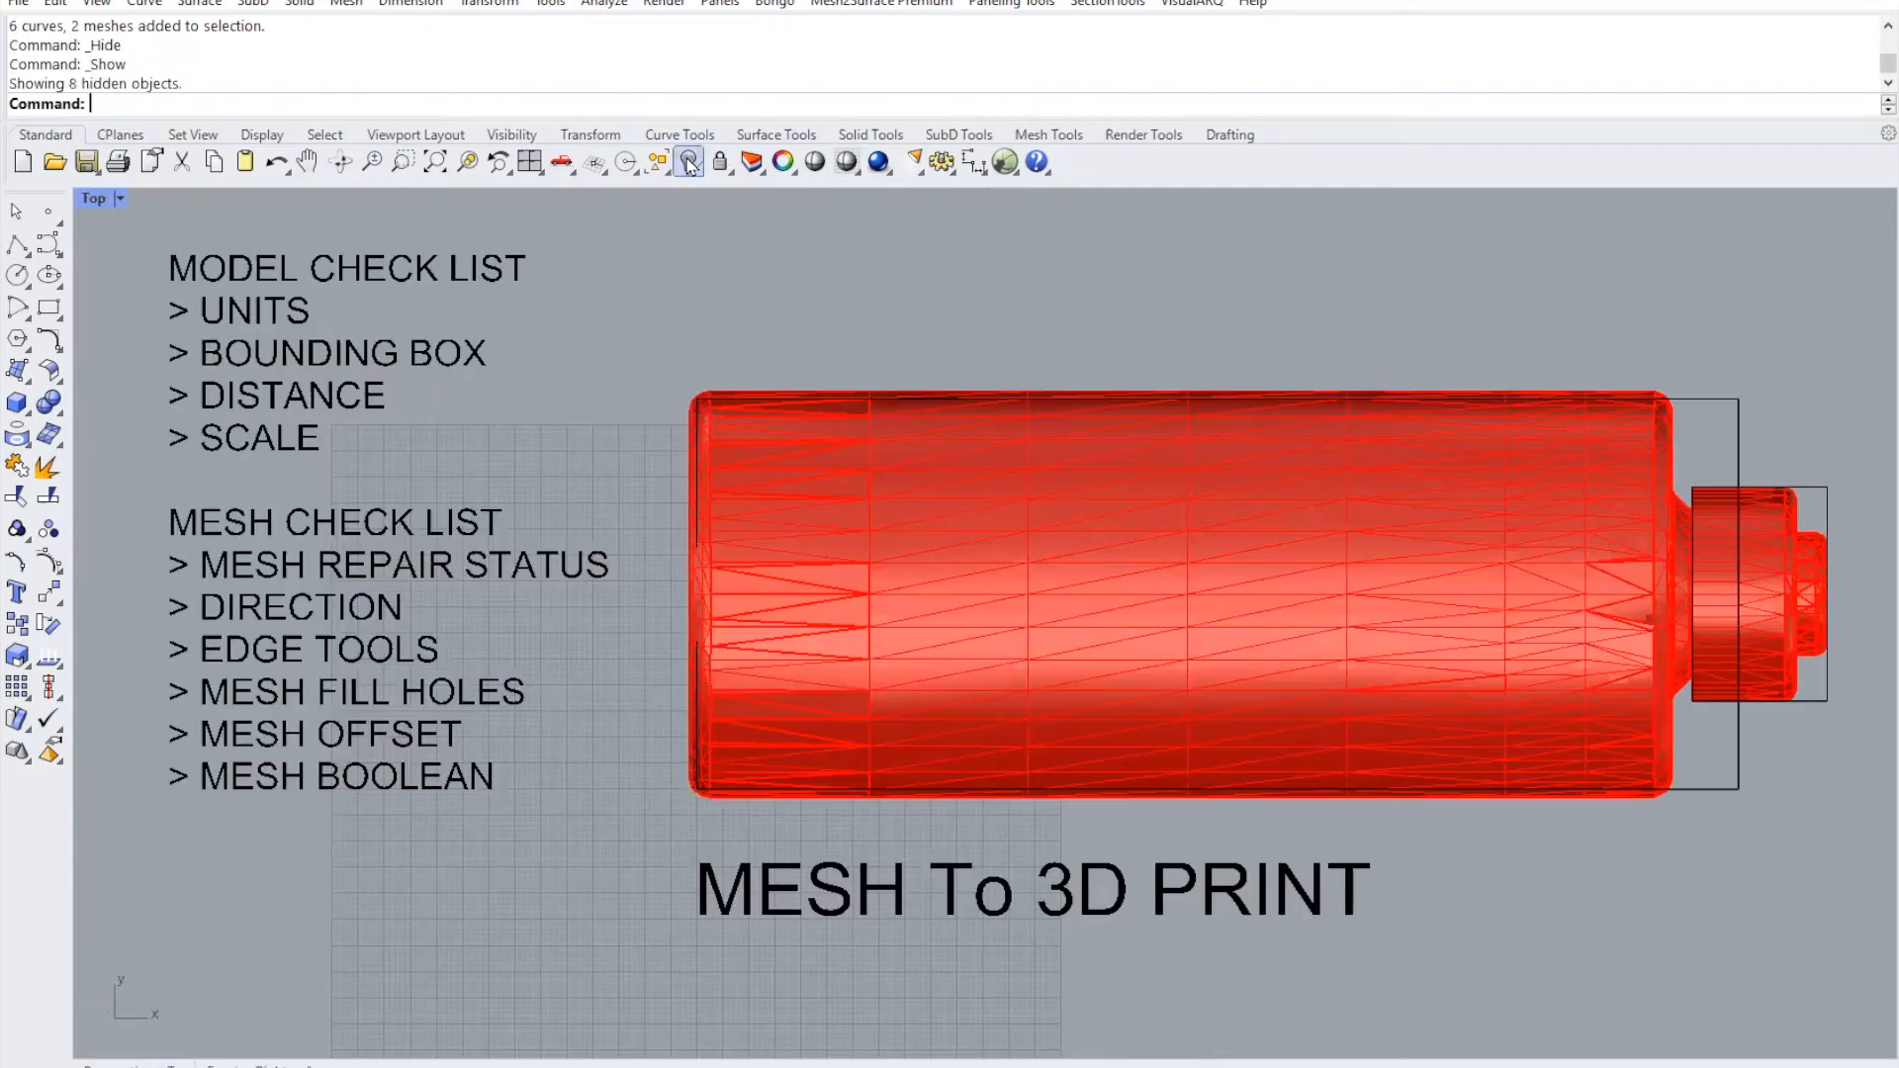
{"action": "right_click_drag", "start_coordinate": [1132, 450], "coordinate": [905, 424]}
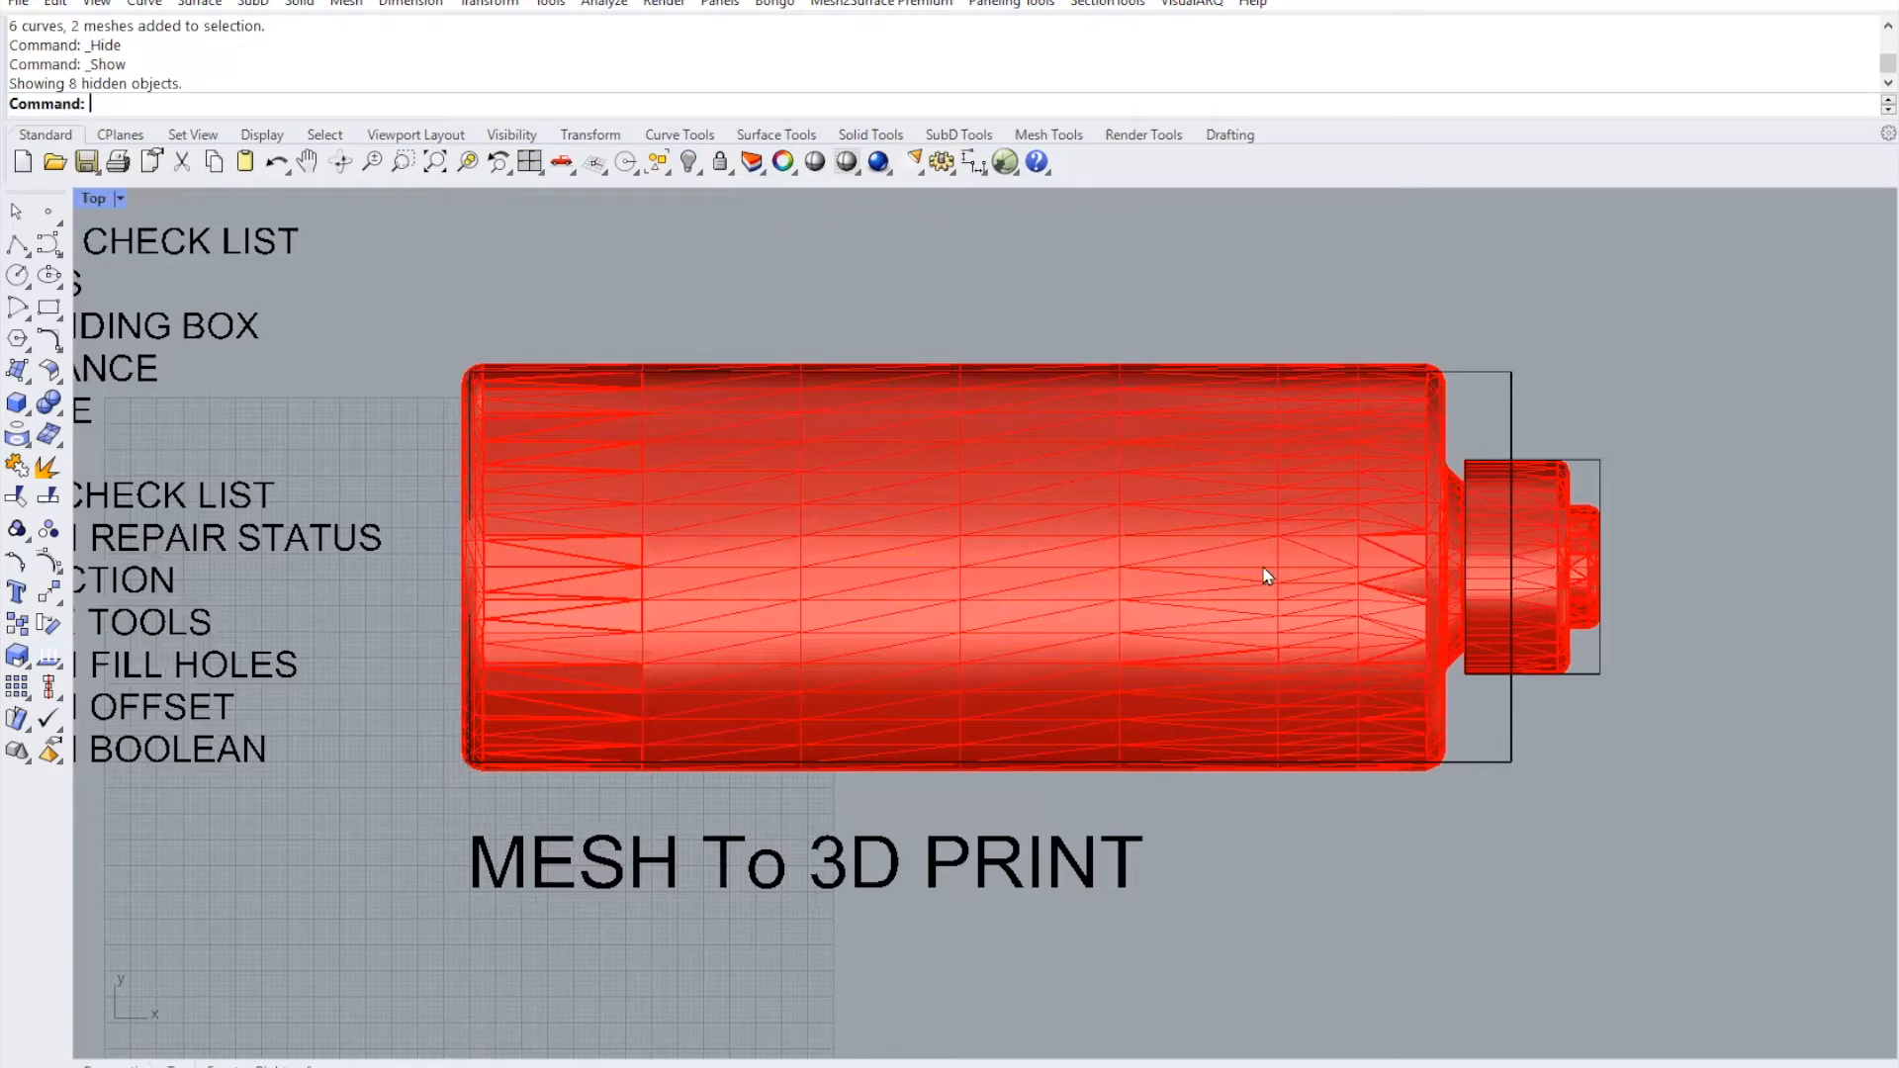
{"action": "left_click", "coordinate": [1265, 578]}
{"action": "scroll", "coordinate": [1504, 569], "scroll_direction": "up", "scroll_amount": 4}
{"action": "scroll", "coordinate": [1173, 625], "scroll_direction": "down", "scroll_amount": 4}
{"action": "right_click_drag", "start_coordinate": [1234, 642], "coordinate": [1301, 634]}
{"action": "left_click", "coordinate": [1664, 672]}
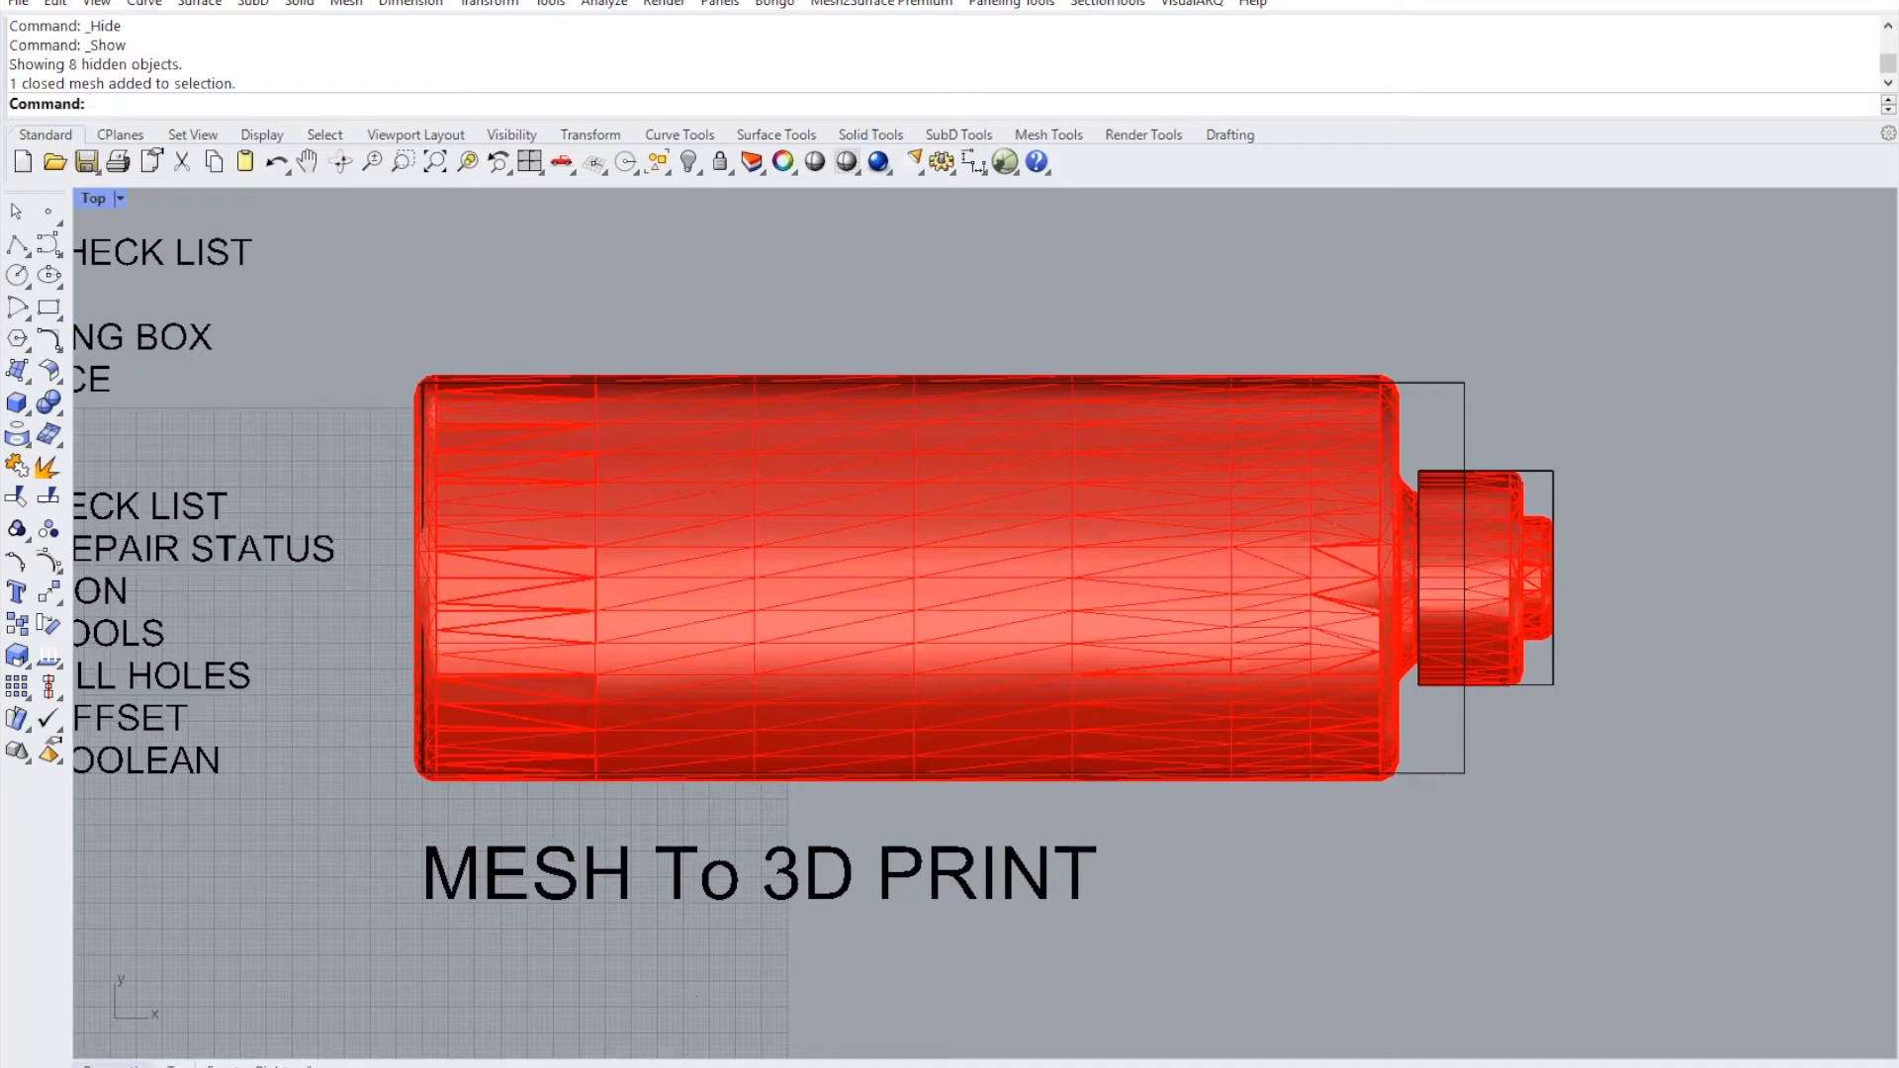
- Hide the cap and its bounding box in the Perspective view to expose the rim of the bottle neck
{"action": "left_click", "coordinate": [114, 1065]}
{"action": "scroll", "coordinate": [1335, 764], "scroll_direction": "up", "scroll_amount": 5}
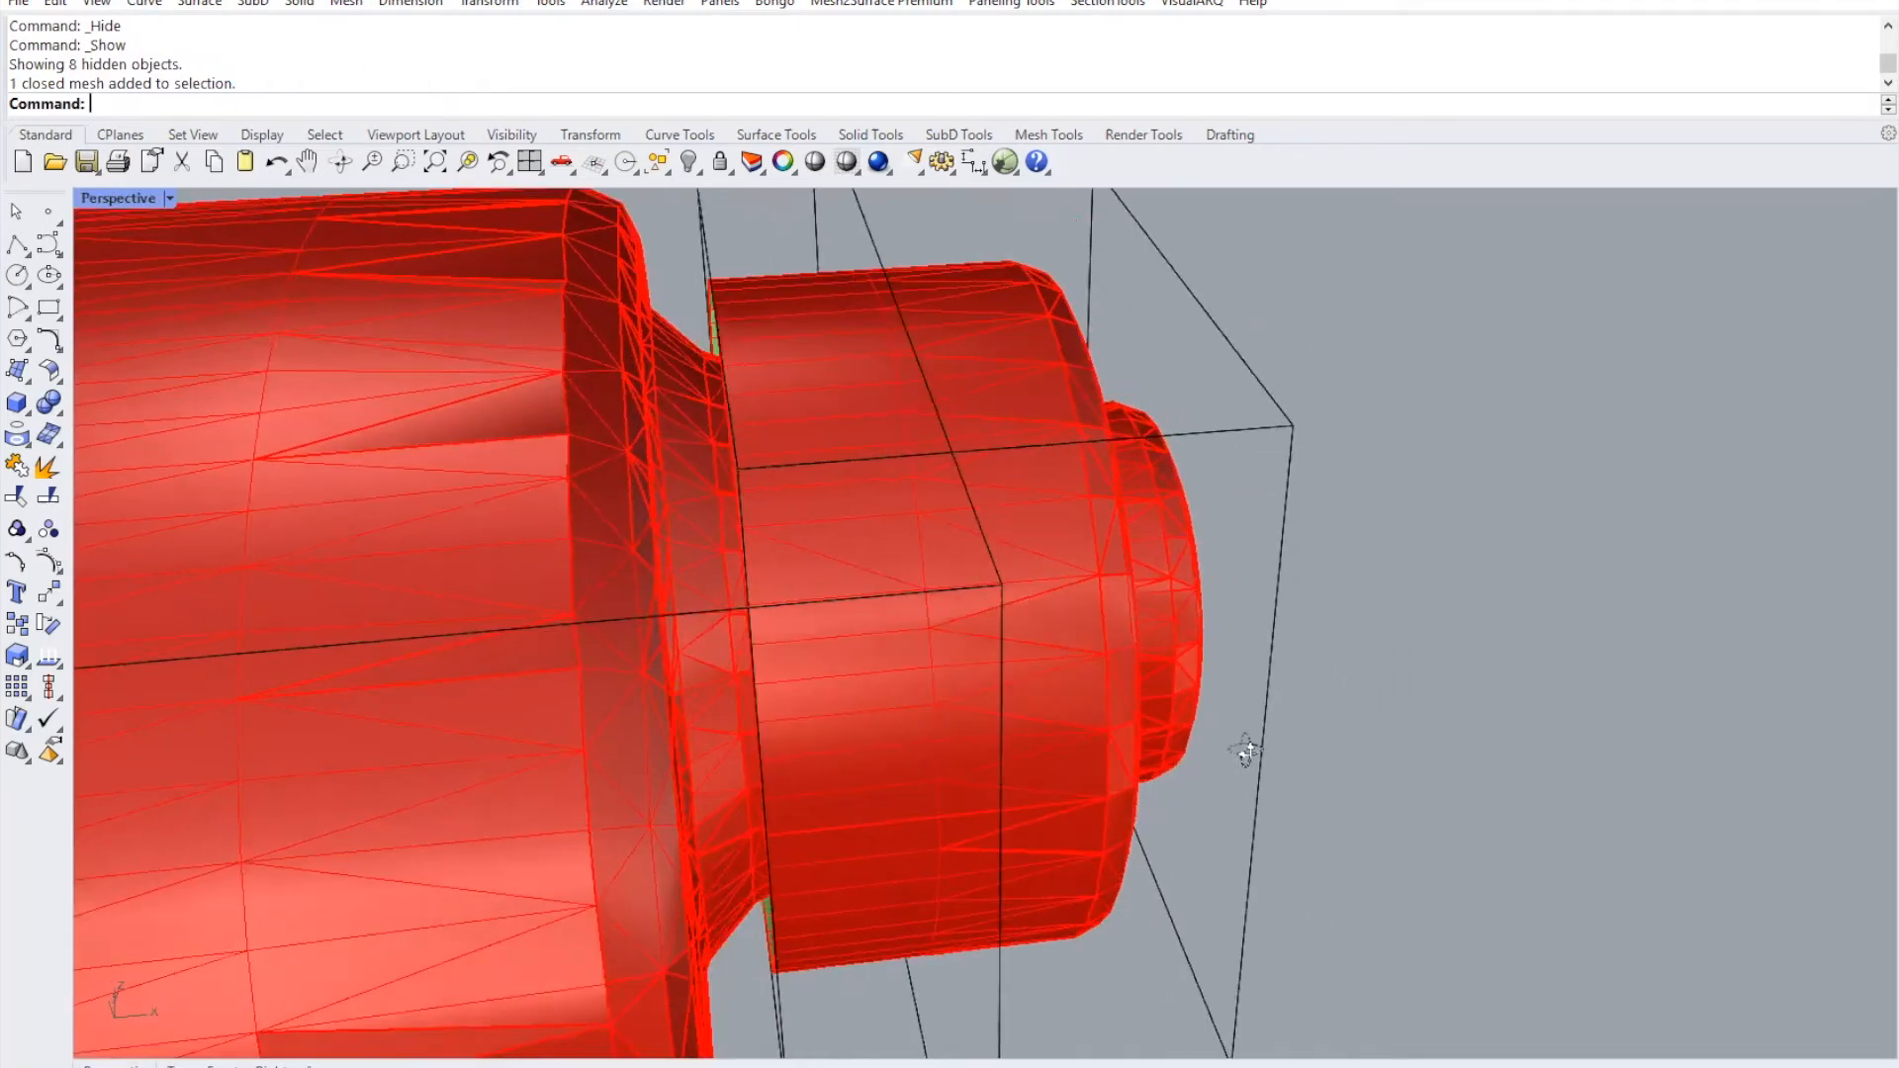
{"action": "left_click", "coordinate": [1108, 610]}
{"action": "left_click", "coordinate": [688, 162]}
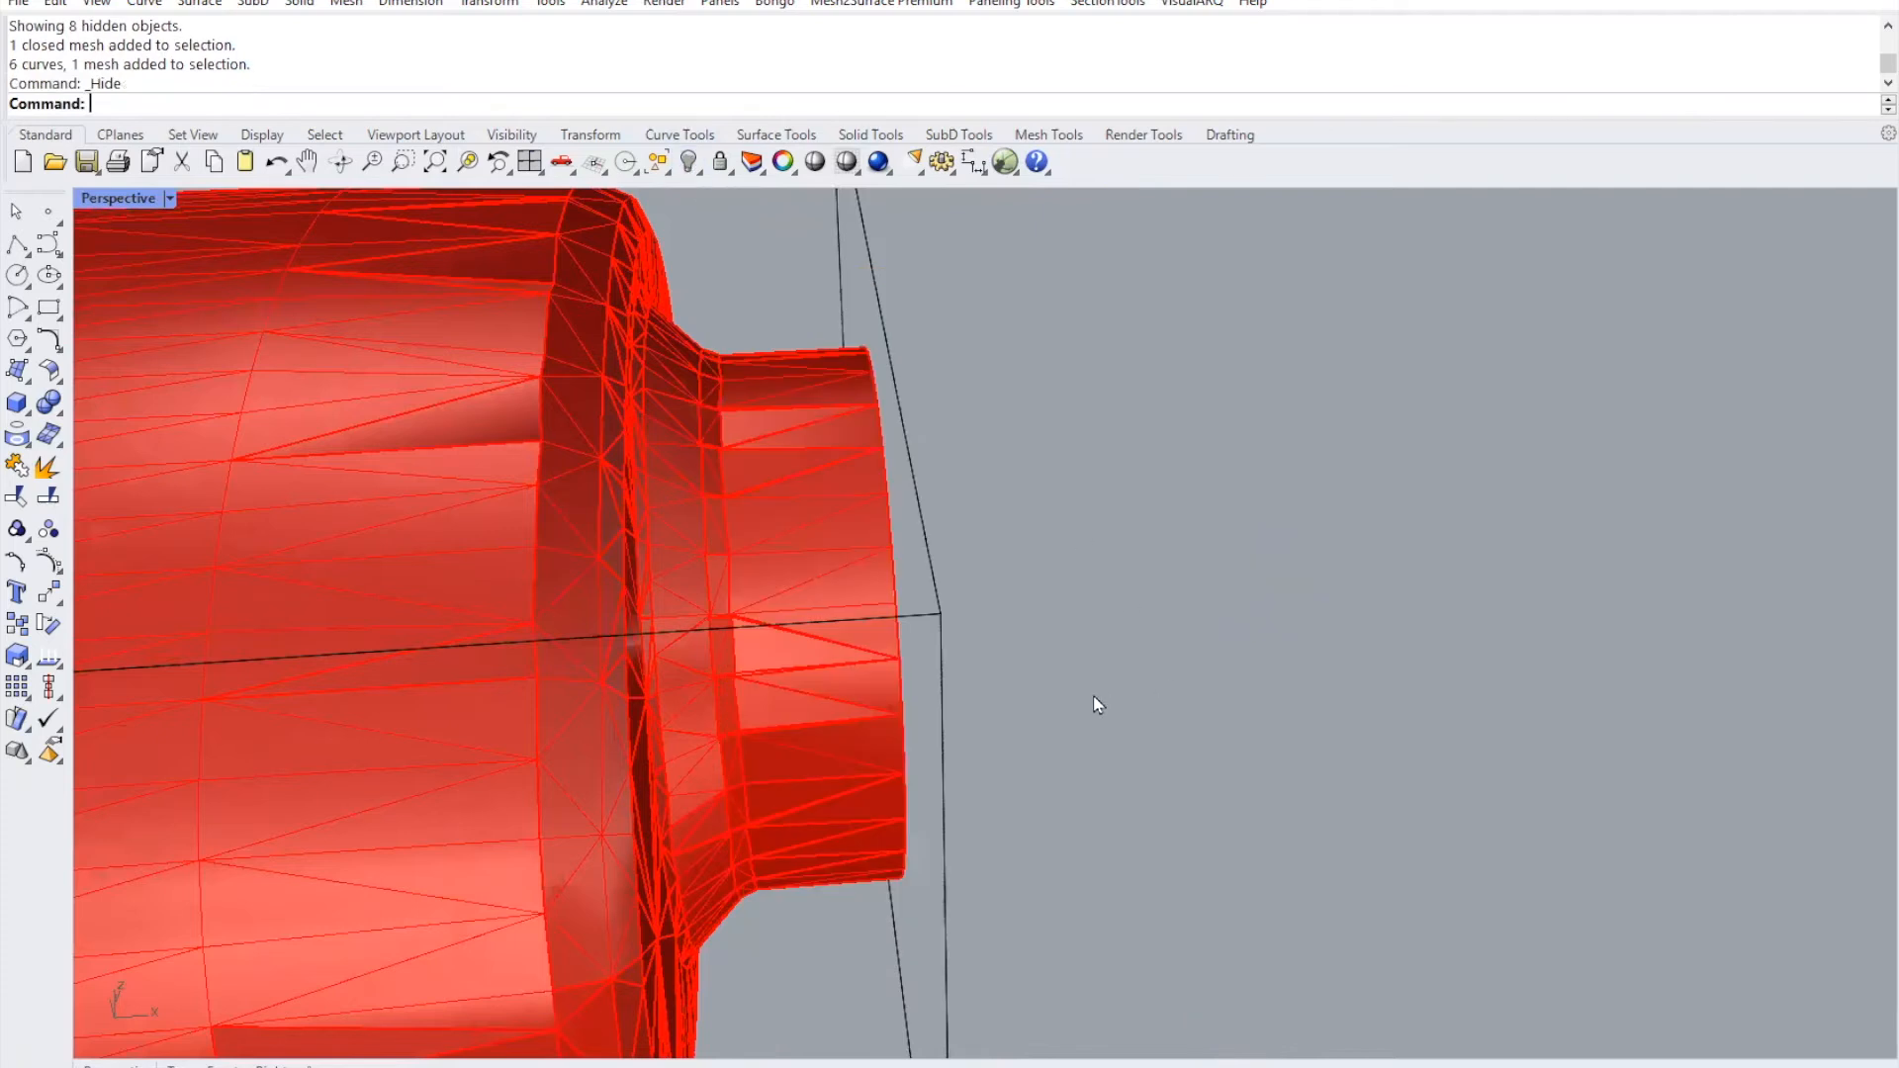
{"action": "right_click_drag", "start_coordinate": [1094, 699], "coordinate": [926, 705]}
{"action": "scroll", "coordinate": [620, 384], "scroll_direction": "up", "scroll_amount": 4}
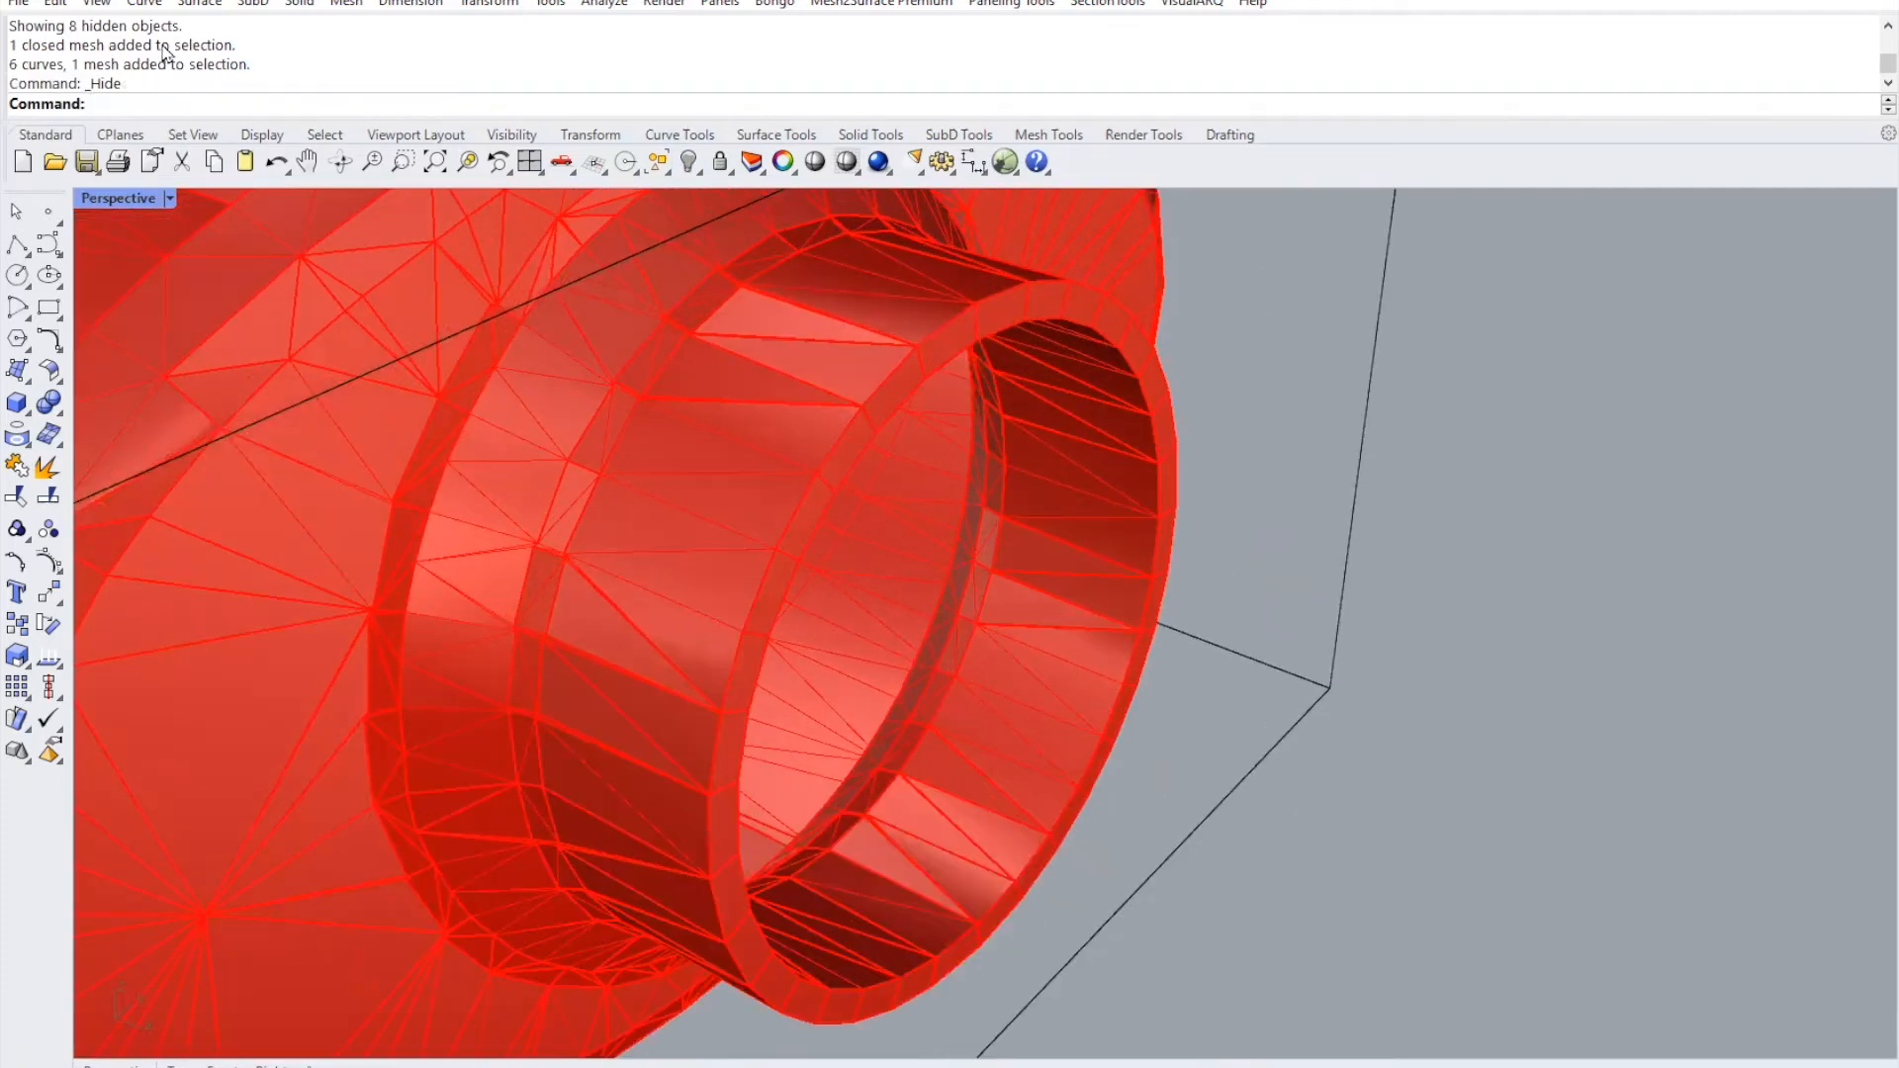
- Duplicate the mesh edges around the rim of the bottle neck with Duplicate Edge
{"action": "left_click", "coordinate": [145, 5]}
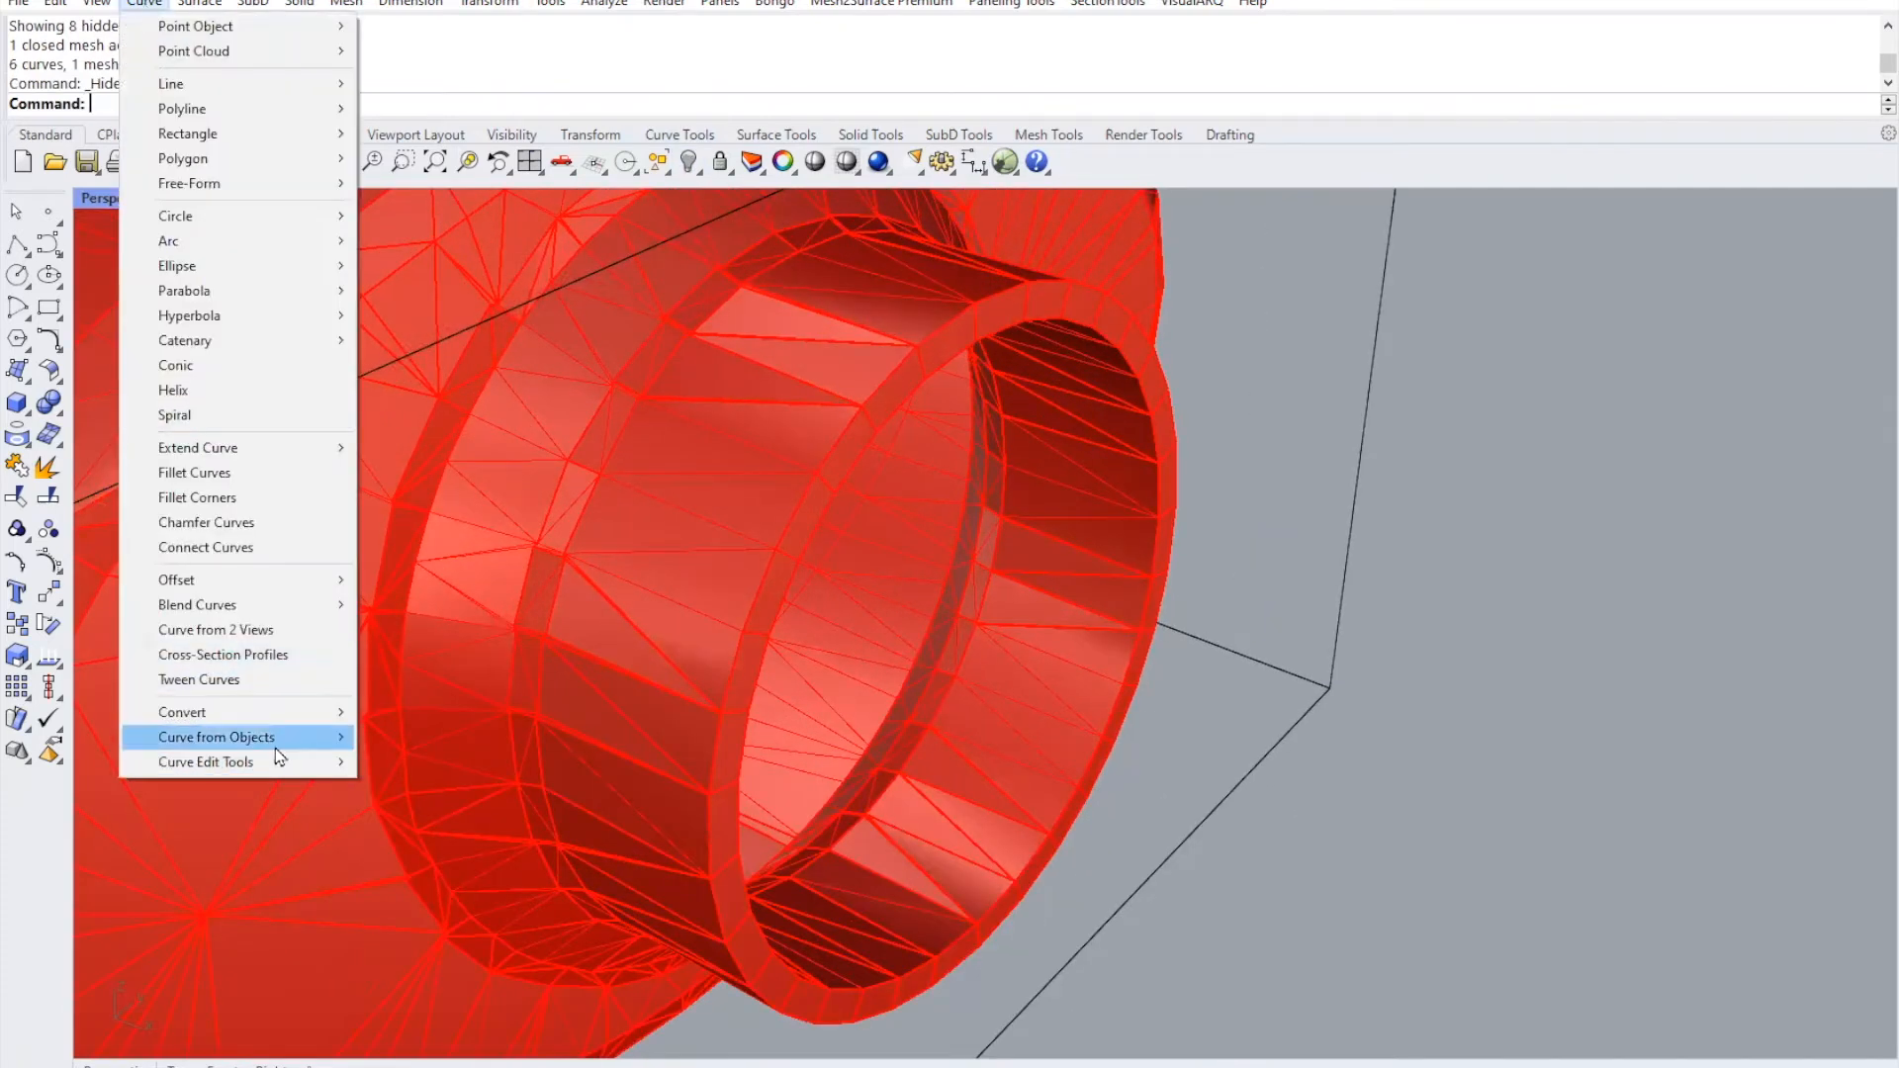
{"action": "mouse_move", "coordinate": [278, 749]}
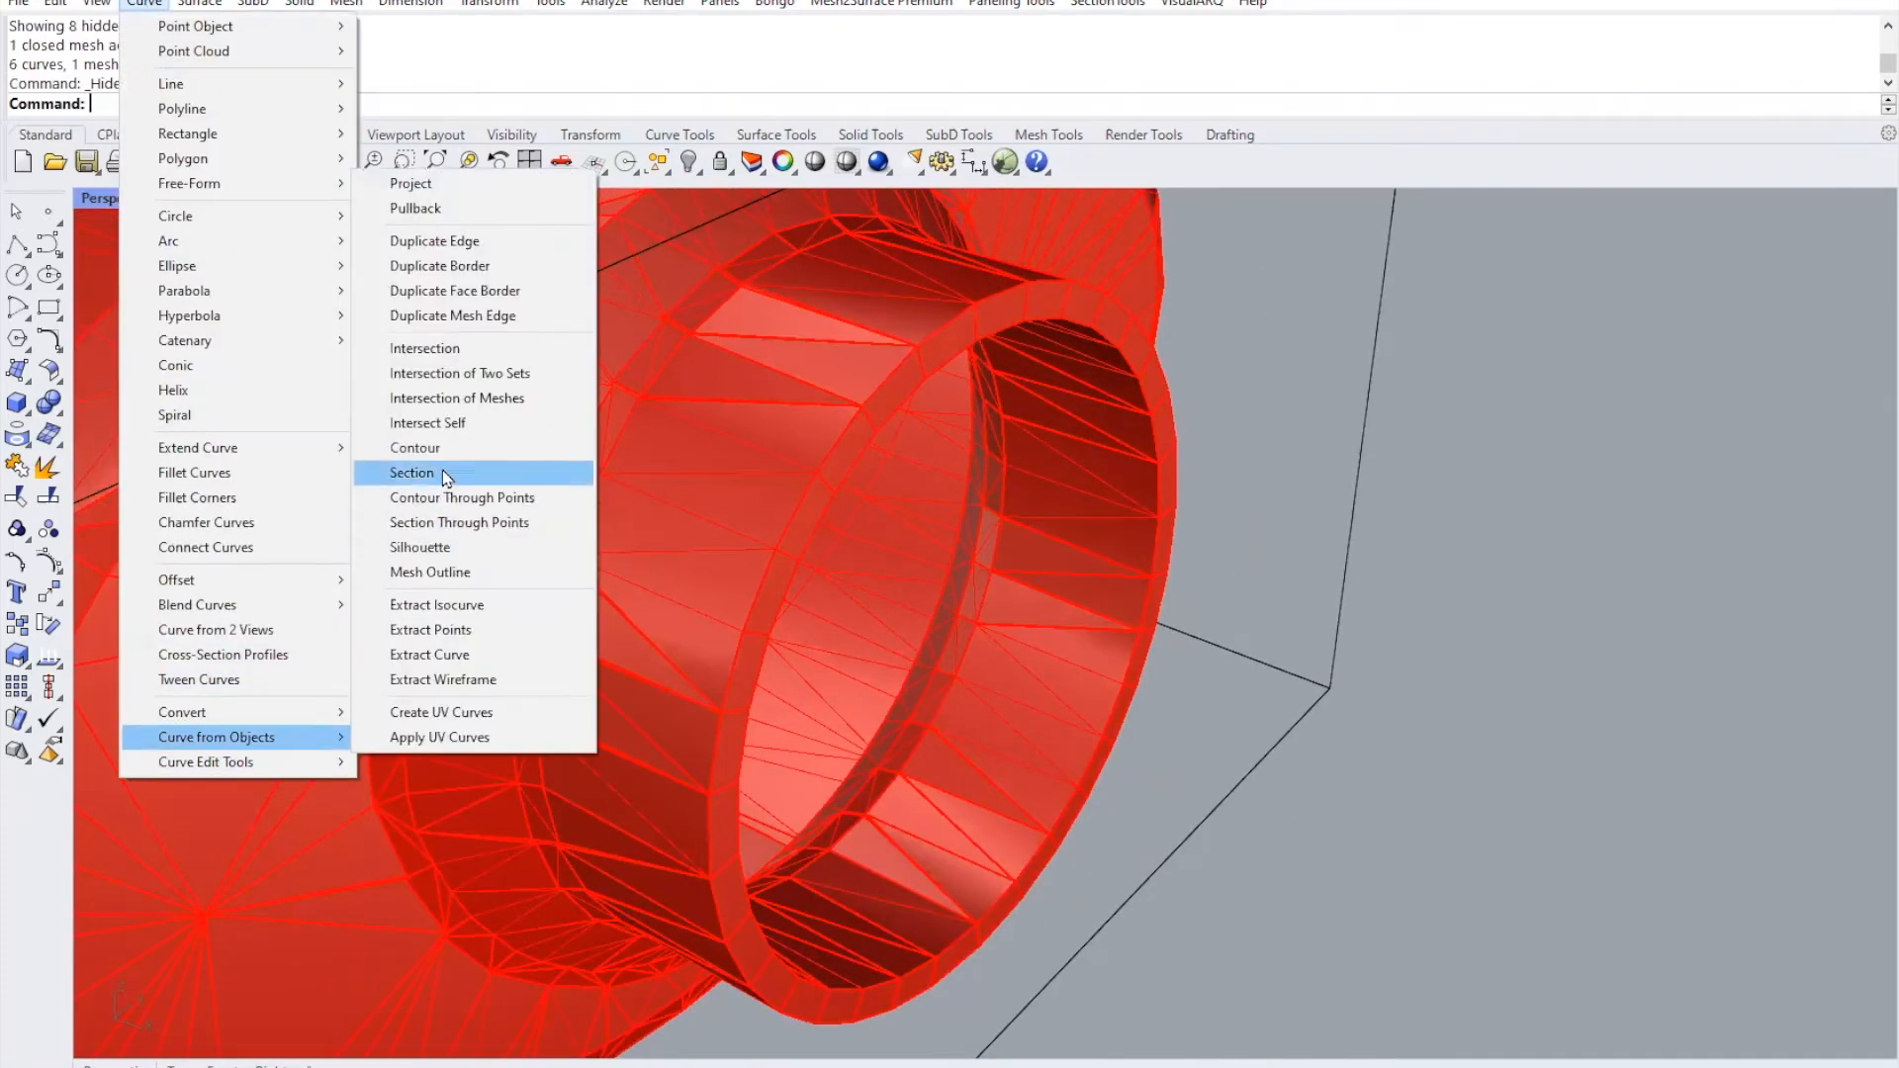
{"action": "left_click", "coordinate": [462, 249]}
{"action": "right_click_drag", "start_coordinate": [964, 653], "coordinate": [1103, 589]}
{"action": "scroll", "coordinate": [954, 317], "scroll_direction": "down", "scroll_amount": 4}
{"action": "left_click_drag", "start_coordinate": [918, 258], "coordinate": [1094, 859]}
{"action": "right_click_drag", "start_coordinate": [1361, 810], "coordinate": [1212, 834]}
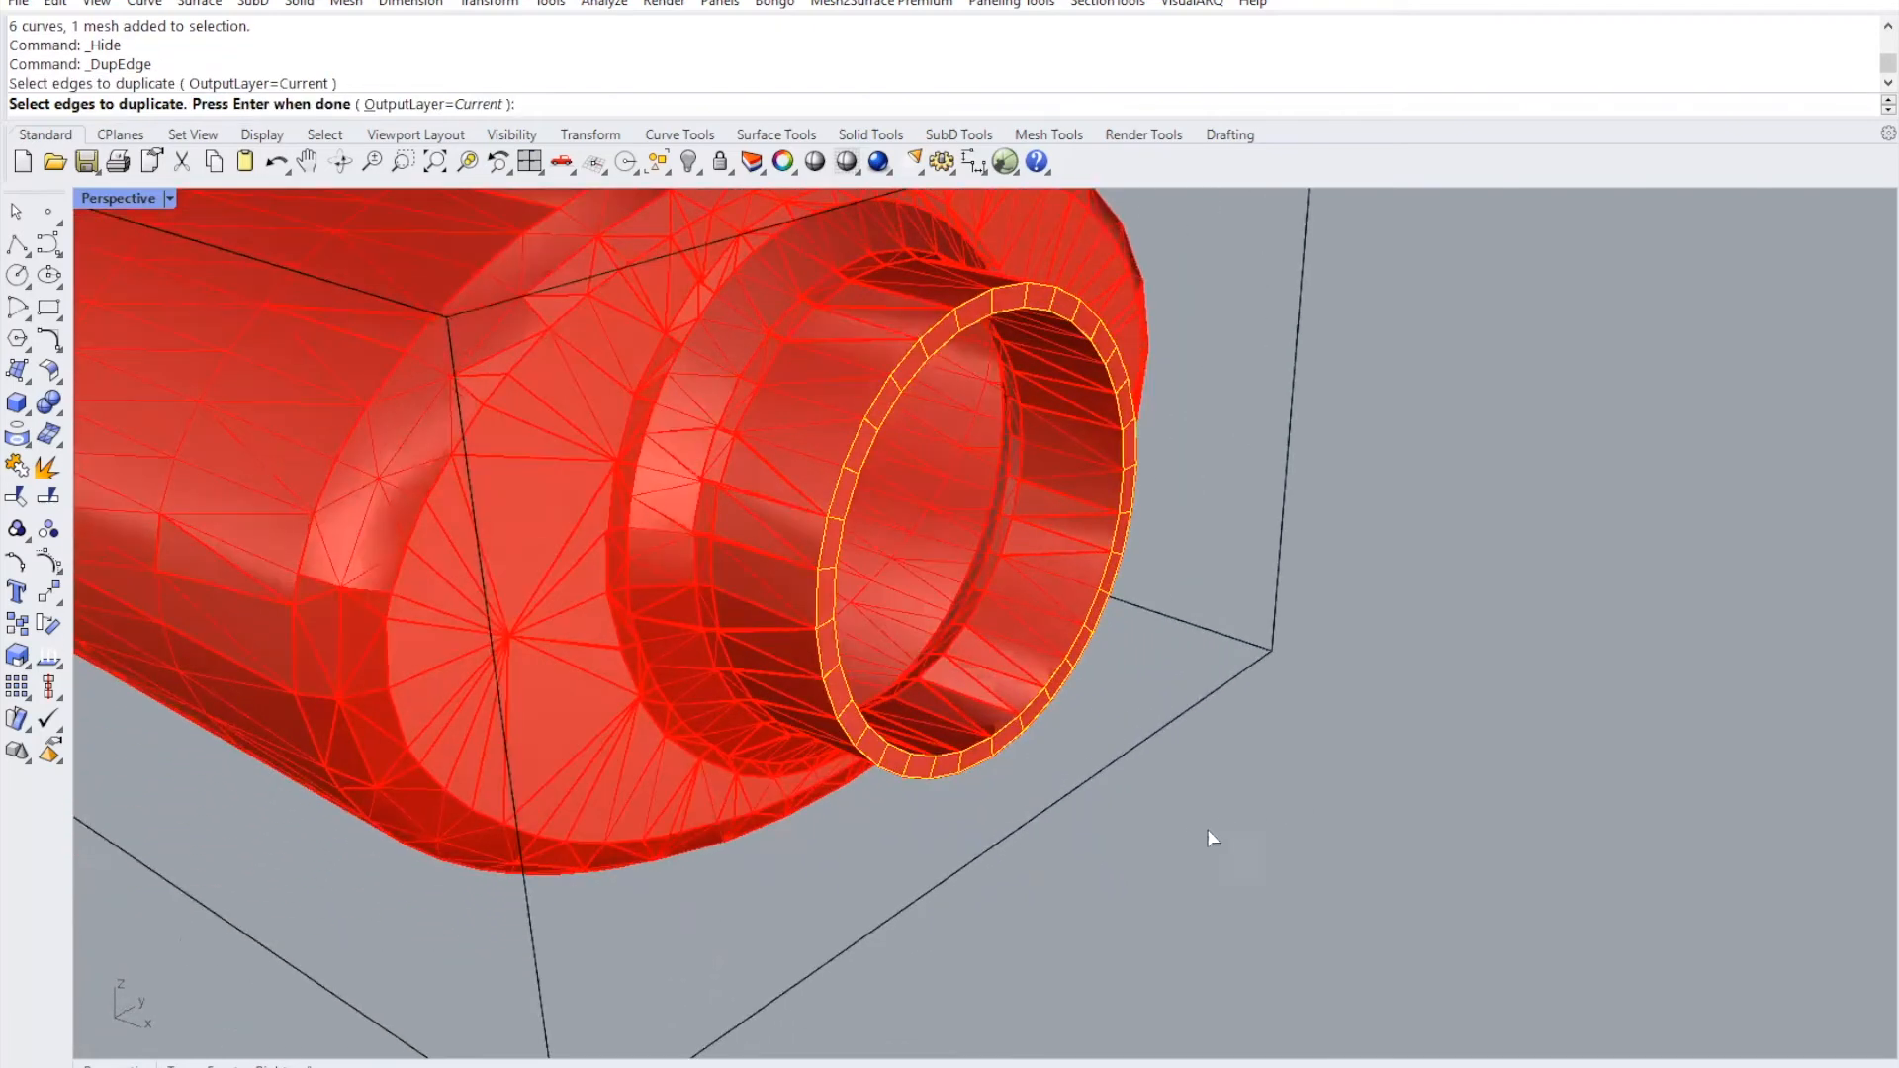
{"action": "key", "text": "Return"}
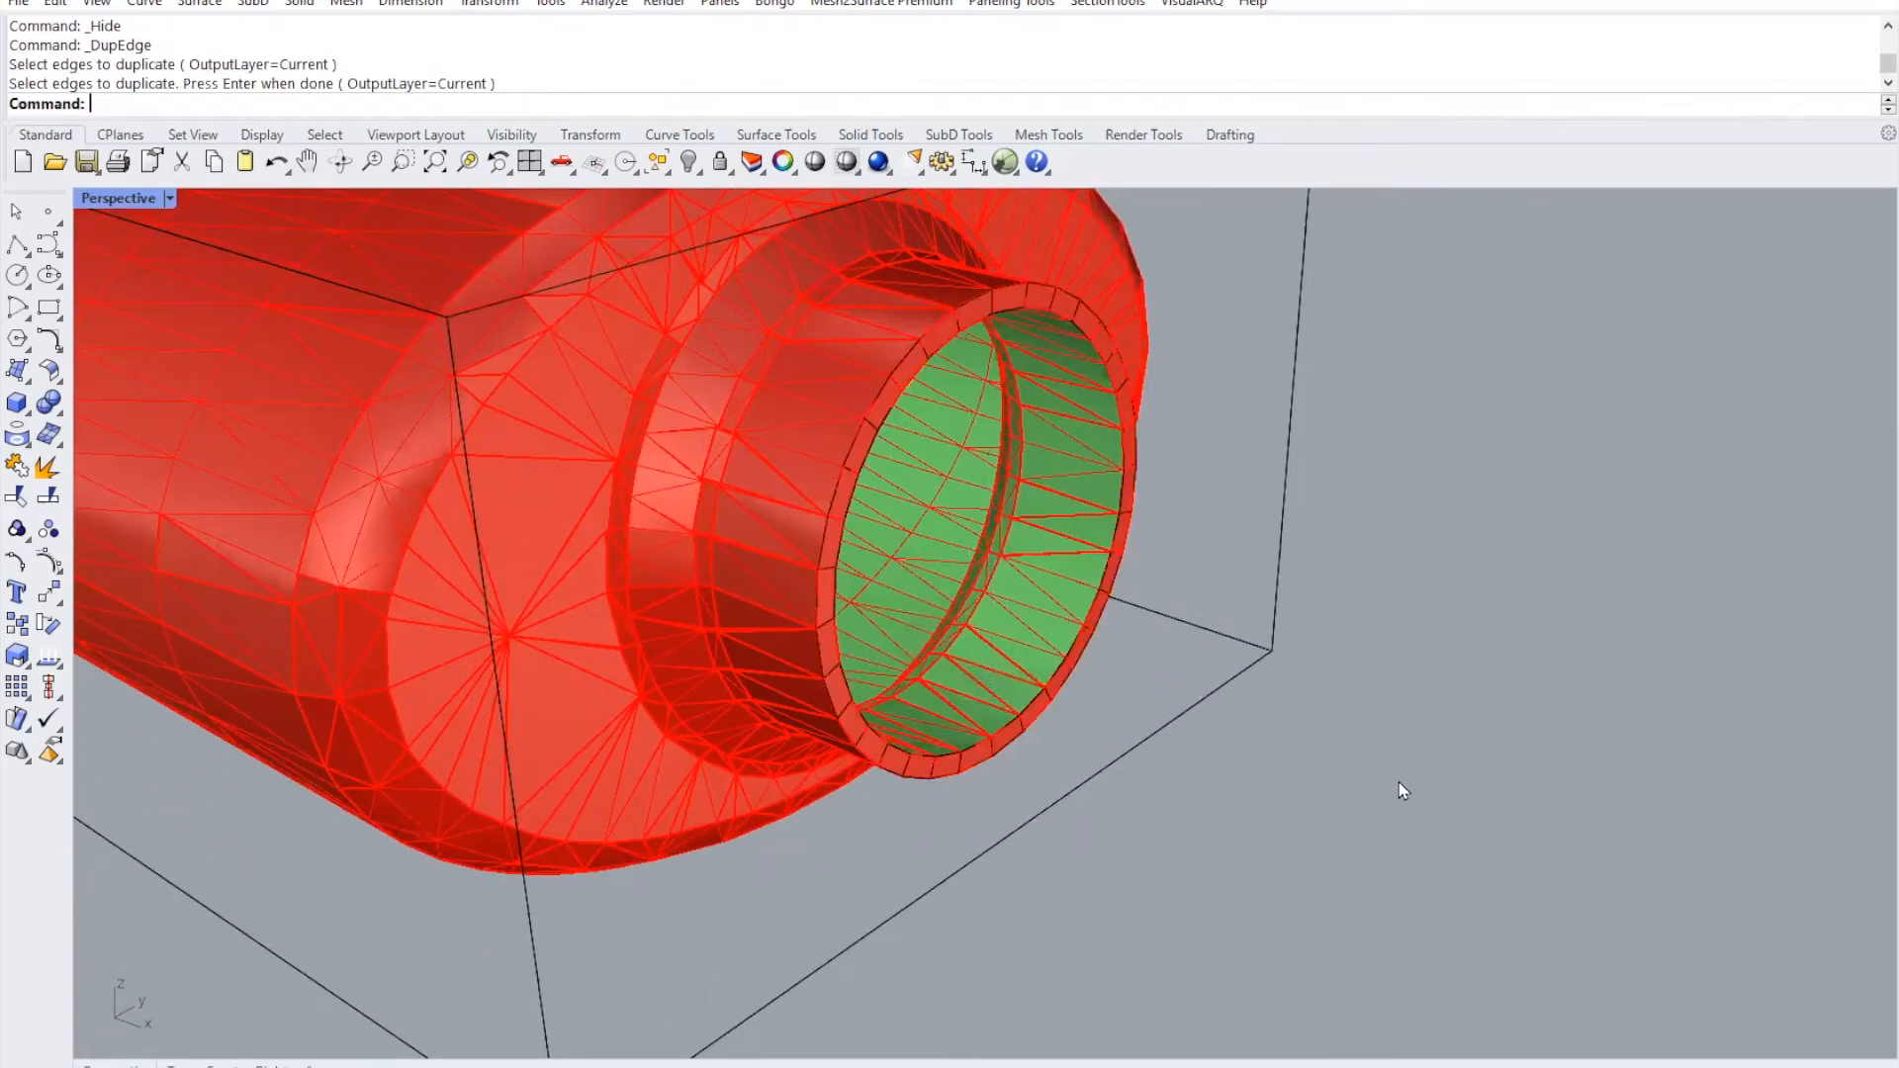
- Hide the open and closed bottle meshes and the bounding box so only the duplicated rim edges are left
{"action": "left_click", "coordinate": [971, 693]}
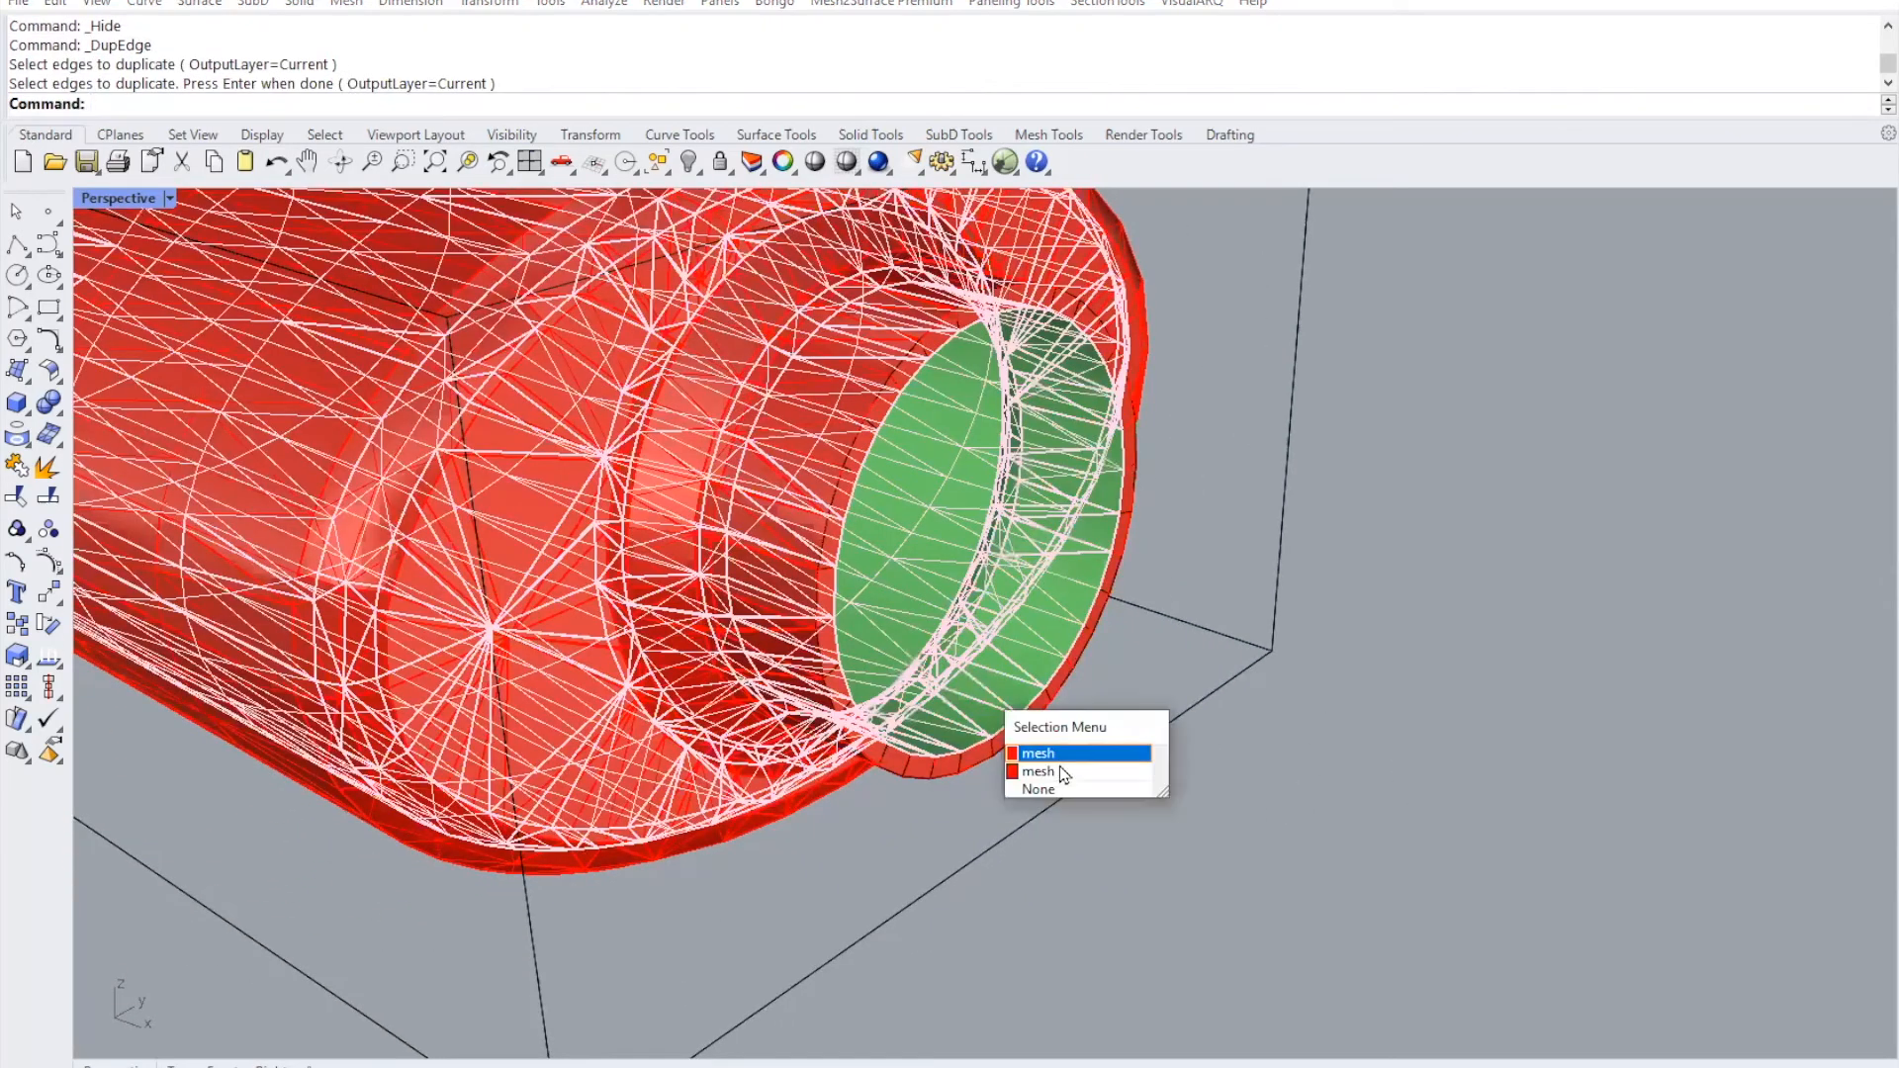
{"action": "left_click", "coordinate": [1075, 760]}
{"action": "left_click", "coordinate": [689, 163]}
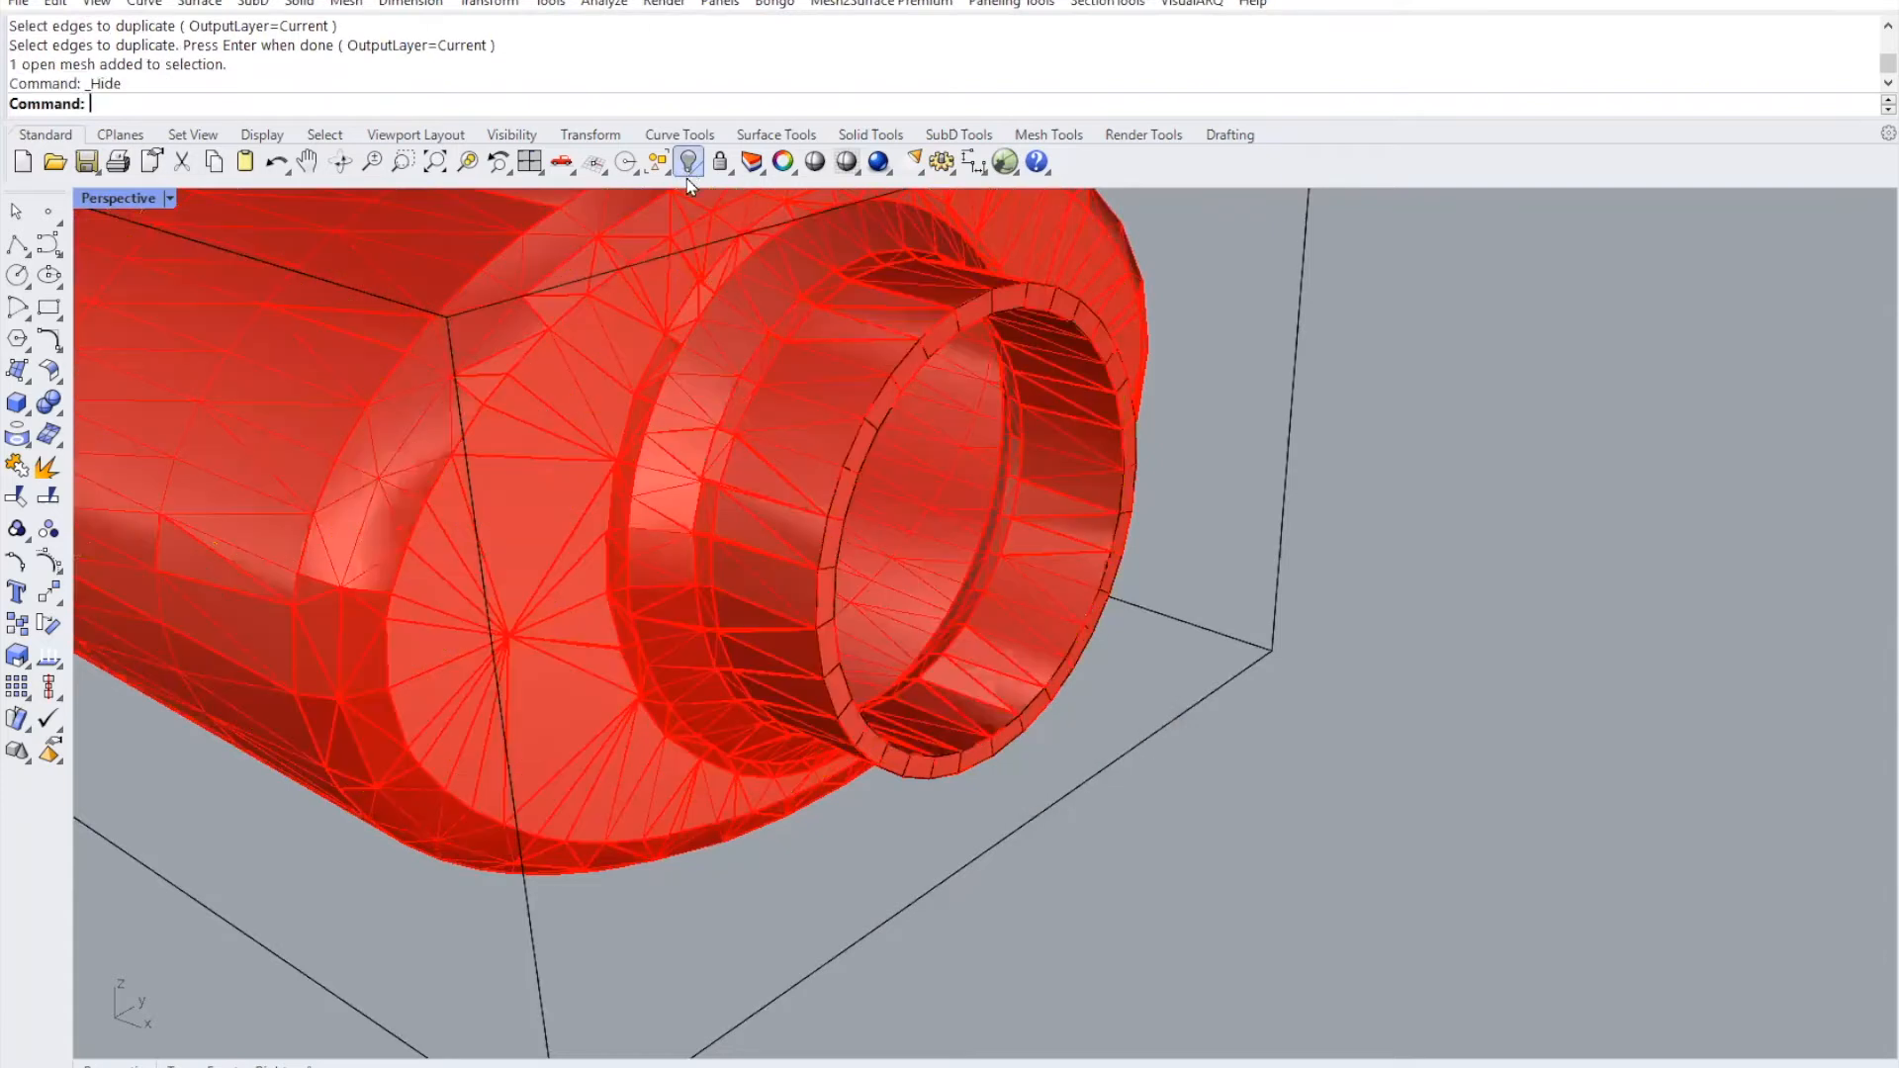
{"action": "left_click", "coordinate": [631, 384]}
{"action": "left_click", "coordinate": [689, 163]}
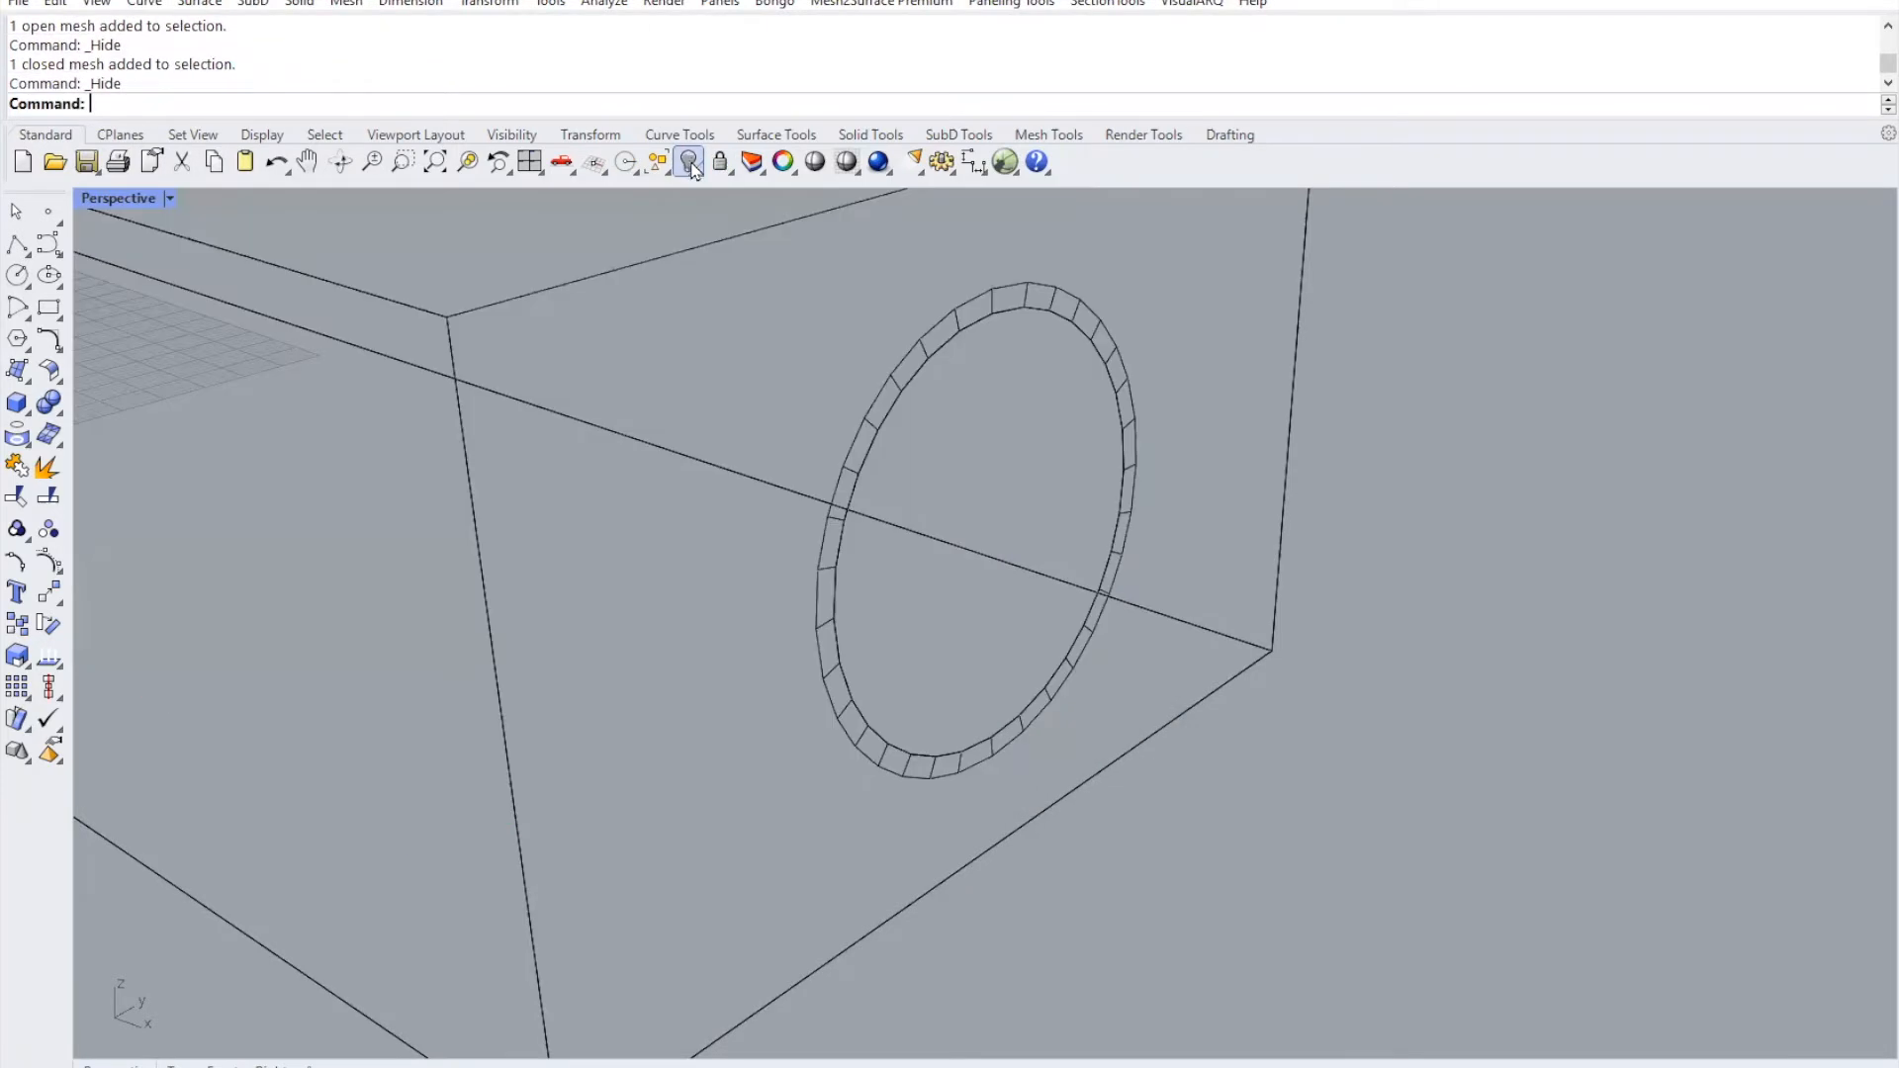
{"action": "left_click_drag", "start_coordinate": [692, 390], "coordinate": [543, 490]}
{"action": "left_click", "coordinate": [689, 163]}
- Select the duplicated rim curves to inspect them, then clear the selection
{"action": "left_click_drag", "start_coordinate": [869, 216], "coordinate": [1044, 405]}
{"action": "left_click", "coordinate": [999, 364]}
{"action": "left_click_drag", "start_coordinate": [1195, 259], "coordinate": [598, 922]}
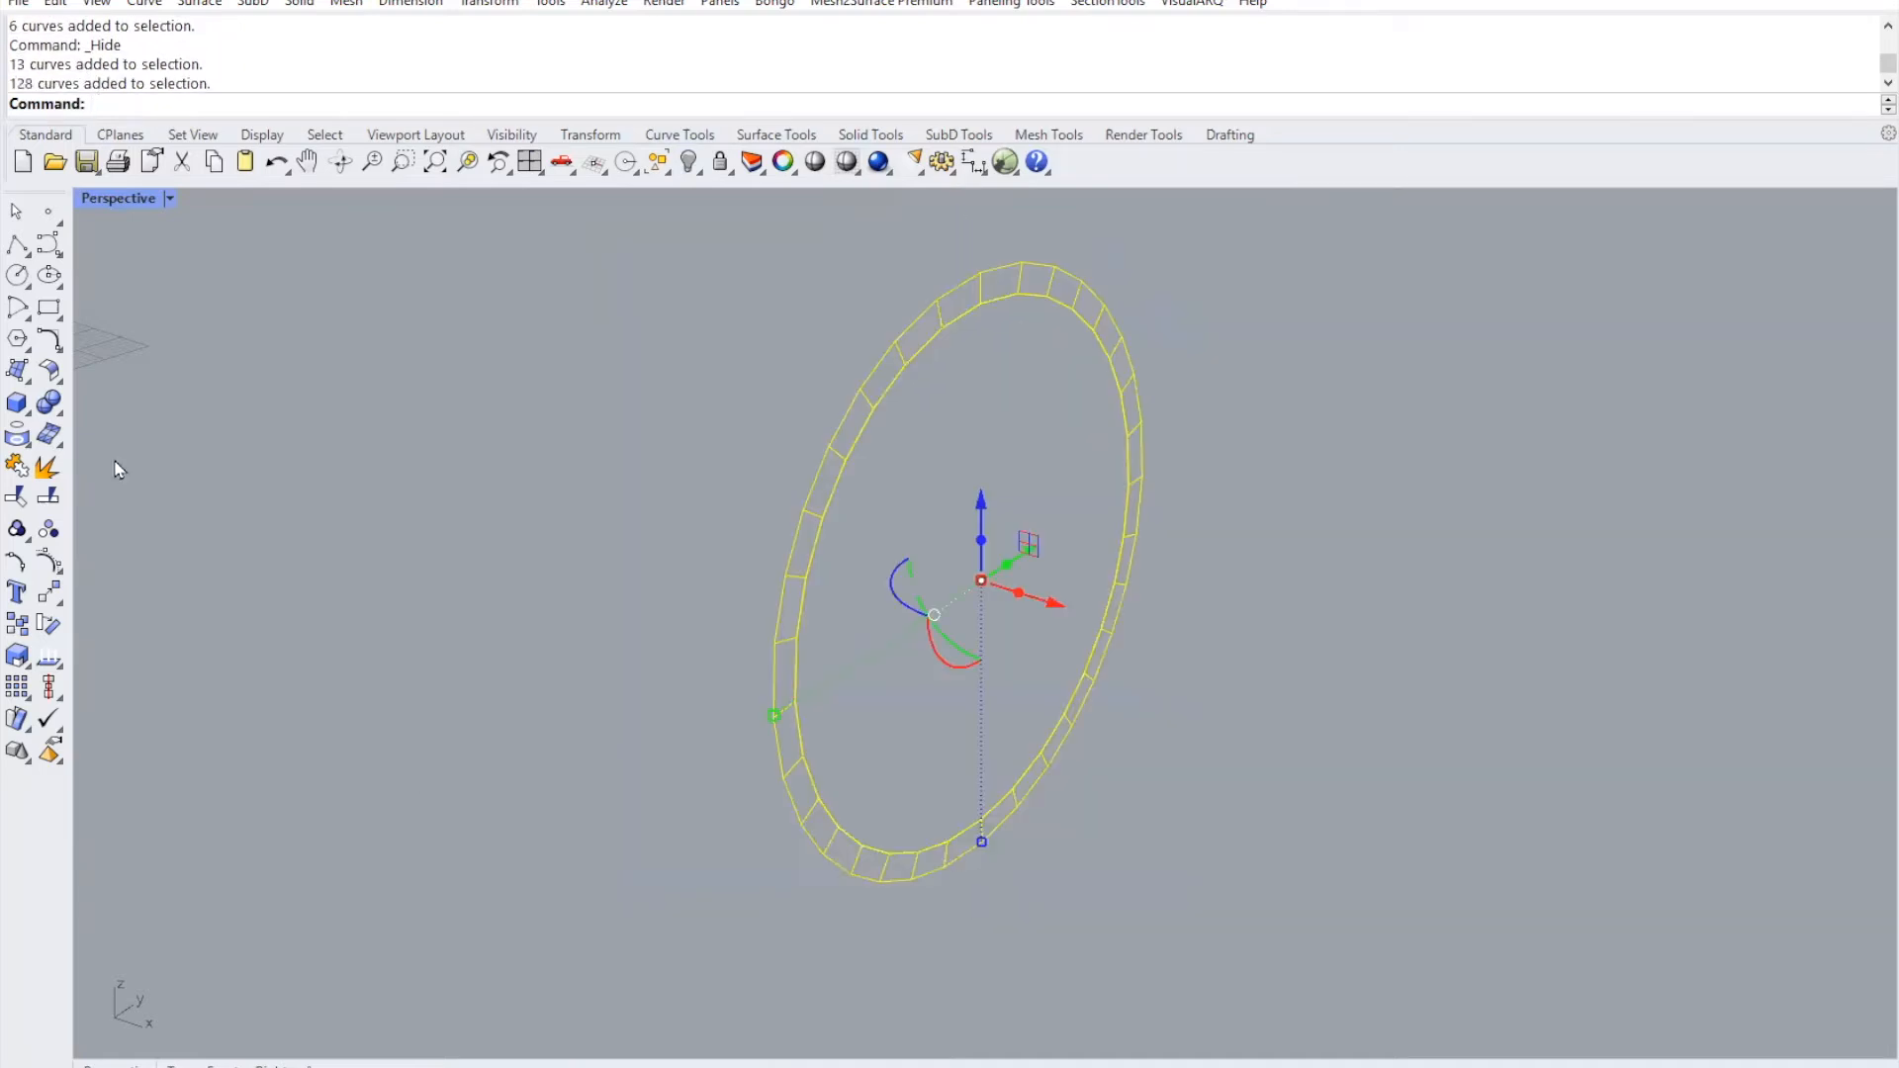
{"action": "left_click", "coordinate": [516, 483]}
{"action": "left_click", "coordinate": [817, 483]}
{"action": "left_click", "coordinate": [891, 537]}
- Delete the inner ring and connecting segments along the left side of the duplicated rim, keeping the outer ring
{"action": "scroll", "coordinate": [871, 505], "scroll_direction": "up", "scroll_amount": 4}
{"action": "left_click_drag", "start_coordinate": [881, 400], "coordinate": [779, 1041]}
{"action": "key", "text": "Delete"}
{"action": "key", "text": "Delete"}
{"action": "key", "text": "Delete"}
{"action": "key", "text": "Delete"}
{"action": "key", "text": "Delete"}
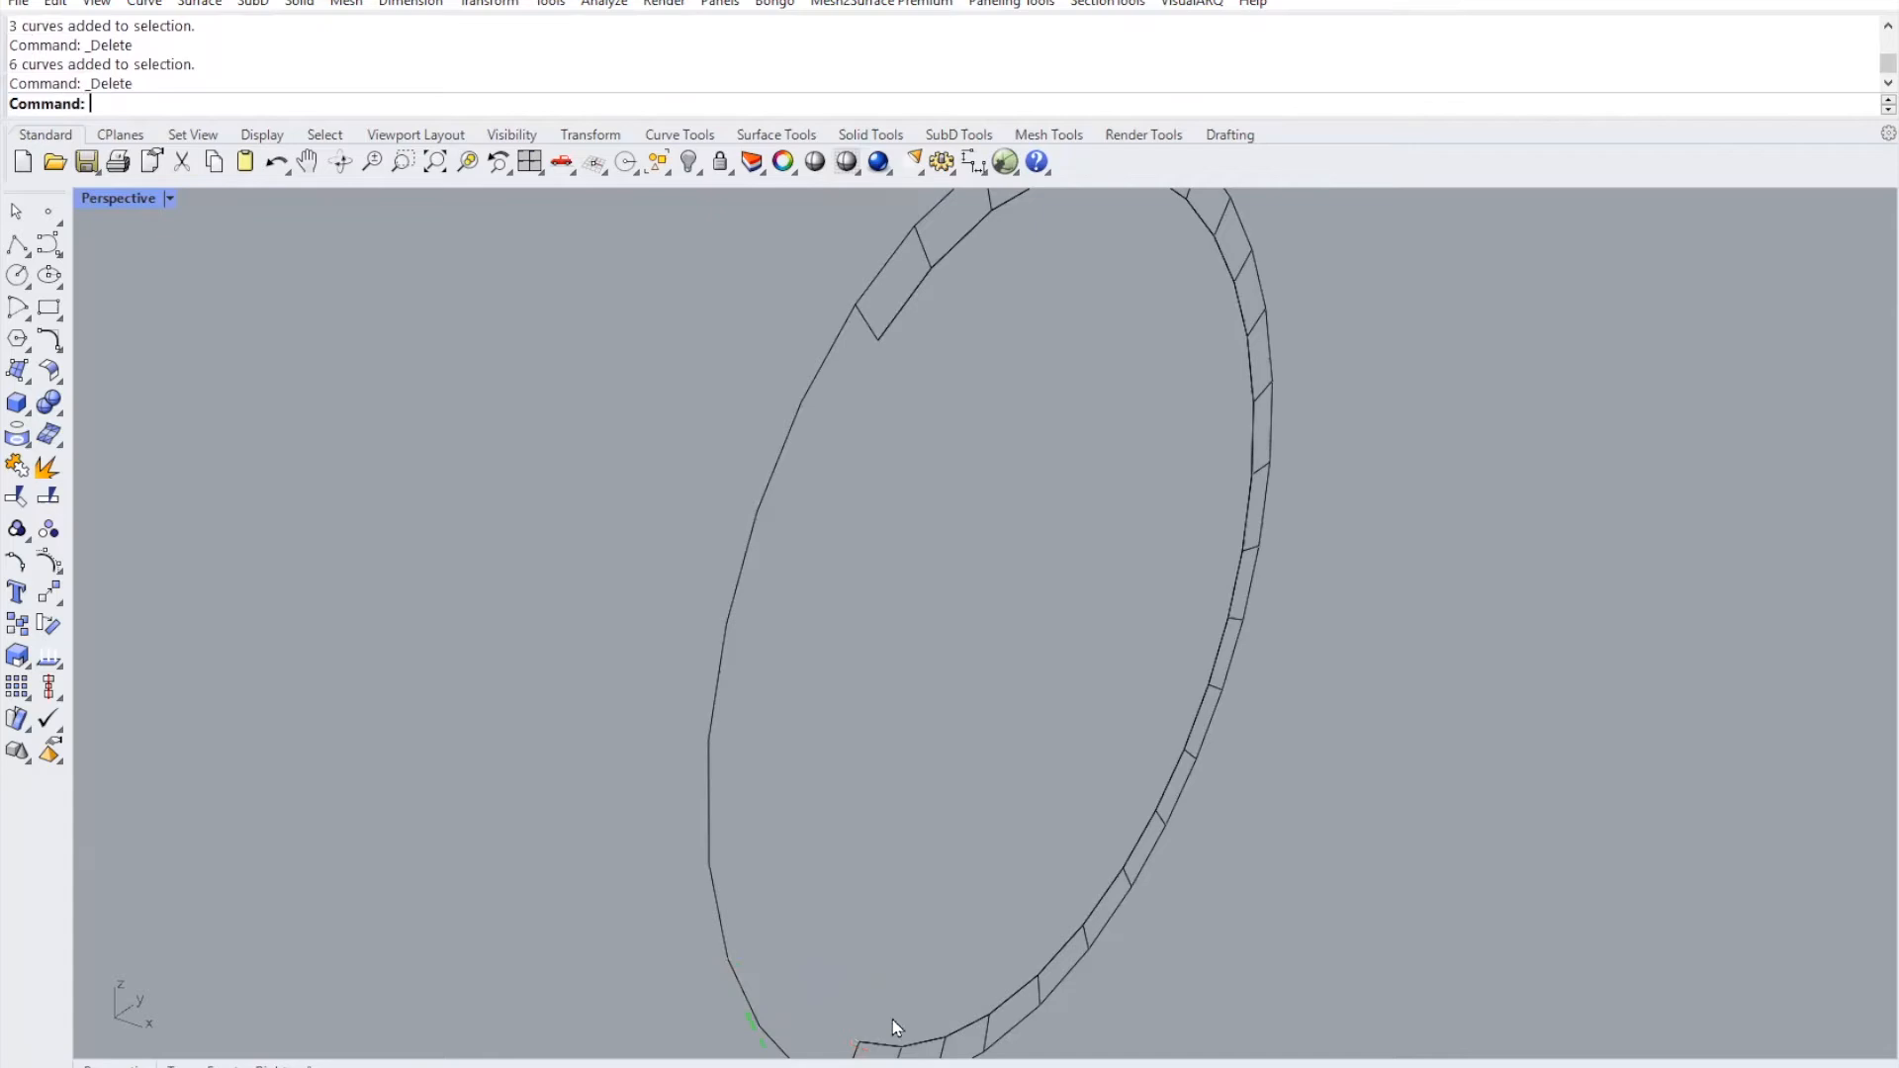
- Delete the inner ring and connecting segments along the lower part of the rim, keeping the outer ring
{"action": "right_click_drag", "start_coordinate": [1006, 767], "coordinate": [902, 615], "text": "shift"}
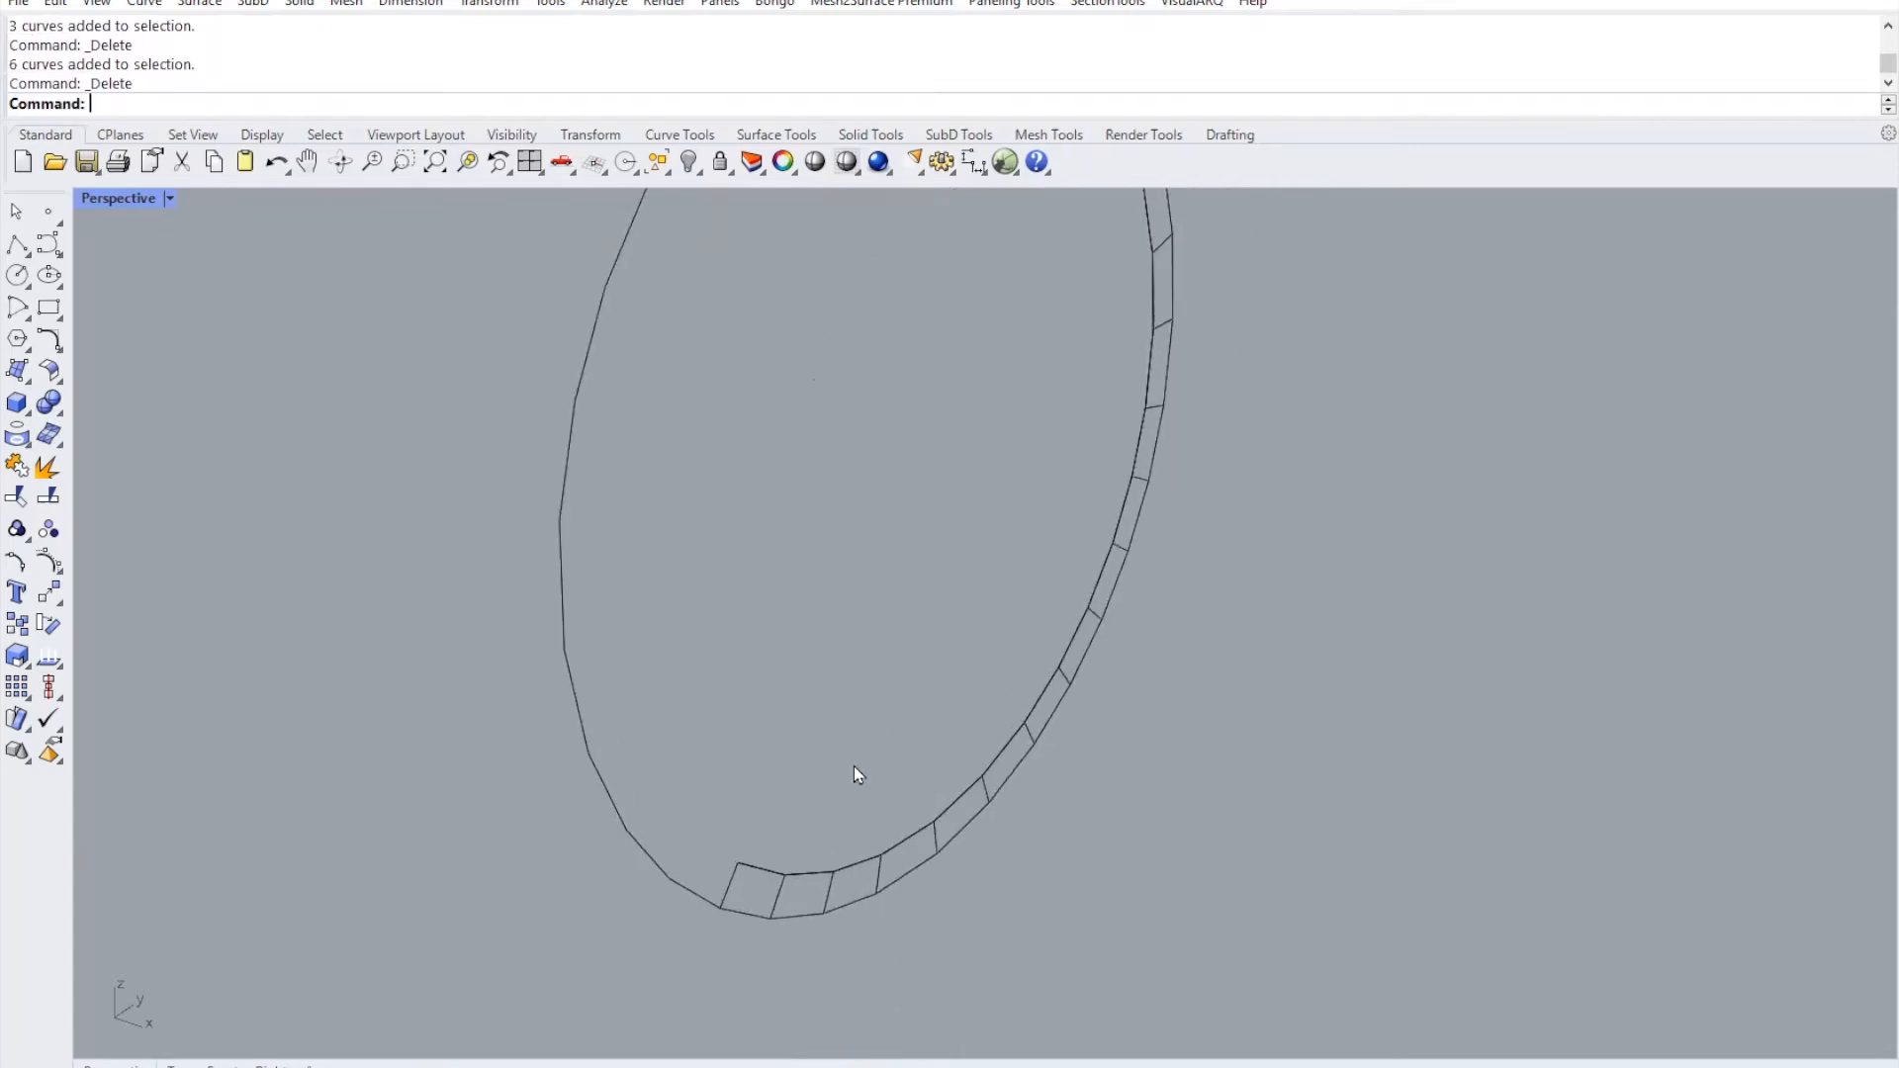
{"action": "left_click_drag", "start_coordinate": [732, 887], "coordinate": [727, 885]}
{"action": "key", "text": "Delete"}
{"action": "left_click_drag", "start_coordinate": [954, 722], "coordinate": [868, 834]}
{"action": "key", "text": "Delete"}
{"action": "left_click", "coordinate": [880, 869]}
{"action": "key", "text": "Delete"}
{"action": "left_click_drag", "start_coordinate": [962, 784], "coordinate": [962, 786]}
{"action": "key", "text": "Delete"}
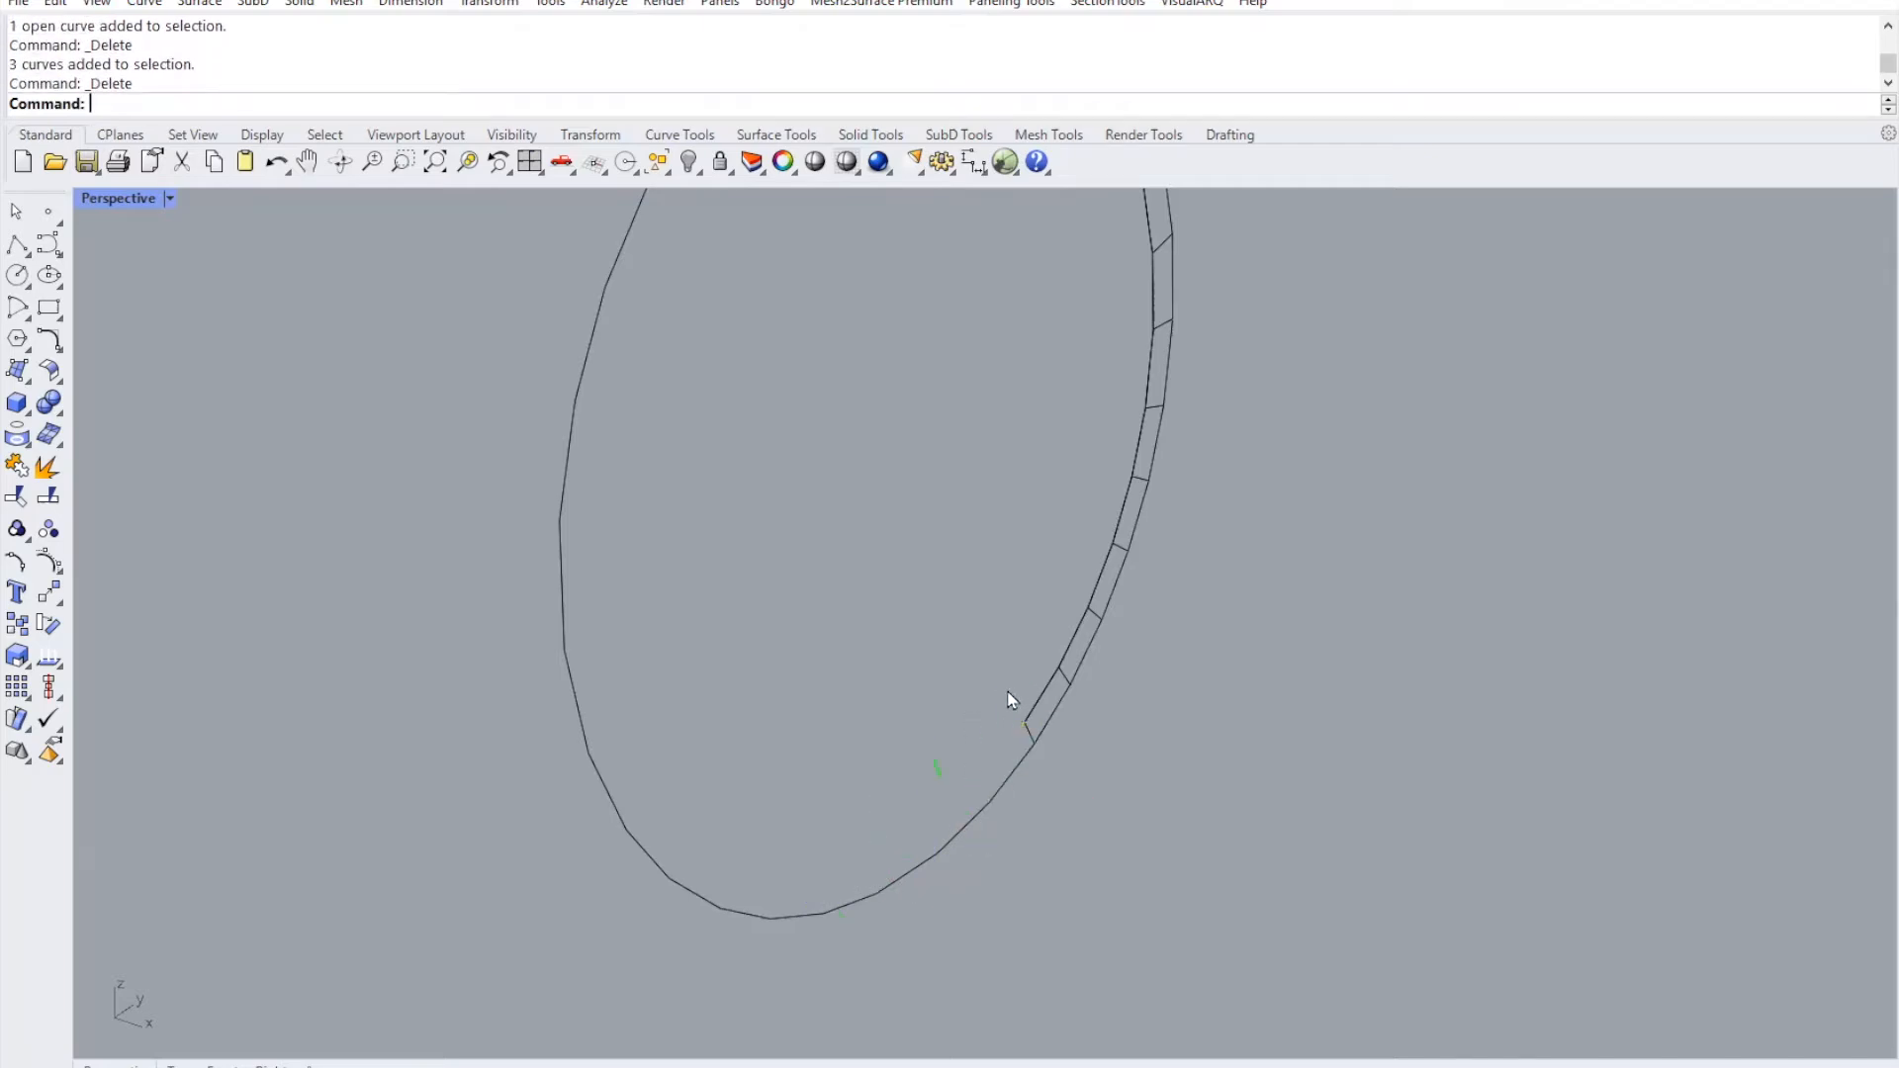
- Delete the inner ring and connecting segments along the upper part of the rim in the Right view
{"action": "left_click", "coordinate": [269, 1065]}
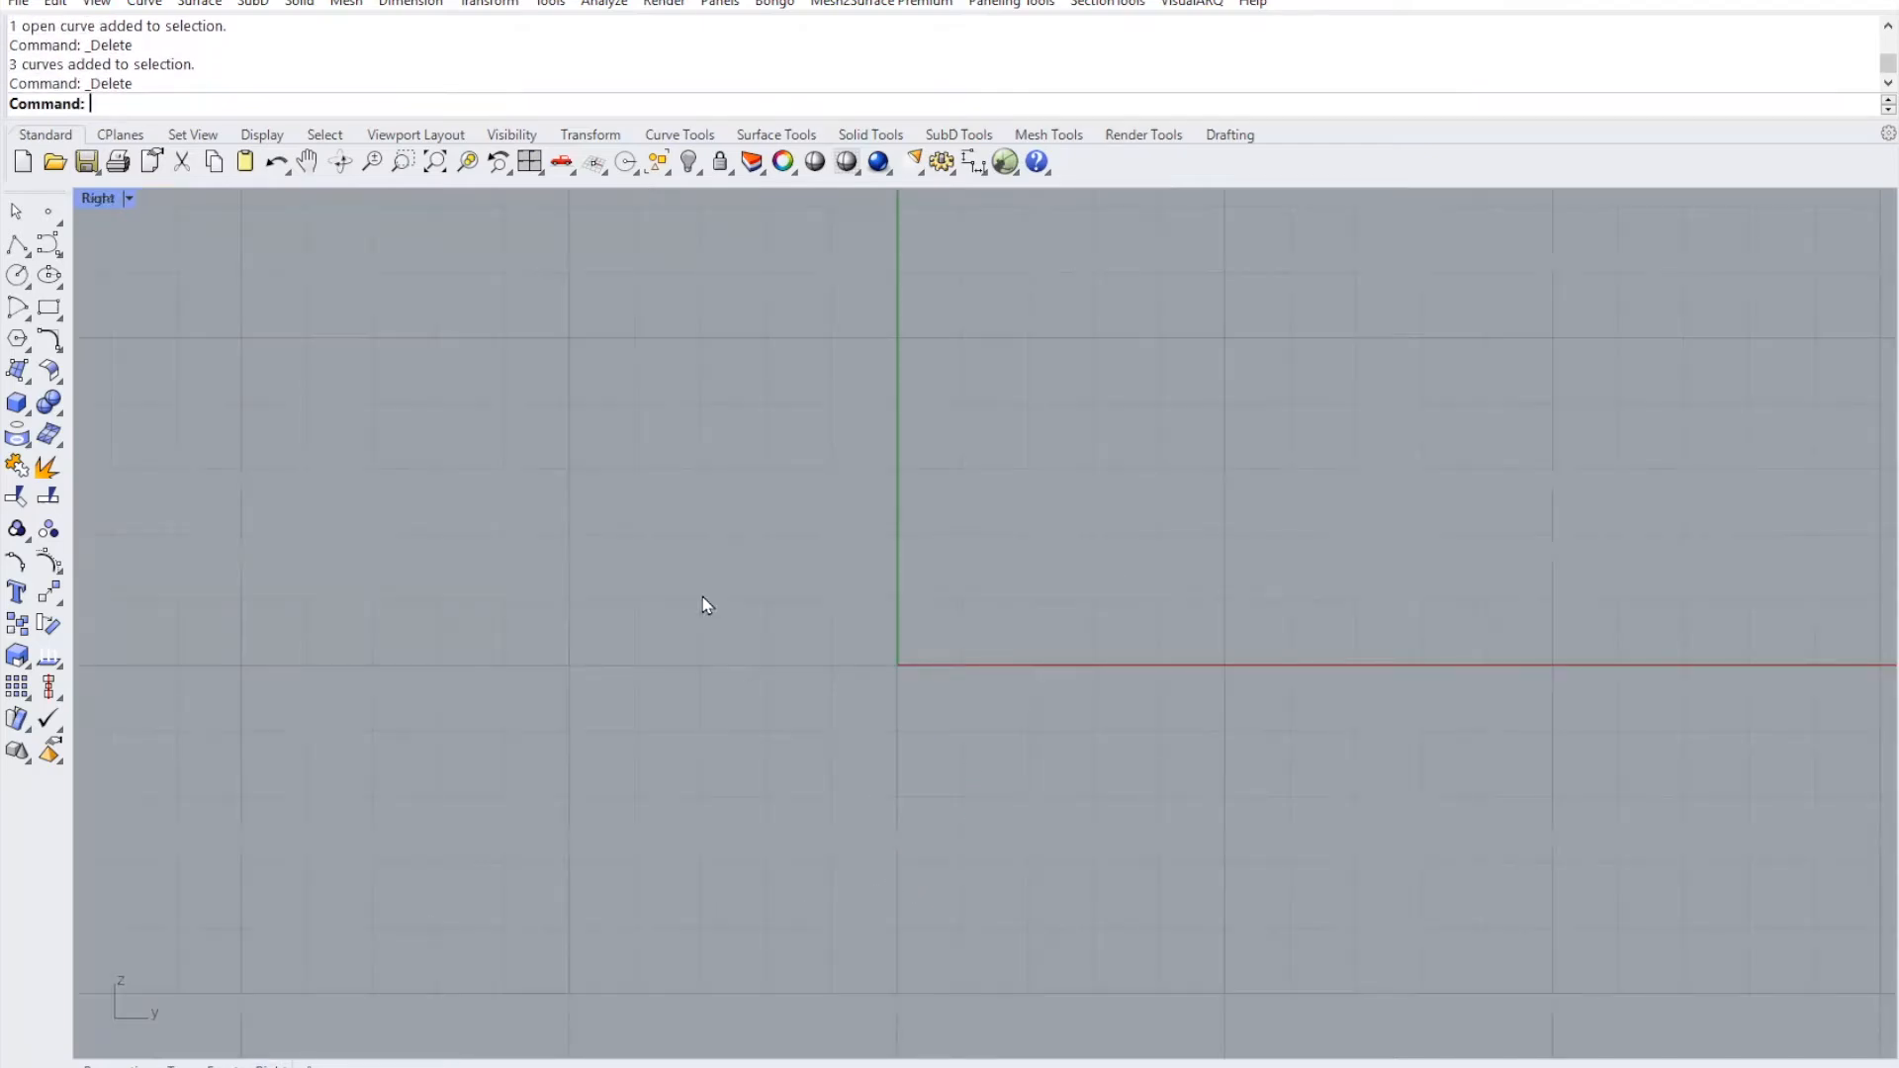
{"action": "left_click", "coordinate": [435, 161]}
{"action": "left_click_drag", "start_coordinate": [936, 394], "coordinate": [814, 281]}
{"action": "key", "text": "Delete"}
{"action": "left_click_drag", "start_coordinate": [1003, 311], "coordinate": [898, 261]}
{"action": "key", "text": "Escape"}
{"action": "scroll", "coordinate": [1061, 329], "scroll_direction": "up", "scroll_amount": 4}
{"action": "left_click_drag", "start_coordinate": [1085, 313], "coordinate": [898, 261]}
{"action": "key", "text": "Delete"}
{"action": "left_click_drag", "start_coordinate": [1324, 469], "coordinate": [1218, 341]}
{"action": "key", "text": "Delete"}
- Lasso-select the inner ring segments along the right side of the duplicated rim and delete them
{"action": "right_click_drag", "start_coordinate": [1337, 751], "coordinate": [1095, 539]}
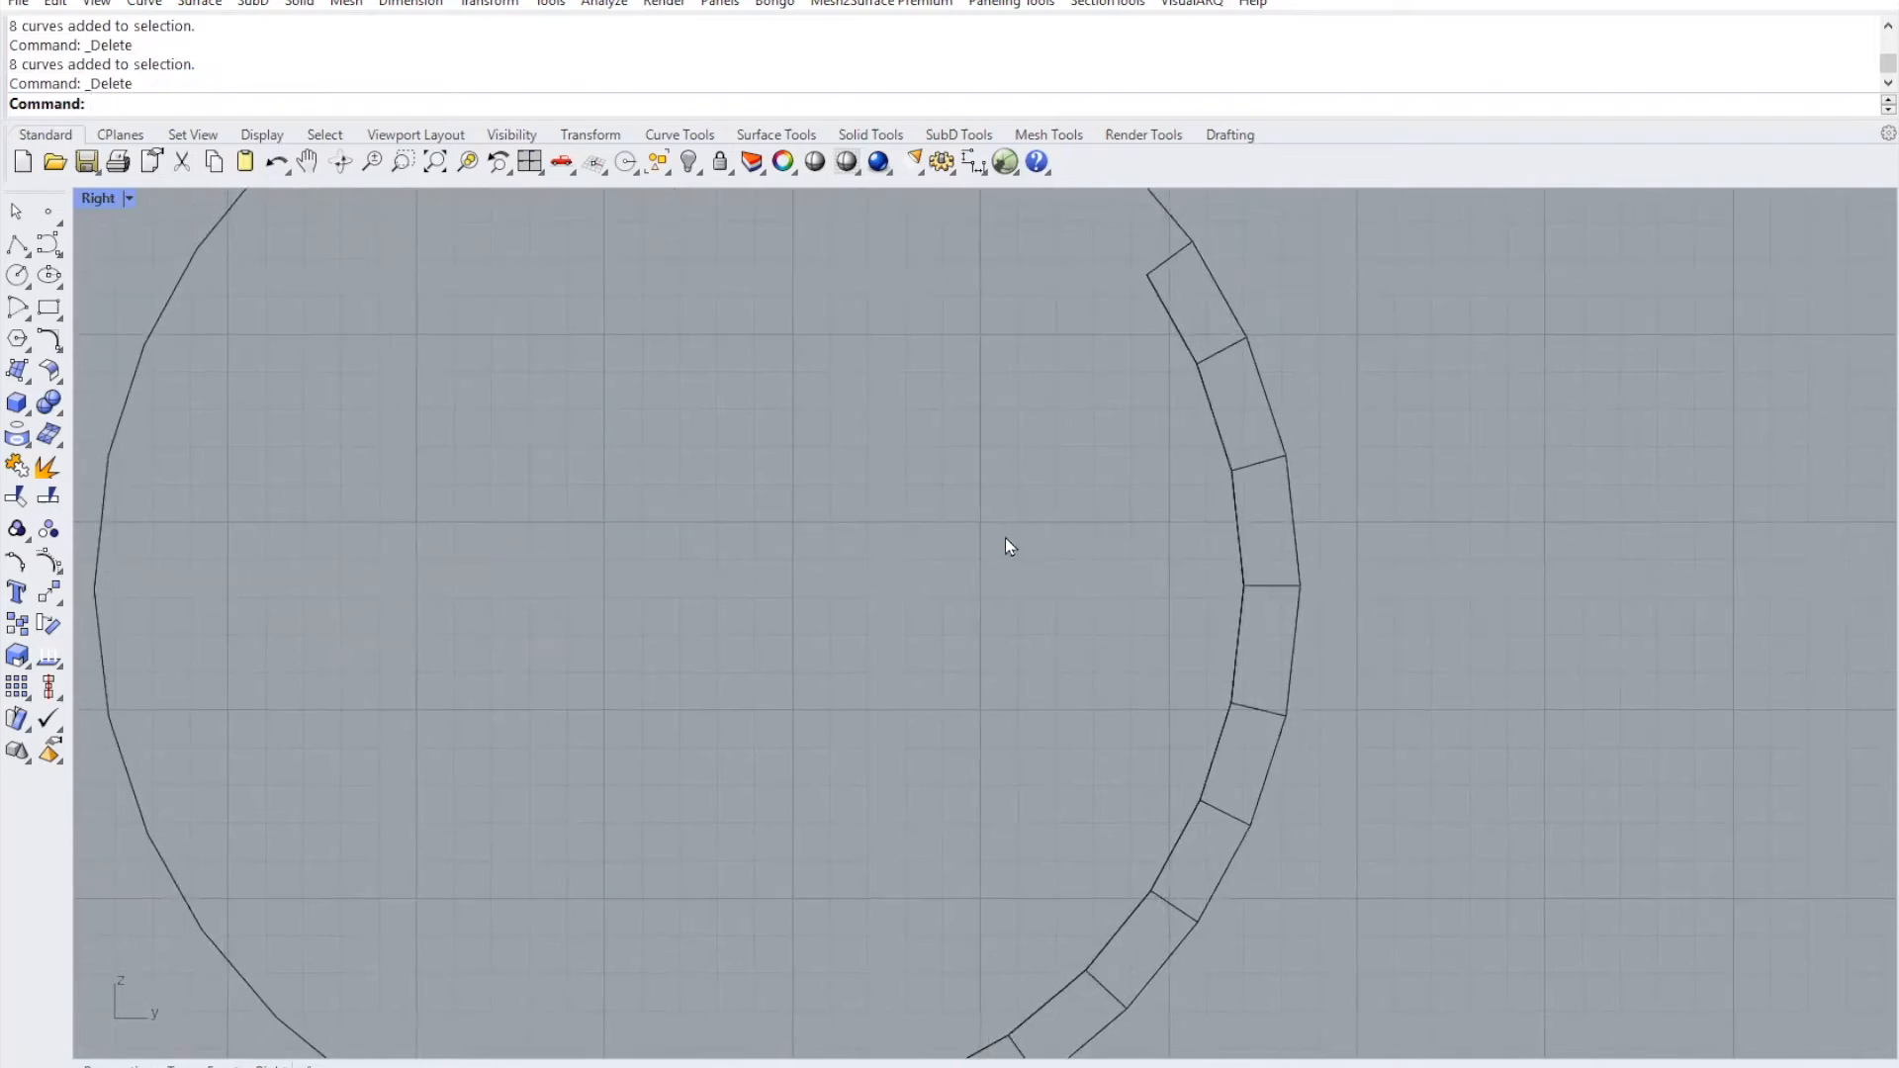
{"action": "type", "text": "Lasso"}
{"action": "key", "text": "Return"}
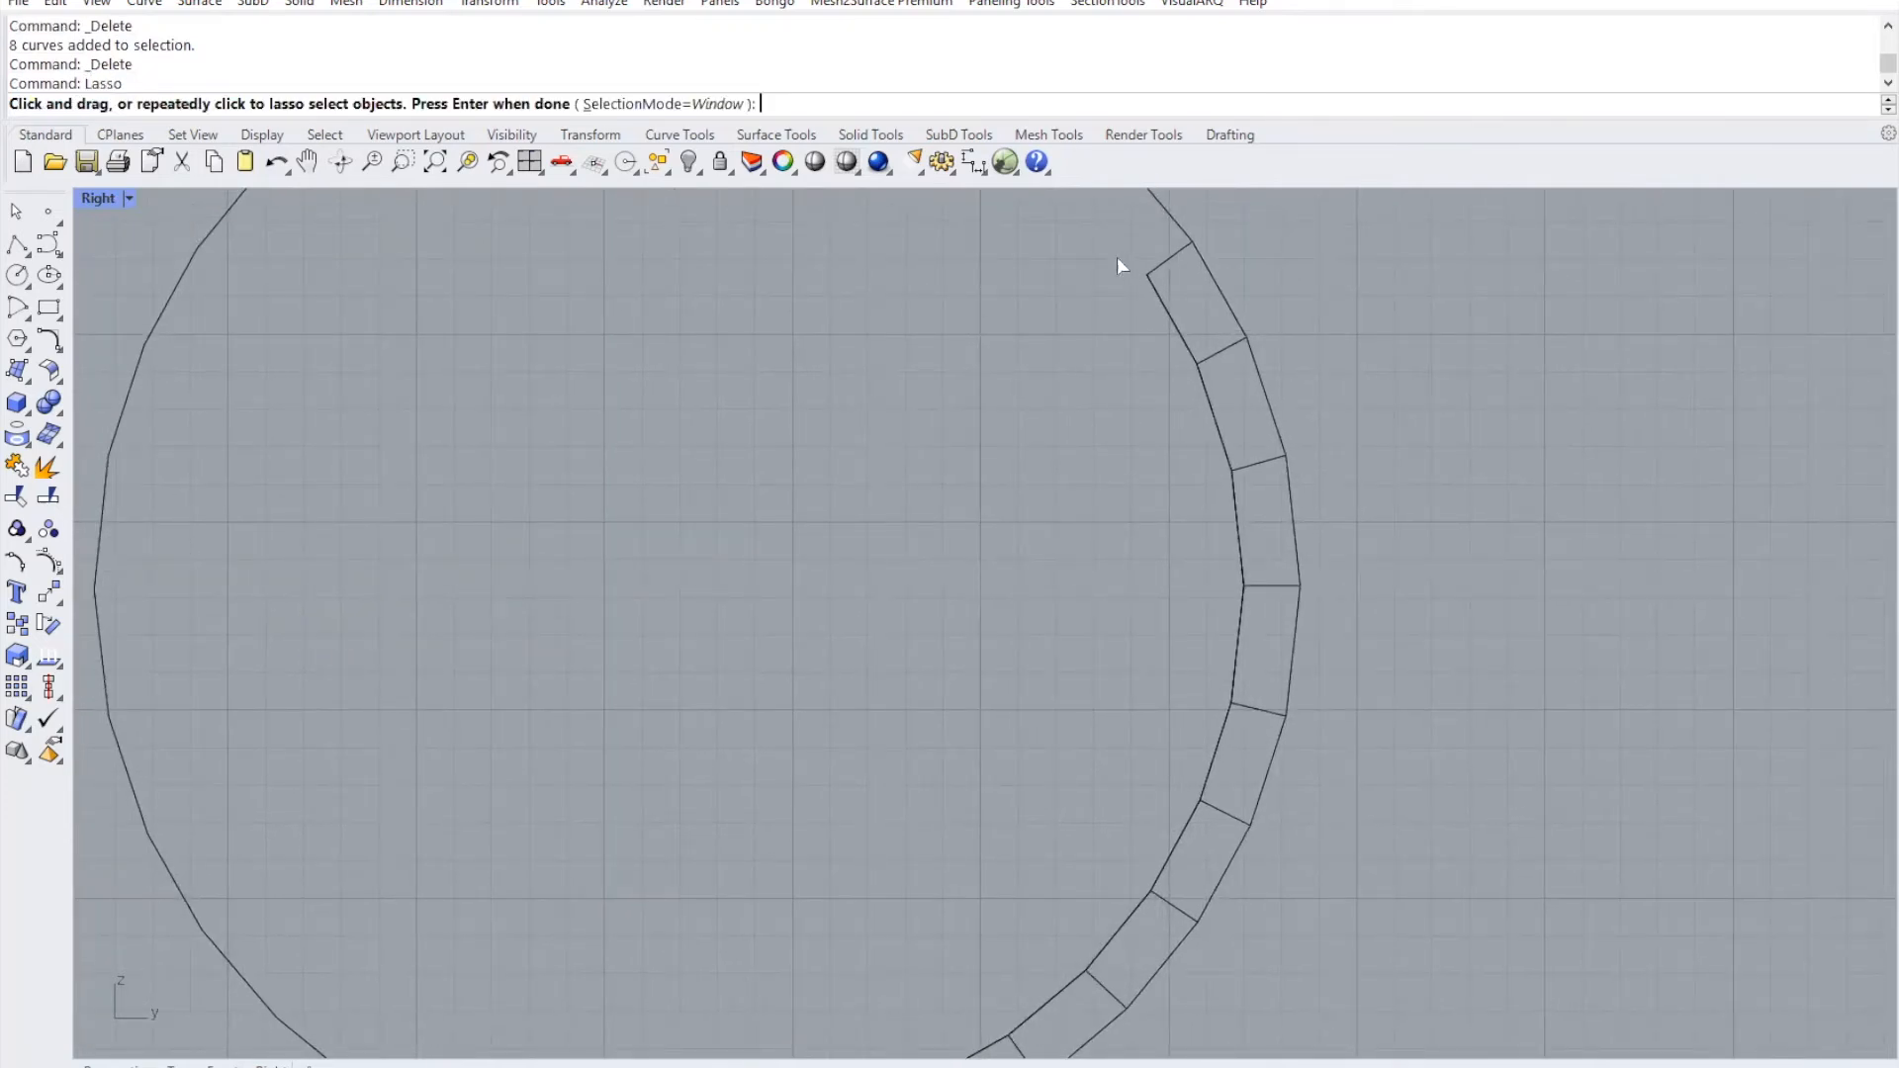
{"action": "mouse_move", "coordinate": [1219, 356]}
{"action": "left_mouse_down"}
{"action": "mouse_move", "coordinate": [1250, 541]}
{"action": "mouse_move", "coordinate": [1218, 789]}
{"action": "mouse_move", "coordinate": [1125, 940]}
{"action": "mouse_move", "coordinate": [1042, 1013]}
{"action": "mouse_move", "coordinate": [829, 645]}
{"action": "left_mouse_up"}
{"action": "left_click", "coordinate": [829, 644]}
{"action": "key", "text": "Return"}
{"action": "key", "text": "Delete"}
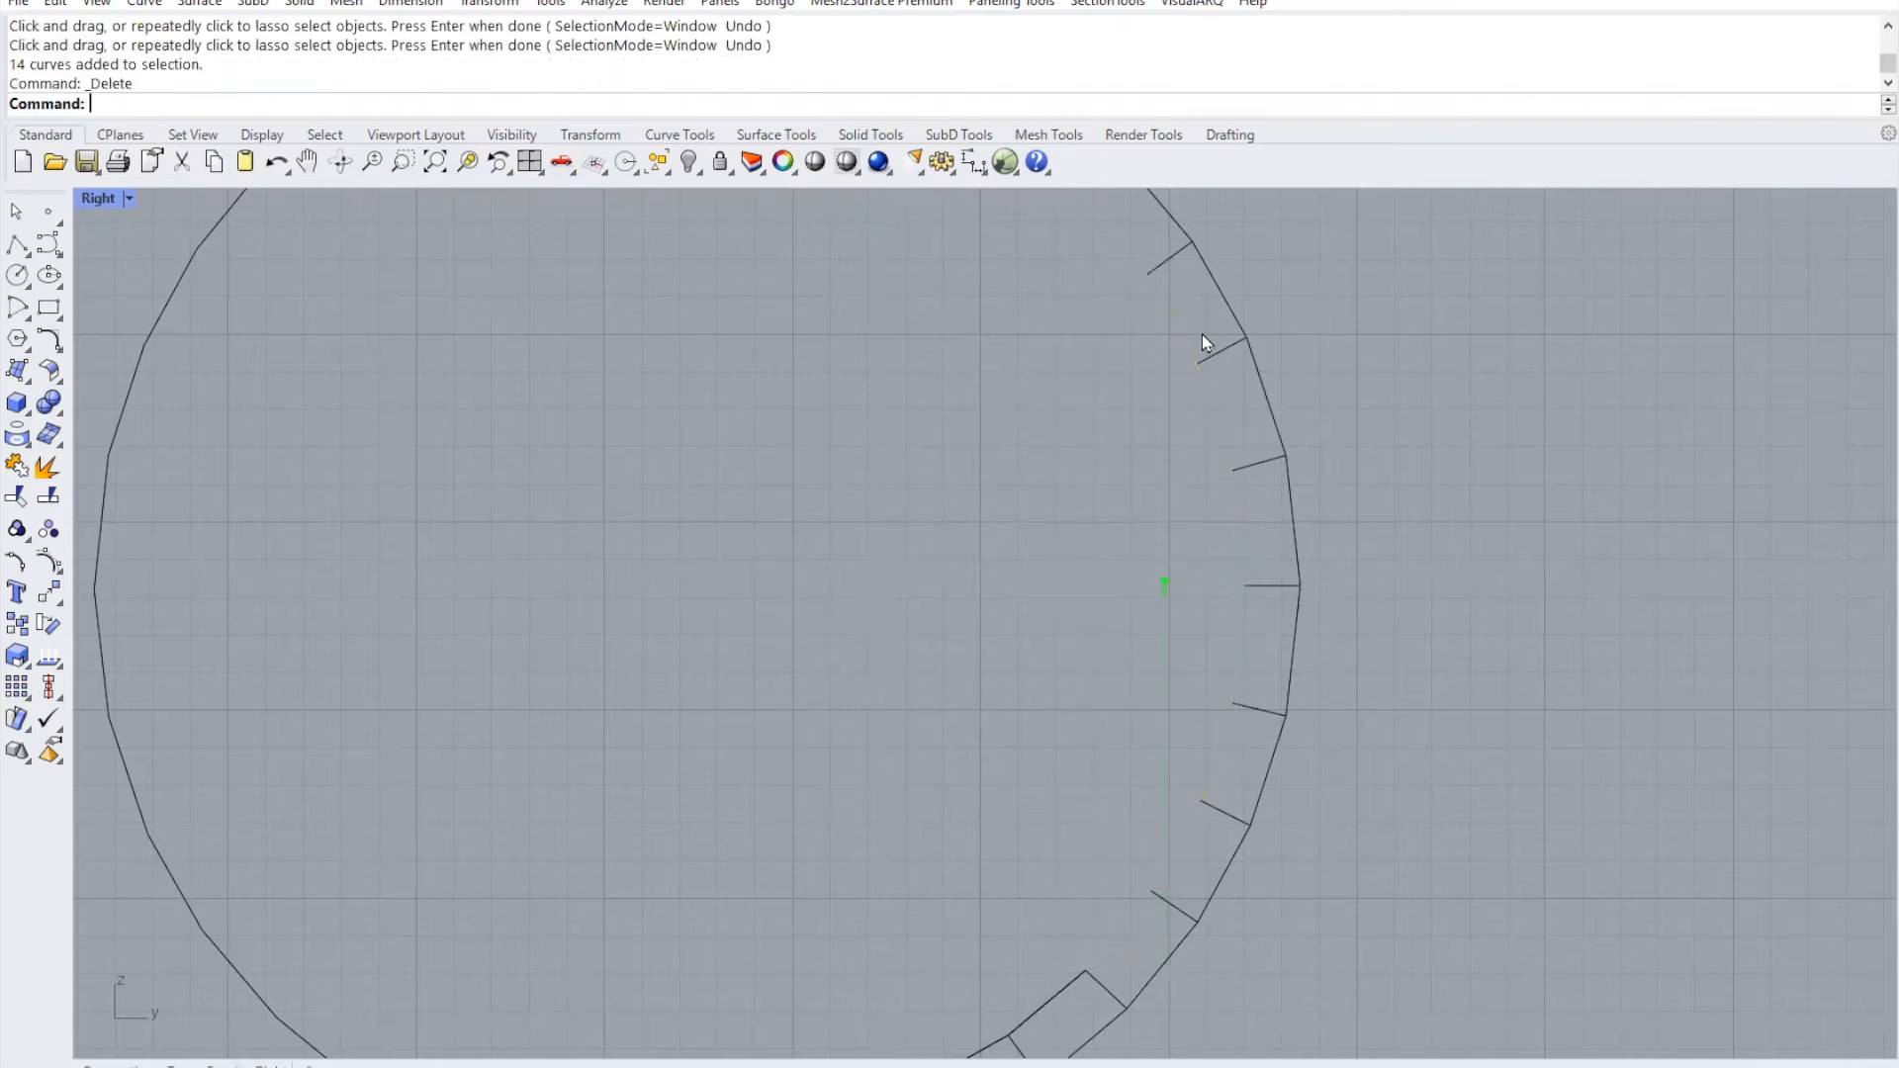
- Delete the short connecting segments along the right side of the rim, keeping the outer ring
{"action": "left_click", "coordinate": [1155, 269]}
{"action": "key", "text": "Delete"}
{"action": "left_click", "coordinate": [1201, 362]}
{"action": "key", "text": "Delete"}
{"action": "left_click", "coordinate": [1256, 460]}
{"action": "key", "text": "Delete"}
{"action": "left_click_drag", "start_coordinate": [1256, 556], "coordinate": [1208, 655]}
{"action": "right_click_drag", "start_coordinate": [1136, 784], "coordinate": [1163, 645]}
{"action": "key", "text": "Delete"}
- Delete the remaining inner and connecting segments at the lower right of the rim and the leftover stray pieces
{"action": "left_click_drag", "start_coordinate": [1103, 725], "coordinate": [967, 853]}
{"action": "key", "text": "Delete"}
{"action": "left_click_drag", "start_coordinate": [962, 832], "coordinate": [928, 888]}
{"action": "key", "text": "Delete"}
{"action": "scroll", "coordinate": [1011, 741], "scroll_direction": "down", "scroll_amount": 5}
{"action": "scroll", "coordinate": [868, 412], "scroll_direction": "up", "scroll_amount": 3}
{"action": "left_click", "coordinate": [897, 445]}
{"action": "key", "text": "Delete"}
{"action": "left_click", "coordinate": [1178, 512]}
{"action": "key", "text": "Delete"}
{"action": "left_click_drag", "start_coordinate": [704, 576], "coordinate": [702, 579]}
{"action": "key", "text": "Delete"}
- Draw a circle by diameter between the uppermost and lowermost segment endpoints of the outer ring
{"action": "scroll", "coordinate": [940, 541], "scroll_direction": "down", "scroll_amount": 4}
{"action": "right_click_drag", "start_coordinate": [1005, 411], "coordinate": [941, 274]}
{"action": "left_click_drag", "start_coordinate": [1335, 262], "coordinate": [514, 982]}
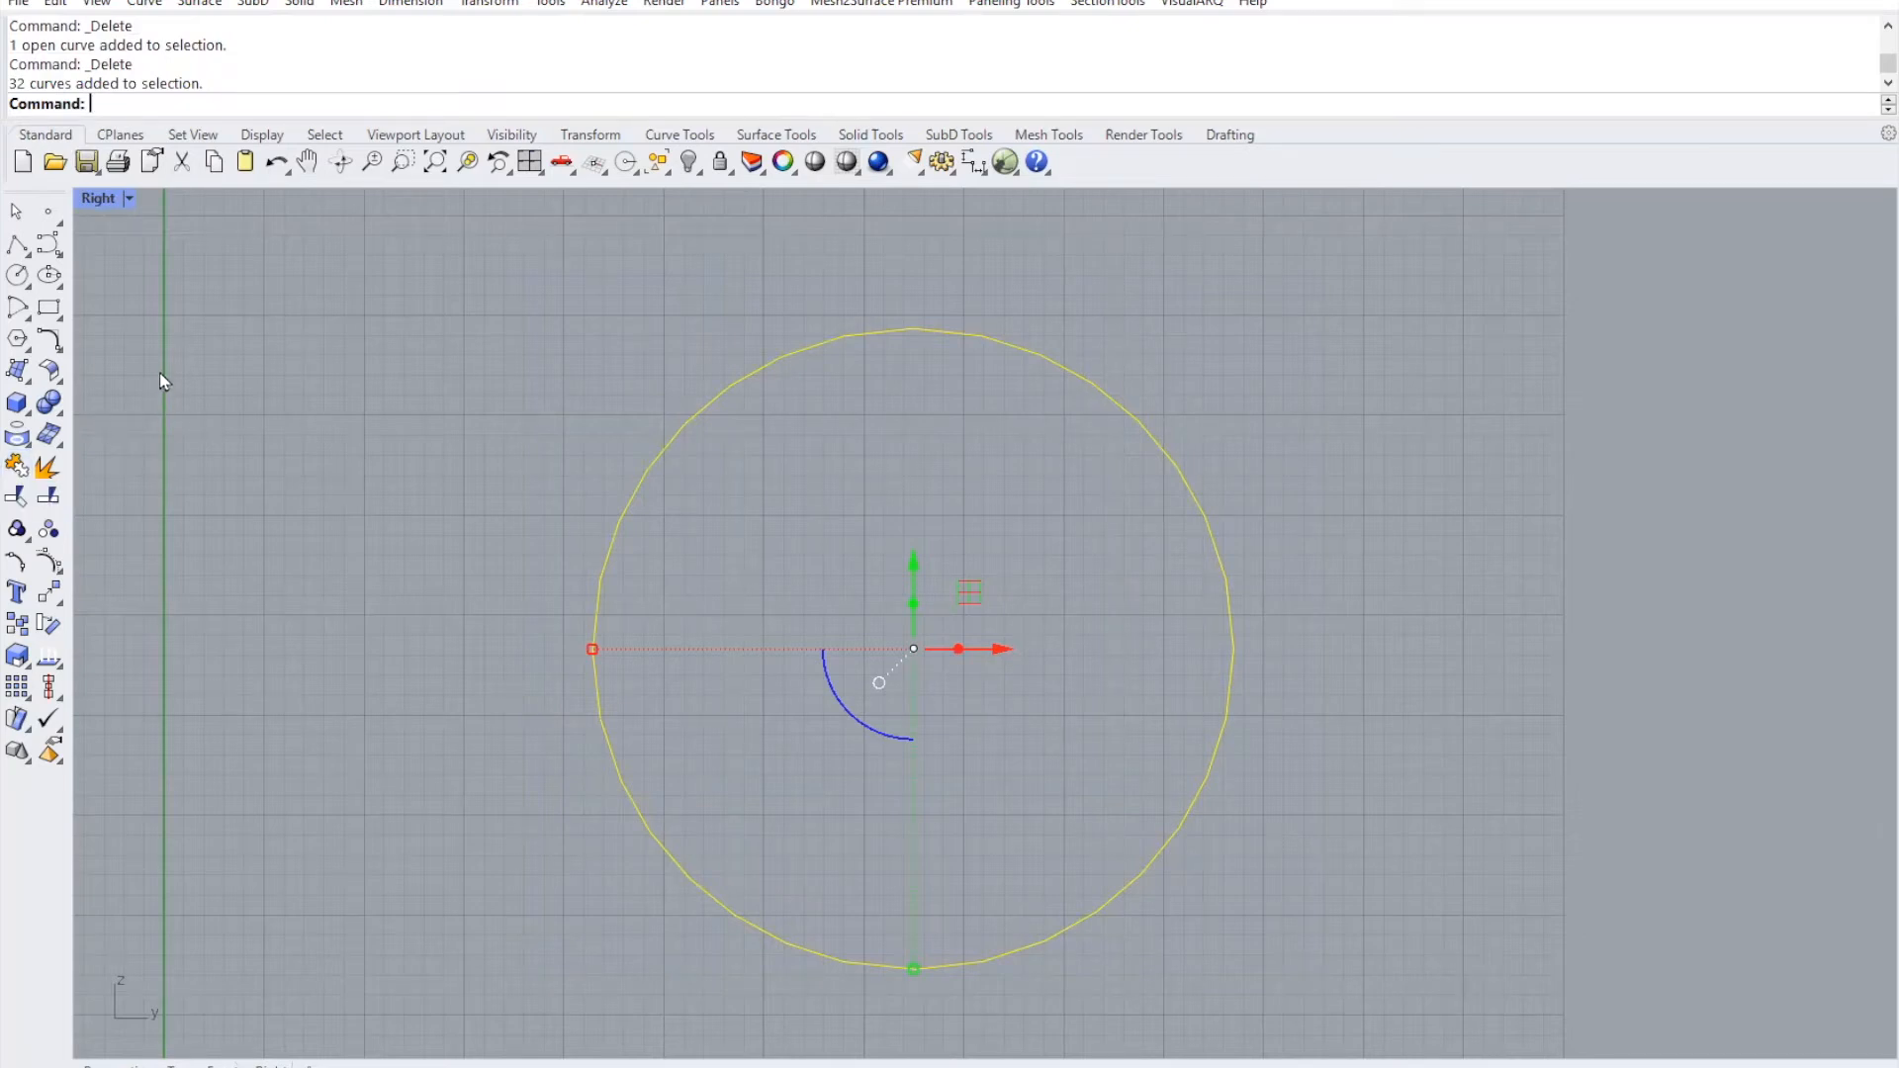
{"action": "left_click", "coordinate": [17, 279]}
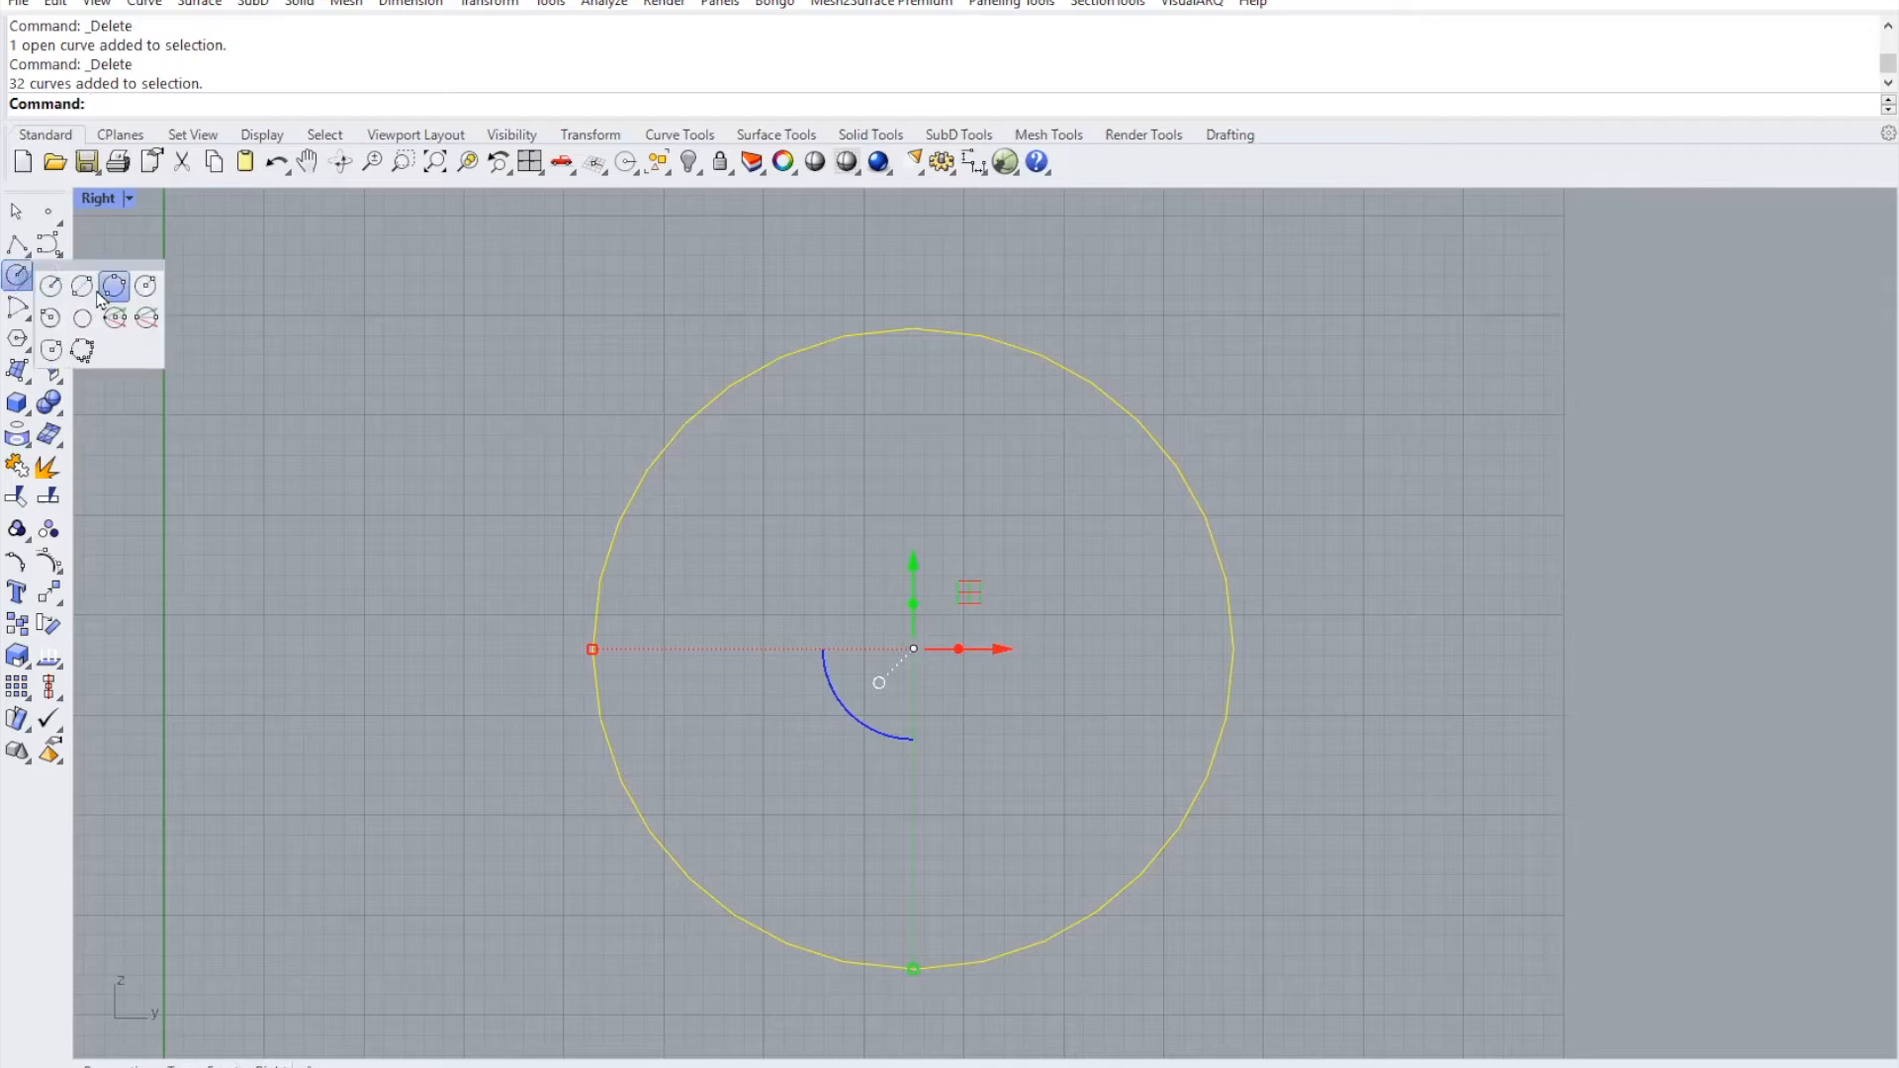
{"action": "left_click", "coordinate": [84, 292]}
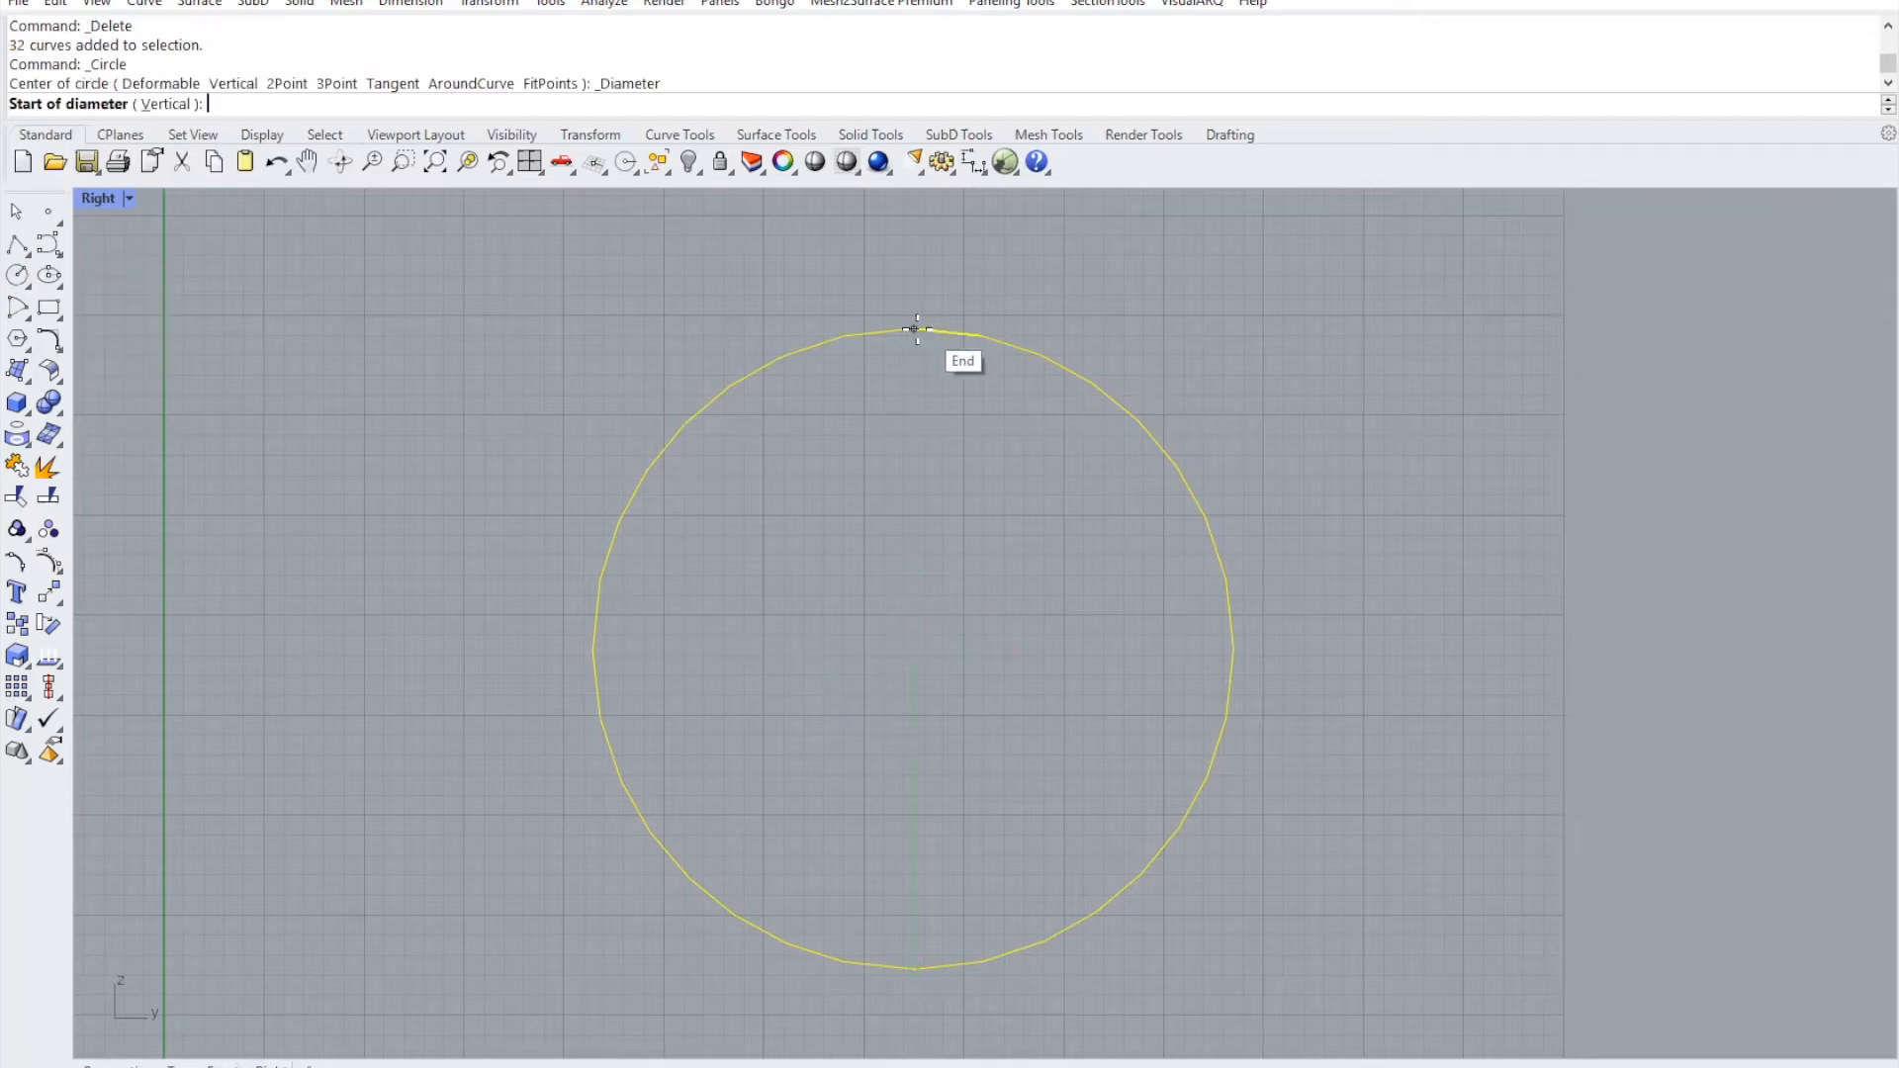
{"action": "left_click", "coordinate": [912, 329]}
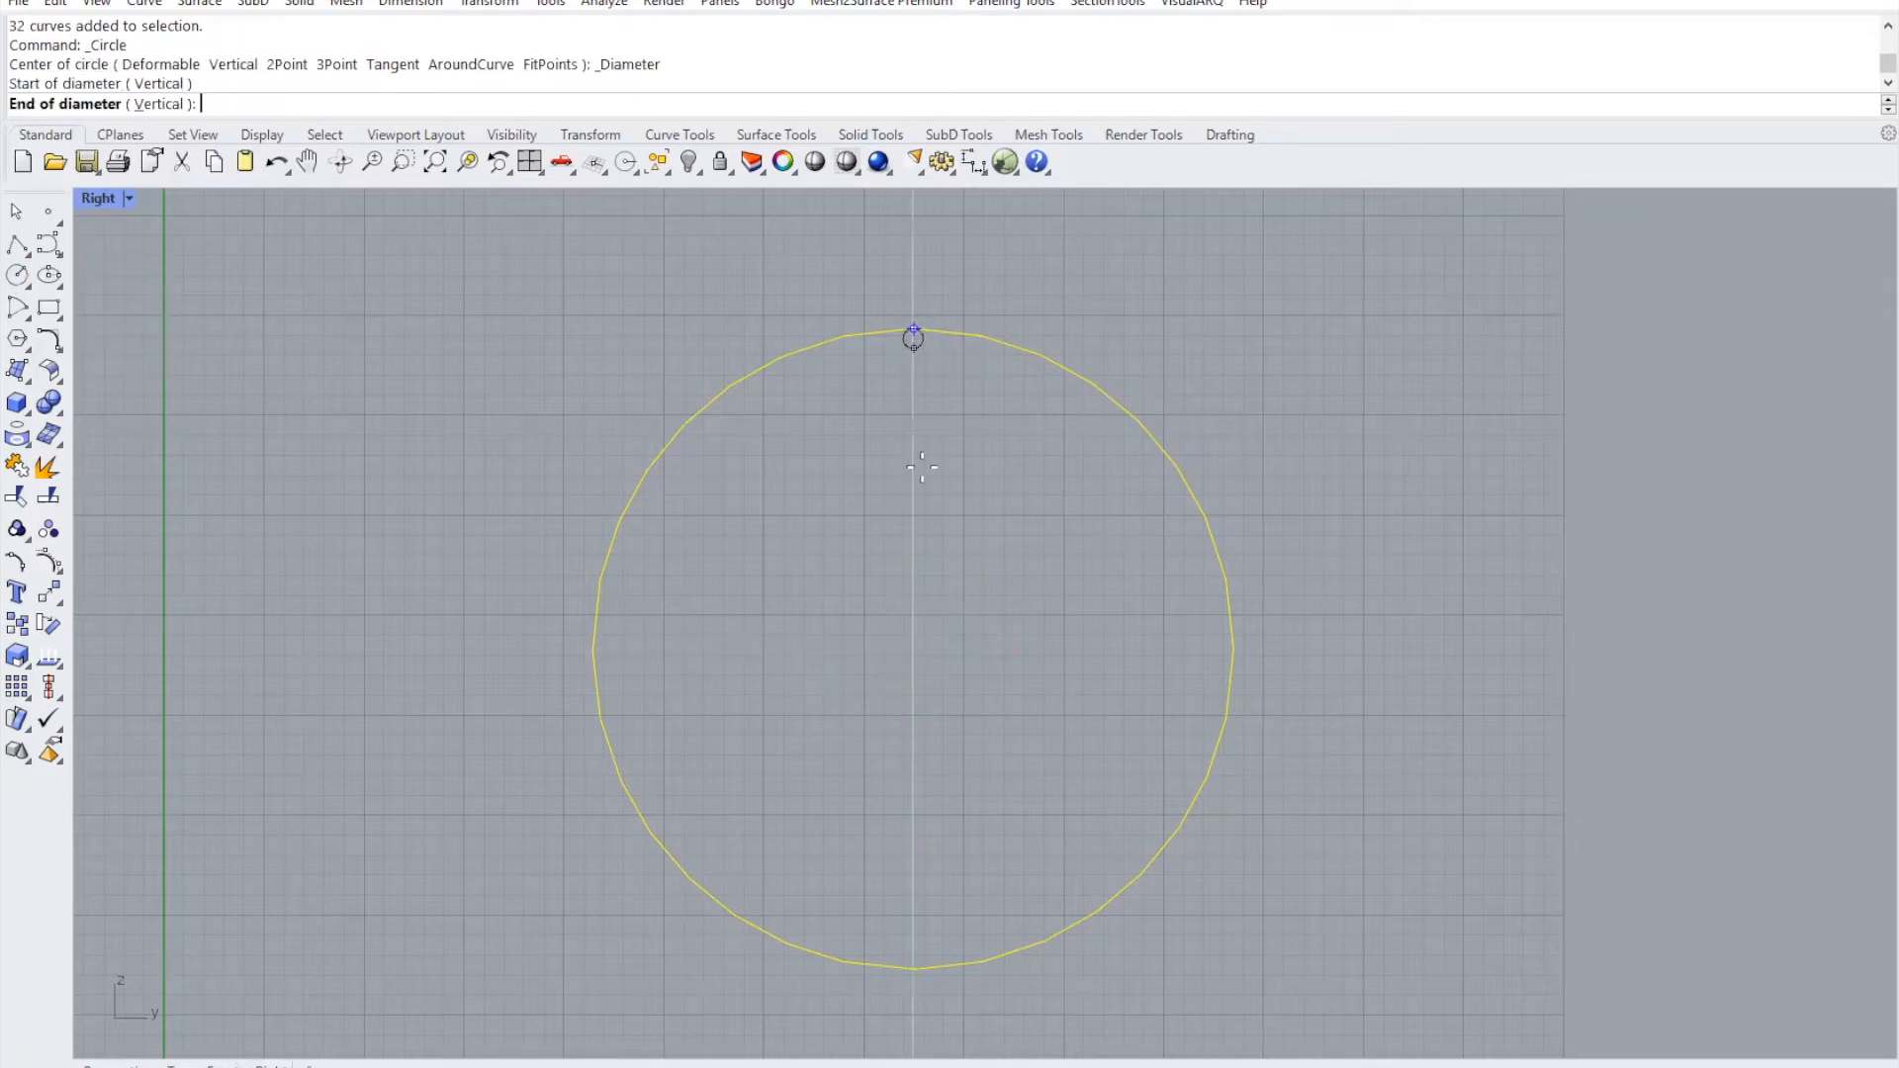
{"action": "left_click", "coordinate": [913, 968]}
{"action": "key", "text": "Escape"}
- Delete all the straight segments of the outer ring, keeping only the new circle
{"action": "left_click_drag", "start_coordinate": [749, 245], "coordinate": [1272, 623]}
{"action": "key", "text": "Delete"}
{"action": "left_click_drag", "start_coordinate": [931, 482], "coordinate": [1494, 1059]}
{"action": "key", "text": "Delete"}
{"action": "left_click_drag", "start_coordinate": [519, 312], "coordinate": [898, 994]}
{"action": "key", "text": "Delete"}
{"action": "left_click_drag", "start_coordinate": [748, 742], "coordinate": [1258, 1028]}
{"action": "key", "text": "Delete"}
- Return to the Perspective view and hide the other meshes, leaving the cap, the circle and the bounding boxes
{"action": "left_click", "coordinate": [114, 1066]}
{"action": "scroll", "coordinate": [995, 724], "scroll_direction": "down", "scroll_amount": 6}
{"action": "left_click", "coordinate": [691, 163]}
{"action": "left_click", "coordinate": [603, 592]}
{"action": "left_click", "coordinate": [691, 164]}
{"action": "left_click", "coordinate": [627, 287]}
{"action": "left_click", "coordinate": [691, 163]}
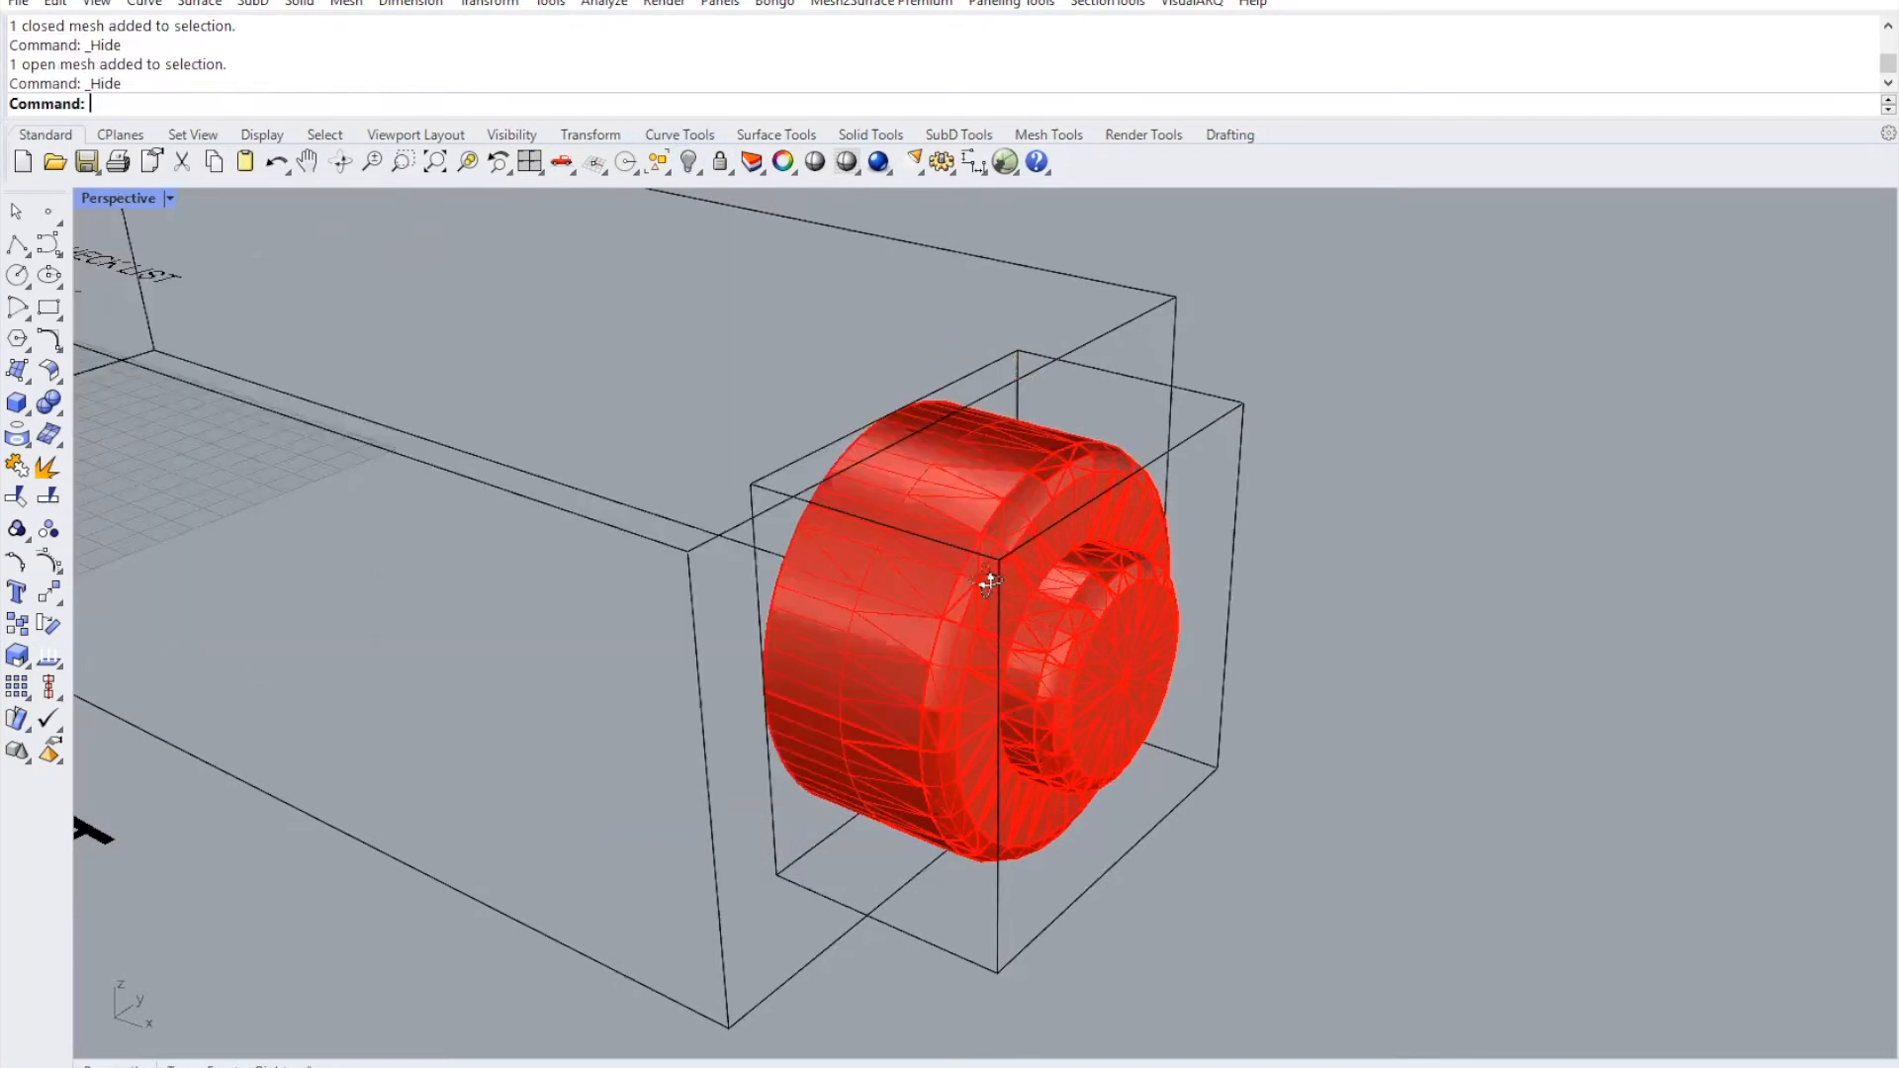
- Hide the bounding box curves around the cap and bottle
{"action": "right_click_drag", "start_coordinate": [989, 583], "coordinate": [1106, 593]}
{"action": "scroll", "coordinate": [1038, 589], "scroll_direction": "up", "scroll_amount": 3}
{"action": "left_click", "coordinate": [985, 587]}
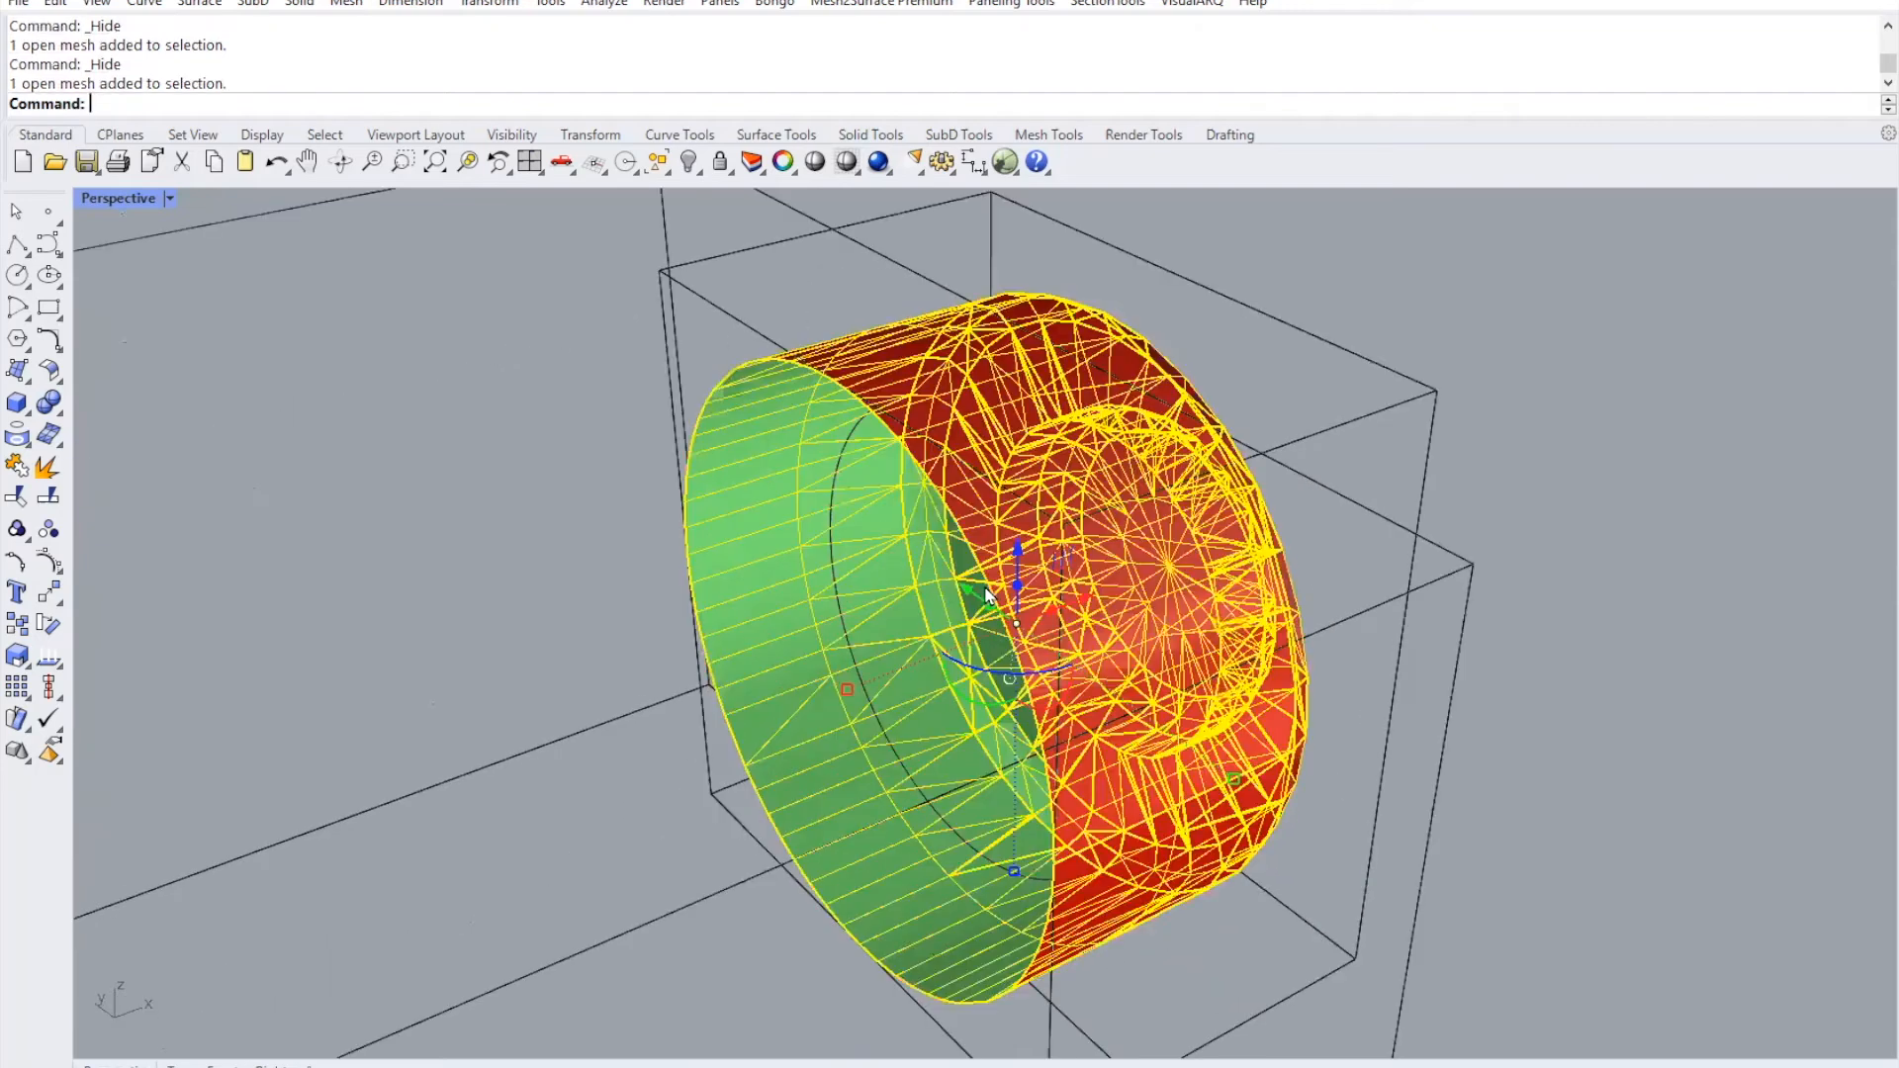
{"action": "left_click", "coordinate": [1231, 953]}
{"action": "right_click_drag", "start_coordinate": [1128, 866], "coordinate": [1155, 854]}
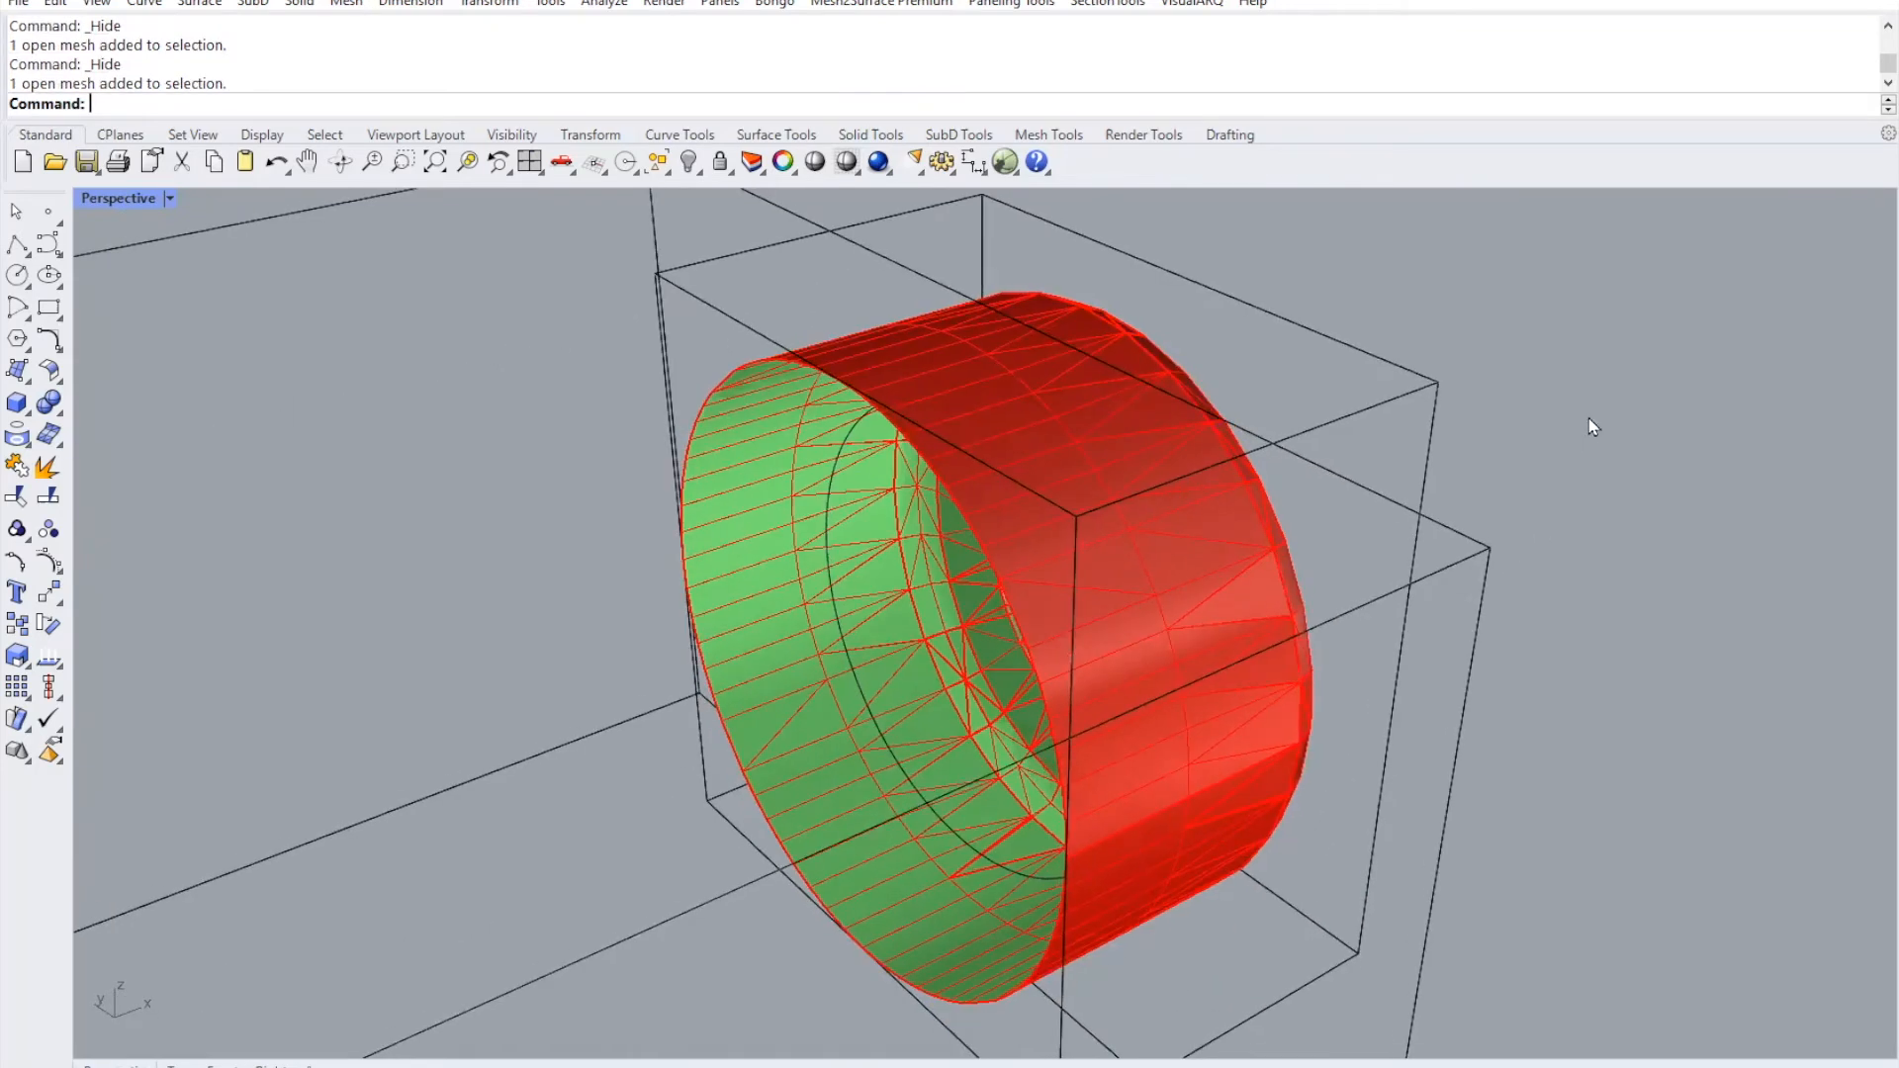
{"action": "left_click_drag", "start_coordinate": [1584, 420], "coordinate": [1365, 646]}
{"action": "left_click", "coordinate": [690, 165]}
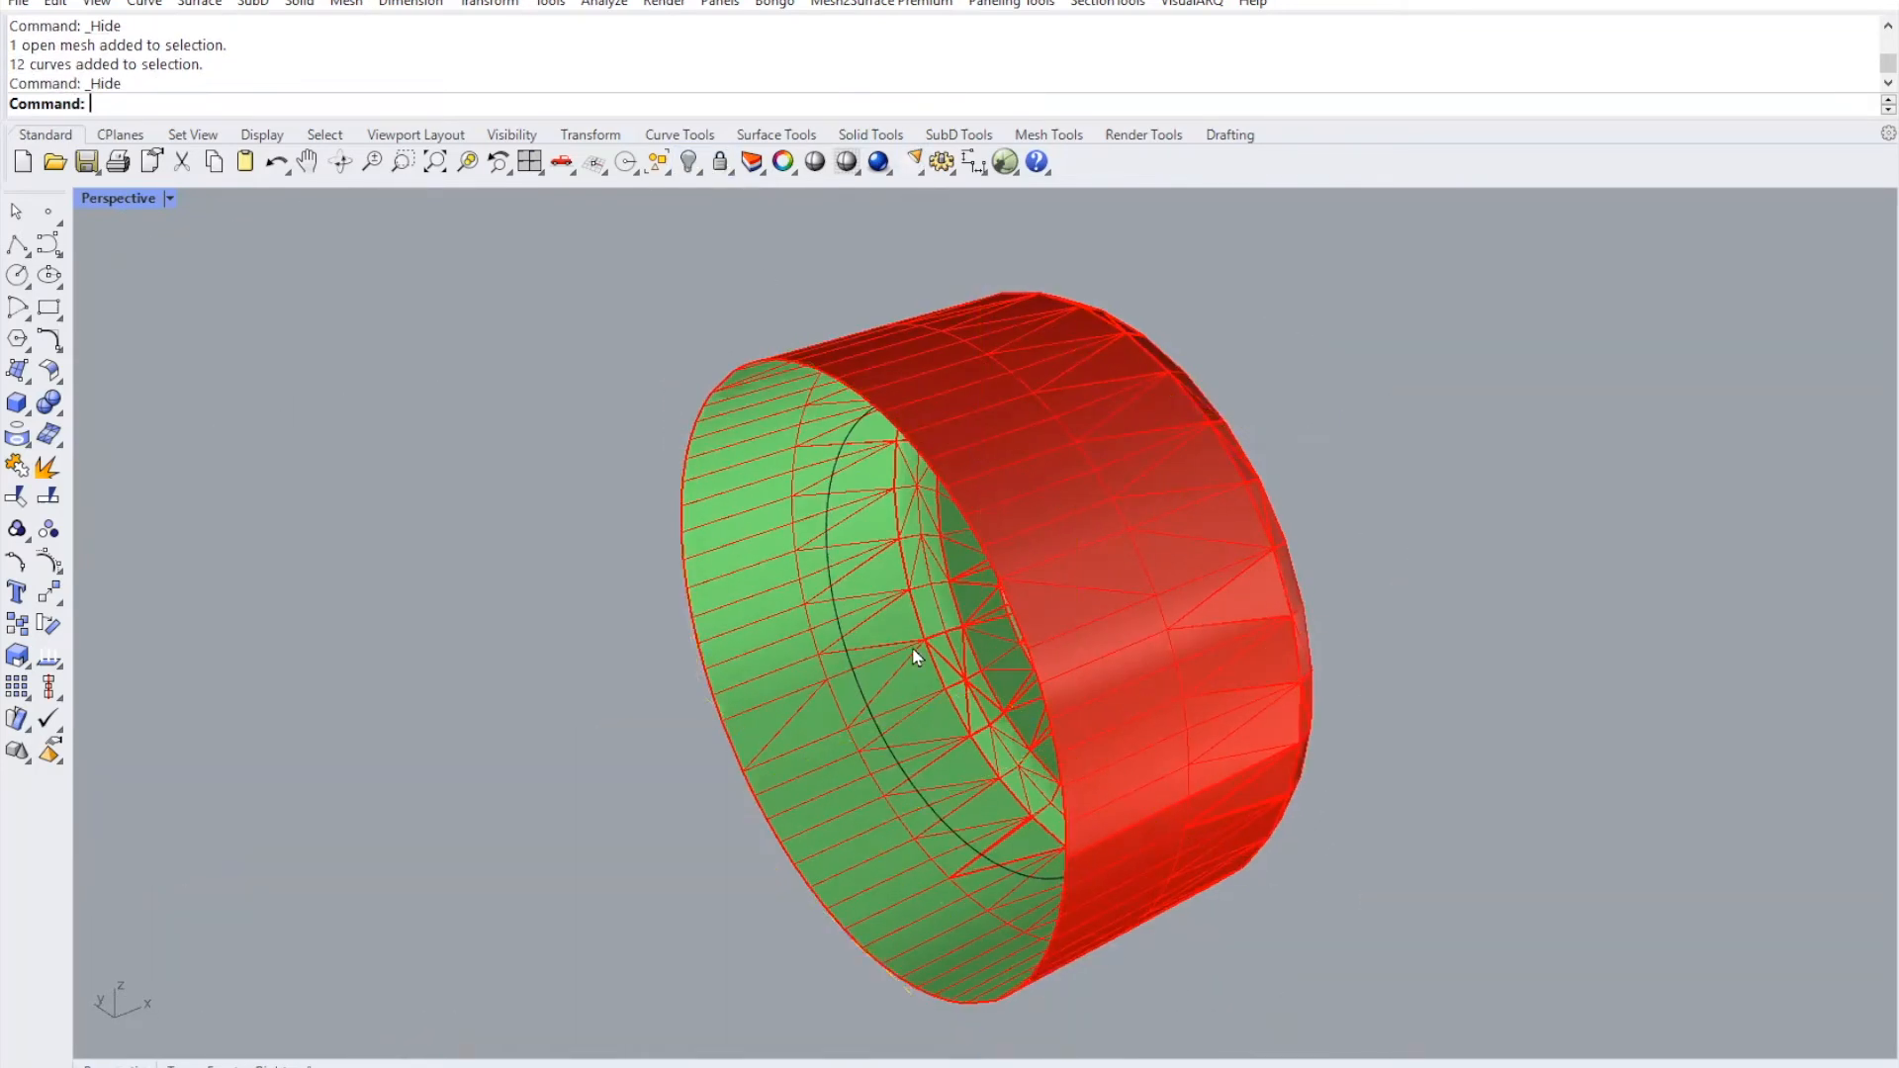
- Extrude the rim circle as a solid cylinder out through the cap's open end
{"action": "left_click", "coordinate": [890, 786]}
{"action": "right_click_drag", "start_coordinate": [903, 775], "coordinate": [1166, 775]}
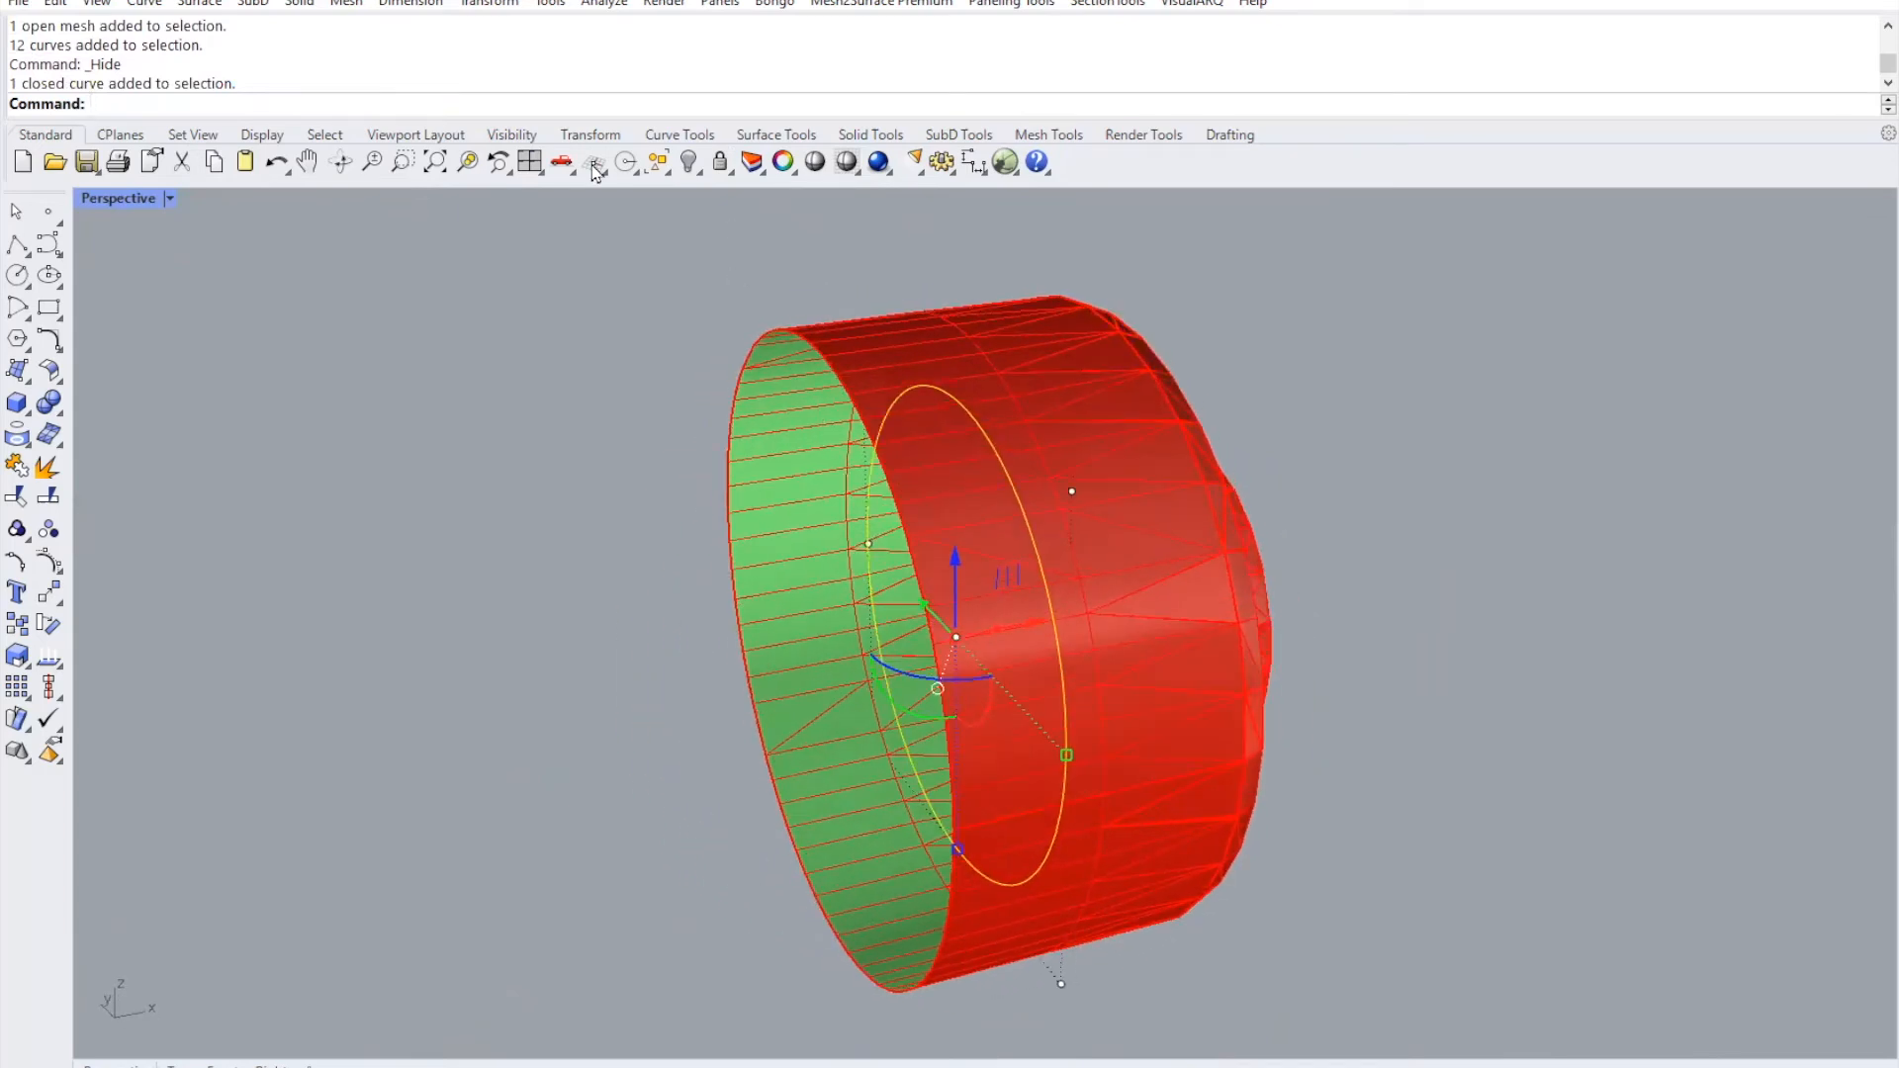
{"action": "left_click", "coordinate": [197, 5]}
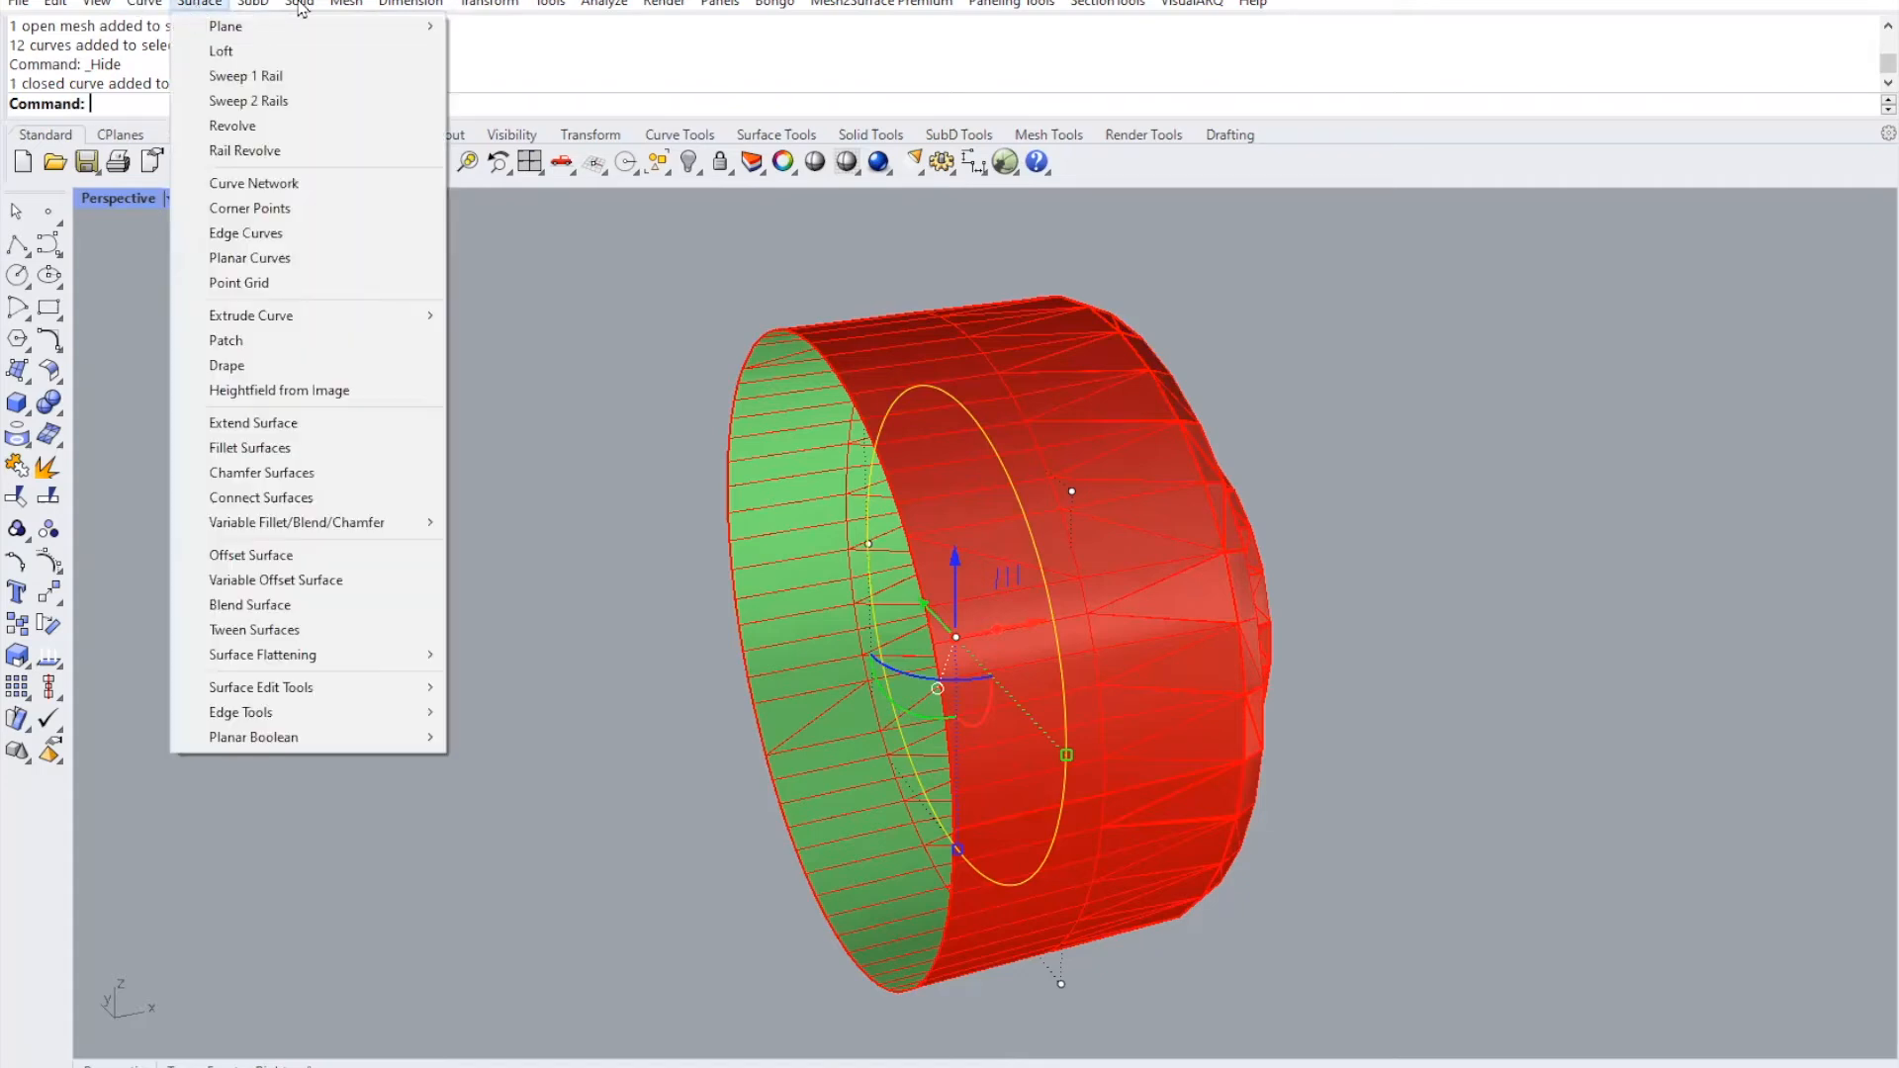
{"action": "mouse_move", "coordinate": [421, 402]}
{"action": "left_click", "coordinate": [589, 400]}
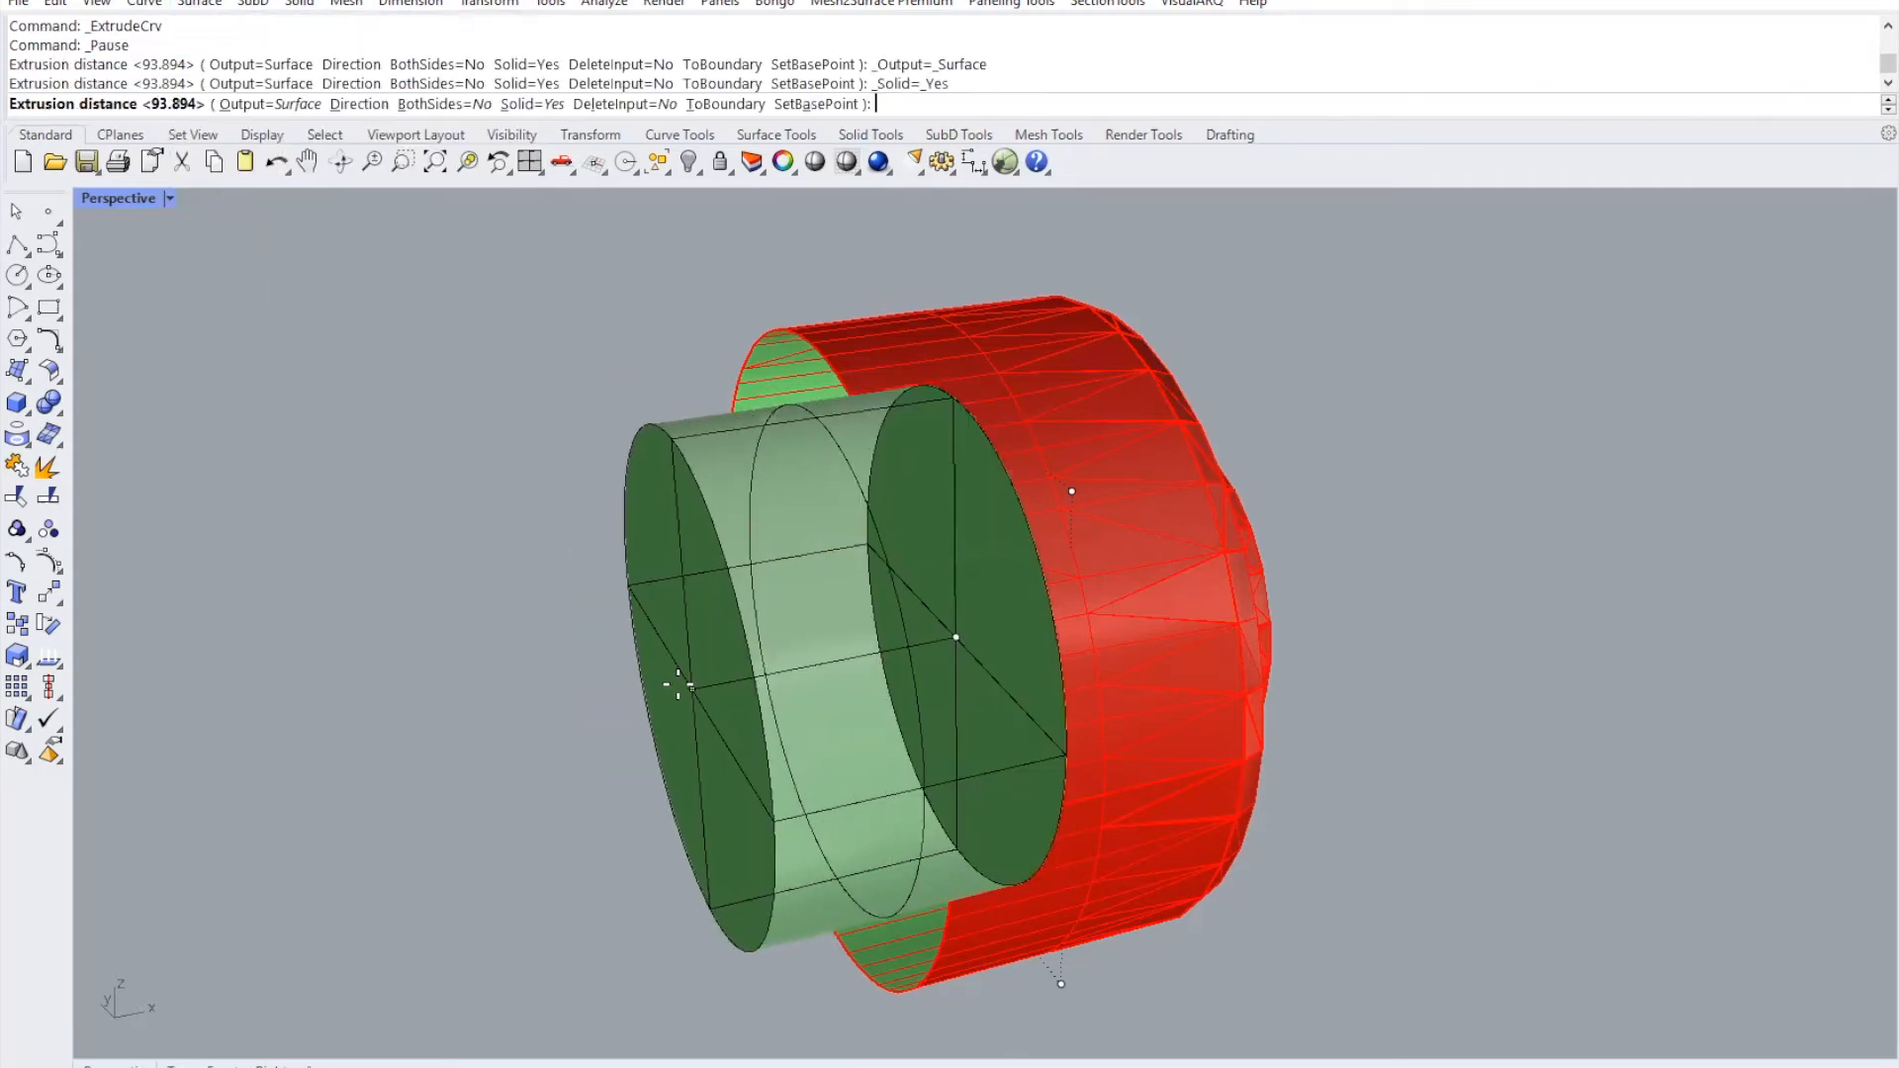
{"action": "left_click", "coordinate": [599, 705]}
{"action": "right_click_drag", "start_coordinate": [1342, 636], "coordinate": [792, 683]}
{"action": "left_click", "coordinate": [788, 692]}
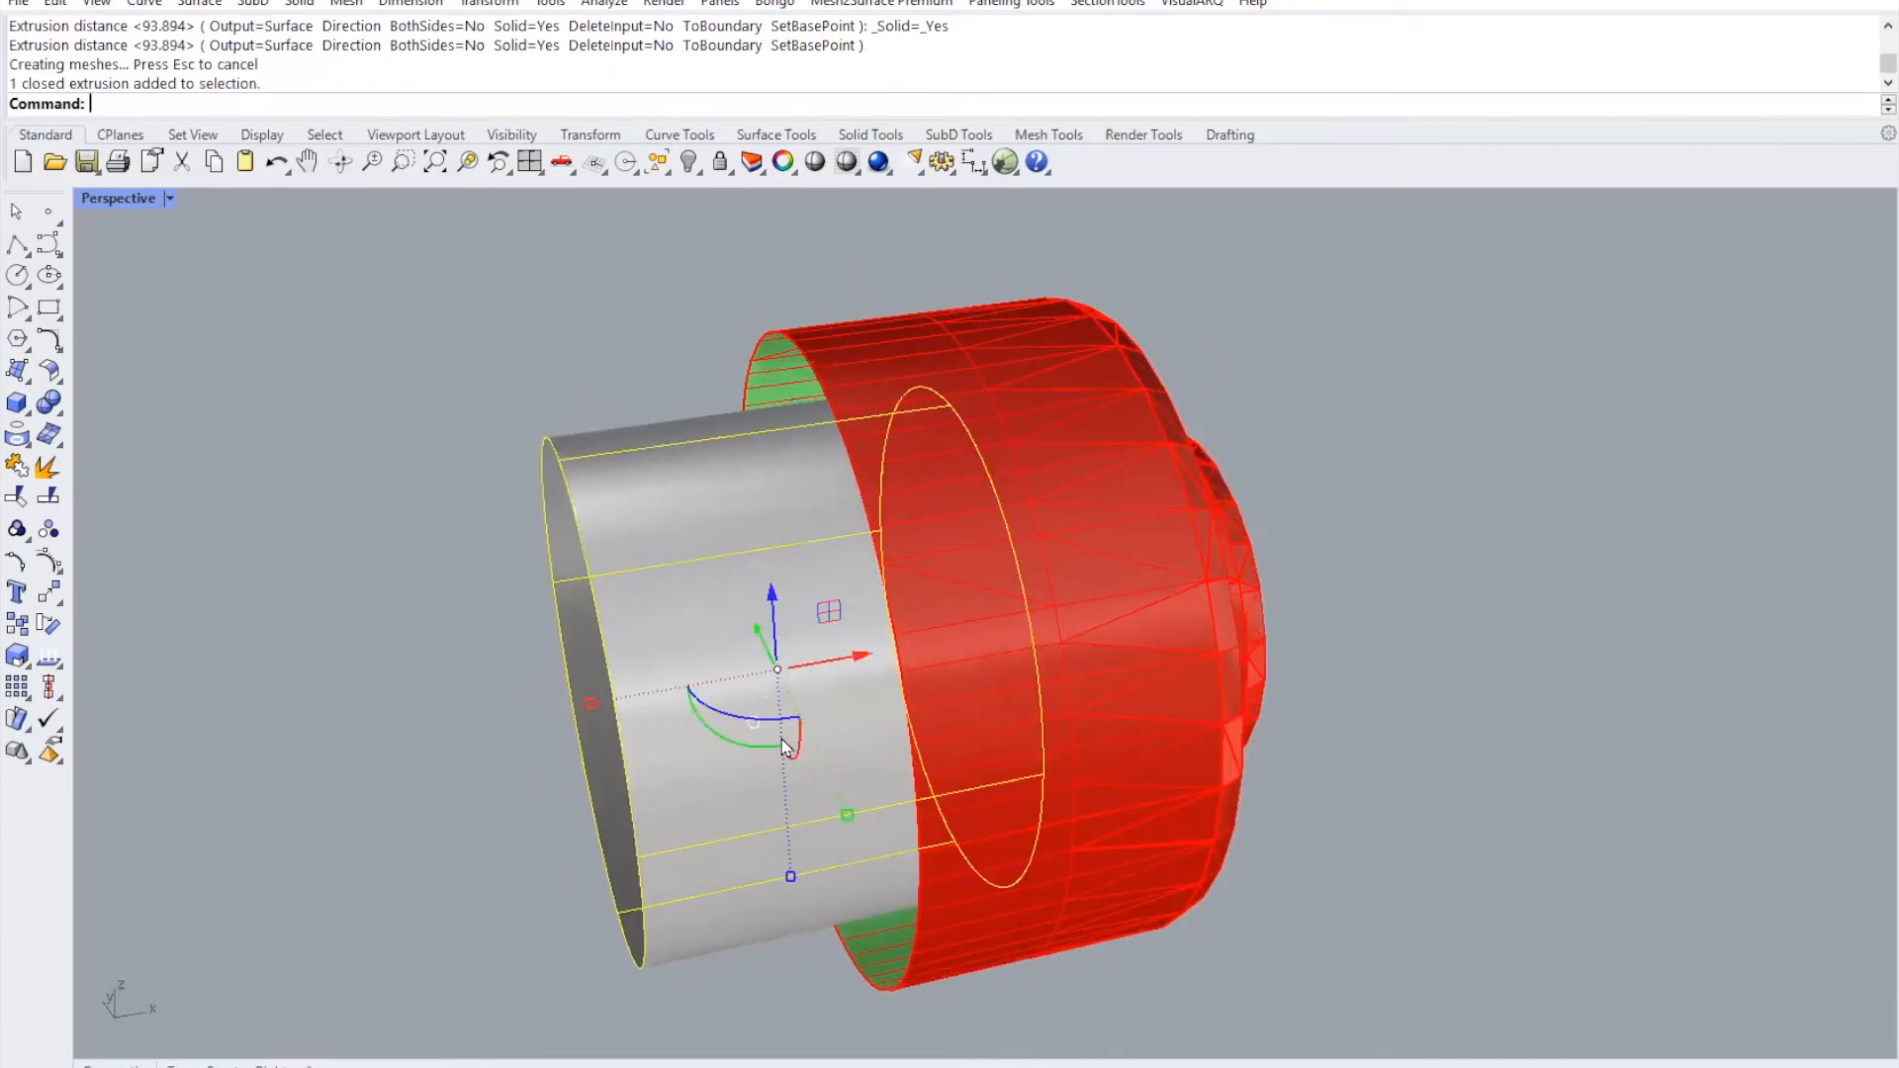
{"action": "left_click", "coordinate": [1464, 573]}
{"action": "right_click_drag", "start_coordinate": [718, 577], "coordinate": [748, 580]}
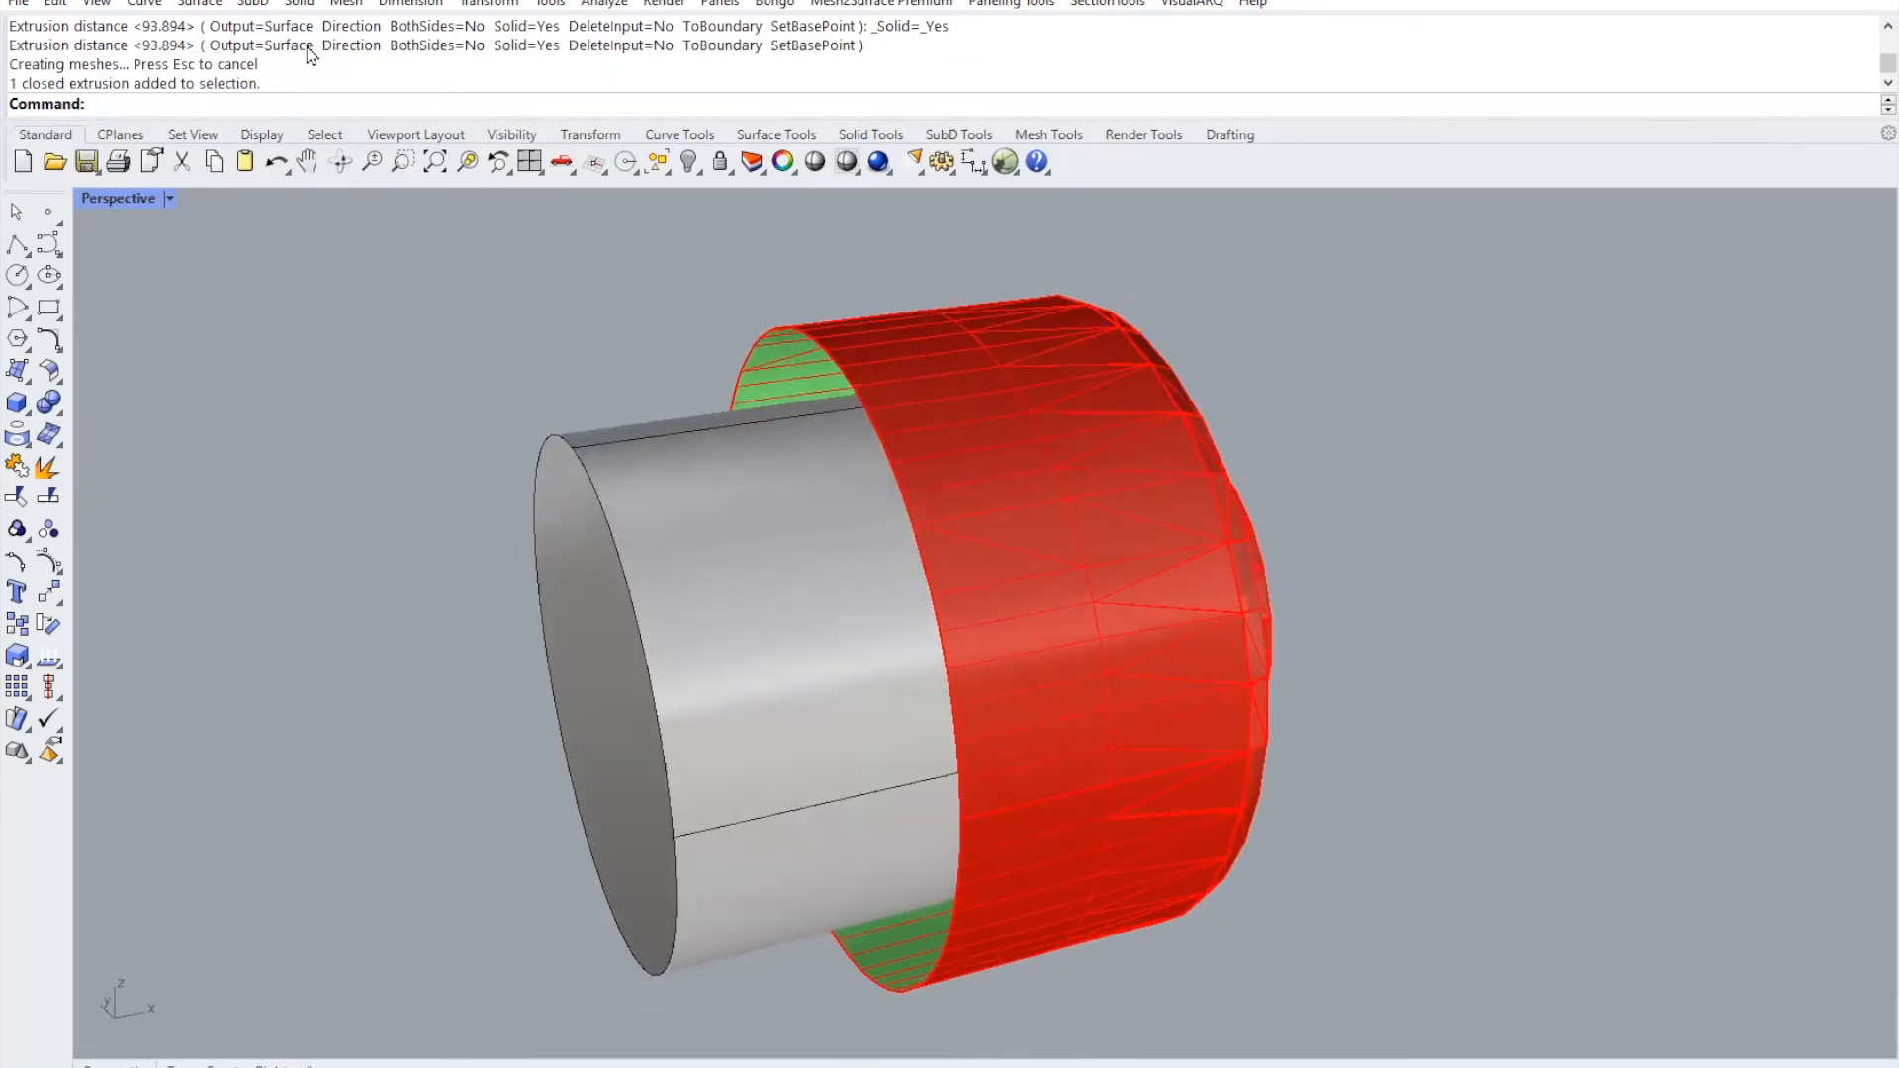
- Fill the mesh hole at the cap's open end by picking its boundary edge
{"action": "right_click_drag", "start_coordinate": [538, 237], "coordinate": [1108, 431]}
{"action": "left_click", "coordinate": [840, 373]}
{"action": "left_click", "coordinate": [1375, 456]}
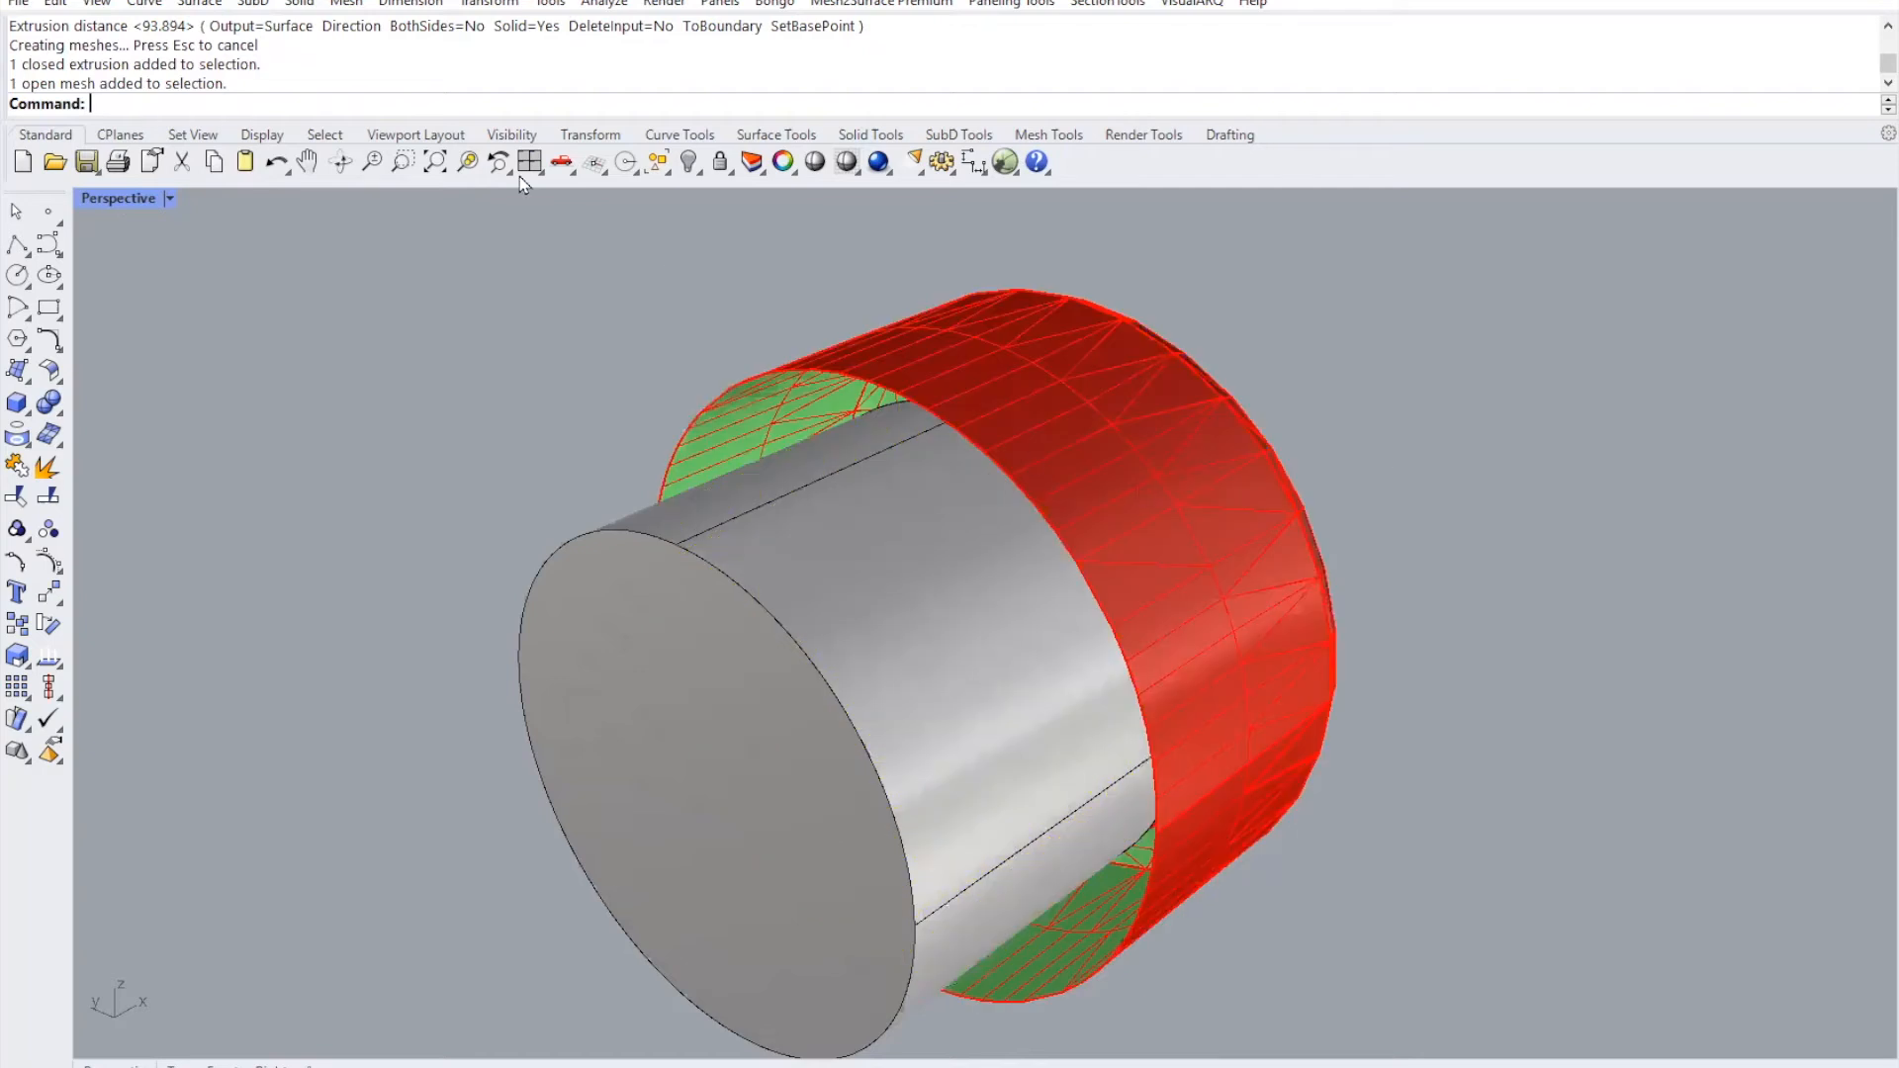
{"action": "left_click", "coordinate": [346, 3]}
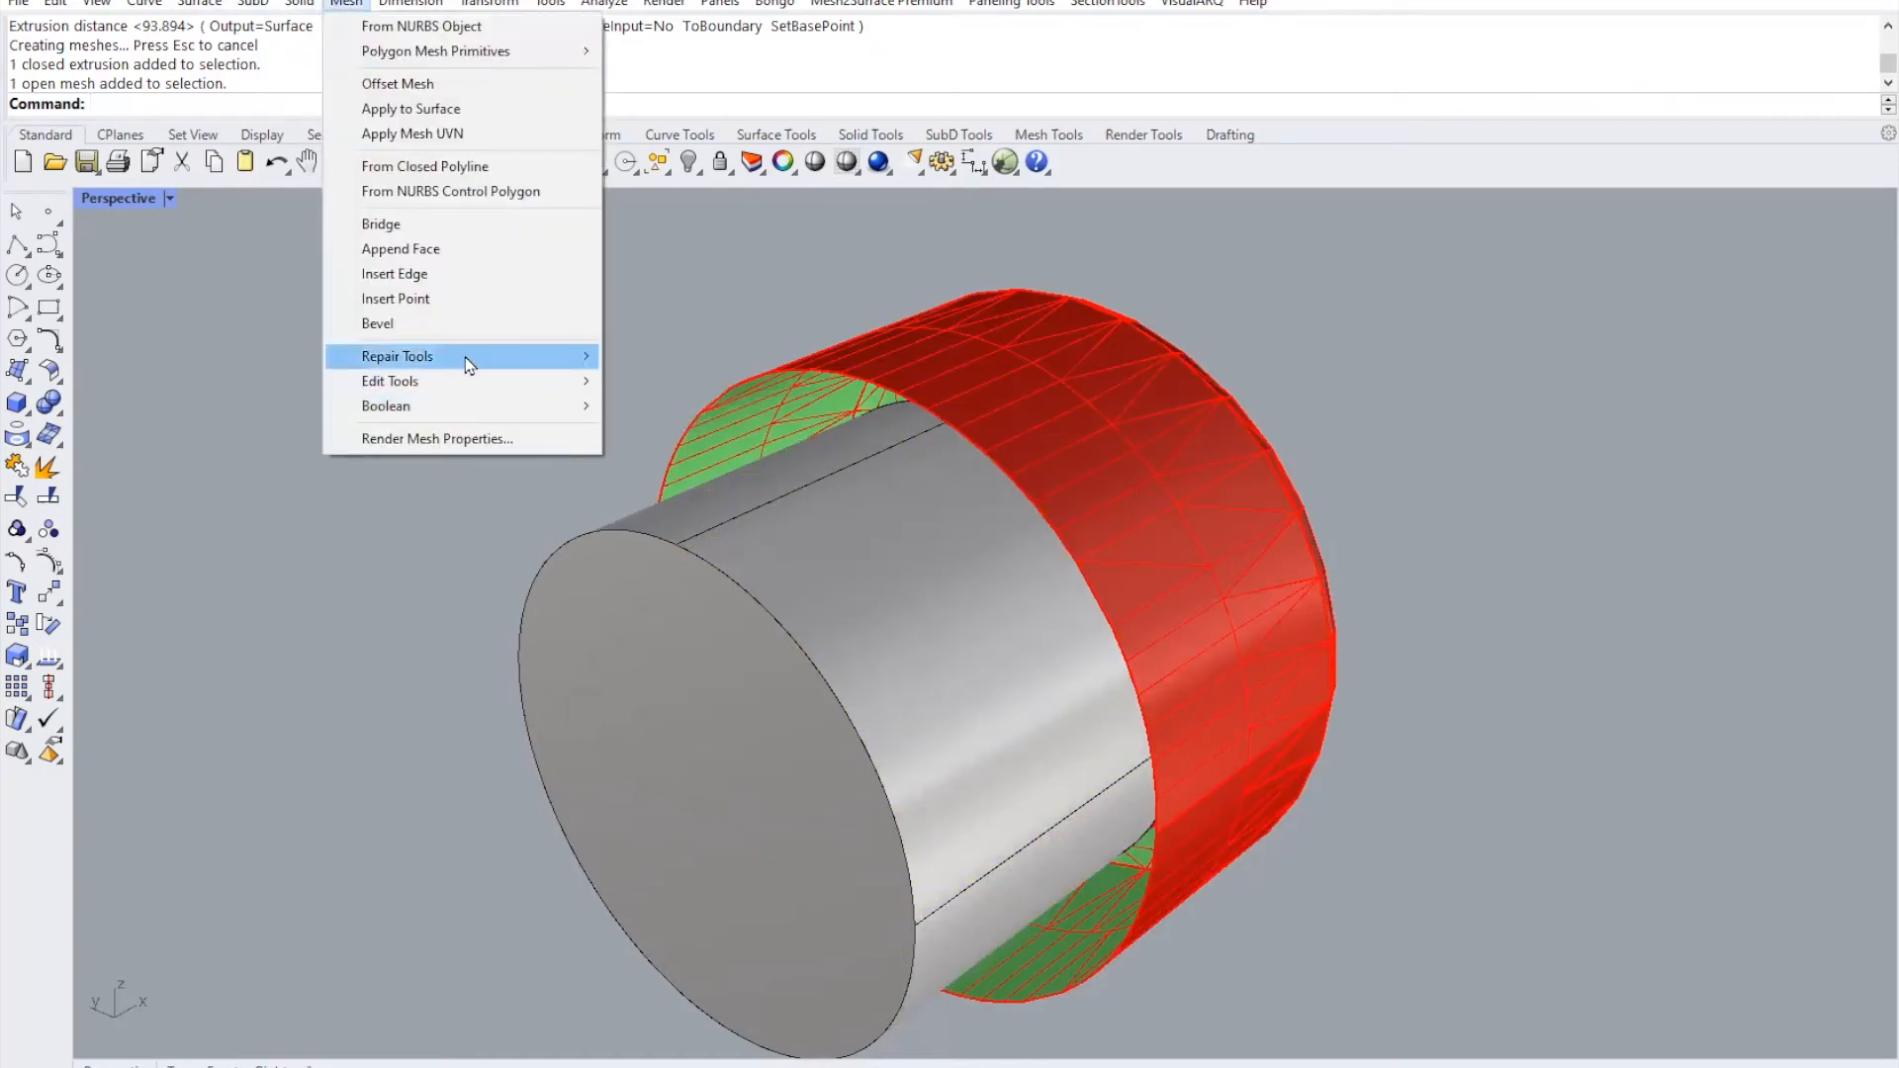
{"action": "mouse_move", "coordinate": [469, 366]}
{"action": "left_click", "coordinate": [710, 394]}
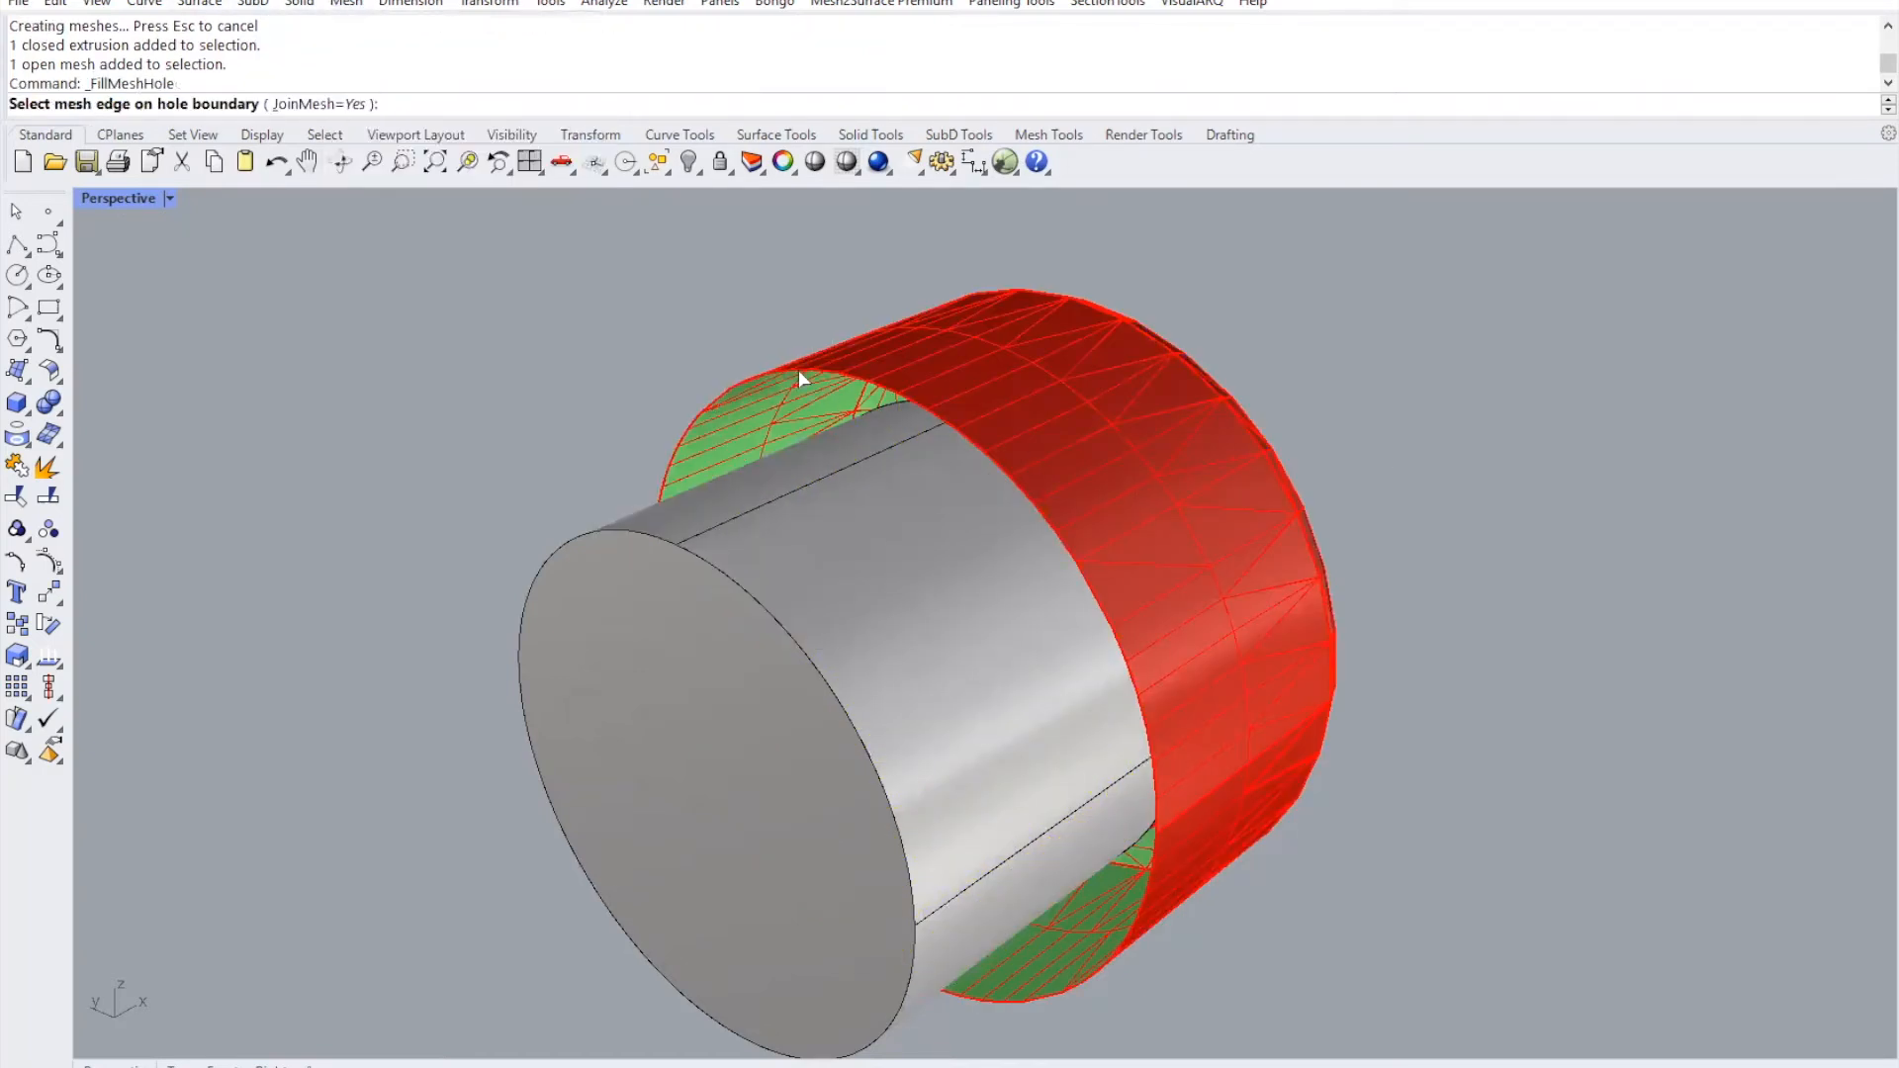
{"action": "left_click", "coordinate": [798, 370]}
{"action": "right_click_drag", "start_coordinate": [1513, 682], "coordinate": [1409, 678]}
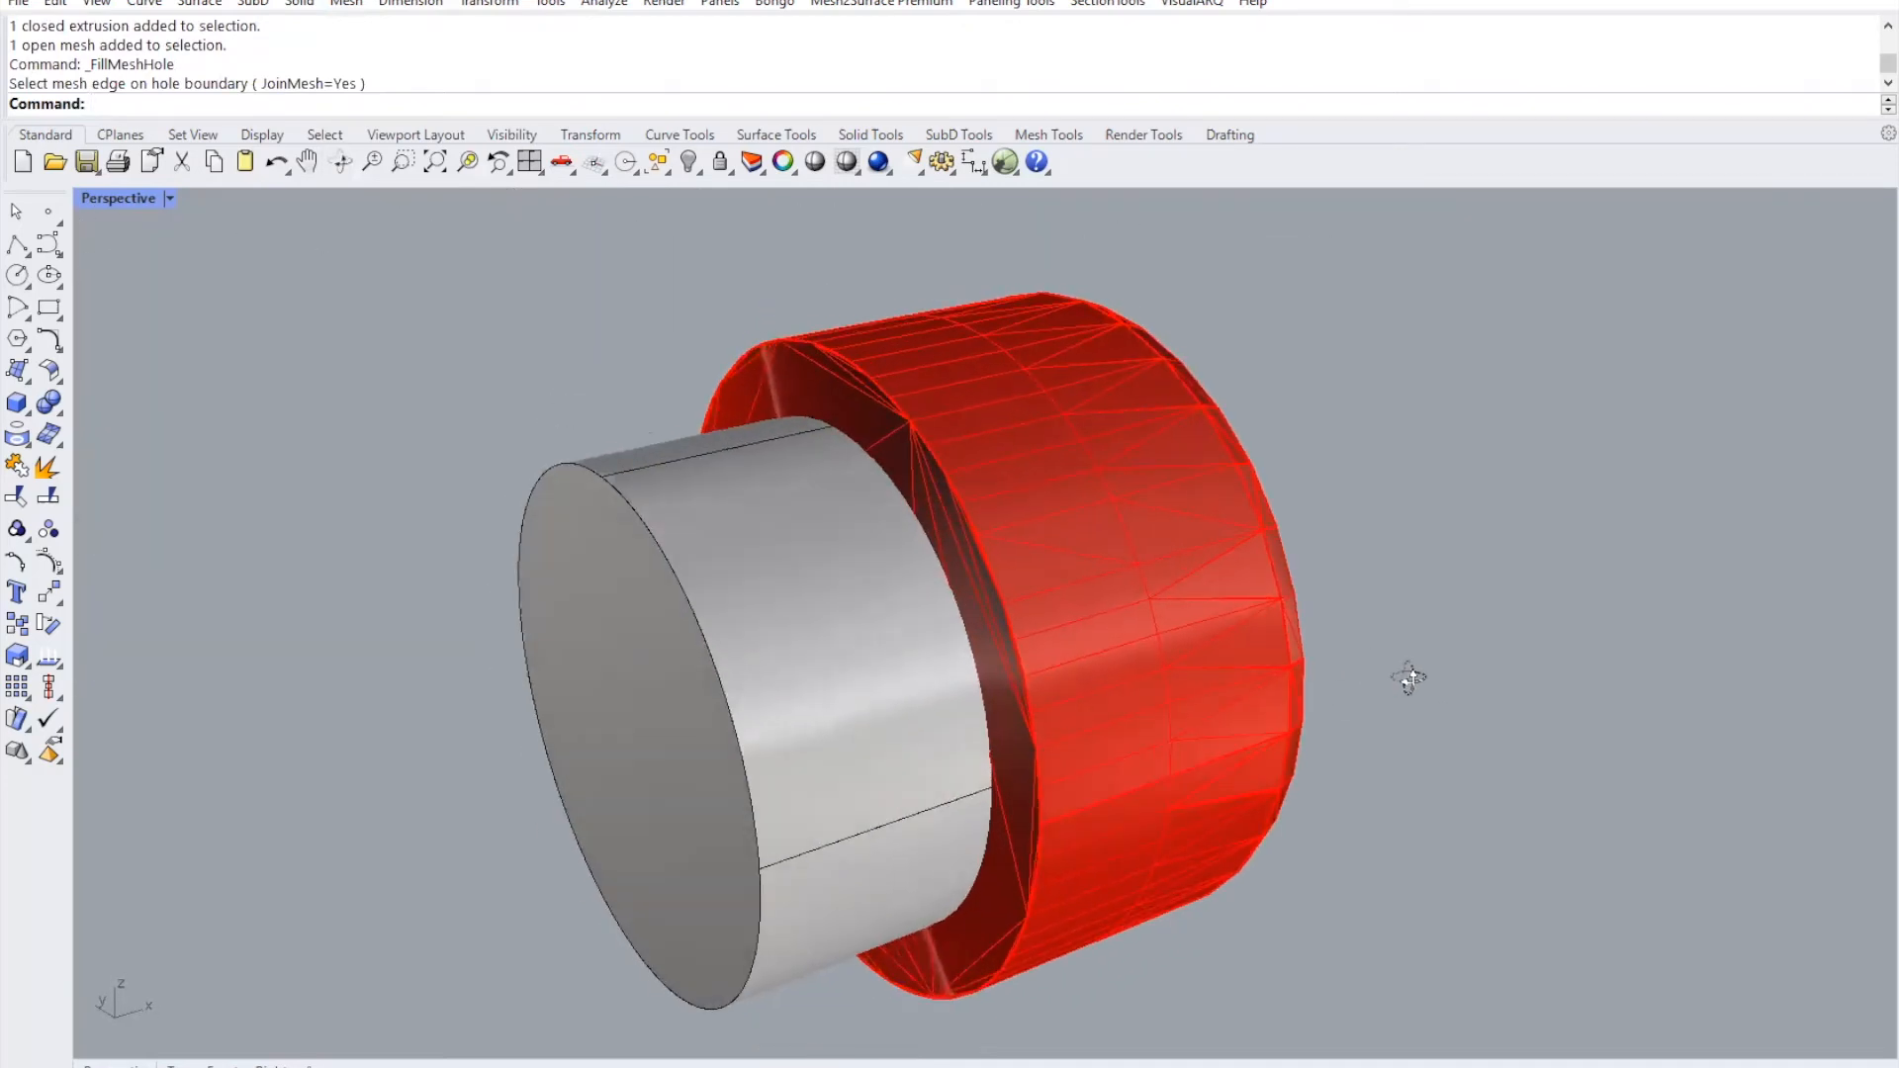
- Scale the extruded cylinder by a factor of 1.1 about its centre
{"action": "left_click", "coordinate": [827, 712]}
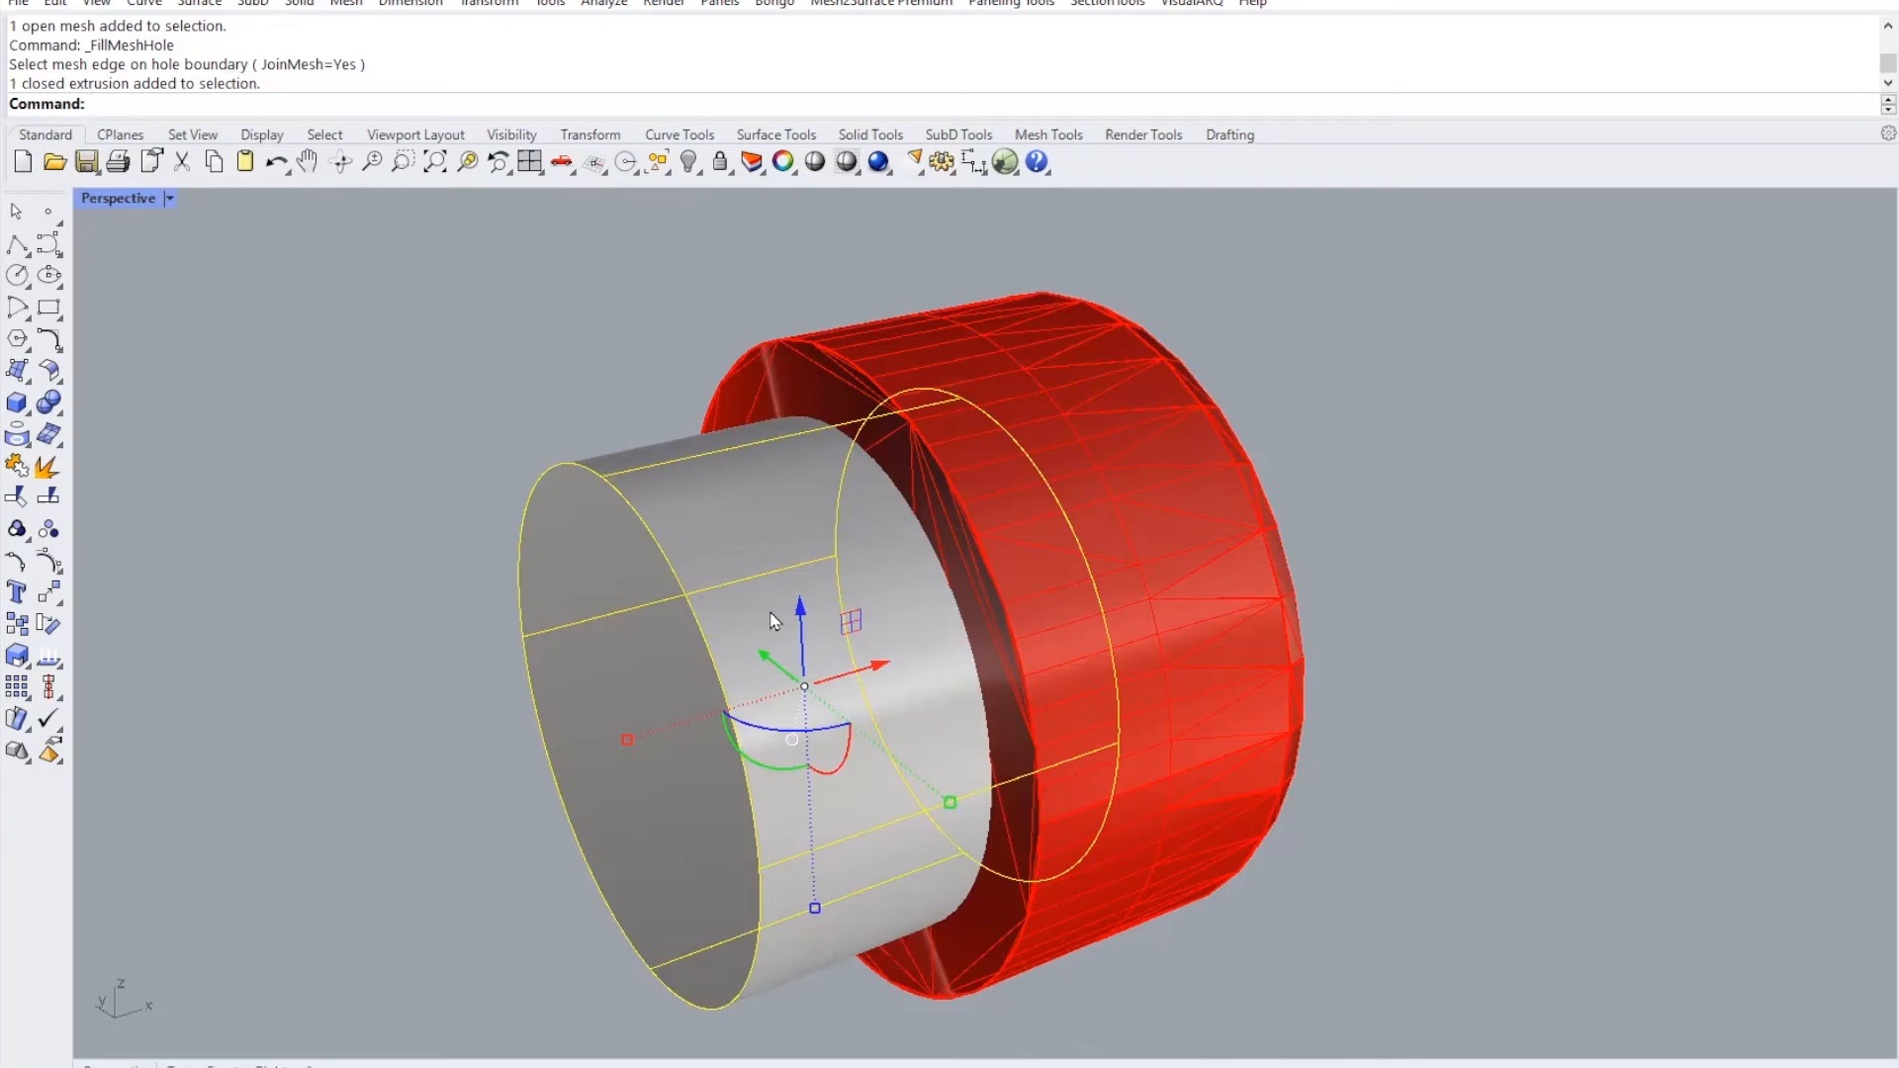
{"action": "left_click", "coordinate": [950, 801]}
{"action": "type", "text": "1"}
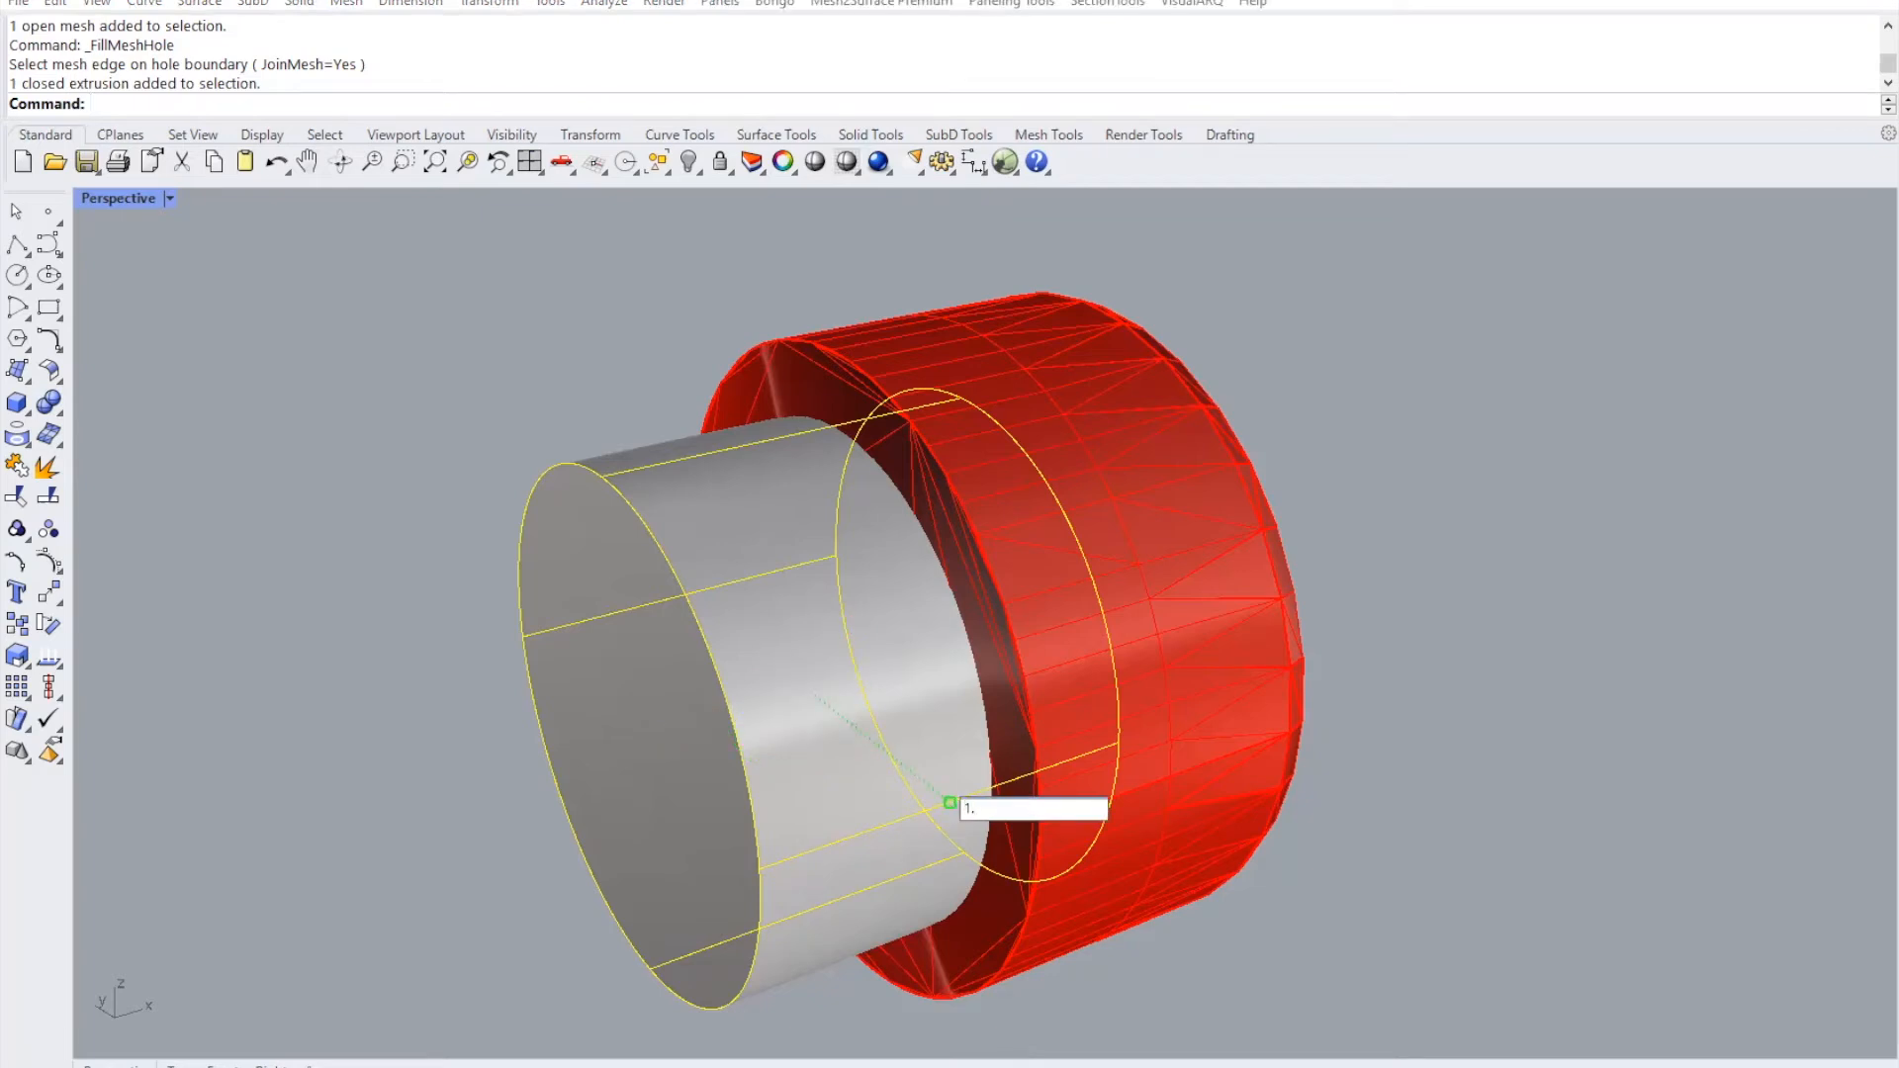
{"action": "type", "text": ".1"}
{"action": "key", "text": "Return"}
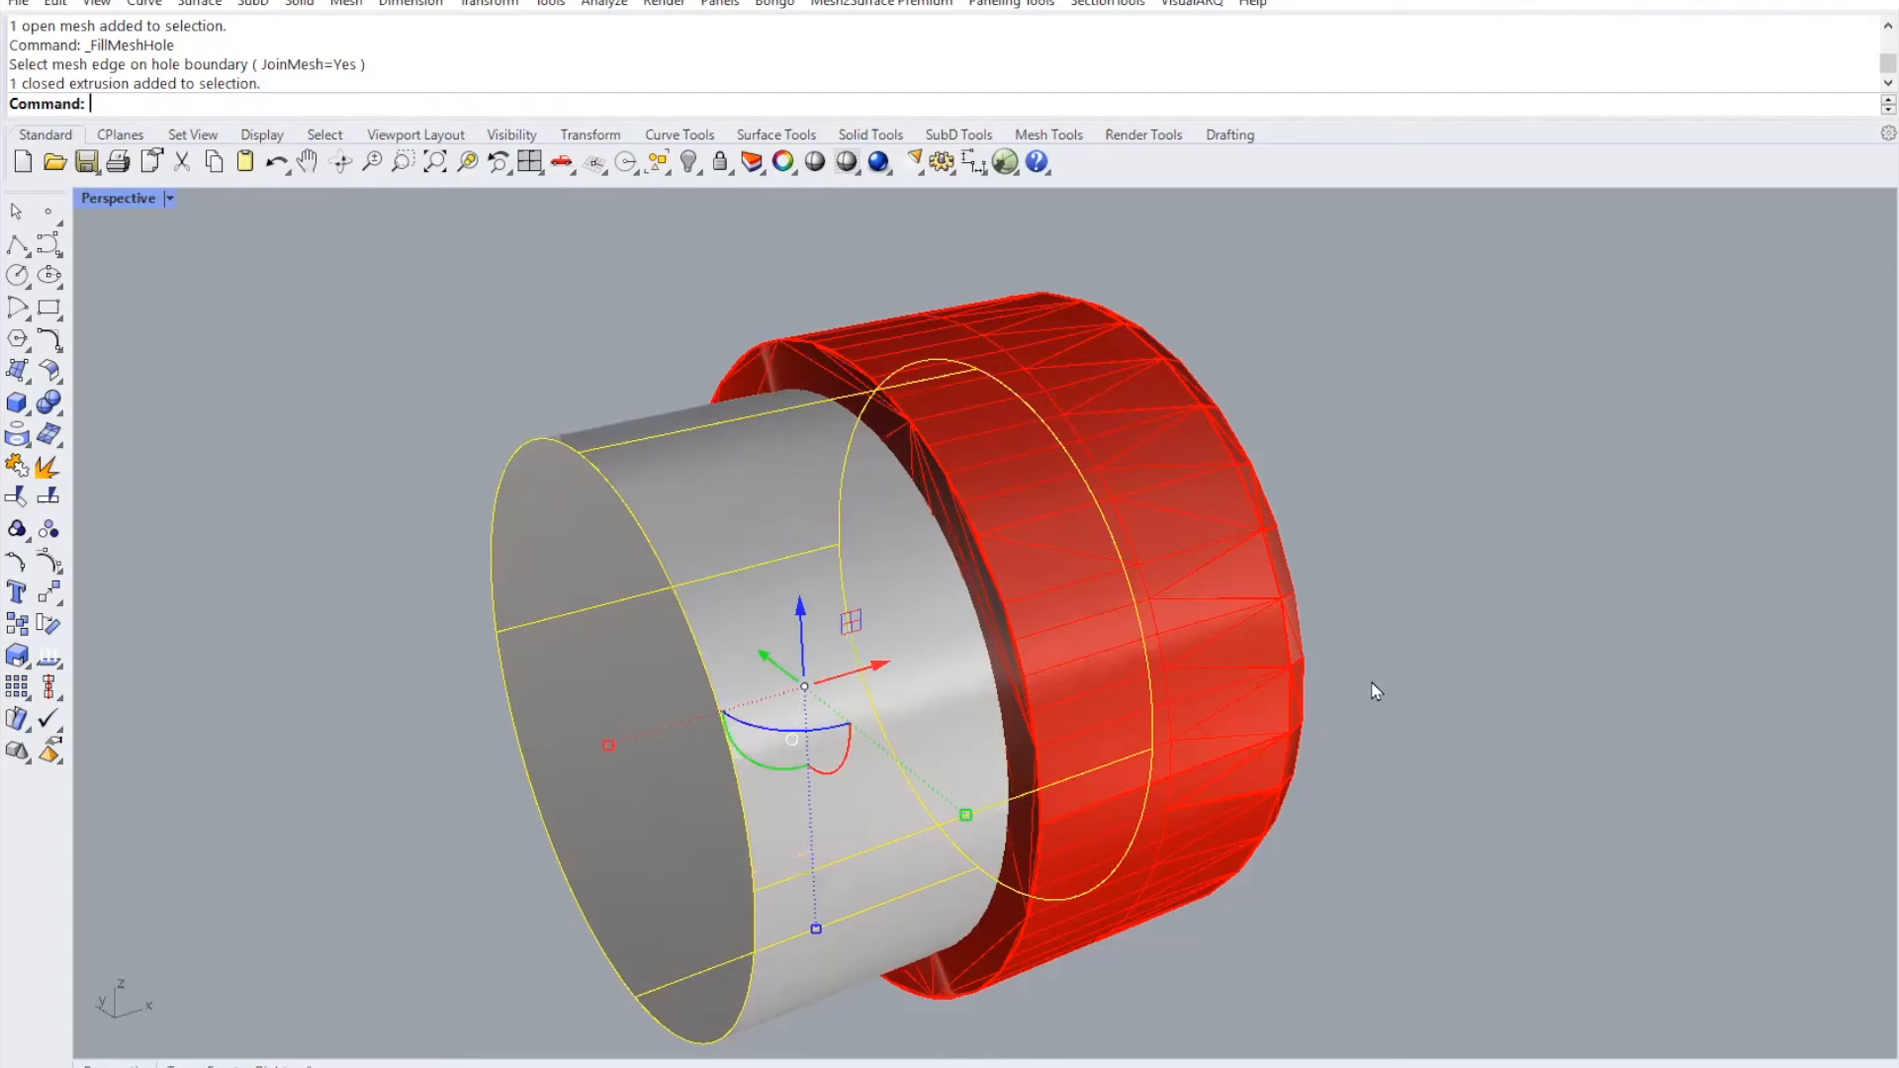
{"action": "left_click", "coordinate": [1432, 771]}
{"action": "mouse_move", "coordinate": [1445, 818]}
{"action": "right_mouse_down"}
{"action": "mouse_move", "coordinate": [1382, 805]}
{"action": "mouse_move", "coordinate": [1453, 796]}
{"action": "right_mouse_up"}
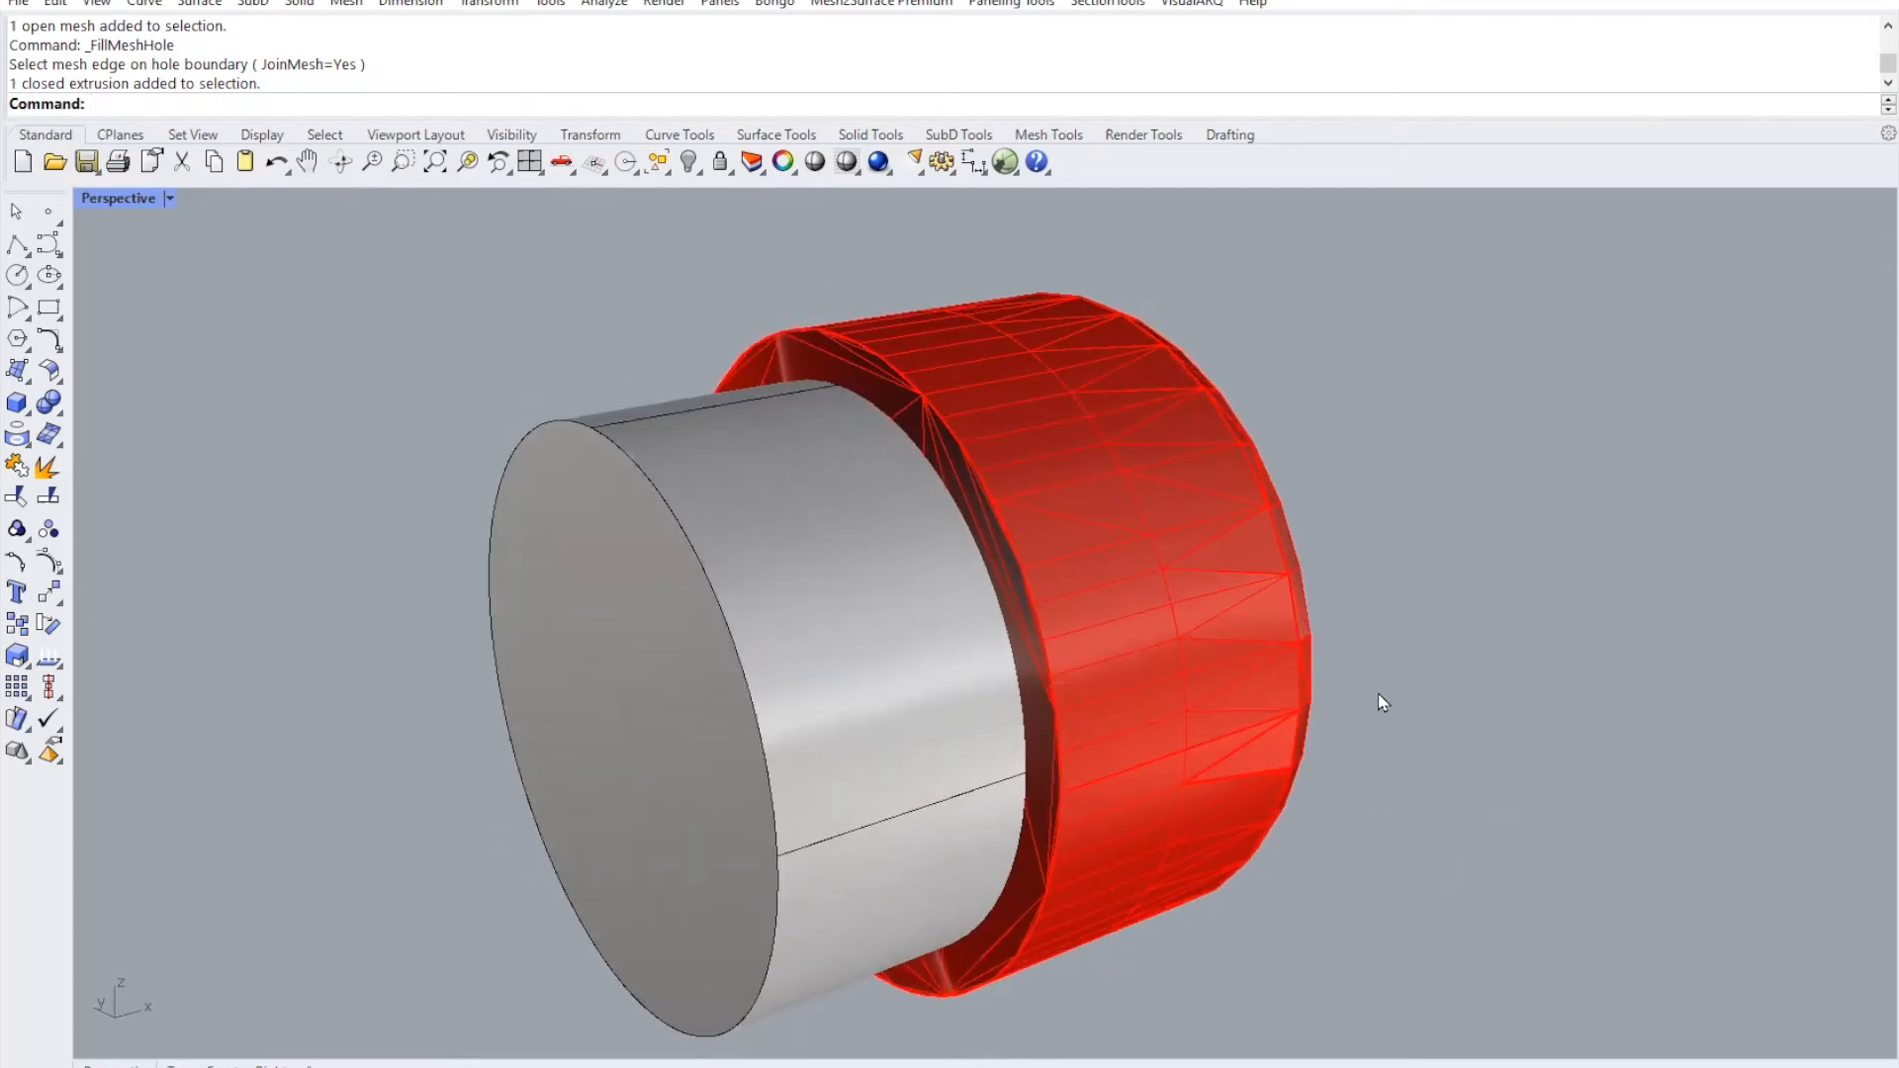
- Set the Perspective view to Wireframe display and examine the cylinder's fit inside the cap
{"action": "right_click_drag", "start_coordinate": [949, 692], "coordinate": [1086, 682]}
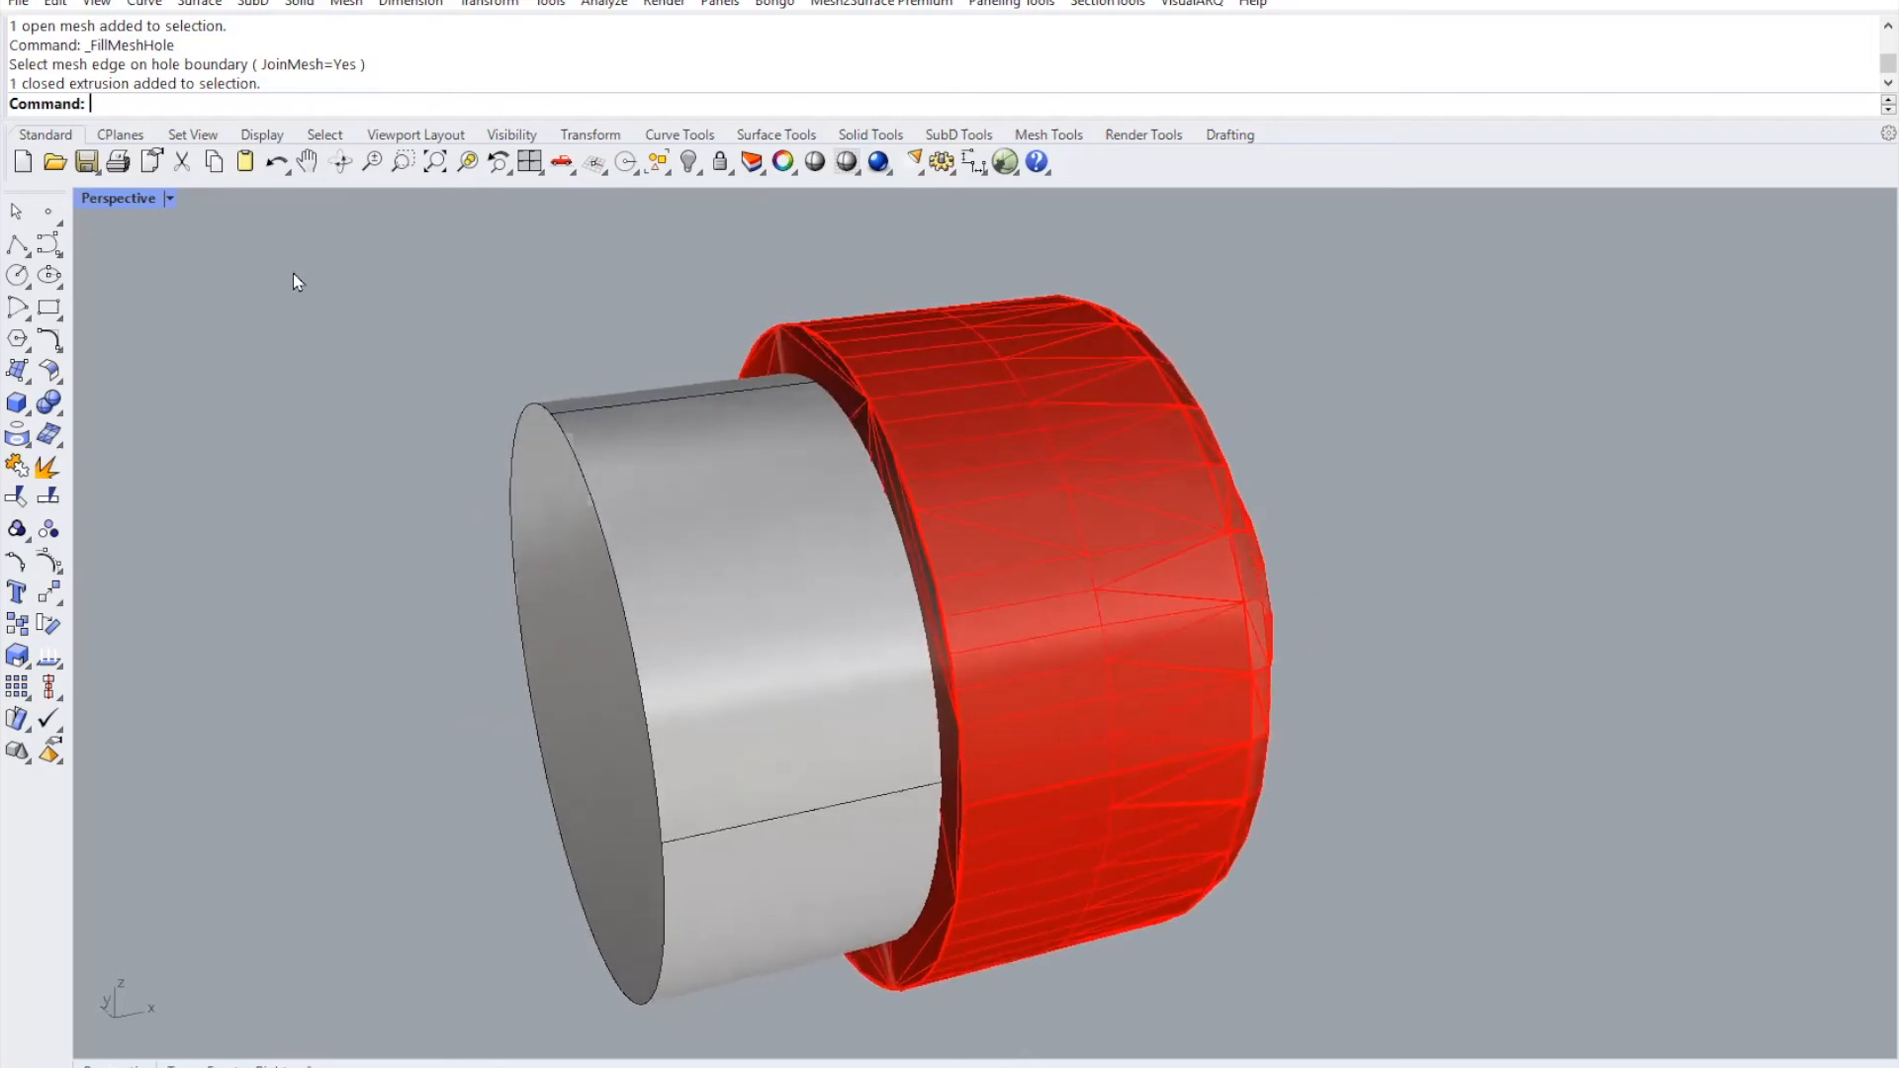
{"action": "left_click", "coordinate": [170, 200]}
{"action": "left_click", "coordinate": [191, 284]}
{"action": "right_click_drag", "start_coordinate": [970, 604], "coordinate": [785, 589]}
{"action": "mouse_move", "coordinate": [691, 530]}
{"action": "right_mouse_down"}
{"action": "mouse_move", "coordinate": [691, 576]}
{"action": "mouse_move", "coordinate": [680, 510]}
{"action": "right_mouse_up"}
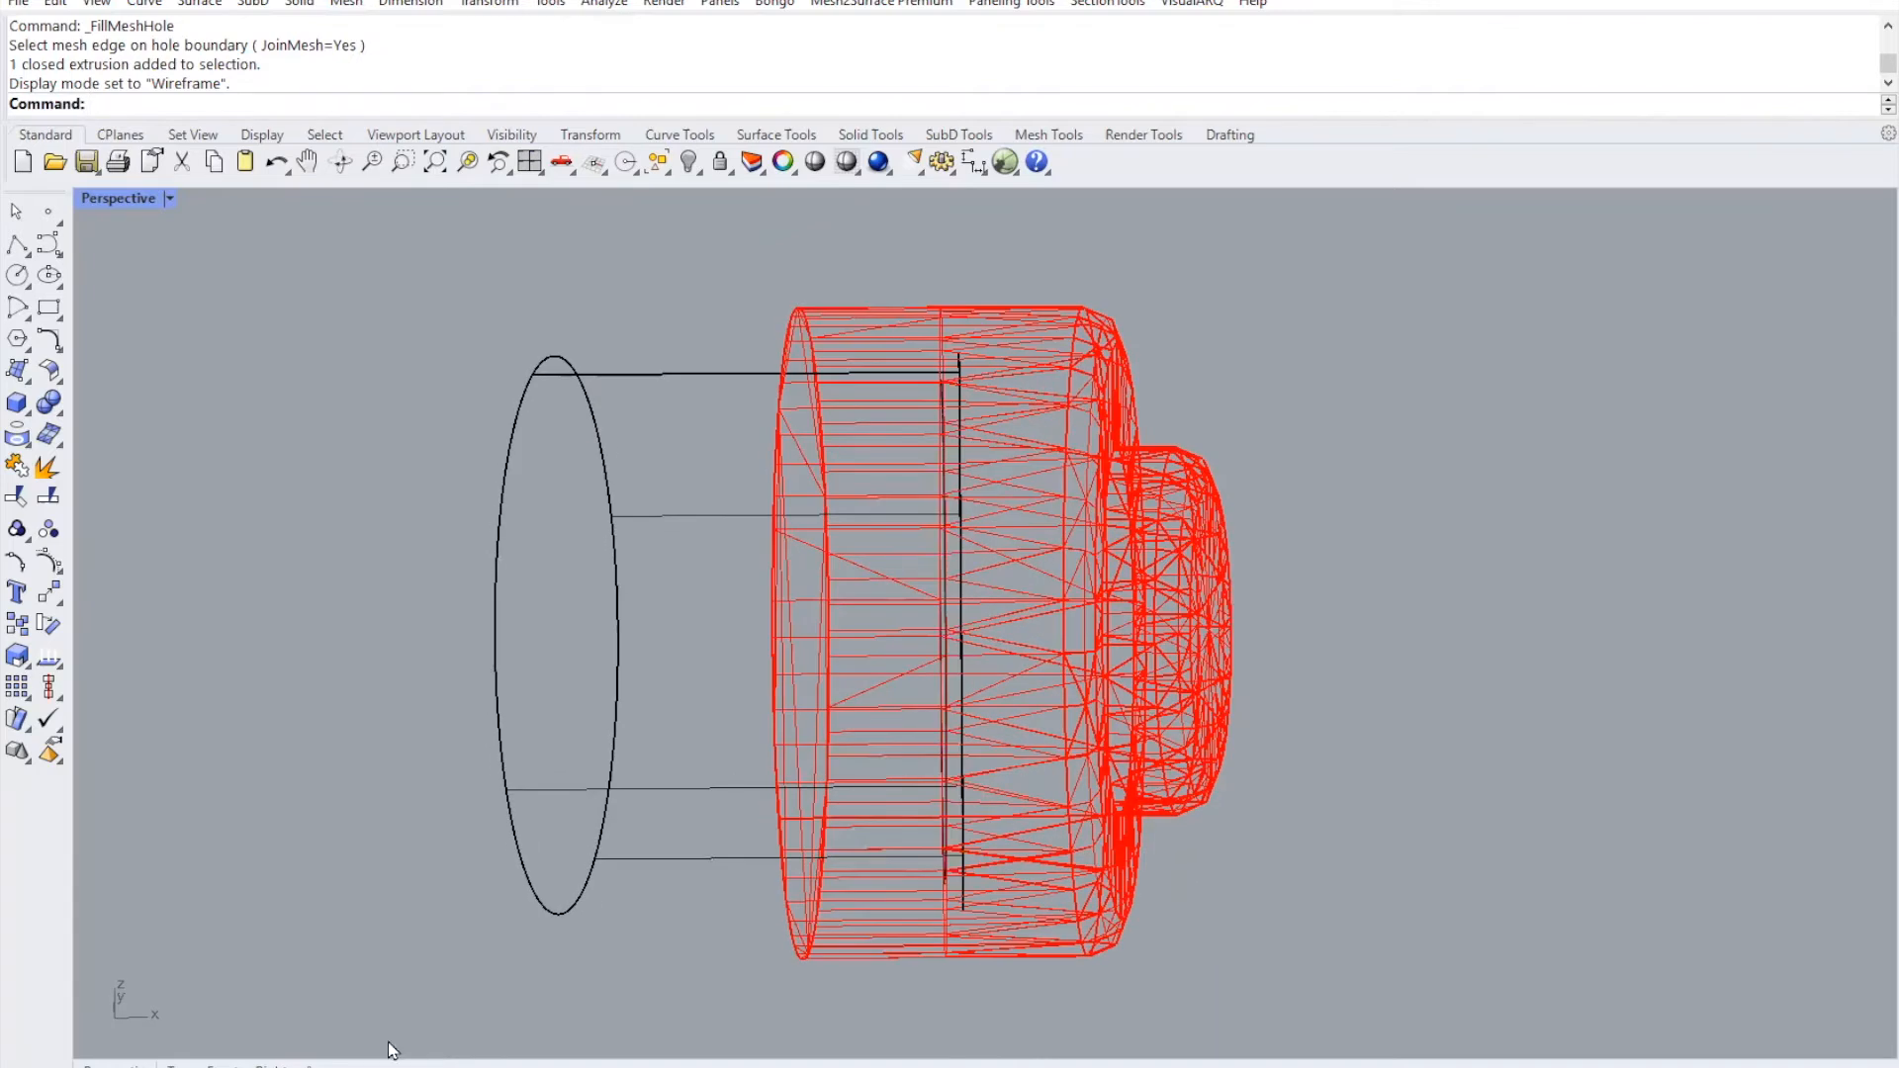
- Undo the cylinder's scaling and delete the extruded cylinder
{"action": "left_click", "coordinate": [276, 161]}
{"action": "left_click", "coordinate": [1370, 651]}
{"action": "right_click_drag", "start_coordinate": [1078, 695], "coordinate": [697, 874]}
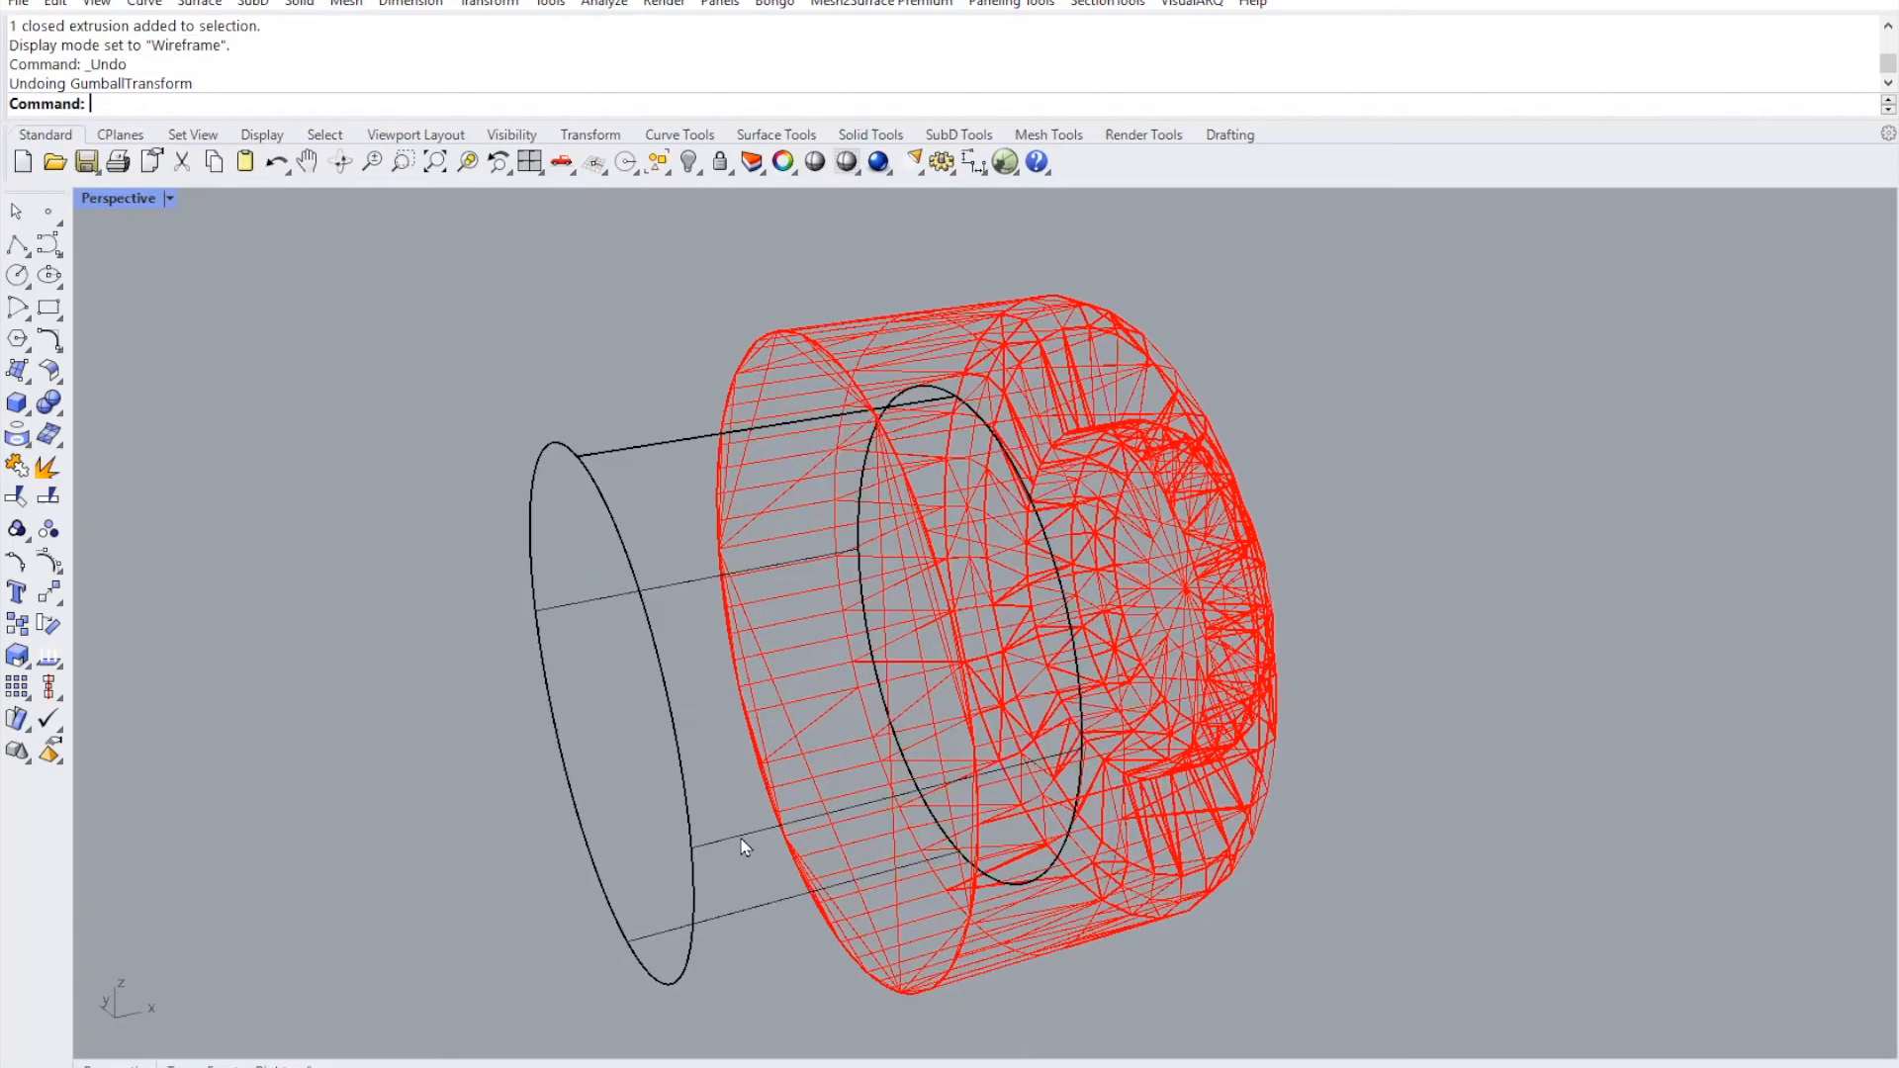
{"action": "left_click", "coordinate": [918, 835]}
{"action": "right_click_drag", "start_coordinate": [918, 835], "coordinate": [947, 816]}
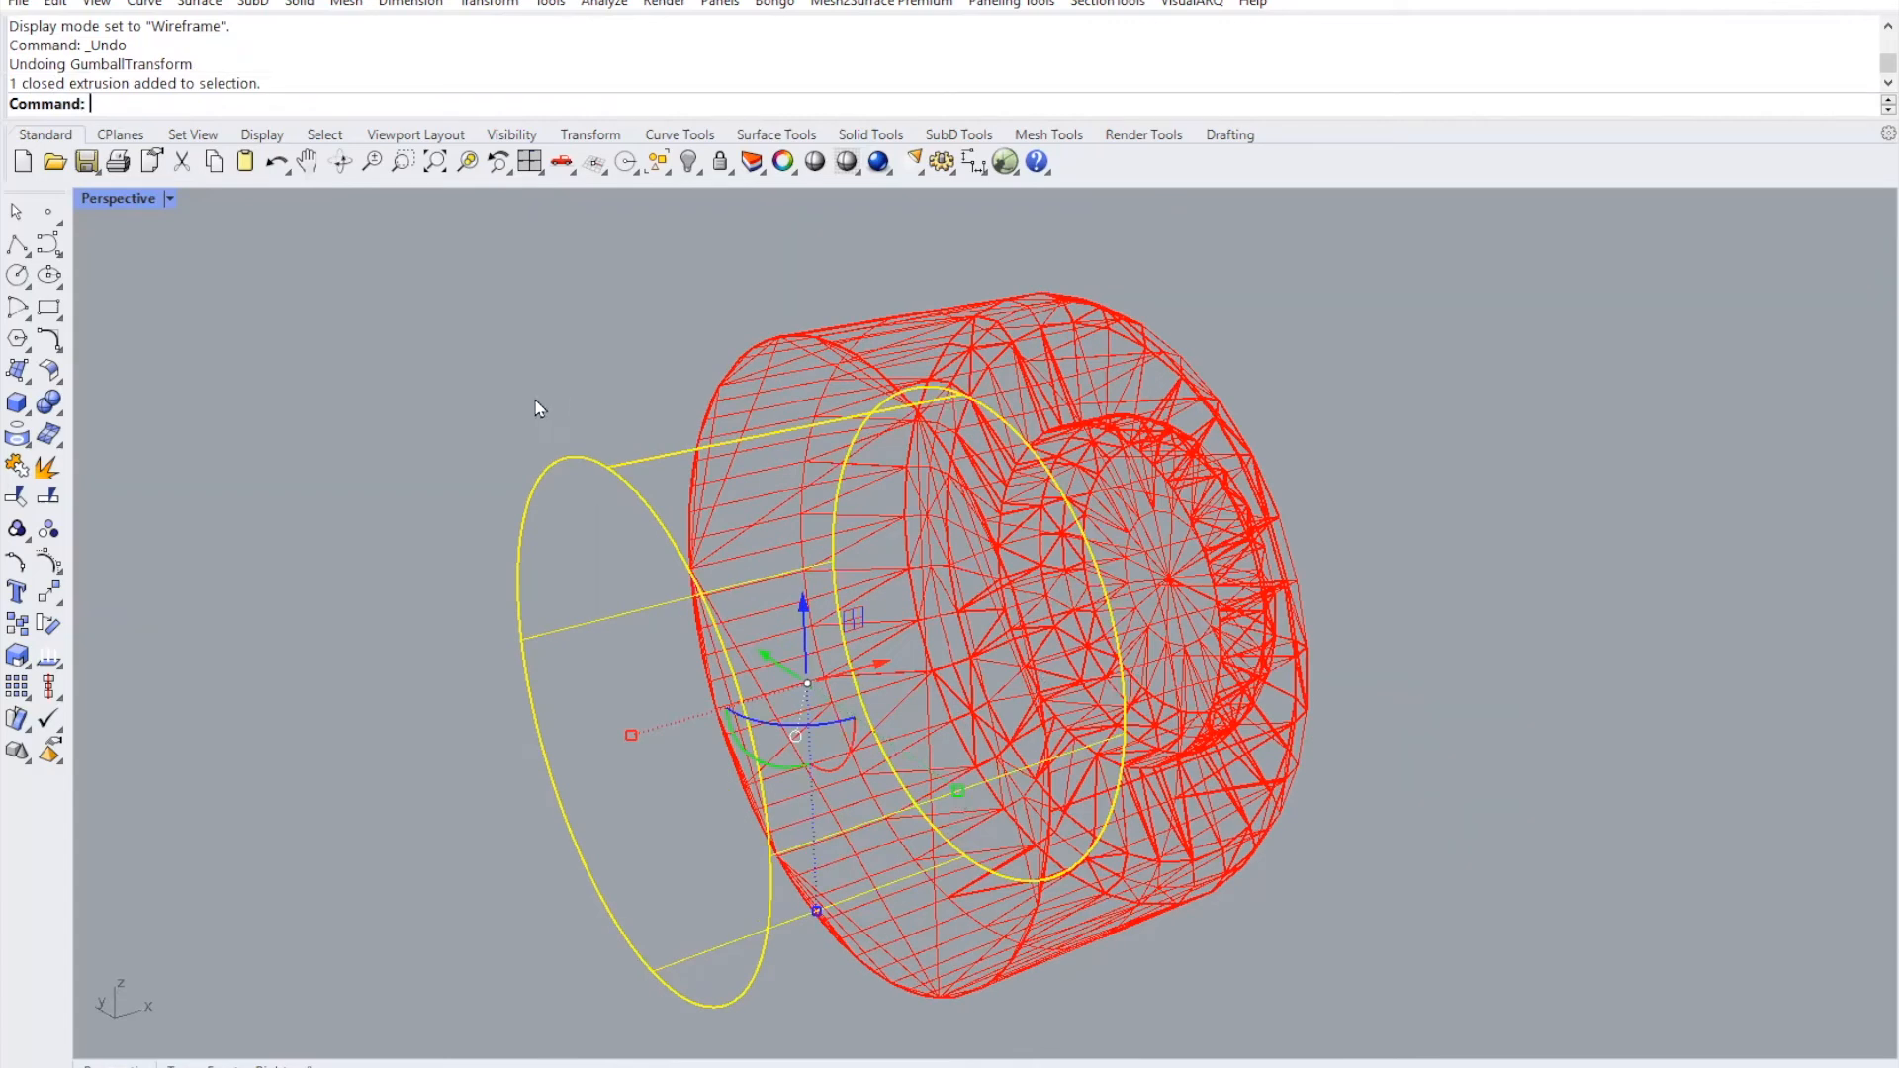
{"action": "left_click", "coordinate": [574, 461]}
{"action": "key", "text": "Delete"}
- Hide the cap mesh so that only the rim circle remains in view
{"action": "right_click_drag", "start_coordinate": [776, 567], "coordinate": [1368, 703]}
{"action": "left_click", "coordinate": [869, 415]}
{"action": "left_click", "coordinate": [1068, 337]}
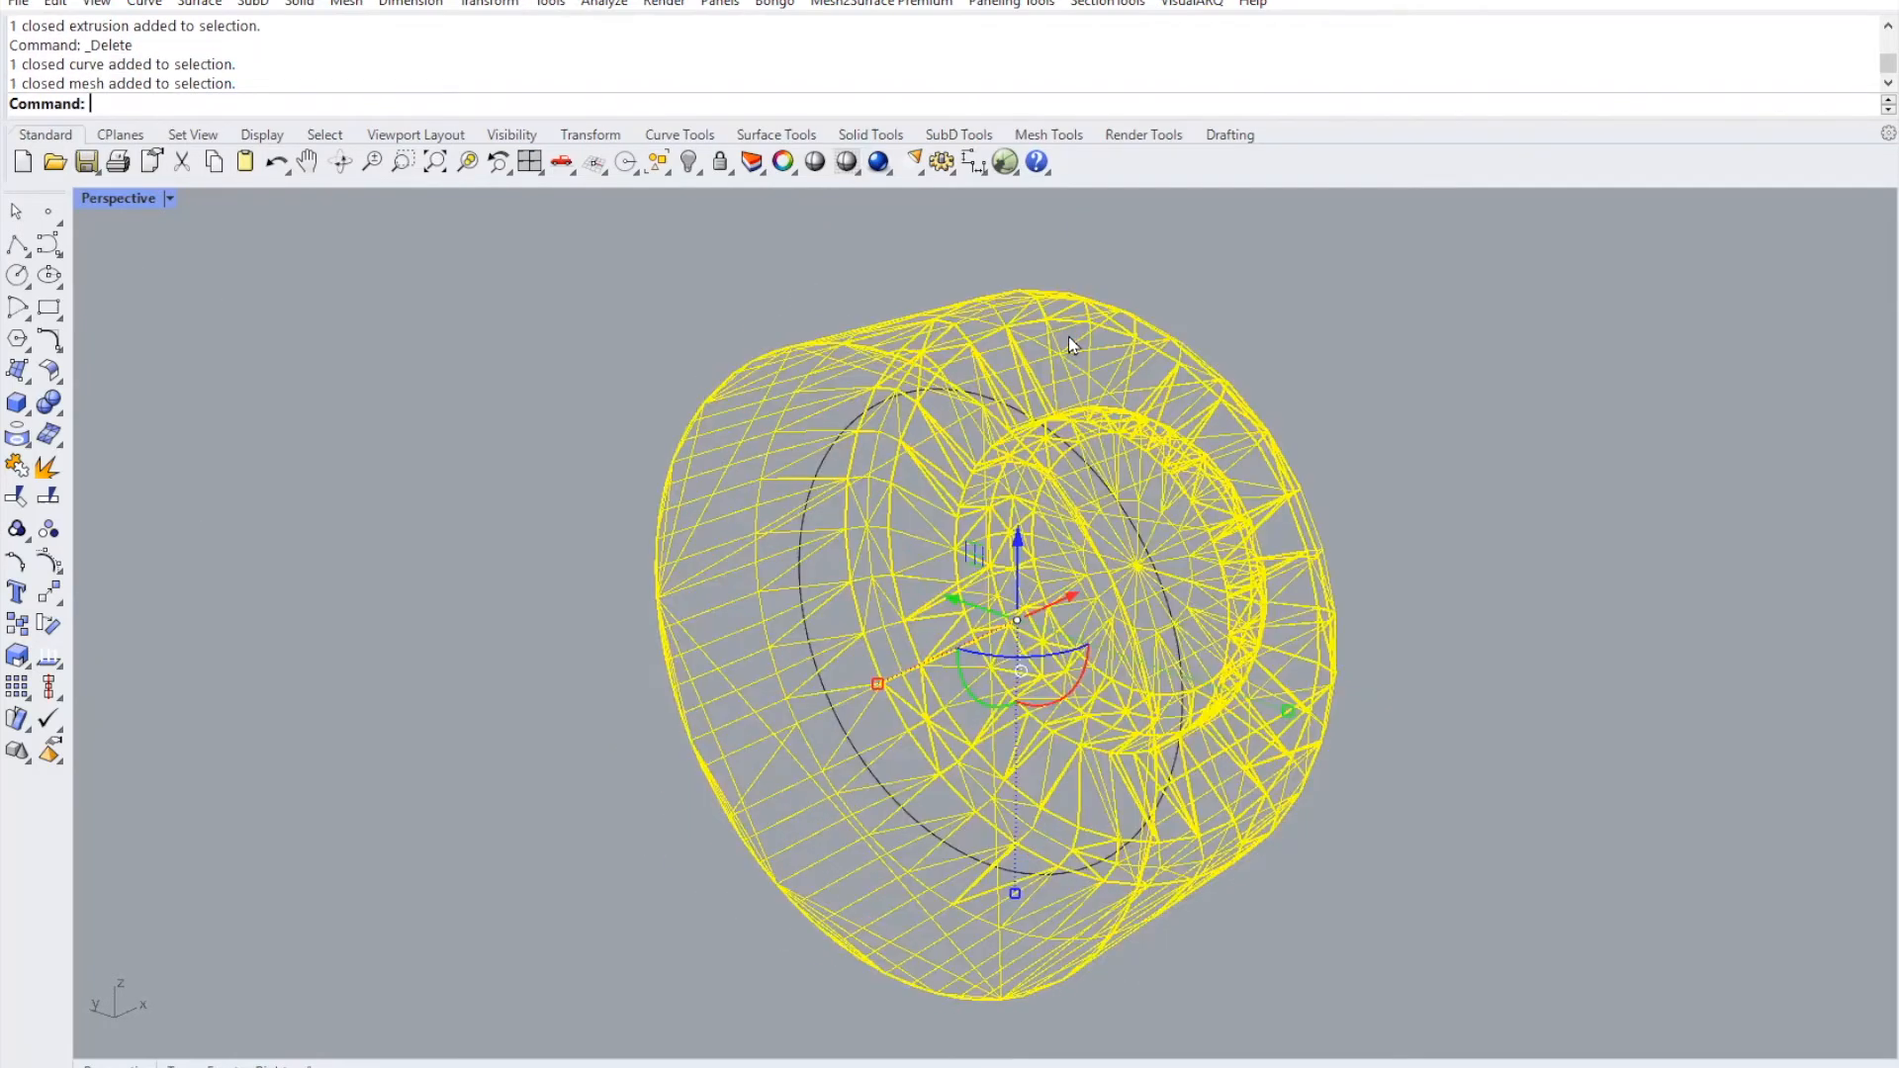
{"action": "left_click", "coordinate": [689, 161]}
- Enlarge the rim circle uniformly about its centre, then clear the selection
{"action": "left_click", "coordinate": [1177, 751]}
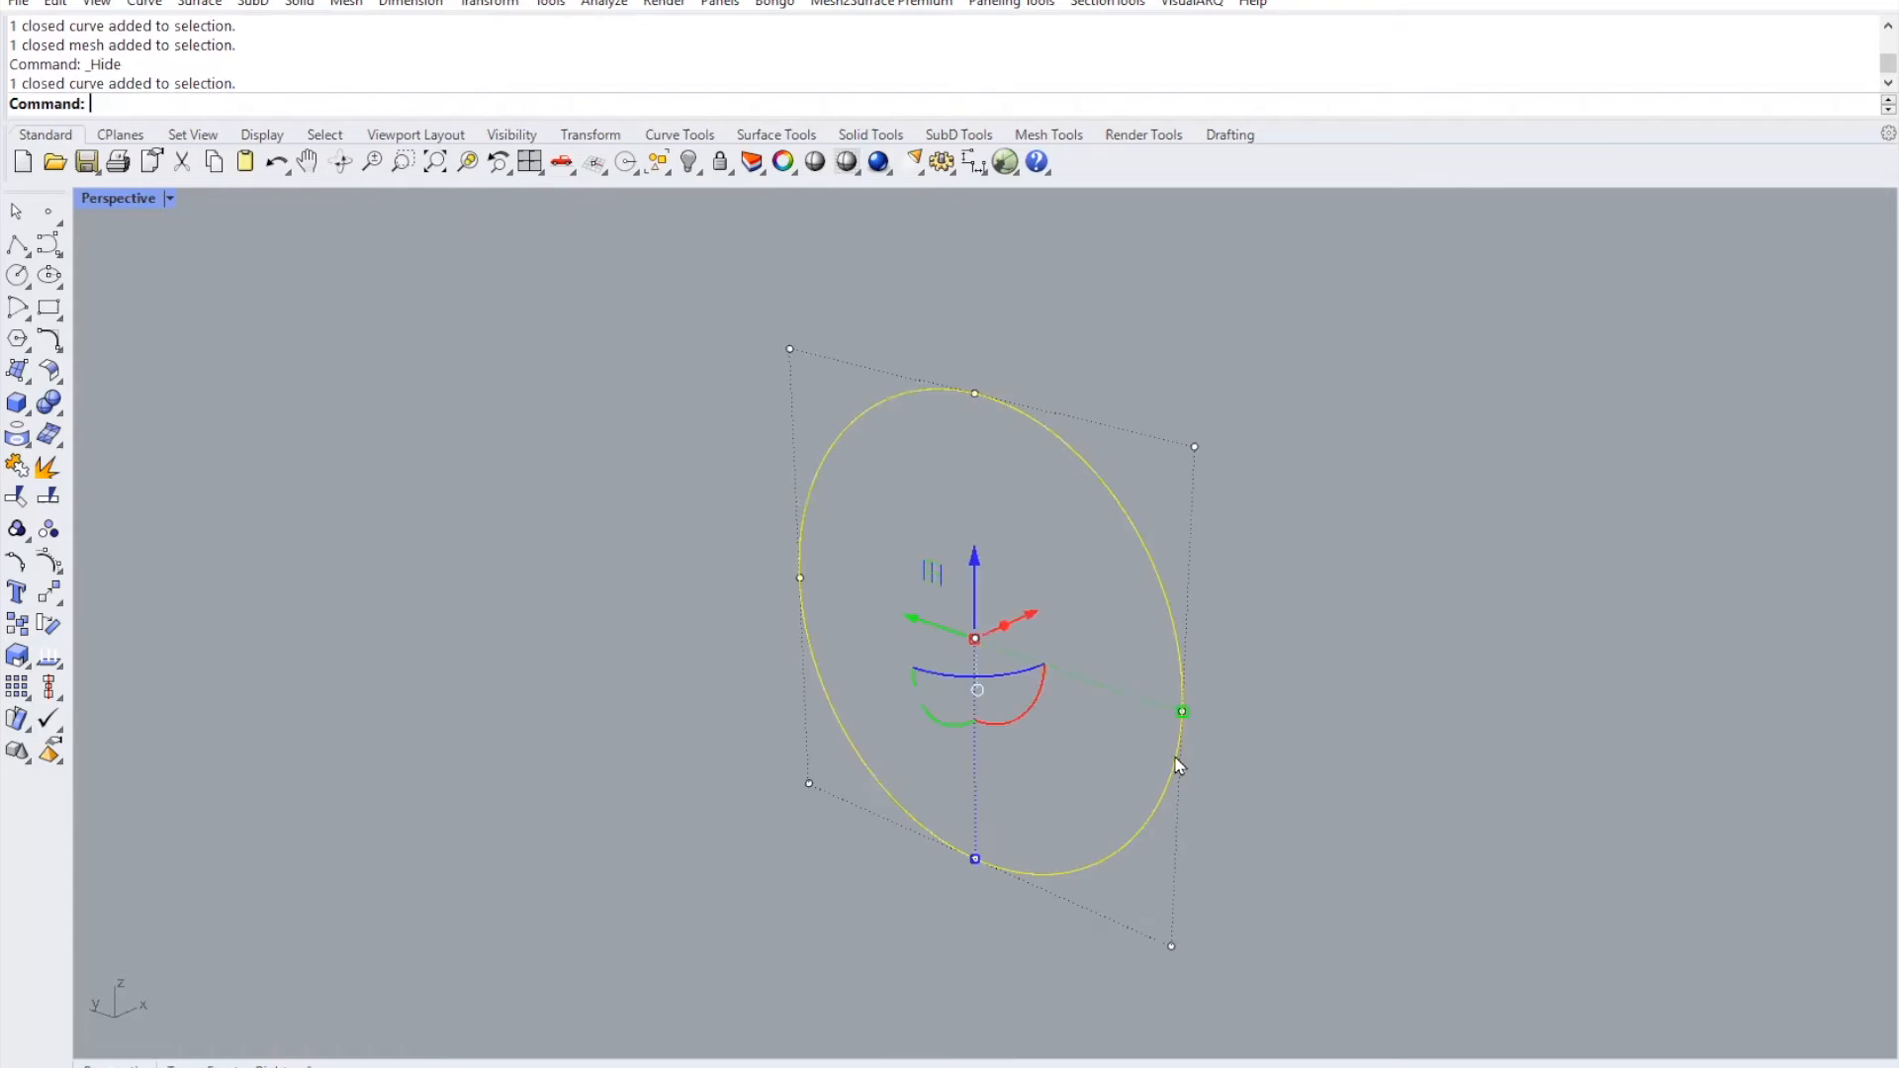
{"action": "left_click", "coordinate": [1182, 712]}
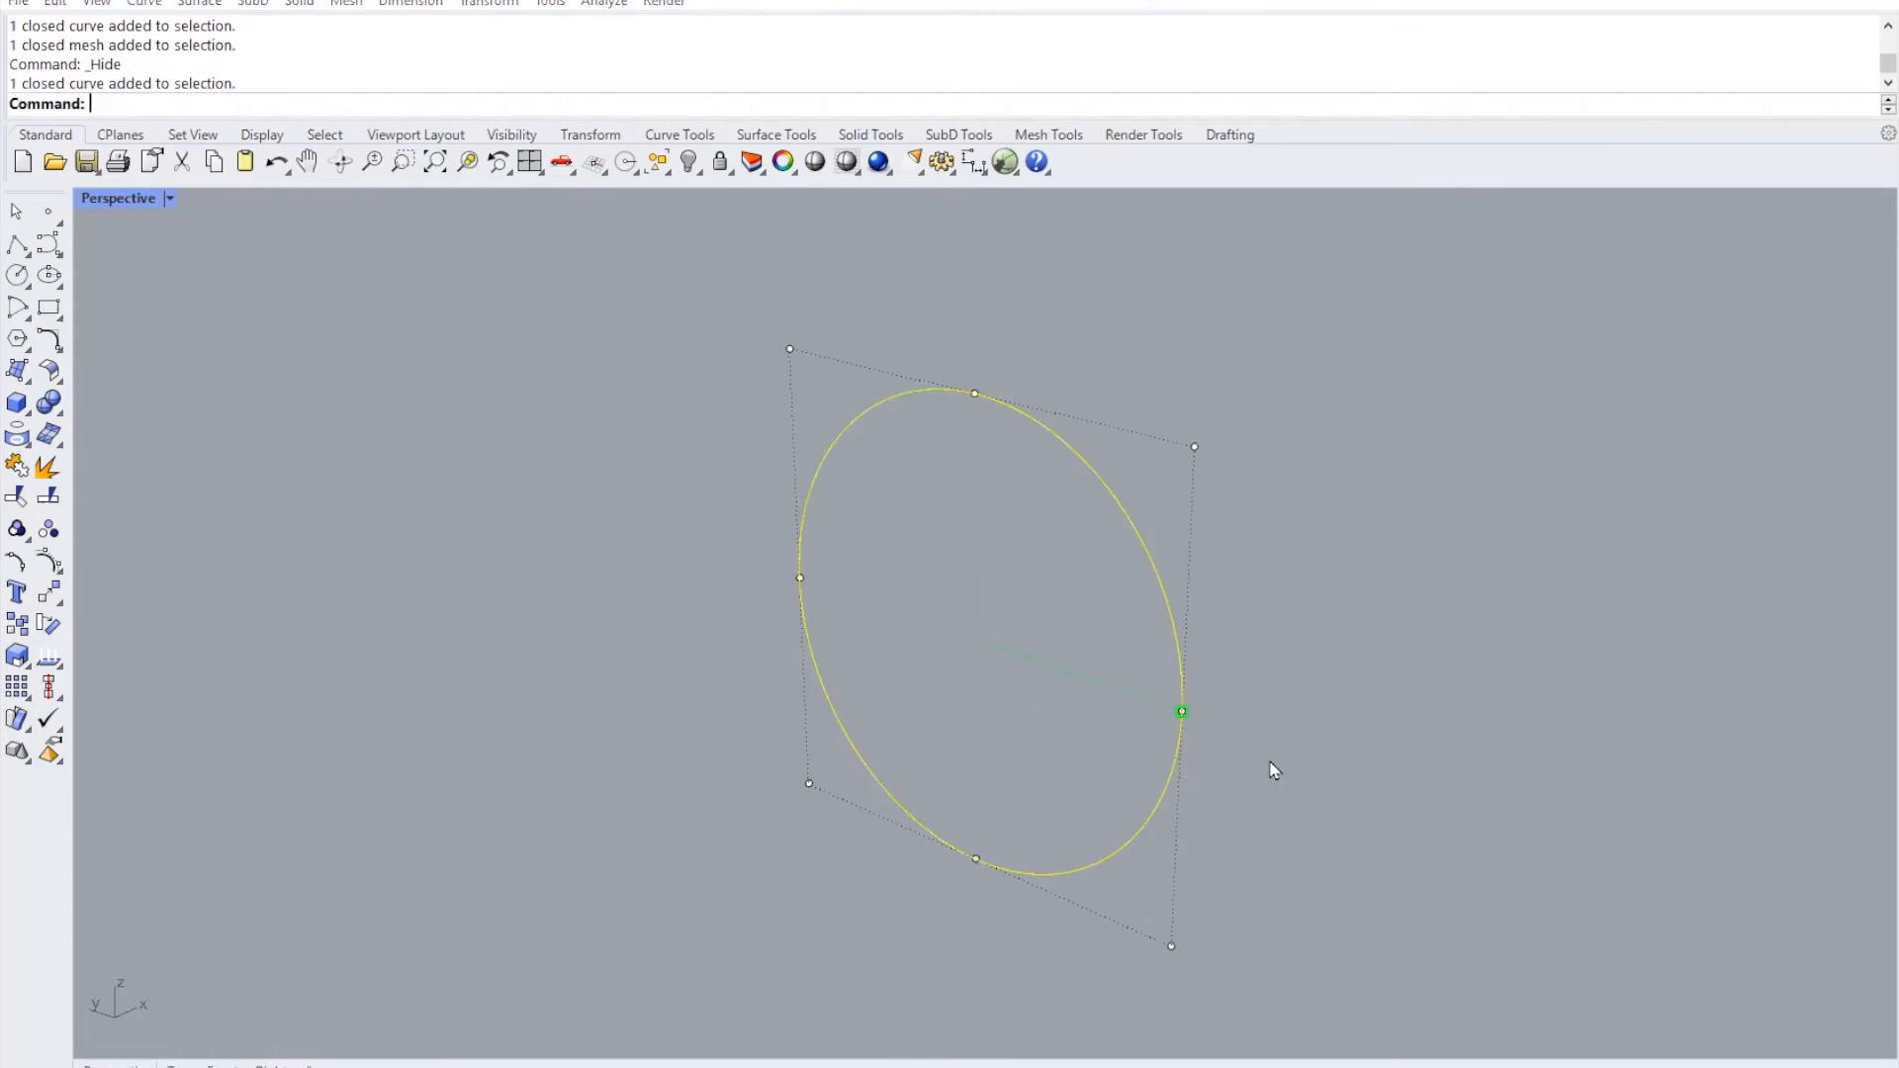
{"action": "key", "text": "Return"}
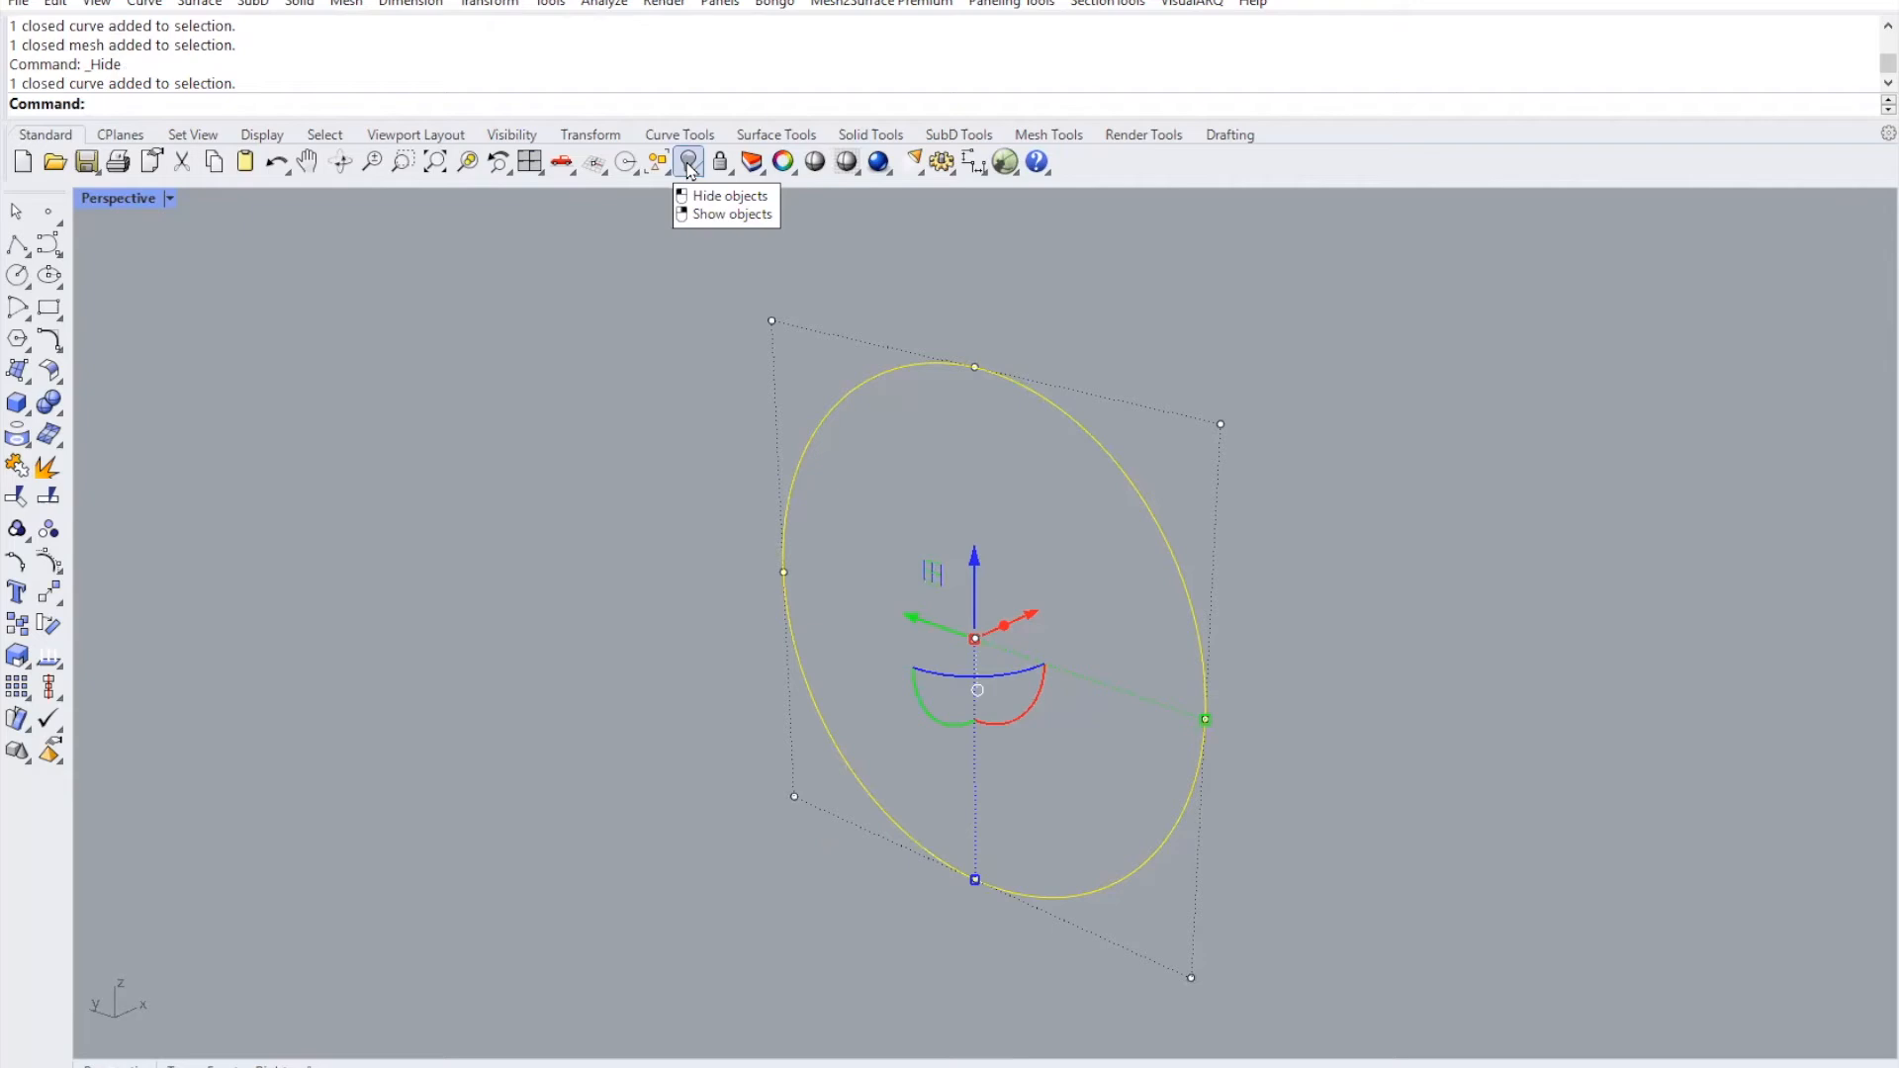
{"action": "left_click", "coordinate": [738, 241]}
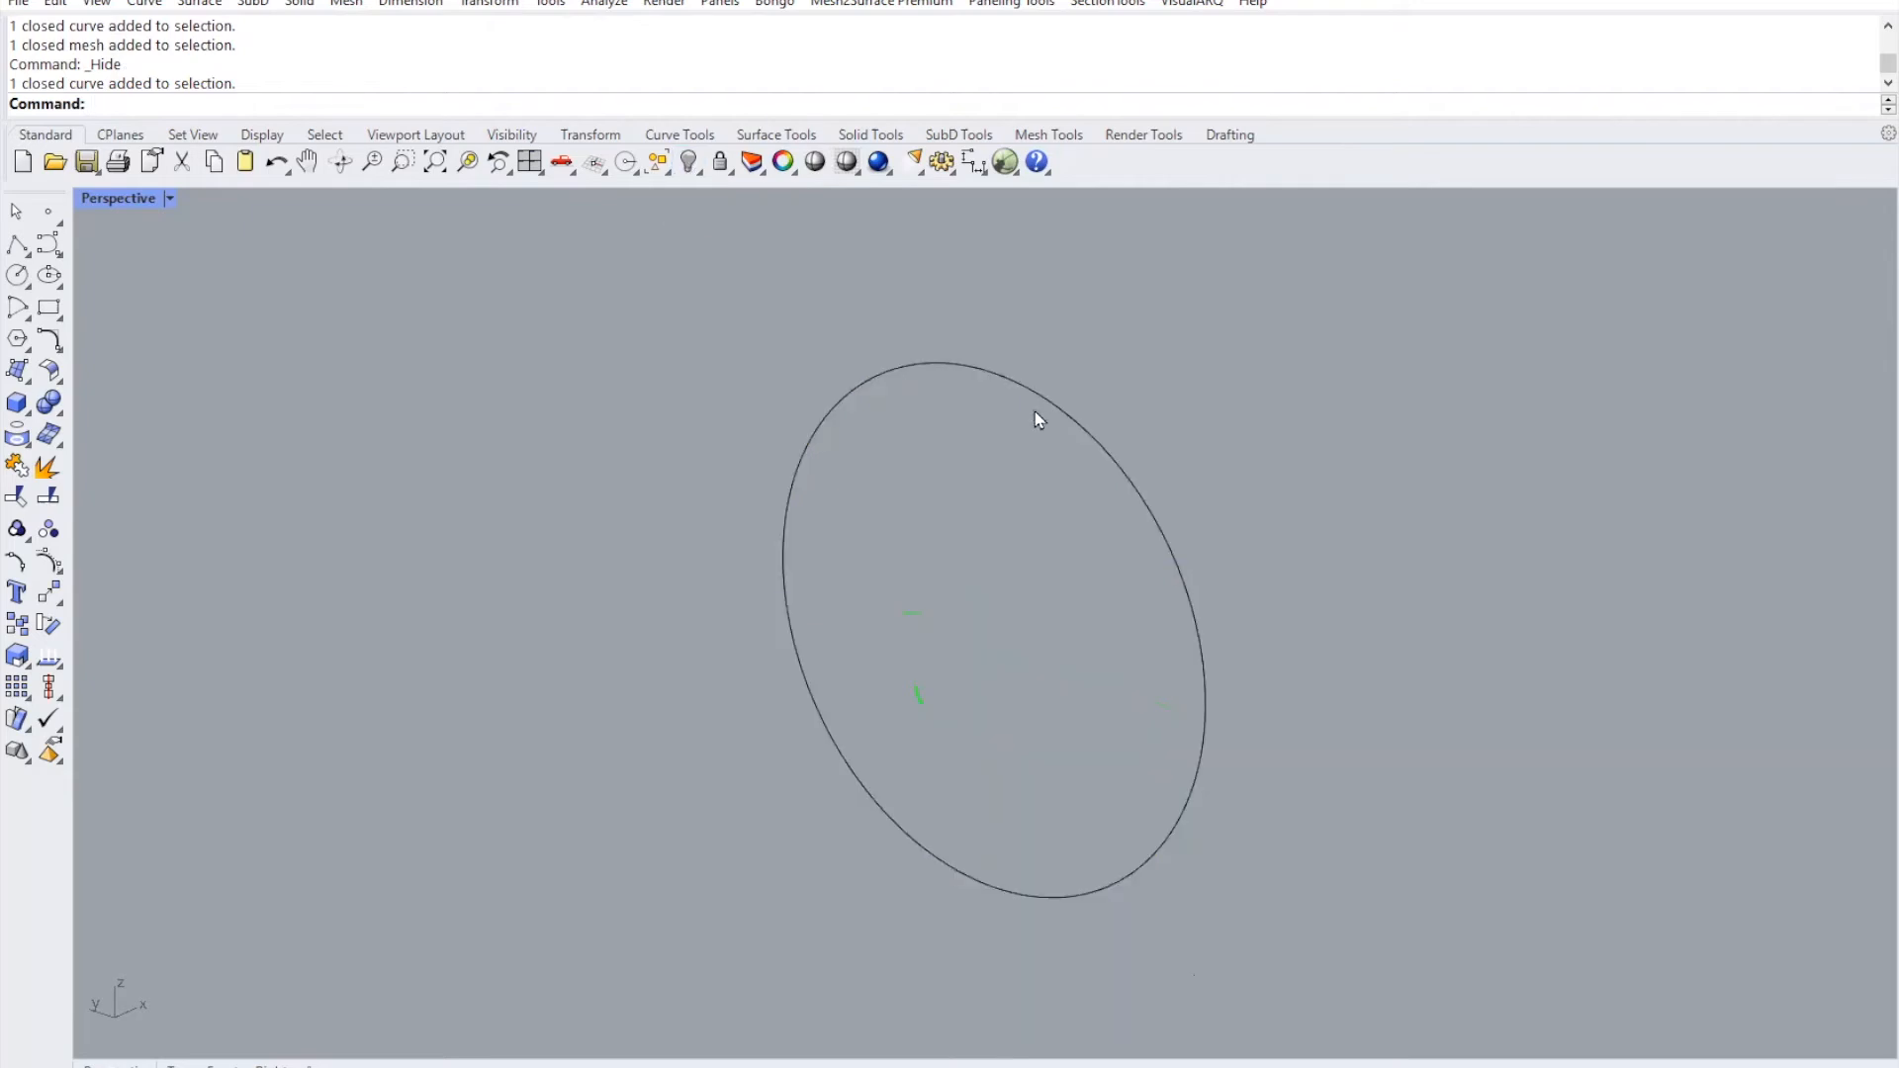
- Show the hidden cap mesh again around the enlarged rim circle
{"action": "left_click", "coordinate": [682, 169]}
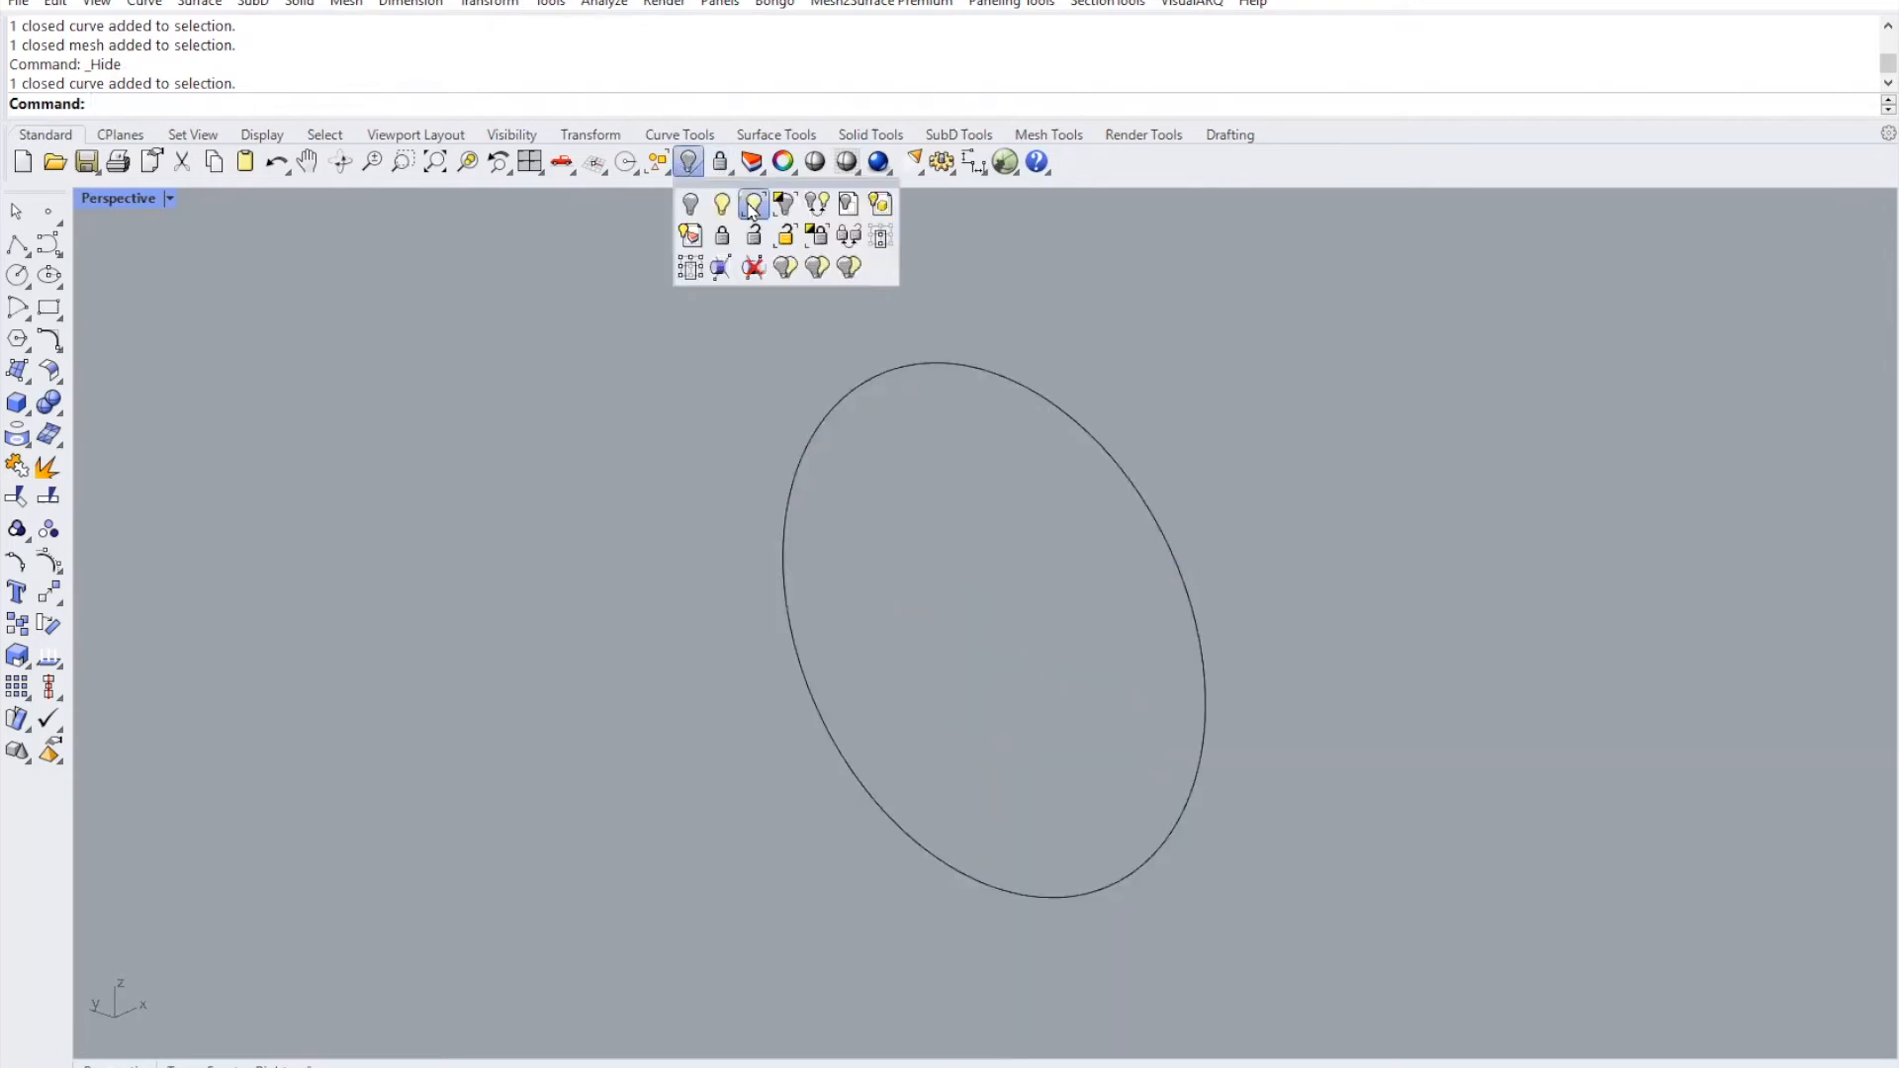
{"action": "left_click", "coordinate": [752, 204]}
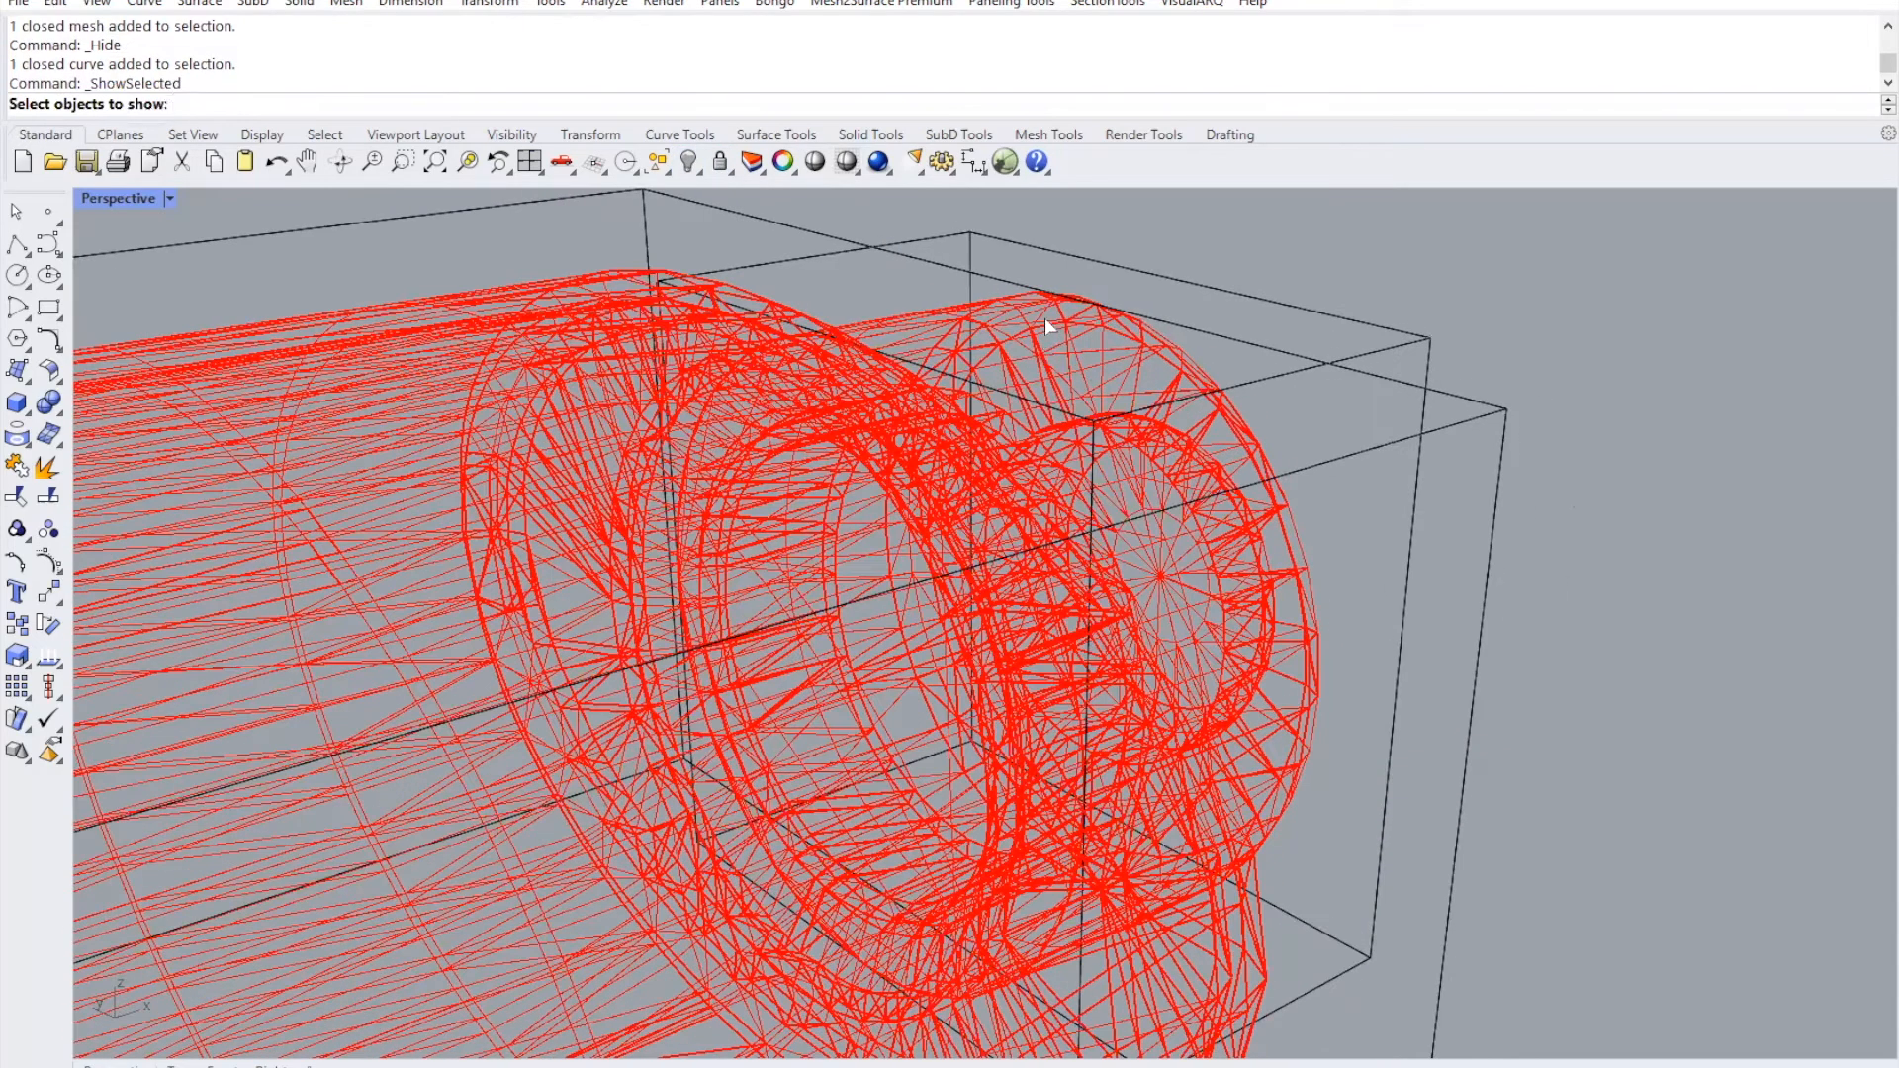
{"action": "left_click", "coordinate": [1045, 317]}
{"action": "key", "text": "Return"}
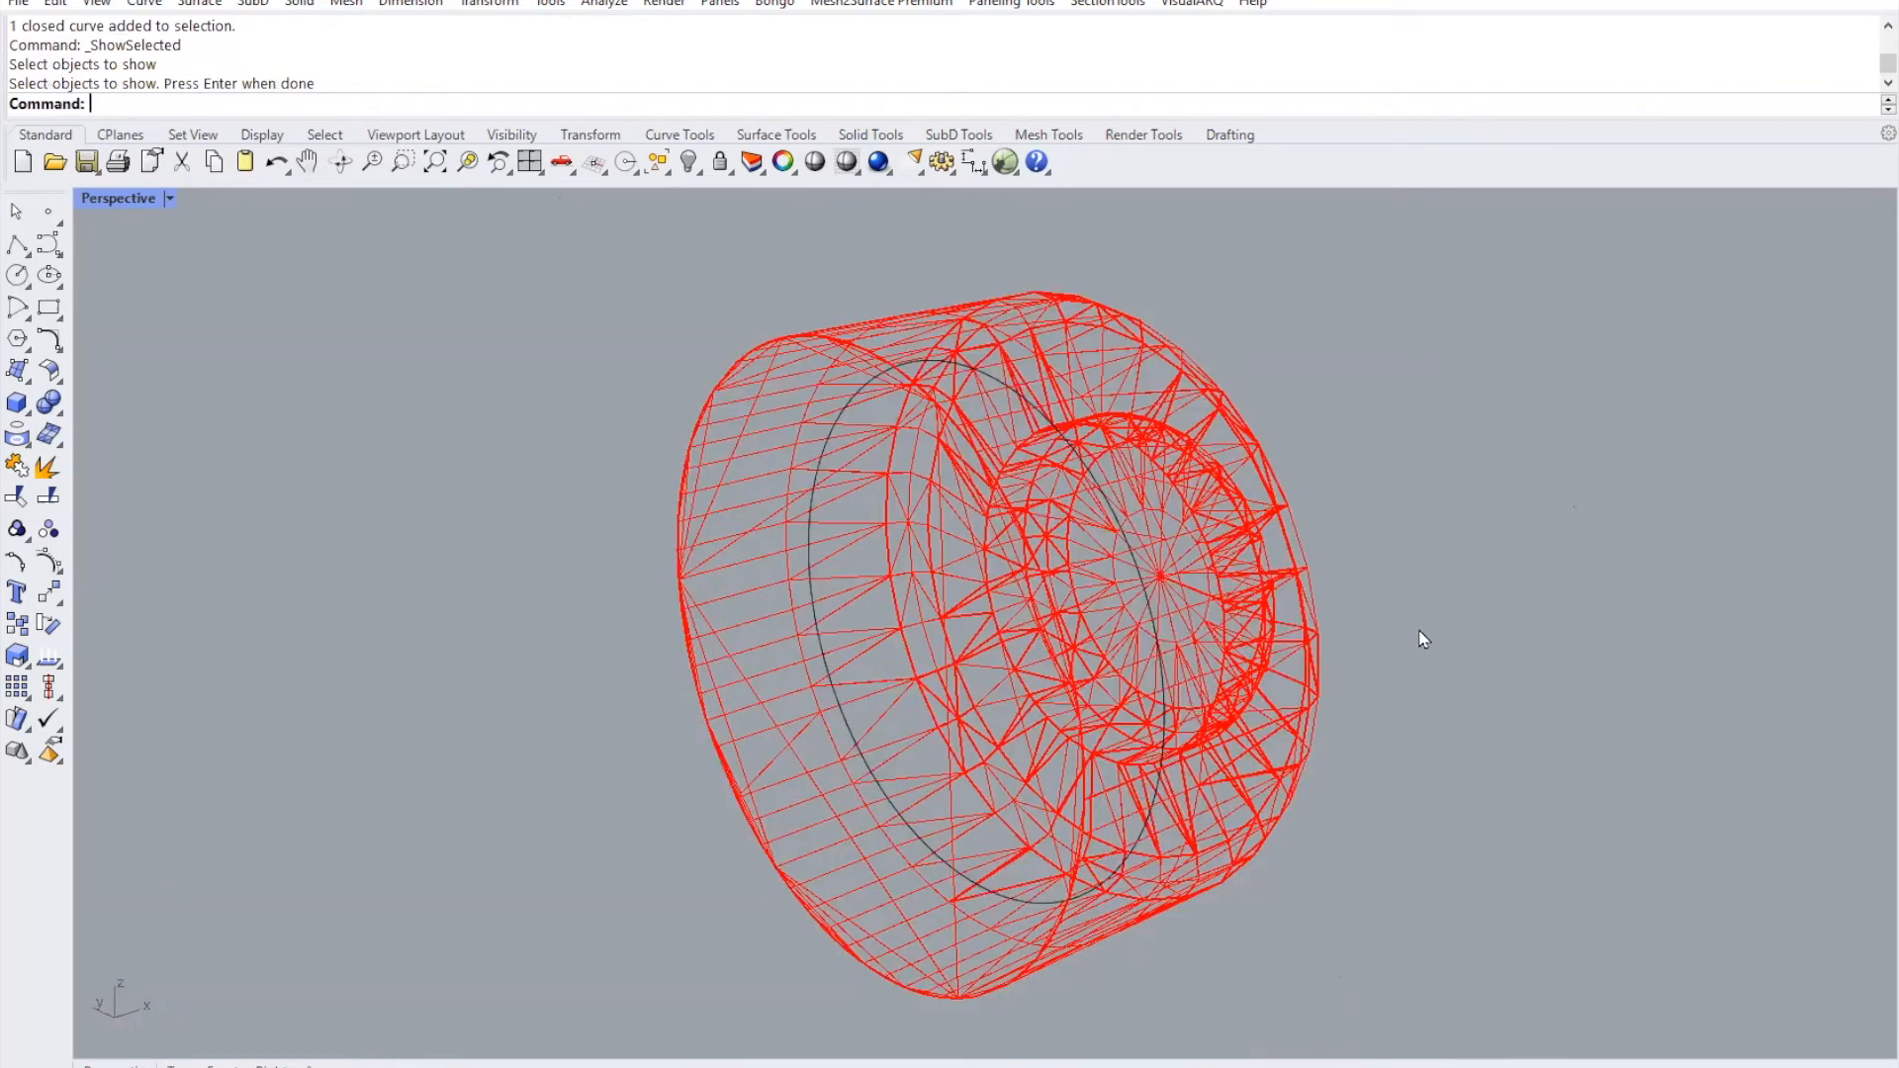
- Examine the rim circle's position inside the cap mesh in Shaded and Wireframe display
{"action": "left_click", "coordinate": [170, 199]}
{"action": "left_click", "coordinate": [178, 311]}
{"action": "mouse_move", "coordinate": [1194, 679]}
{"action": "right_mouse_down"}
{"action": "mouse_move", "coordinate": [1315, 665]}
{"action": "mouse_move", "coordinate": [1157, 658]}
{"action": "right_mouse_up"}
{"action": "left_click", "coordinate": [170, 200]}
{"action": "left_click", "coordinate": [180, 281]}
{"action": "right_click_drag", "start_coordinate": [1092, 539], "coordinate": [1019, 423]}
- Extrude the enlarged rim circle into a solid cylinder projecting from the cap's open end, and set the view to Shaded
{"action": "left_click", "coordinate": [1018, 423]}
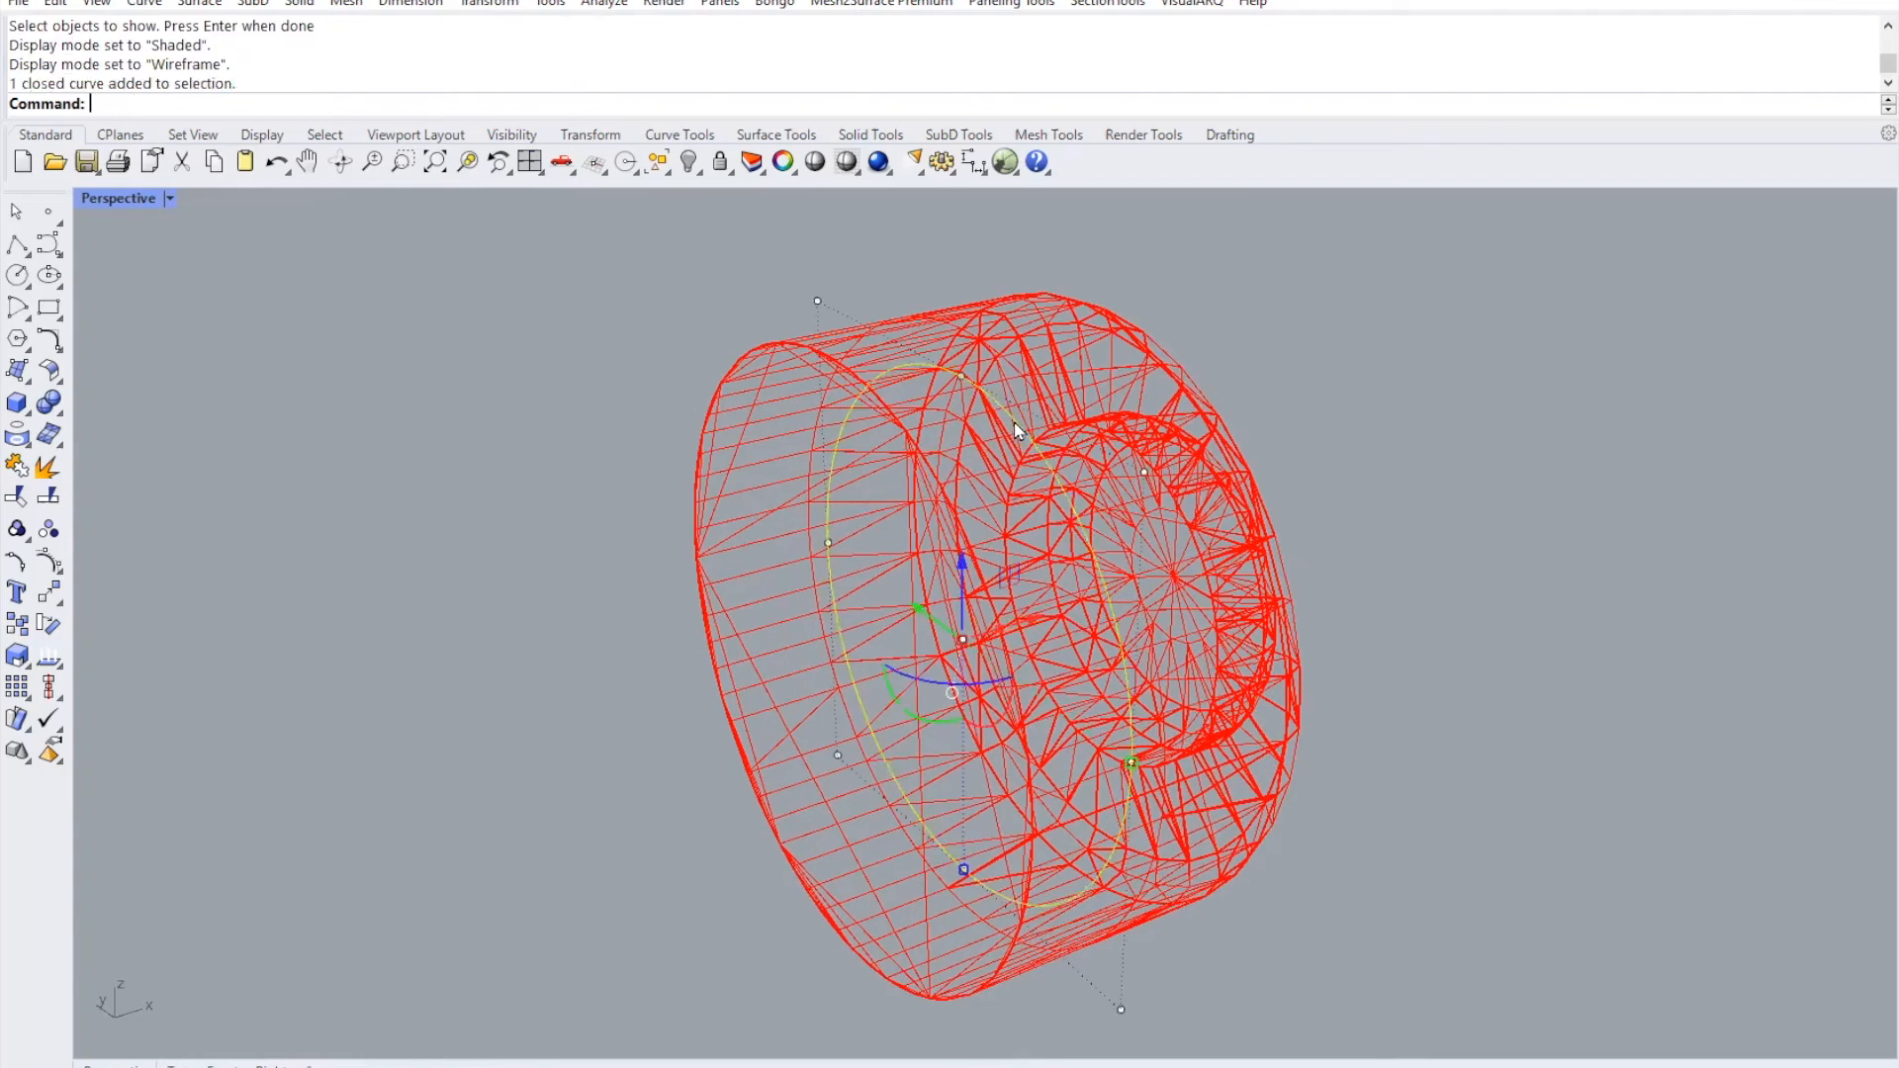
{"action": "left_click", "coordinate": [306, 4]}
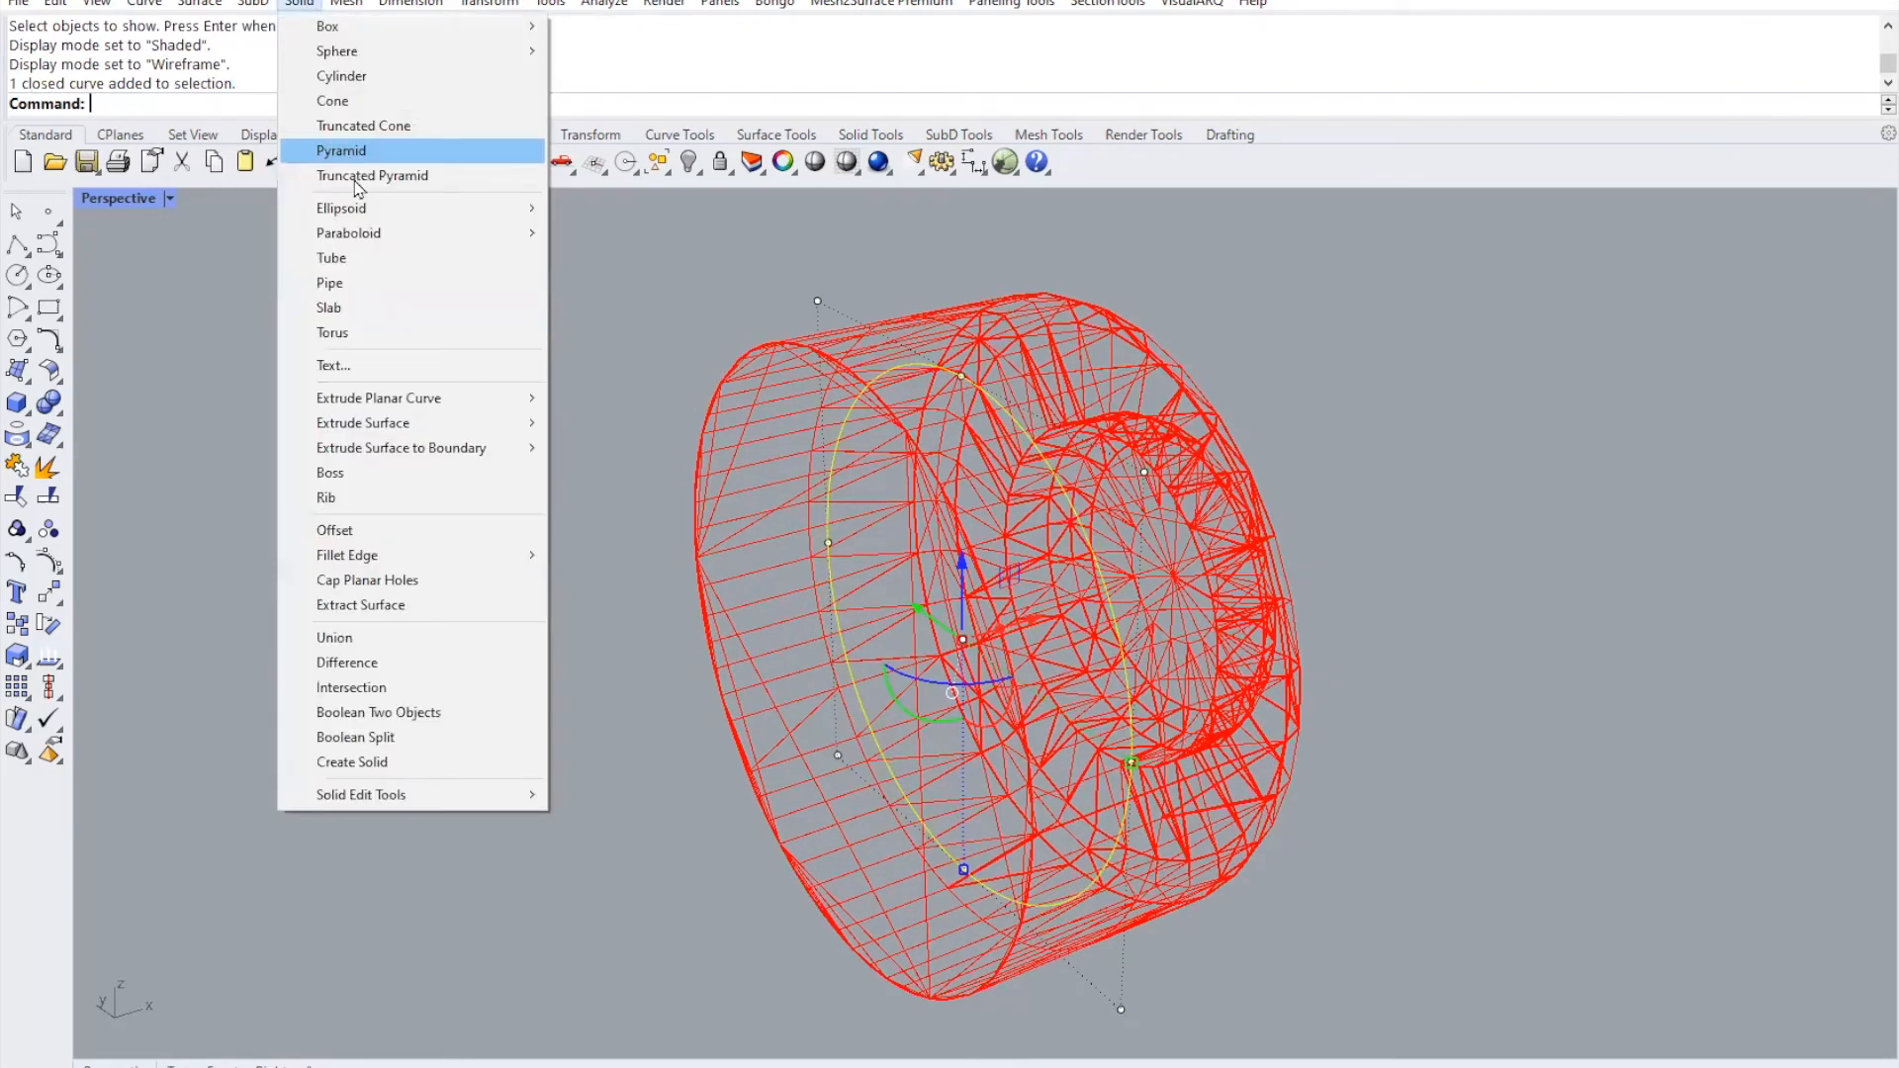
{"action": "left_click", "coordinate": [581, 403]}
{"action": "right_click_drag", "start_coordinate": [479, 604], "coordinate": [1493, 585]}
{"action": "key", "text": "Escape"}
{"action": "left_click", "coordinate": [170, 199]}
{"action": "left_click", "coordinate": [182, 312]}
{"action": "mouse_move", "coordinate": [1143, 667]}
{"action": "right_mouse_down"}
{"action": "mouse_move", "coordinate": [1166, 636]}
{"action": "mouse_move", "coordinate": [1385, 591]}
{"action": "mouse_move", "coordinate": [1068, 594]}
{"action": "mouse_move", "coordinate": [920, 669]}
{"action": "mouse_move", "coordinate": [996, 403]}
{"action": "right_mouse_up"}
{"action": "right_click_drag", "start_coordinate": [1157, 610], "coordinate": [934, 497]}
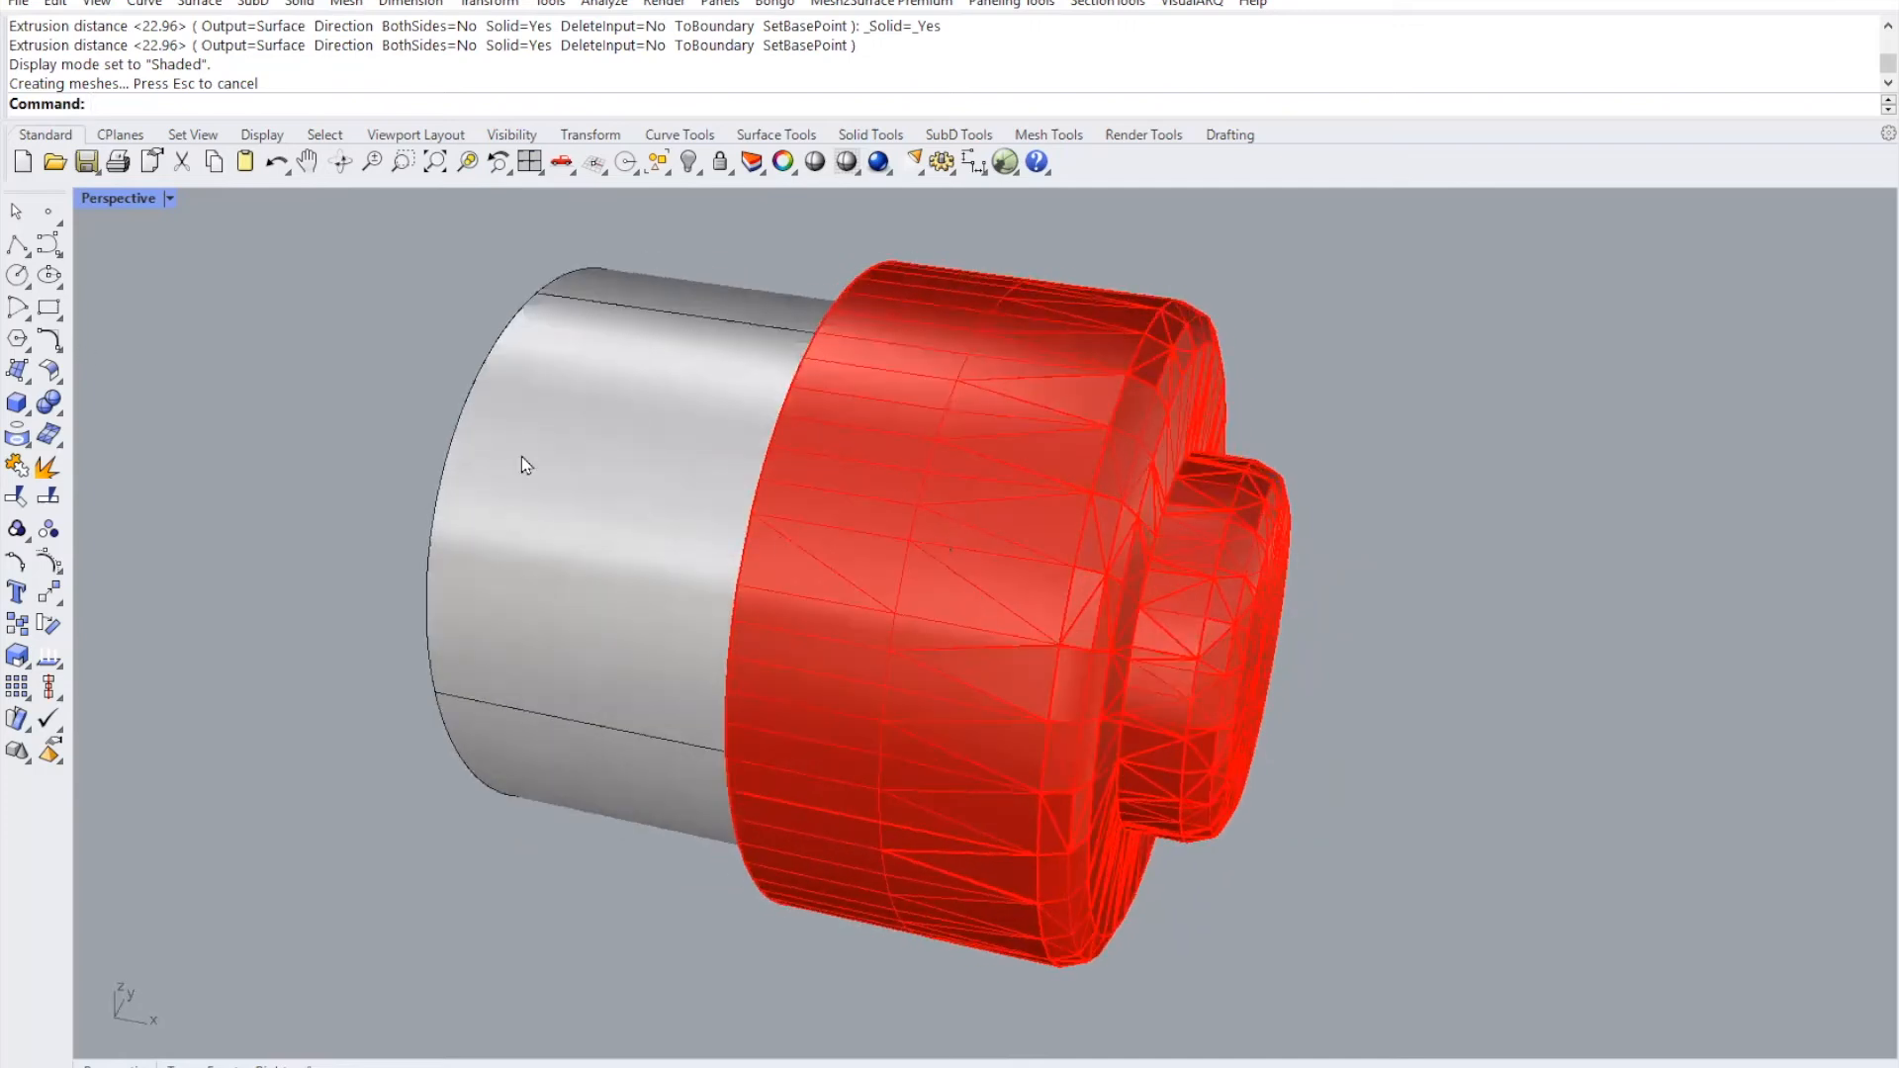
- Try subtracting the cylinder from the cap mesh with a mesh Boolean difference, and undo the operation
{"action": "left_click", "coordinate": [345, 4]}
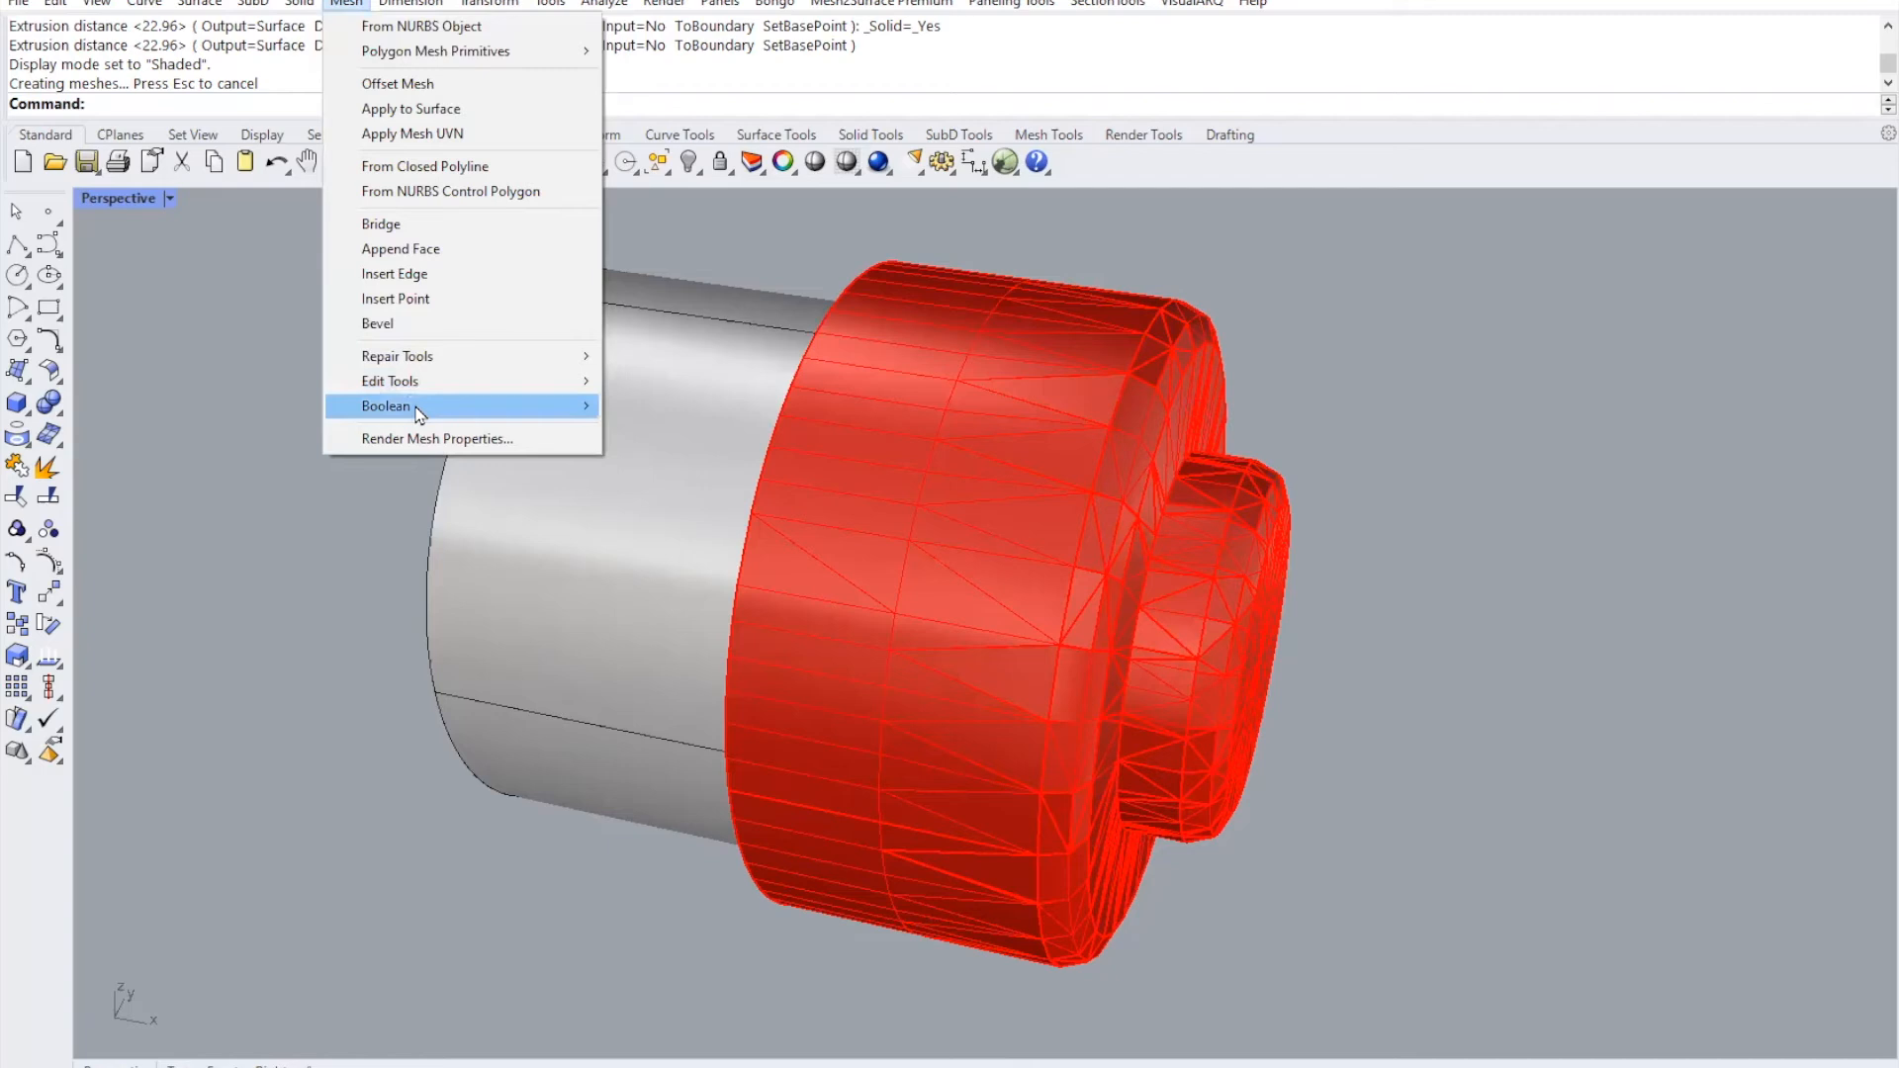
{"action": "mouse_move", "coordinate": [417, 416]}
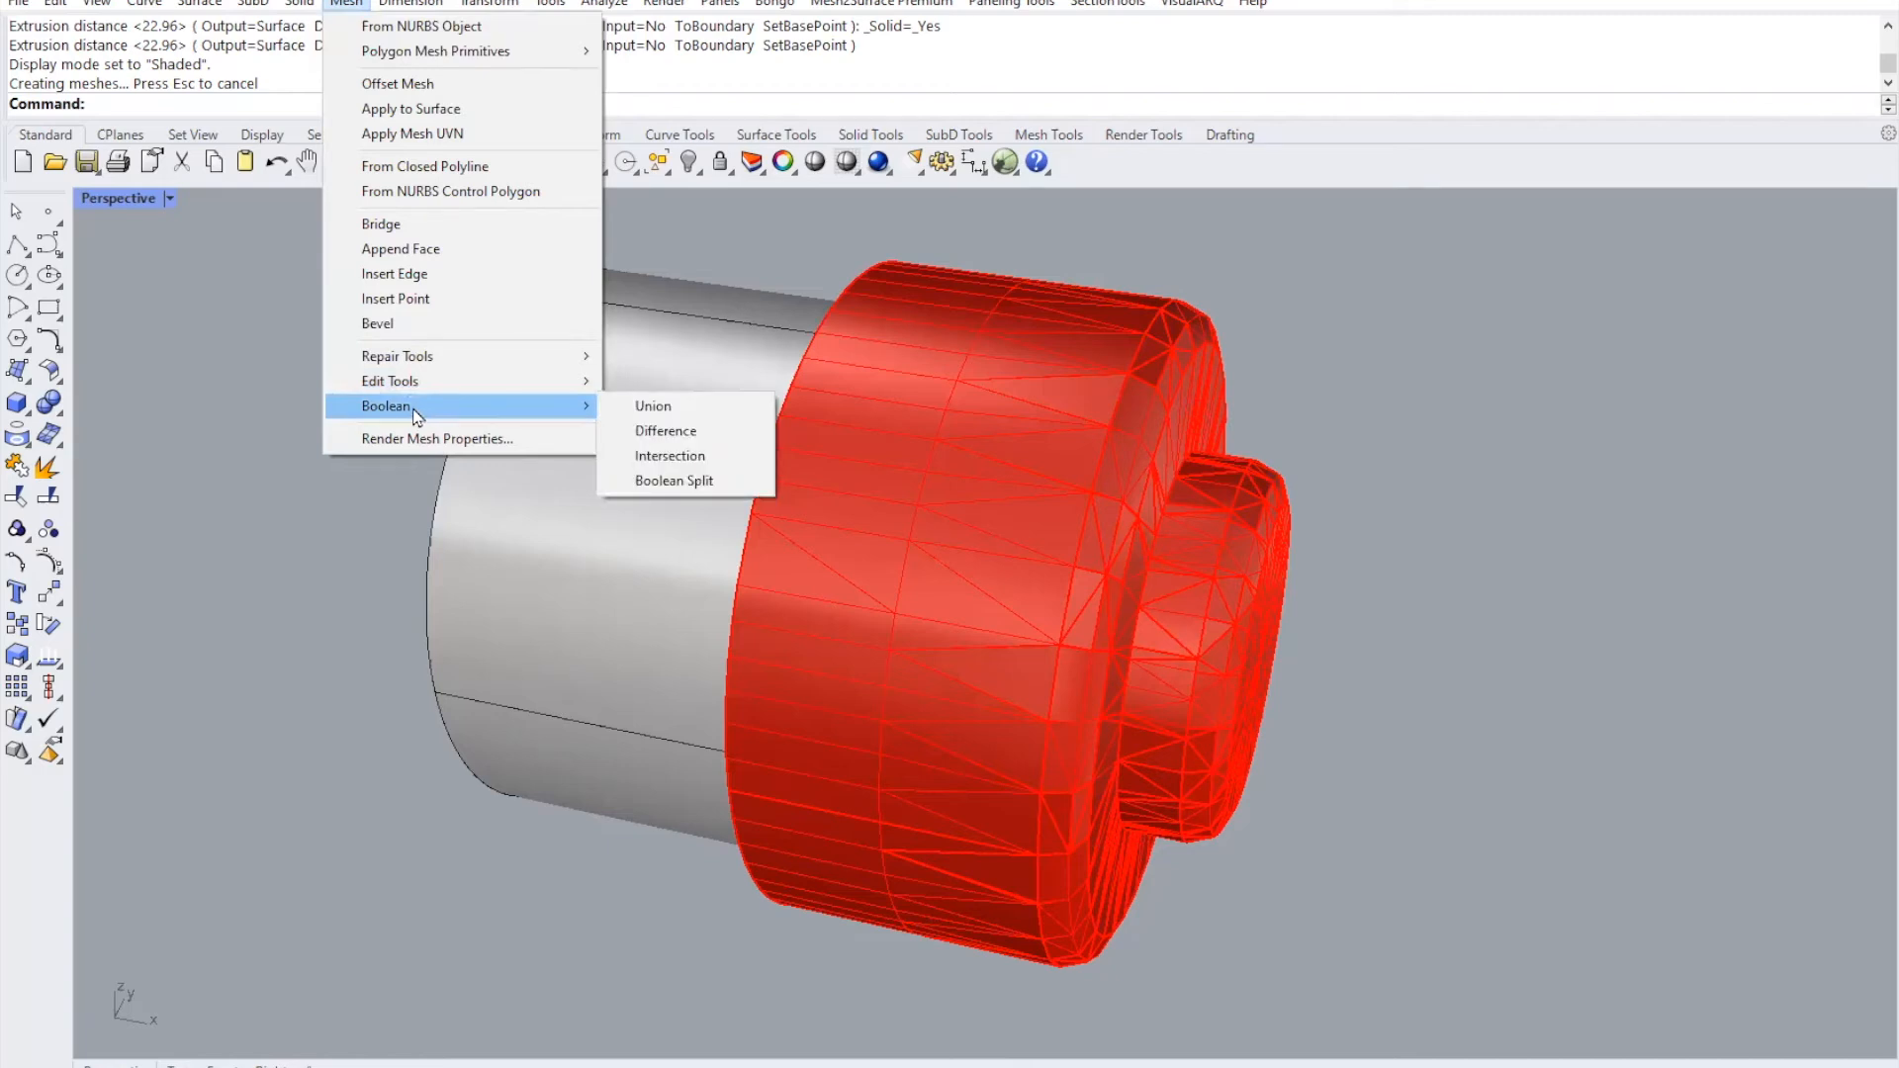
{"action": "left_click", "coordinate": [928, 360]}
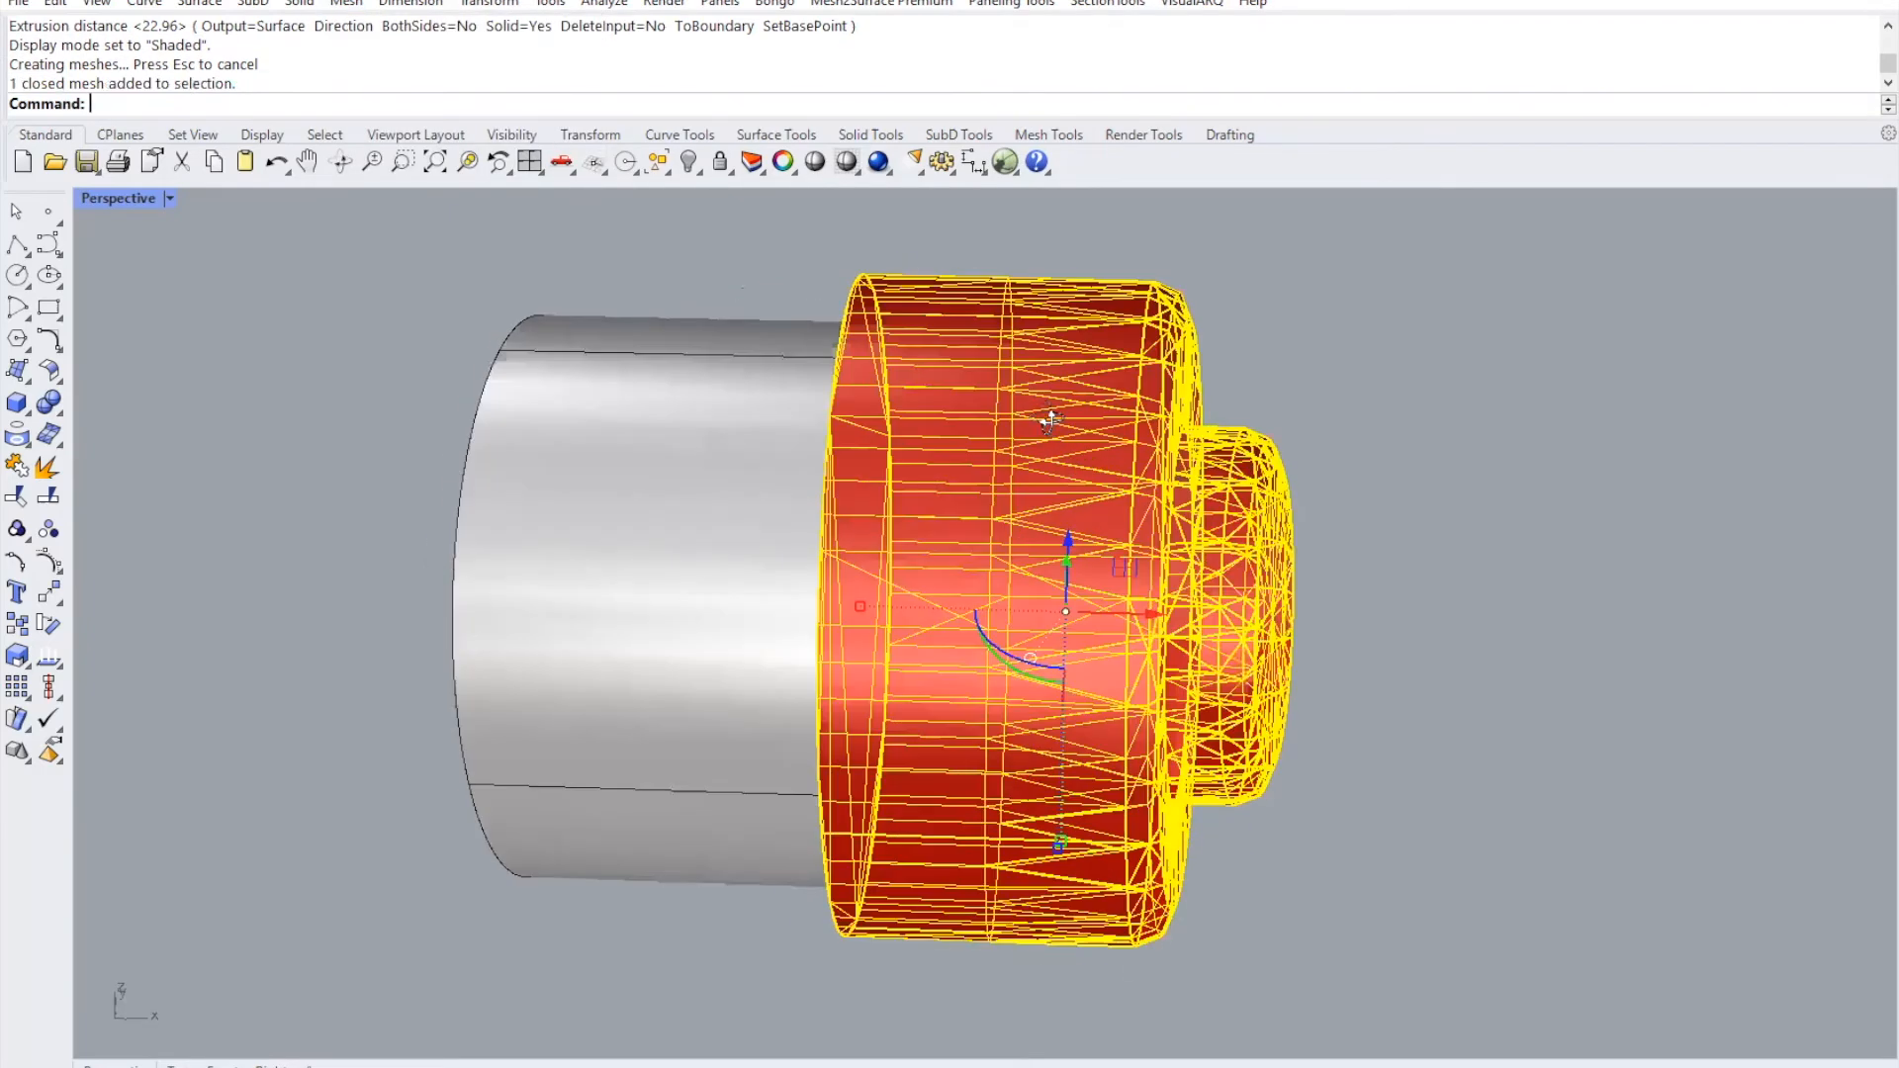
{"action": "left_click", "coordinate": [335, 6]}
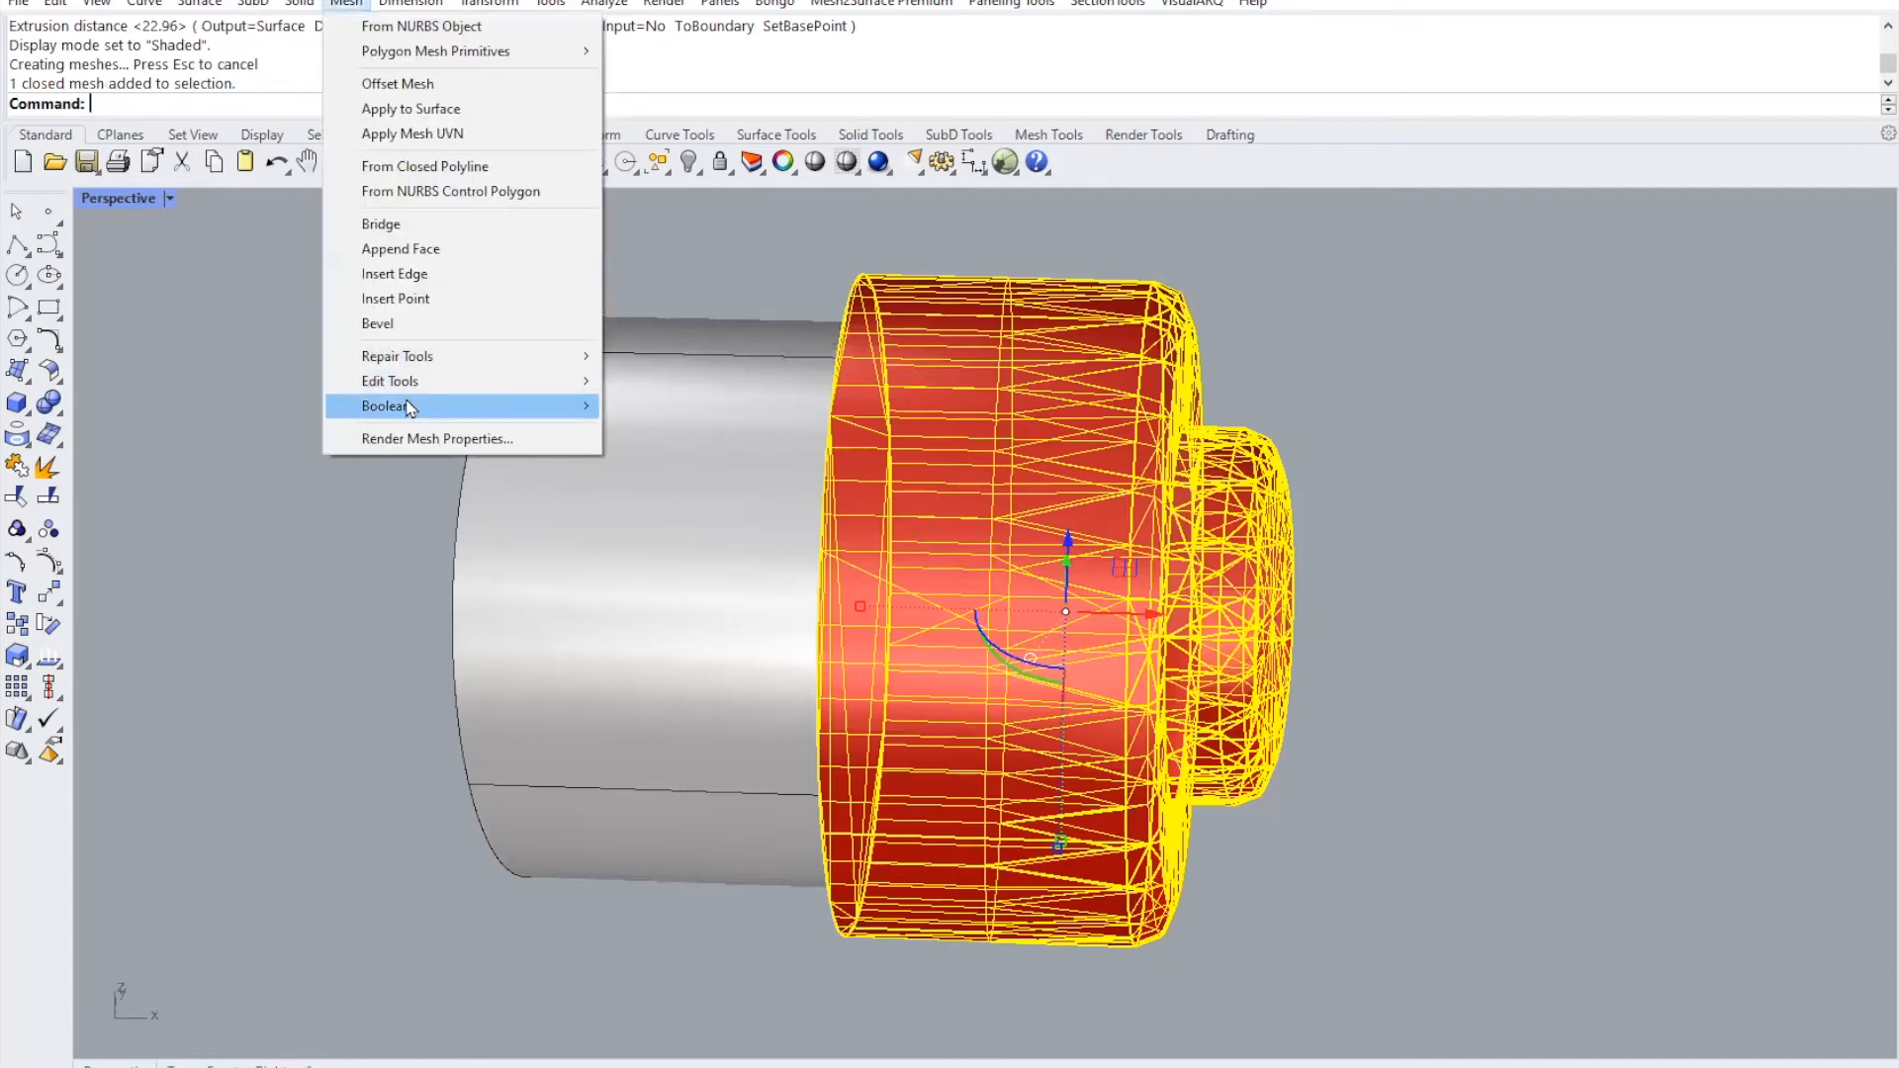
{"action": "mouse_move", "coordinate": [390, 407]}
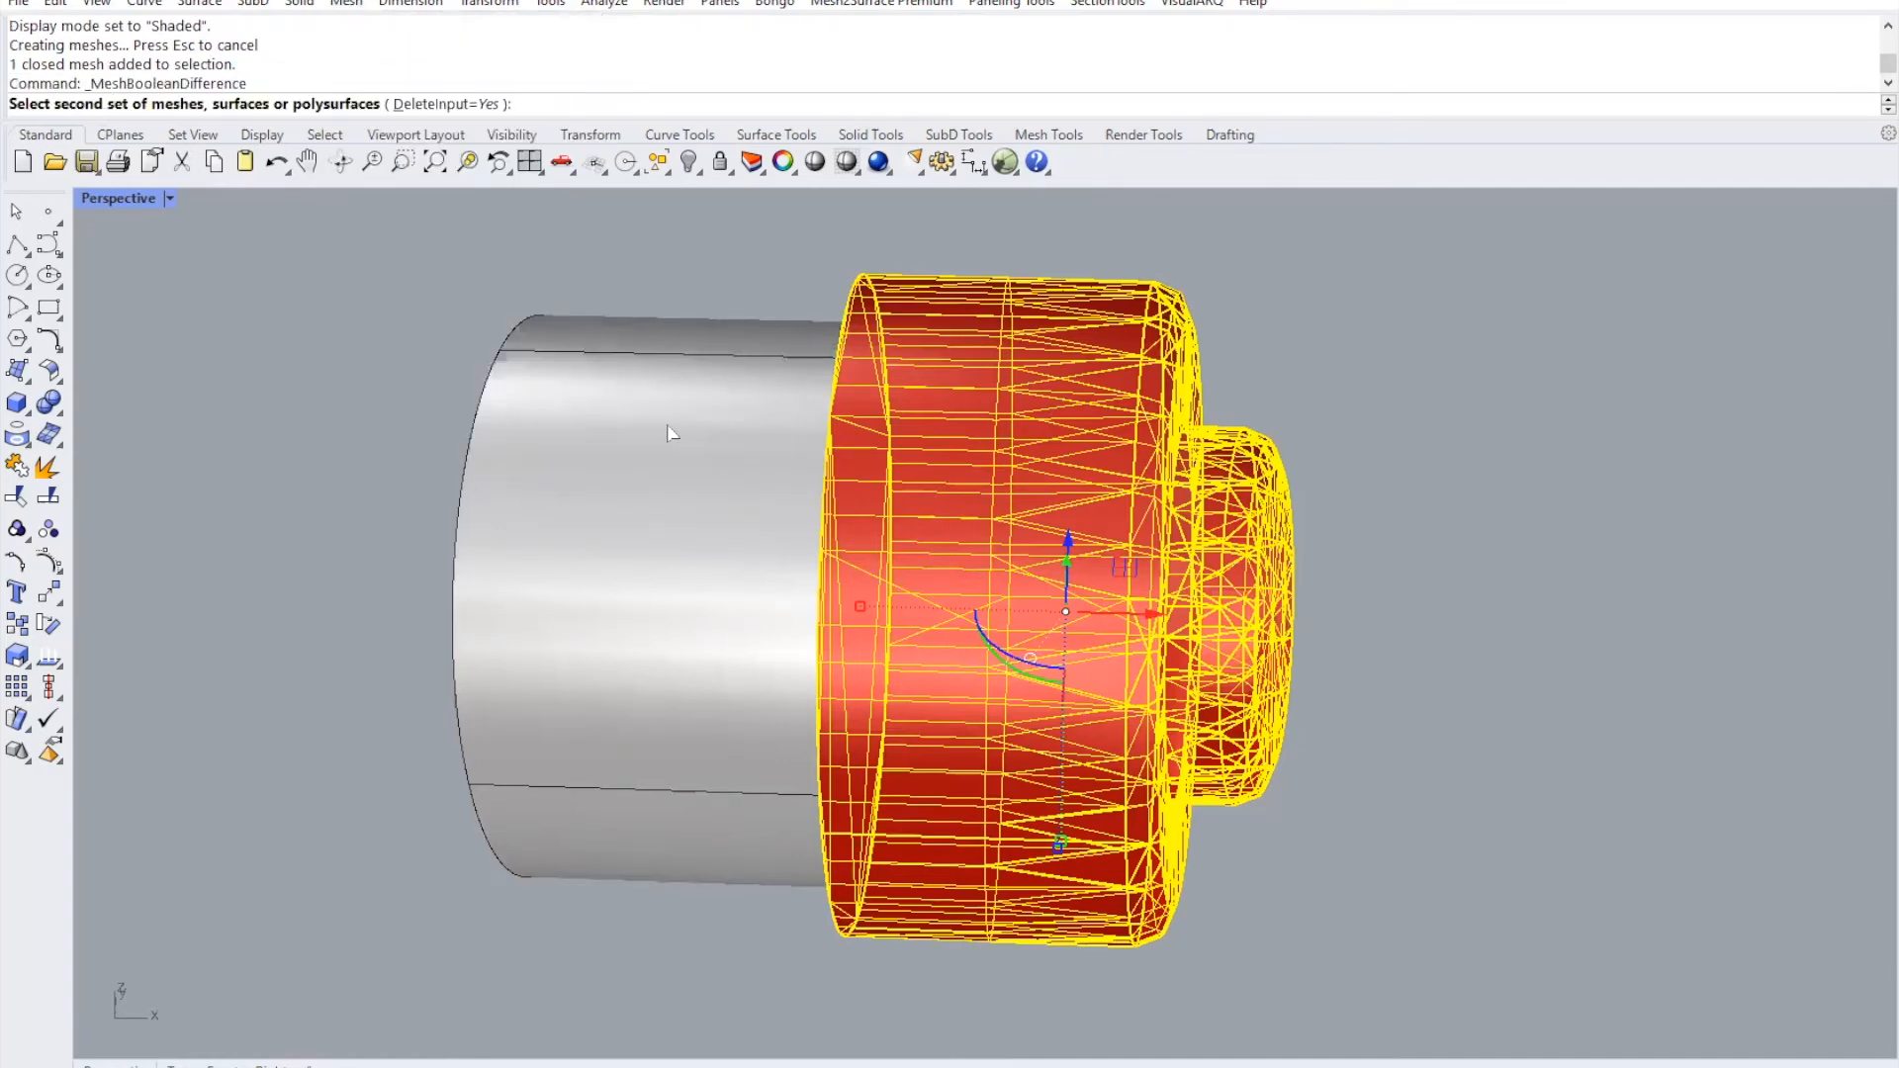
{"action": "left_click", "coordinate": [672, 483]}
{"action": "key", "text": "Return"}
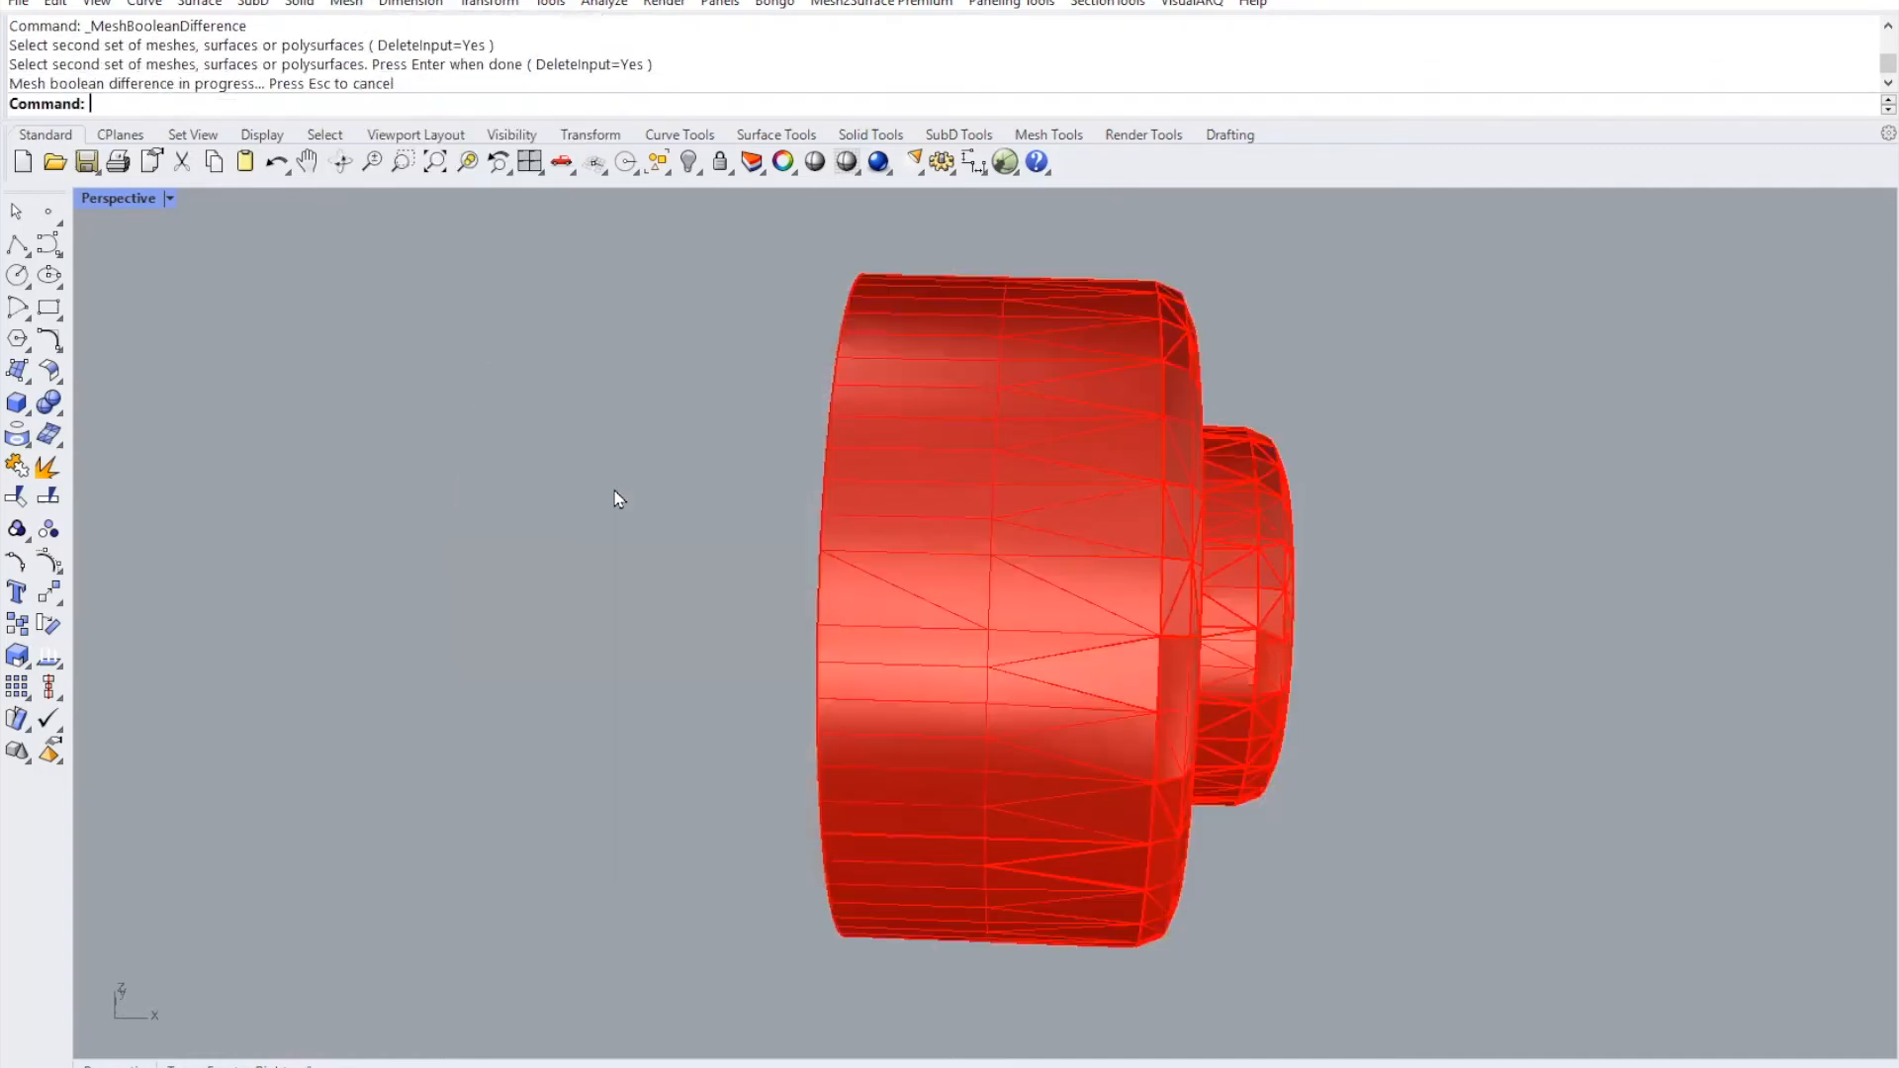
{"action": "right_click_drag", "start_coordinate": [1019, 683], "coordinate": [973, 519]}
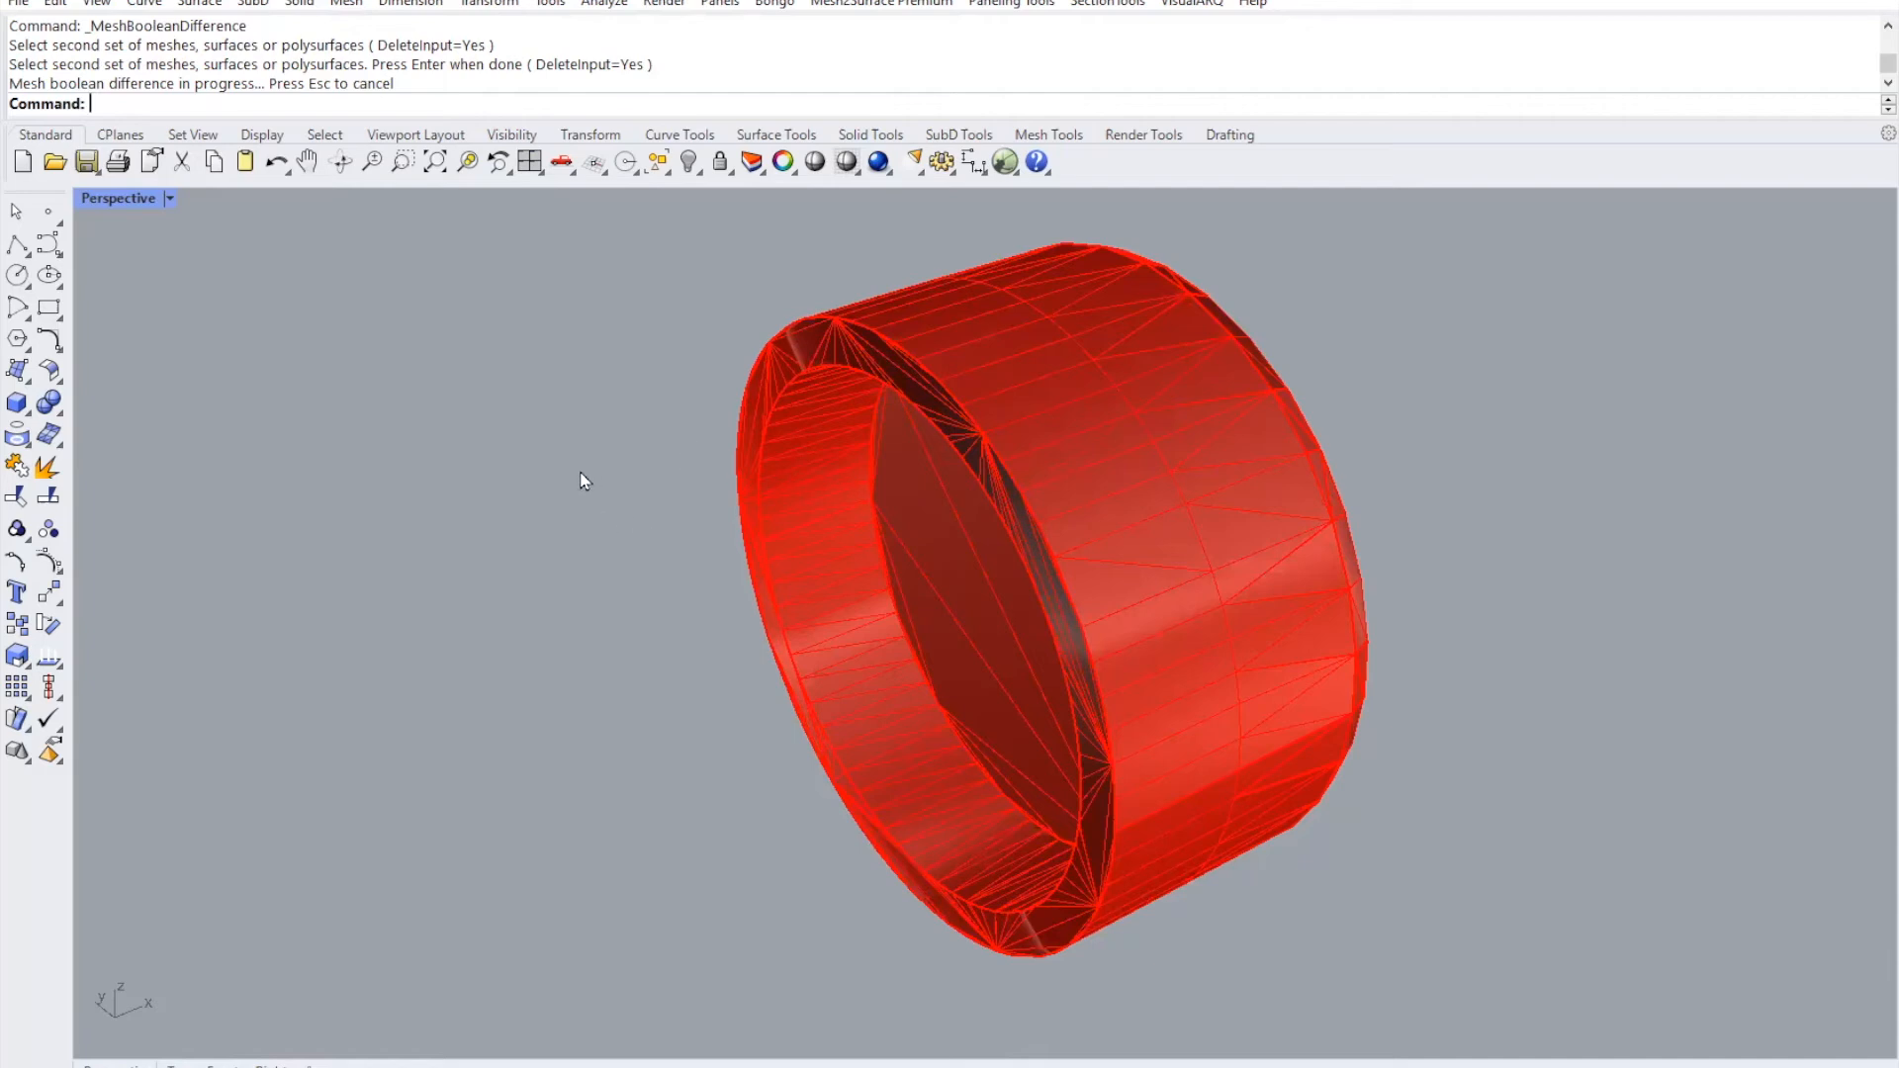
{"action": "left_click", "coordinate": [276, 162]}
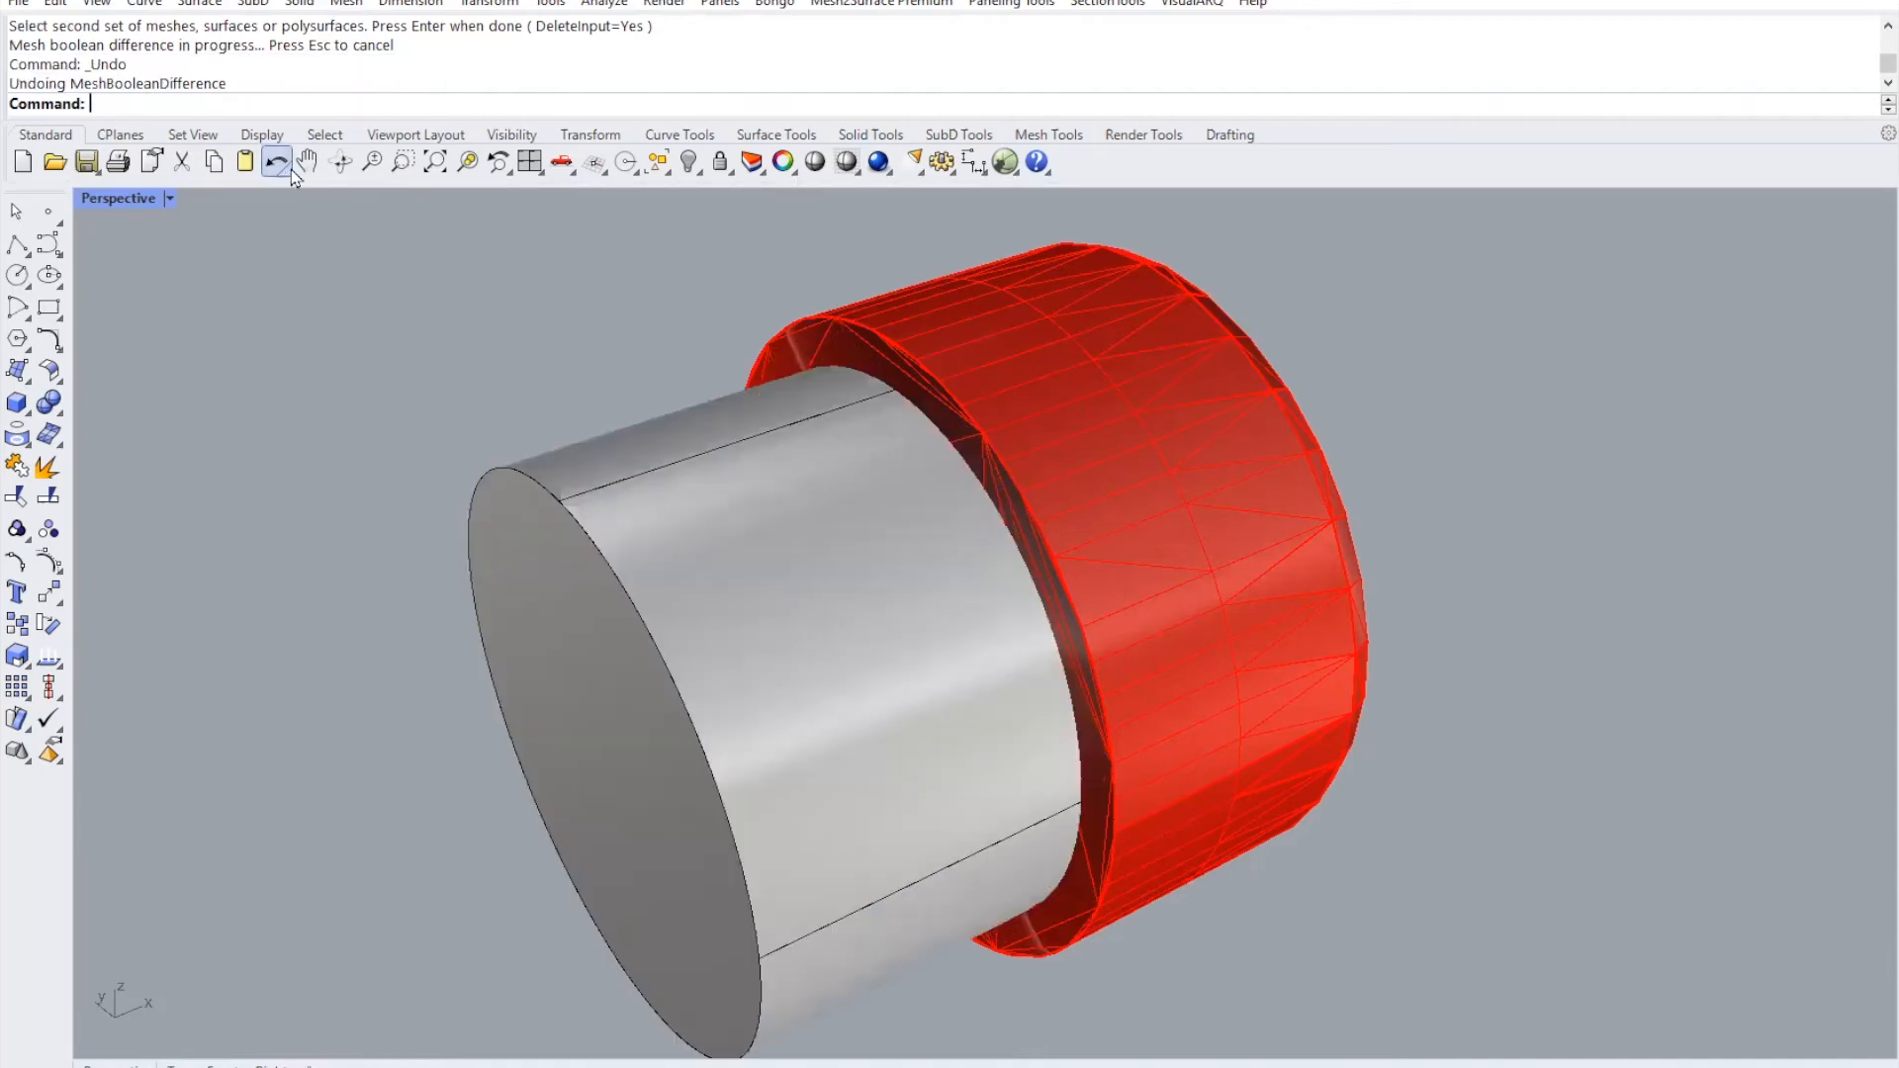
- Move the cylinder along the X axis slightly deeper into the cap, and clear the selection
{"action": "left_click", "coordinate": [1041, 573]}
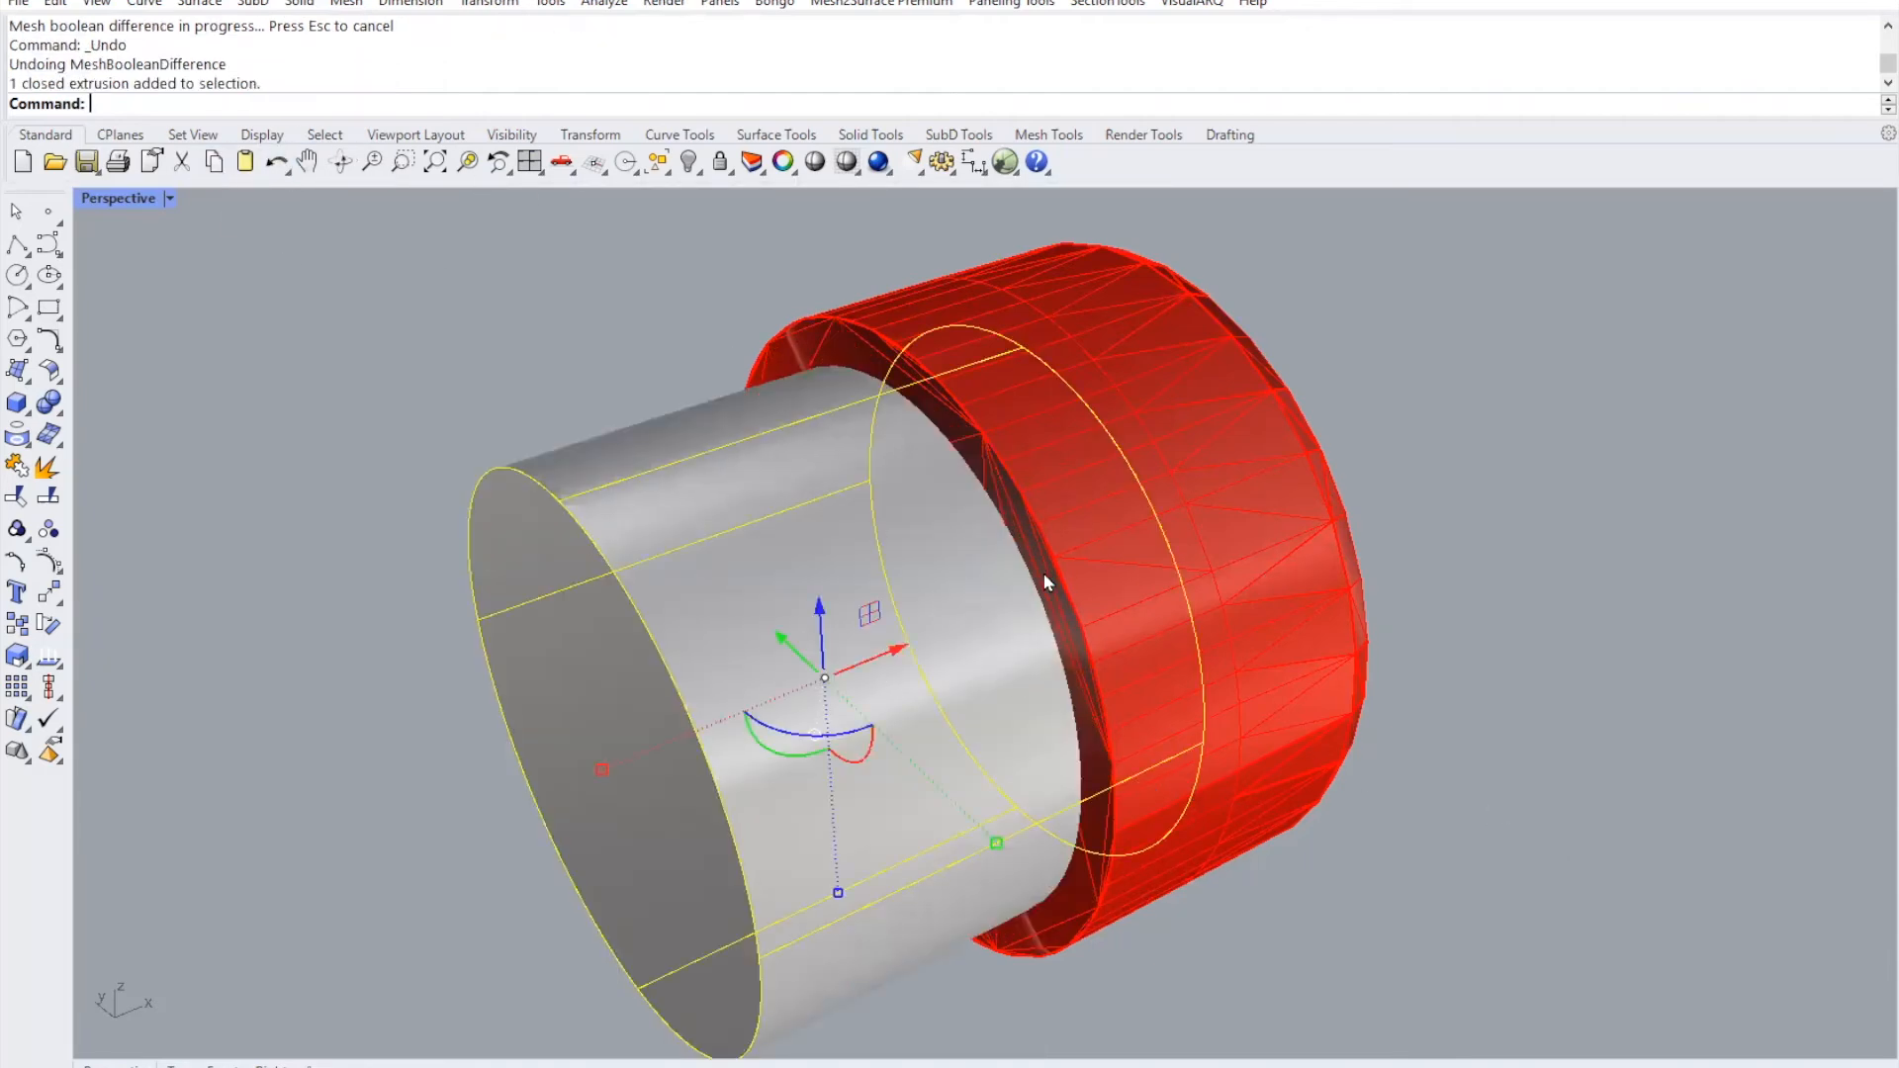
{"action": "right_click_drag", "start_coordinate": [1042, 573], "coordinate": [919, 514]}
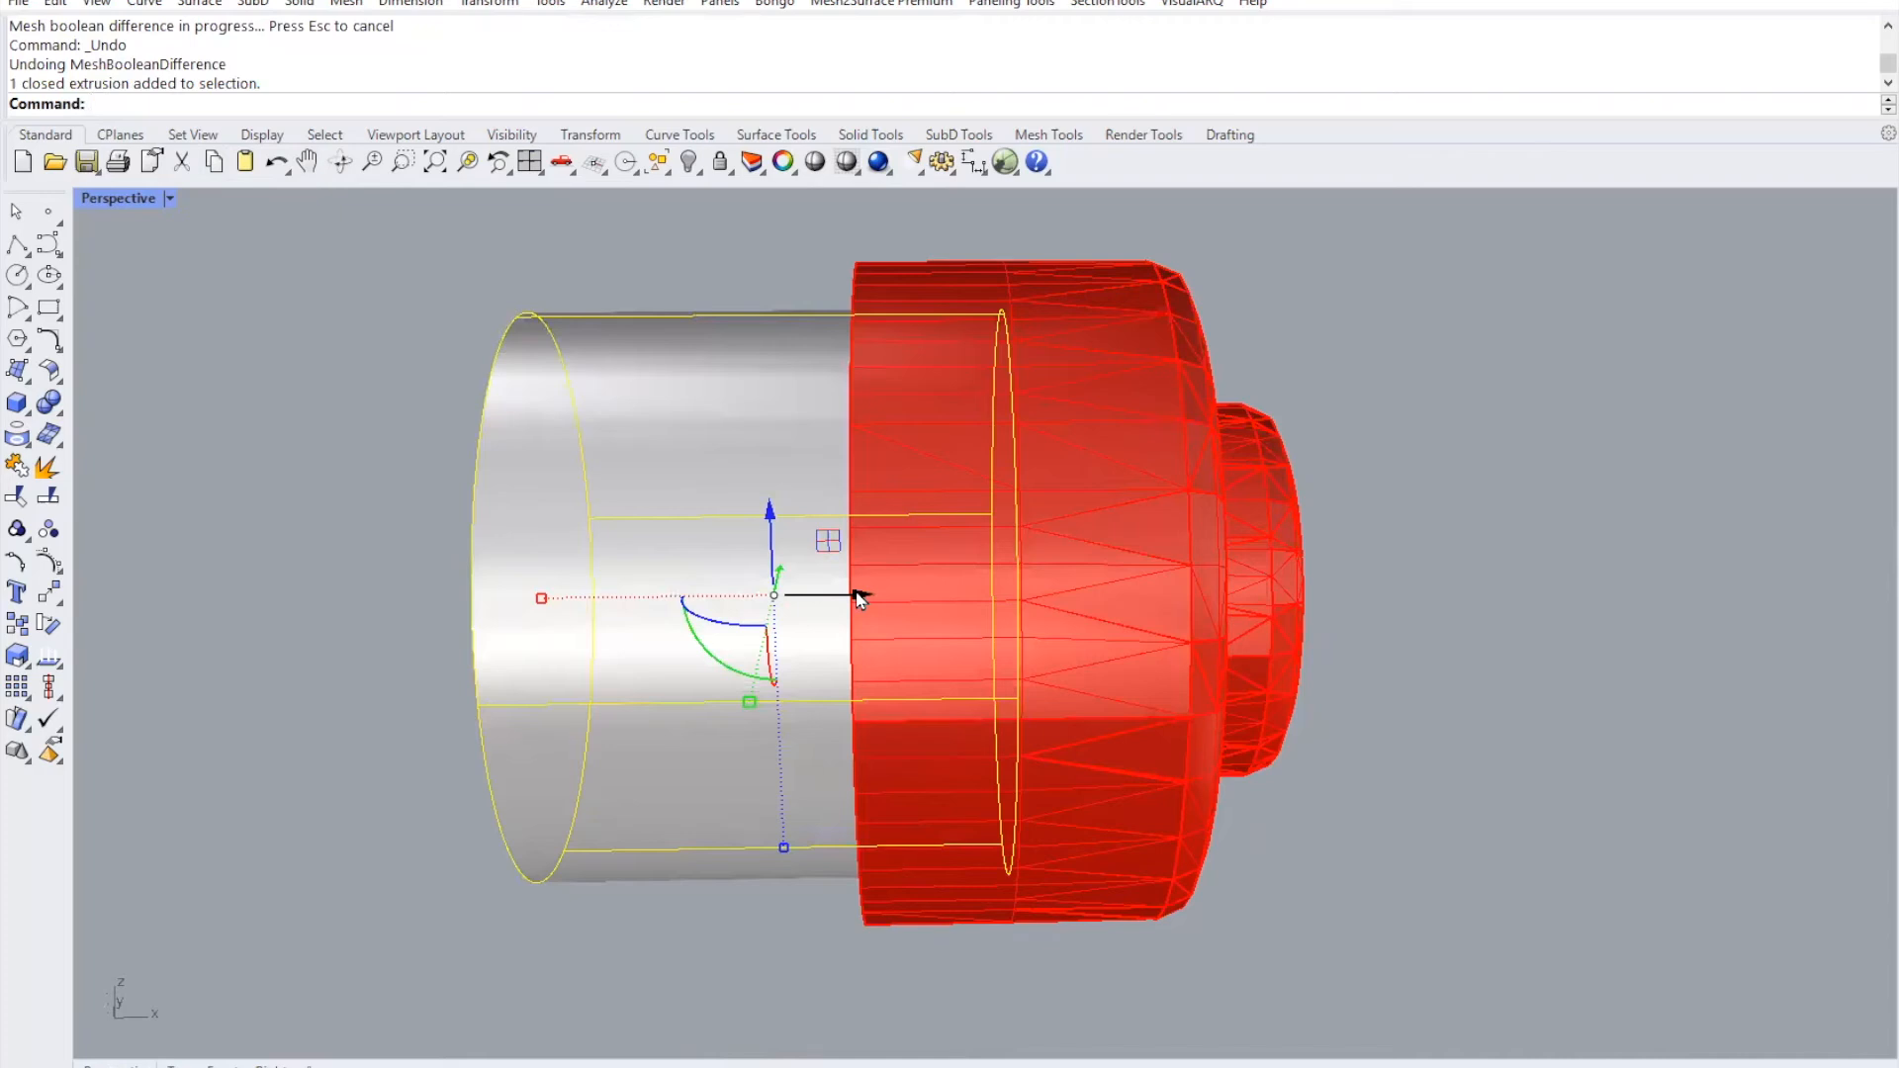
{"action": "left_click_drag", "start_coordinate": [857, 596], "coordinate": [893, 591]}
{"action": "left_click", "coordinate": [1569, 847]}
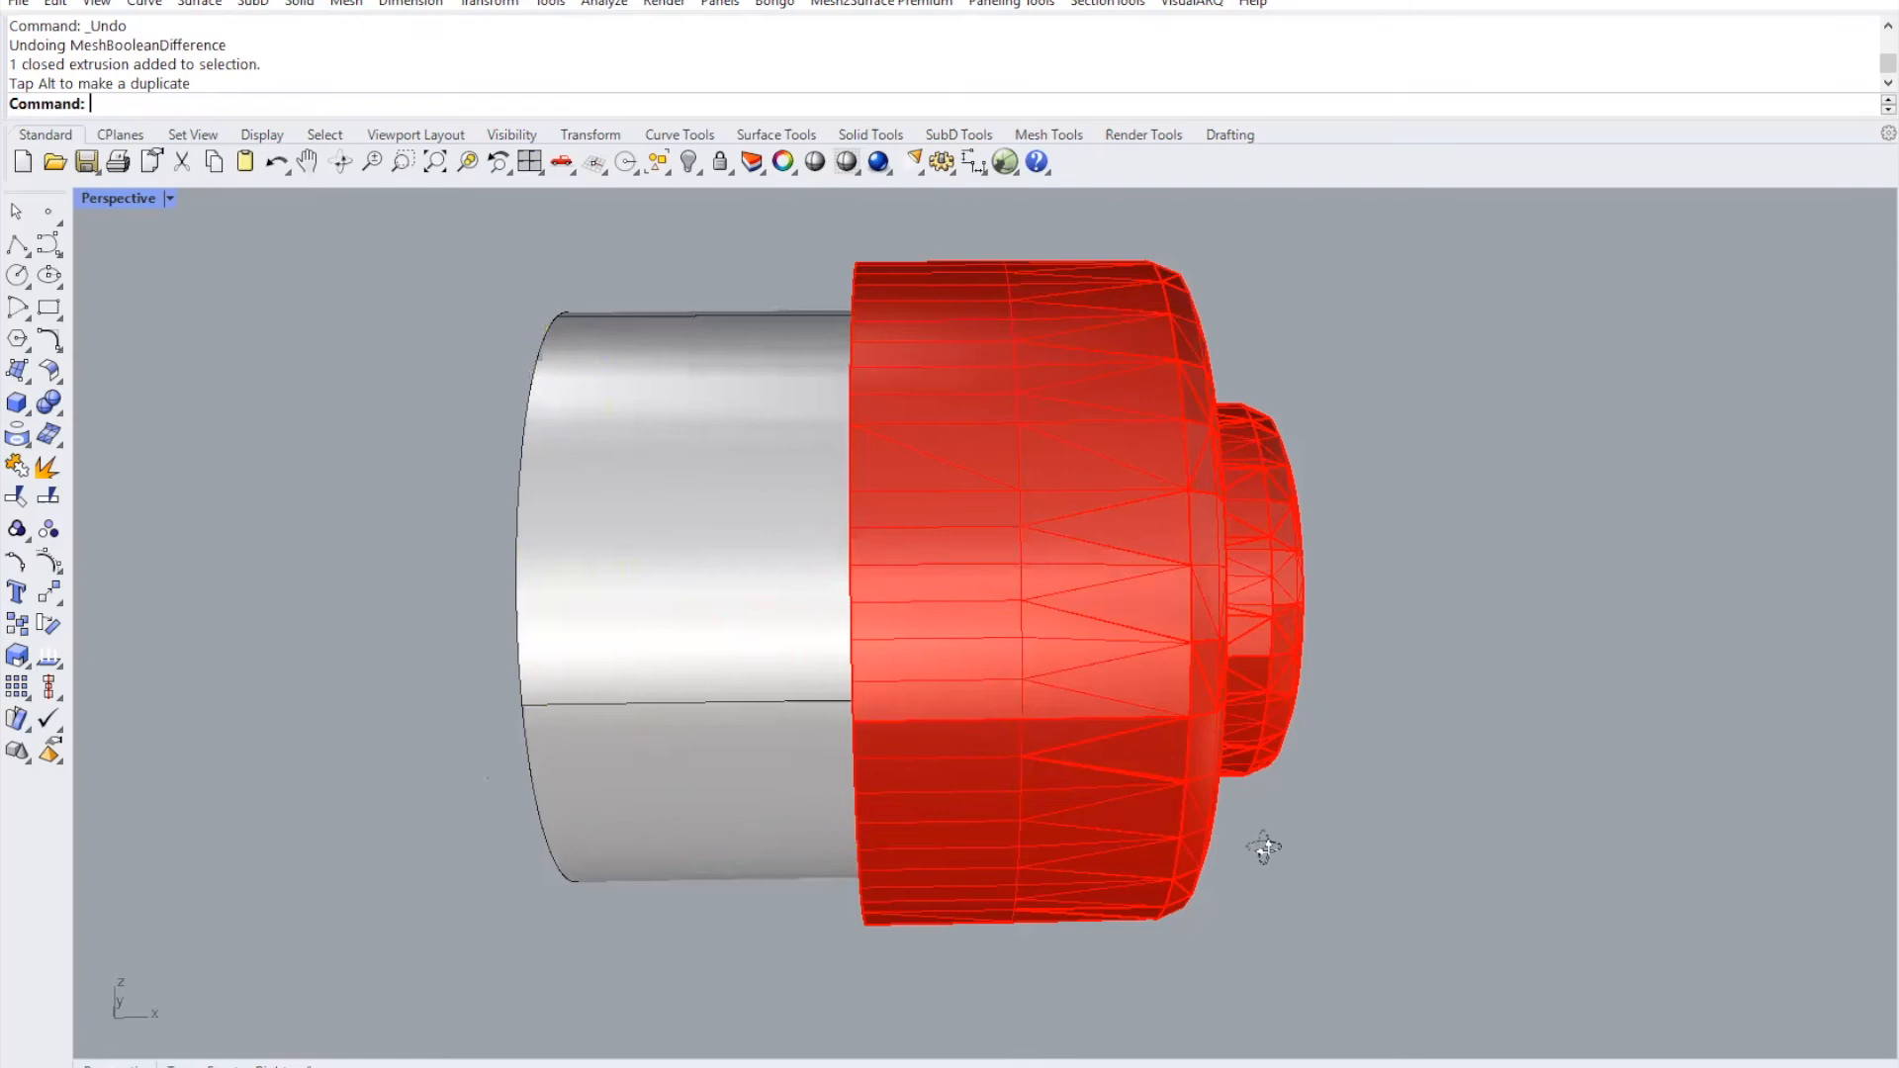
- Subtract the repositioned cylinder from the cap mesh with a mesh Boolean difference, and inspect the opening
{"action": "right_click_drag", "start_coordinate": [1263, 844], "coordinate": [1336, 860]}
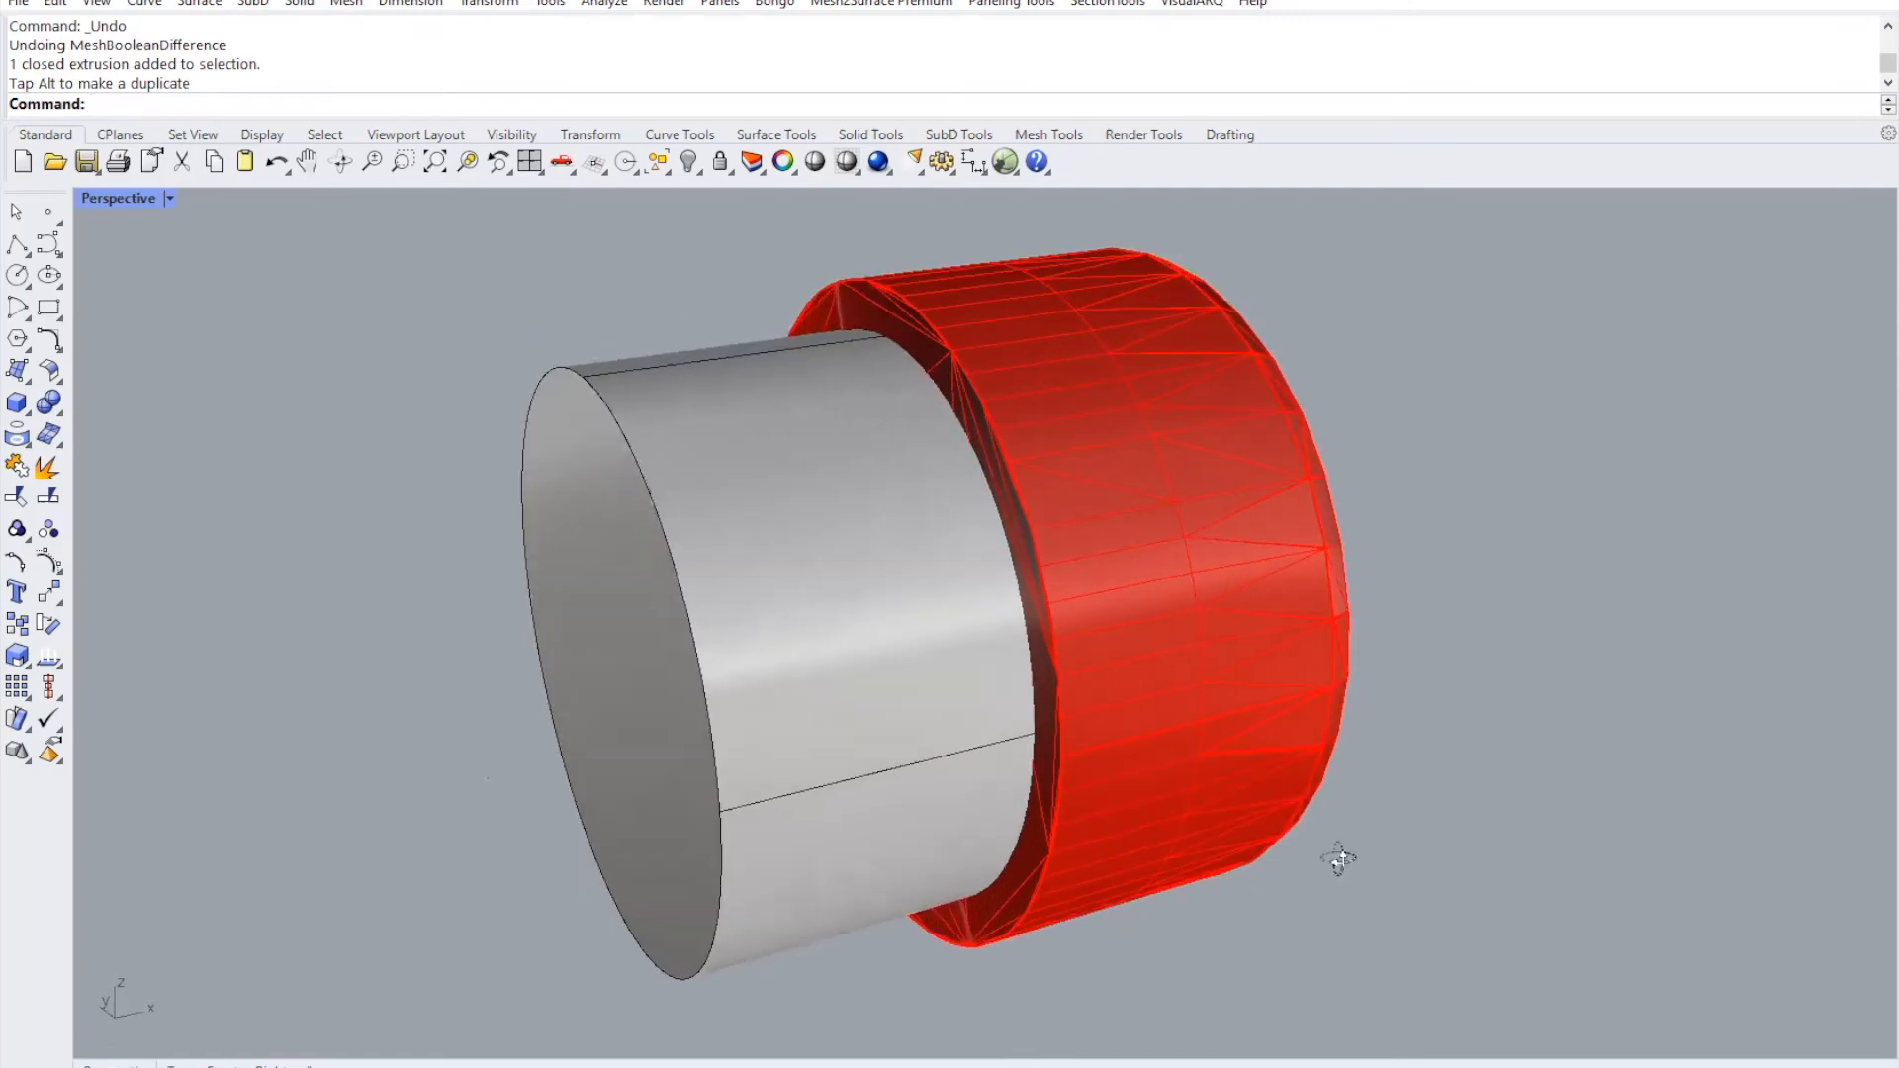
{"action": "left_click", "coordinate": [346, 3]}
{"action": "mouse_move", "coordinate": [451, 404]}
{"action": "left_click", "coordinate": [692, 431]}
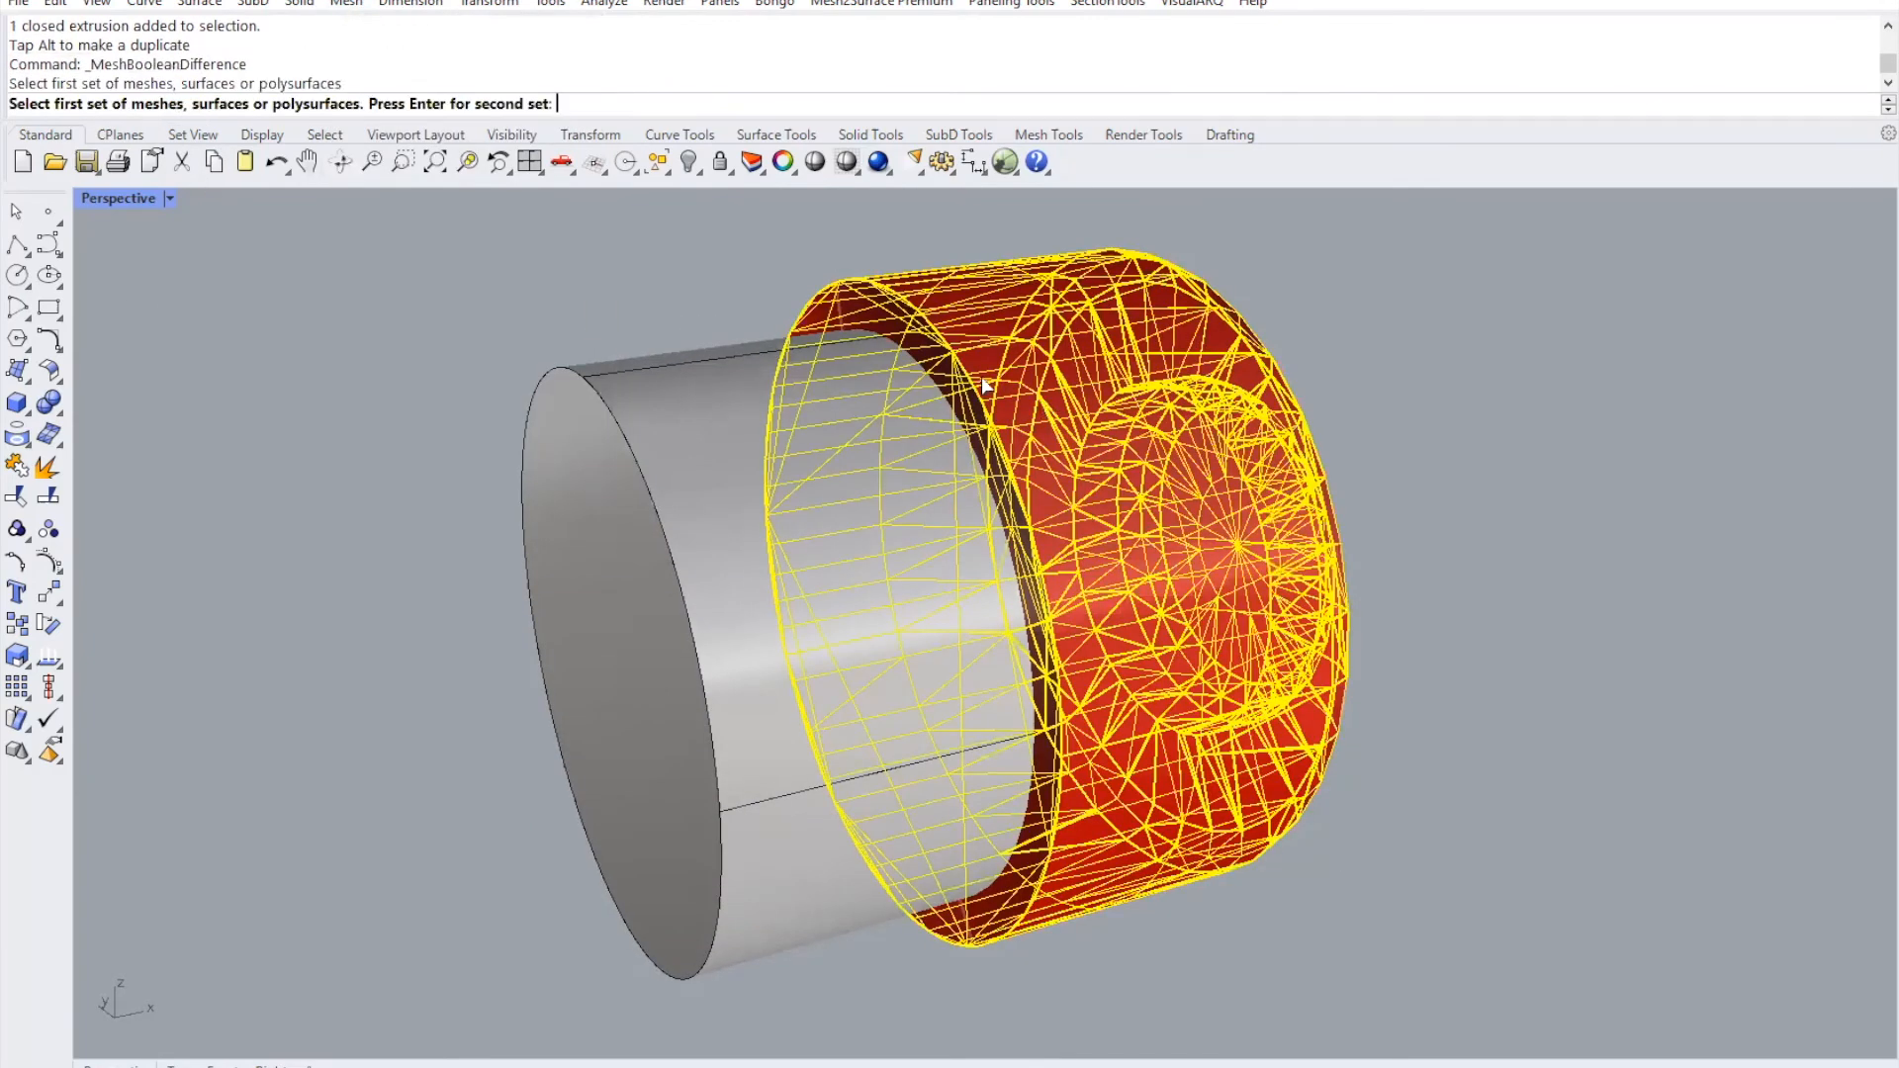
{"action": "key", "text": "Return"}
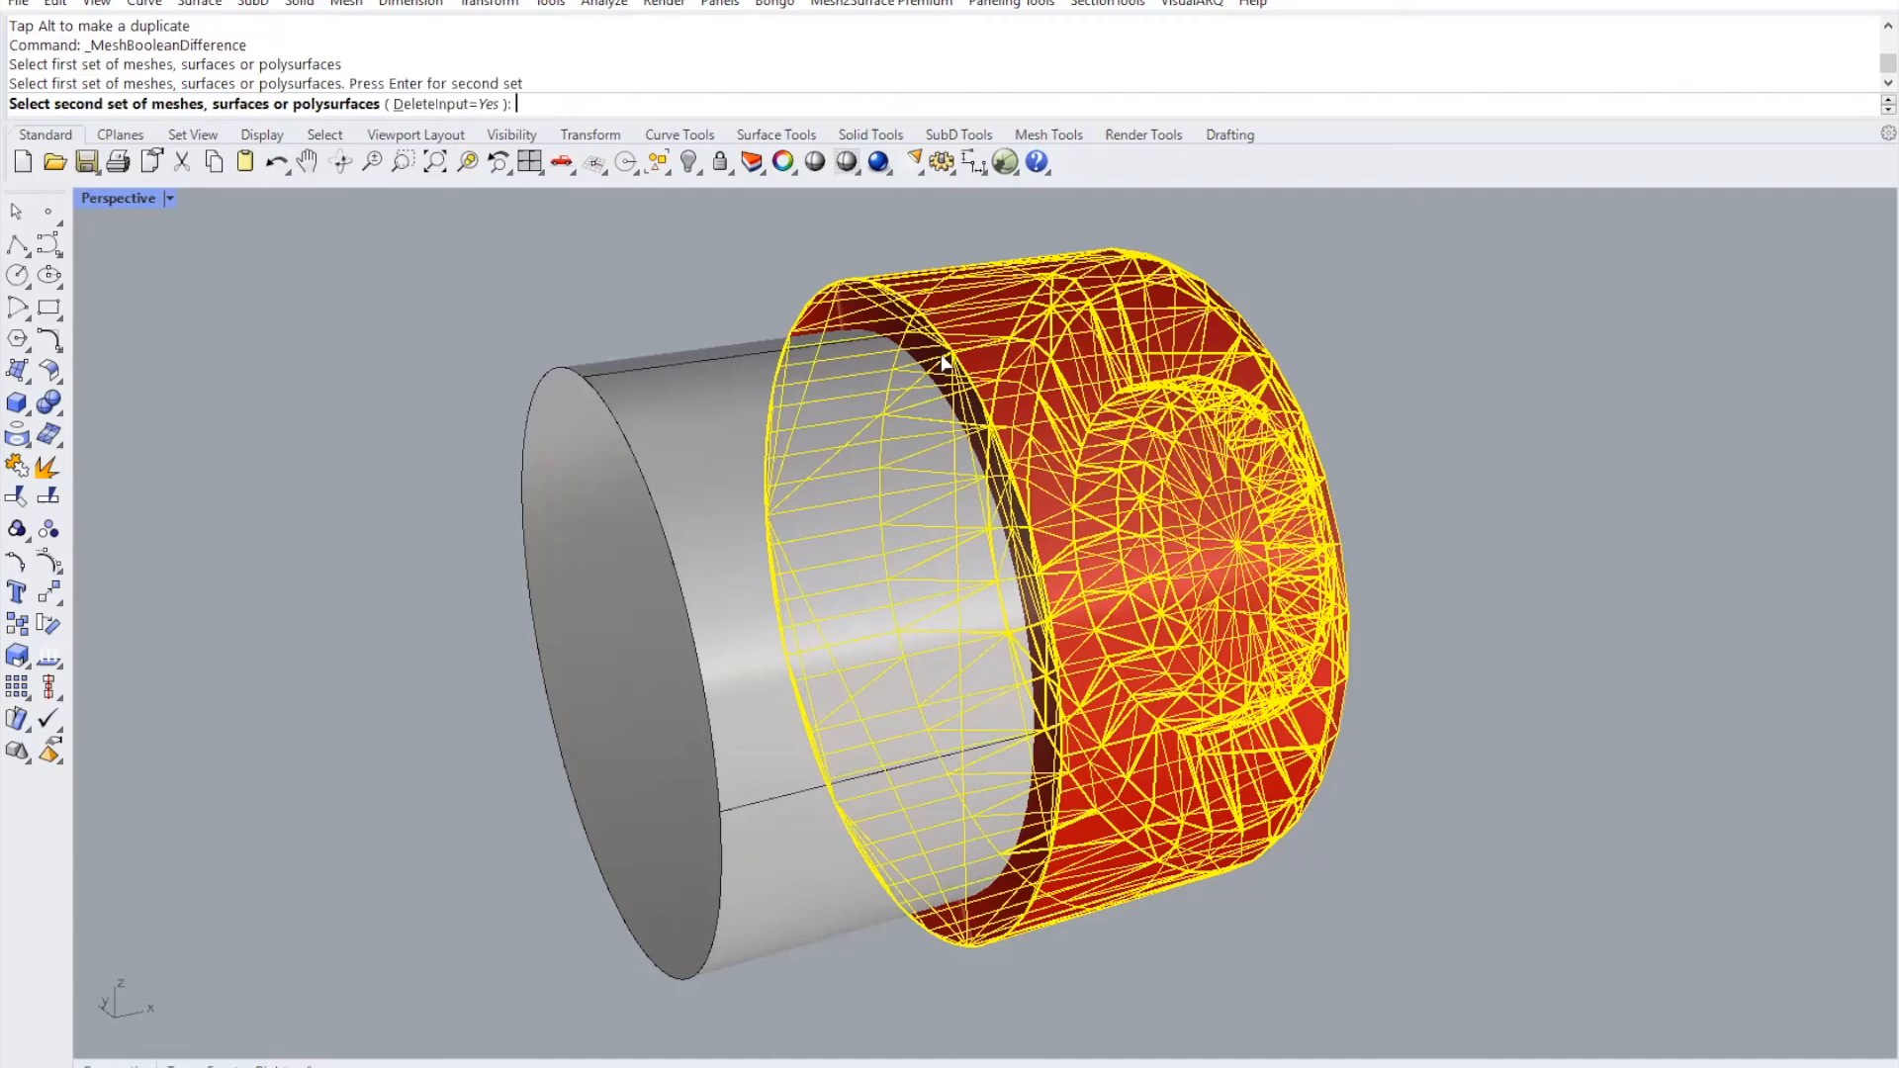
{"action": "left_click", "coordinate": [625, 424]}
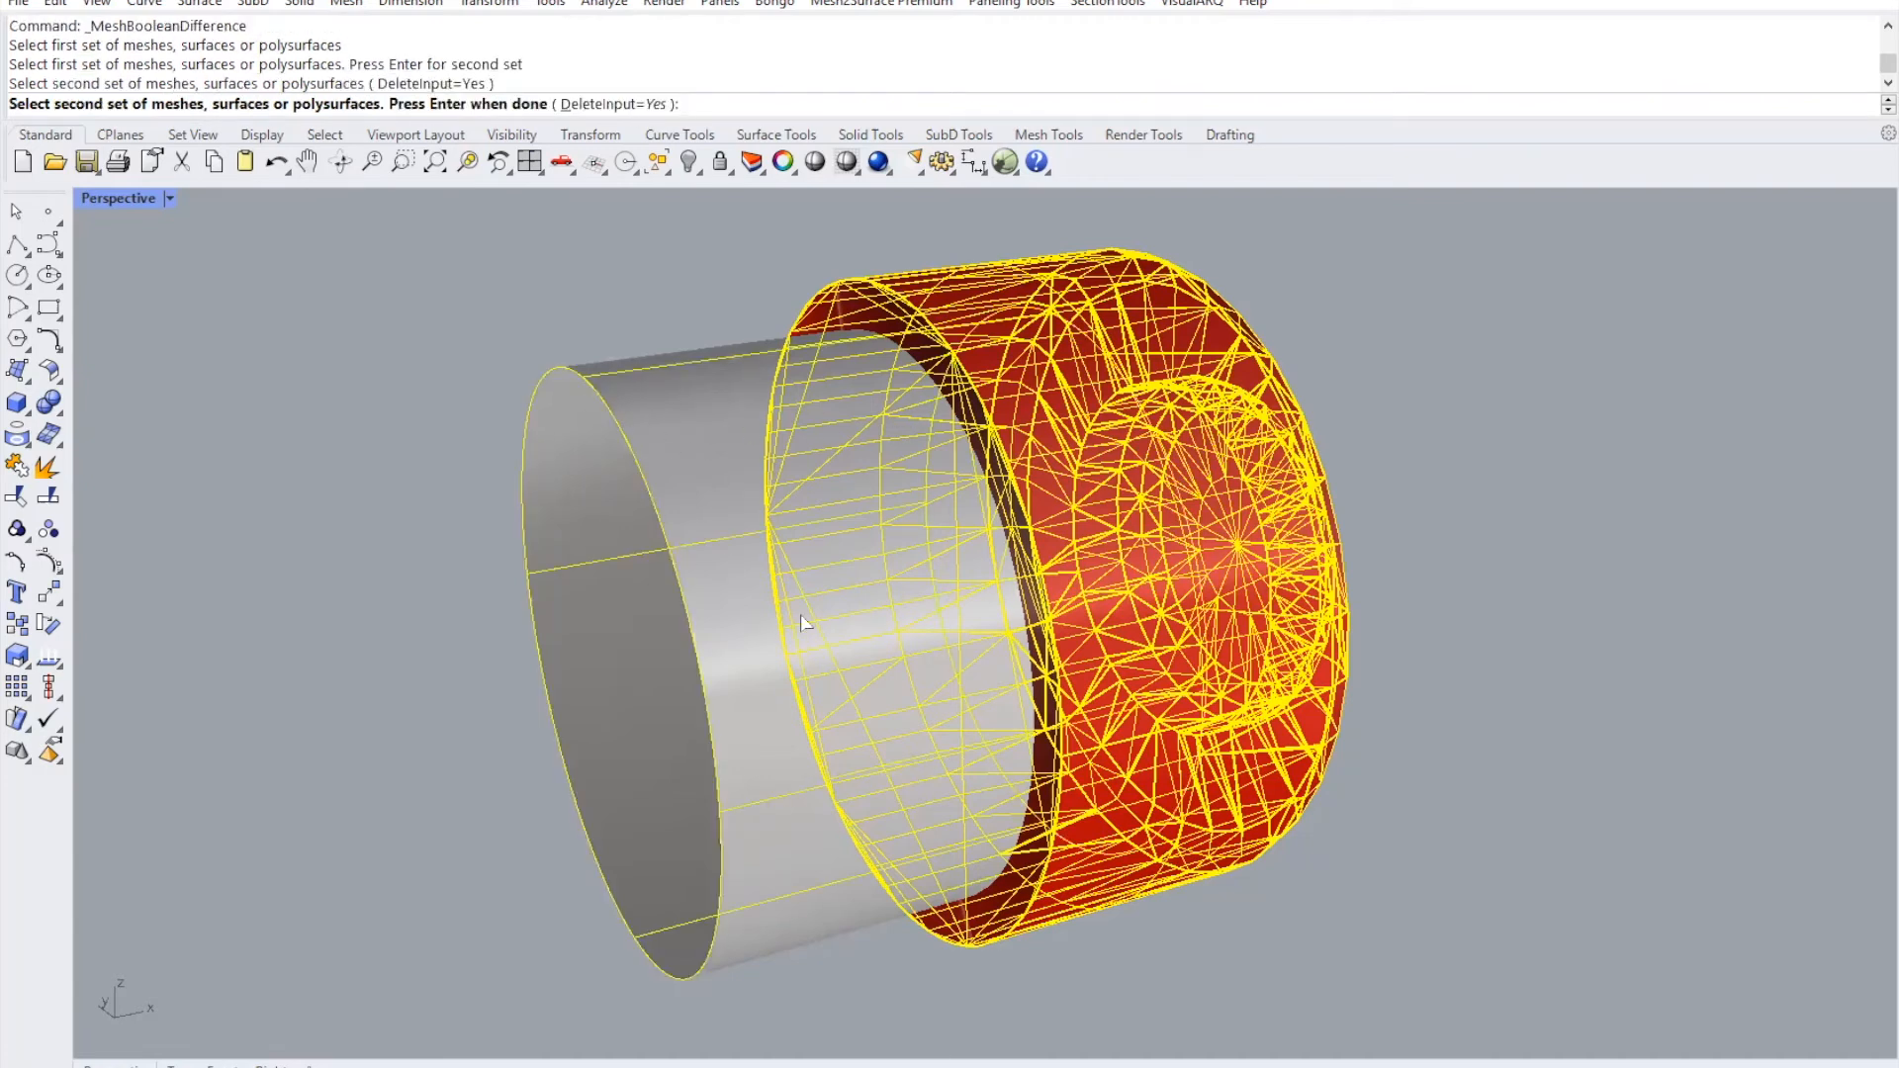
{"action": "key", "text": "Return"}
{"action": "right_click_drag", "start_coordinate": [1463, 594], "coordinate": [1039, 643]}
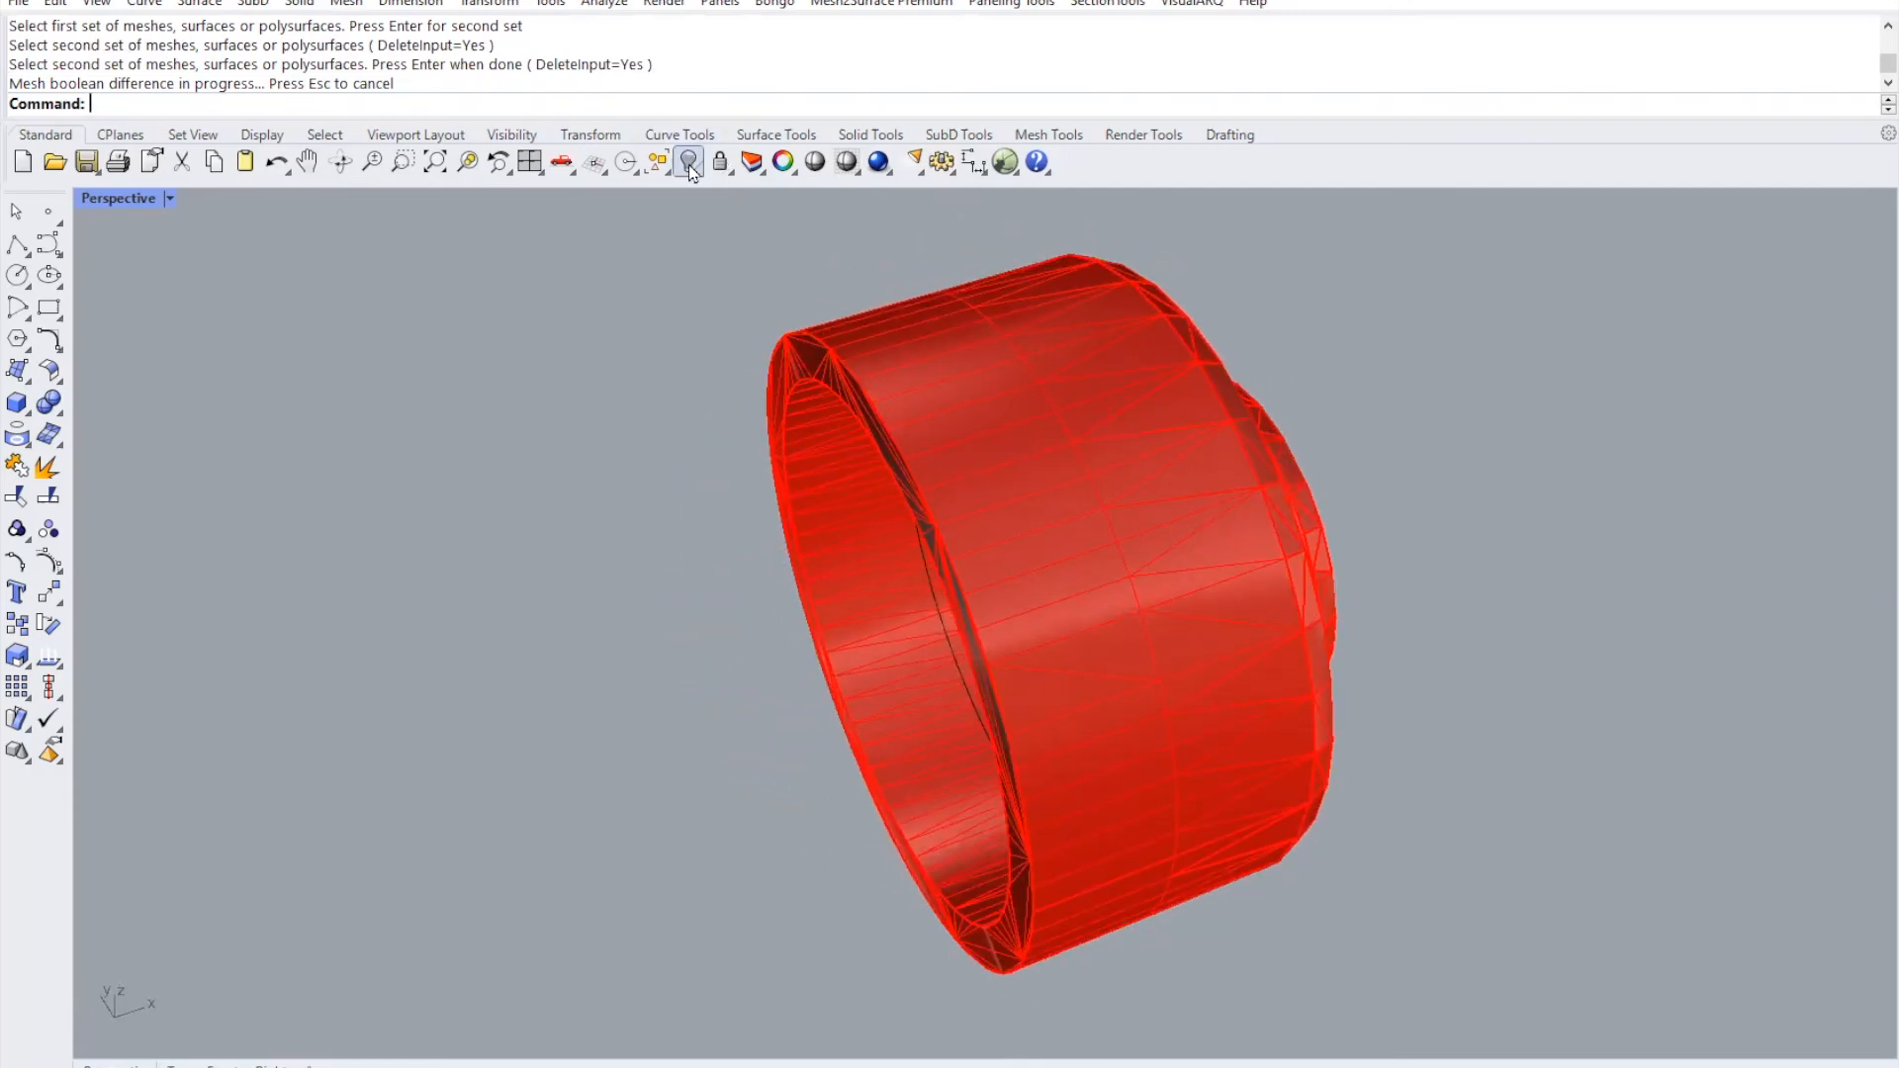
- Show all hidden objects and hide one of the overlapping bottle meshes
{"action": "right_click", "coordinate": [690, 165]}
{"action": "scroll", "coordinate": [987, 582], "scroll_direction": "down", "scroll_amount": 9}
{"action": "right_click_drag", "start_coordinate": [987, 582], "coordinate": [1165, 636]}
{"action": "left_click", "coordinate": [911, 488]}
{"action": "right_click_drag", "start_coordinate": [969, 588], "coordinate": [975, 556]}
{"action": "left_click", "coordinate": [690, 162]}
- Check the remaining overlapping meshes by selecting them in turn, and hide the closed cap mesh
{"action": "left_click", "coordinate": [778, 552]}
{"action": "key", "text": "Escape"}
{"action": "left_click", "coordinate": [1190, 493]}
{"action": "key", "text": "Escape"}
{"action": "right_click_drag", "start_coordinate": [1192, 494], "coordinate": [1568, 747]}
{"action": "left_click", "coordinate": [1564, 744]}
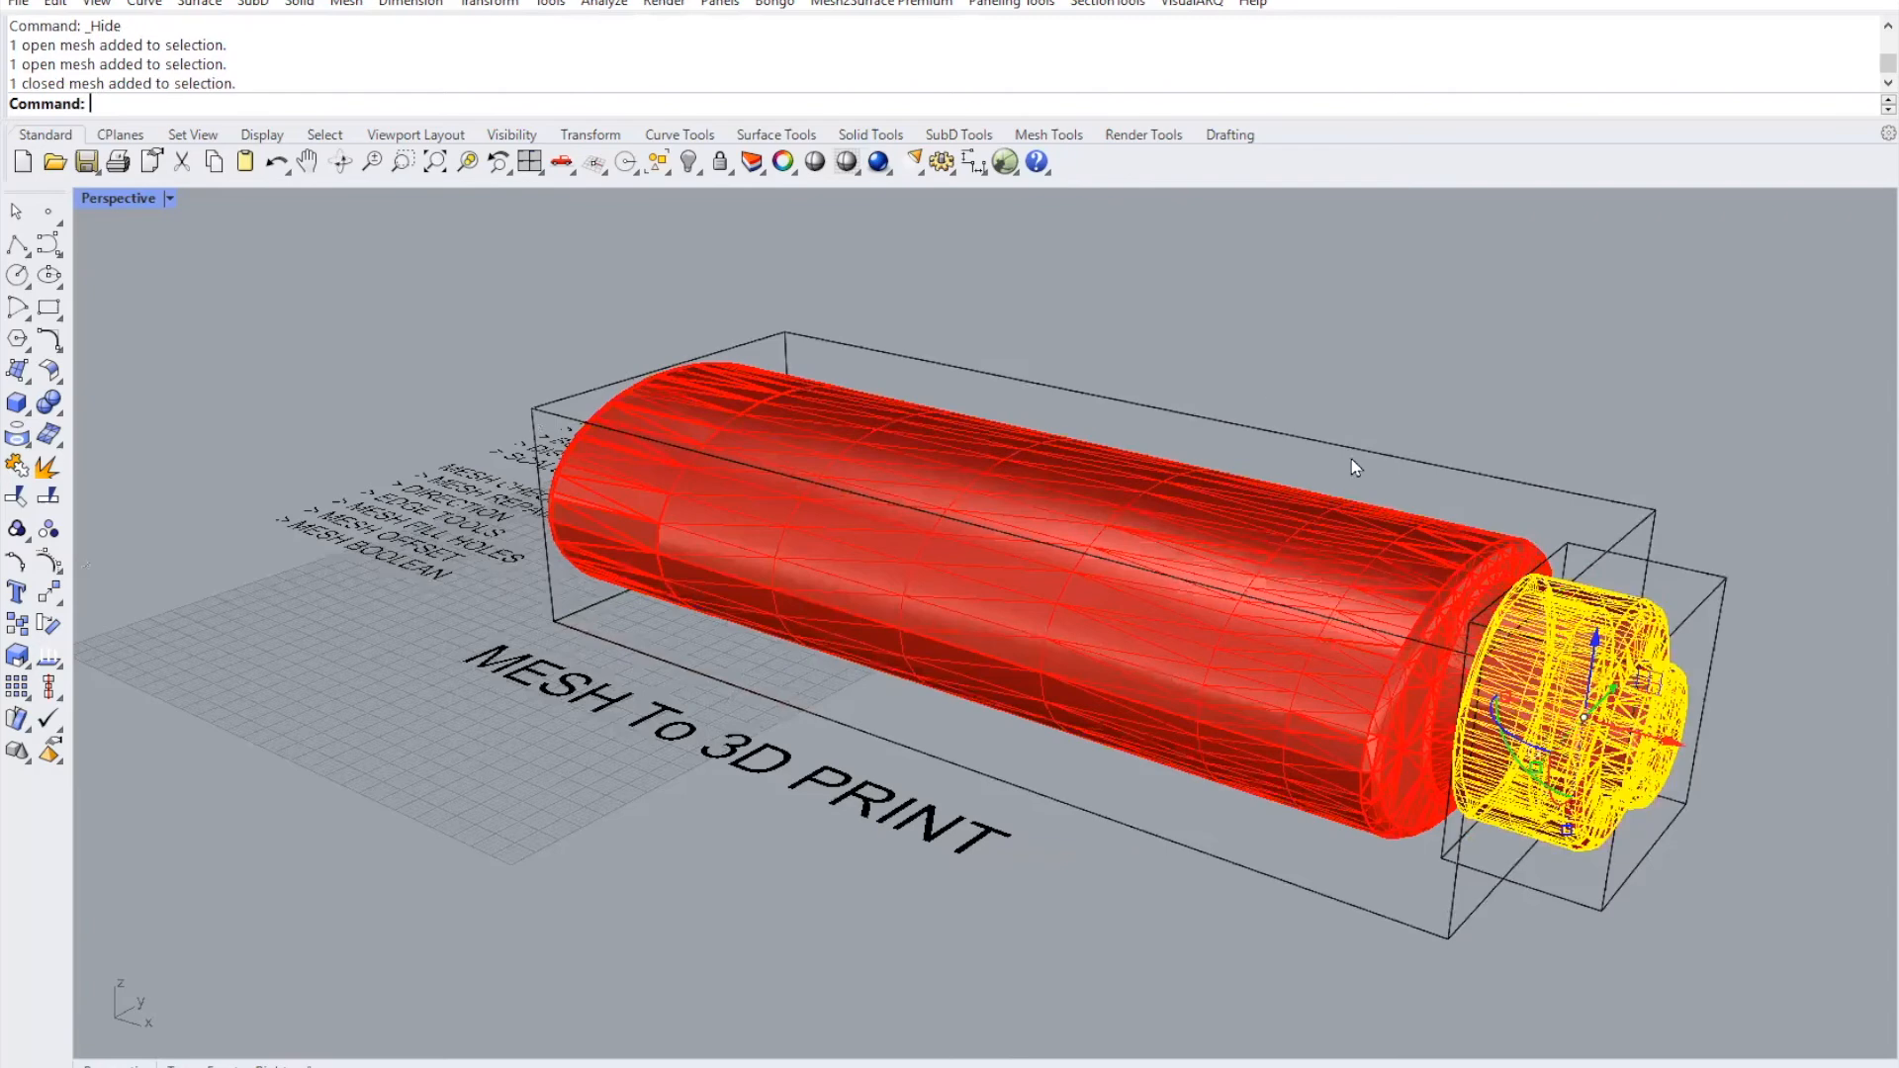
{"action": "left_click", "coordinate": [690, 162]}
- Hide the open bottle mesh so that the rim circle and bounding boxes remain in view
{"action": "type", "text": "Z"}
{"action": "key", "text": "Return"}
{"action": "left_click_drag", "start_coordinate": [1301, 524], "coordinate": [1671, 806]}
{"action": "right_click_drag", "start_coordinate": [1345, 719], "coordinate": [1229, 720]}
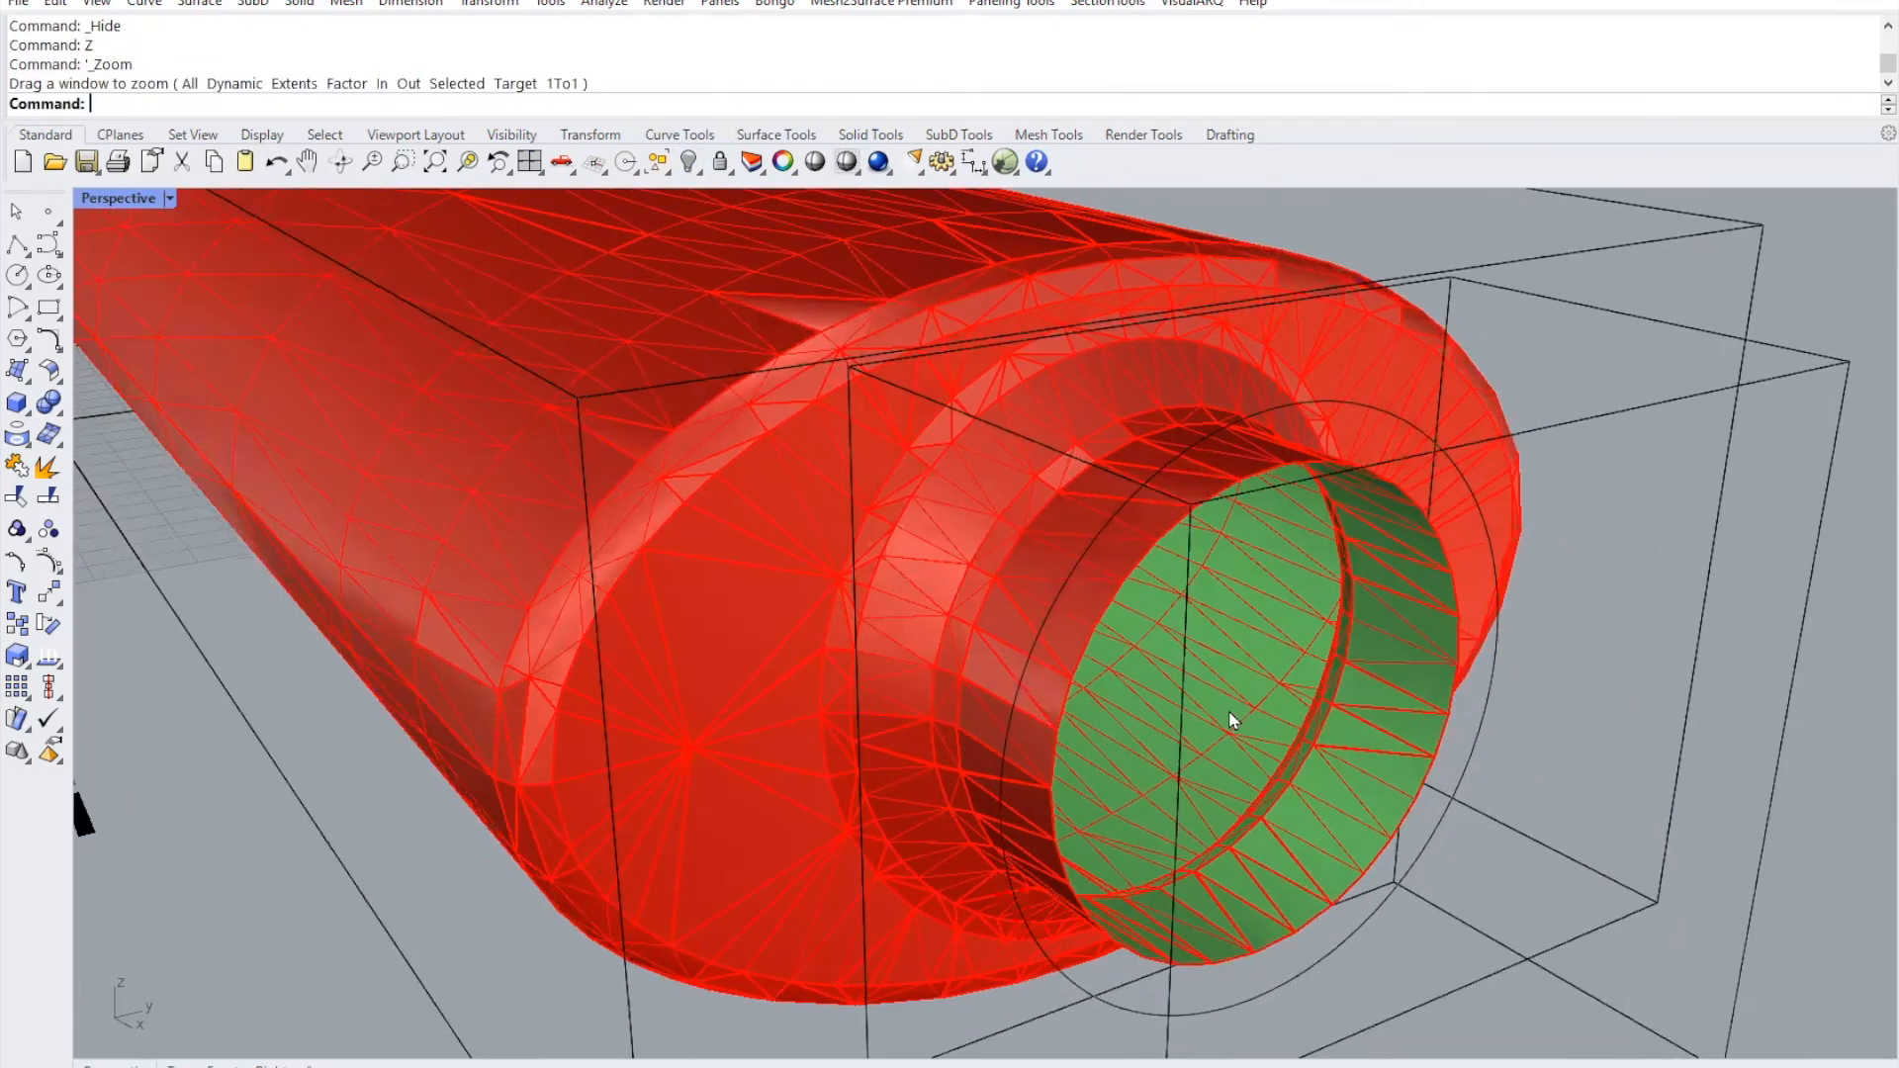
{"action": "left_click", "coordinate": [1161, 615]}
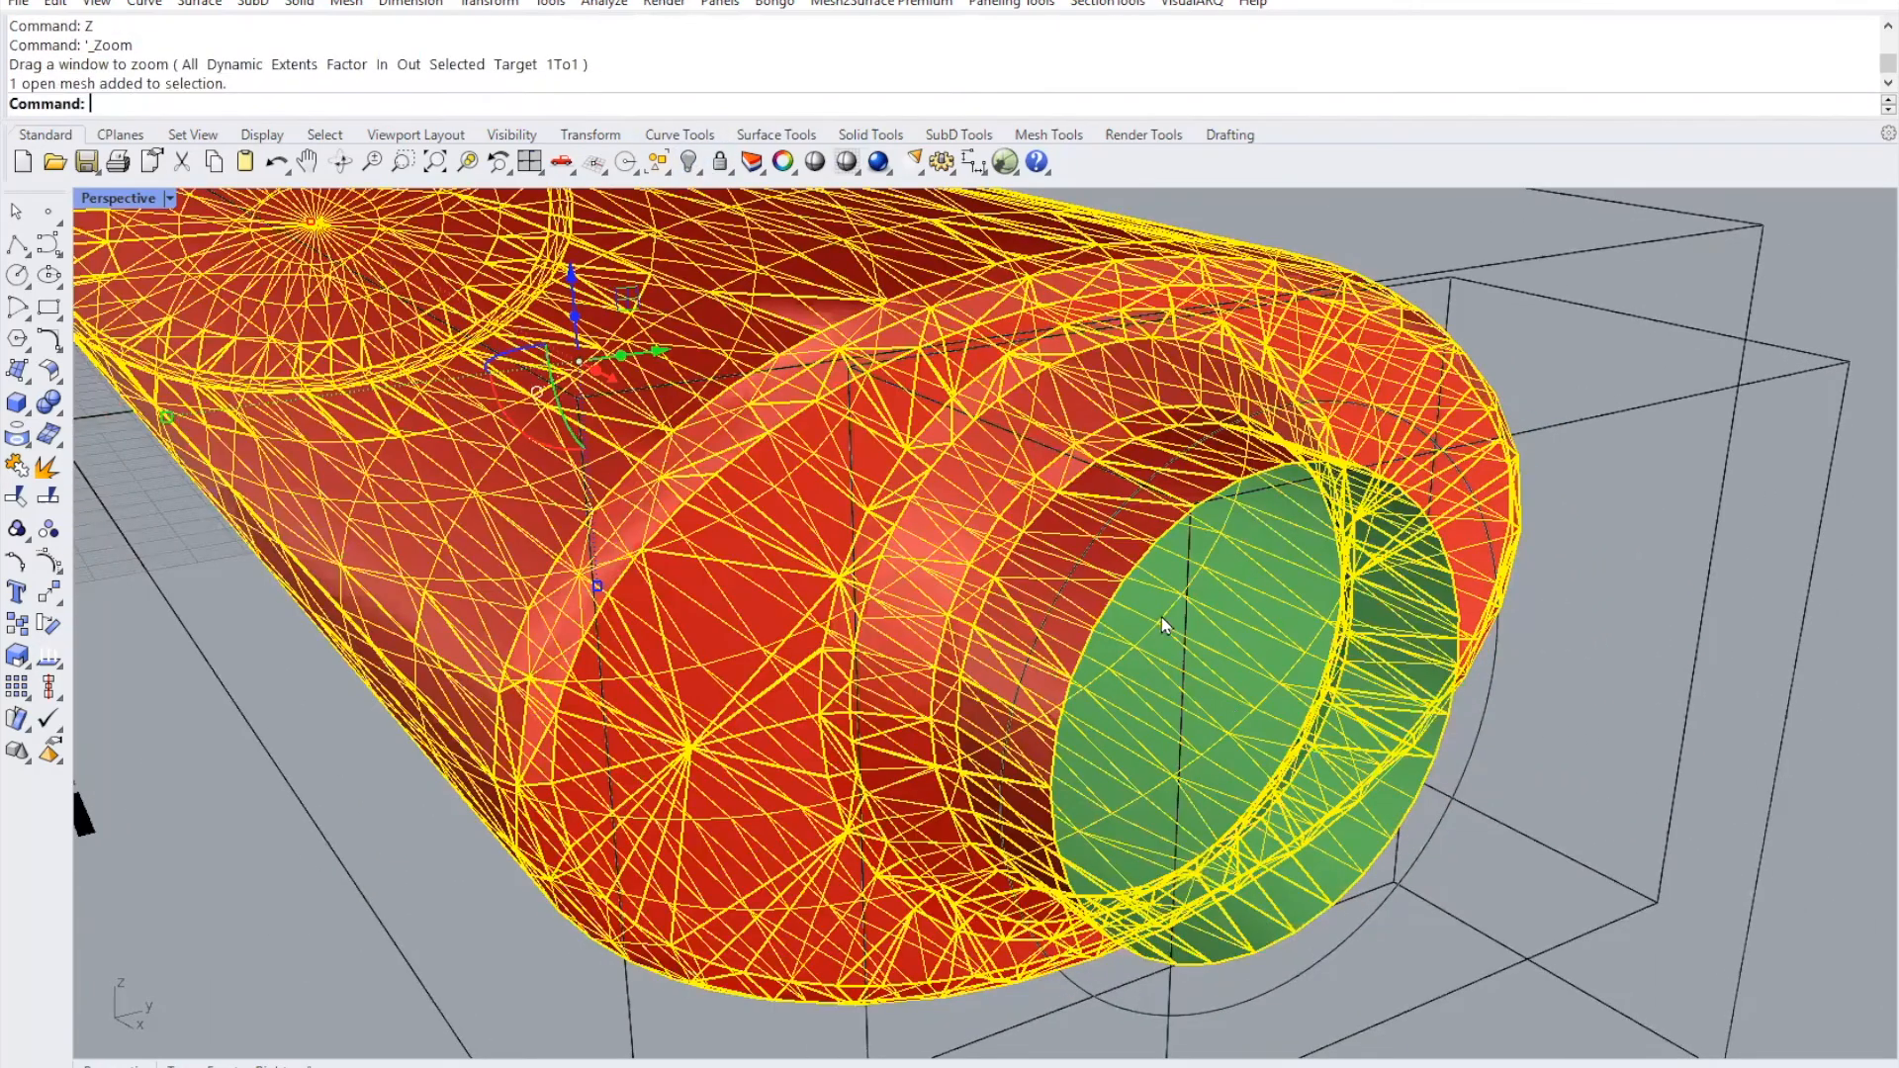
{"action": "left_click", "coordinate": [688, 163]}
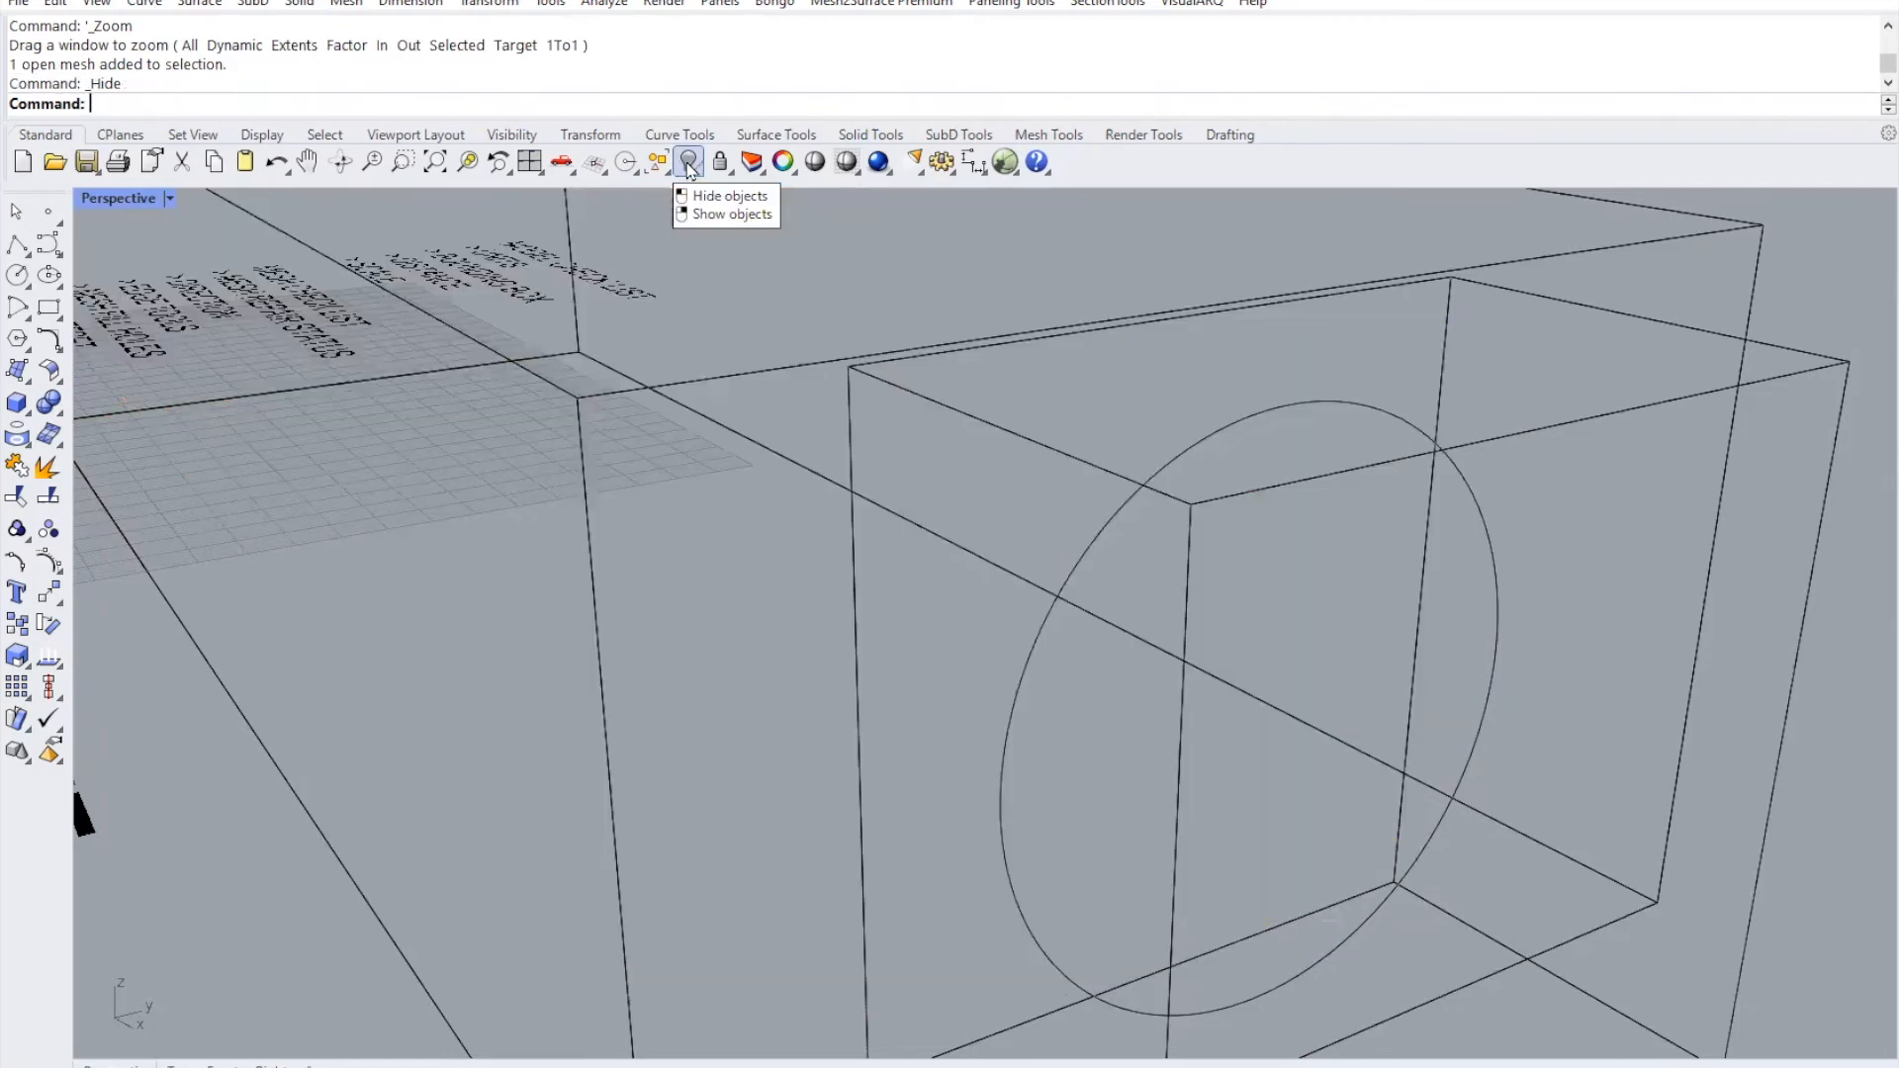
- Bring back only the closed bottle mesh and the closed cap mesh from the hidden objects
{"action": "left_click", "coordinate": [688, 163]}
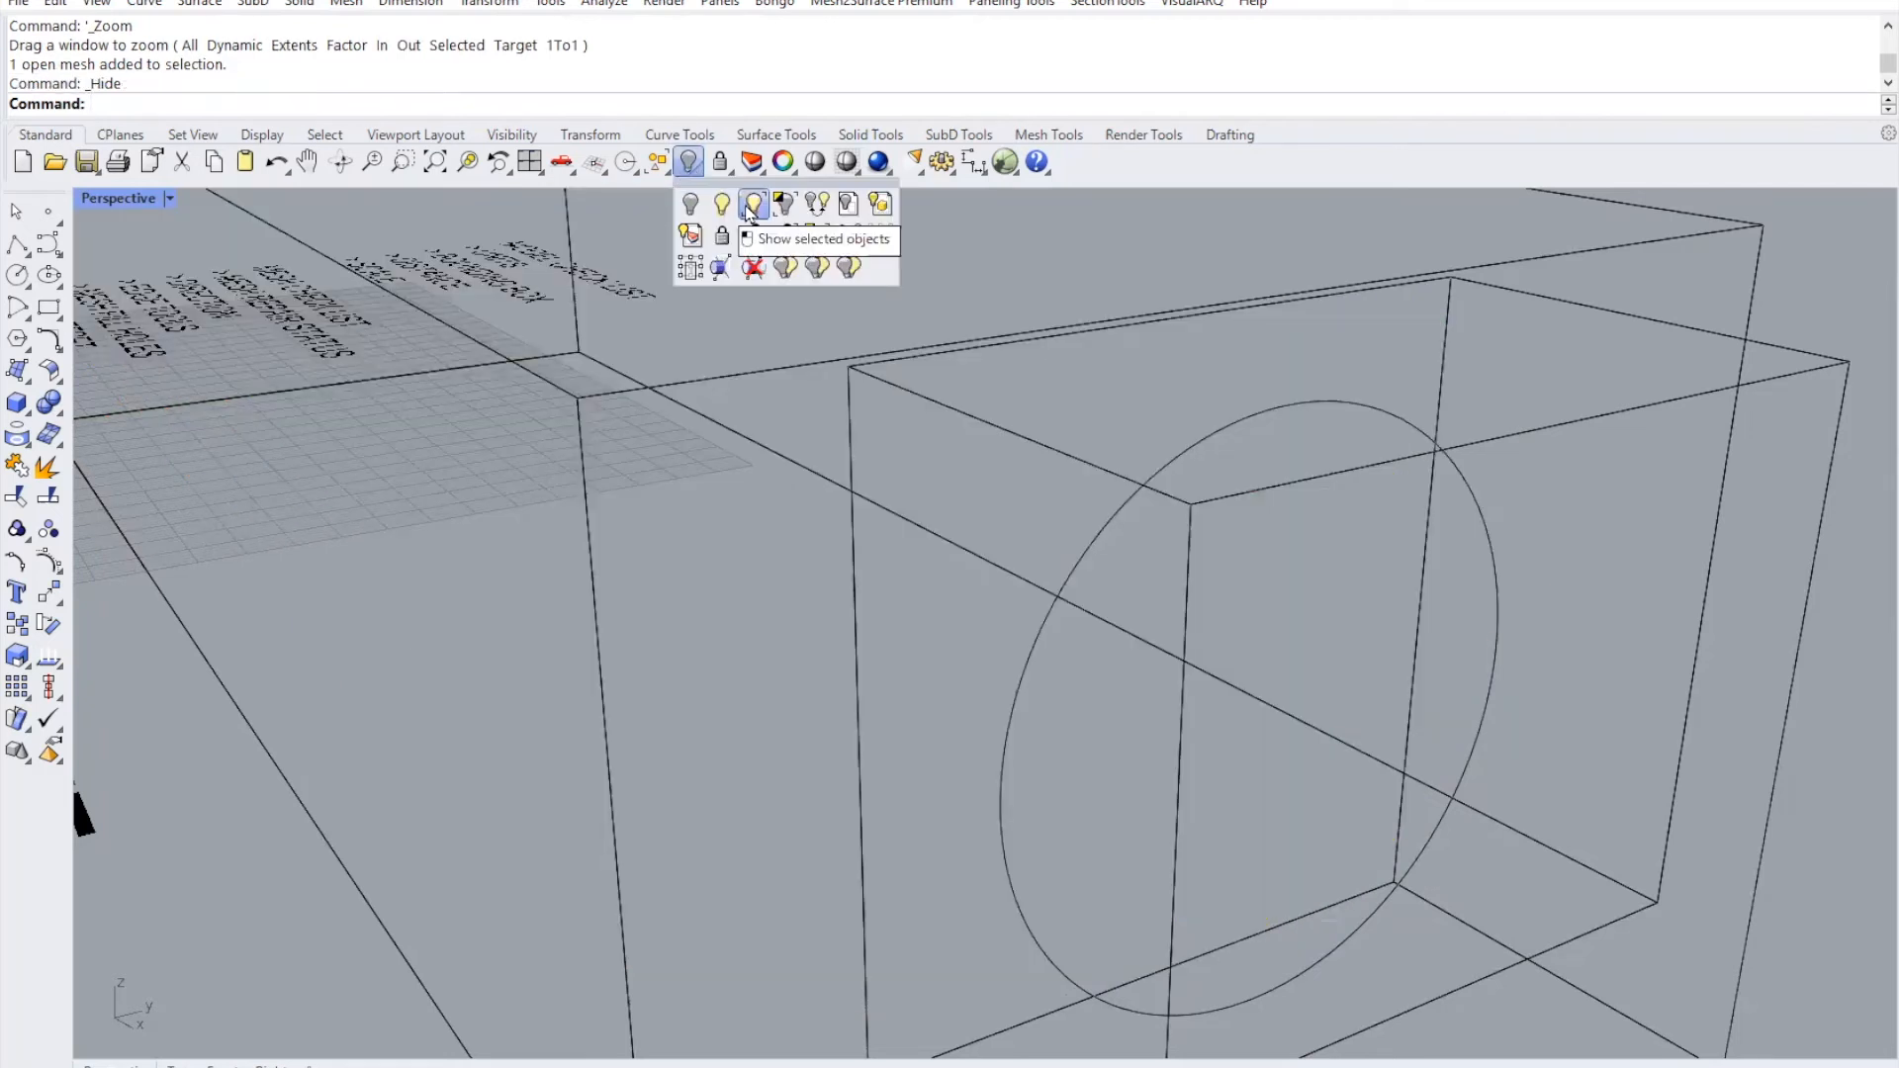
{"action": "left_click", "coordinate": [752, 209]}
{"action": "left_click", "coordinate": [1523, 792]}
{"action": "left_click", "coordinate": [1564, 797]}
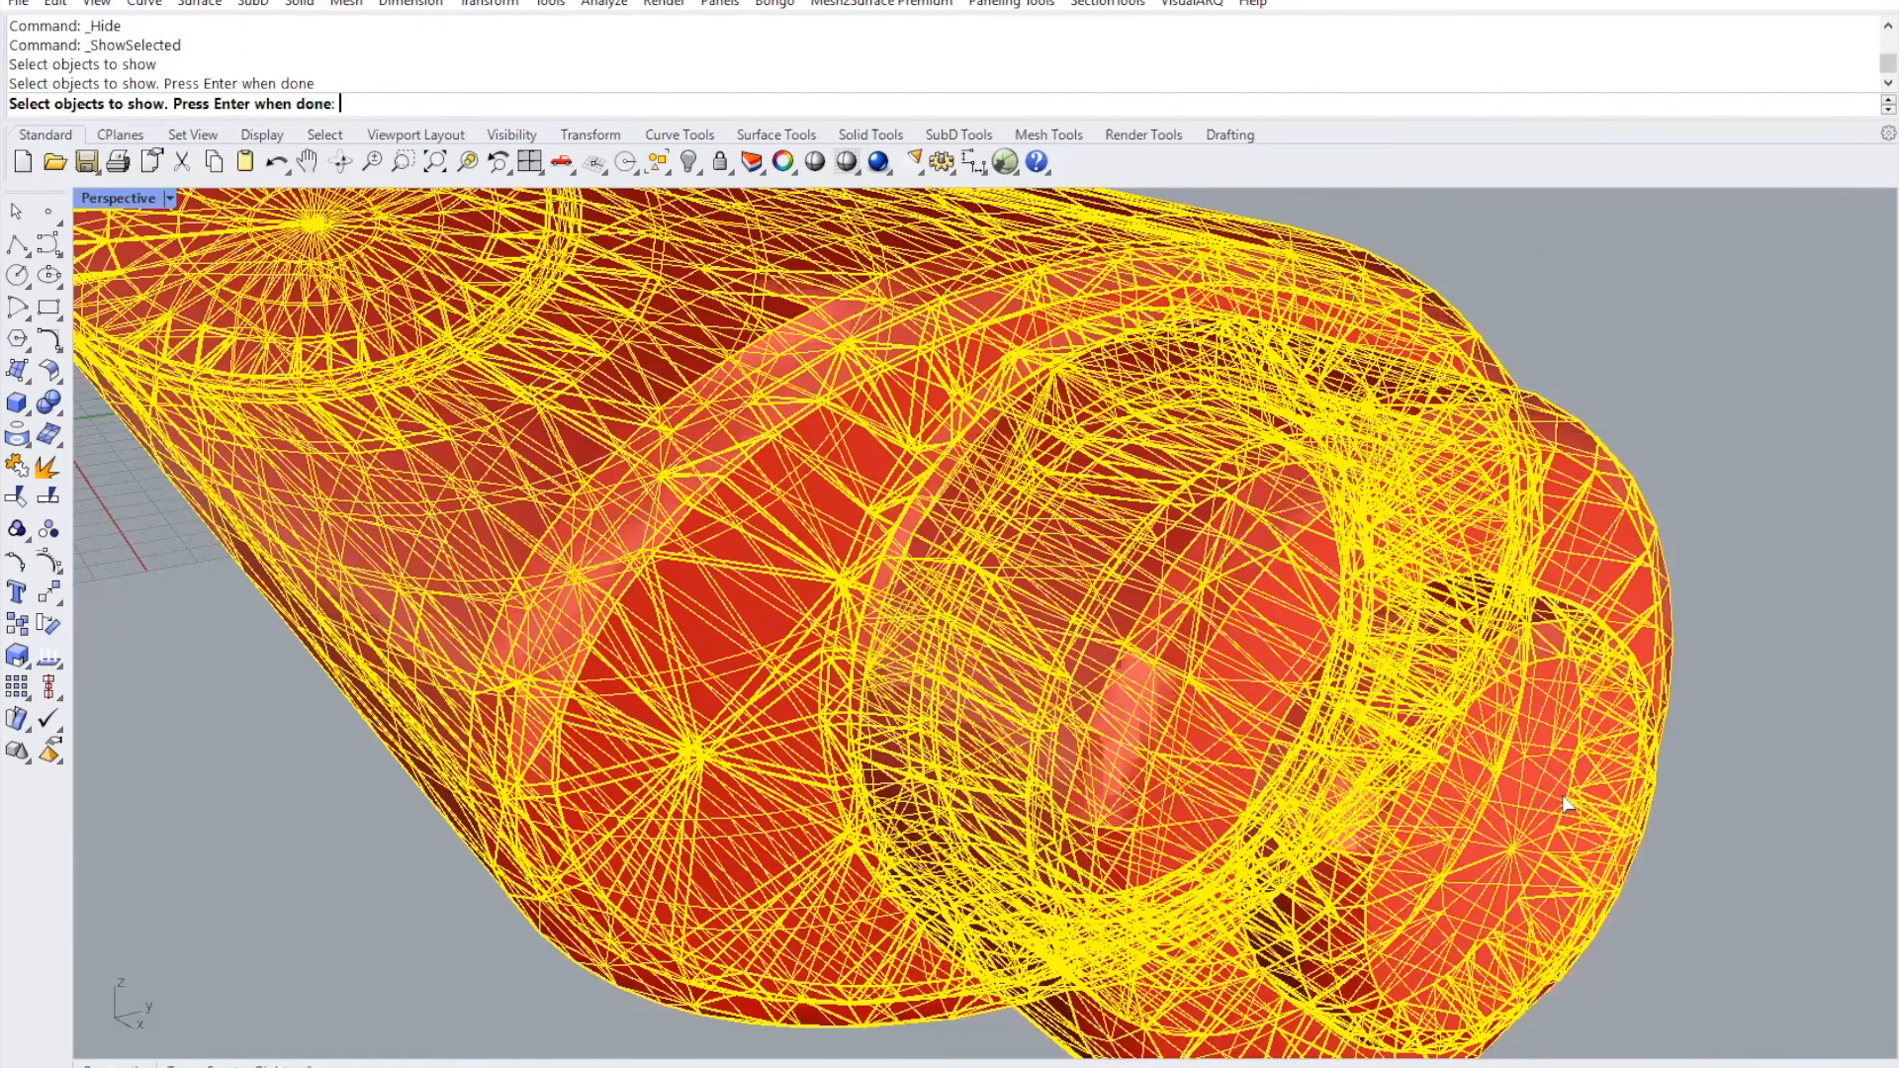
{"action": "key", "text": "Return"}
{"action": "right_click_drag", "start_coordinate": [1019, 766], "coordinate": [1296, 773]}
- Examine the closed bottle mesh's wall at the neck and its fit with the cap, and clear the selection
{"action": "left_click", "coordinate": [880, 660]}
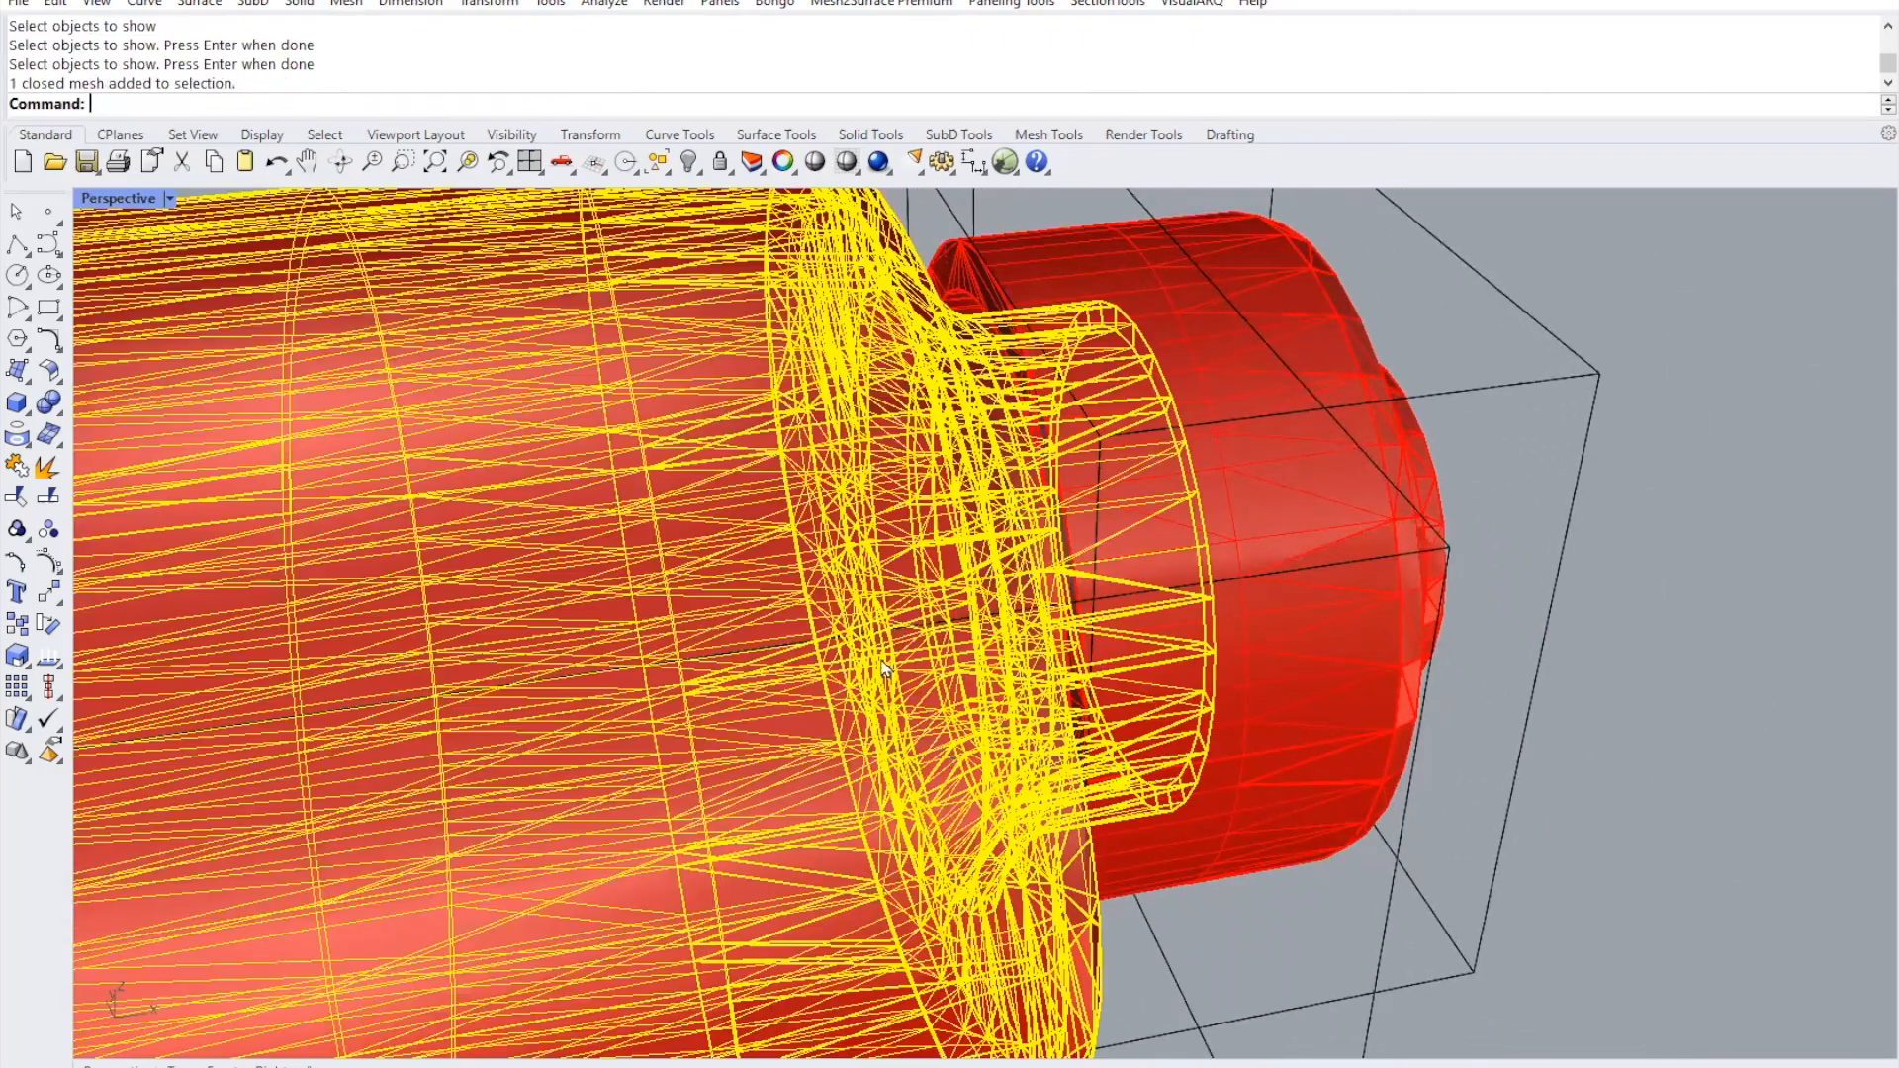
{"action": "type", "text": "z"}
{"action": "key", "text": "Return"}
{"action": "scroll", "coordinate": [1207, 623], "scroll_direction": "up", "scroll_amount": 6}
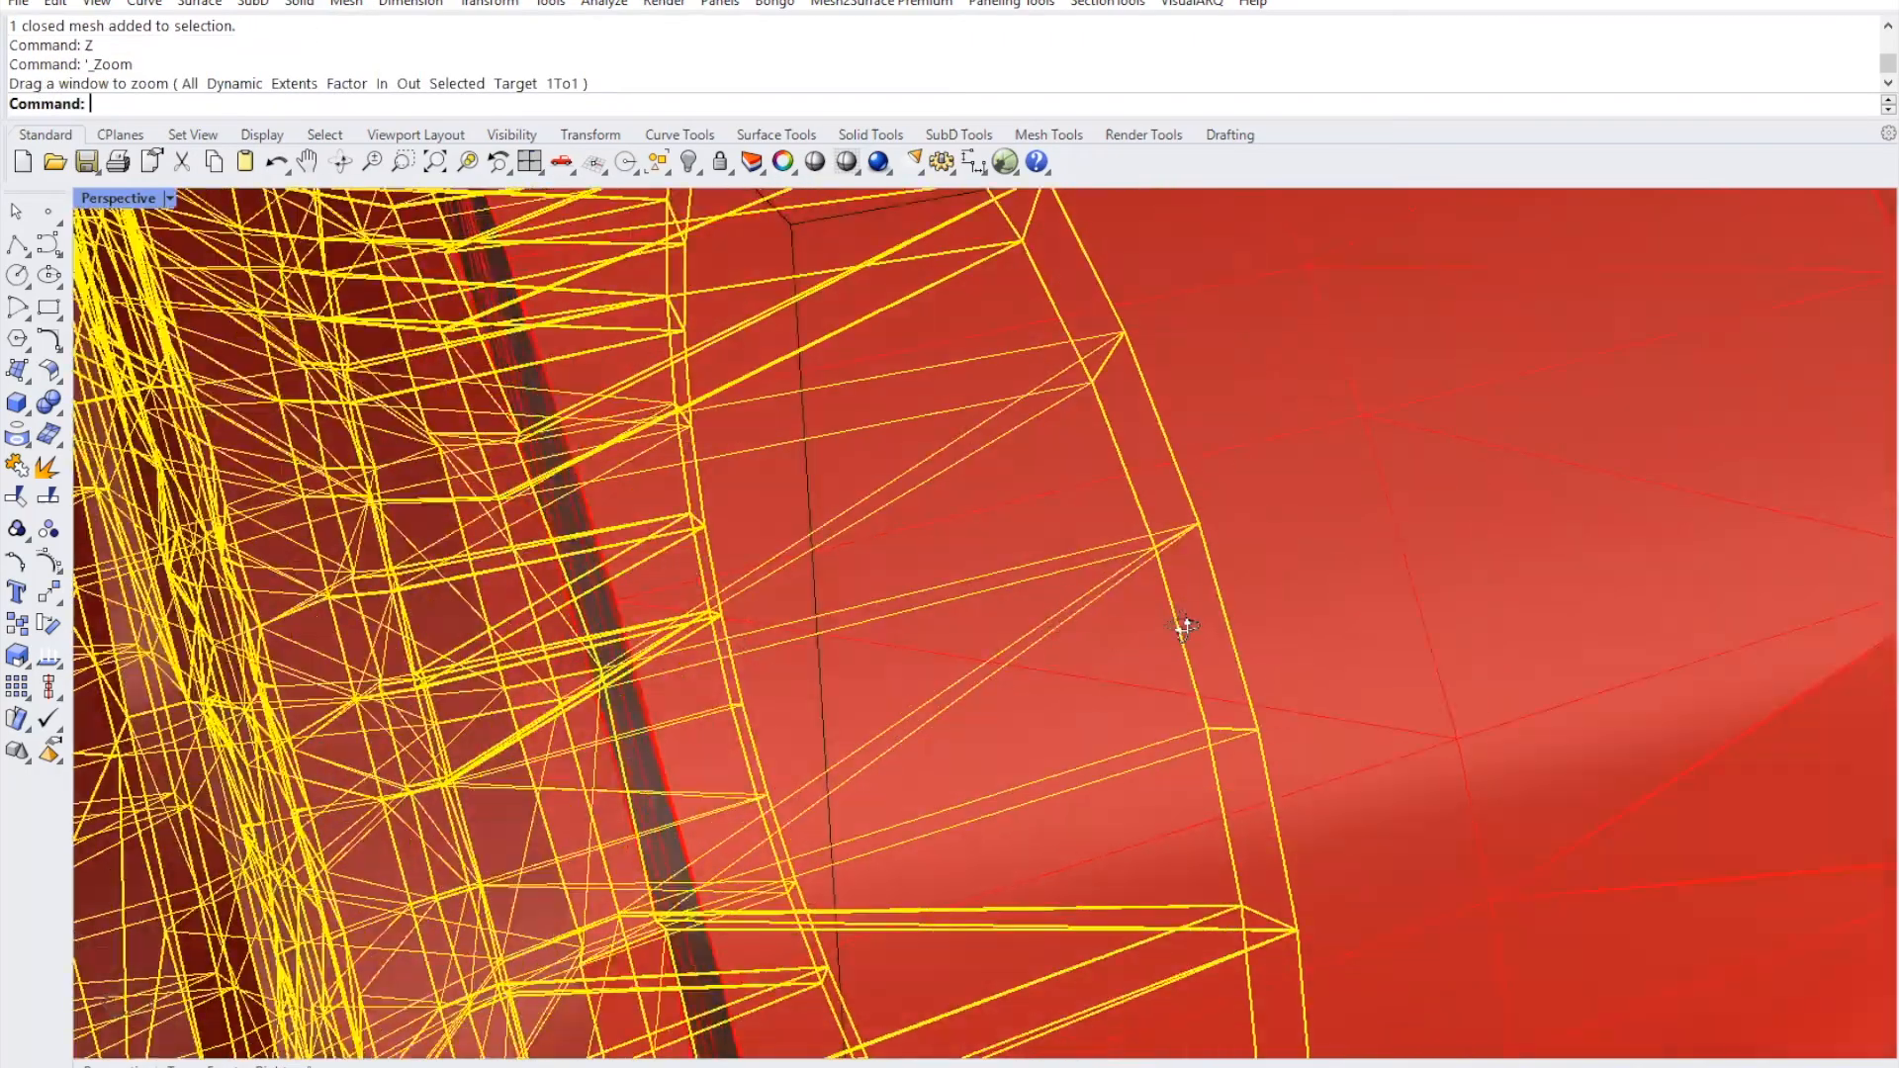
{"action": "scroll", "coordinate": [1134, 582], "scroll_direction": "down", "scroll_amount": 10}
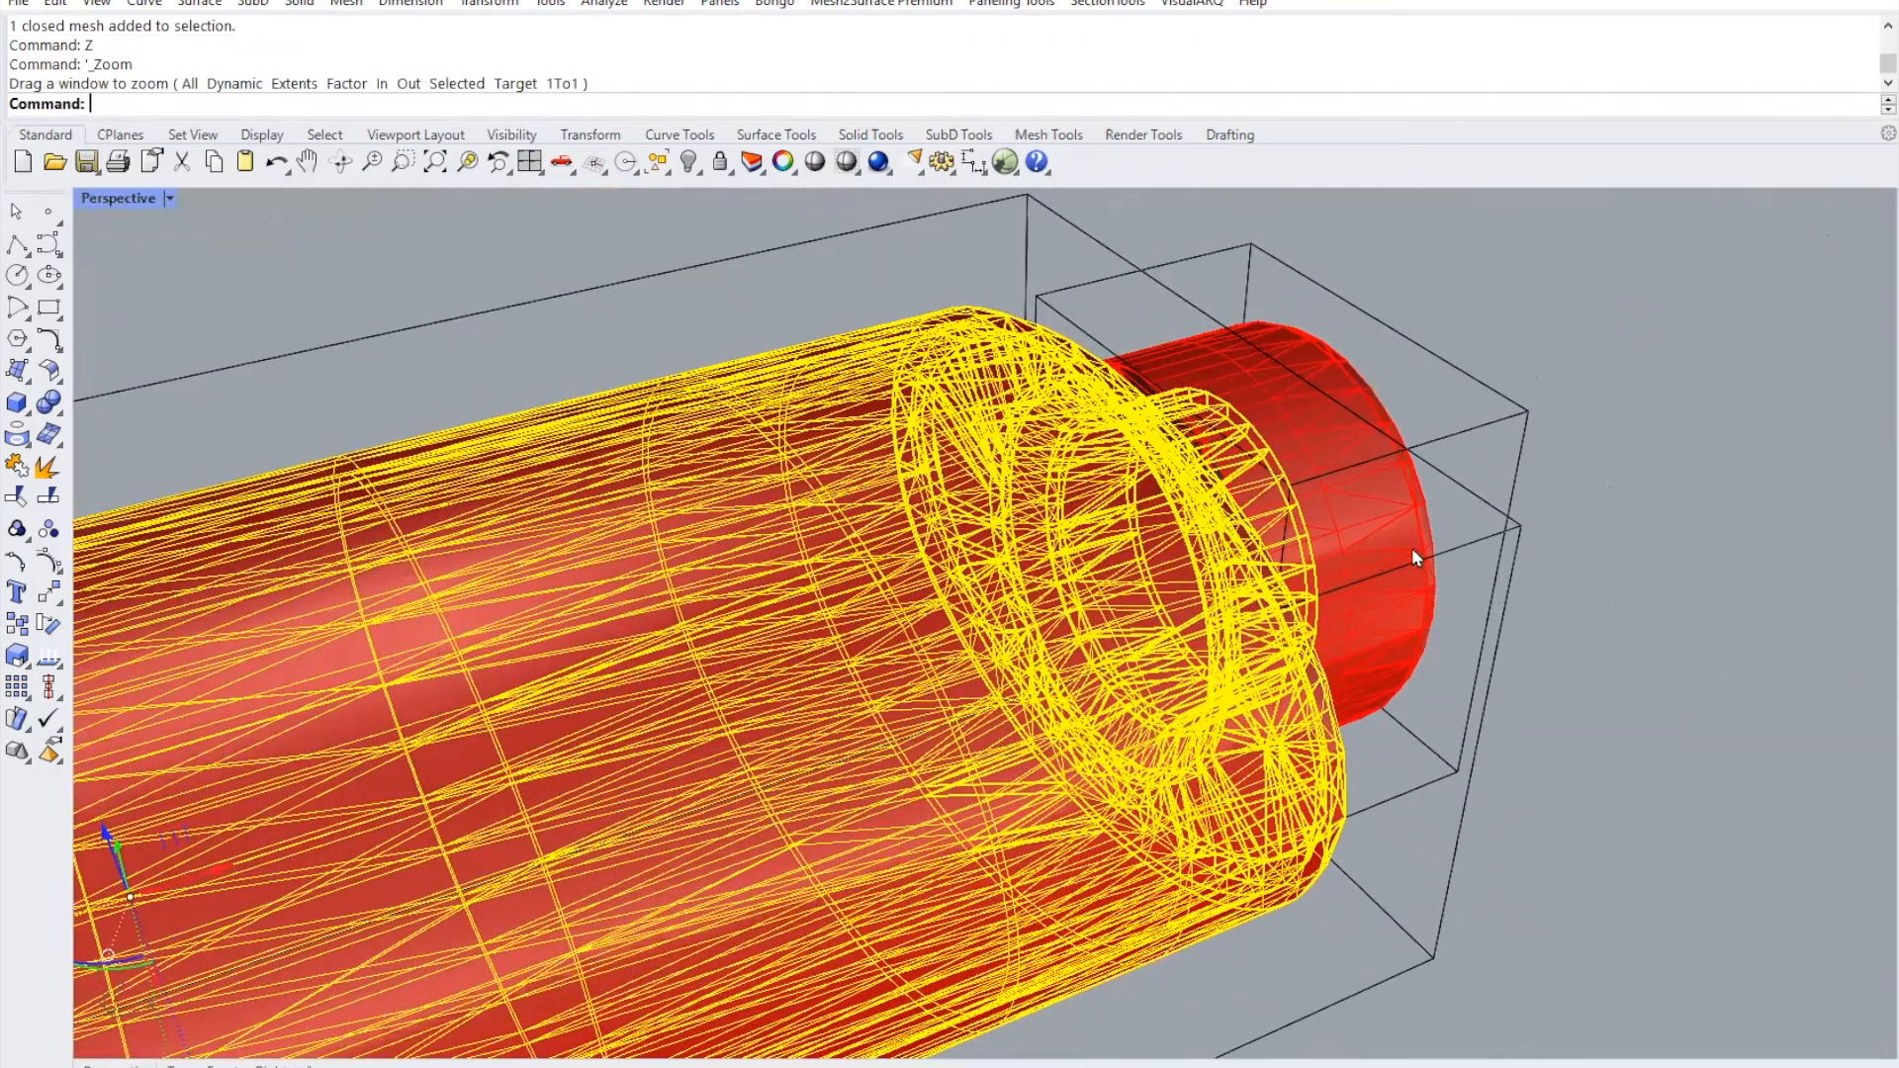
{"action": "left_click", "coordinate": [1342, 544]}
{"action": "key", "text": "Escape"}
{"action": "scroll", "coordinate": [1000, 683], "scroll_direction": "down", "scroll_amount": 6}
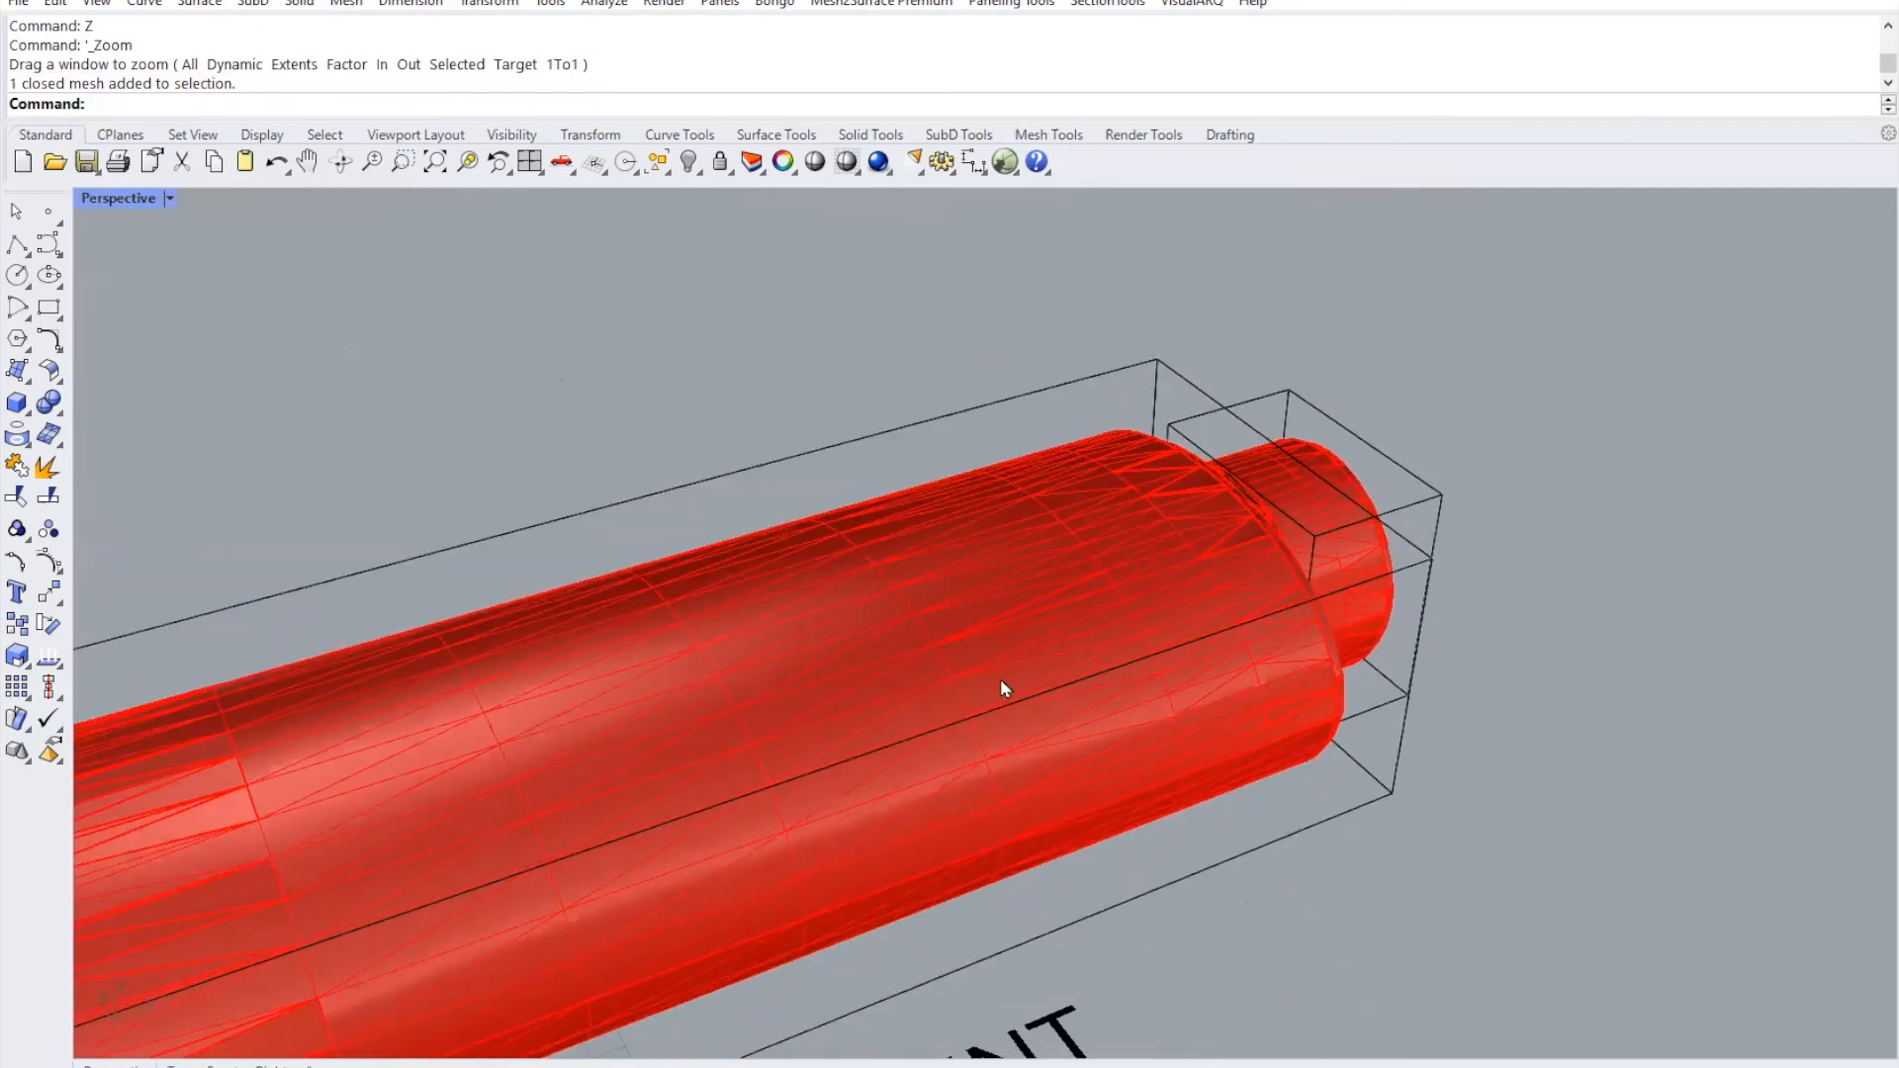
{"action": "scroll", "coordinate": [1066, 594], "scroll_direction": "down", "scroll_amount": 5}
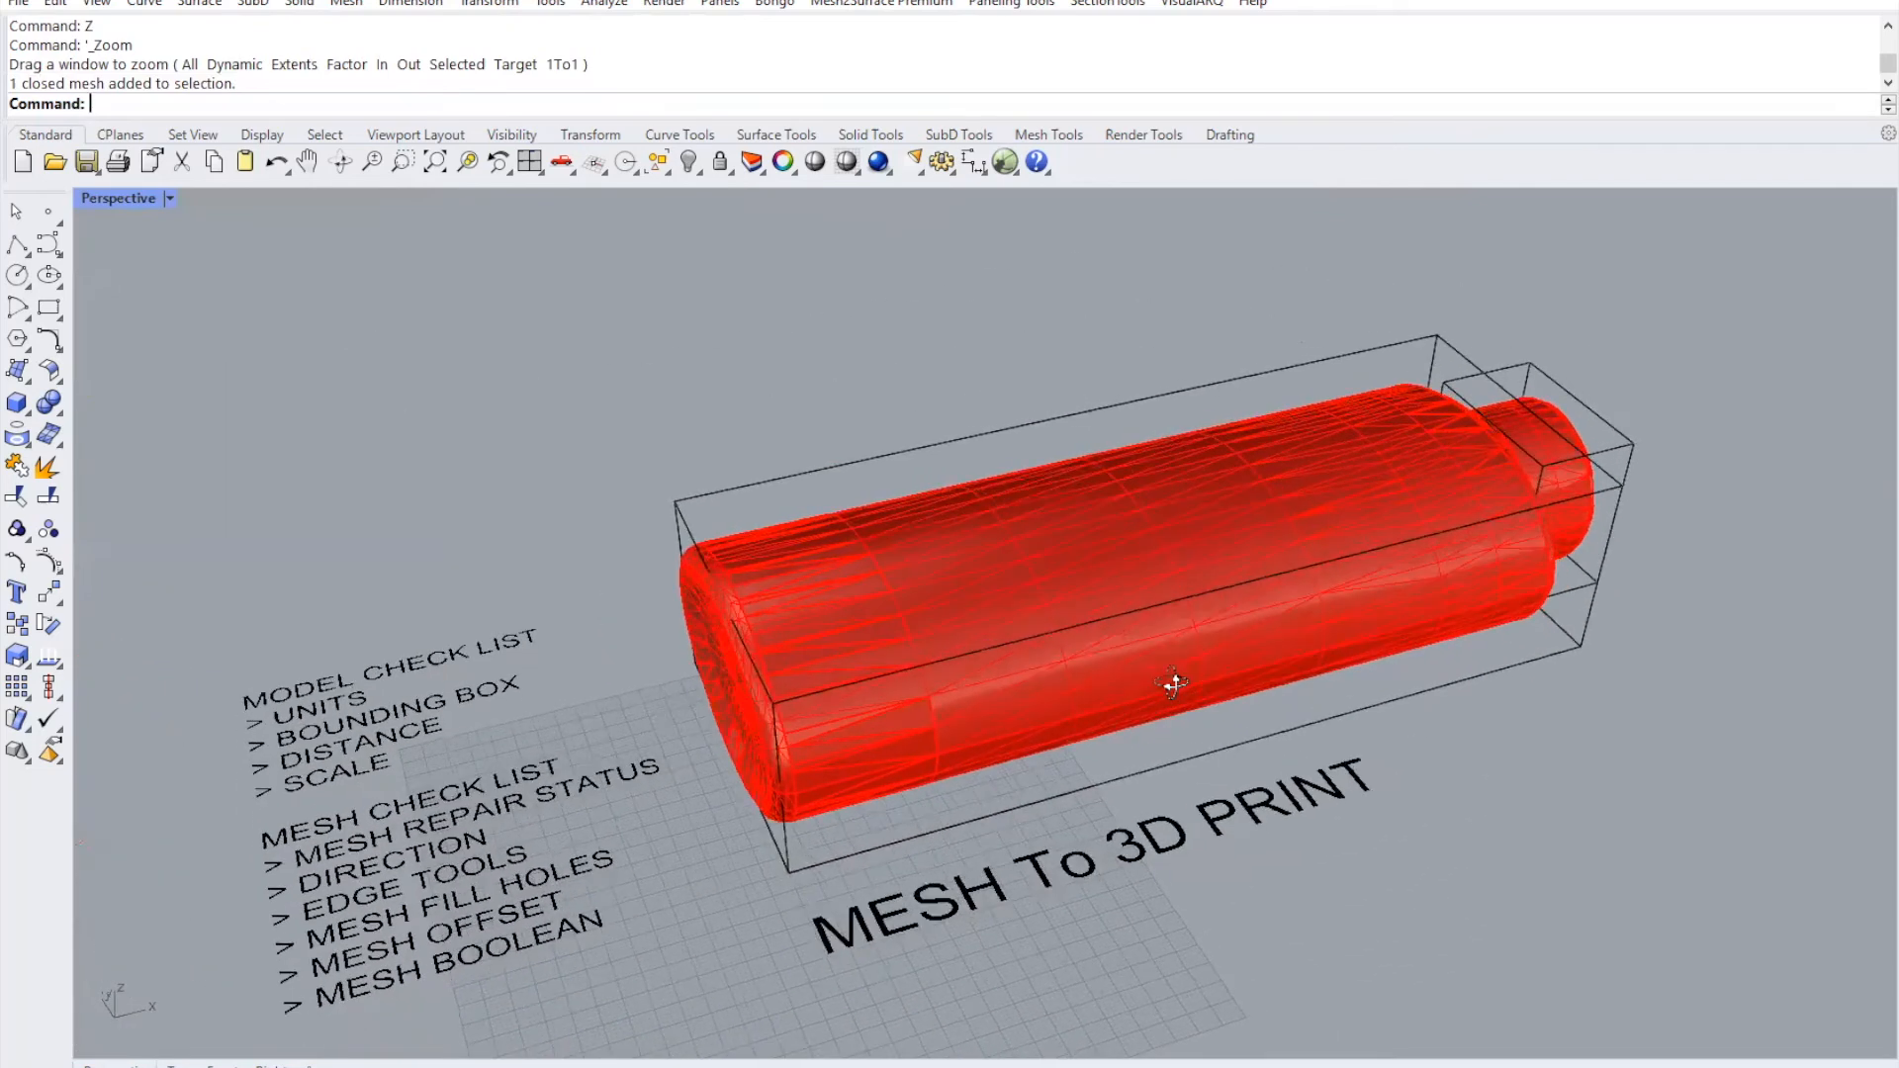
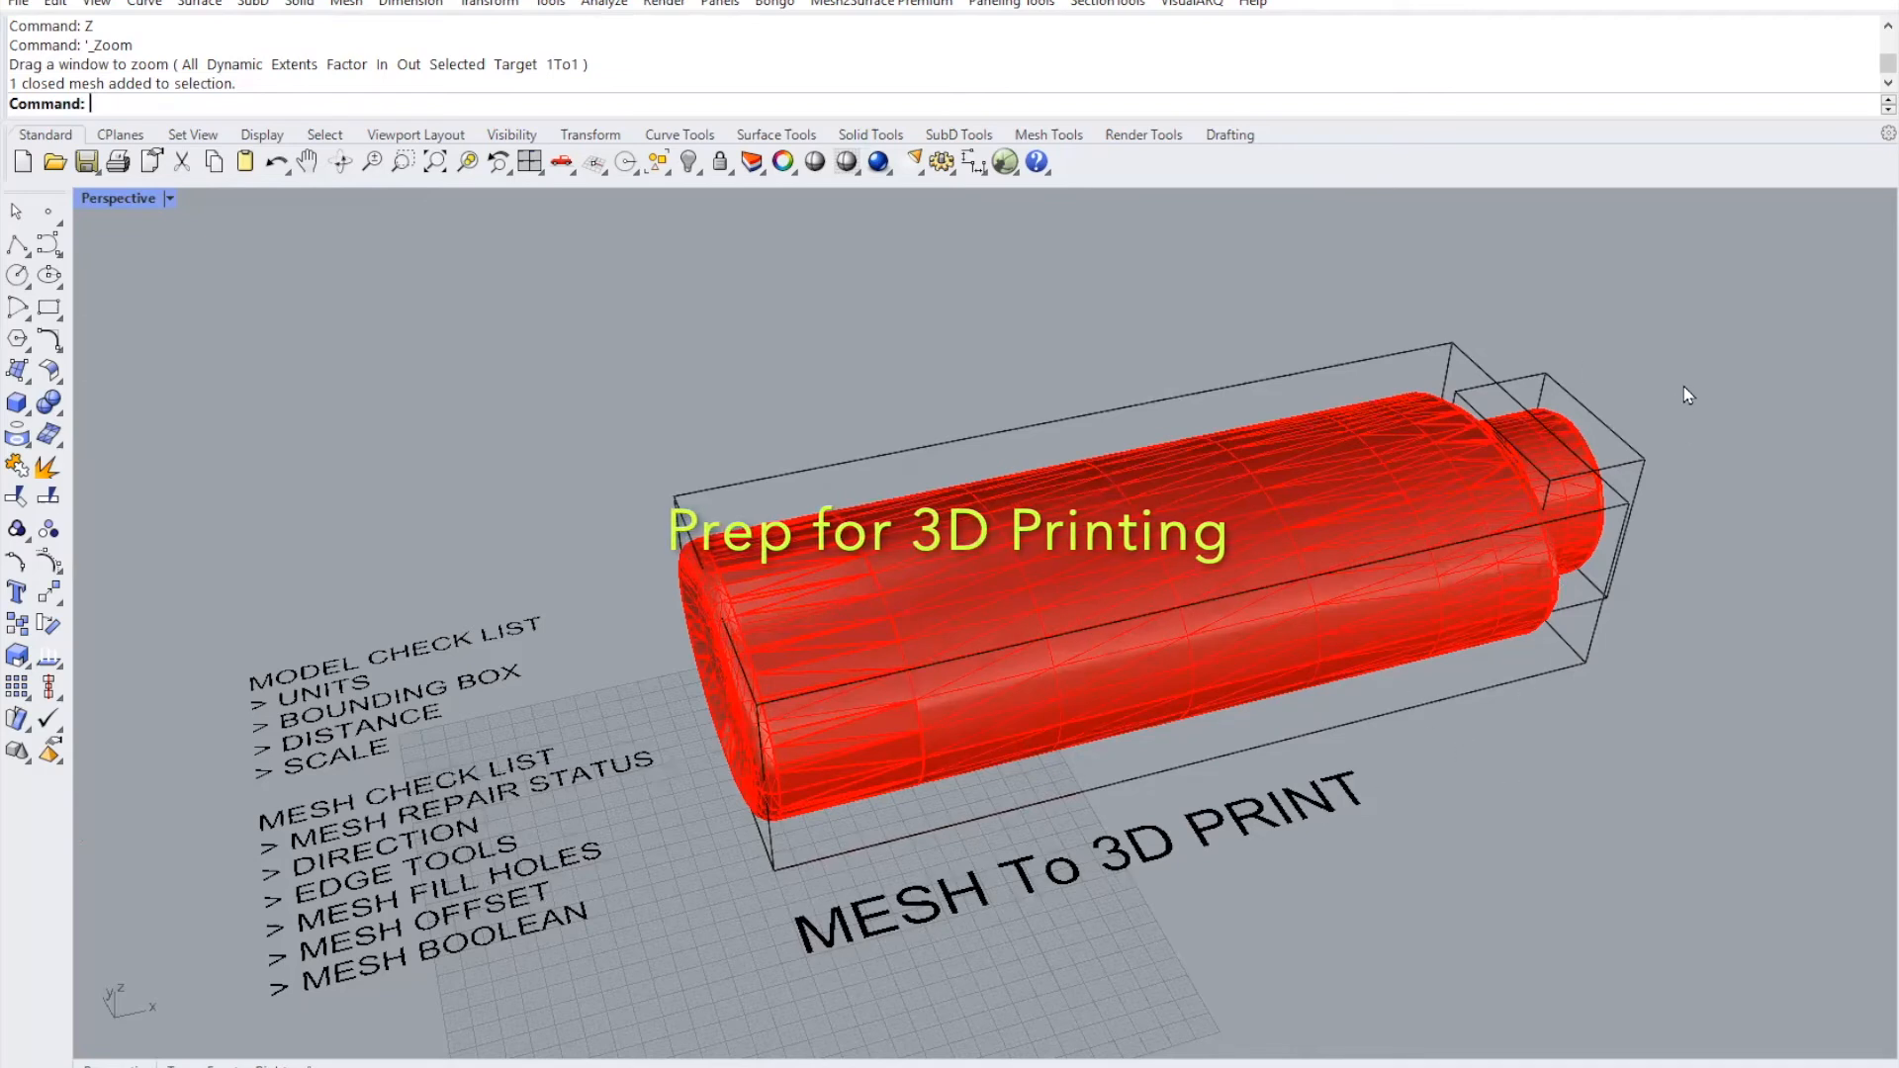
- Delete the existing bounding box curves around the bottle and the cap, working in the Front view
{"action": "left_click", "coordinate": [1364, 655]}
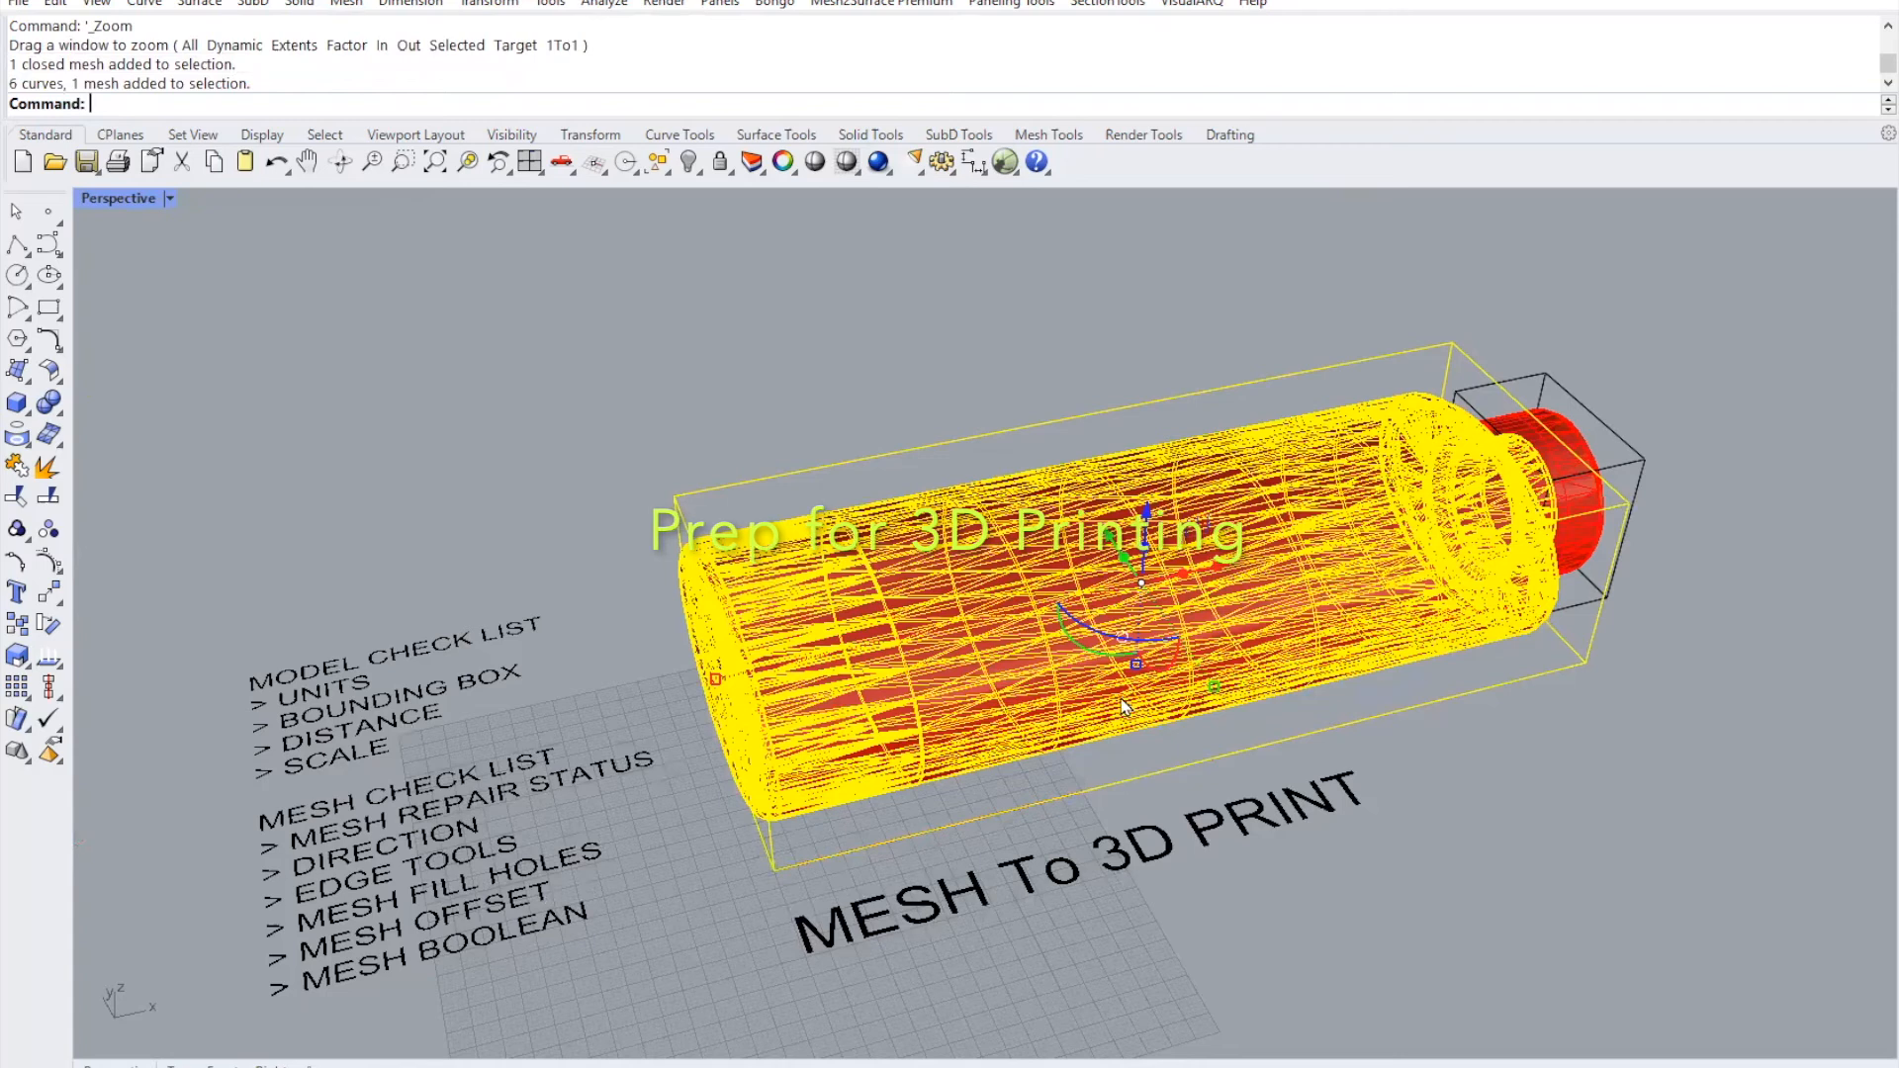
{"action": "right_click_drag", "start_coordinate": [1365, 654], "coordinate": [1073, 628]}
{"action": "left_click", "coordinate": [1073, 628]}
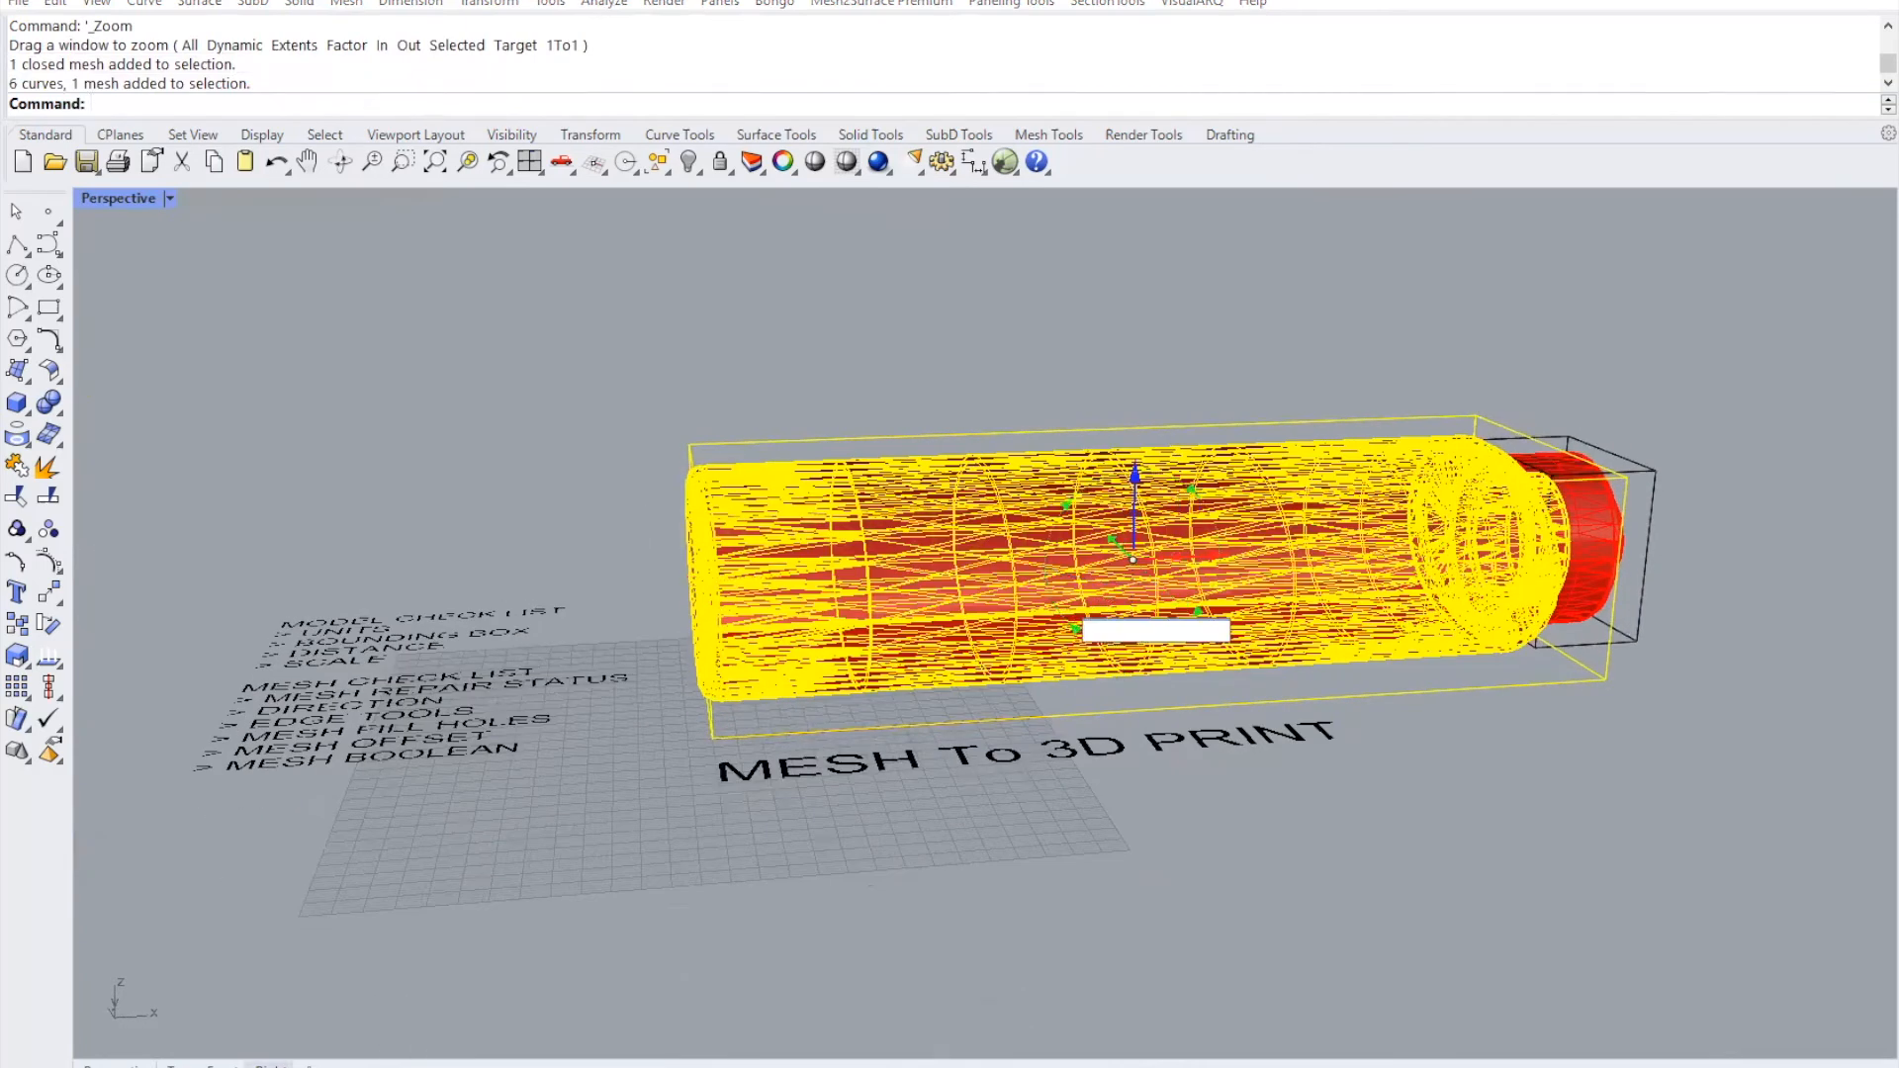
{"action": "scroll", "coordinate": [958, 794], "scroll_direction": "down", "scroll_amount": 7}
{"action": "right_click_drag", "start_coordinate": [841, 836], "coordinate": [1099, 823]}
{"action": "scroll", "coordinate": [420, 847], "scroll_direction": "up", "scroll_amount": 4}
{"action": "left_click", "coordinate": [1123, 934]}
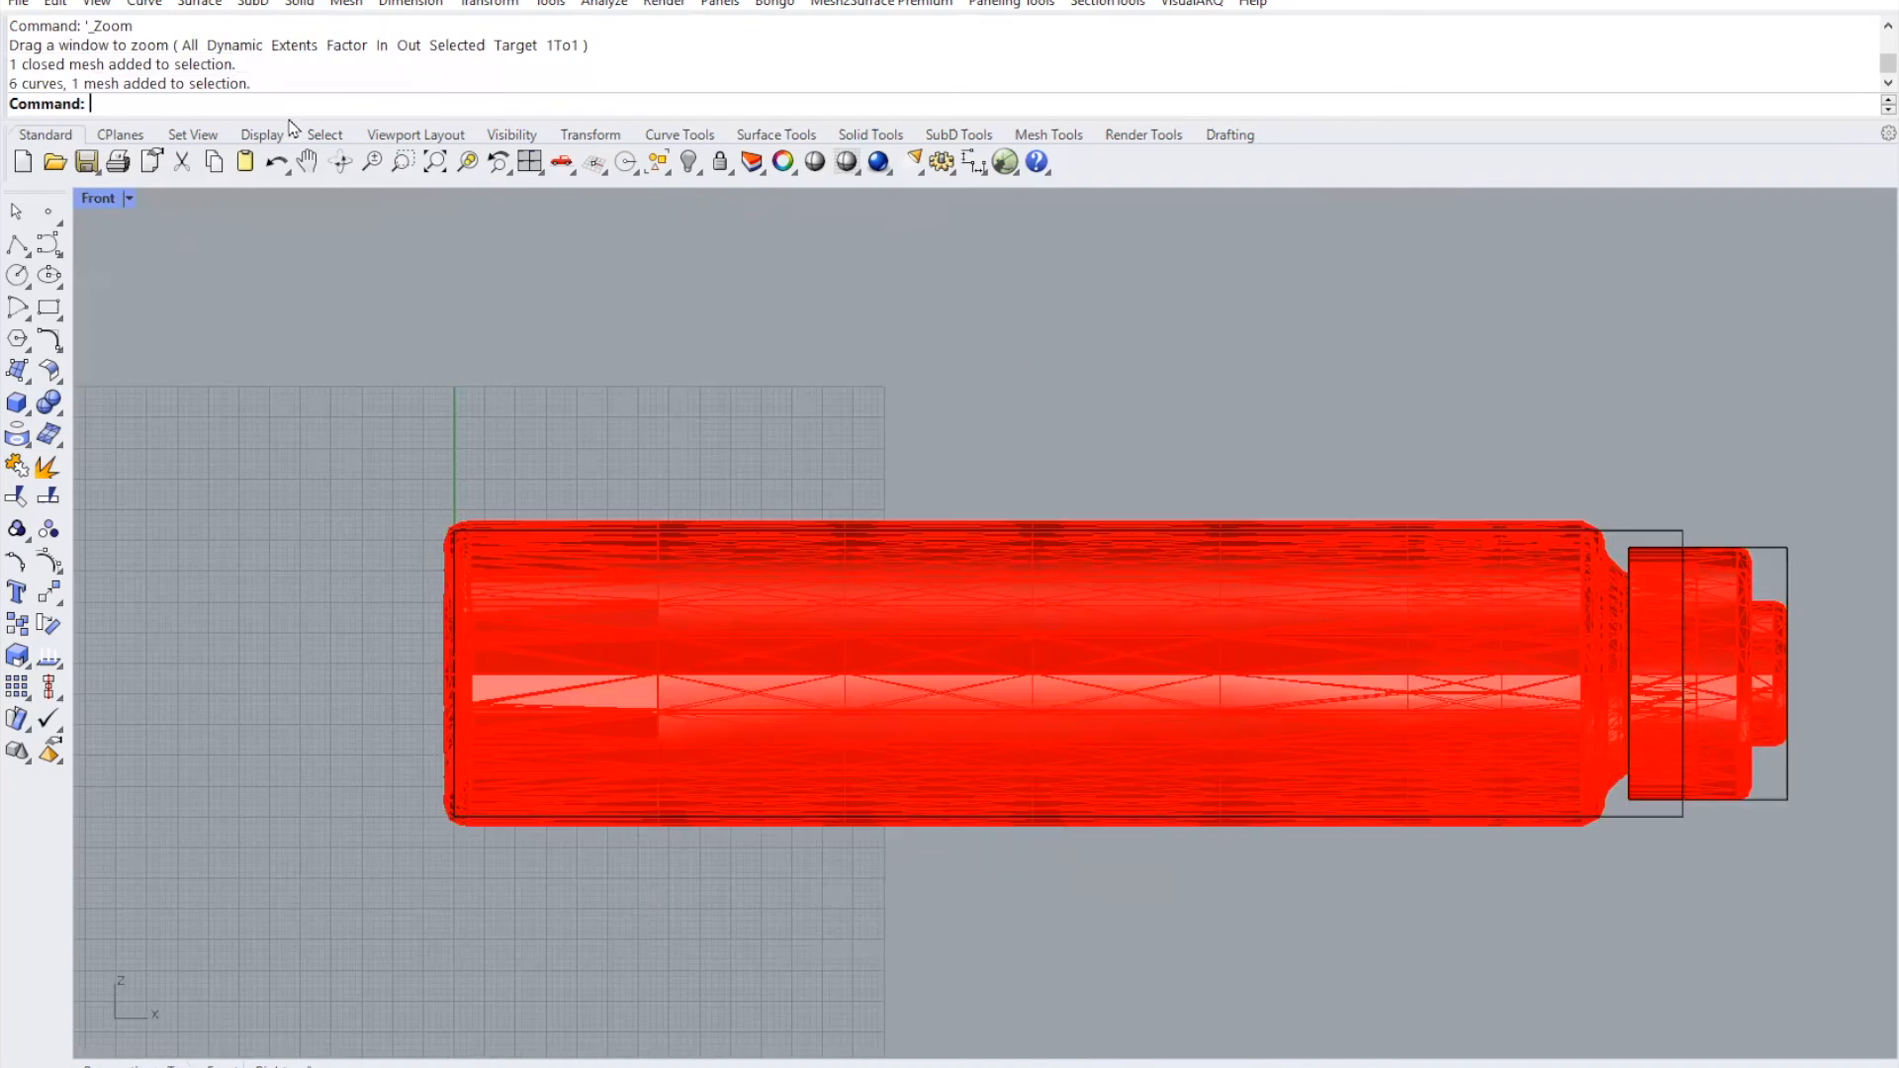
{"action": "left_click", "coordinate": [1680, 534]}
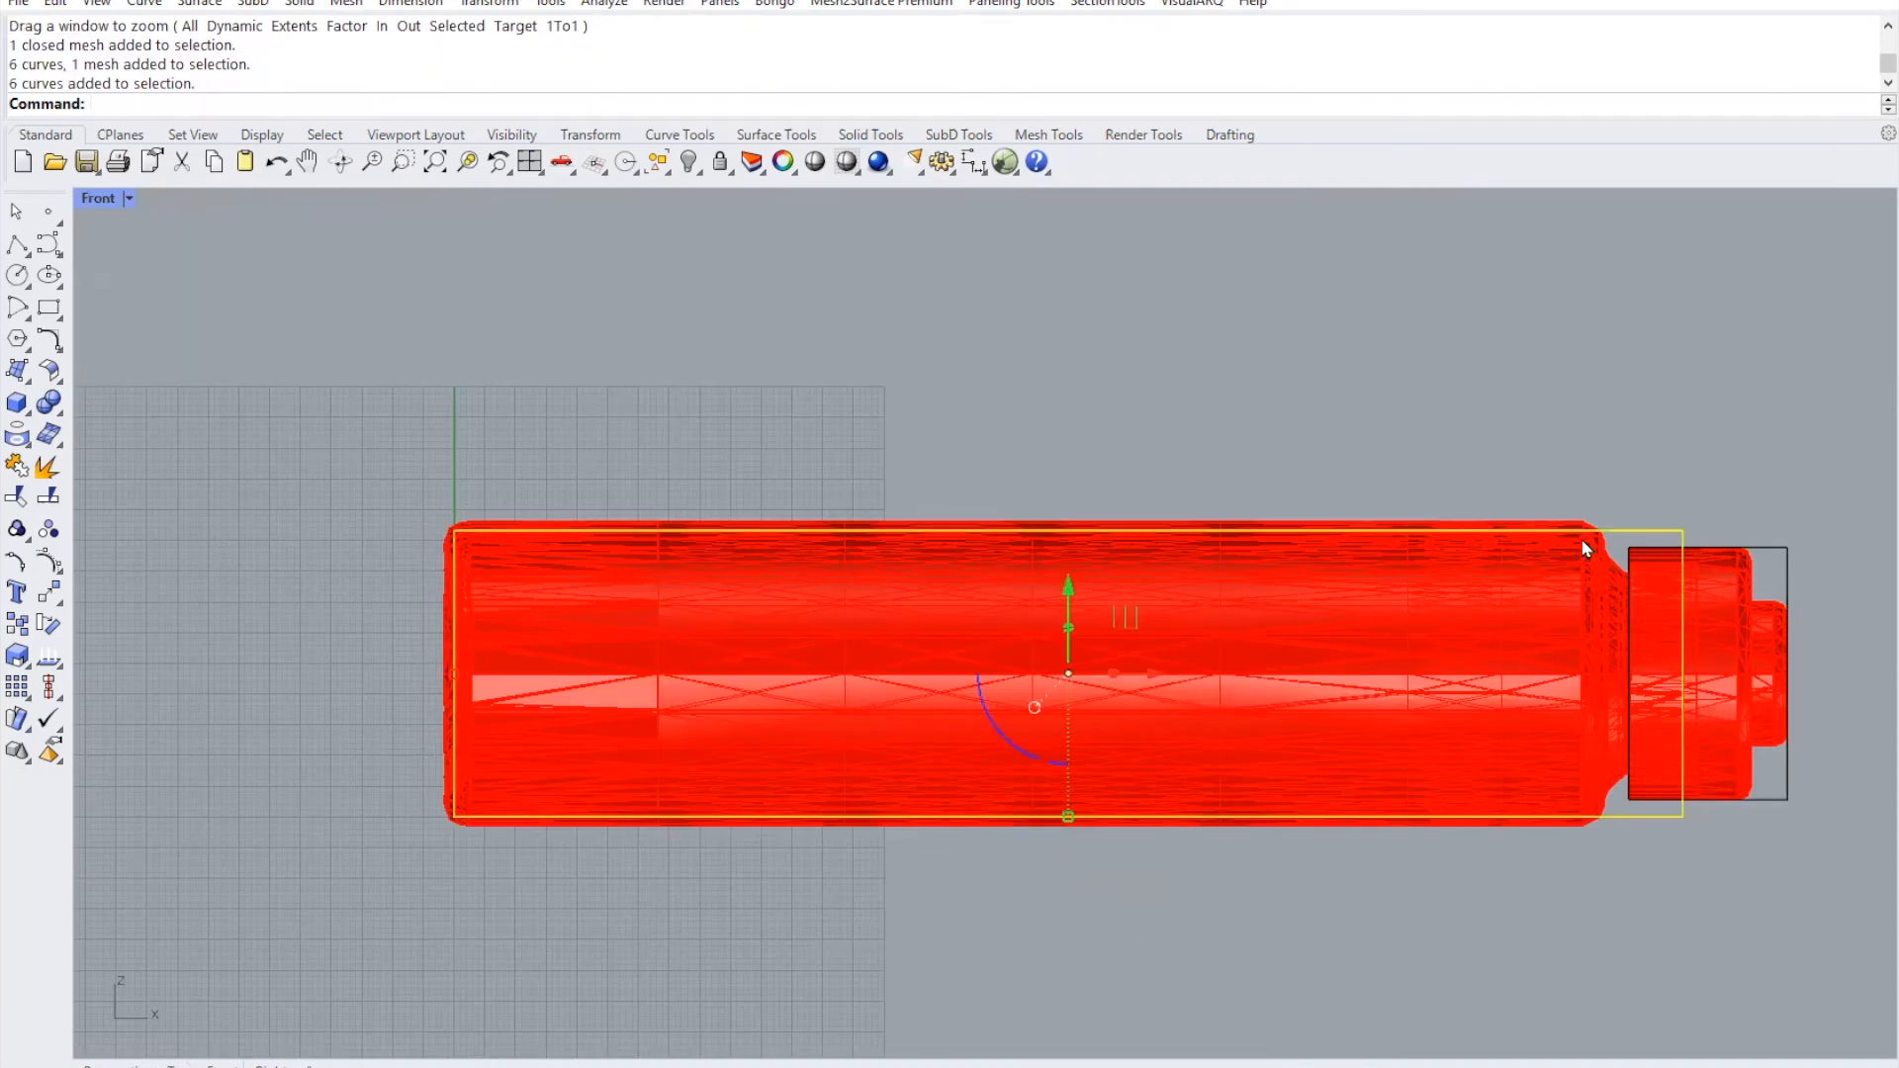
{"action": "key", "text": "Delete"}
{"action": "left_click", "coordinate": [1780, 545]}
{"action": "key", "text": "Delete"}
{"action": "left_click", "coordinate": [1474, 578]}
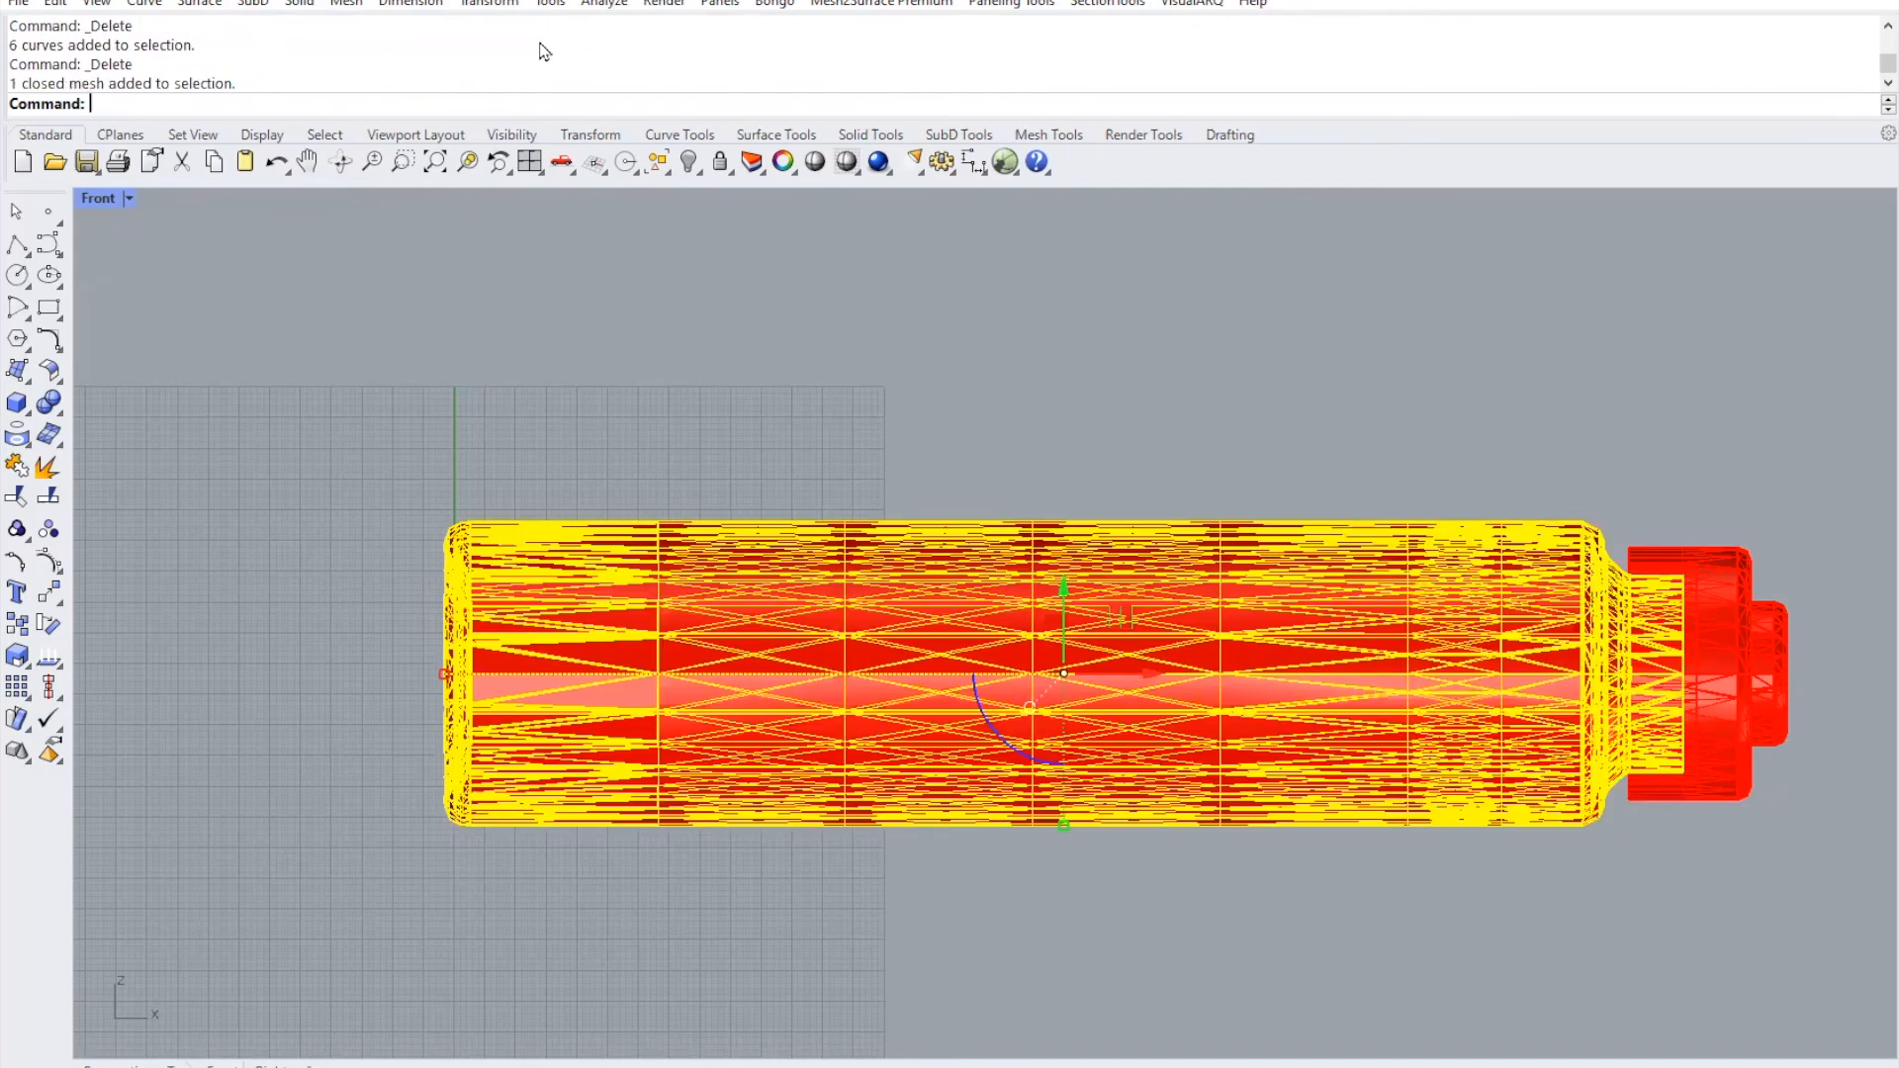
{"action": "left_click", "coordinate": [486, 4]}
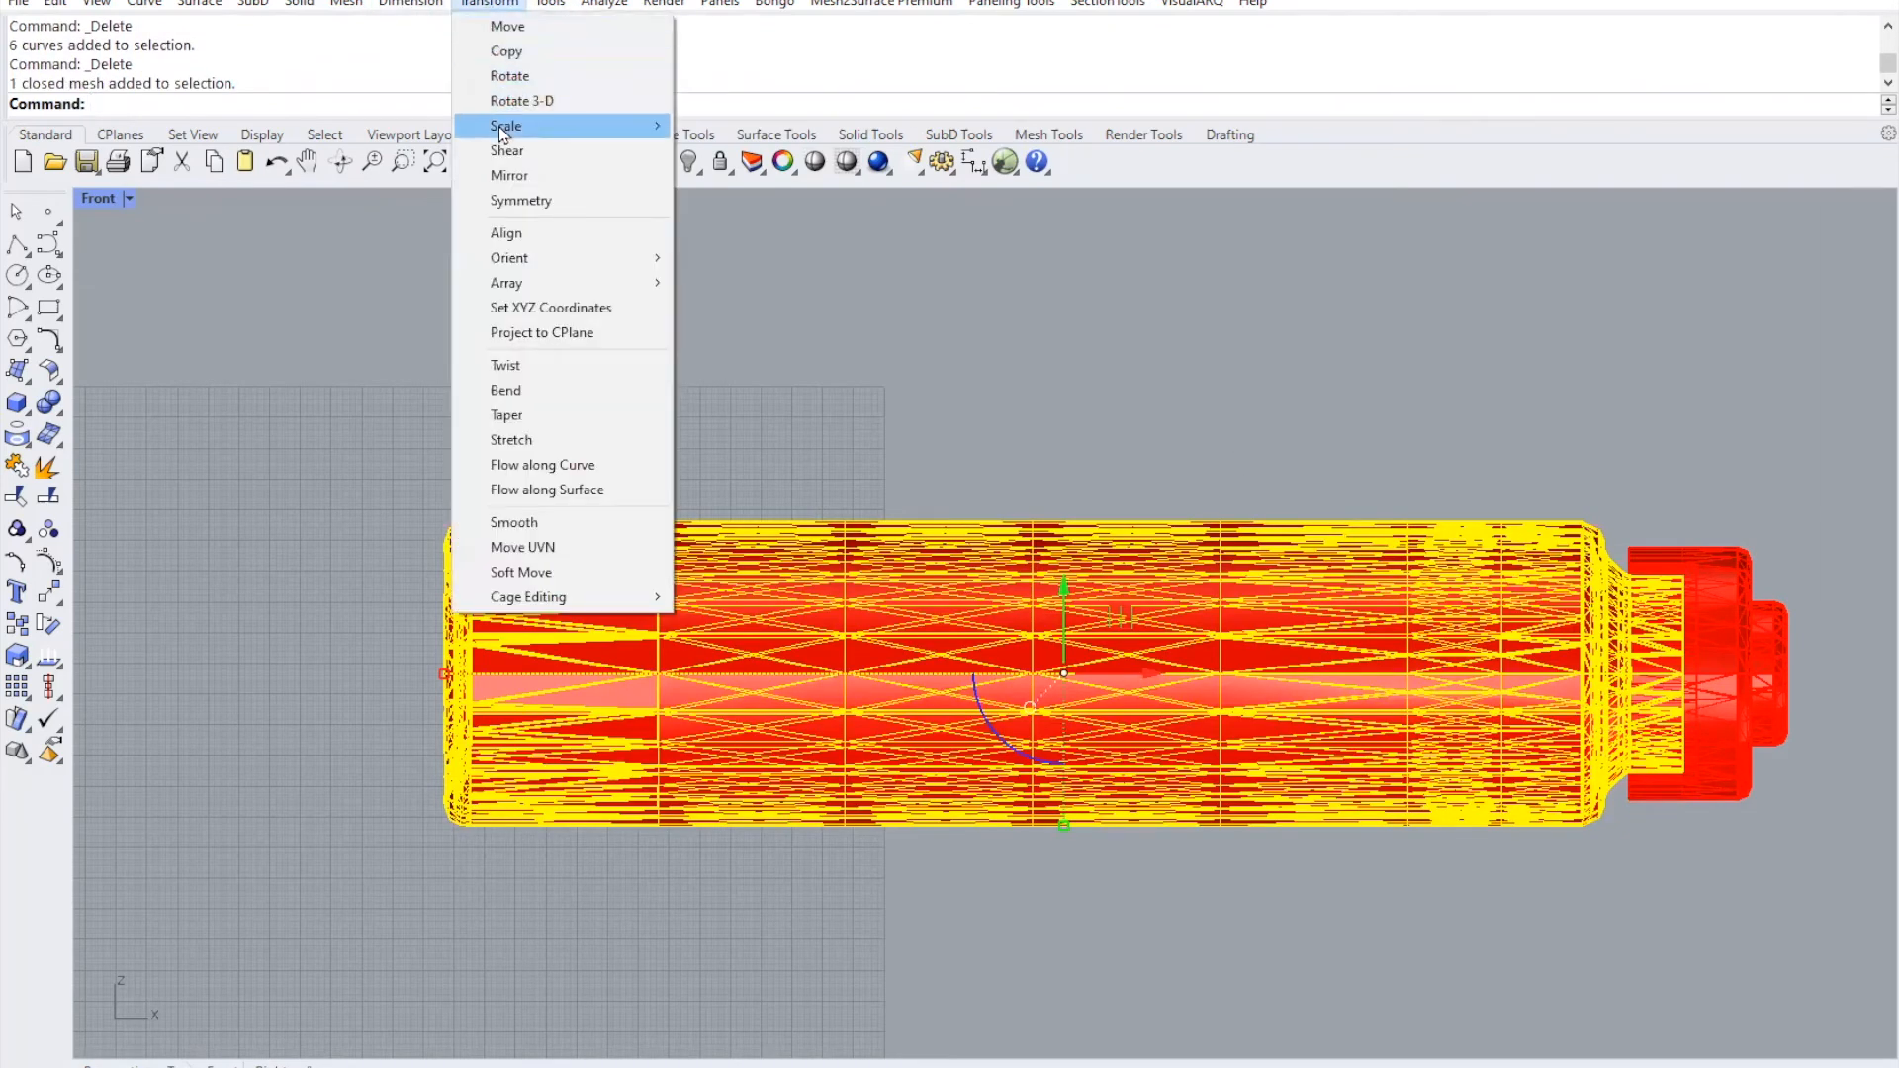
{"action": "left_click", "coordinate": [581, 2]}
{"action": "left_click", "coordinate": [582, 3]}
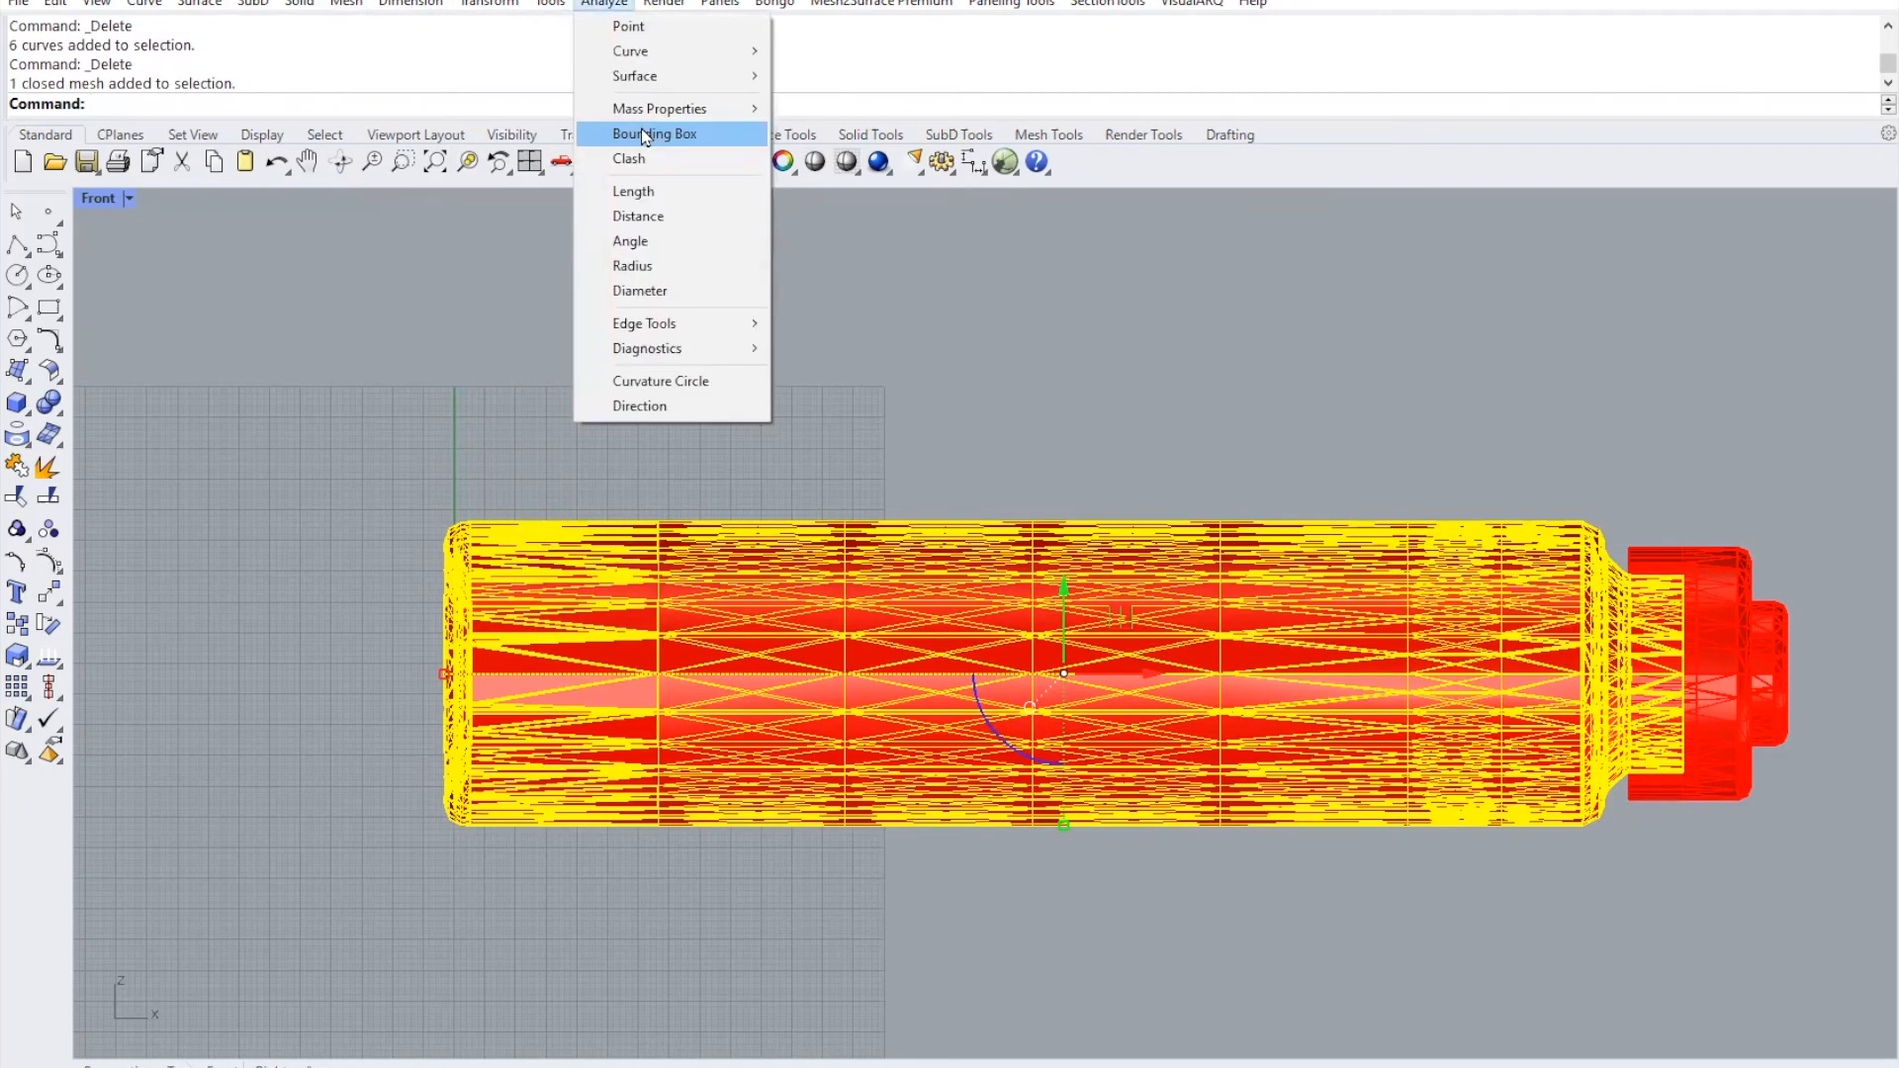
{"action": "left_click", "coordinate": [678, 134]}
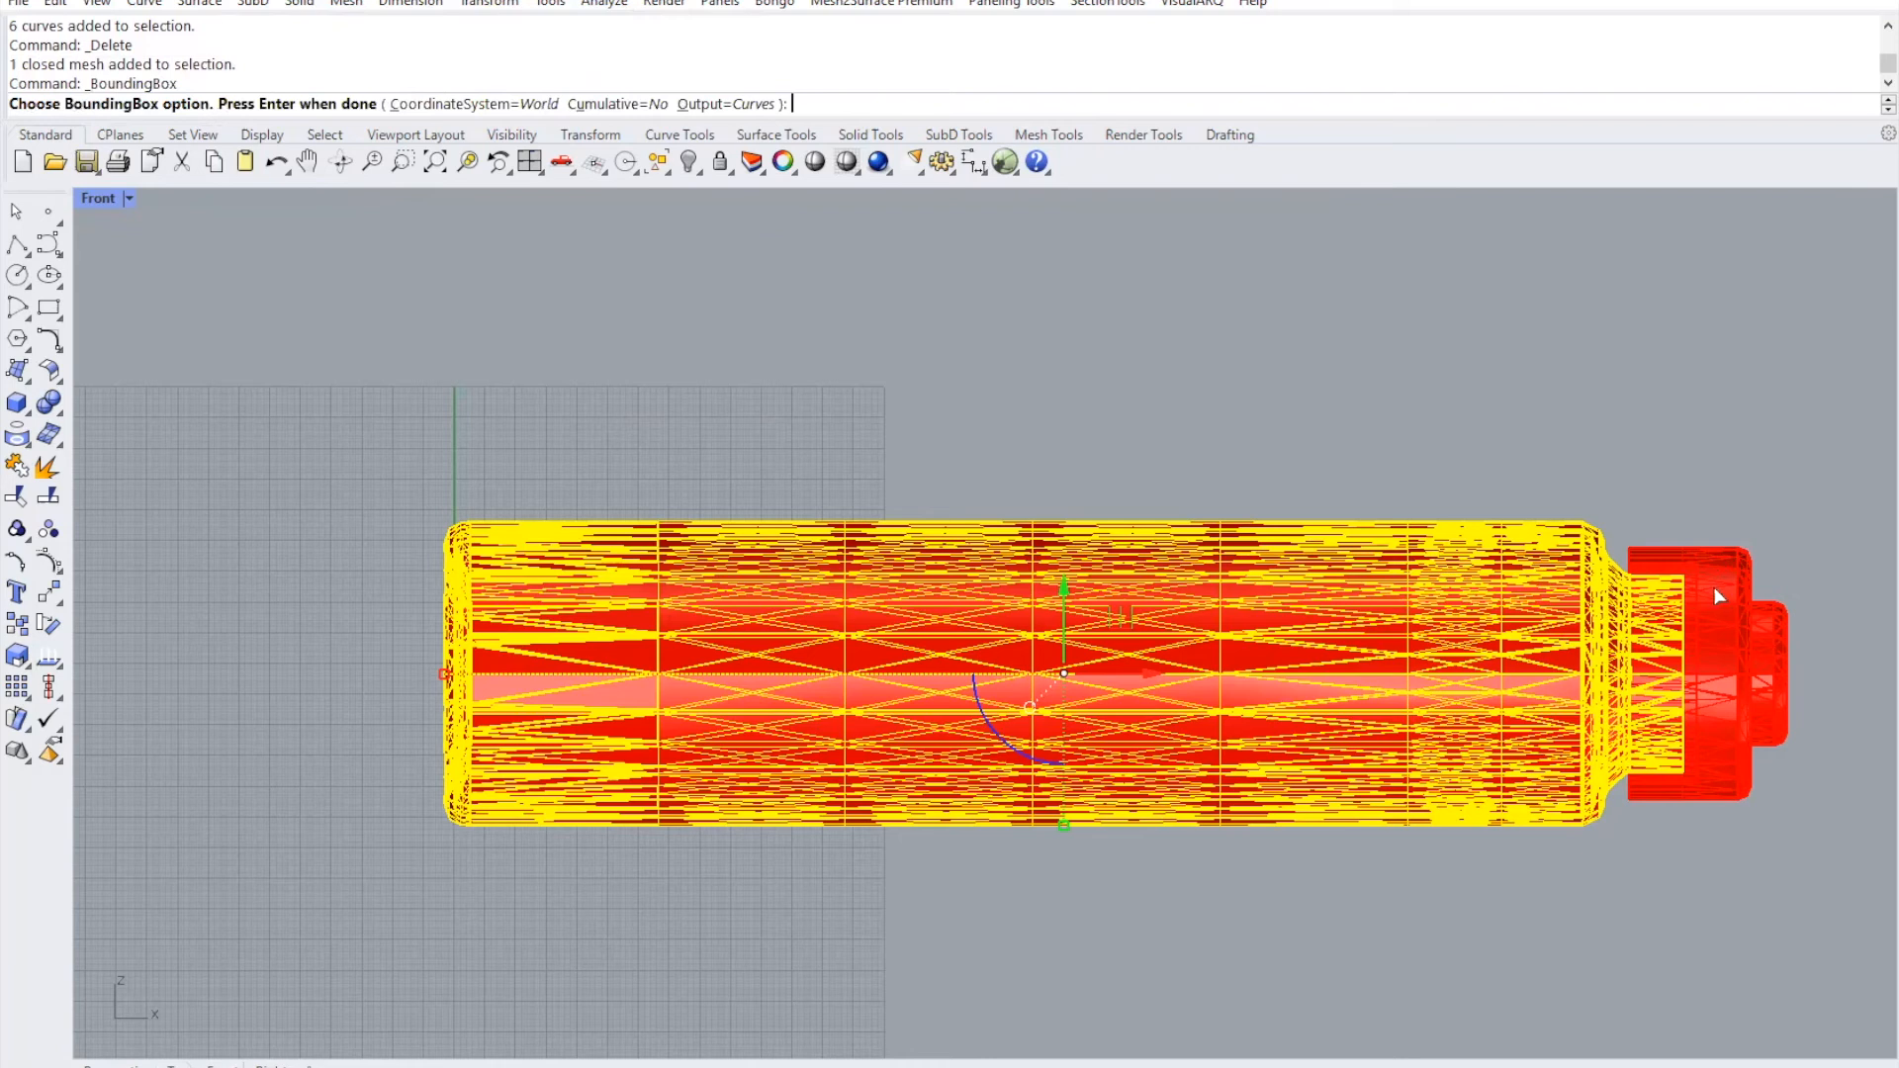
{"action": "key", "text": "Return"}
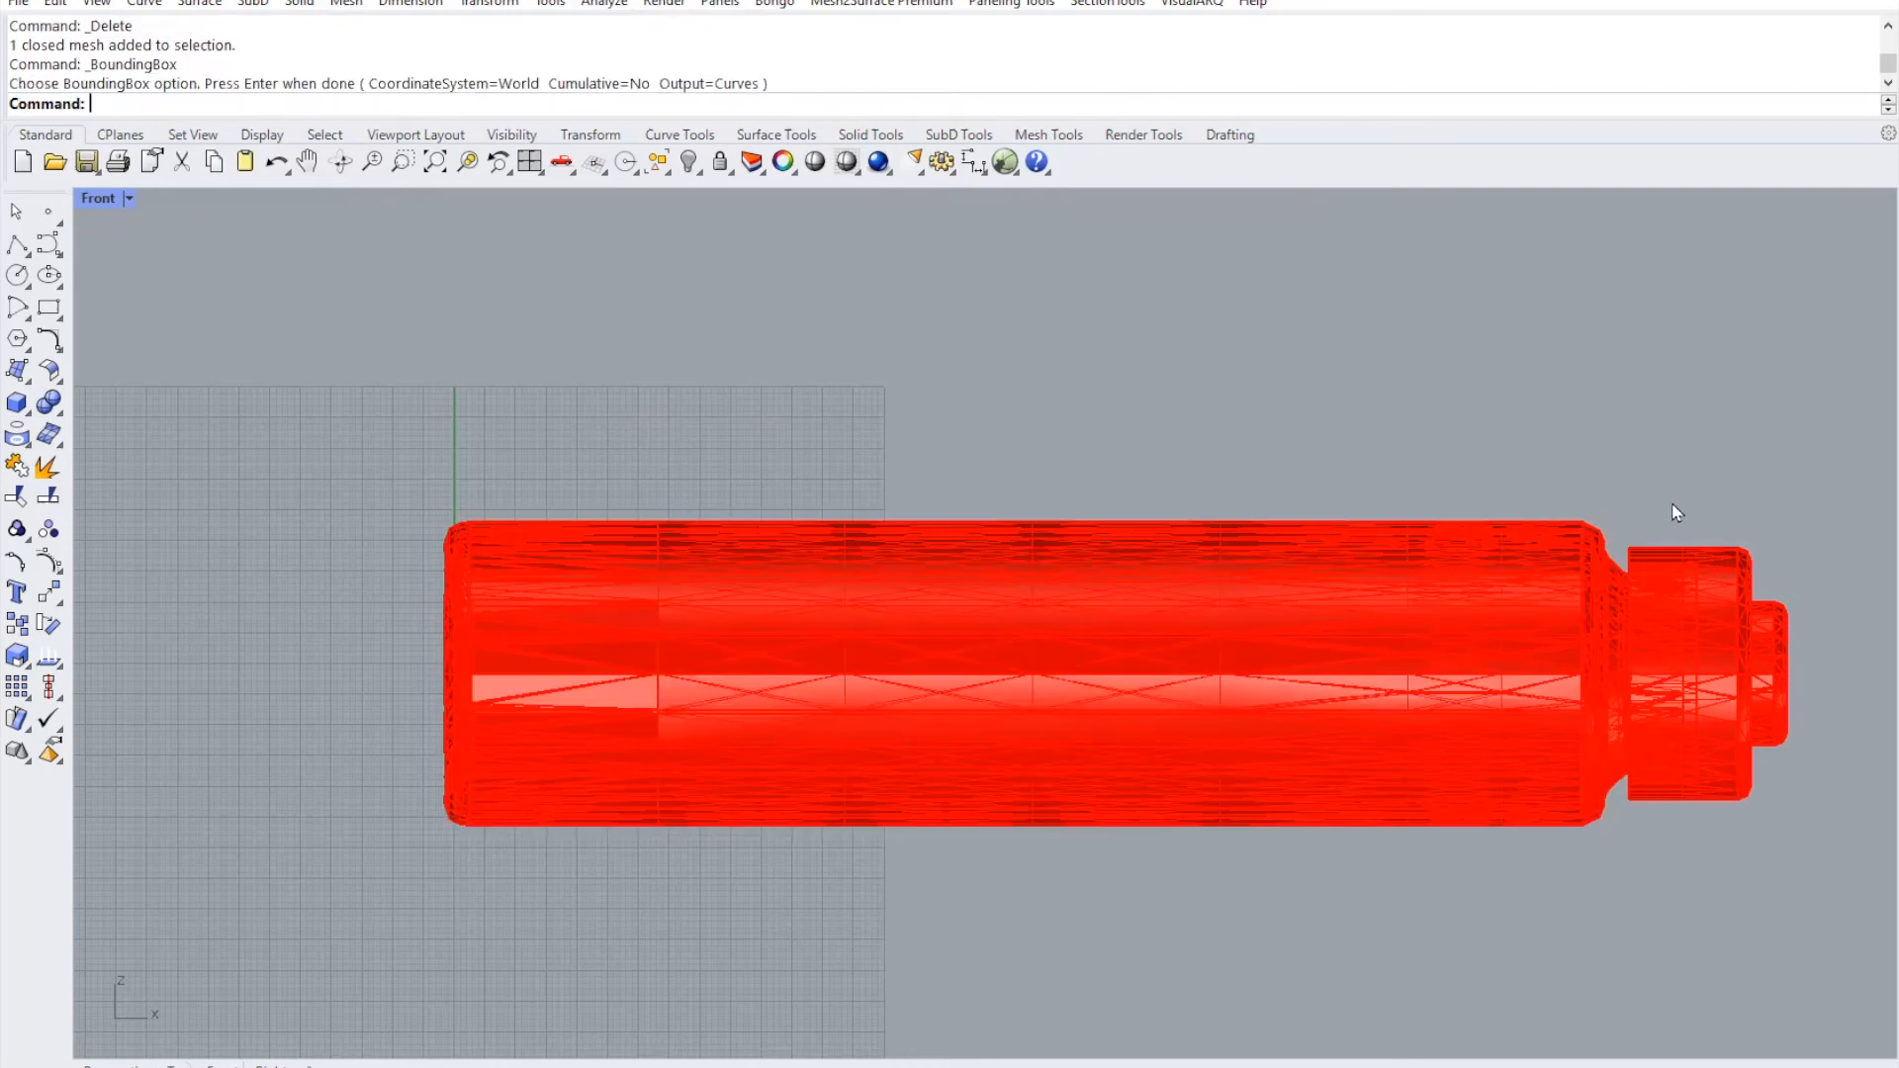
- Create separate, non-cumulative bounding boxes as curves around the closed bottle mesh and the closed cap mesh in world coordinates
{"action": "left_click", "coordinate": [605, 8]}
{"action": "left_click", "coordinate": [679, 133]}
{"action": "left_click", "coordinate": [1701, 560]}
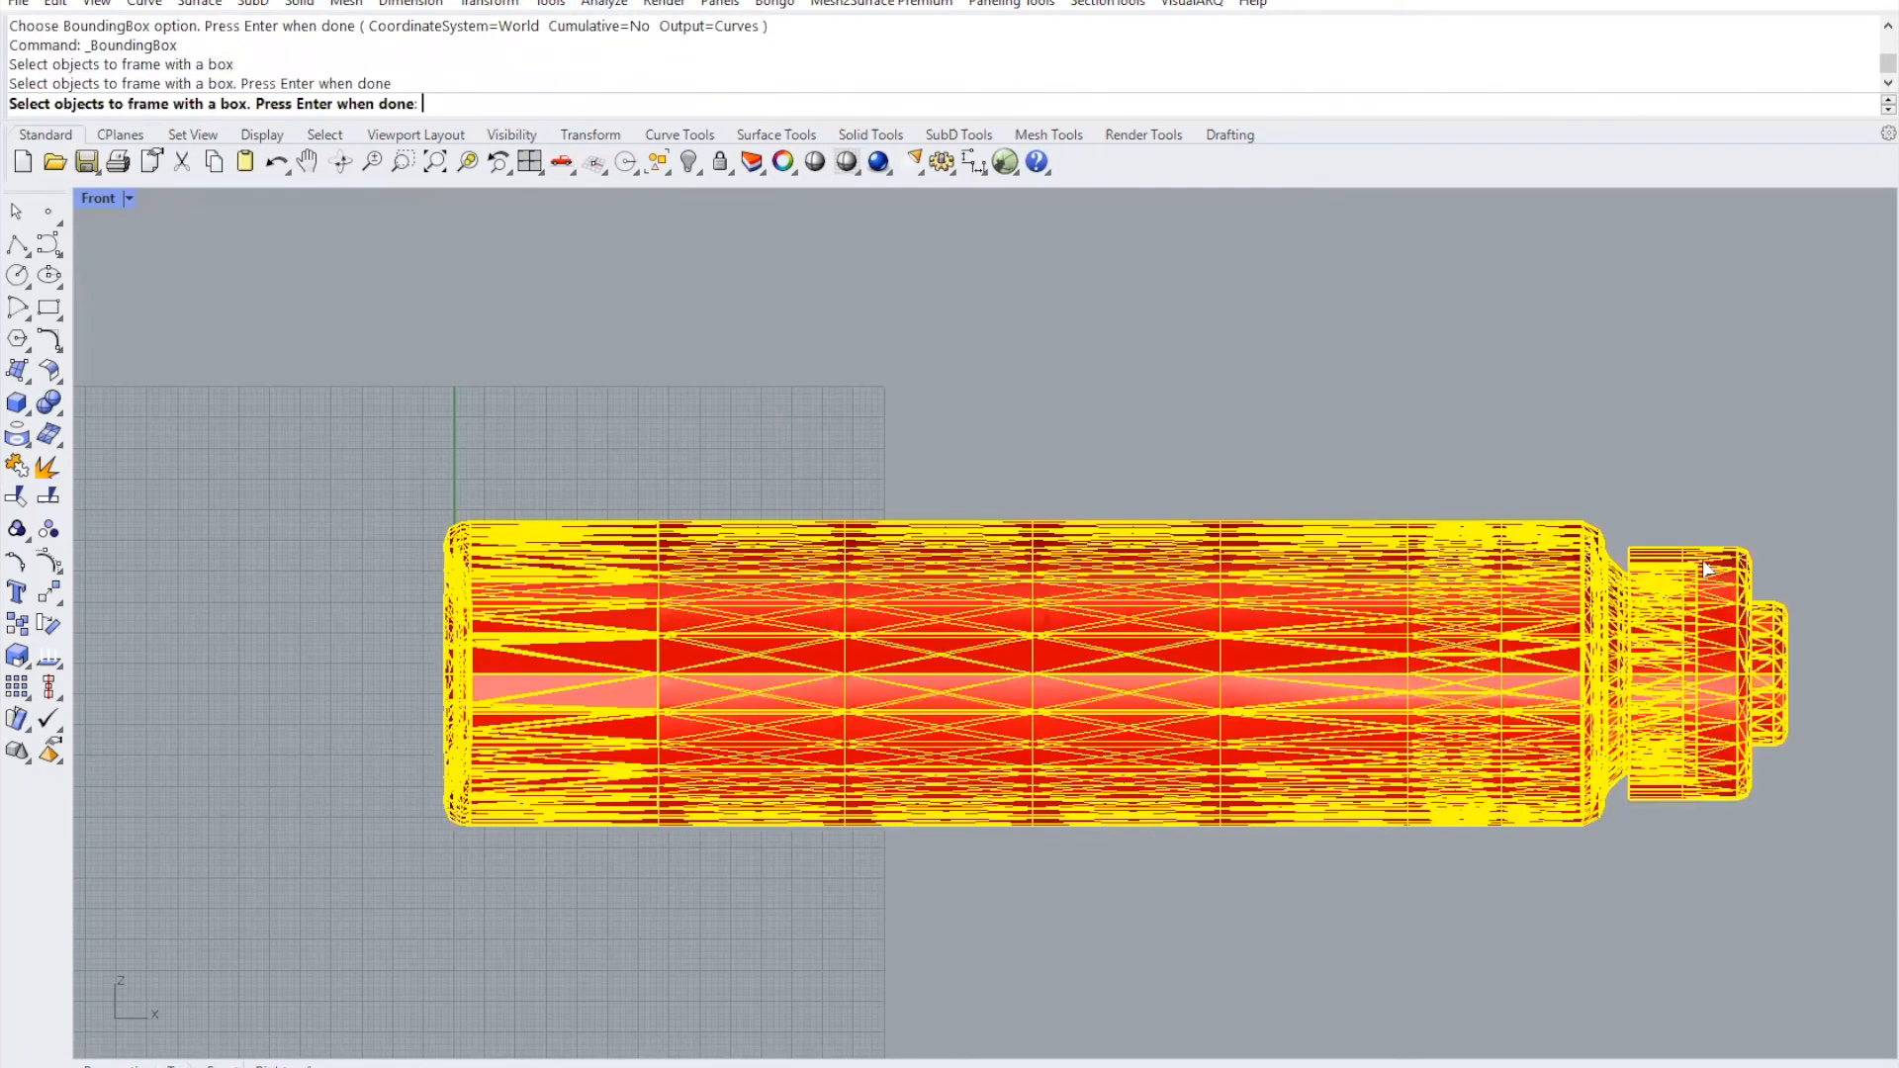
{"action": "key", "text": "Return"}
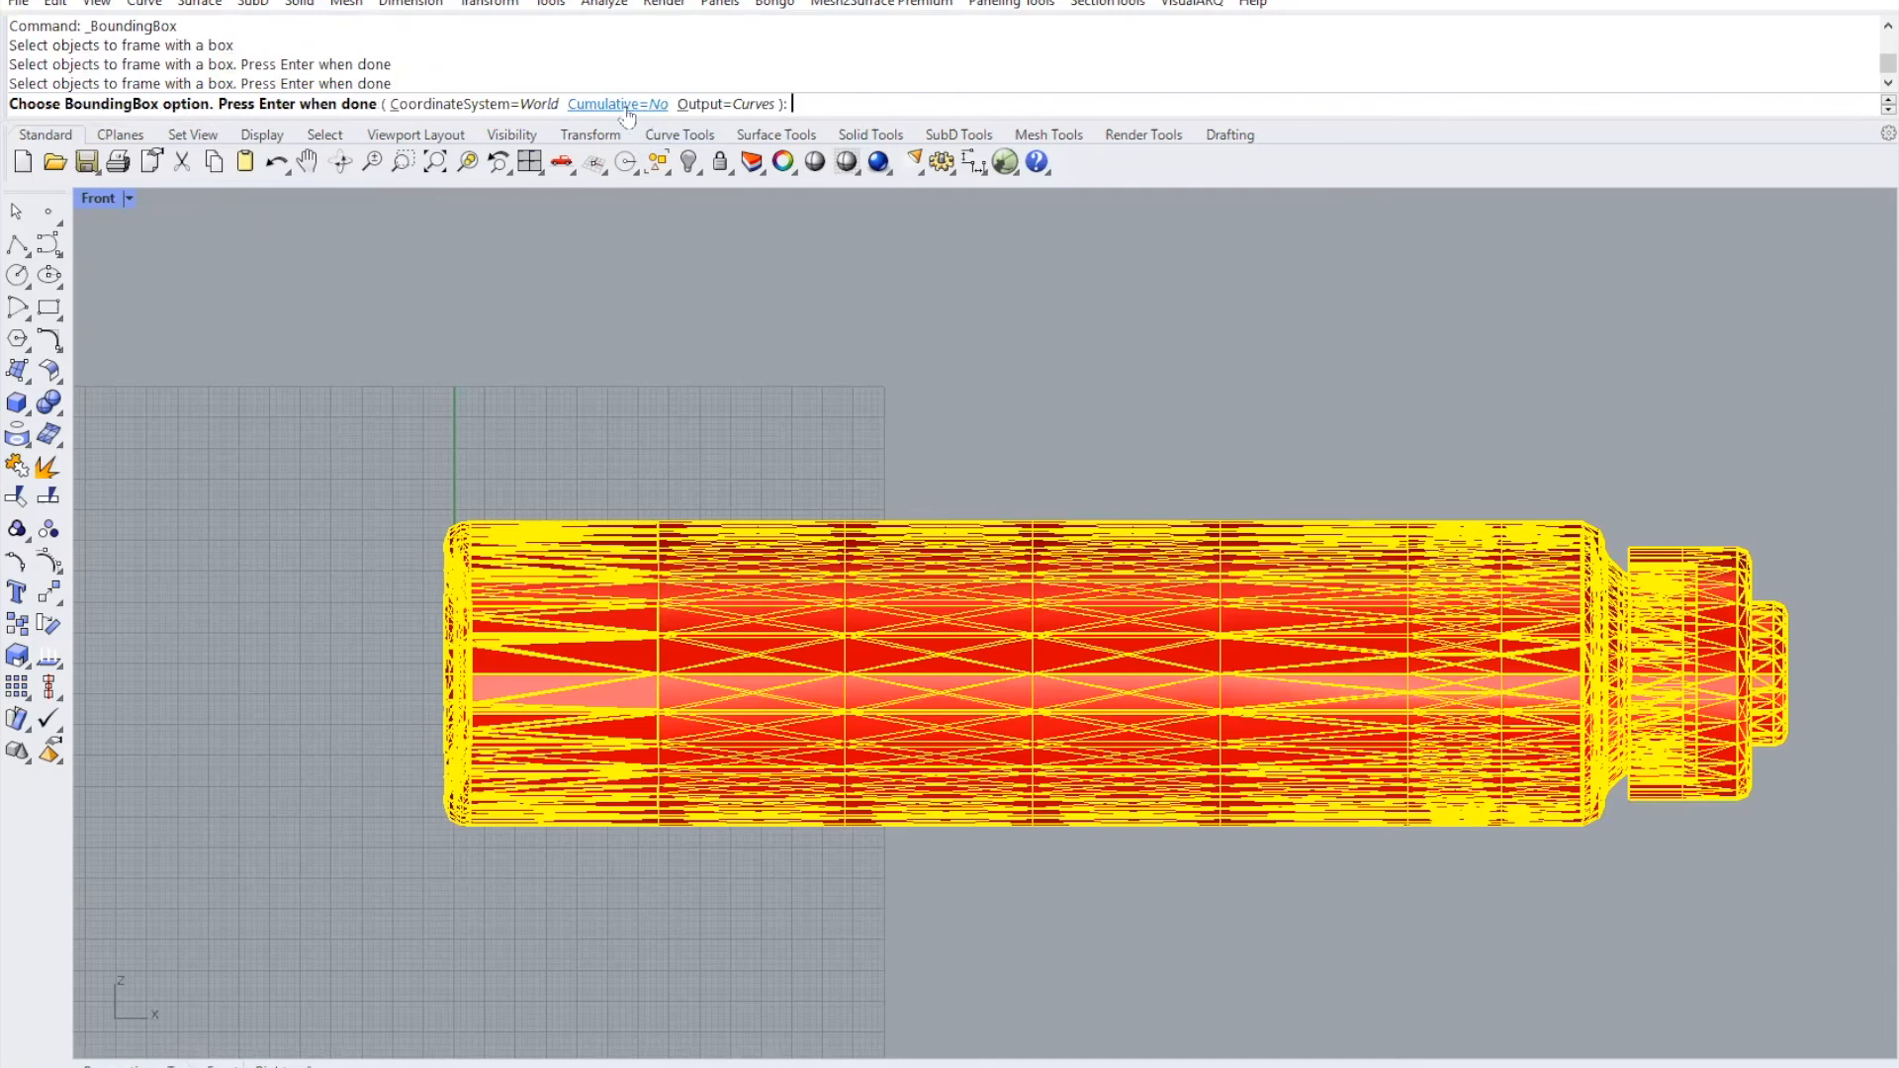
{"action": "key", "text": "Return"}
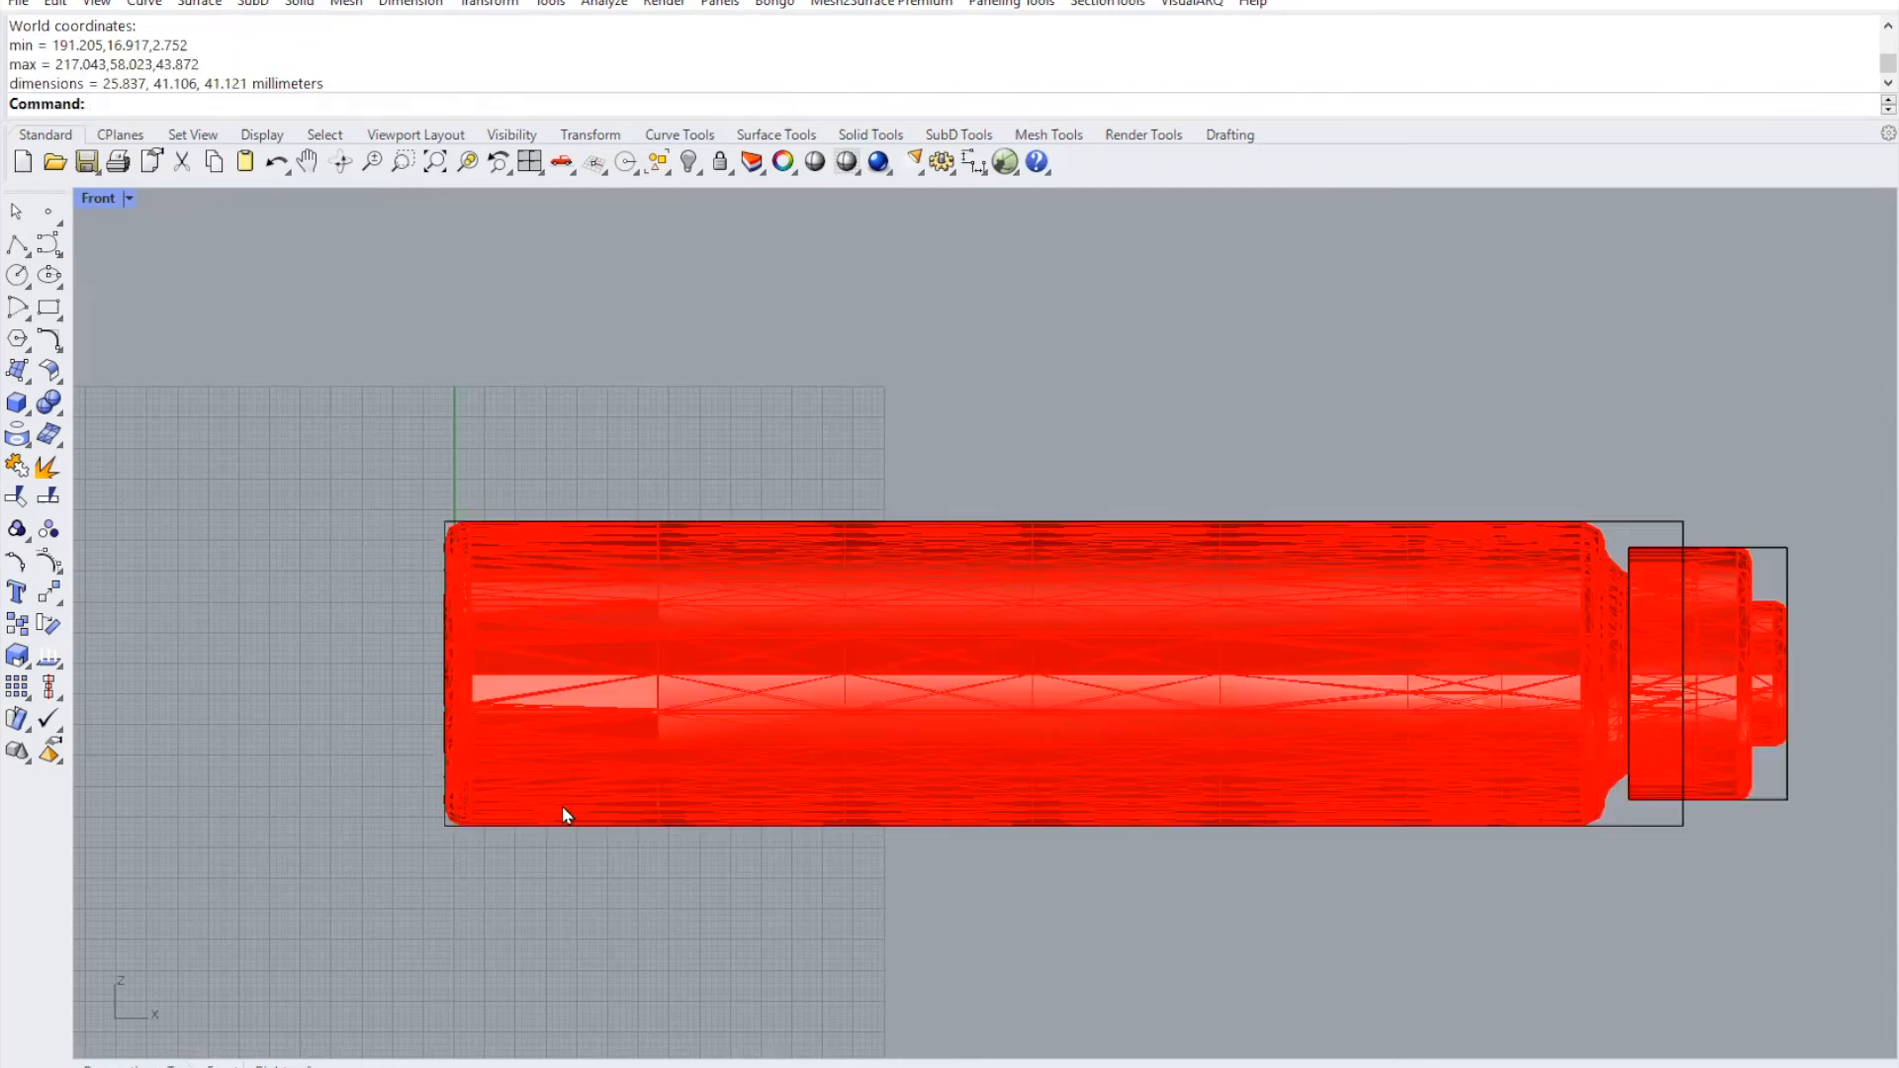
- Rotate the bottle mesh together with its bounding box 90 degrees about the lower base corner so the bottle stands upright
{"action": "left_click_drag", "start_coordinate": [1122, 445], "coordinate": [1009, 557]}
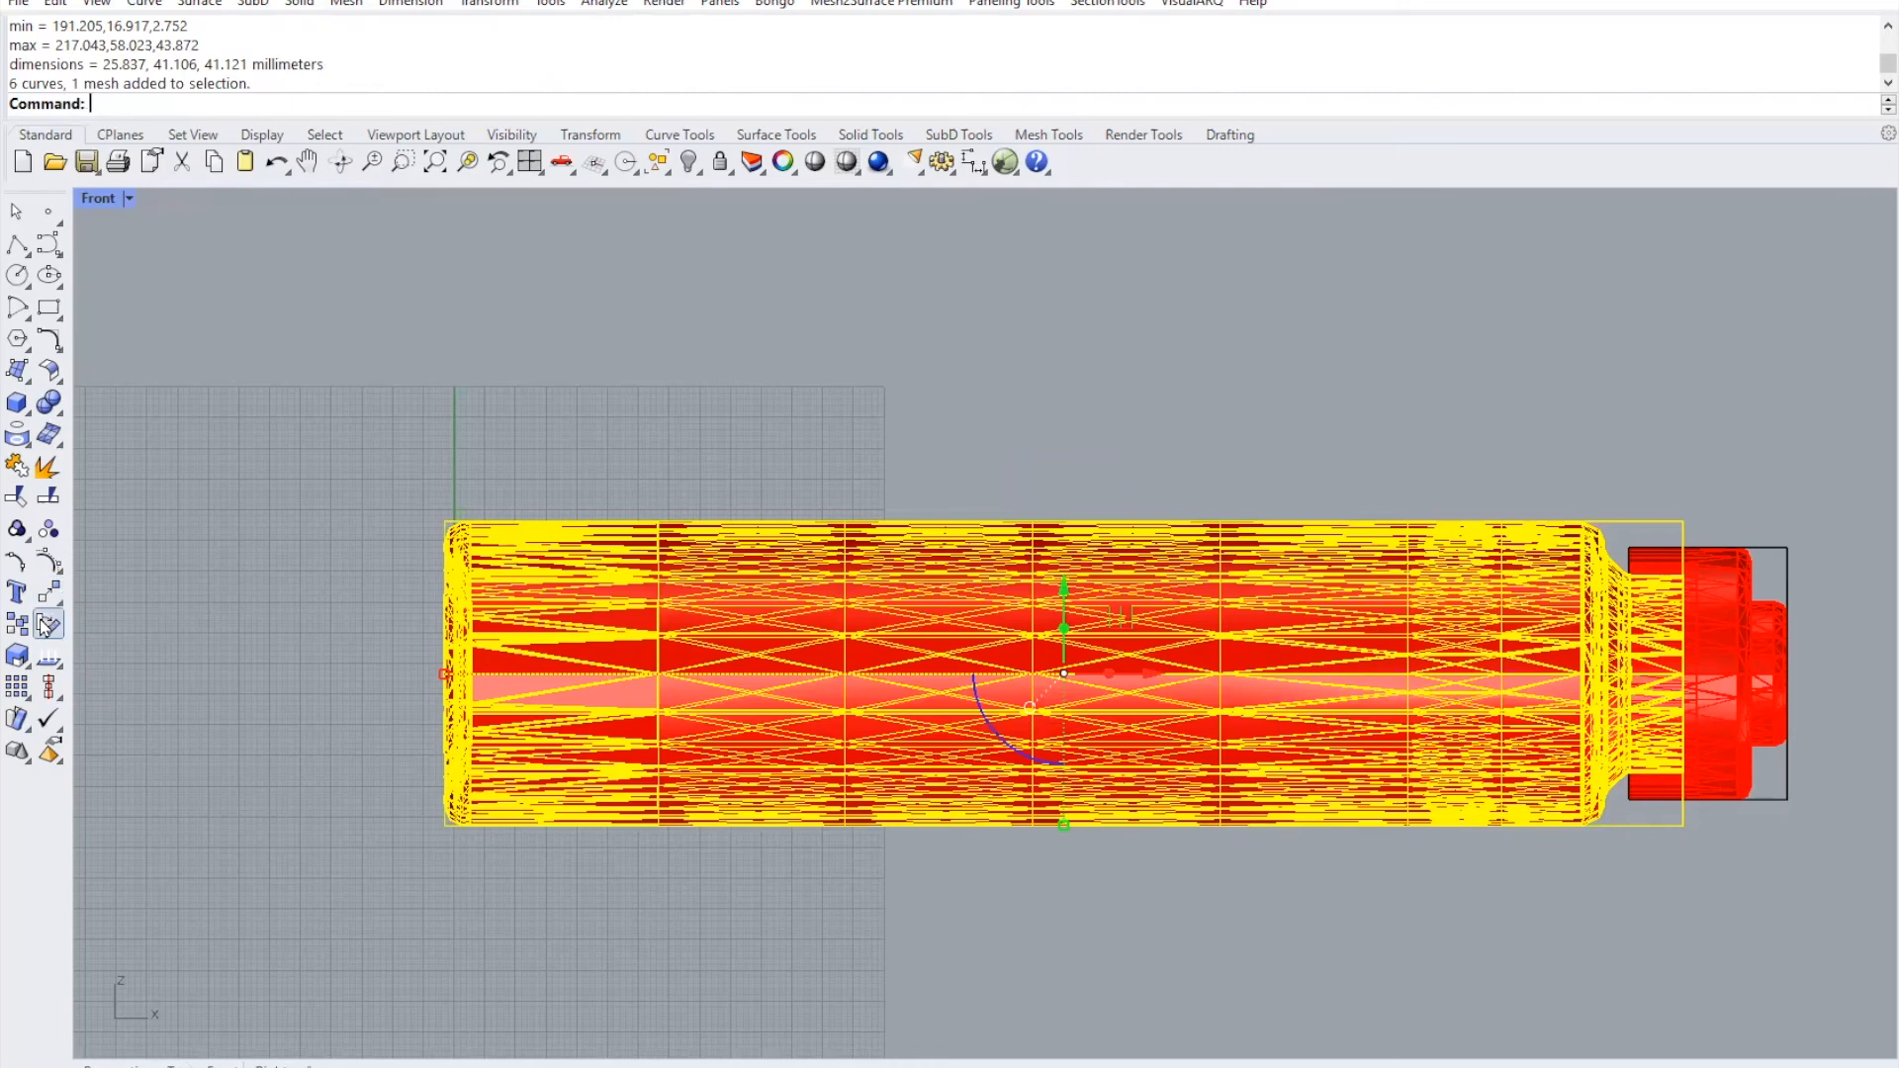
{"action": "left_click", "coordinate": [445, 824]}
{"action": "left_click", "coordinate": [1684, 825]}
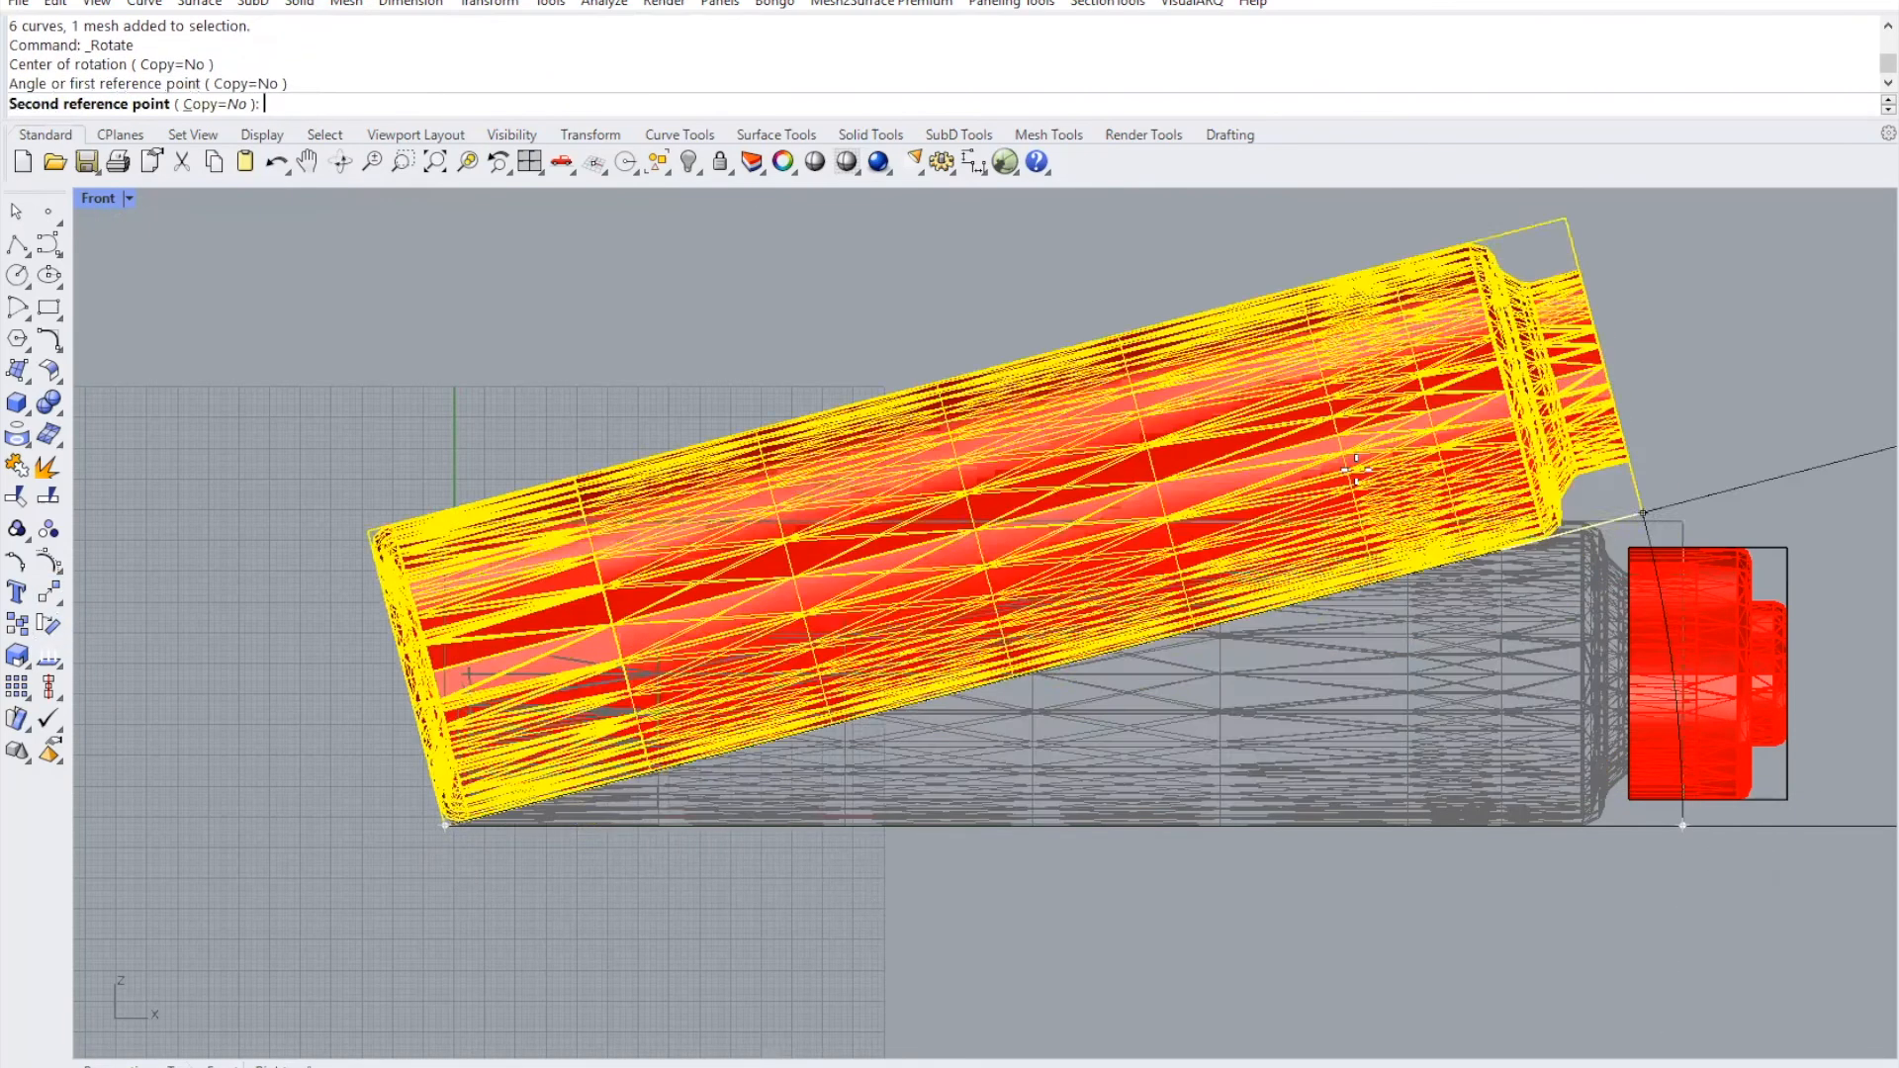
{"action": "left_click", "coordinate": [672, 444]}
- Rotate the cap mesh and its bounding box 90 degrees about the lower corner of its open end so the opening faces down
{"action": "scroll", "coordinate": [781, 495], "scroll_direction": "down", "scroll_amount": 3}
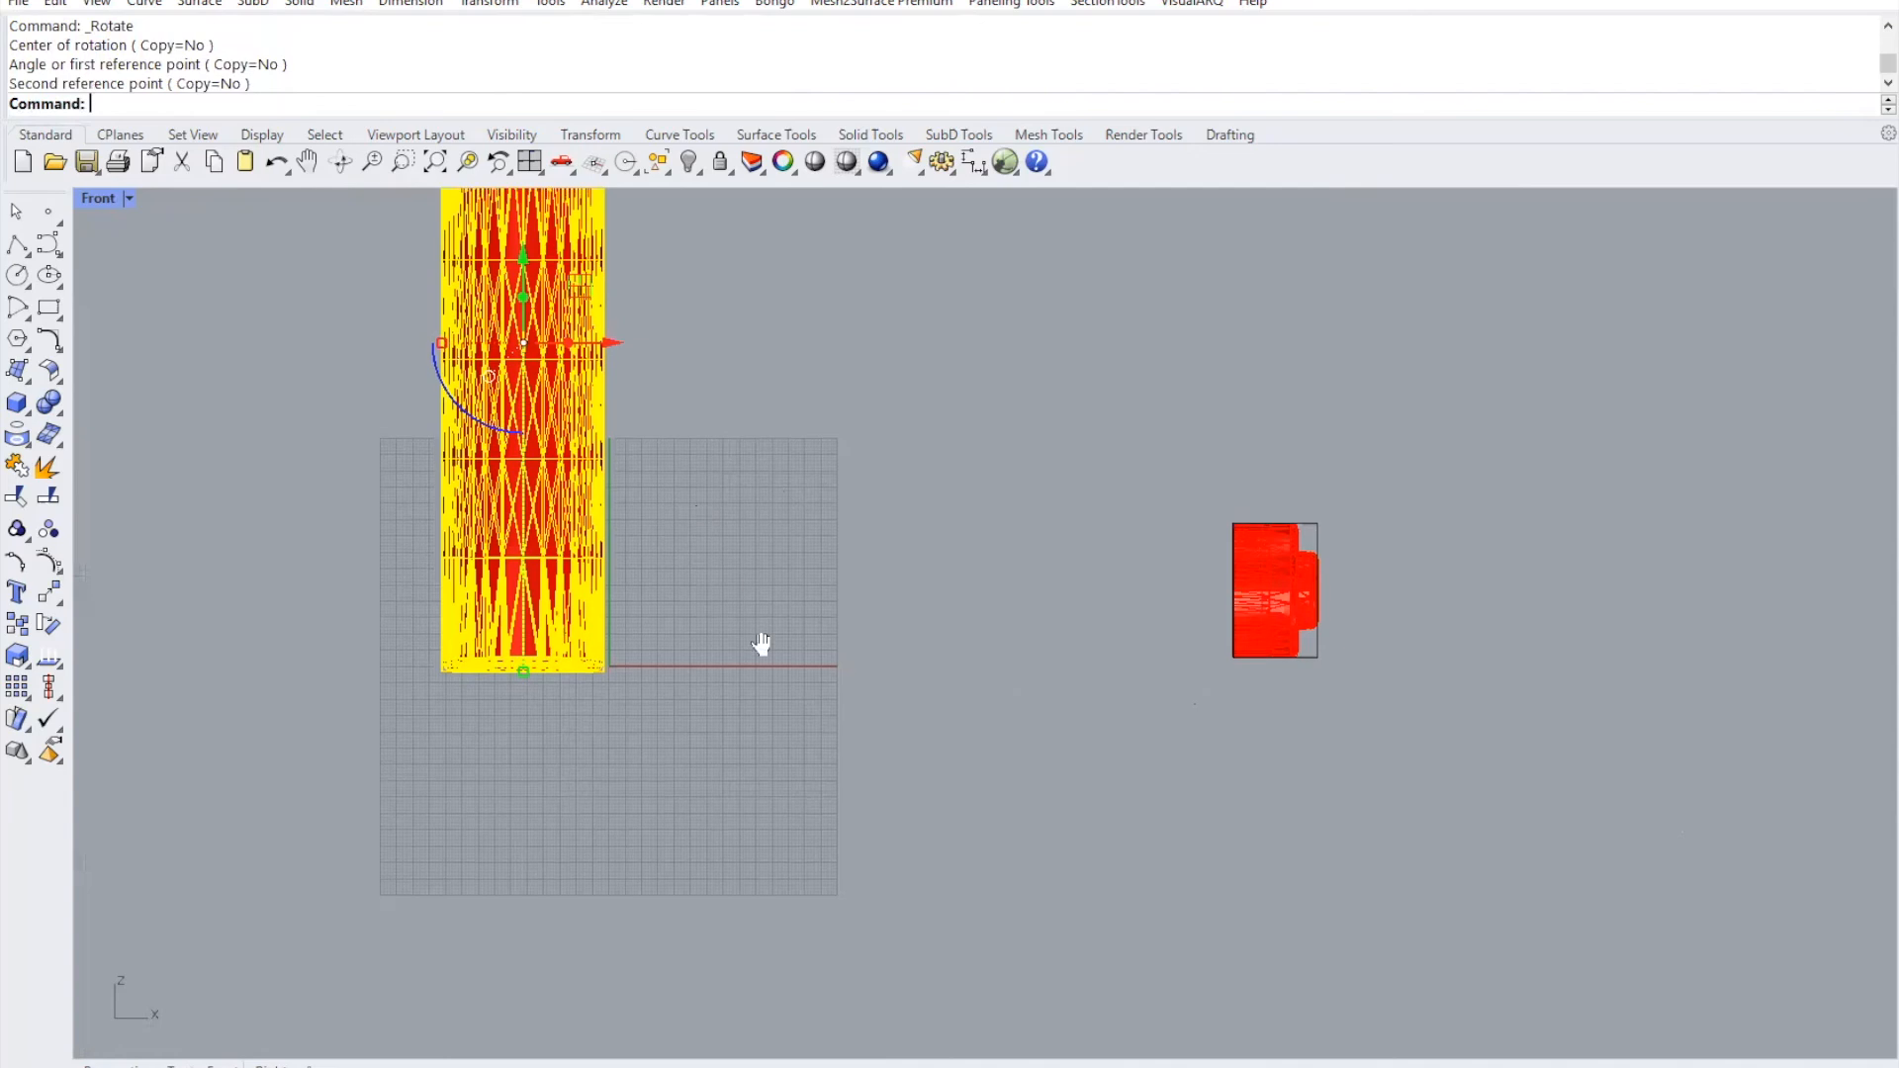
{"action": "scroll", "coordinate": [1355, 740], "scroll_direction": "up", "scroll_amount": 1}
{"action": "left_click_drag", "start_coordinate": [1174, 552], "coordinate": [1446, 870]}
{"action": "scroll", "coordinate": [1488, 872], "scroll_direction": "up", "scroll_amount": 1}
{"action": "key", "text": "Escape"}
{"action": "scroll", "coordinate": [1317, 739], "scroll_direction": "up", "scroll_amount": 4}
{"action": "left_click_drag", "start_coordinate": [1470, 571], "coordinate": [791, 246]}
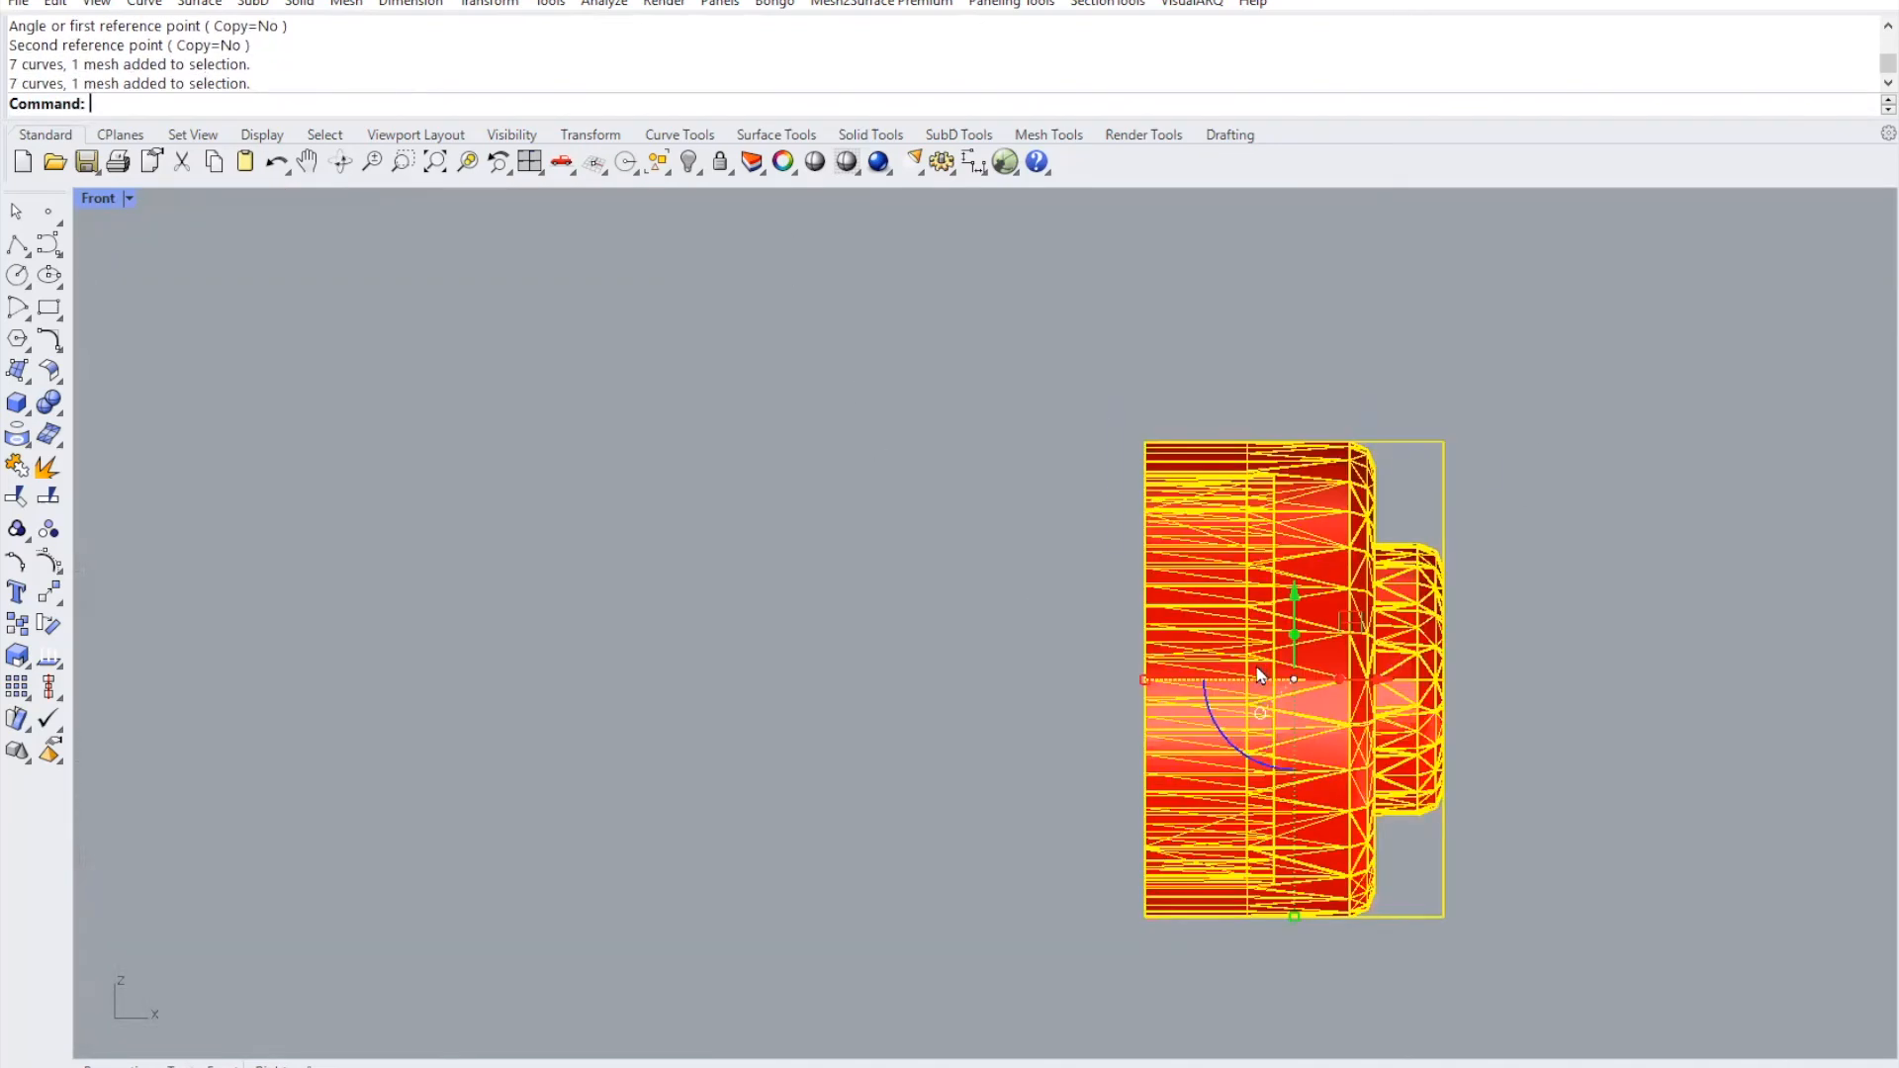
{"action": "key", "text": "Escape"}
{"action": "middle_click", "coordinate": [1229, 373]}
{"action": "left_click", "coordinate": [1285, 395]}
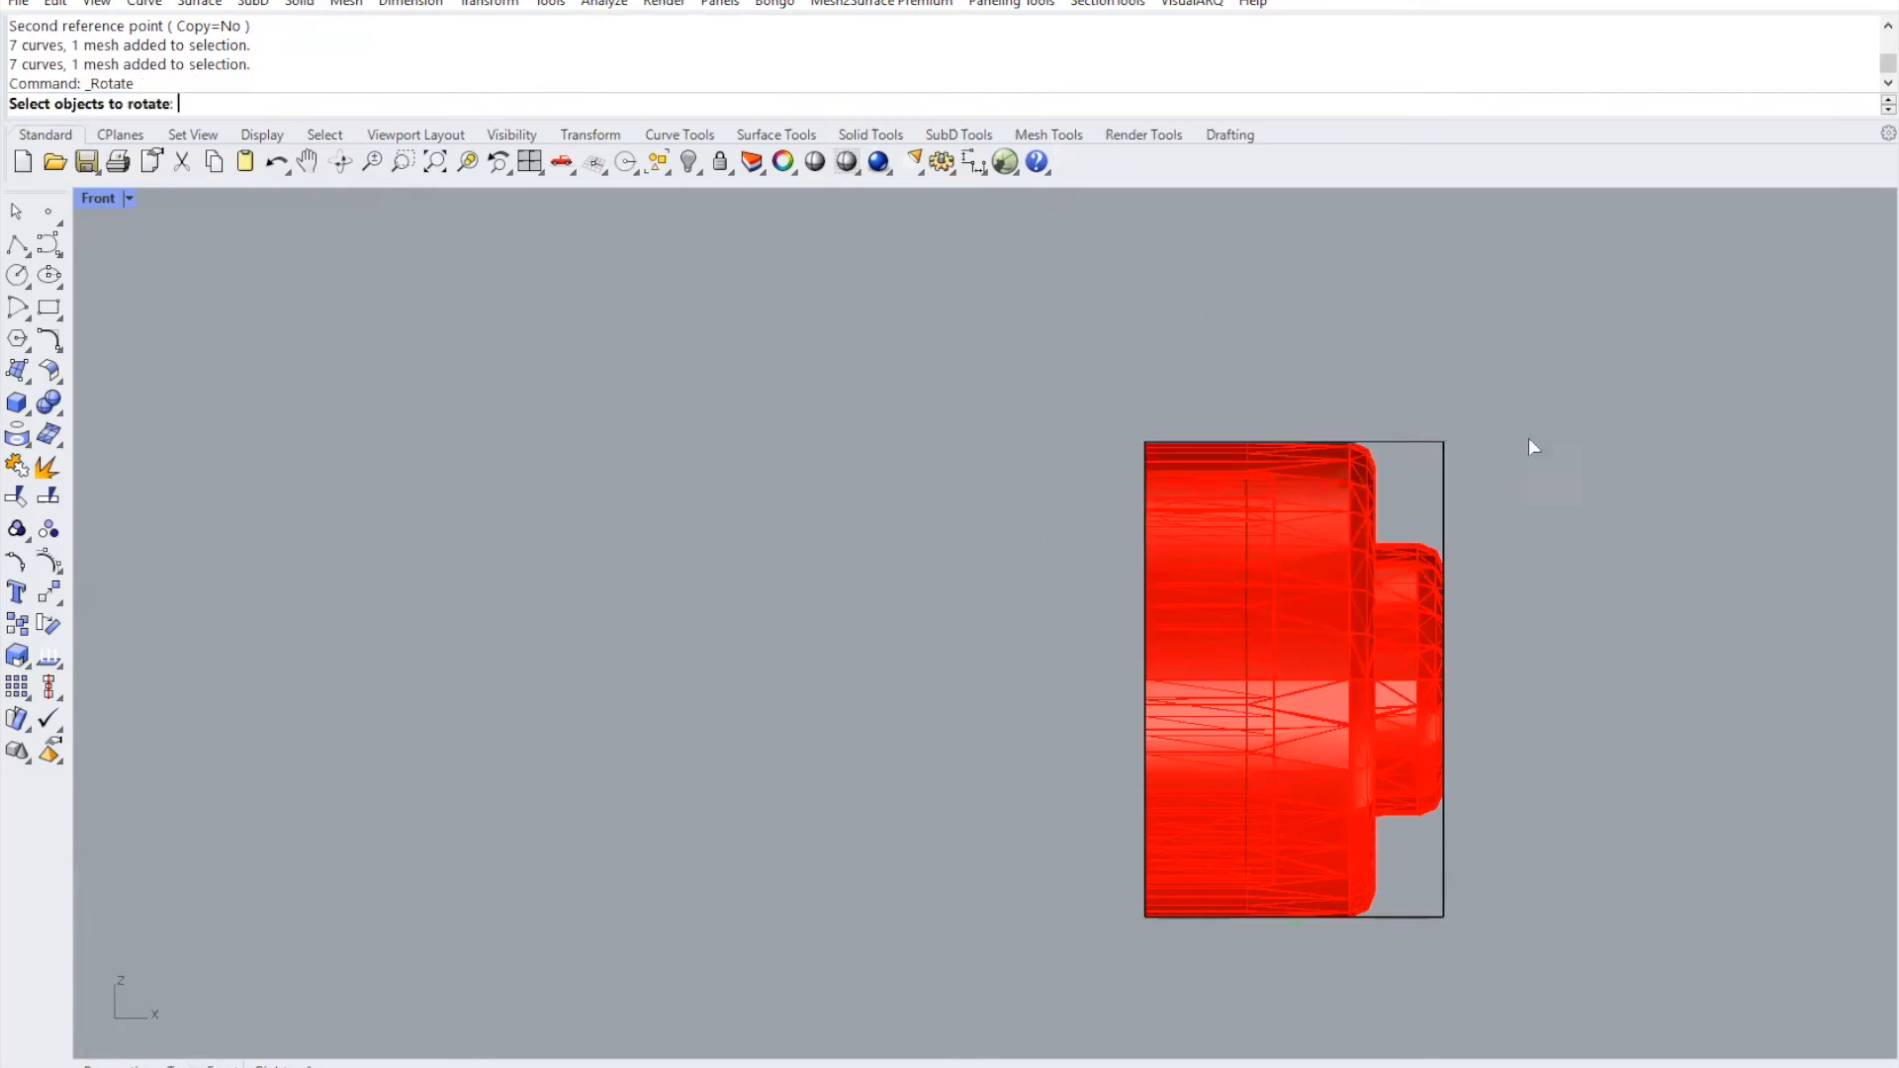
{"action": "left_click_drag", "start_coordinate": [1531, 445], "coordinate": [996, 679]}
{"action": "key", "text": "Return"}
{"action": "left_click", "coordinate": [1144, 916]}
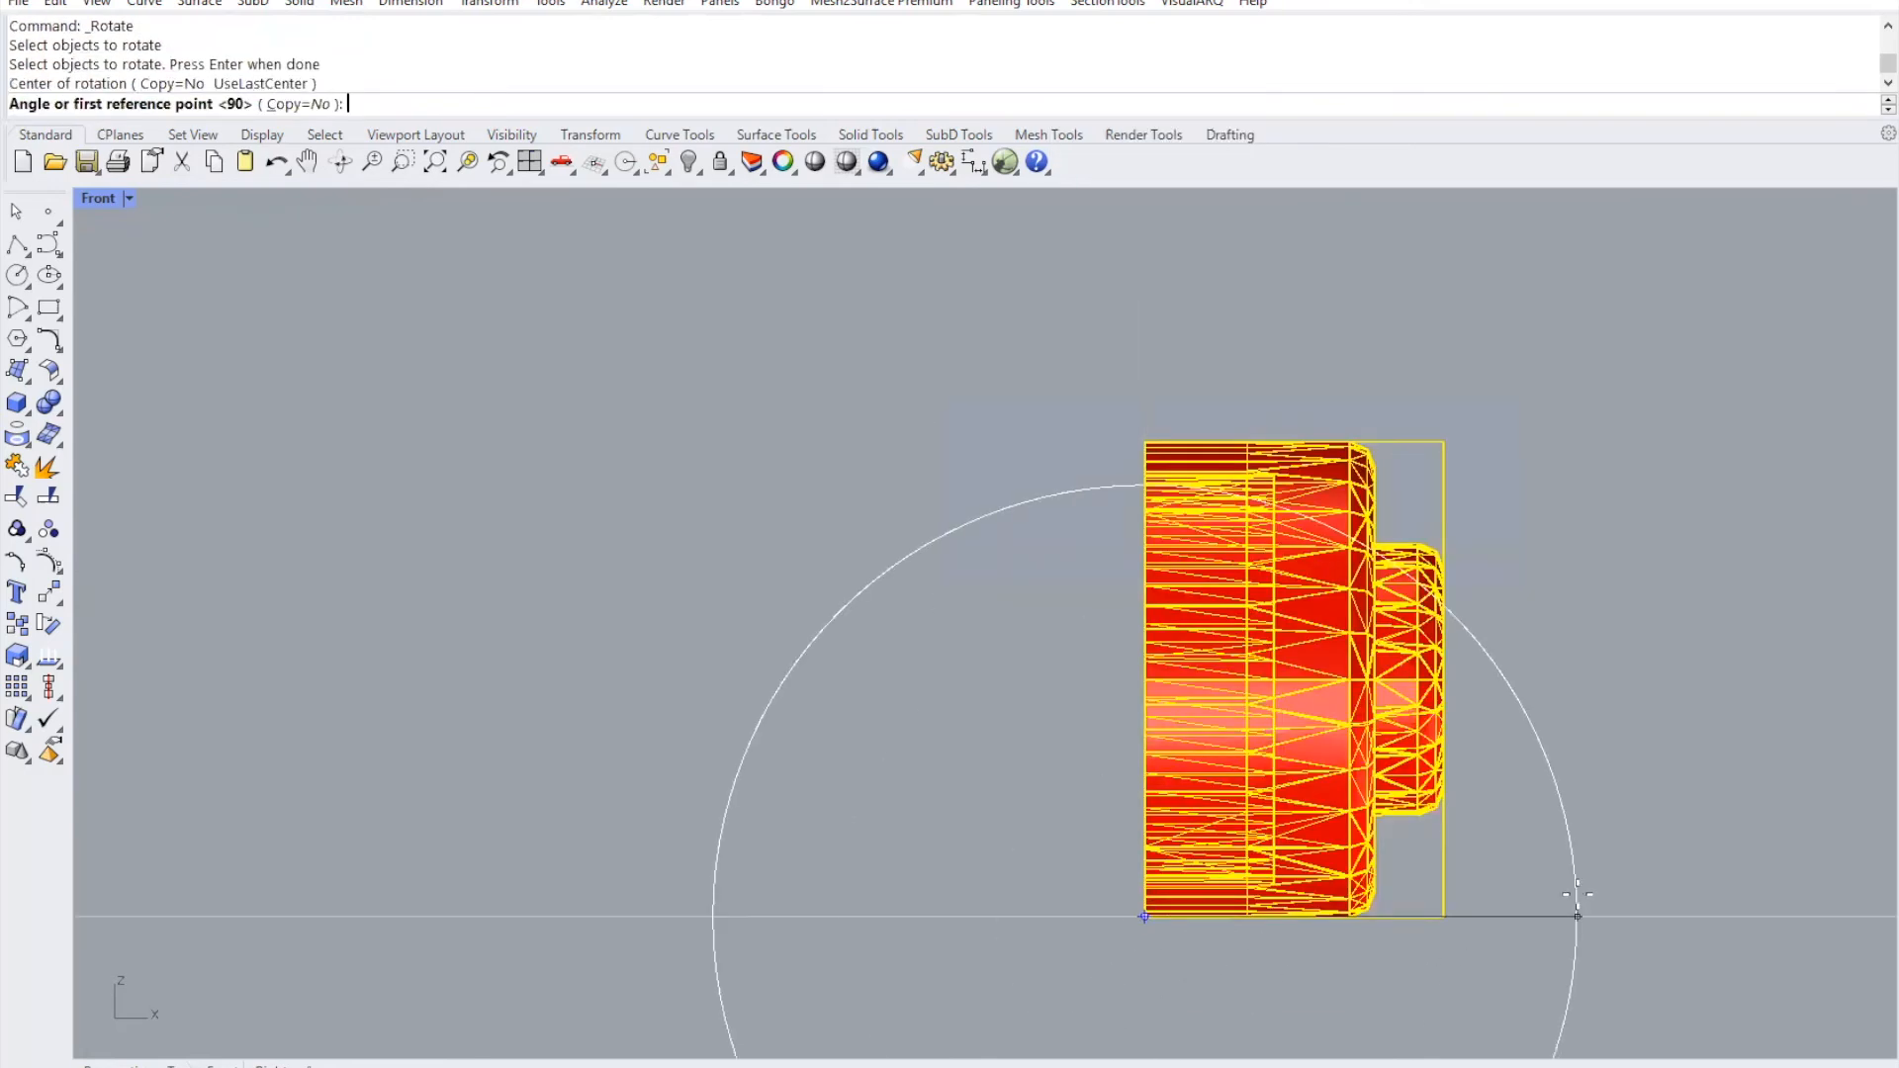
{"action": "left_click", "coordinate": [1645, 917]}
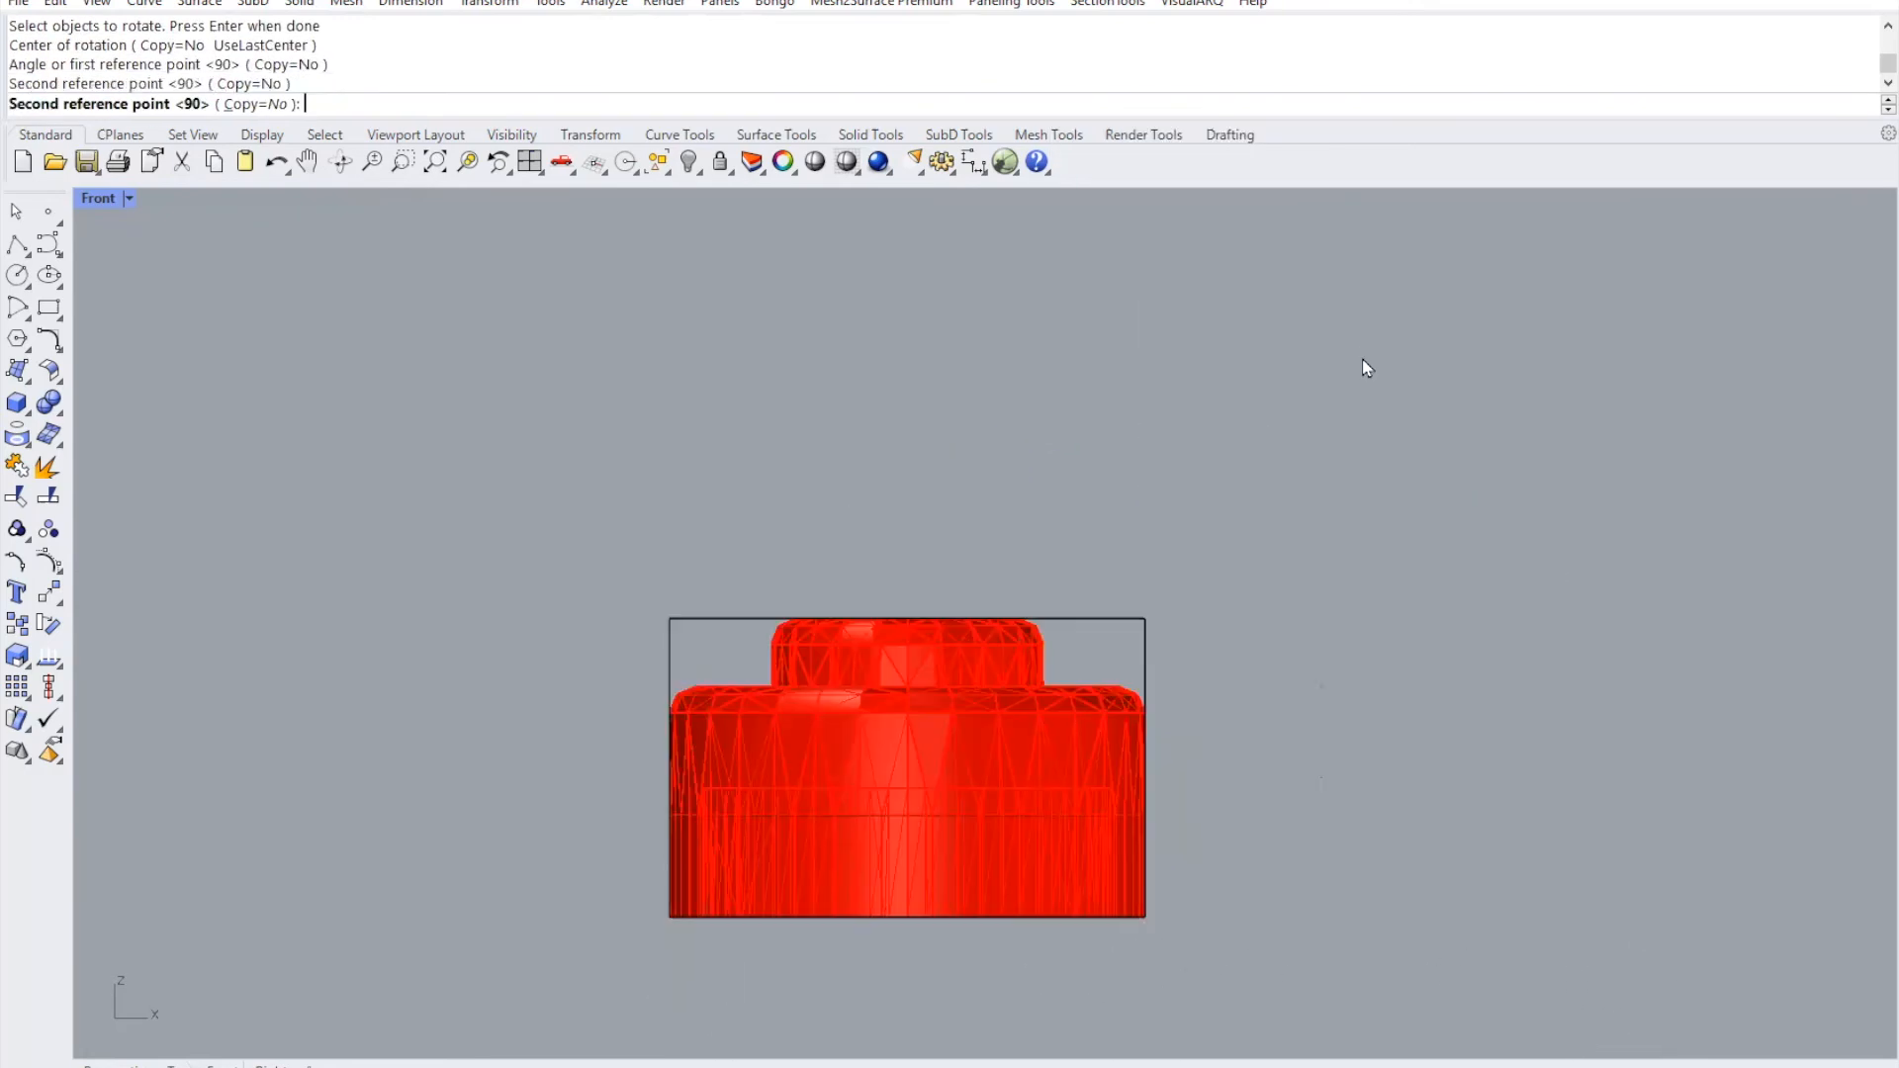
{"action": "left_click", "coordinate": [1362, 359]}
- Examine the upright cap mesh up close from the front, including its inner cavity and flat base
{"action": "scroll", "coordinate": [1457, 519], "scroll_direction": "down", "scroll_amount": 6}
{"action": "right_click_drag", "start_coordinate": [953, 541], "coordinate": [1275, 722]}
{"action": "scroll", "coordinate": [1579, 876], "scroll_direction": "up", "scroll_amount": 4}
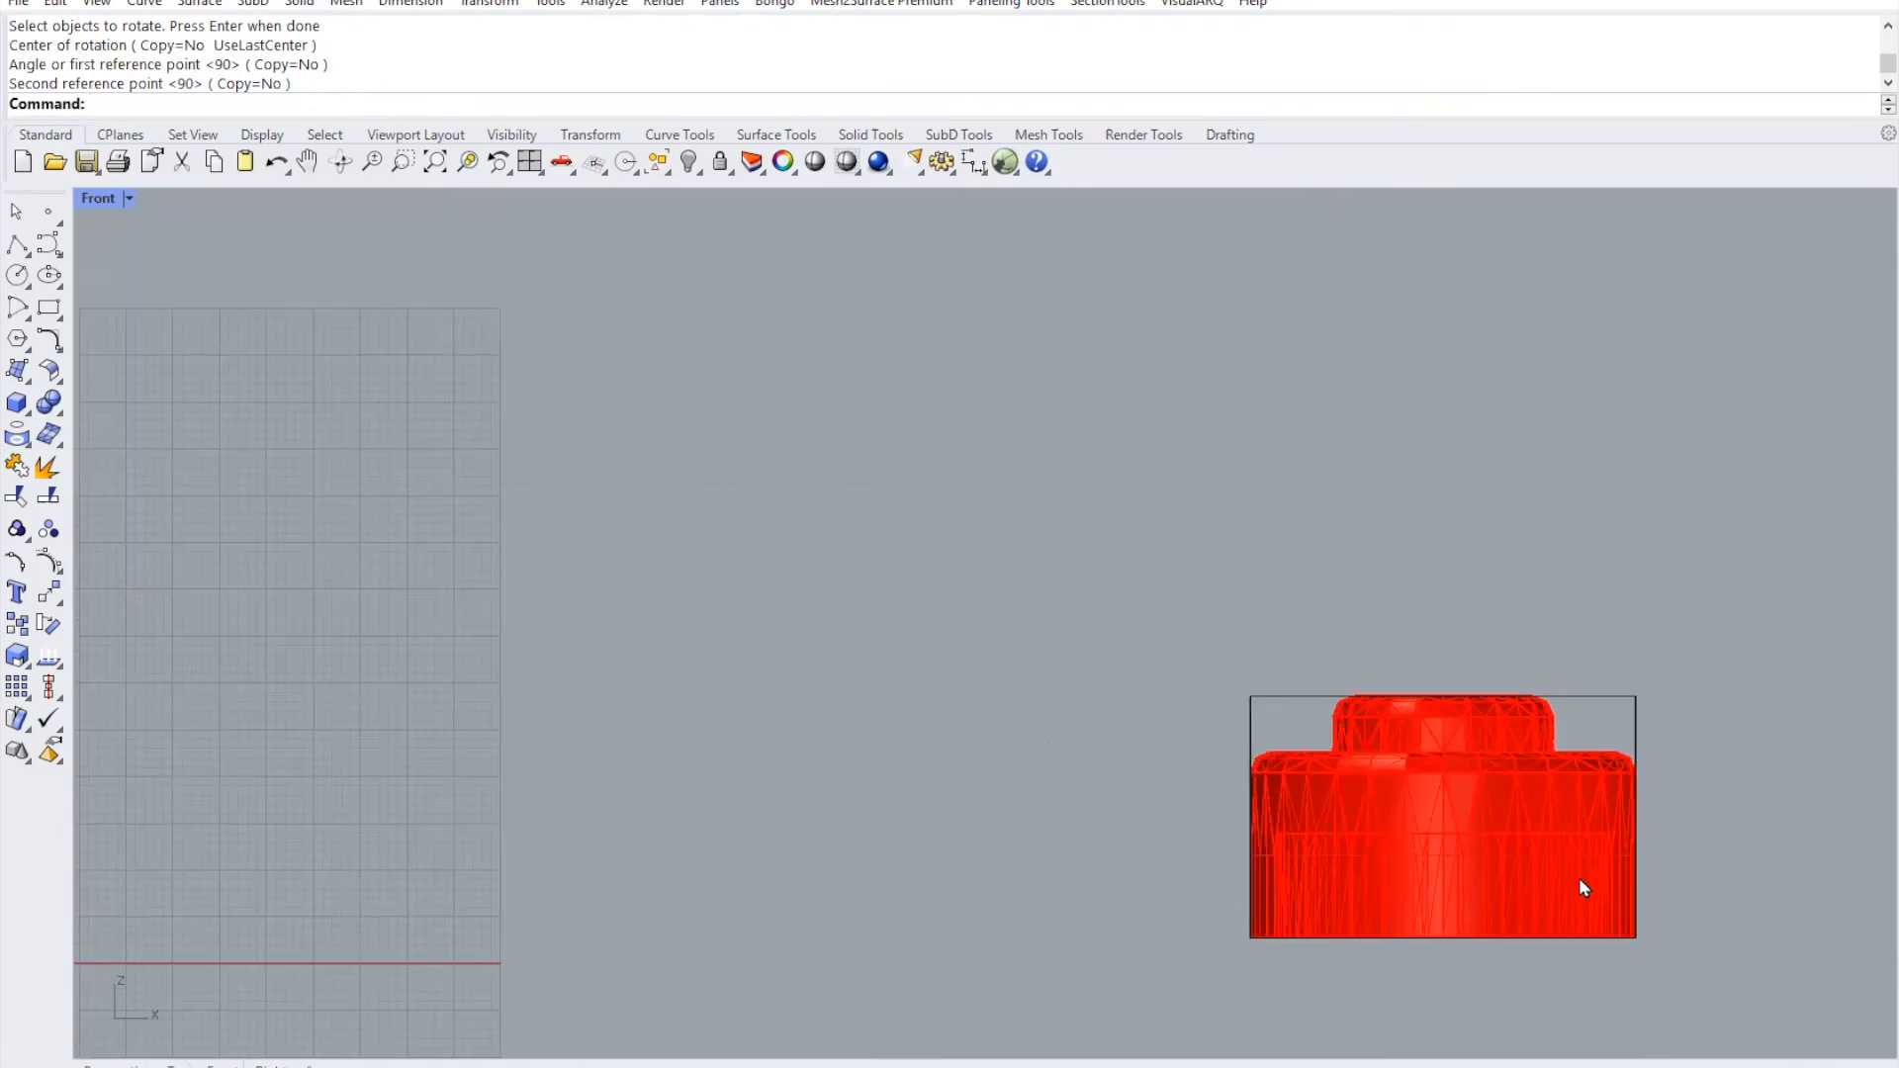
{"action": "right_click_drag", "start_coordinate": [1578, 876], "coordinate": [1052, 789]}
{"action": "scroll", "coordinate": [1057, 793], "scroll_direction": "up", "scroll_amount": 5}
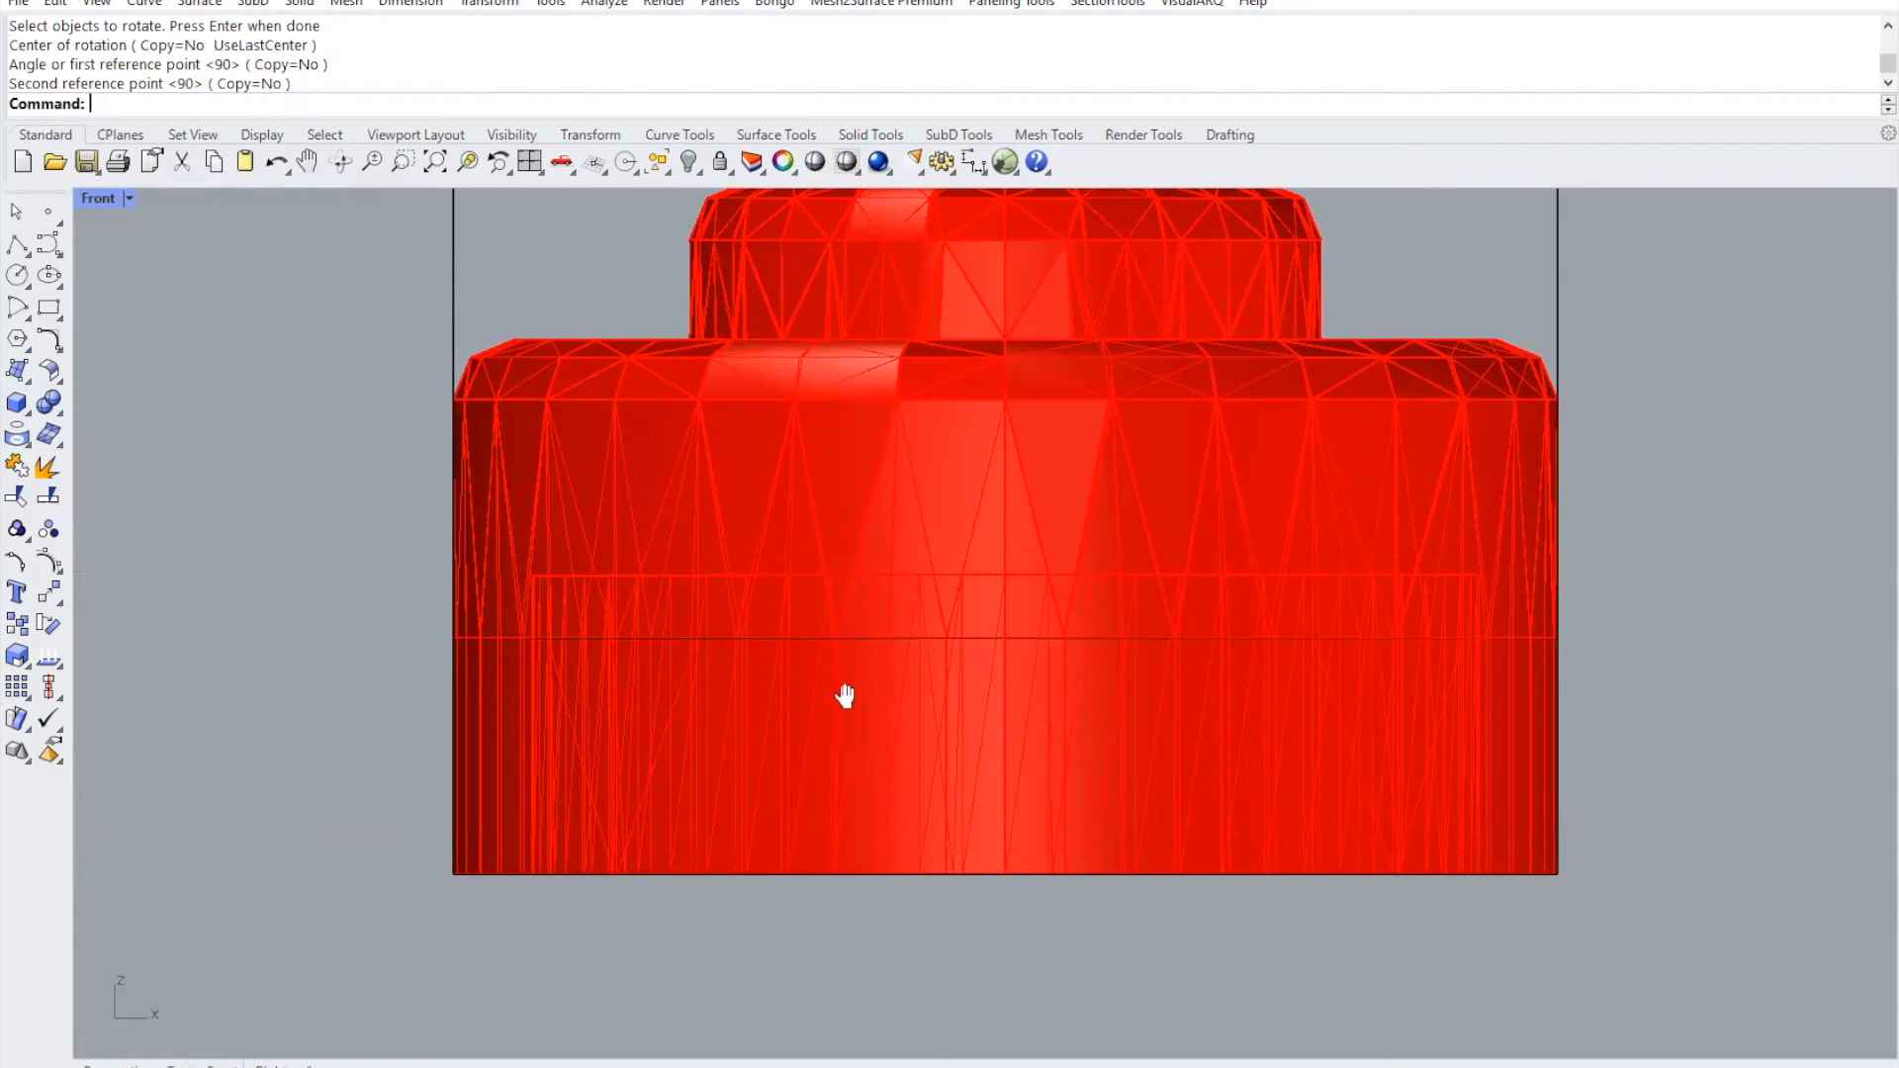
{"action": "right_click_drag", "start_coordinate": [845, 696], "coordinate": [868, 741]}
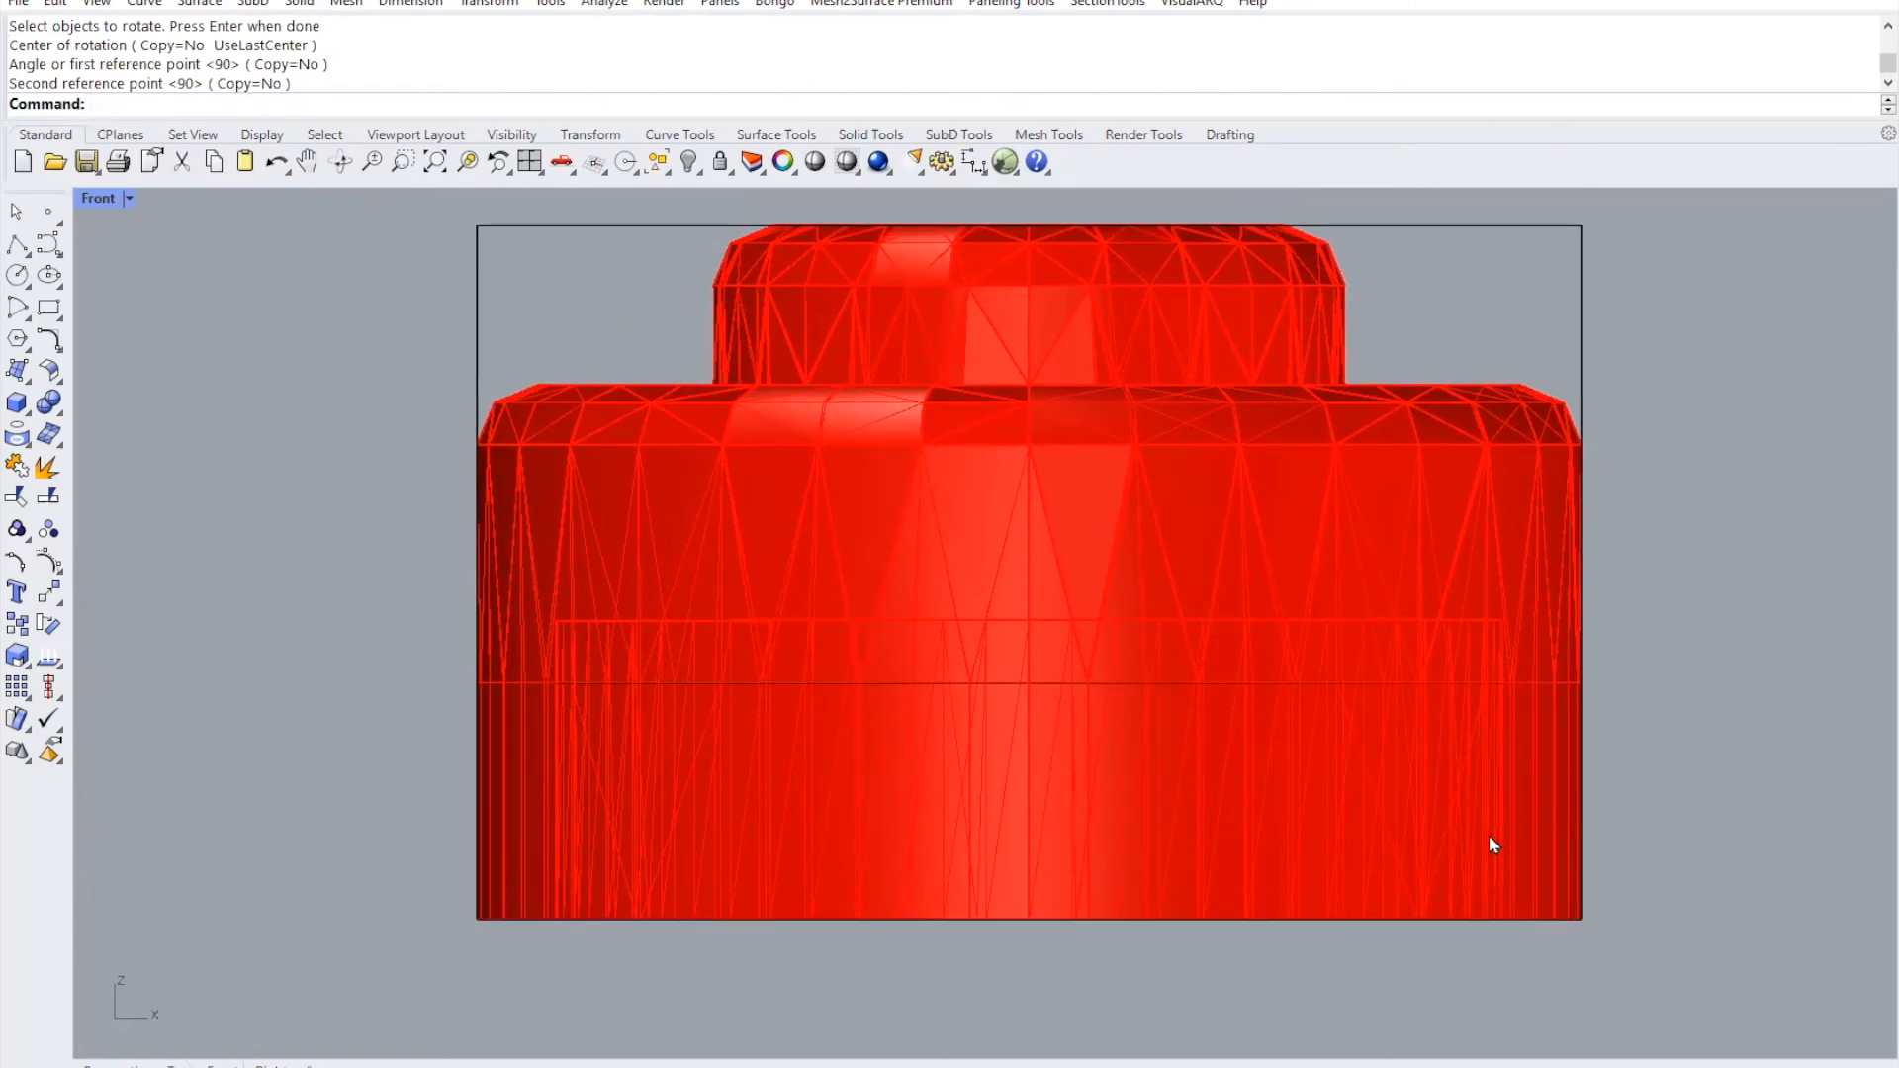
{"action": "left_click", "coordinate": [640, 471]}
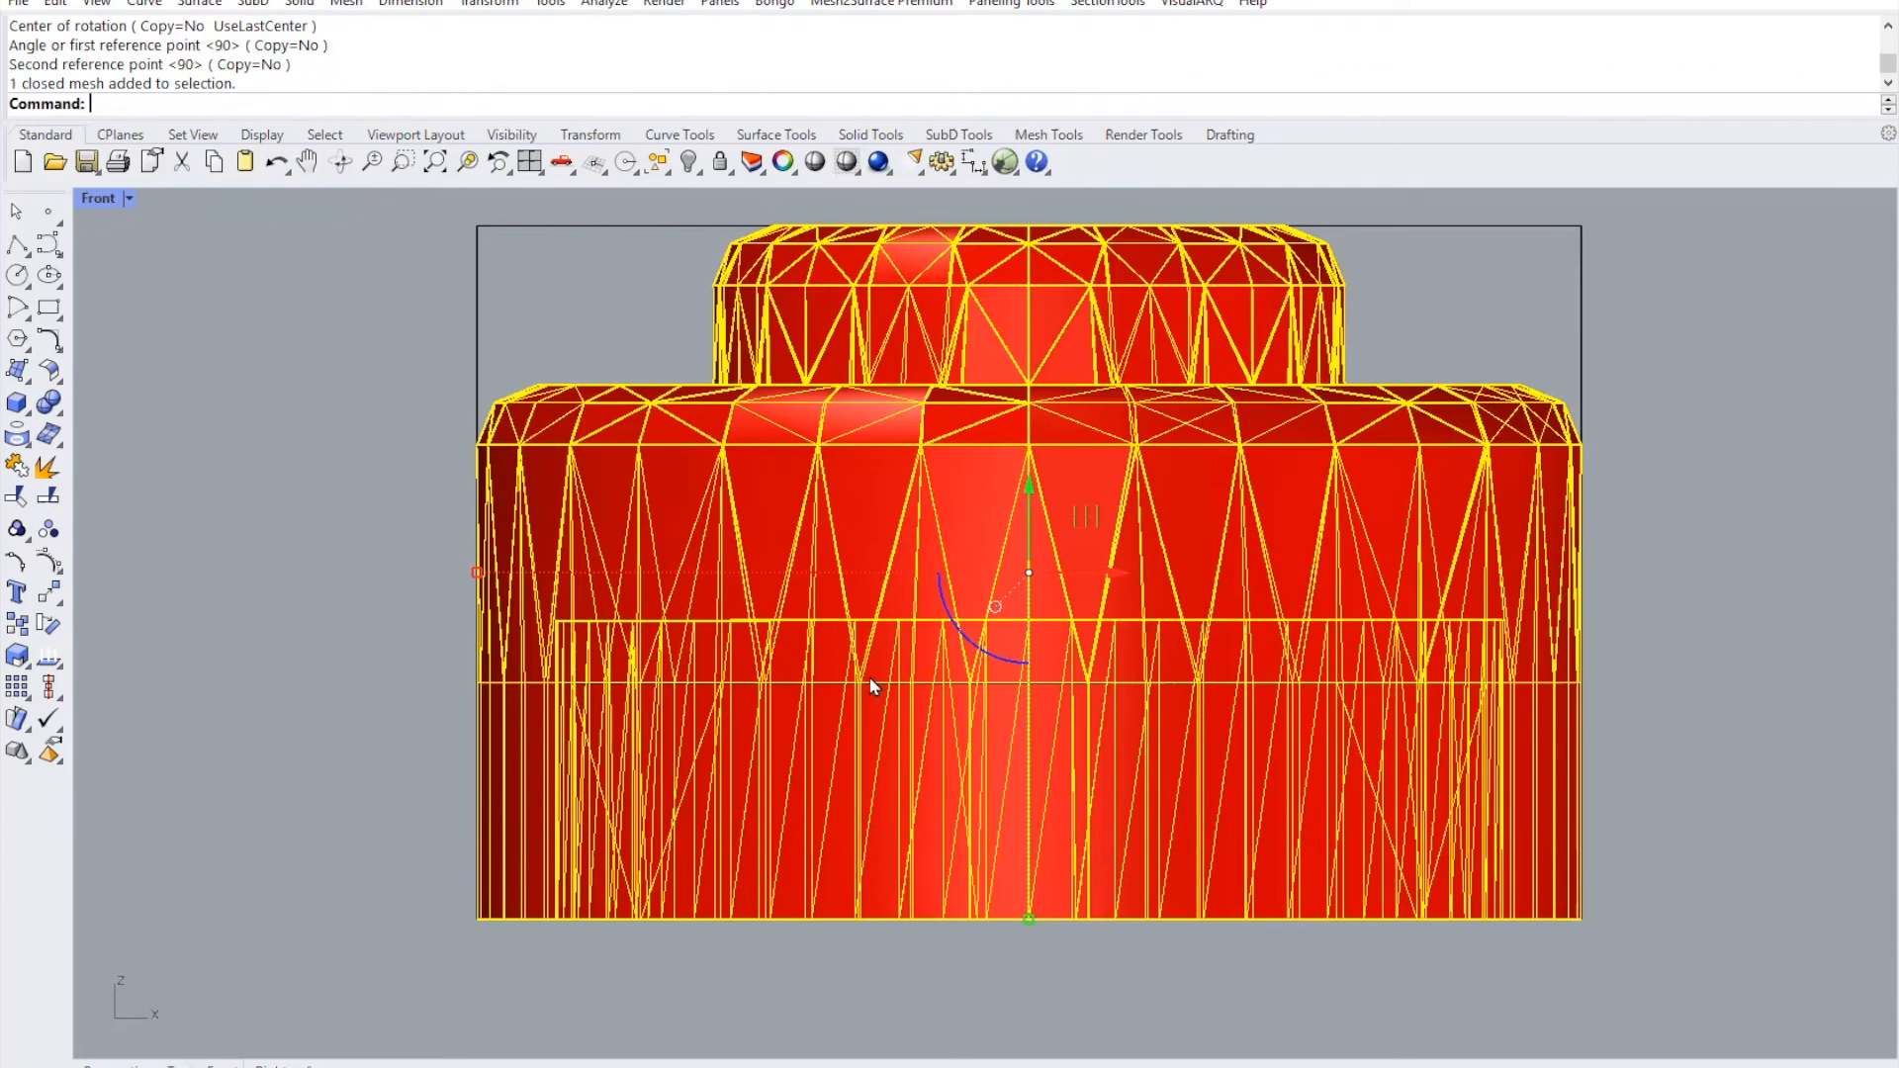
- Move the cap mesh and its bounding box beside the base of the upright bottle
{"action": "scroll", "coordinate": [1036, 720], "scroll_direction": "down", "scroll_amount": 5}
{"action": "left_click", "coordinate": [435, 162]}
{"action": "left_click_drag", "start_coordinate": [1541, 876], "coordinate": [949, 952]}
{"action": "key", "text": "Escape"}
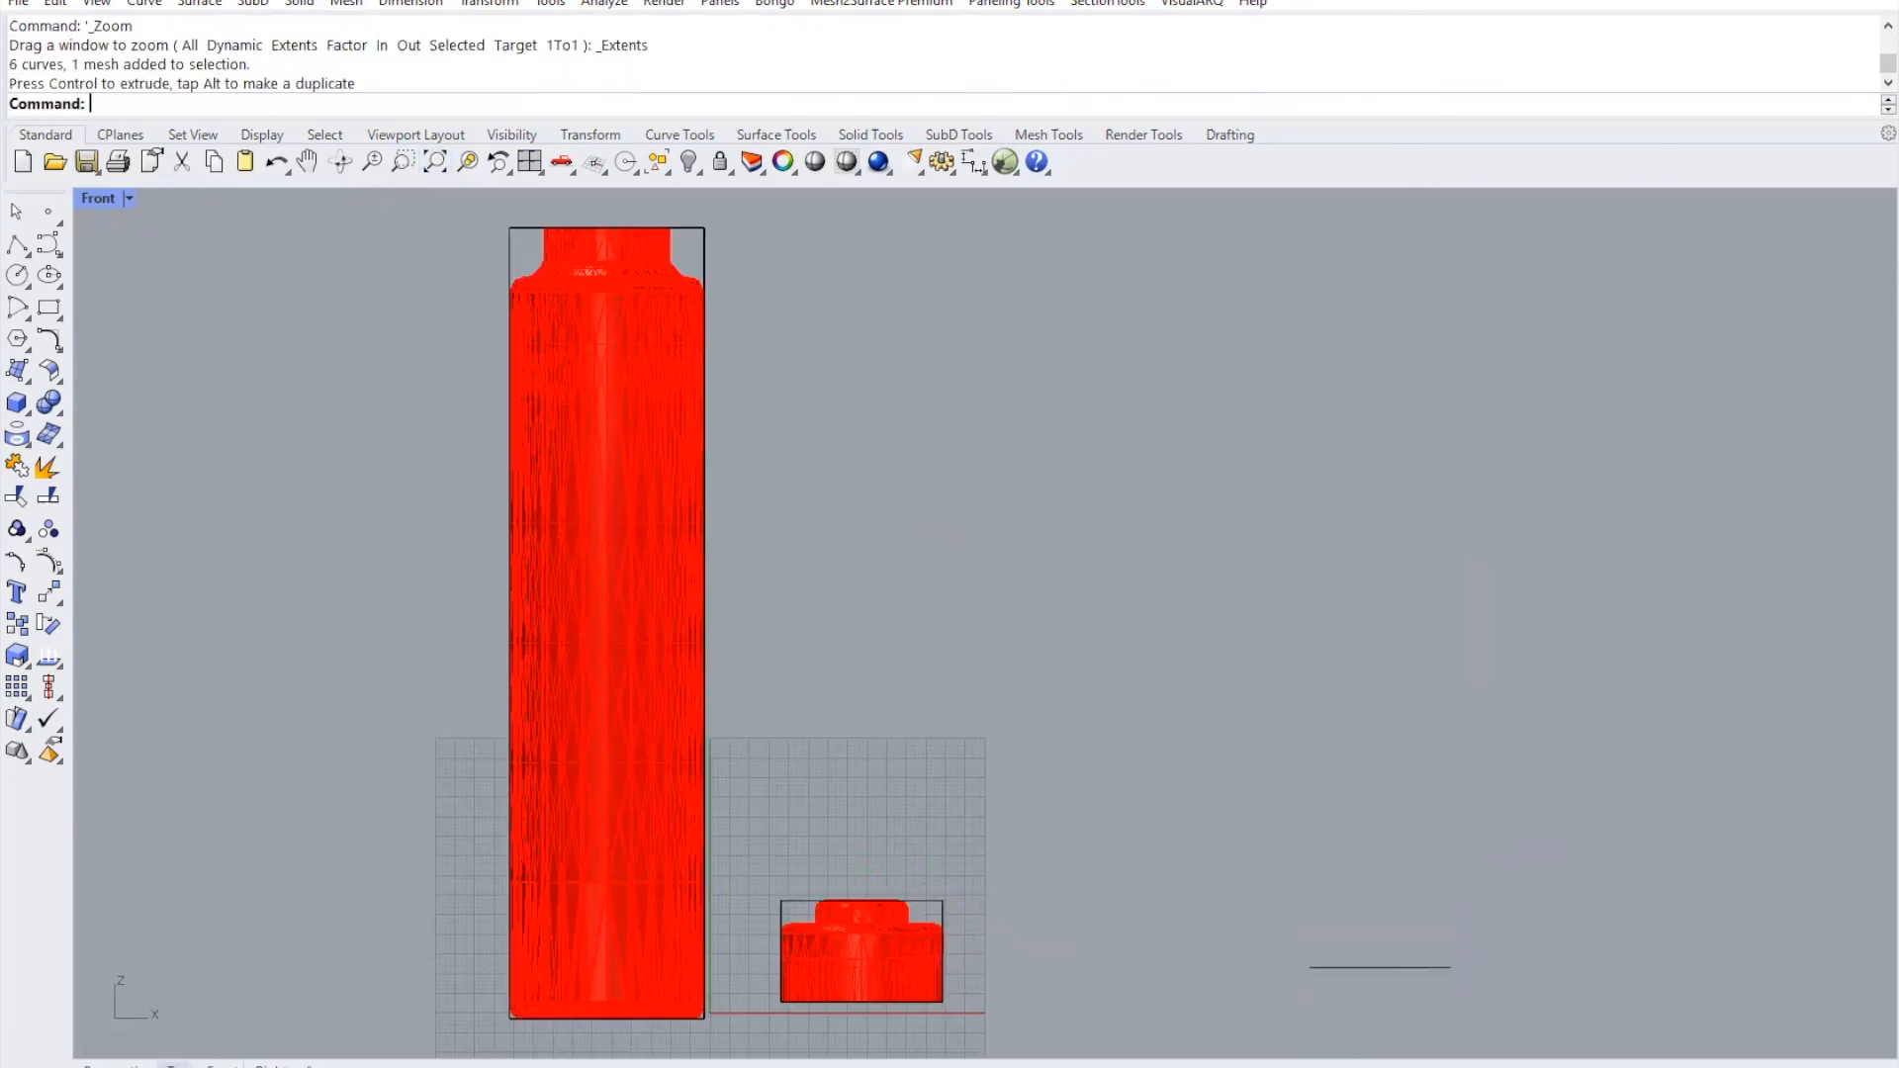
- Move the bottle and the cap together with their bounding boxes away from the checklist text in the Perspective view
{"action": "left_click", "coordinate": [111, 1065]}
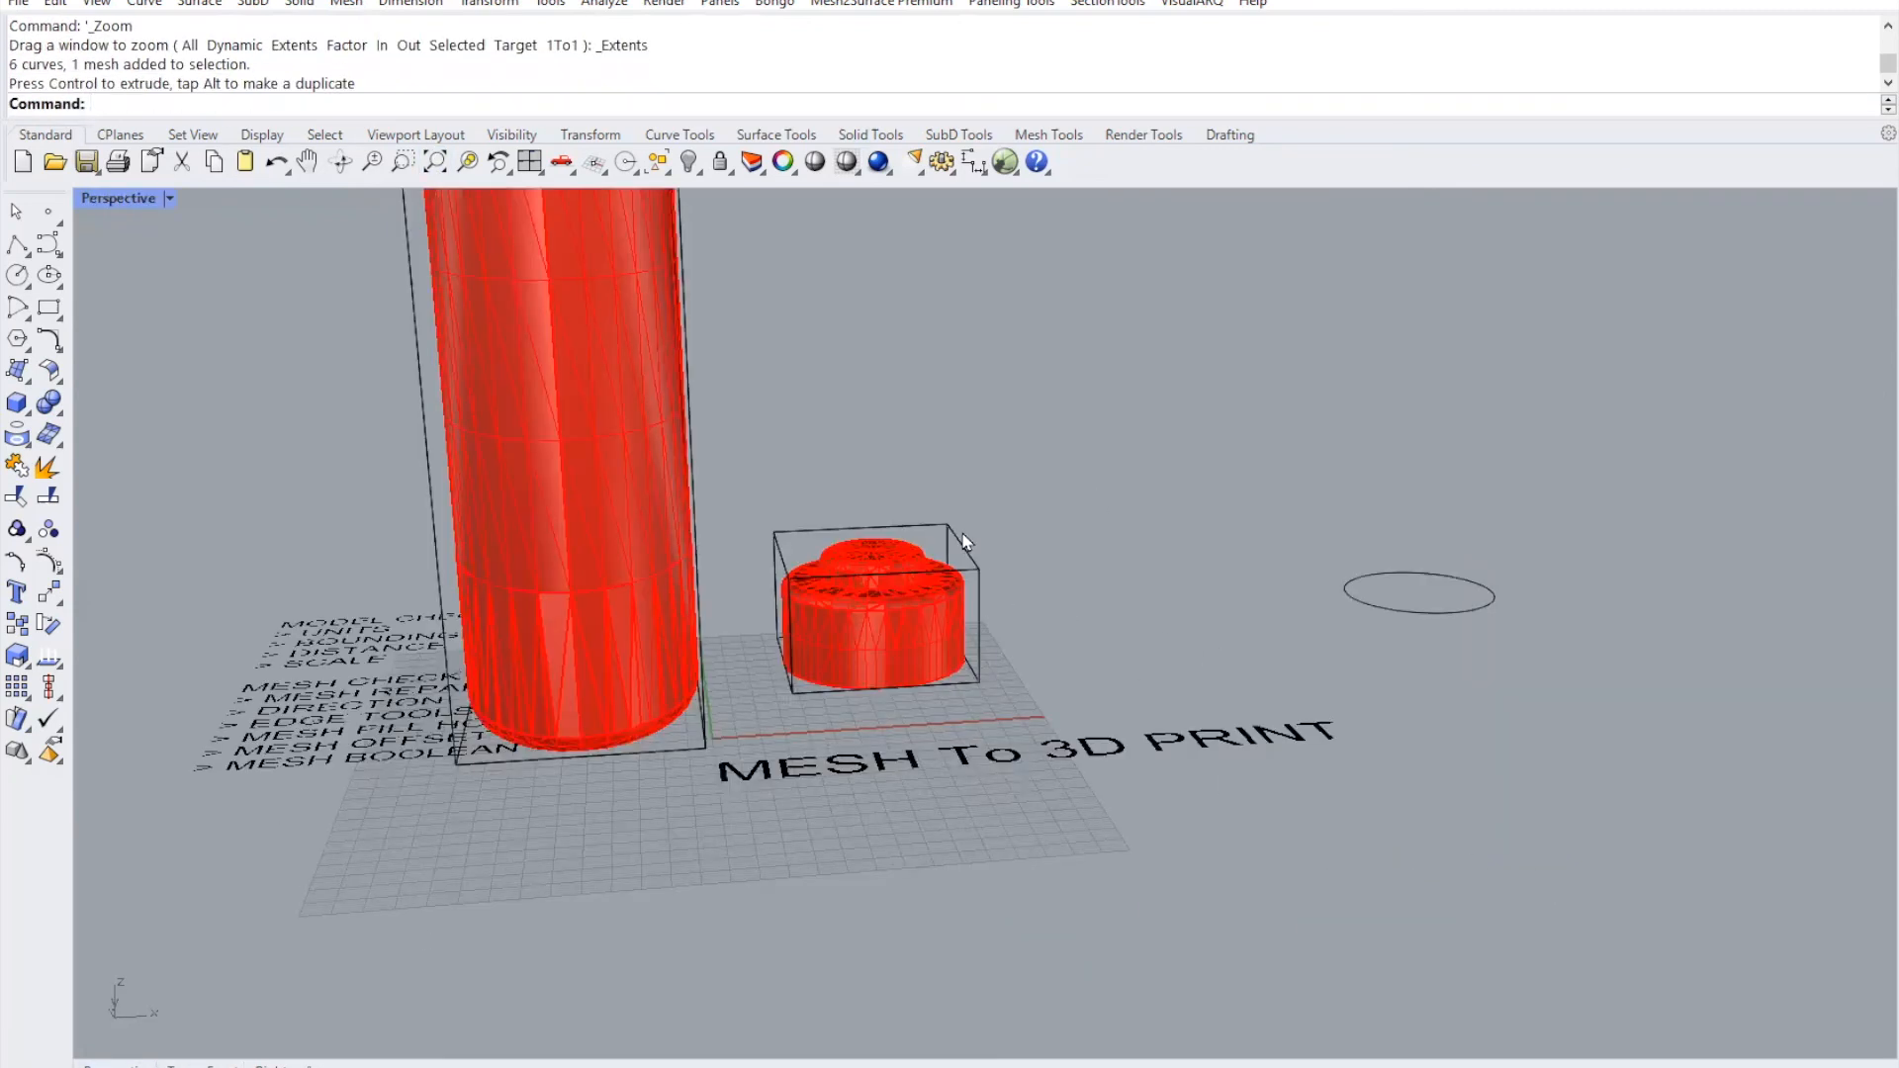
{"action": "left_click", "coordinate": [625, 645]}
{"action": "left_click_drag", "start_coordinate": [784, 226], "coordinate": [1172, 247]}
{"action": "key", "text": "Escape"}
- Export only the closed bottle mesh to the STL folder as a Rhino 7 3D model named MAIN
{"action": "scroll", "coordinate": [1080, 520], "scroll_direction": "down", "scroll_amount": 6}
{"action": "right_click_drag", "start_coordinate": [1099, 419], "coordinate": [928, 543]}
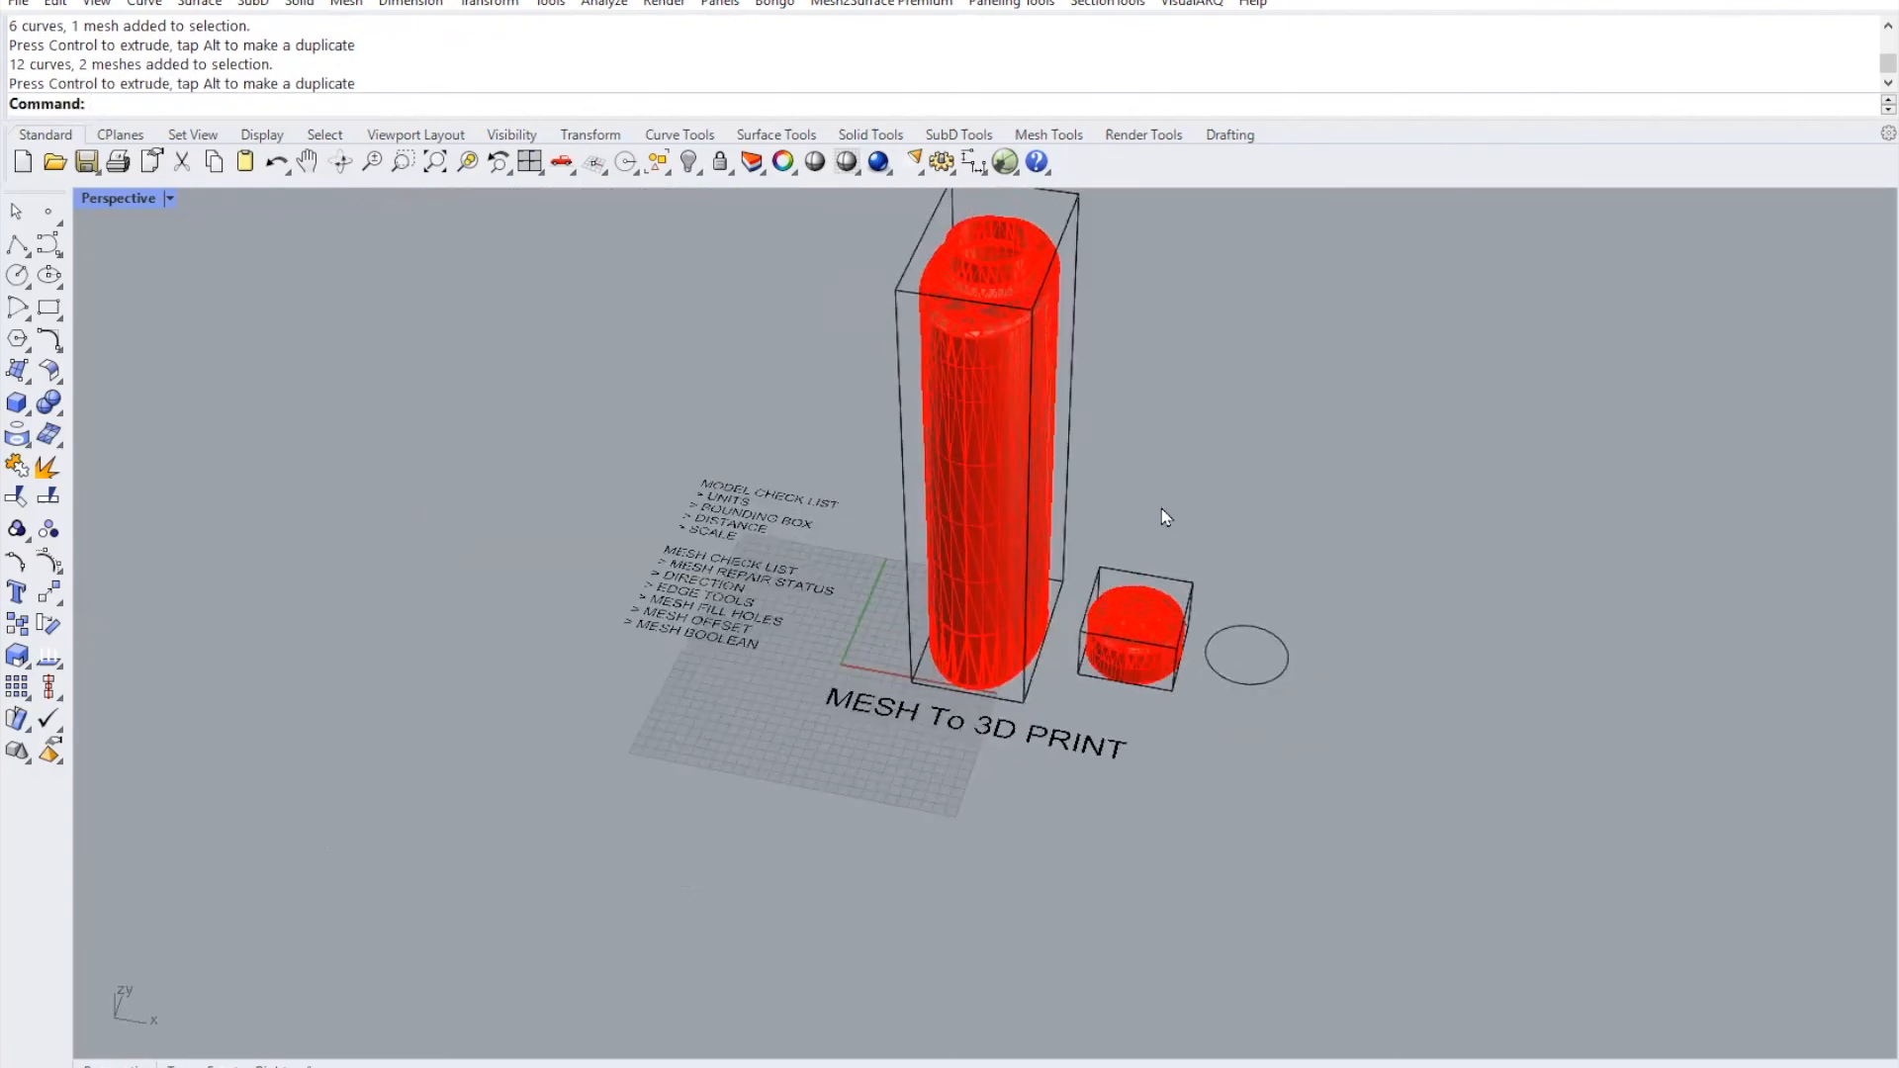
{"action": "type", "text": "z"}
{"action": "key", "text": "Return"}
{"action": "left_click_drag", "start_coordinate": [847, 242], "coordinate": [1311, 692]}
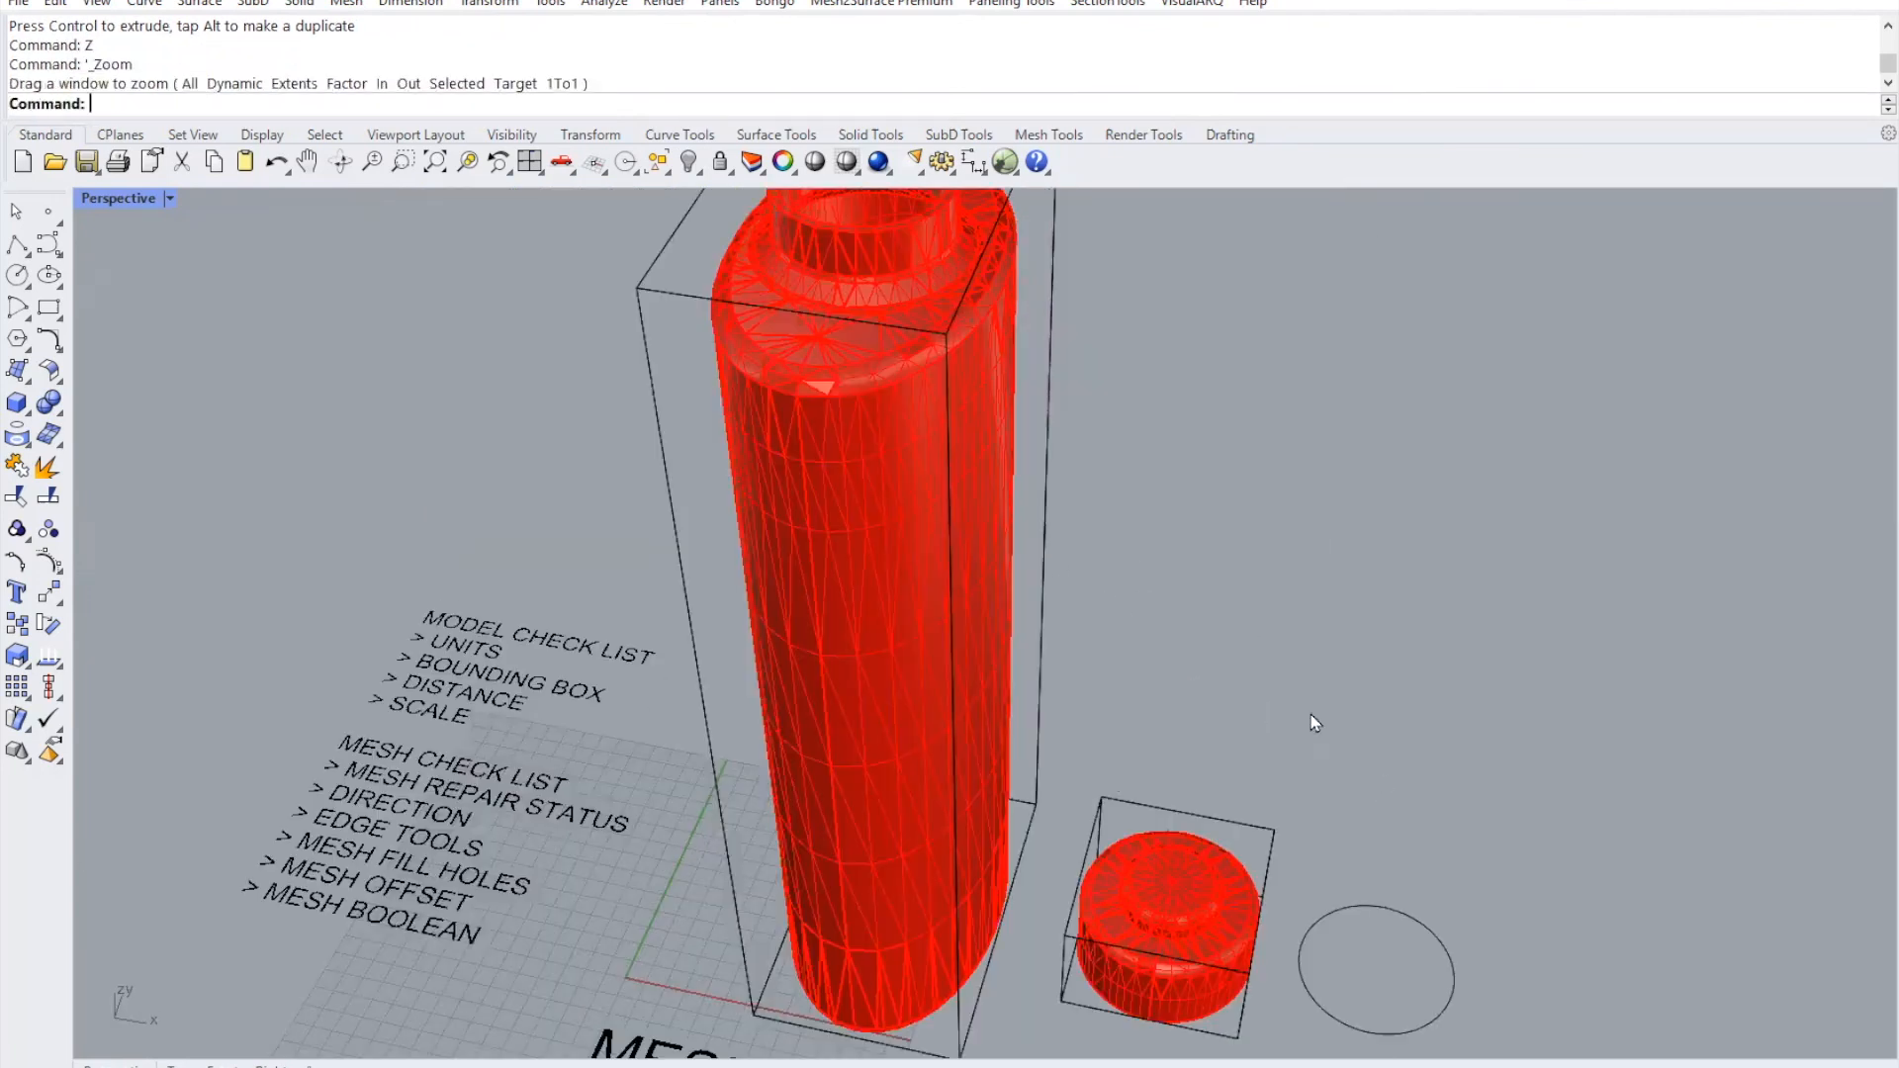
{"action": "left_click", "coordinate": [967, 591]}
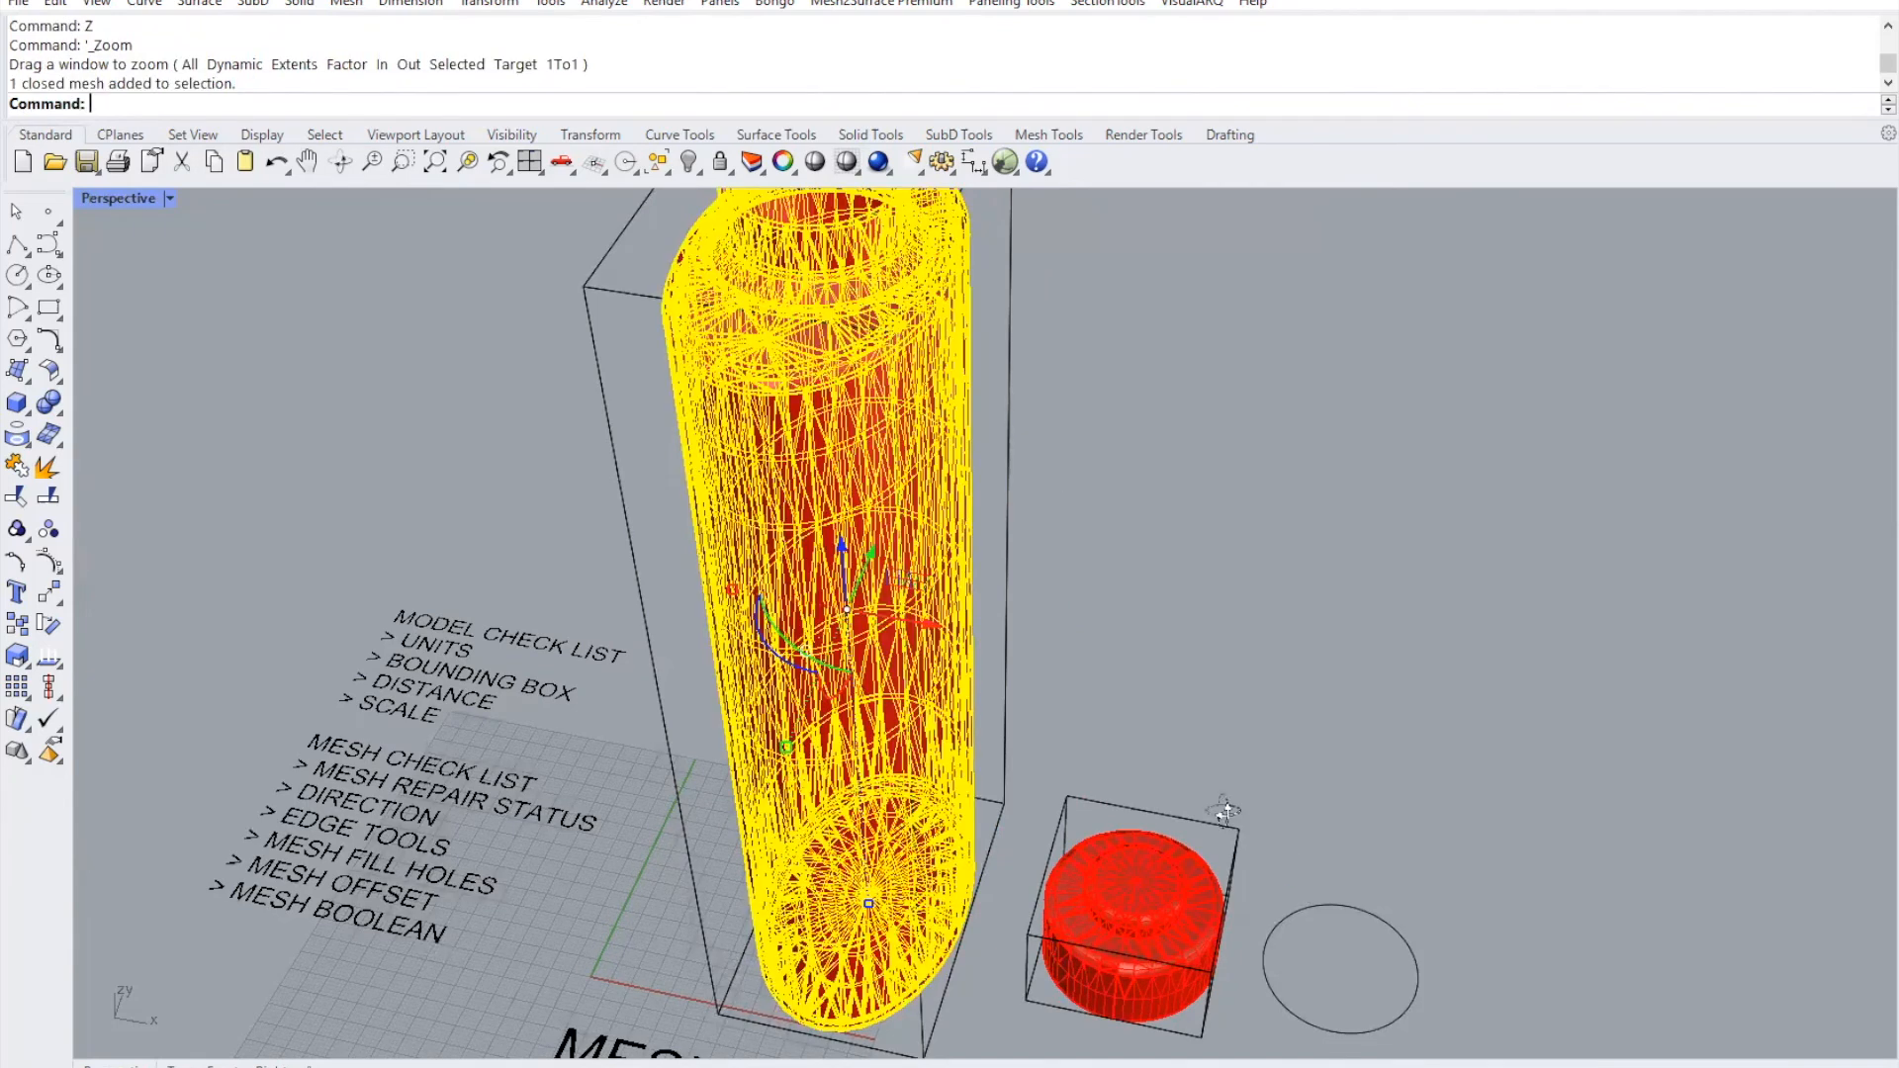
{"action": "right_click_drag", "start_coordinate": [1225, 811], "coordinate": [1073, 819]}
{"action": "key", "text": "alt+f"}
{"action": "left_click", "coordinate": [125, 323]}
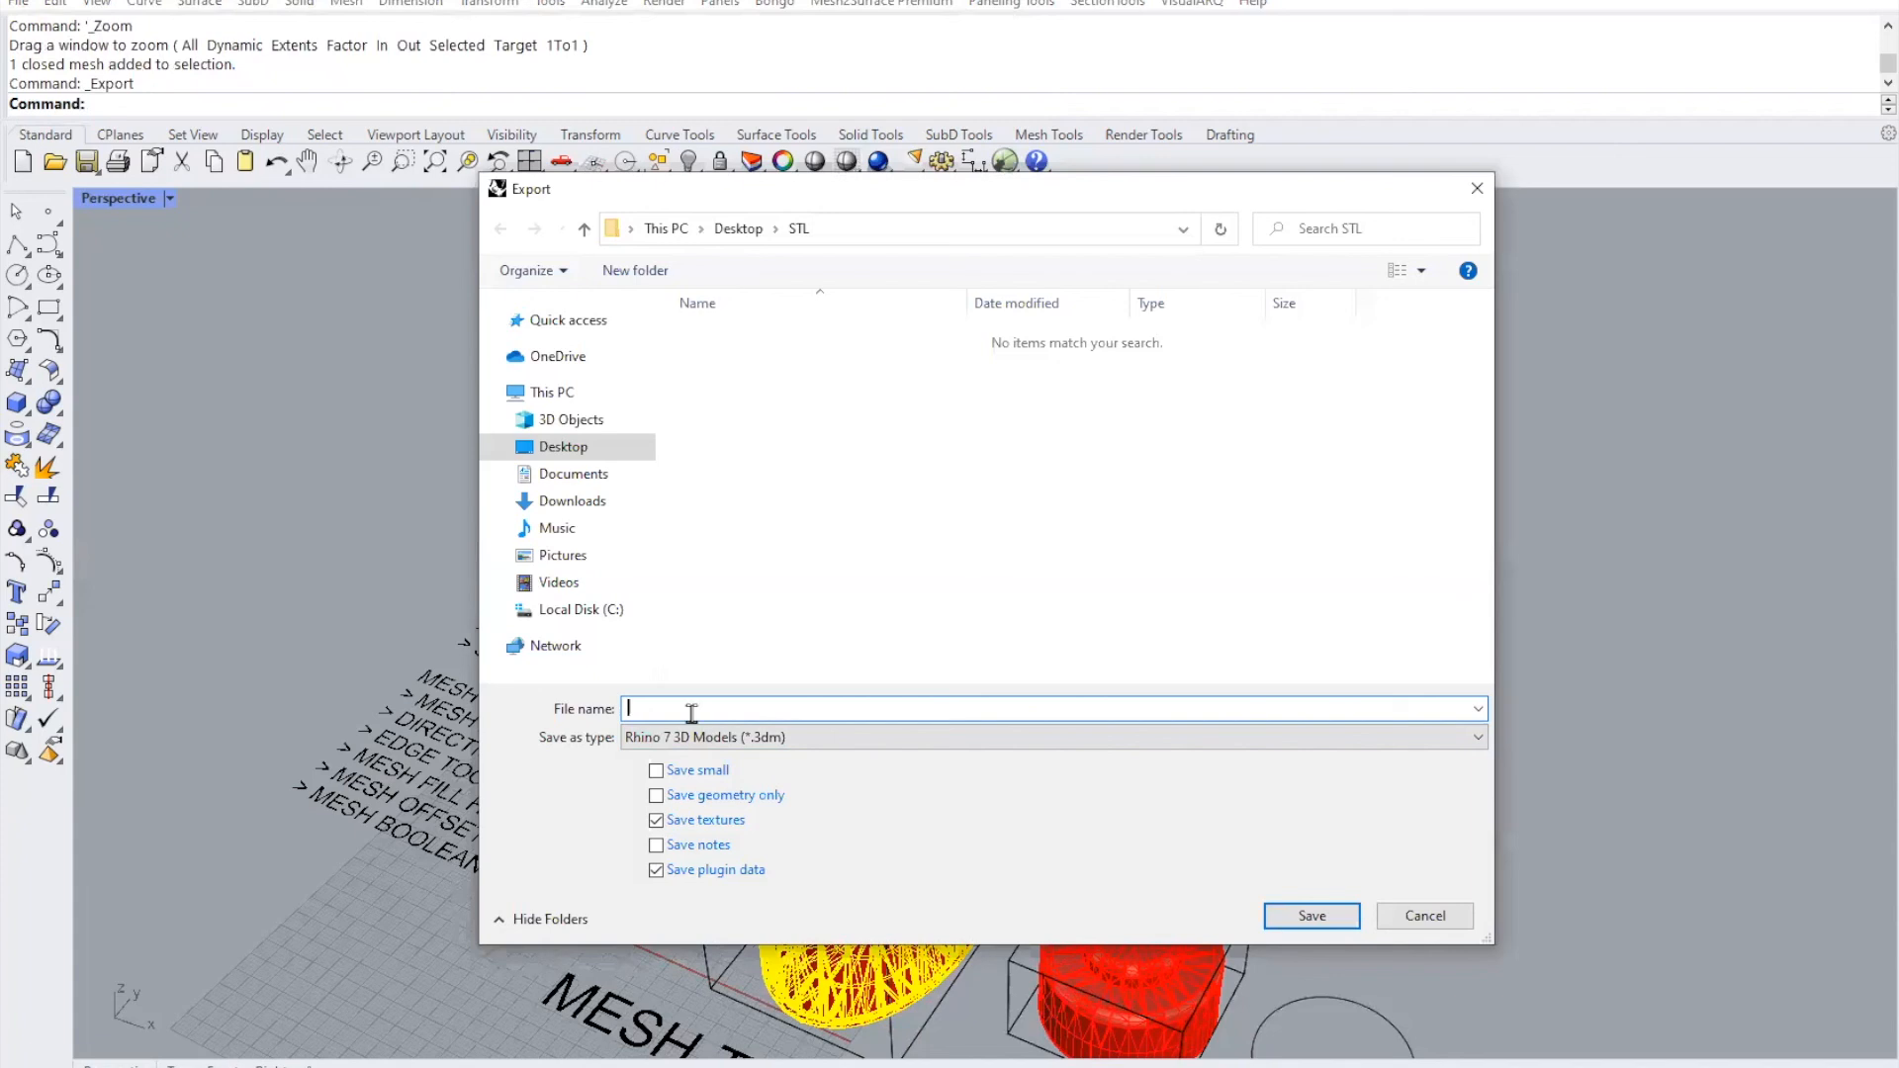
{"action": "type", "text": "mA"}
{"action": "key", "text": "BackSpace"}
{"action": "key", "text": "BackSpace"}
{"action": "key", "text": "Return"}
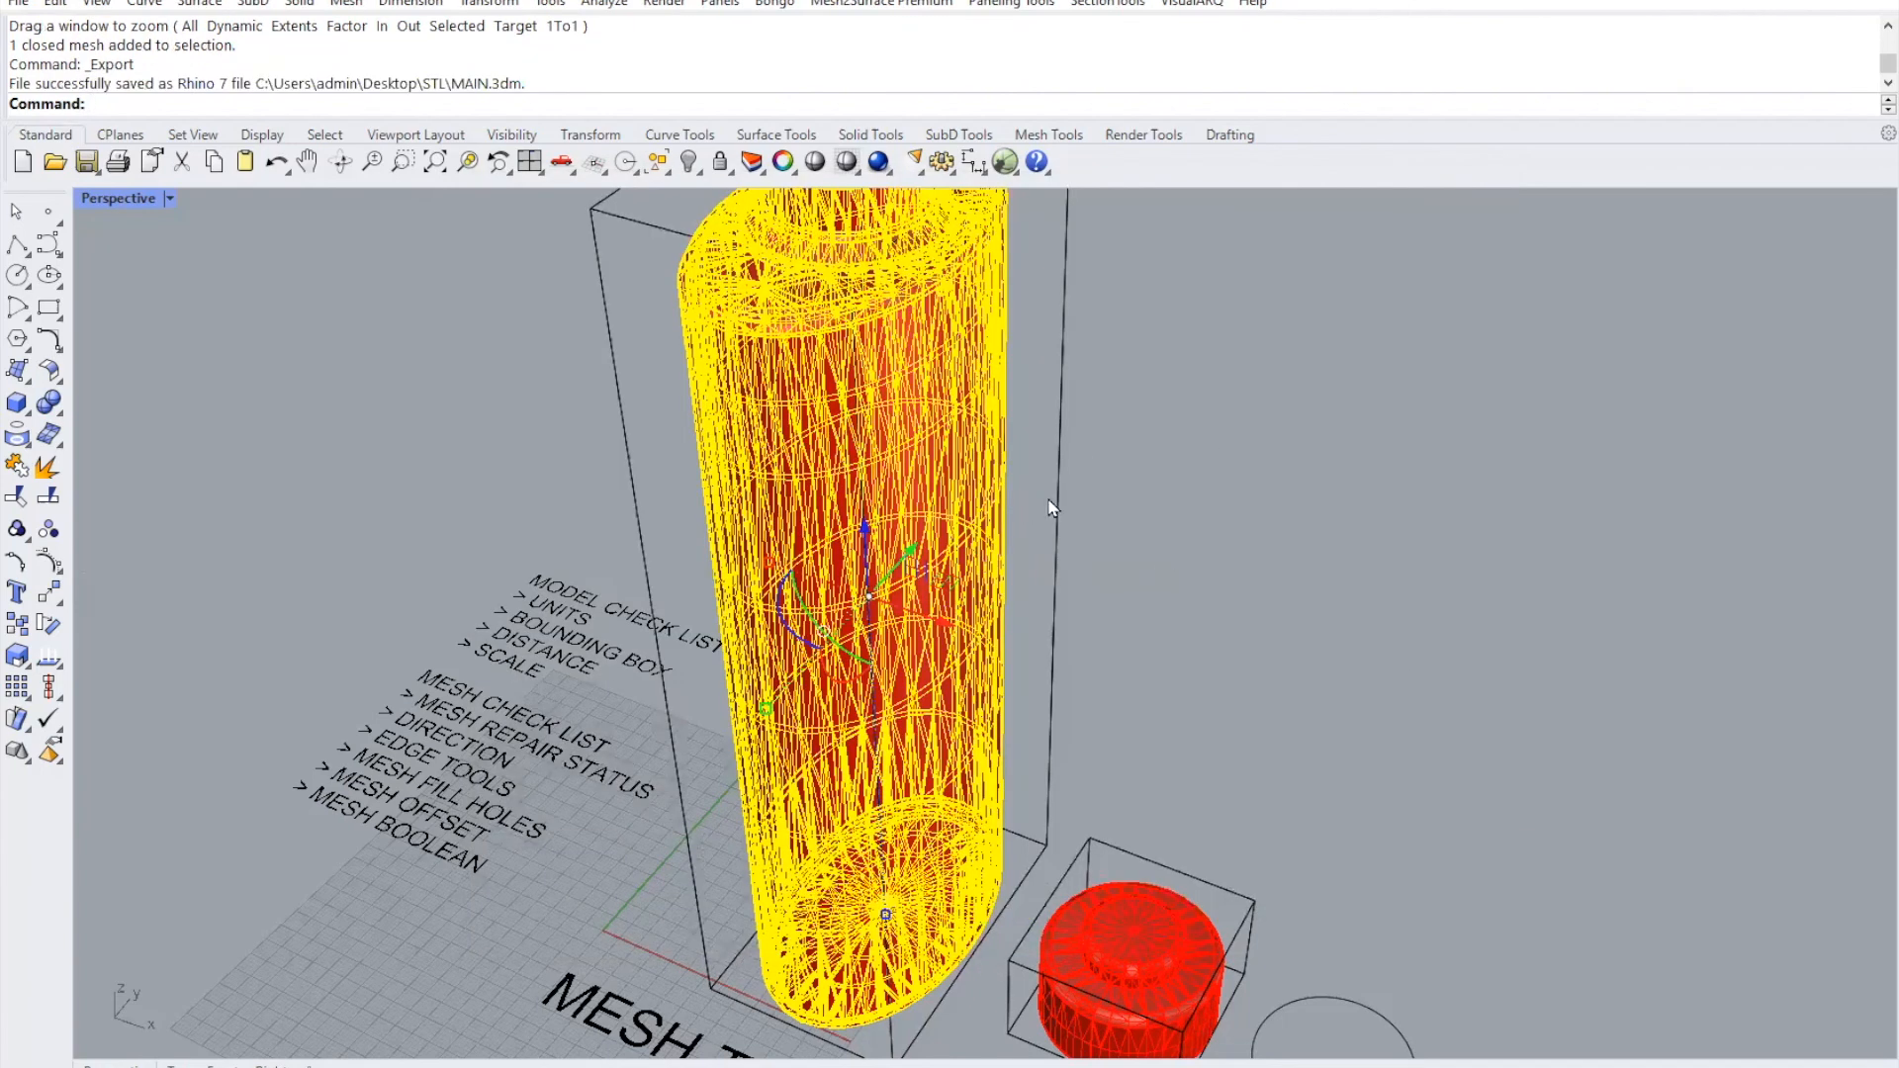
- Export the selected bottle mesh again as MAIN in STL (Stereolithography) format, using the binary file type with open objects exported
{"action": "key", "text": "Return"}
{"action": "left_click", "coordinate": [880, 739]}
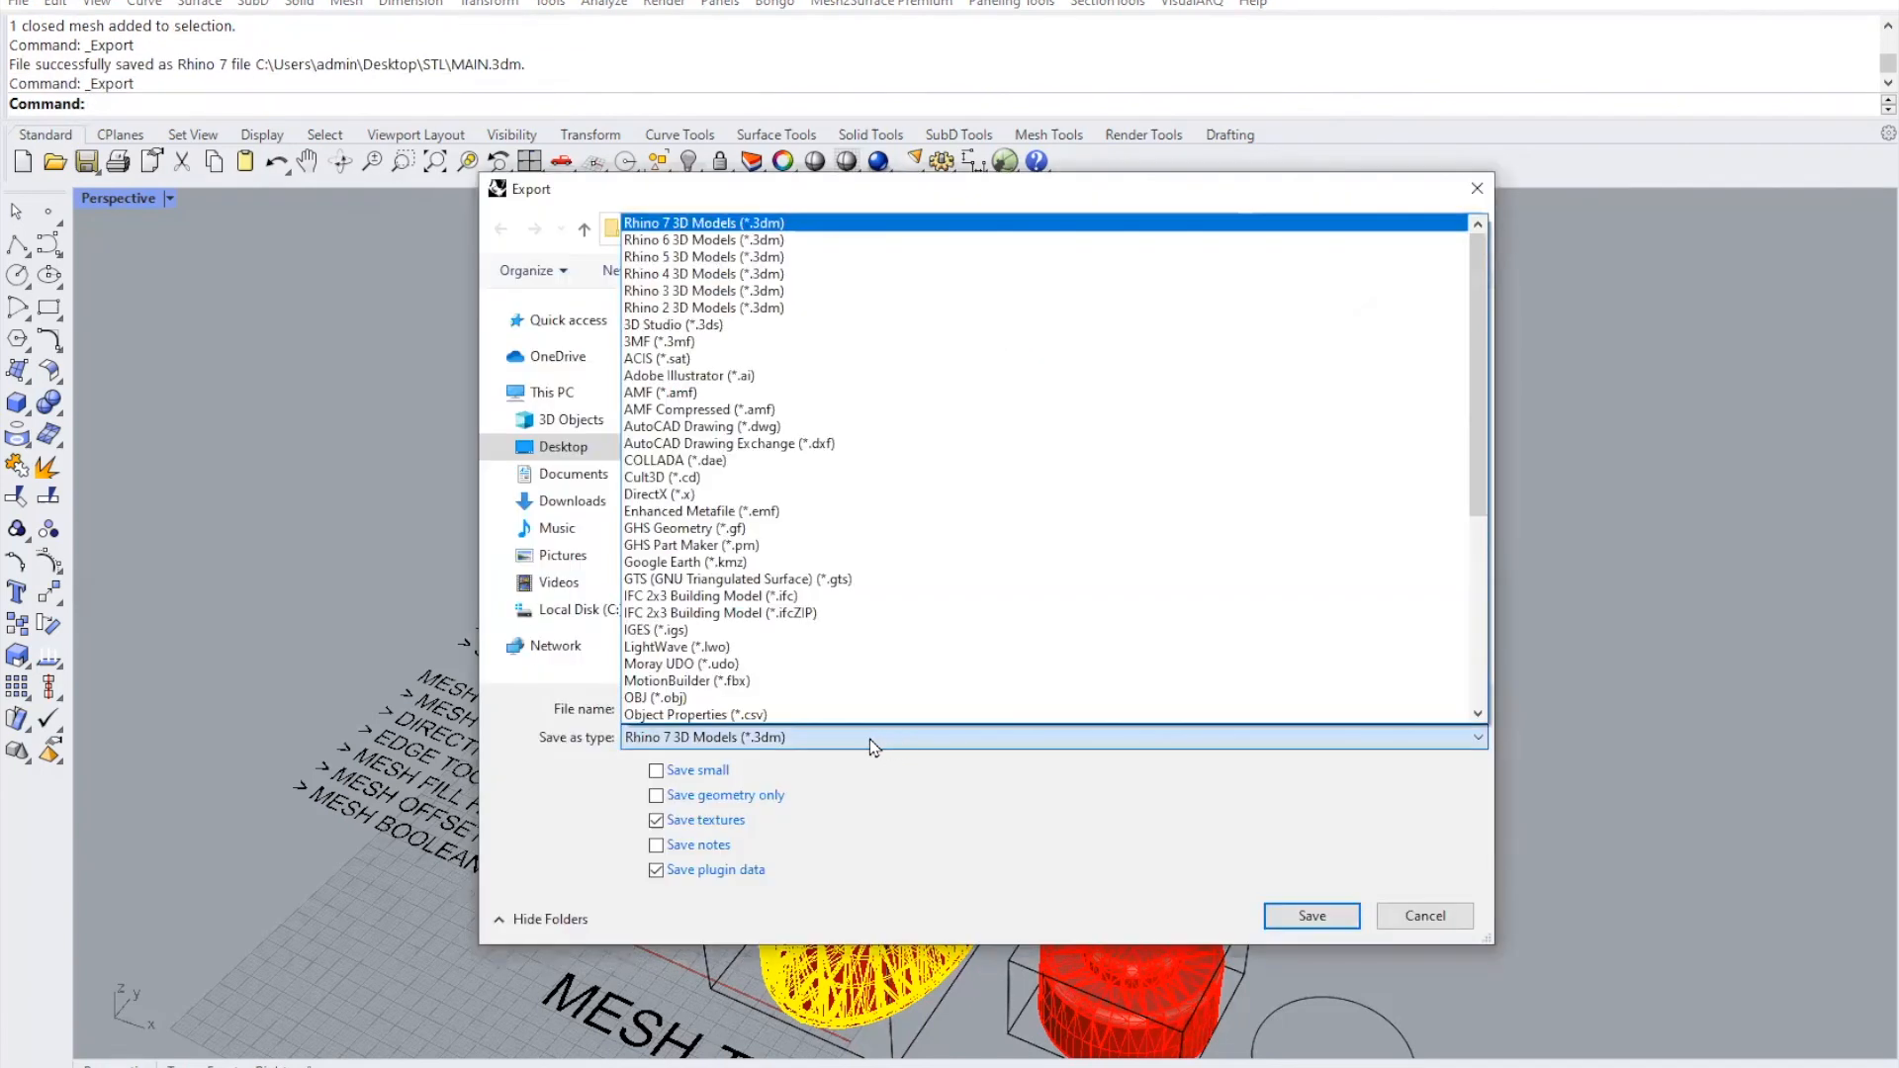
{"action": "left_click", "coordinate": [718, 223]}
{"action": "left_click", "coordinate": [728, 344]}
{"action": "left_click", "coordinate": [934, 739]}
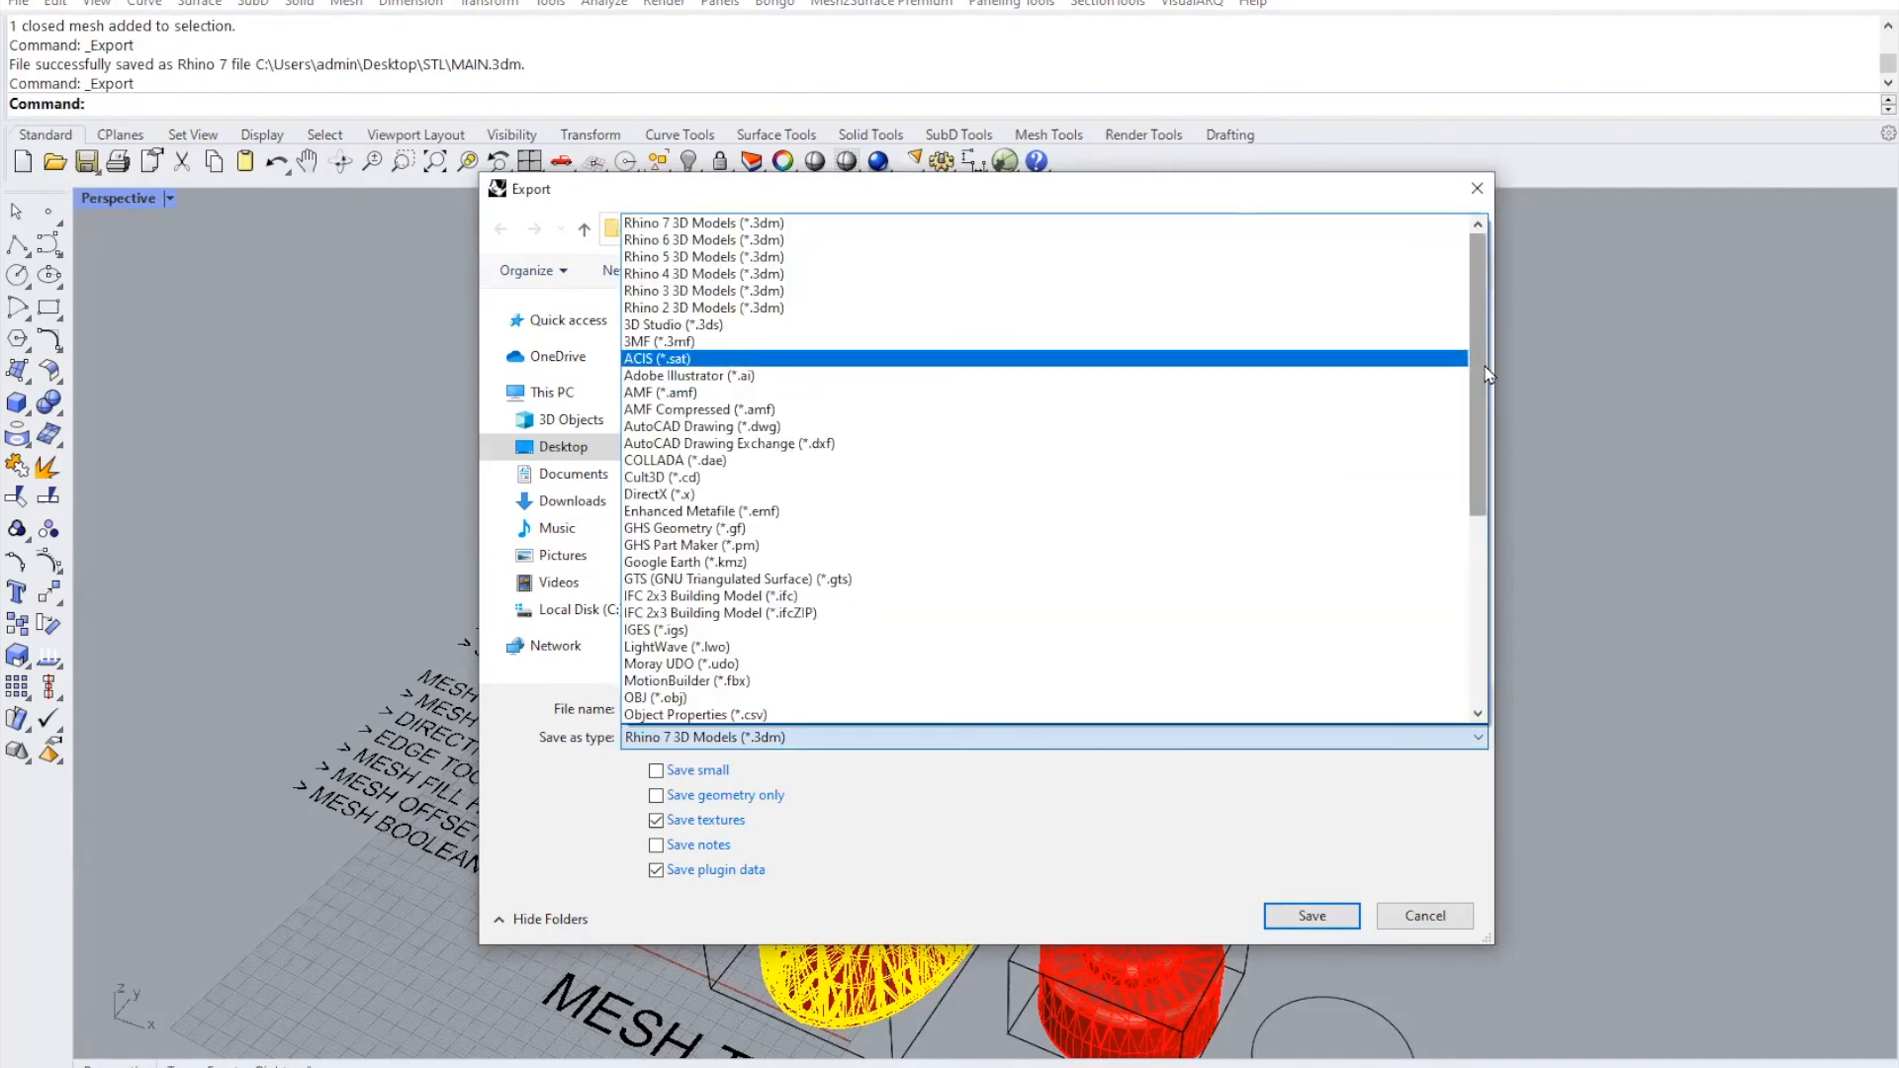
{"action": "scroll", "coordinate": [826, 563], "scroll_direction": "down", "scroll_amount": 7}
{"action": "left_click", "coordinate": [820, 580]}
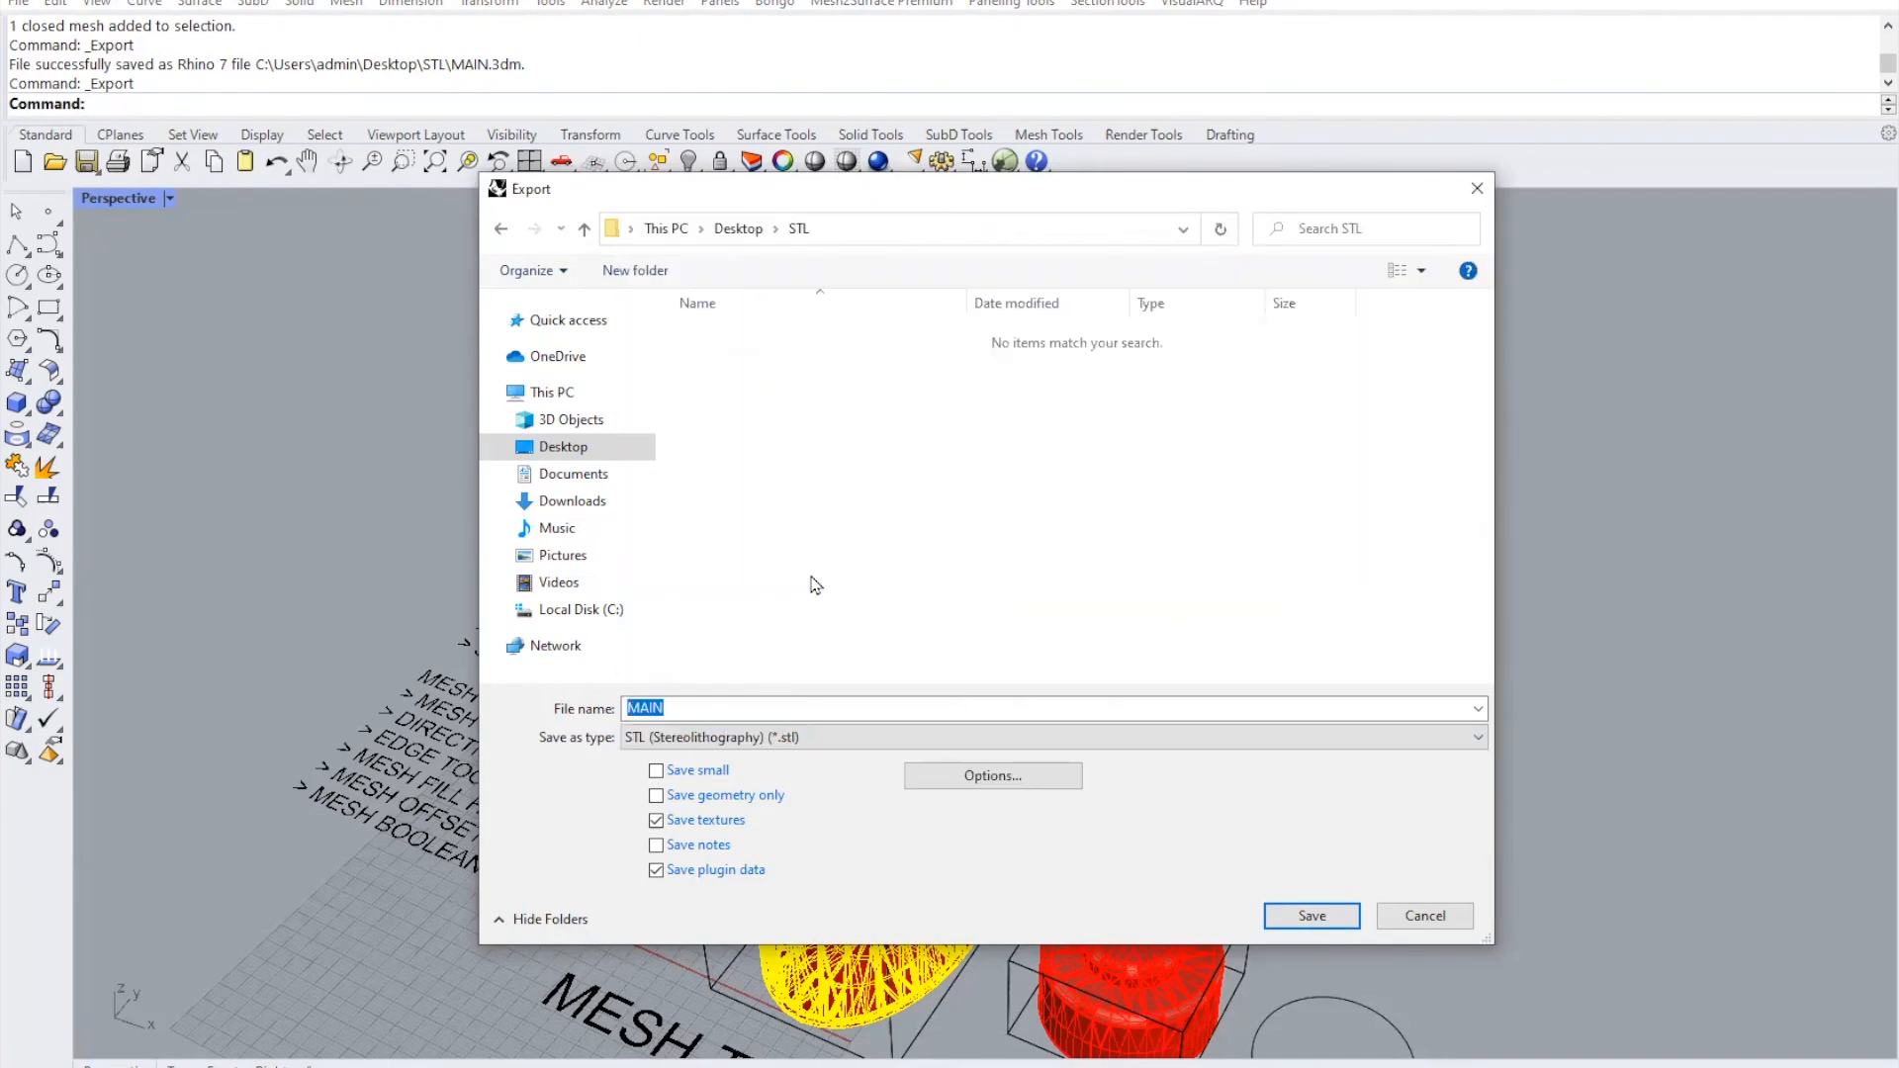
{"action": "left_click", "coordinate": [1324, 917]}
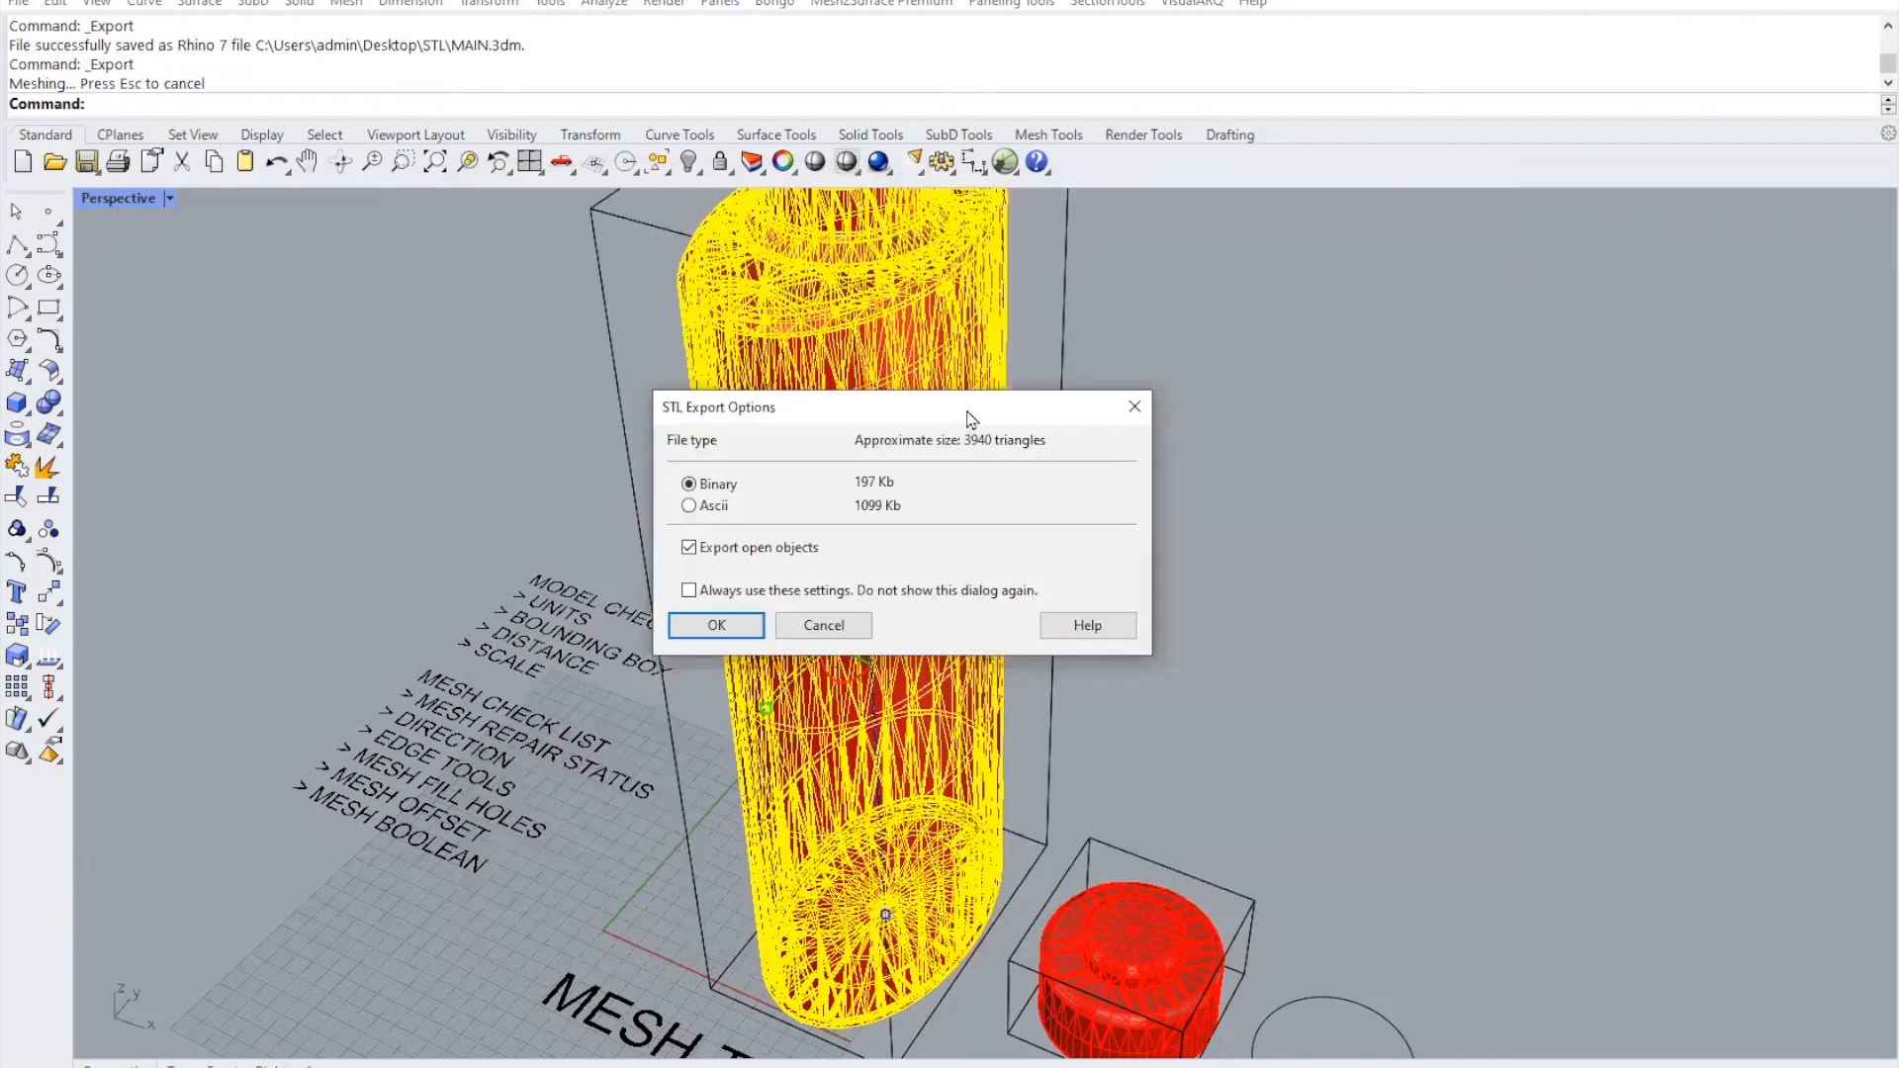
{"action": "left_click", "coordinate": [916, 593]}
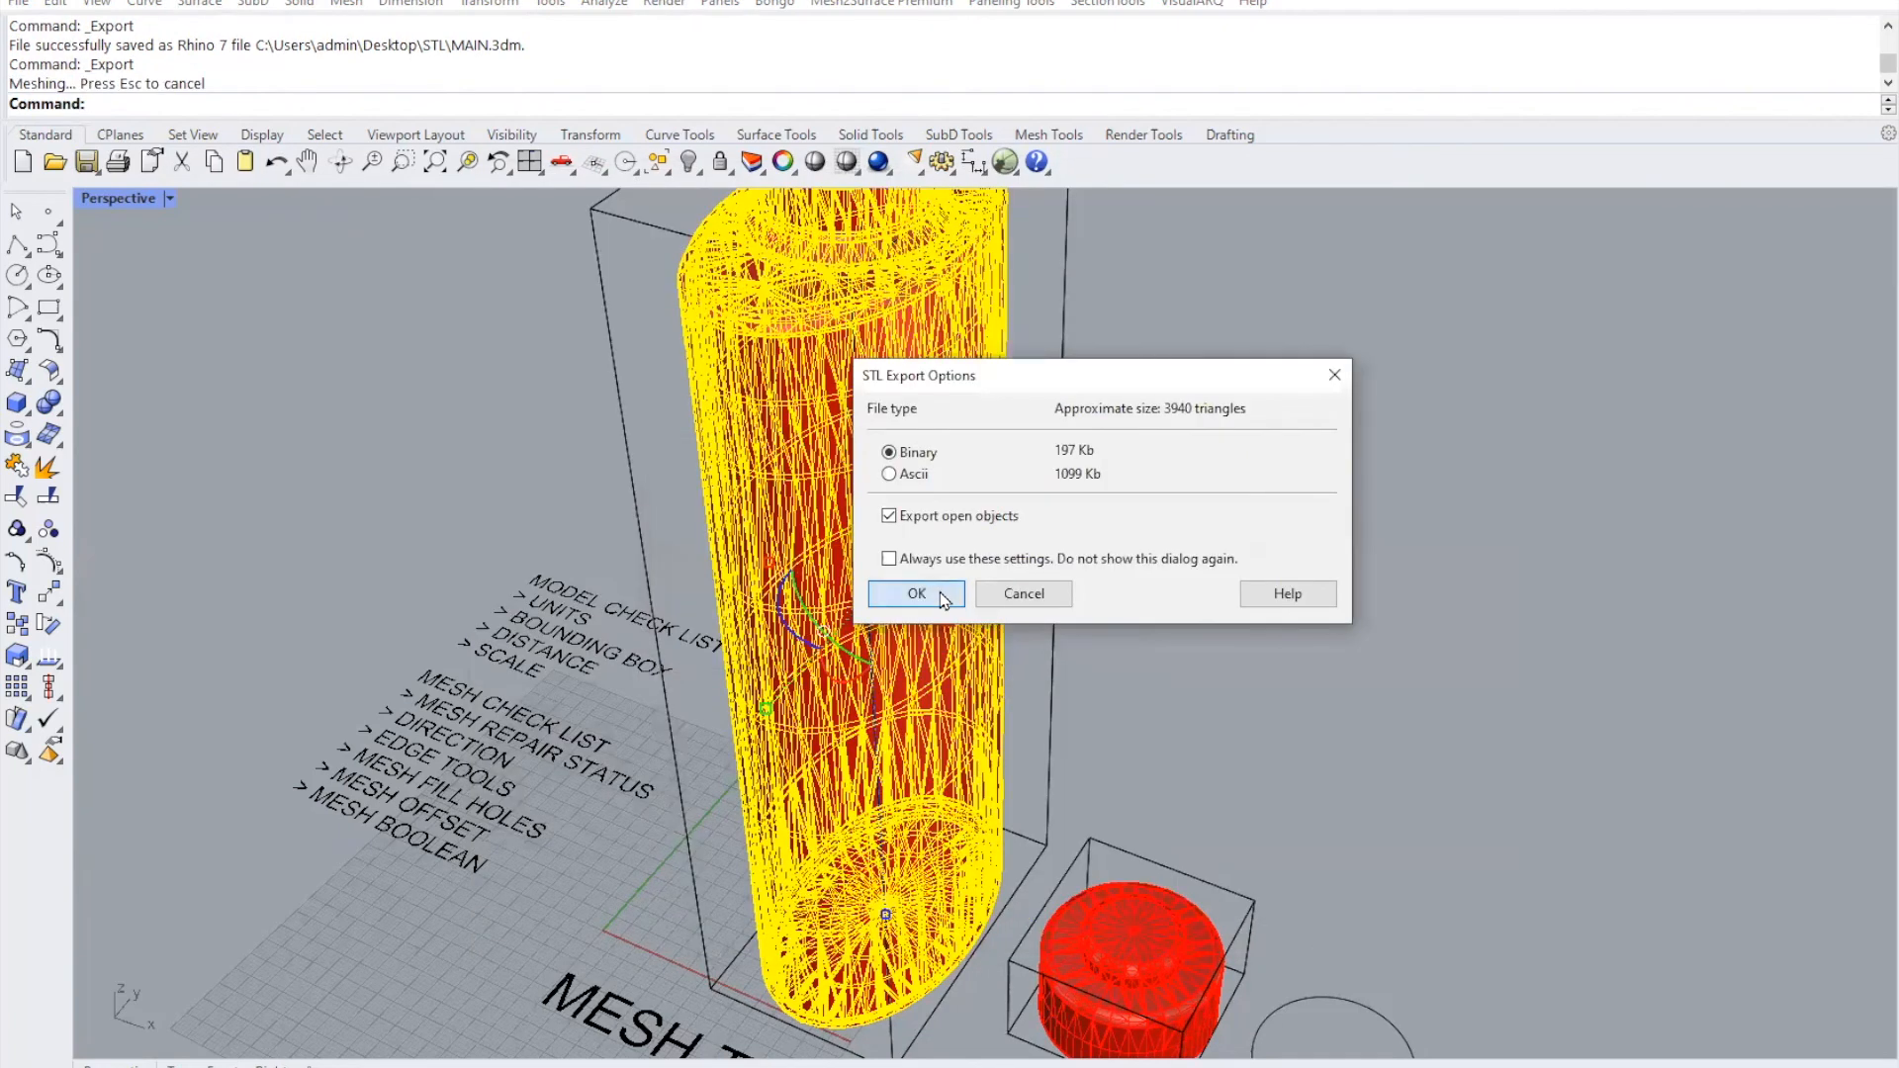
- Export only the cap mesh to the STL folder as cap in STL (Stereolithography) format, using the binary file type with open objects exported
{"action": "scroll", "coordinate": [934, 491], "scroll_direction": "down", "scroll_amount": 3}
{"action": "right_click_drag", "start_coordinate": [934, 490], "coordinate": [971, 514], "text": "shift"}
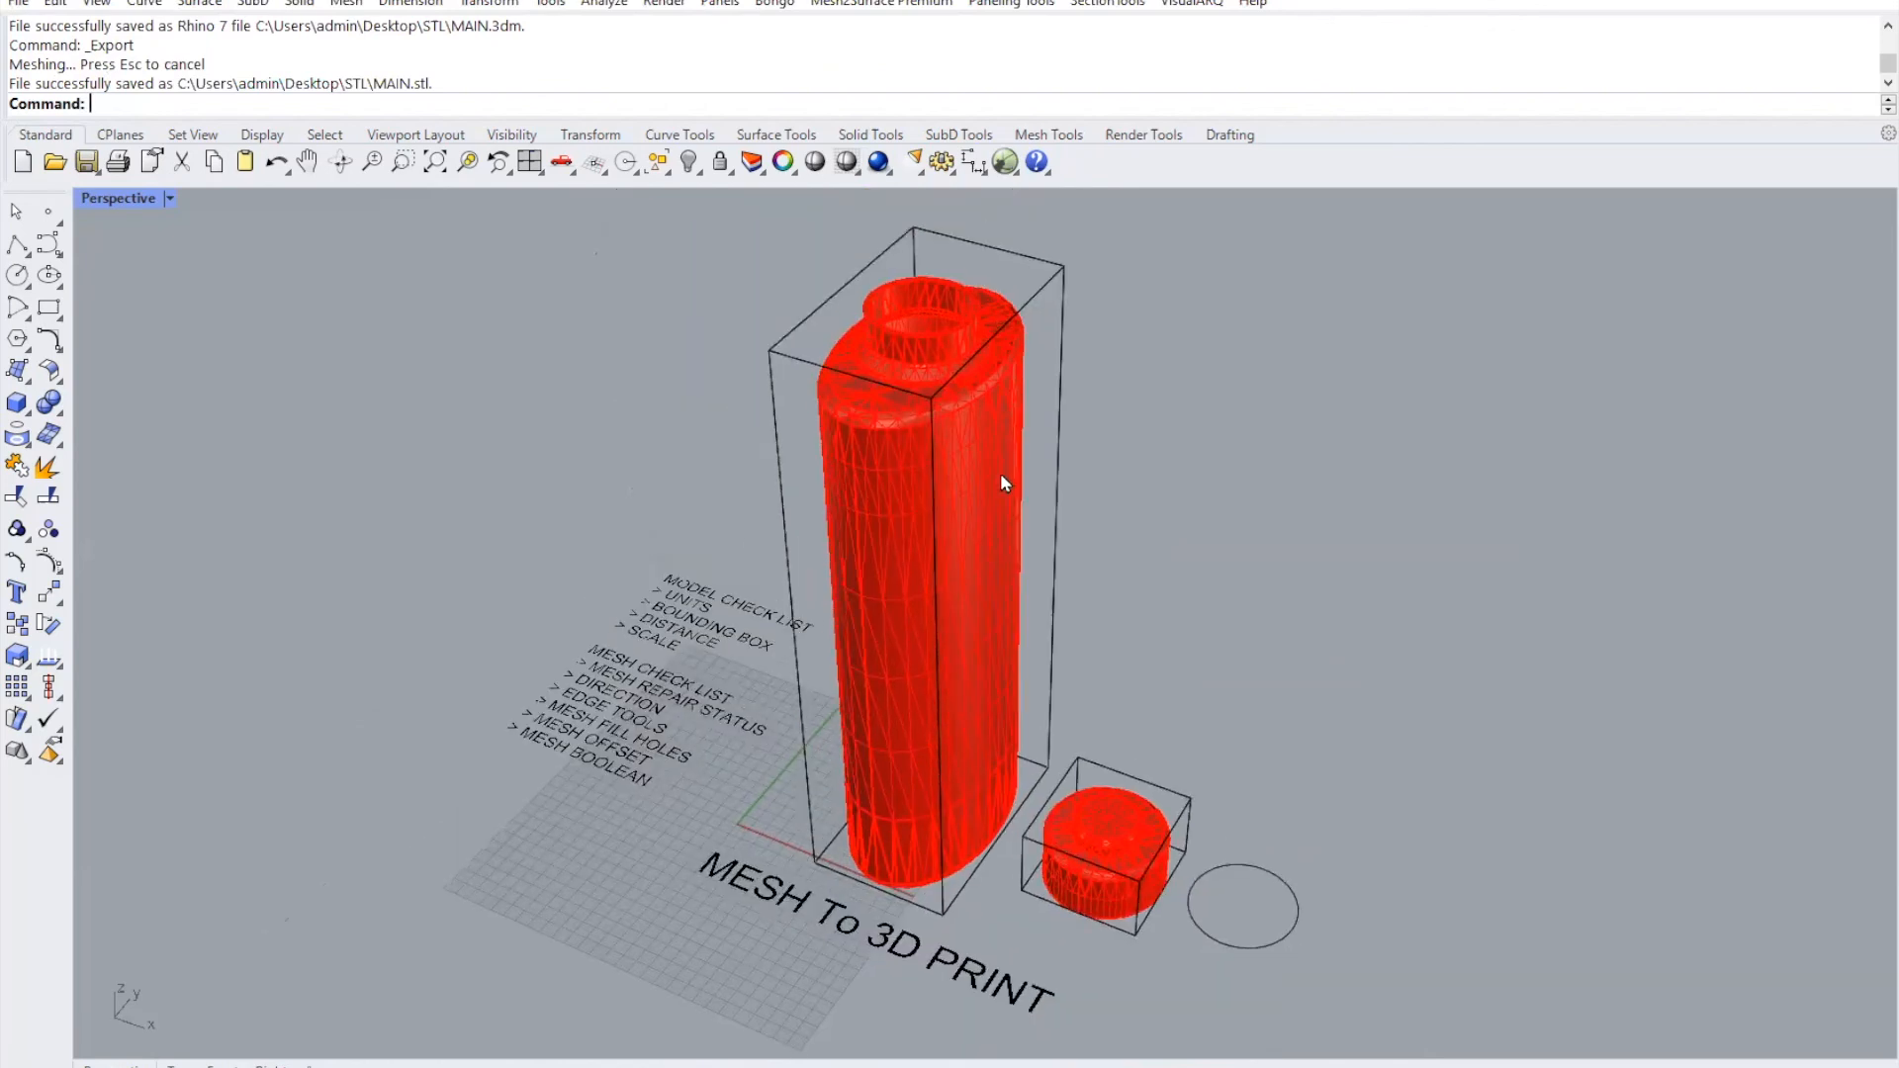
{"action": "right_click", "coordinate": [1153, 898]}
{"action": "scroll", "coordinate": [1154, 896], "scroll_direction": "up", "scroll_amount": 7}
{"action": "left_click", "coordinate": [1091, 858]}
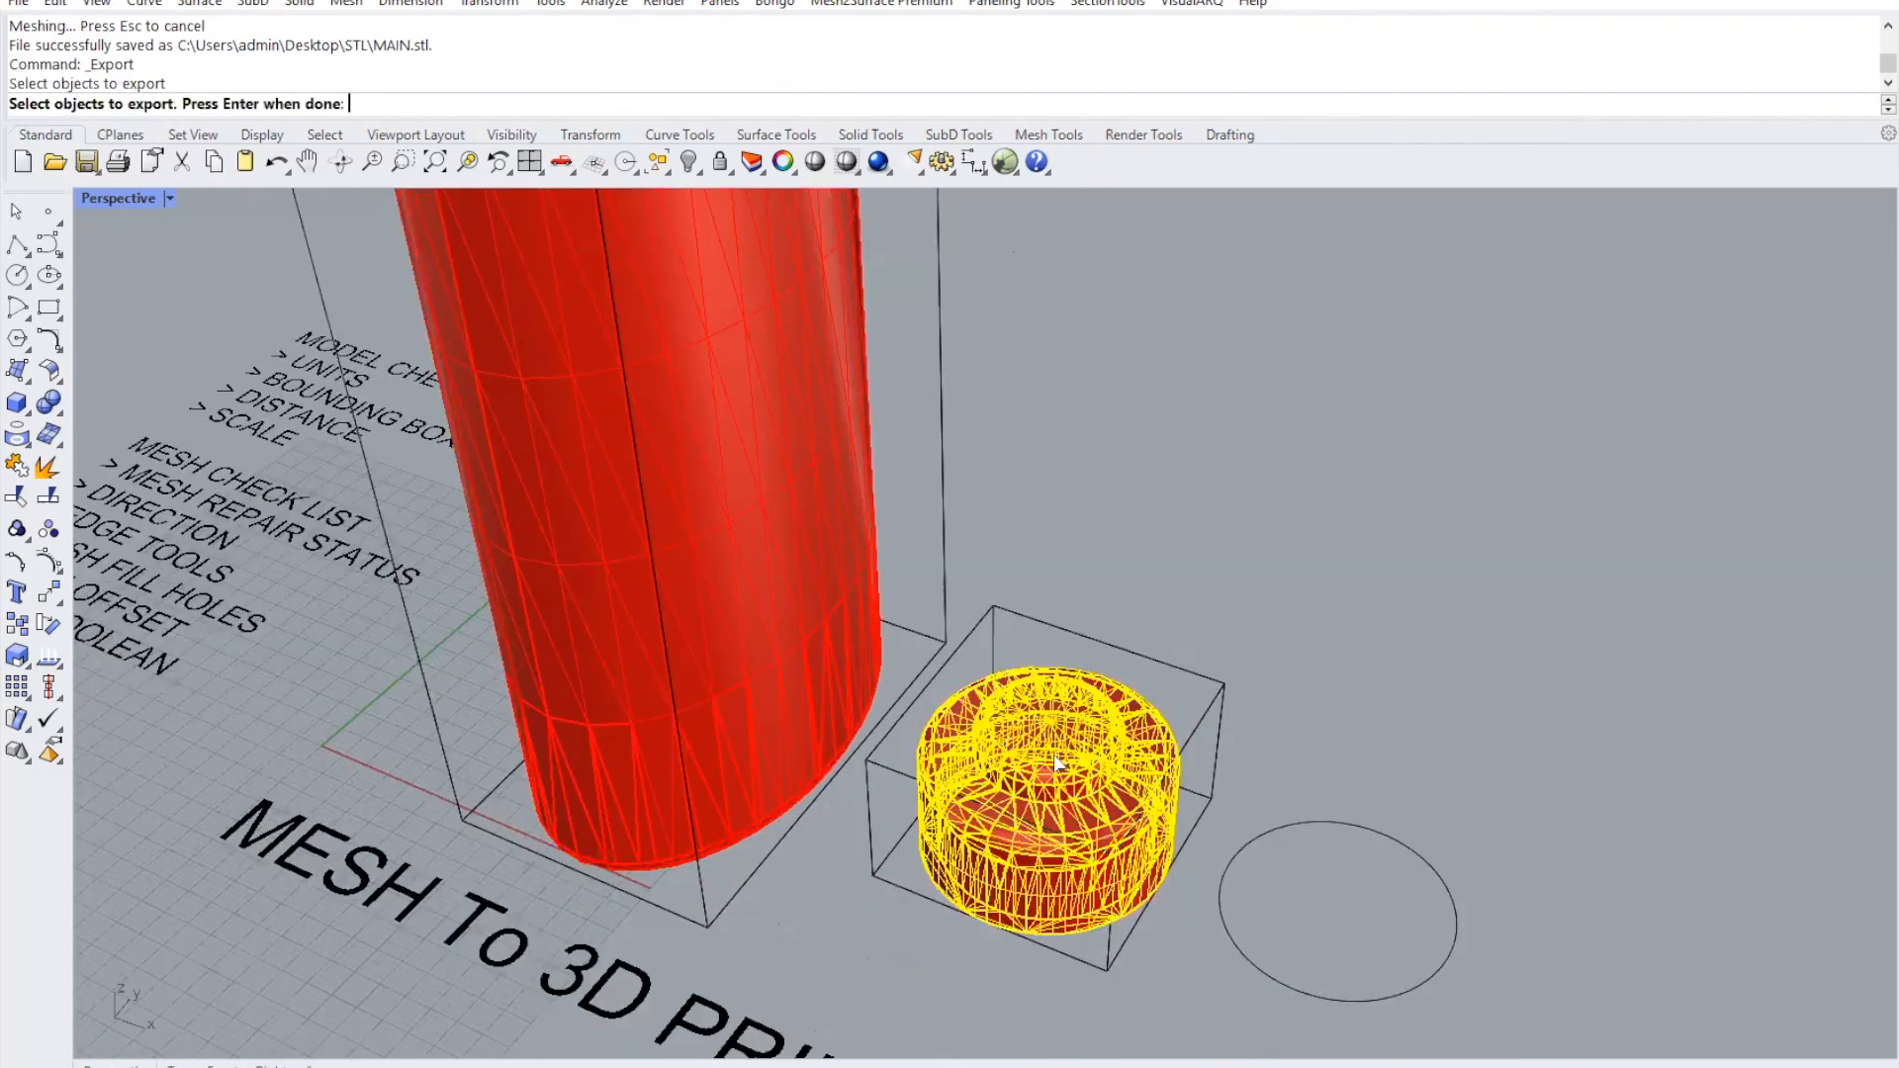
{"action": "right_click", "coordinate": [1058, 764]}
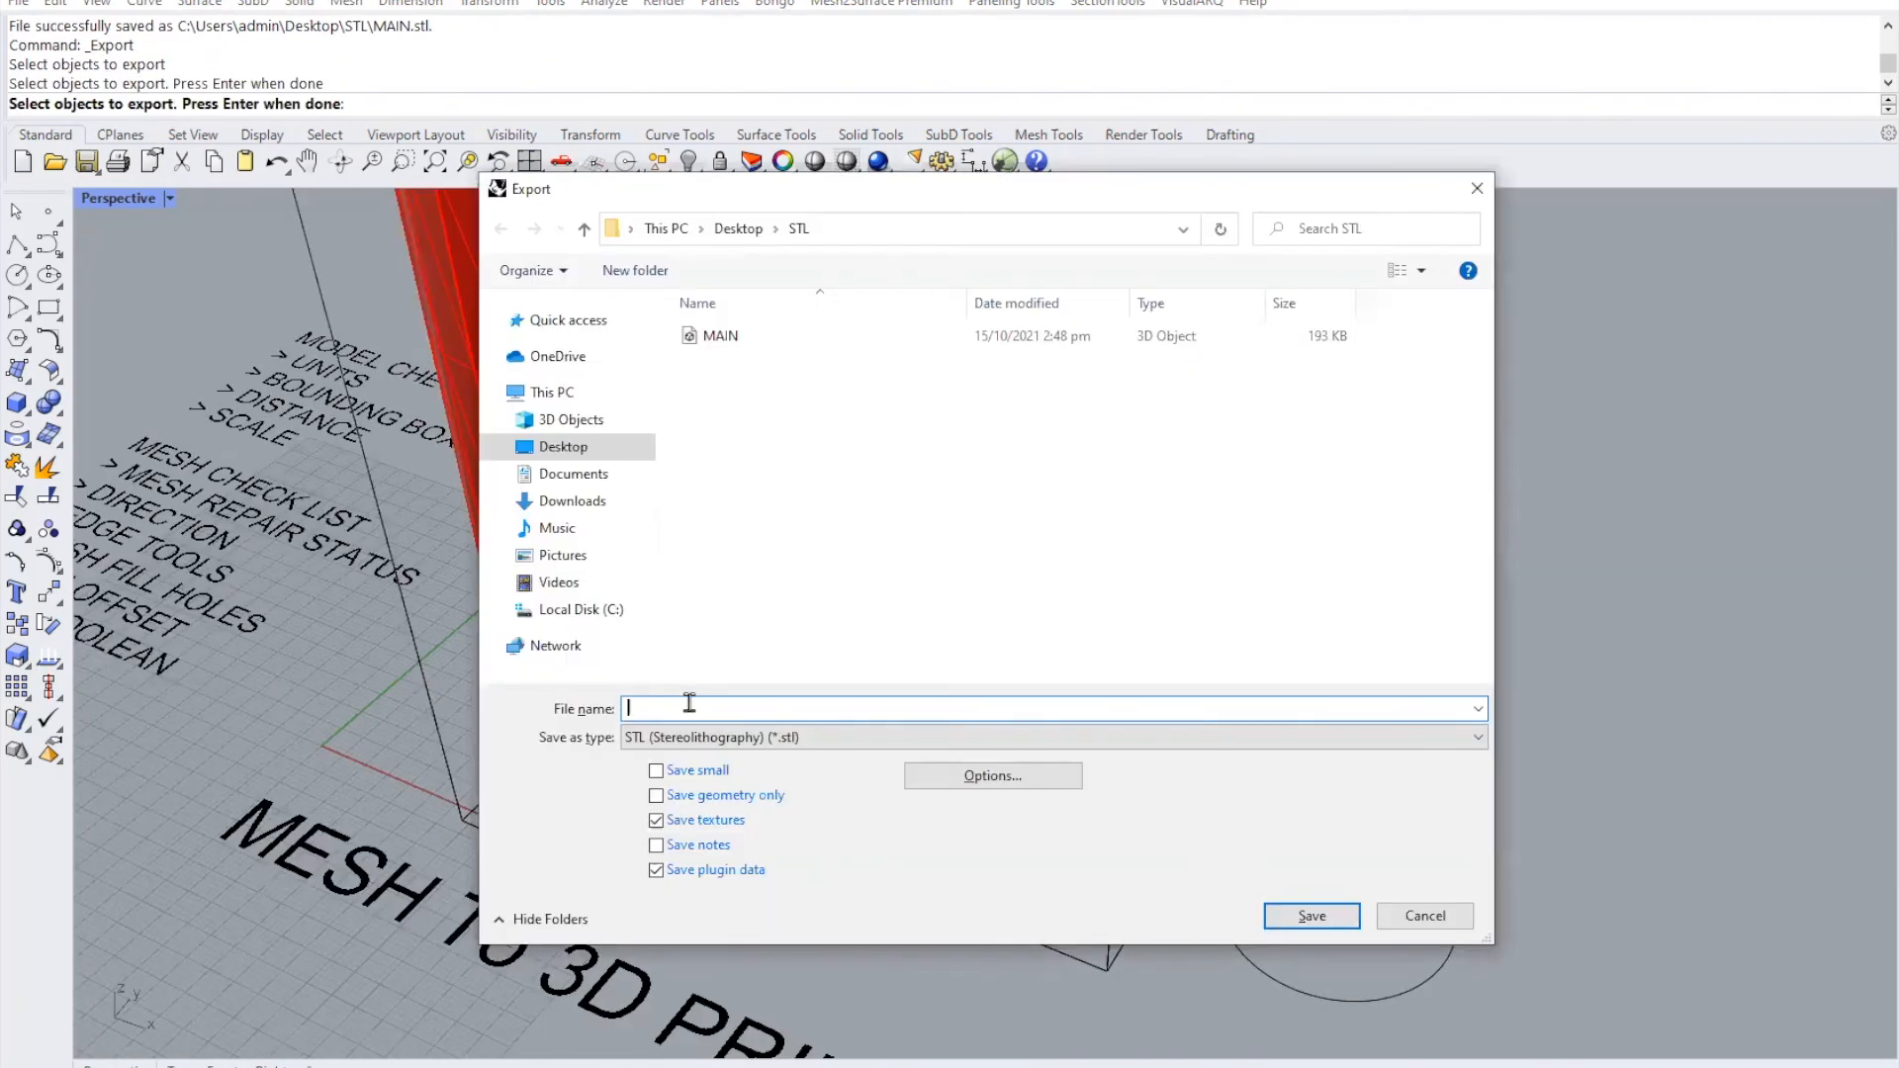
{"action": "type", "text": "cap"}
{"action": "left_click", "coordinate": [989, 776]}
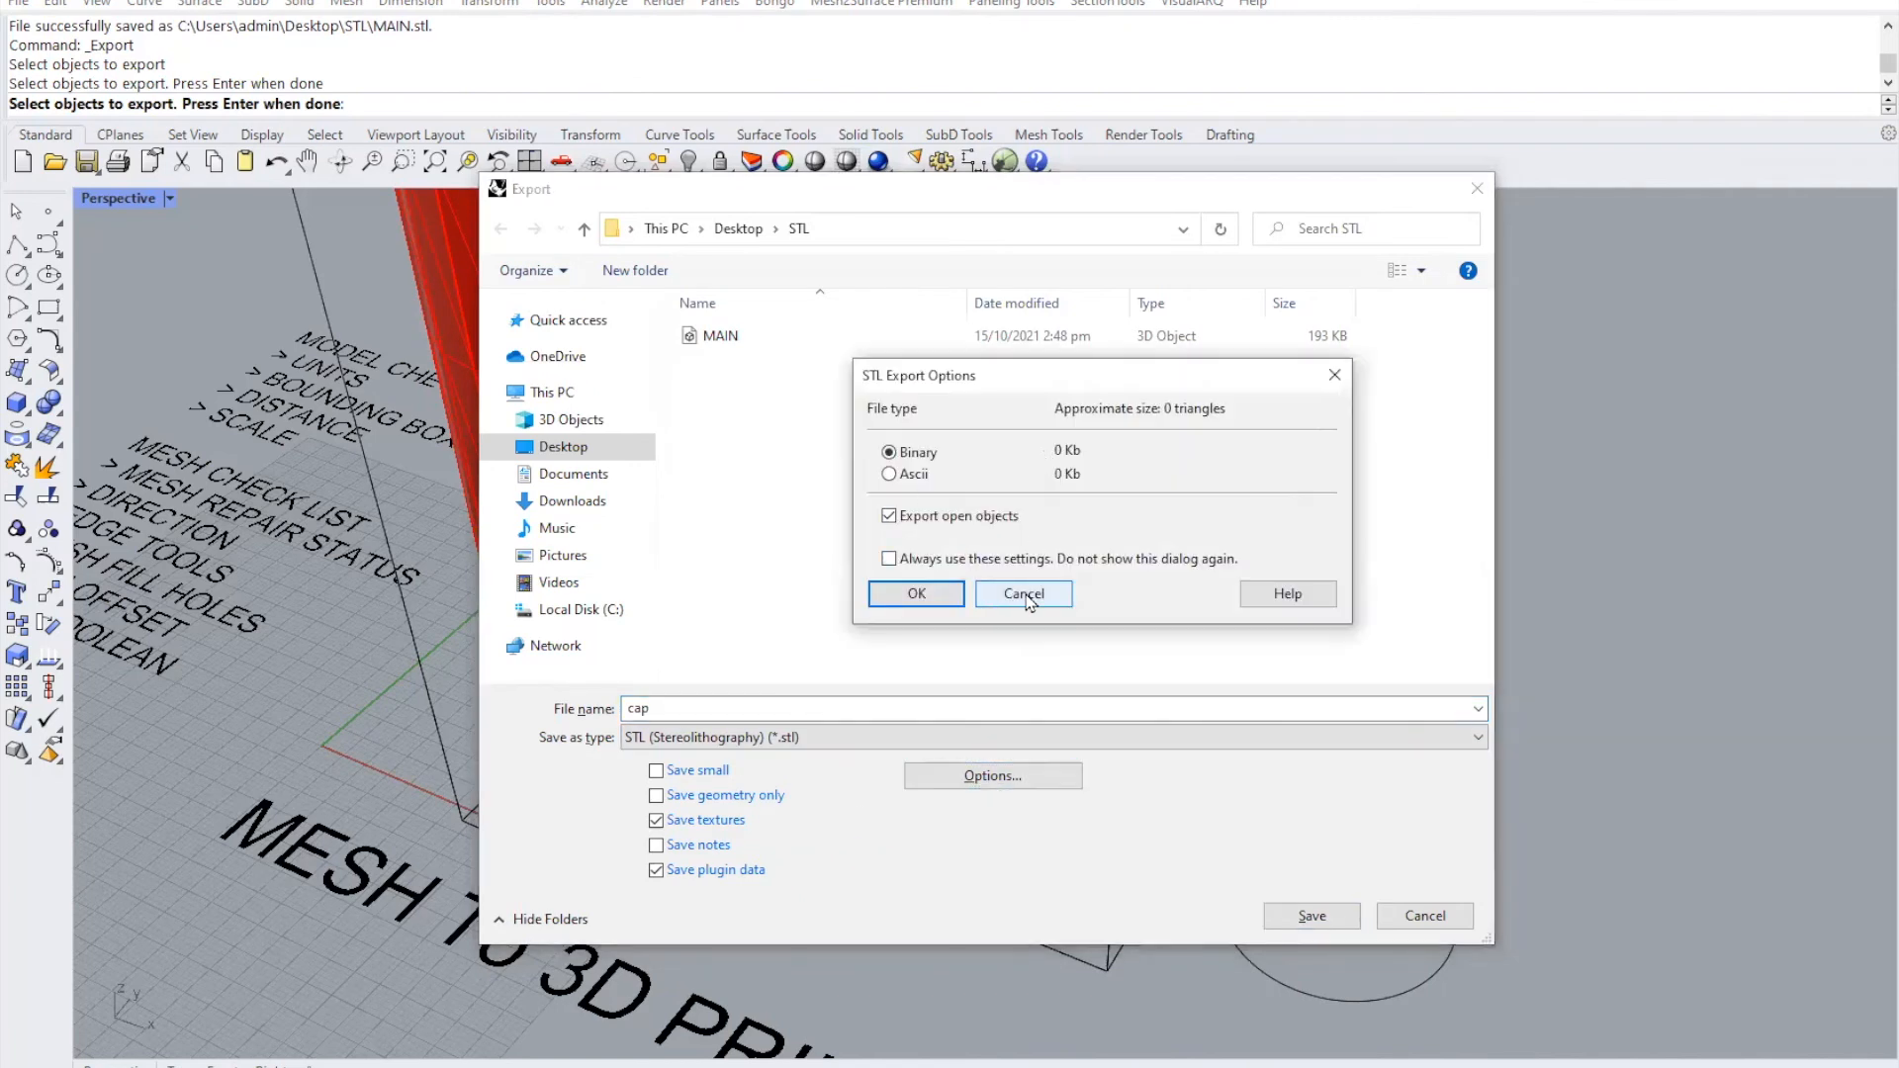
{"action": "left_click", "coordinate": [1024, 597]}
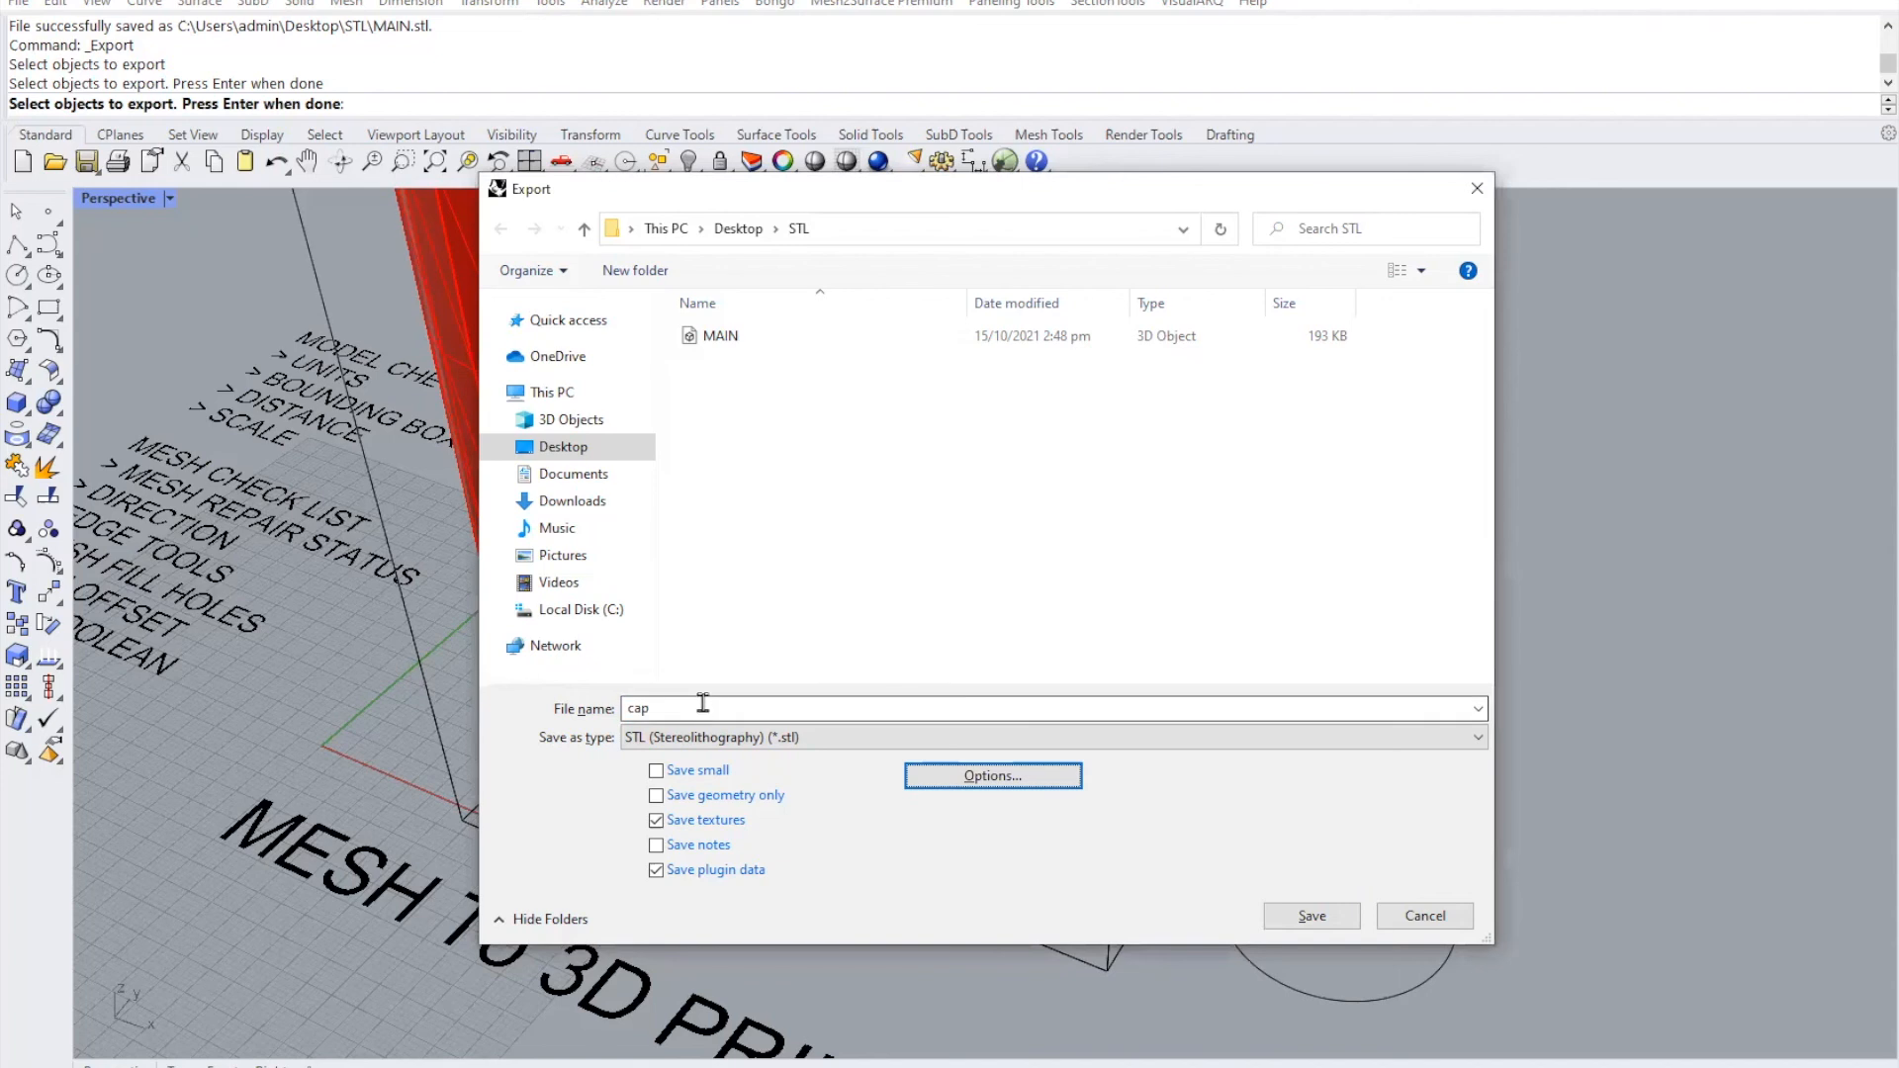
{"action": "left_click", "coordinate": [1293, 920]}
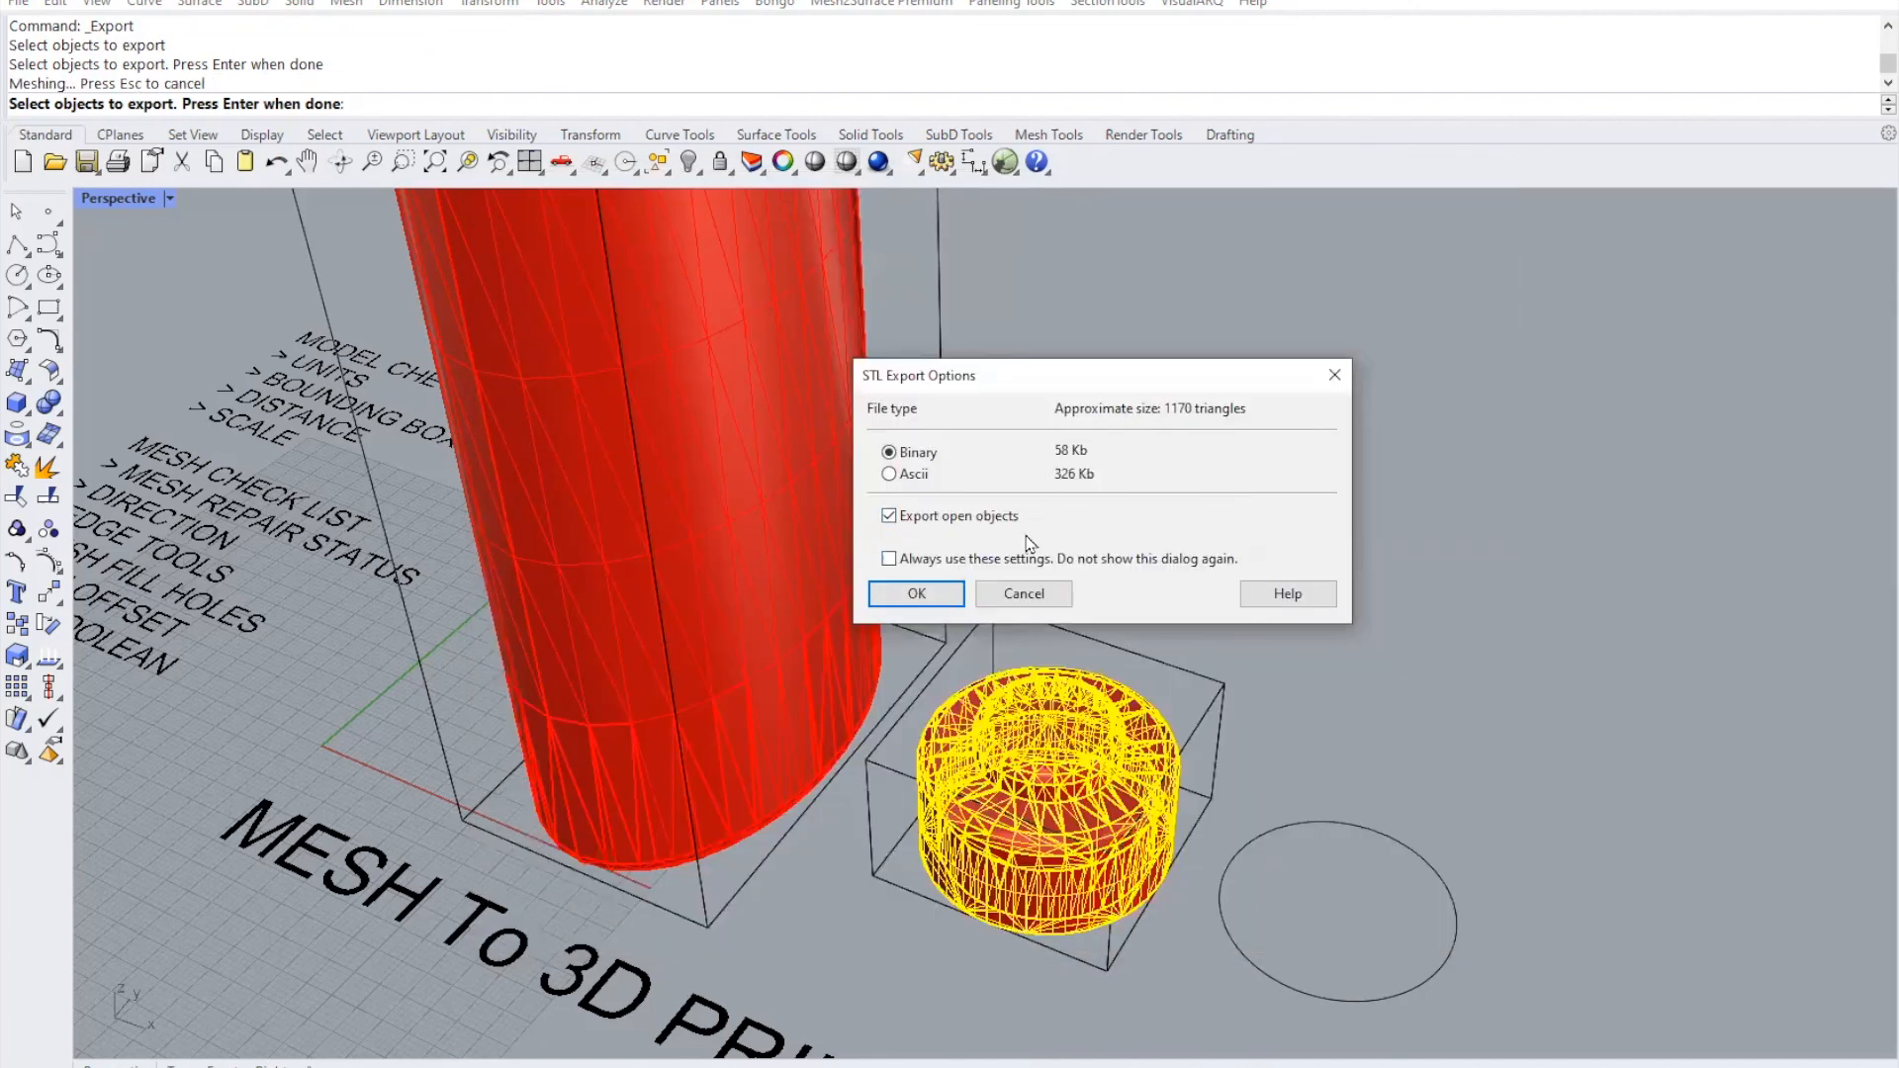
{"action": "left_click_drag", "start_coordinate": [1093, 383], "coordinate": [1012, 376]}
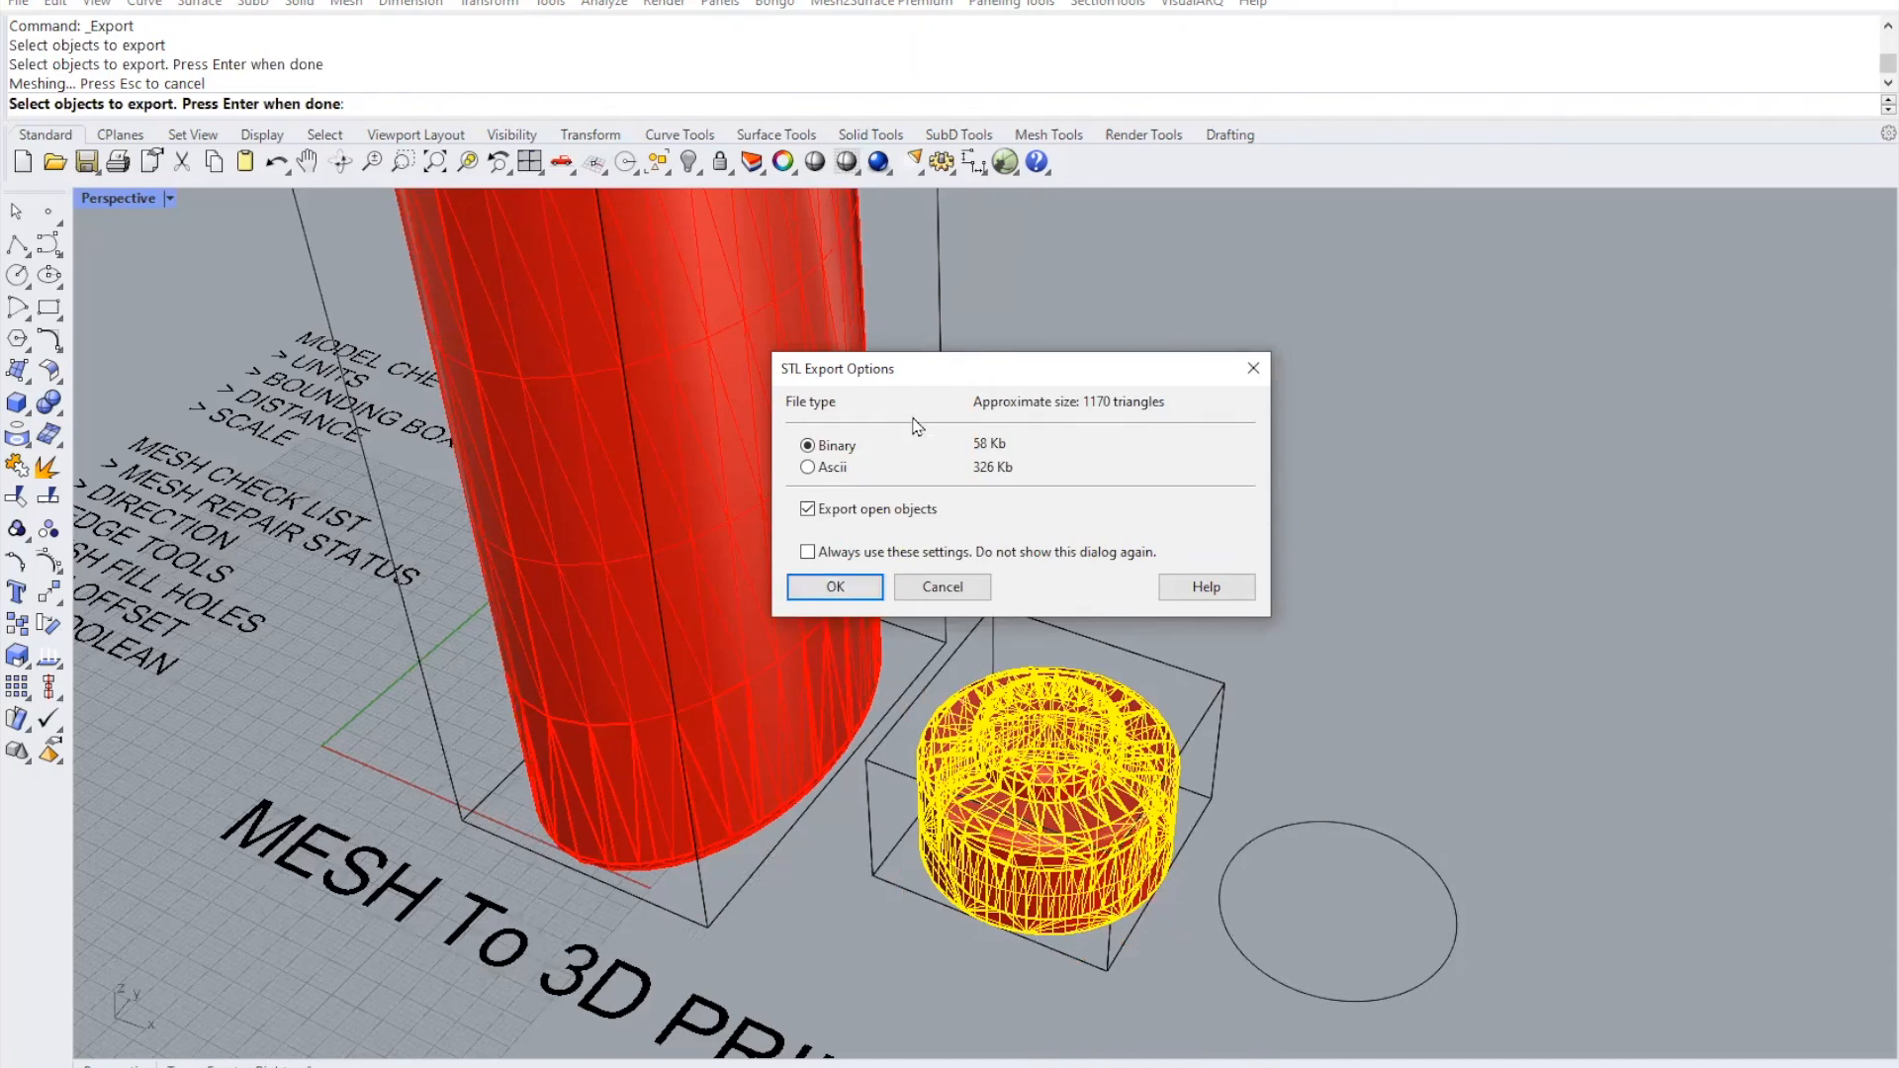
{"action": "left_click", "coordinate": [835, 588]}
{"action": "scroll", "coordinate": [1167, 520], "scroll_direction": "down", "scroll_amount": 3}
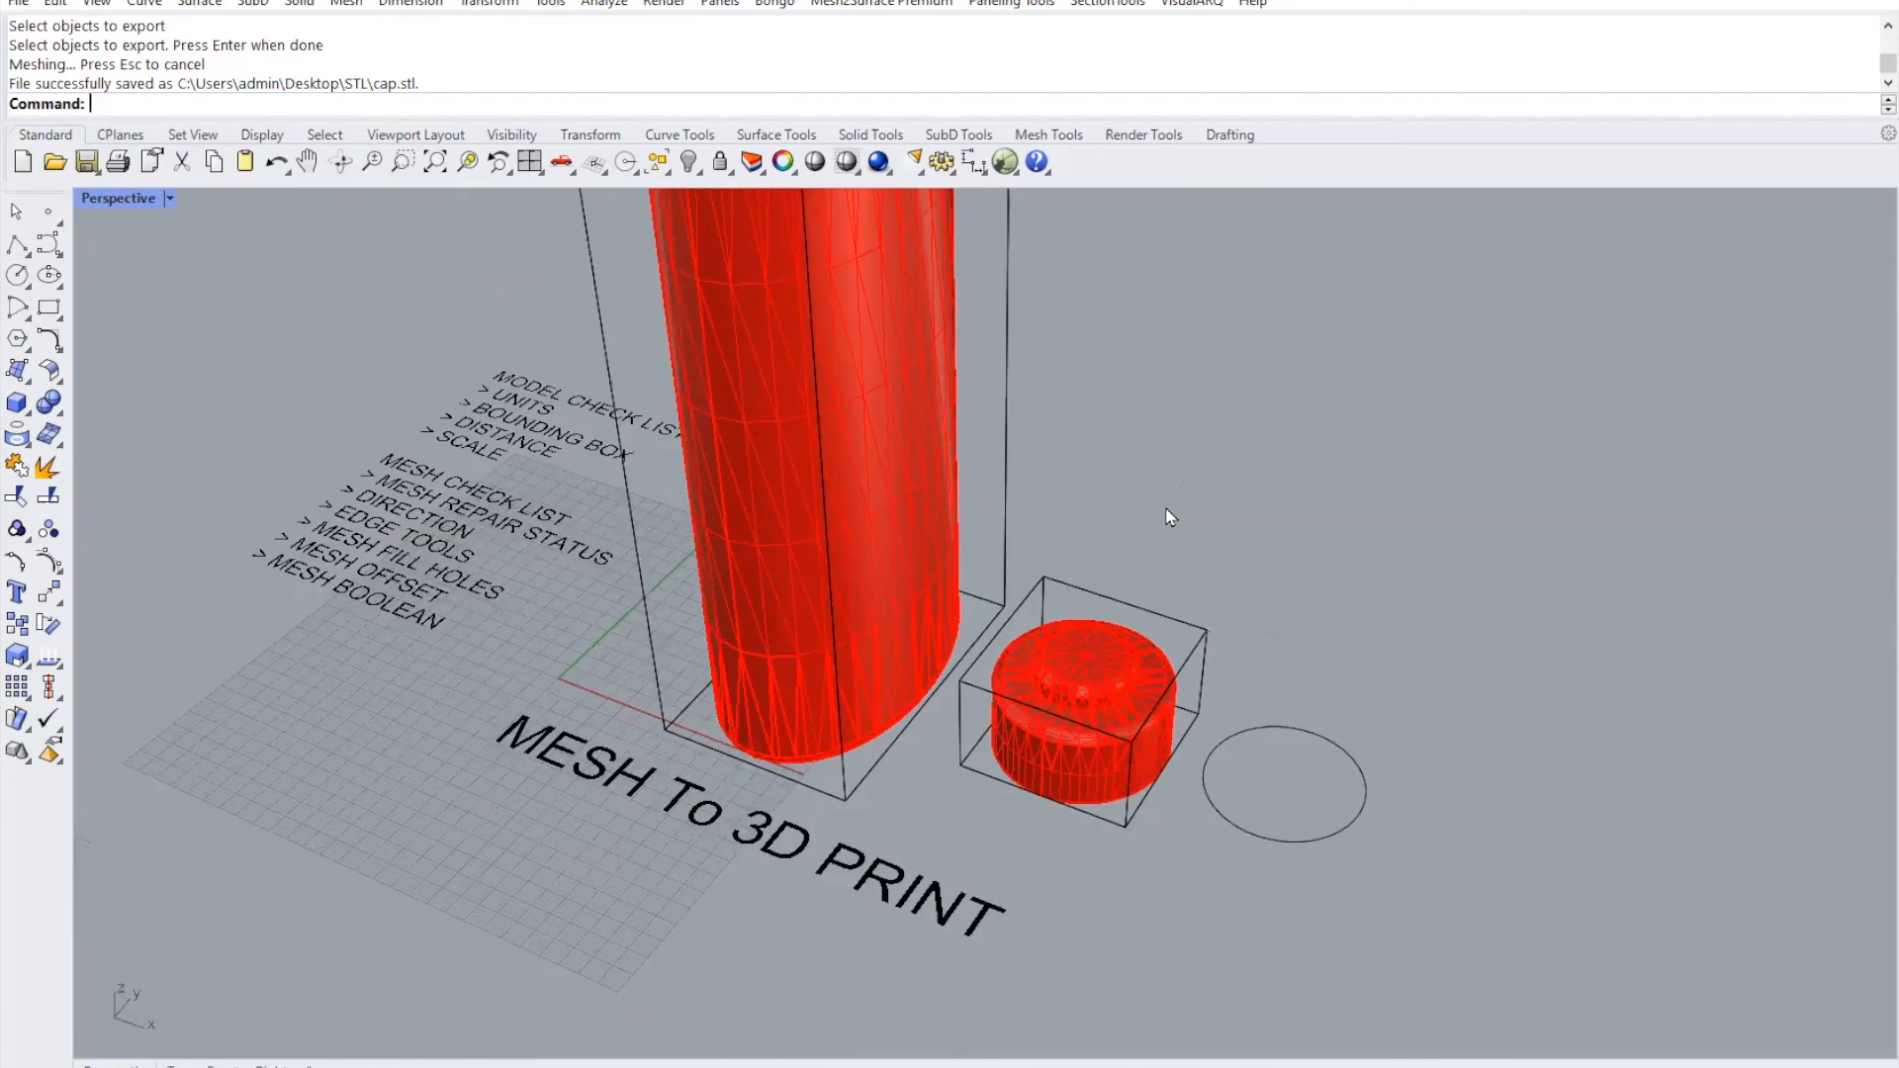
{"action": "scroll", "coordinate": [1172, 498], "scroll_direction": "up", "scroll_amount": 1}
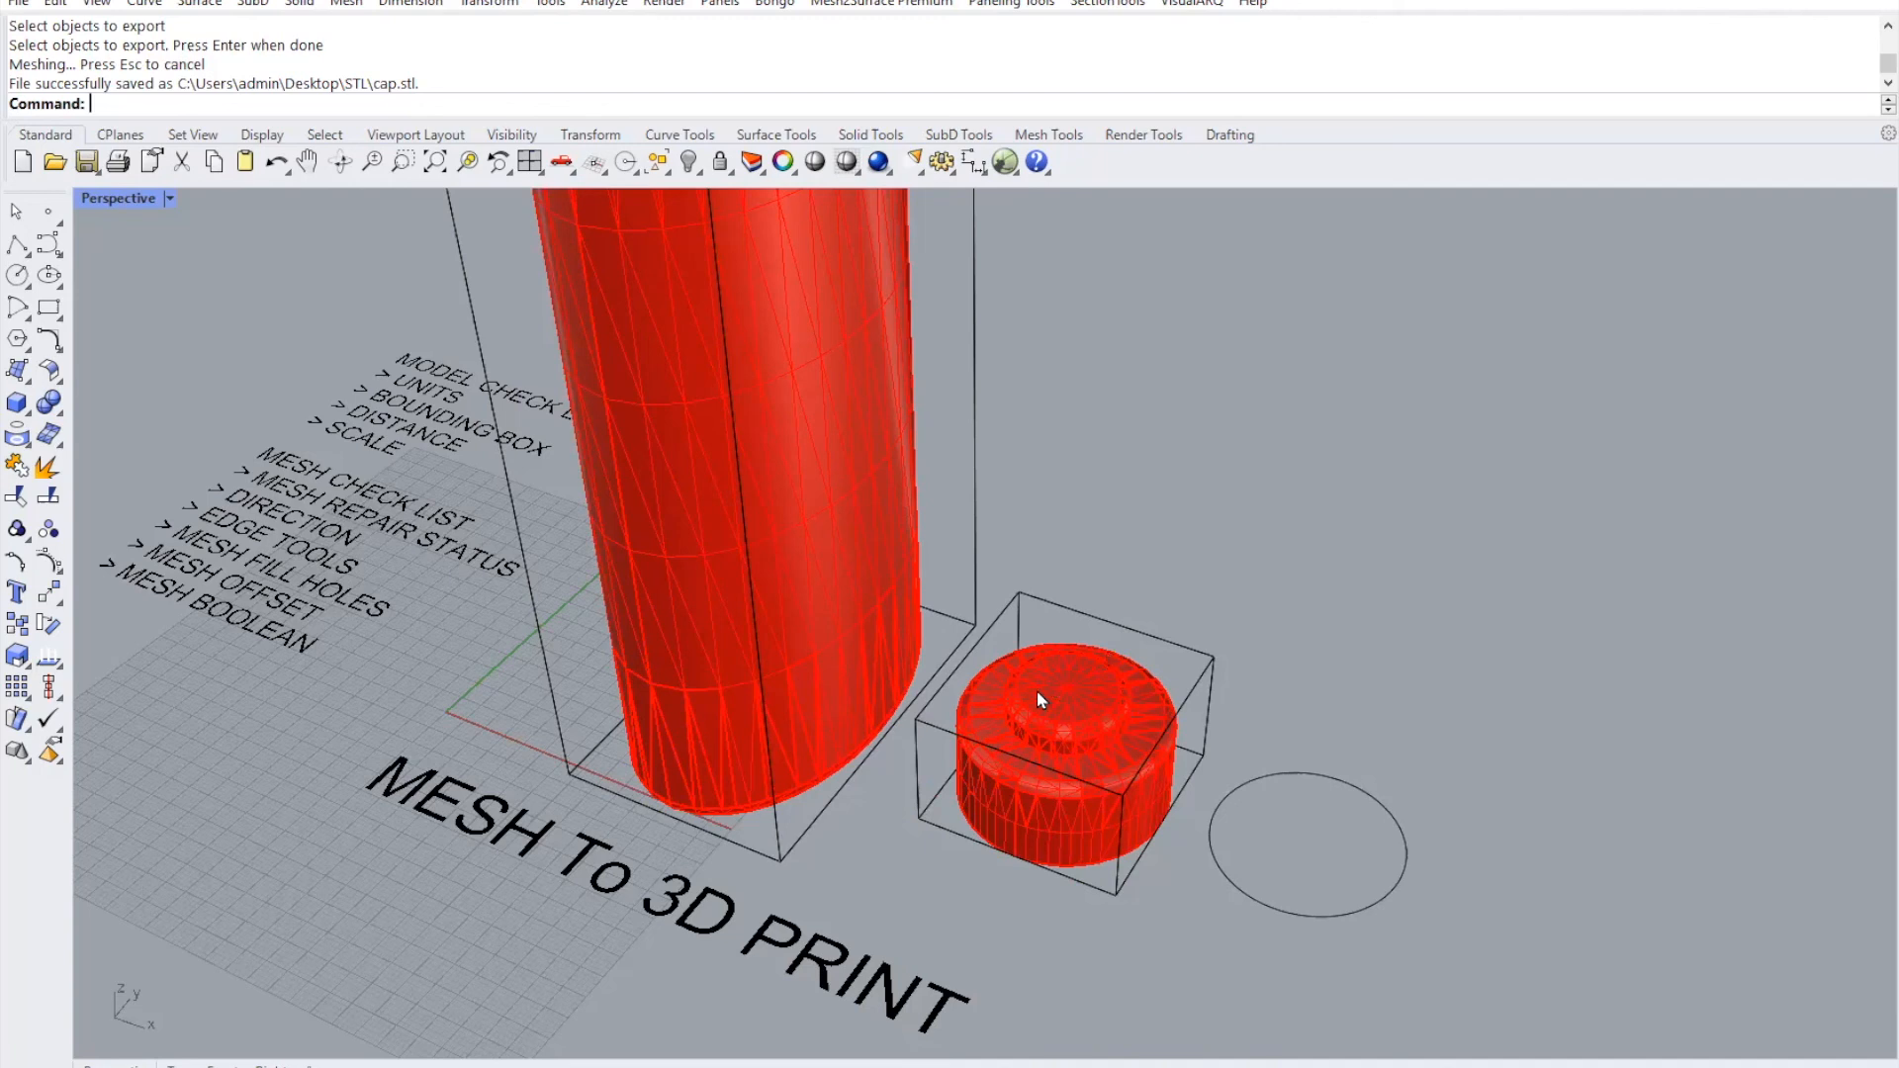
{"action": "scroll", "coordinate": [926, 684], "scroll_direction": "down", "scroll_amount": 2}
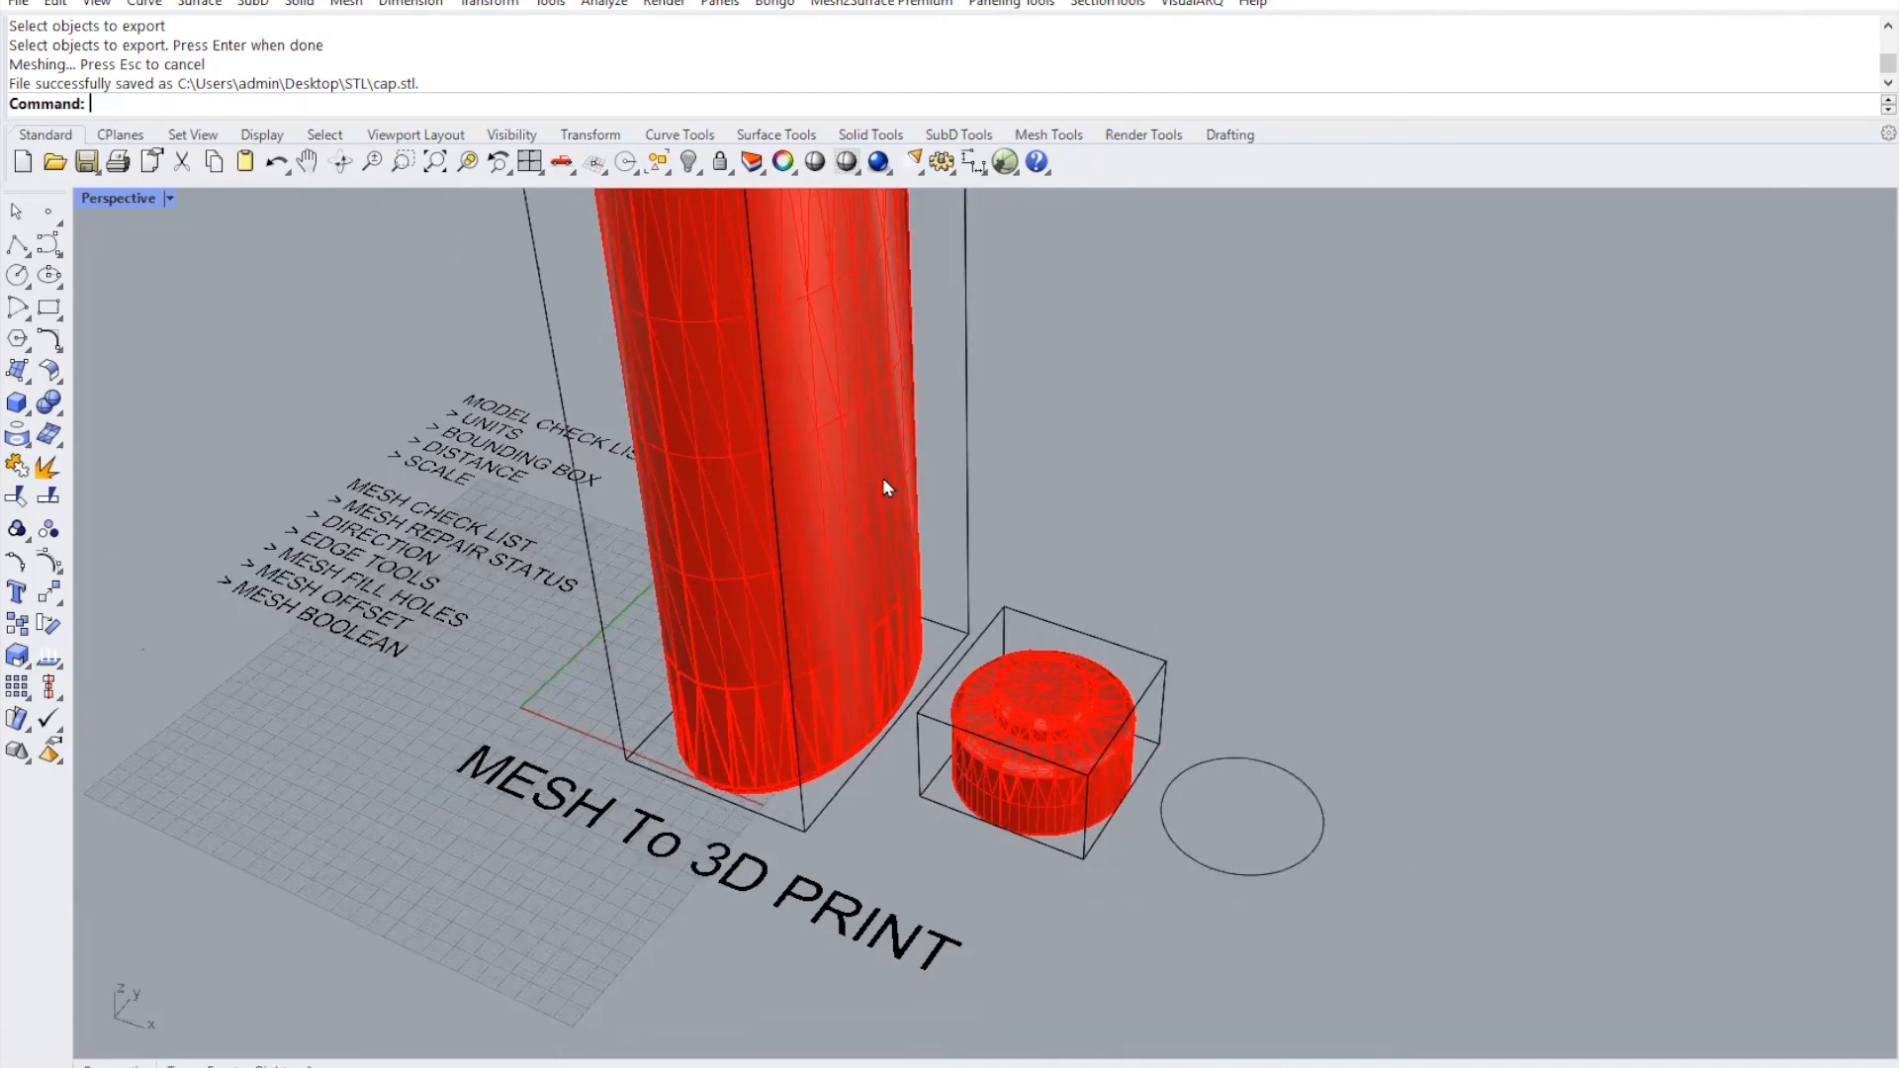
{"action": "left_click", "coordinate": [307, 161]}
{"action": "left_click_drag", "start_coordinate": [842, 495], "coordinate": [947, 578]}
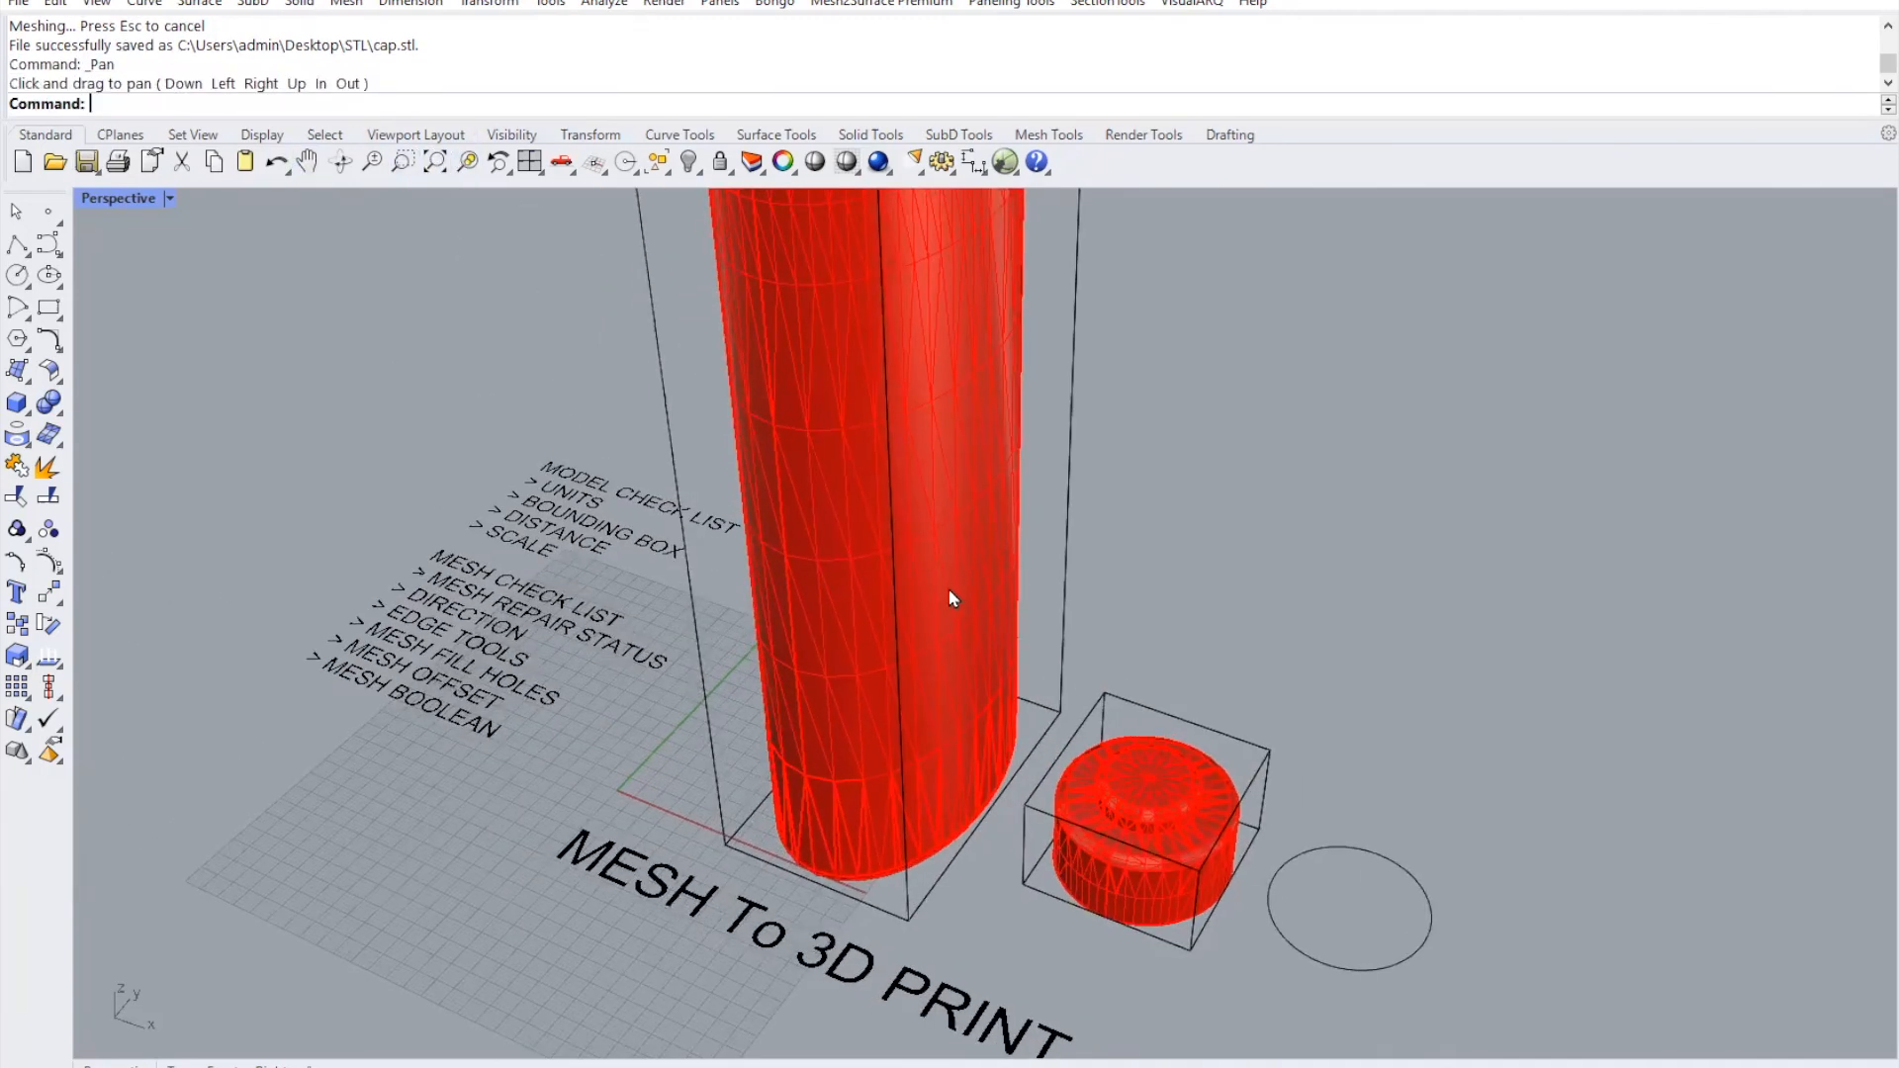